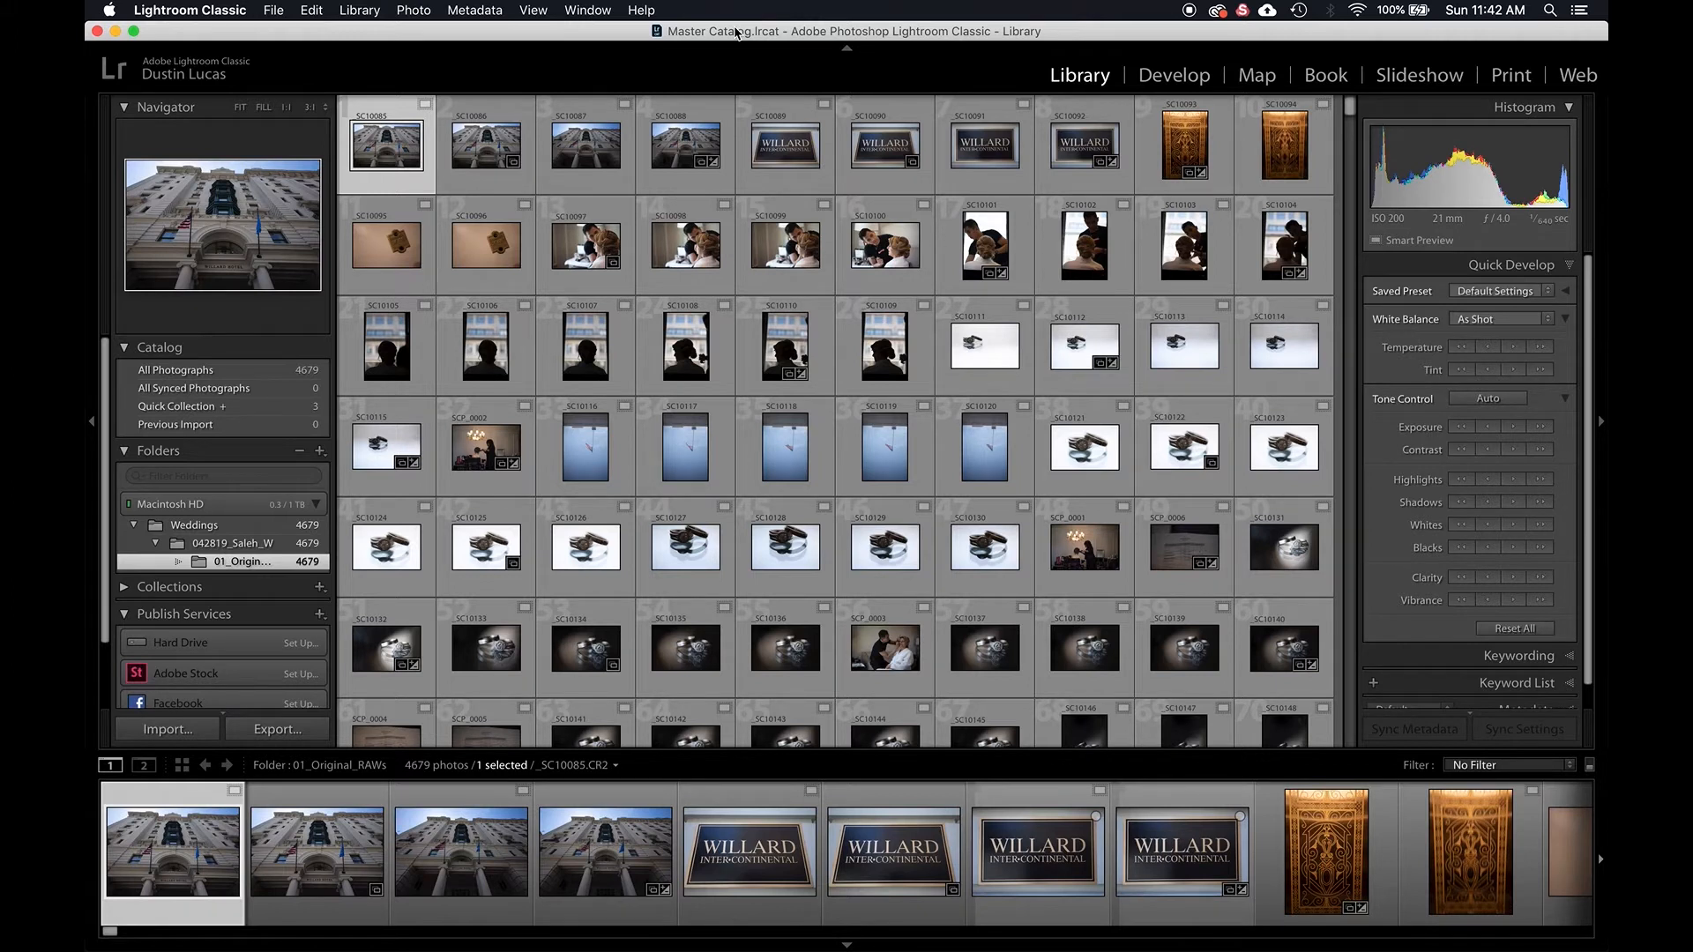
Switch between Loupe and Grid views, ending with the first hotel facade photo open in Loupe view.
key(e)
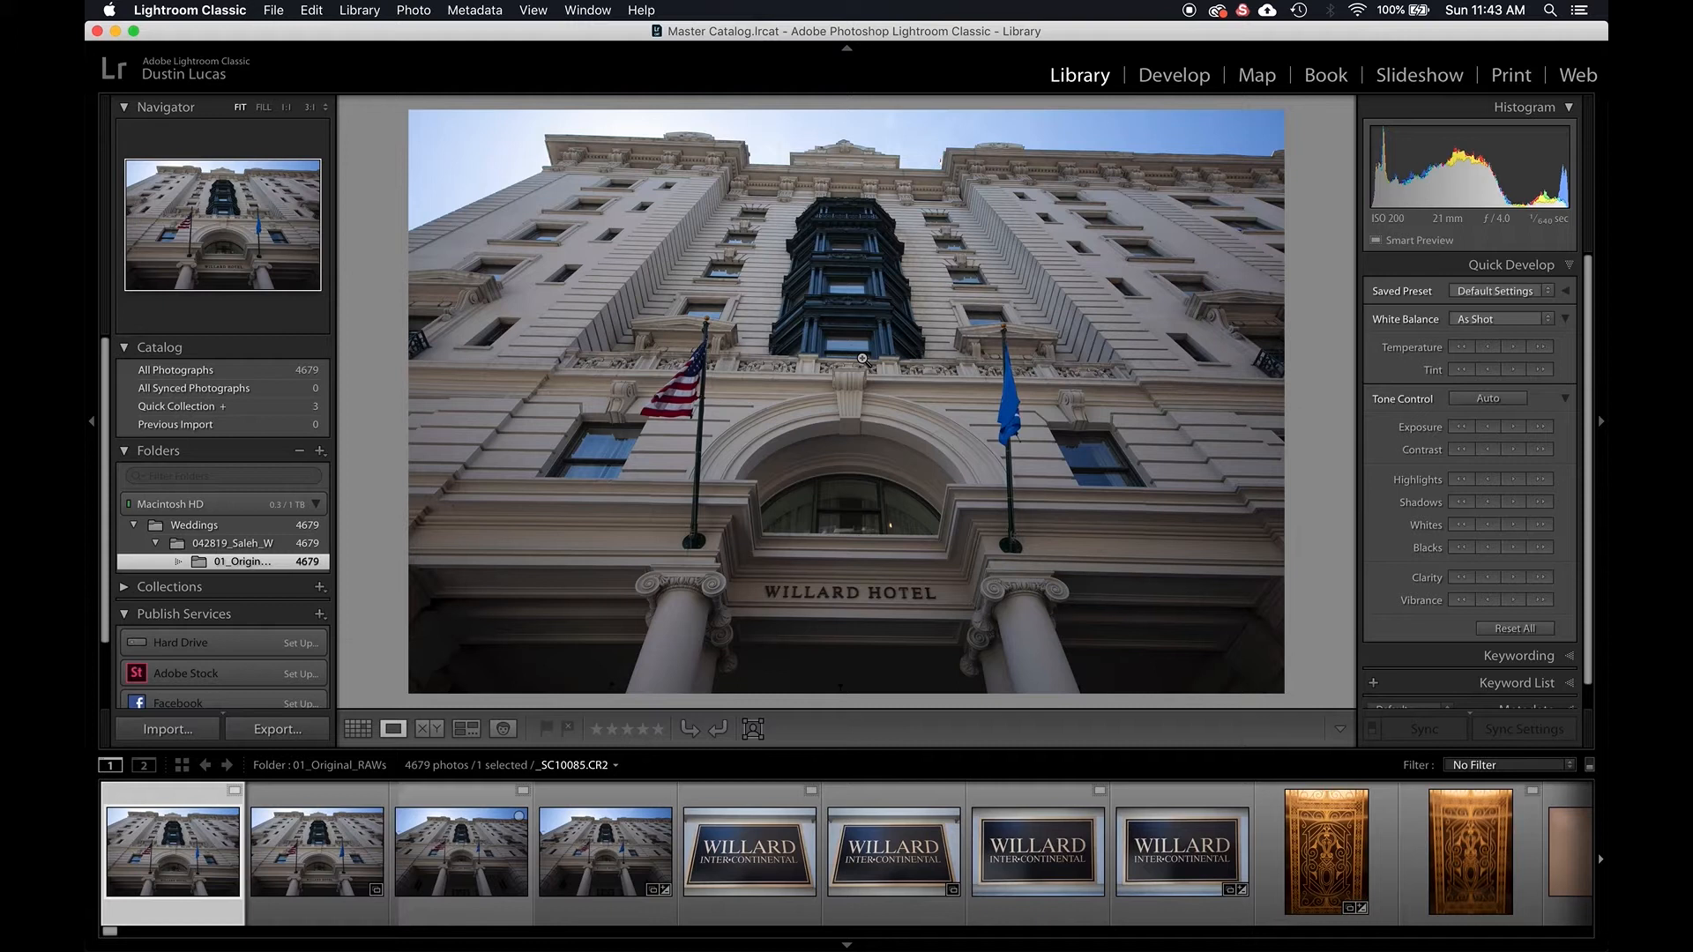
key(g)
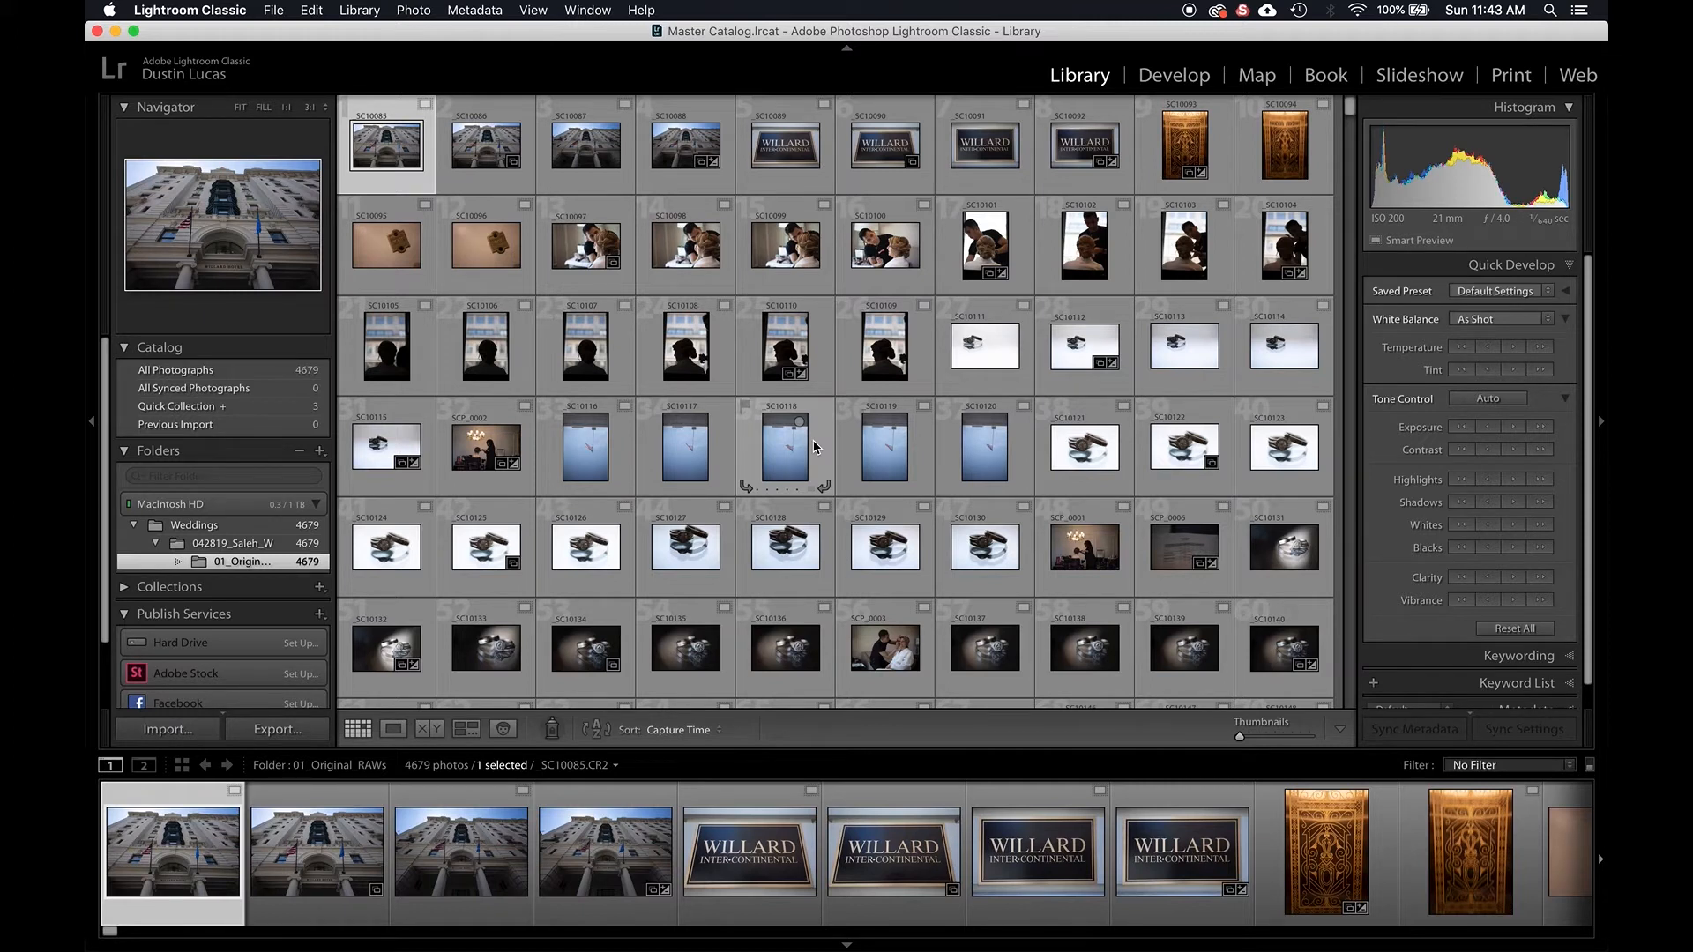
double_click(394, 142)
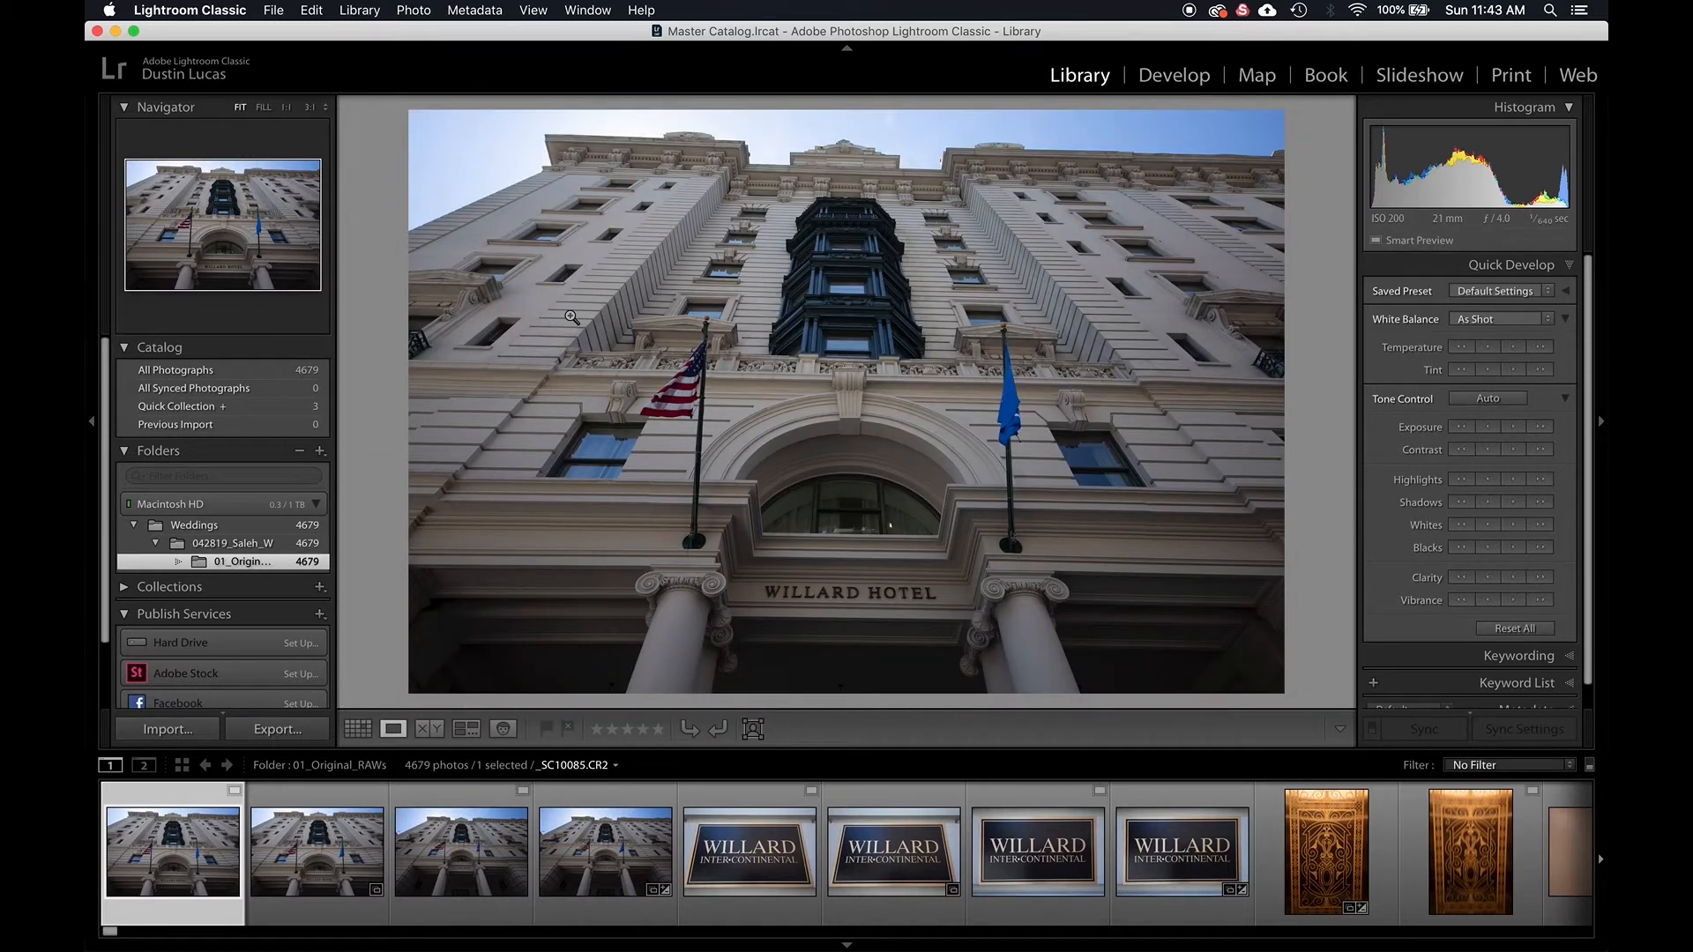
Browse forward and back through the hotel facade and Willard sign photos in Loupe view.
key(Right)
key(Right)
key(Right)
key(Right)
key(Right)
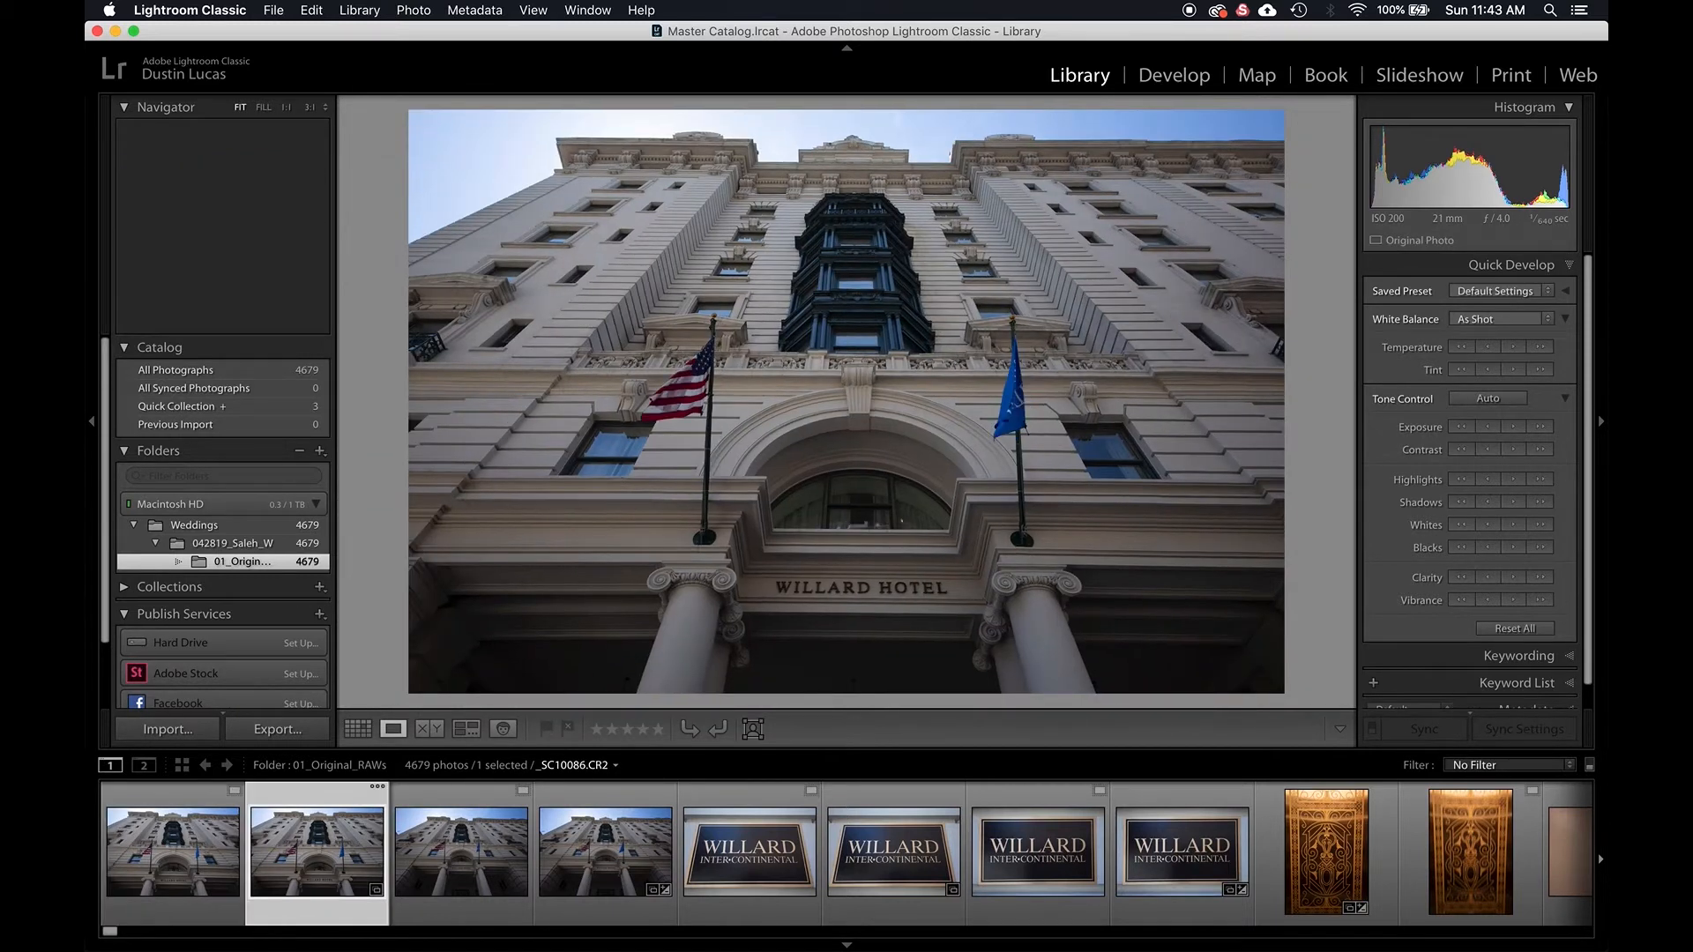
key(Right)
key(Right)
key(Left)
key(Left)
key(Left)
key(Left)
key(Left)
key(Left)
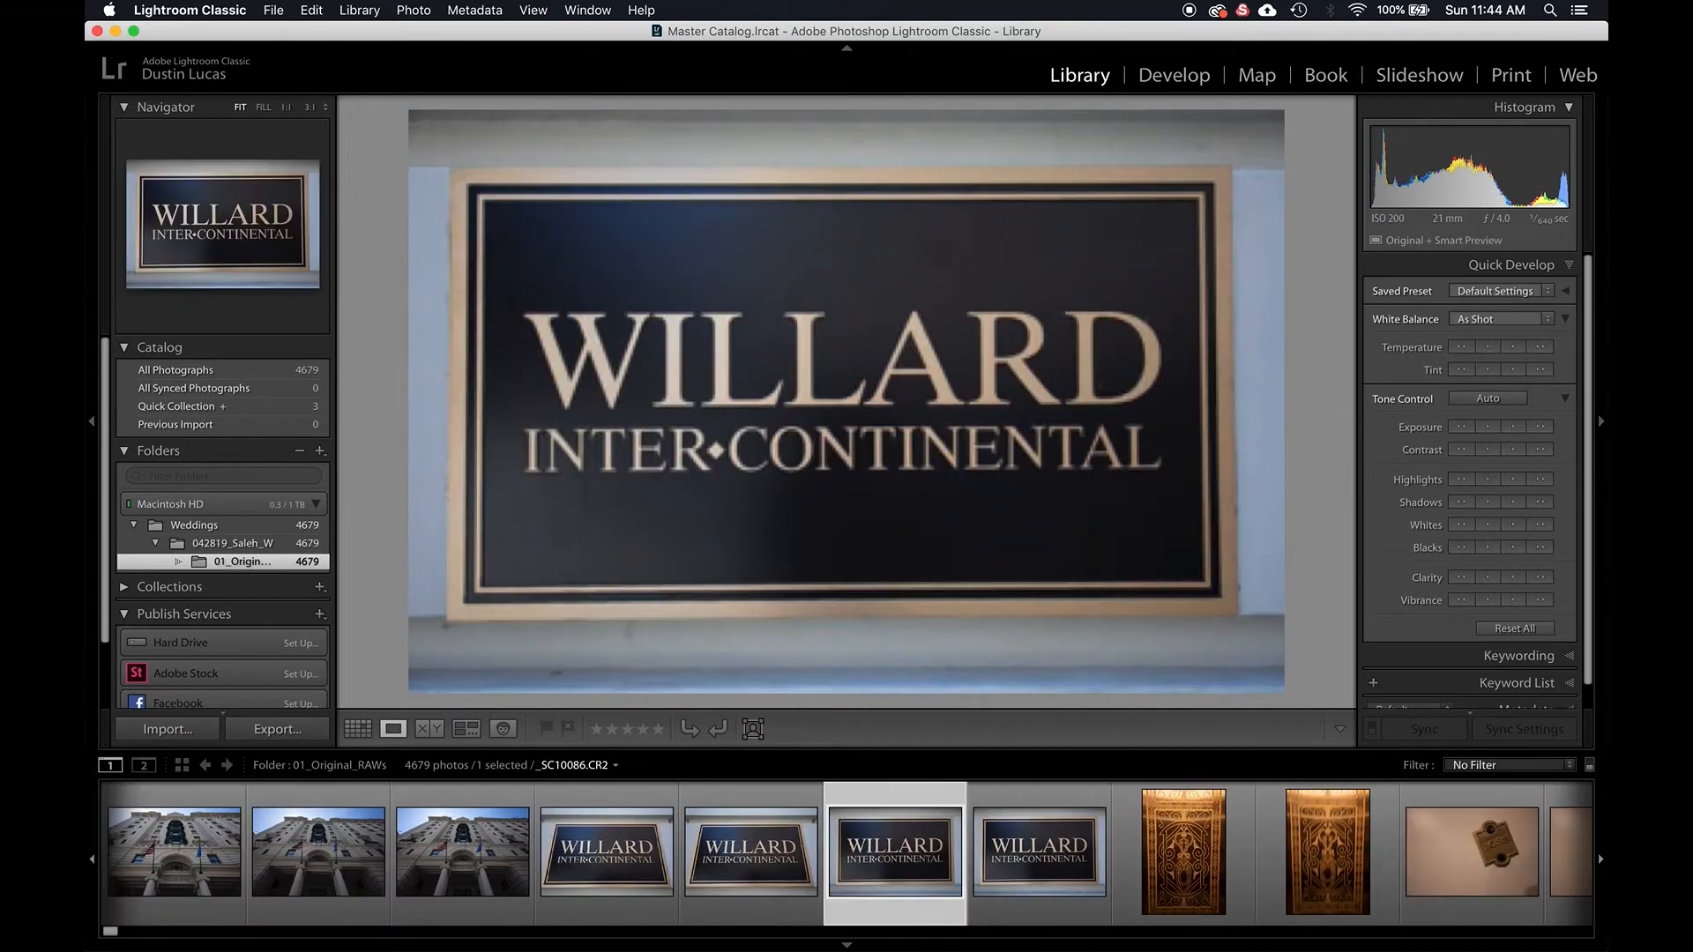
key(Left)
key(Right)
key(Right)
key(Right)
key(Left)
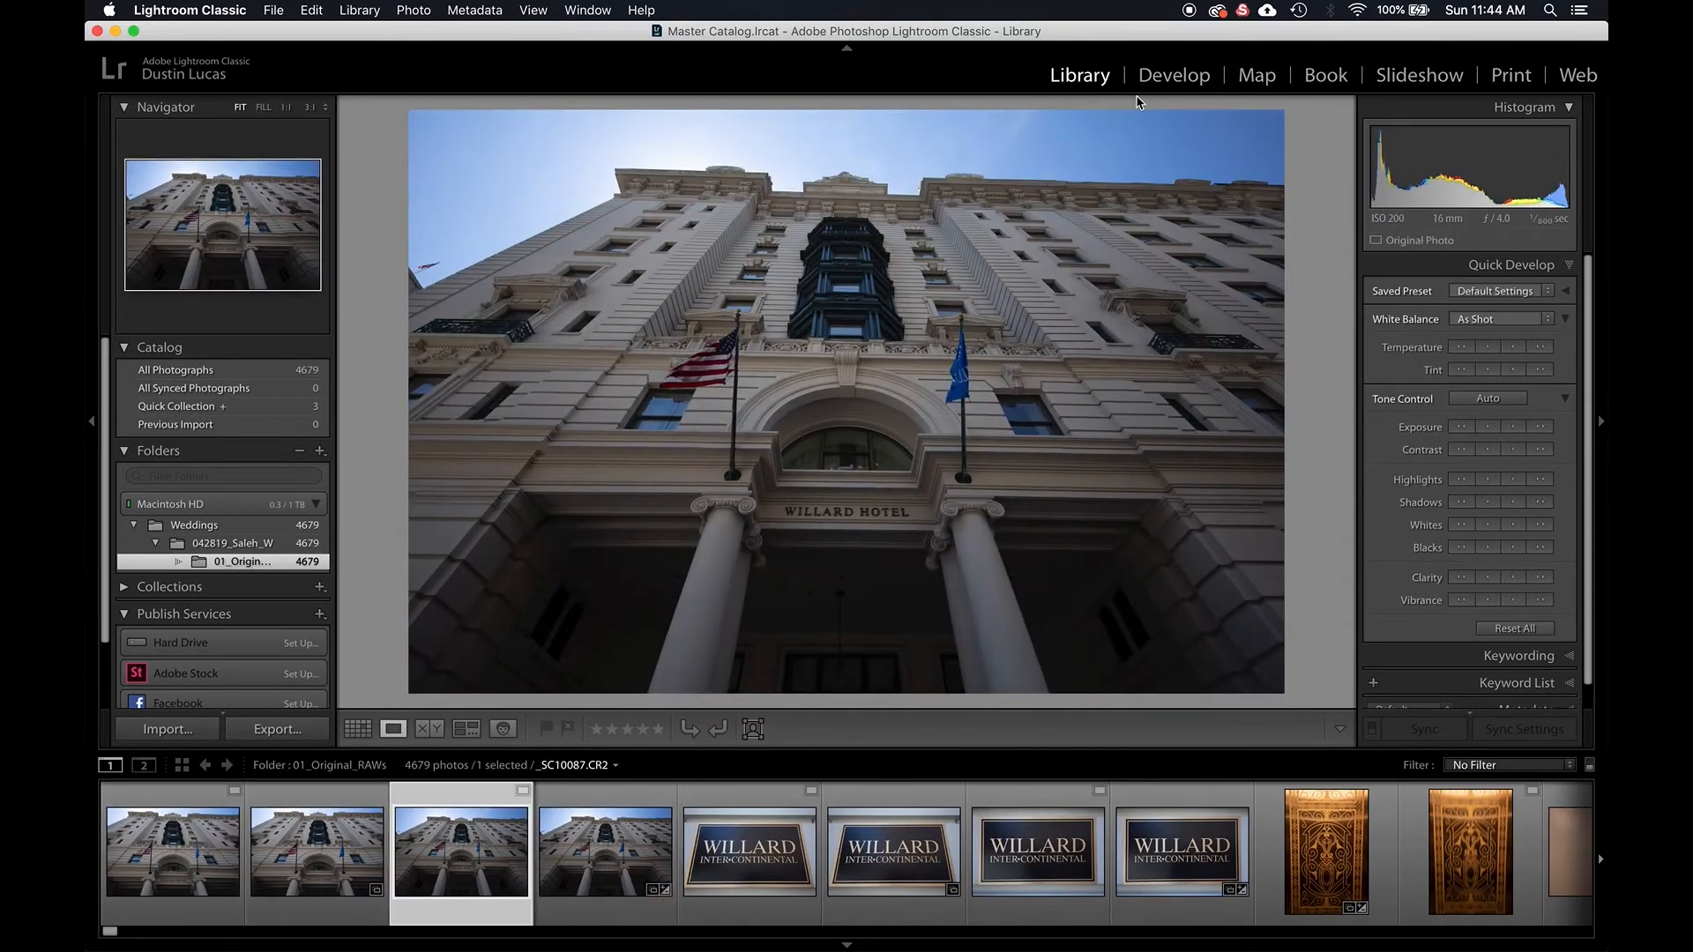
Open the current hotel photo in the Develop module and step through the neighbouring photos to compare loading.
key(d)
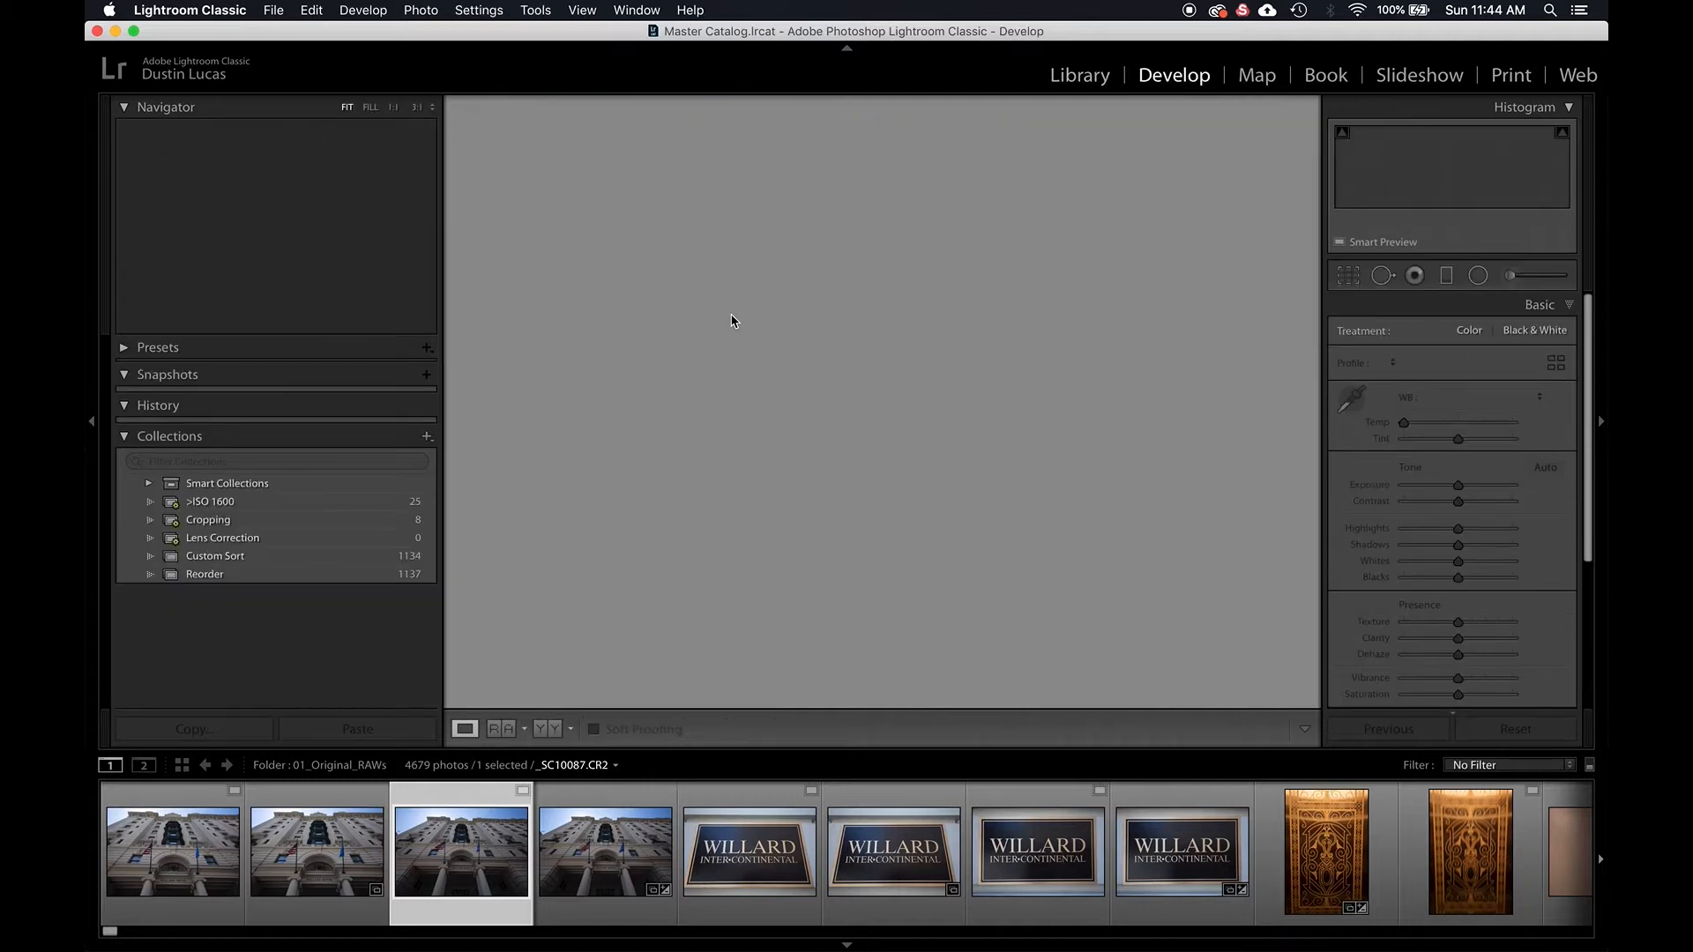
key(Right)
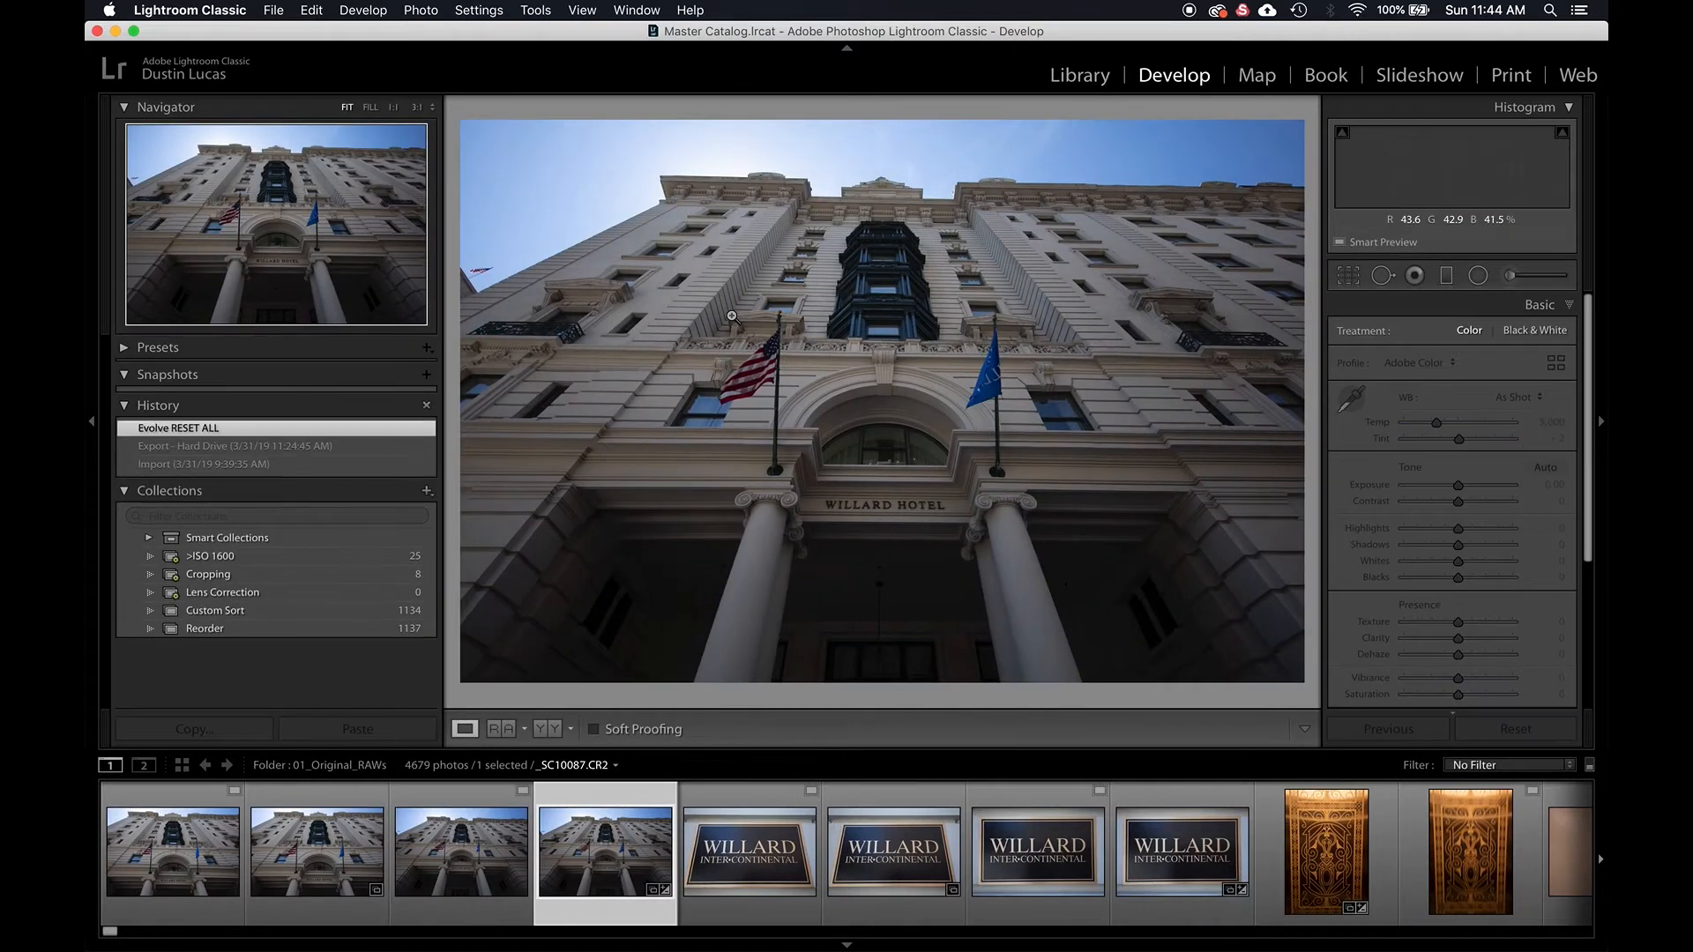
key(Right)
key(Right)
key(Left)
key(Left)
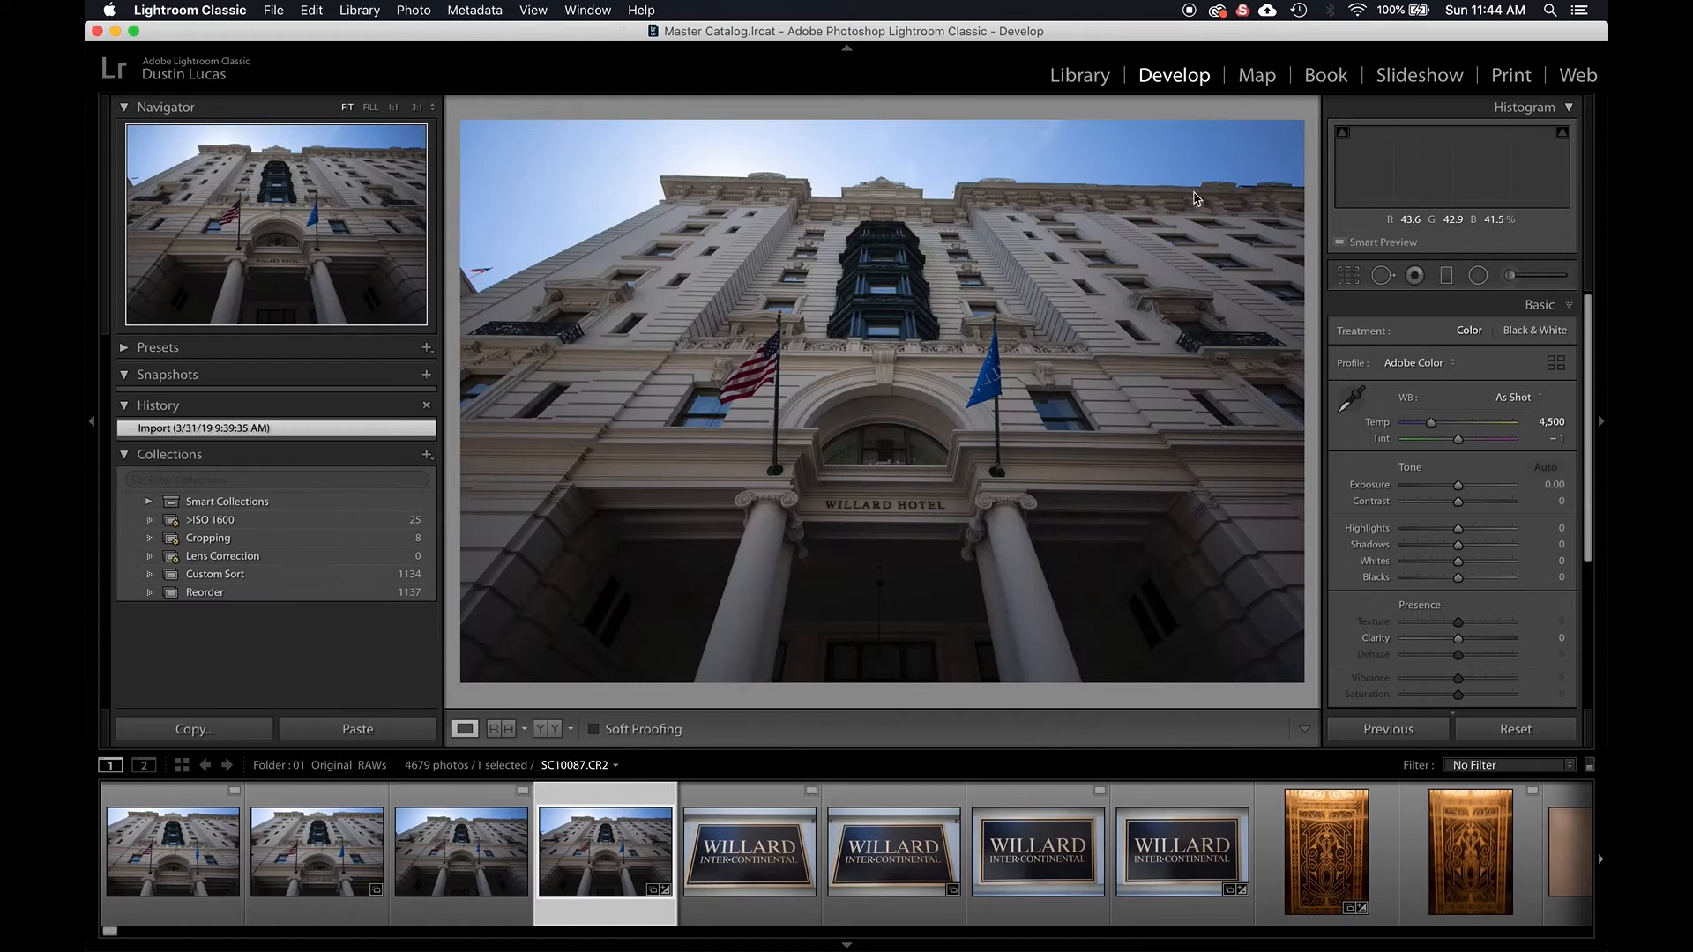
Return to the Library module and look at the Survey and Loupe views before going back to Grid view.
click(1102, 76)
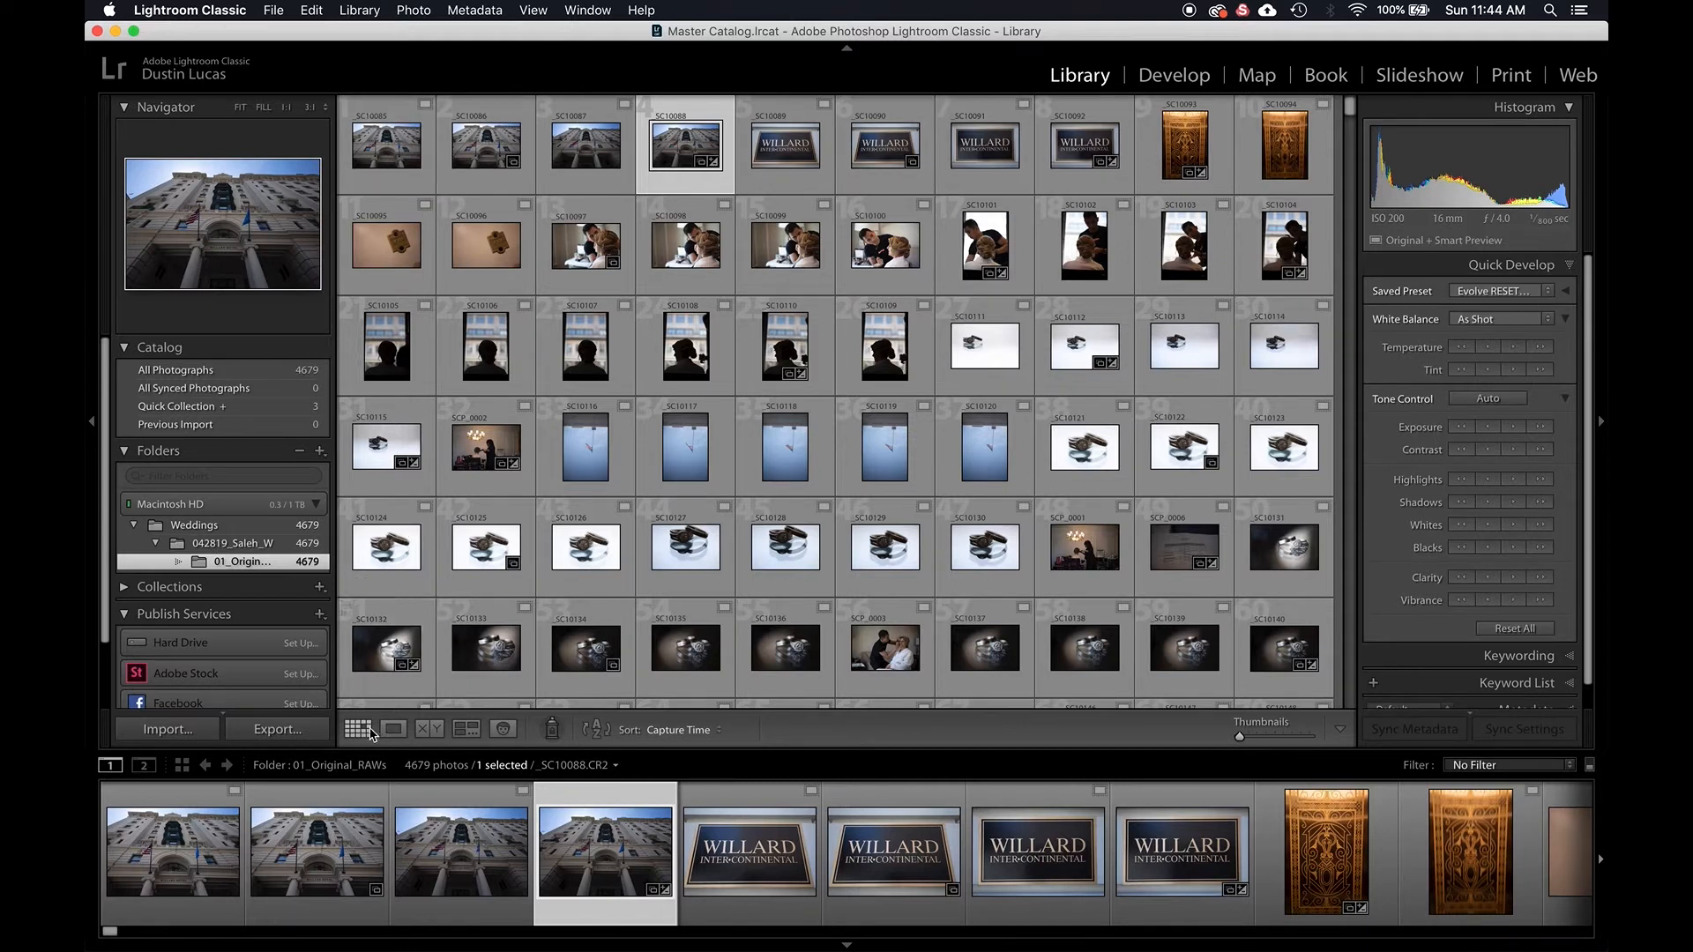
click(466, 730)
click(392, 729)
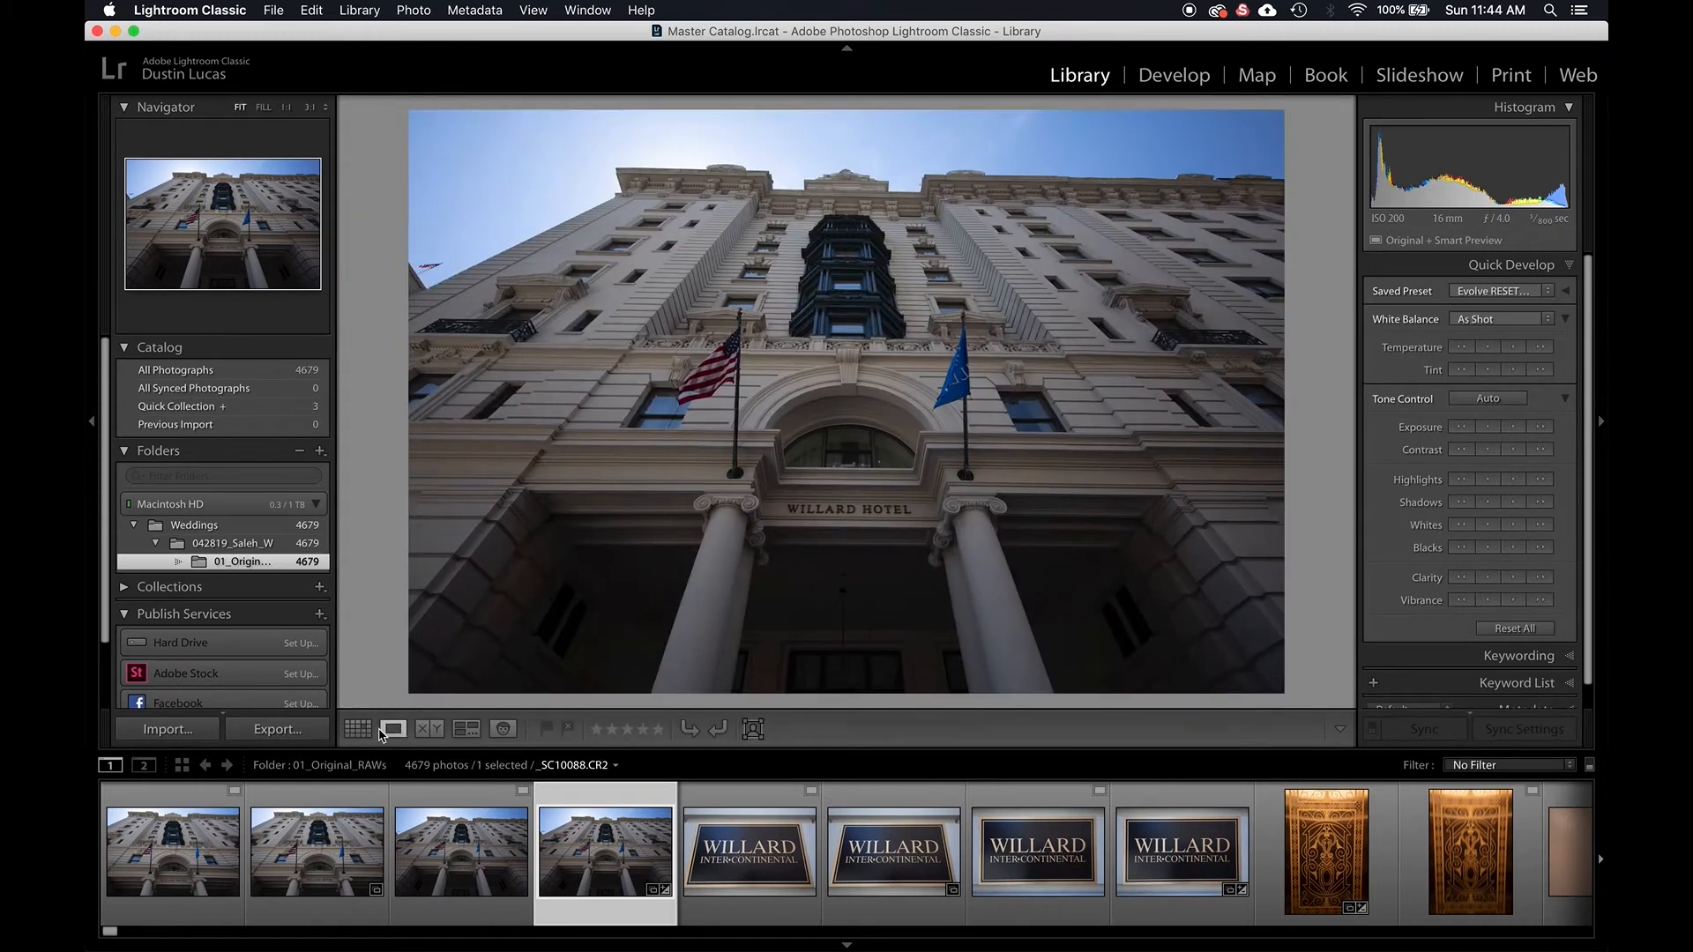
click(367, 731)
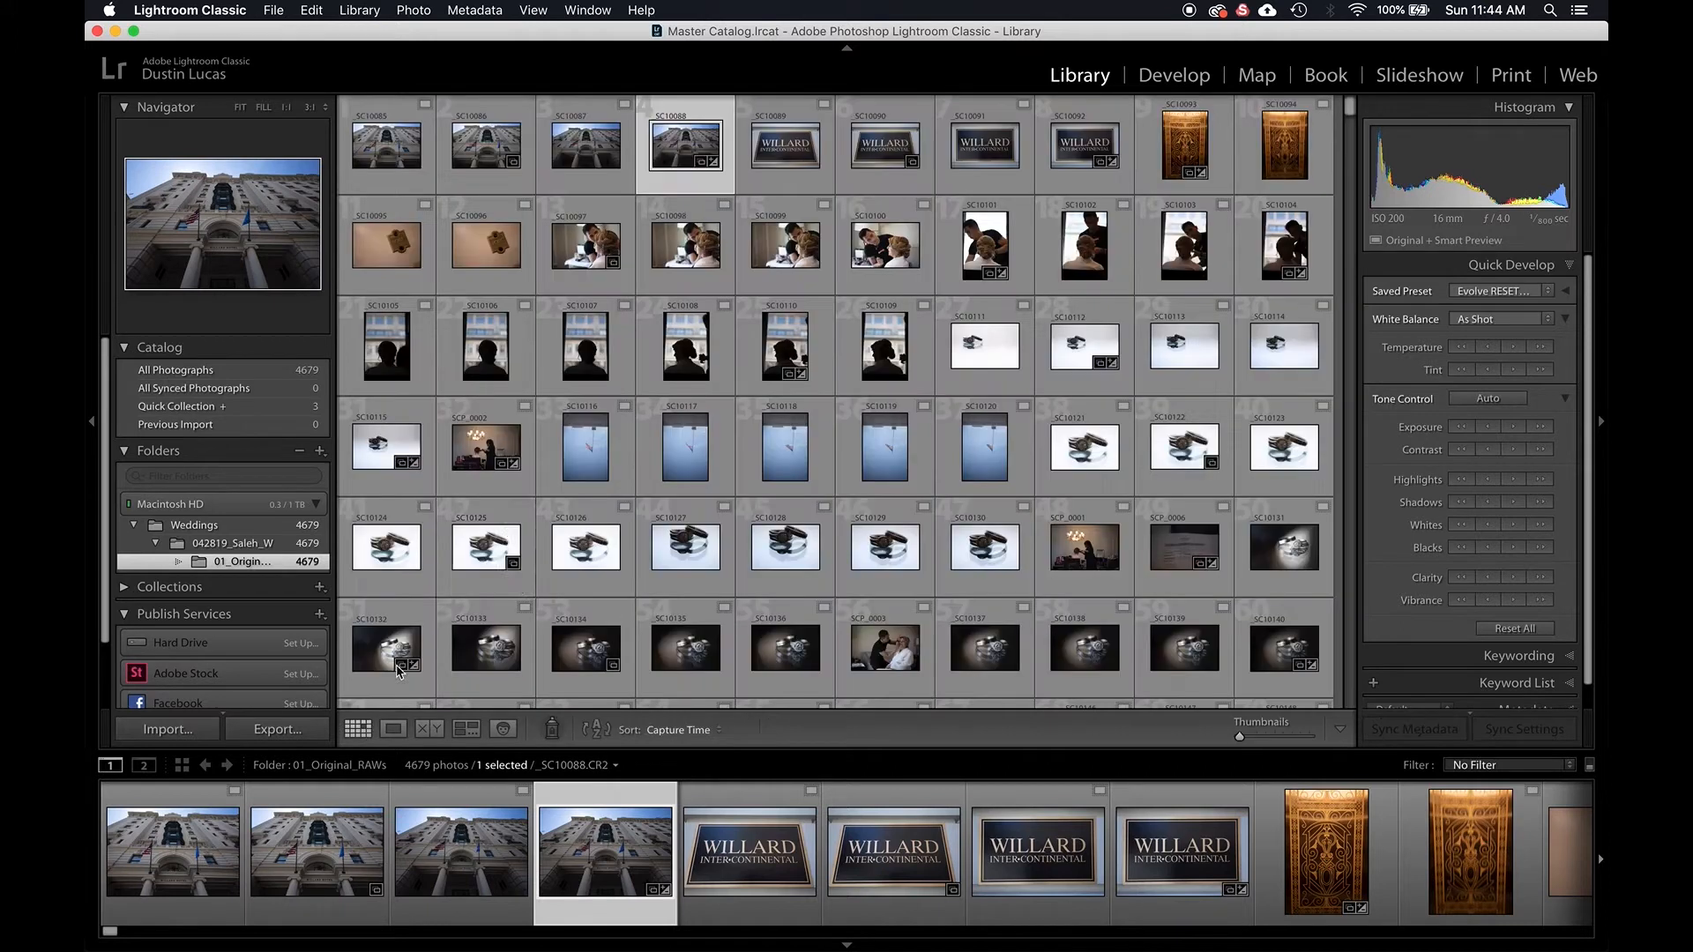
Open the first hotel photo in Loupe view and hide all side panels, the filmstrip, module picker and toolbar.
double_click(434, 155)
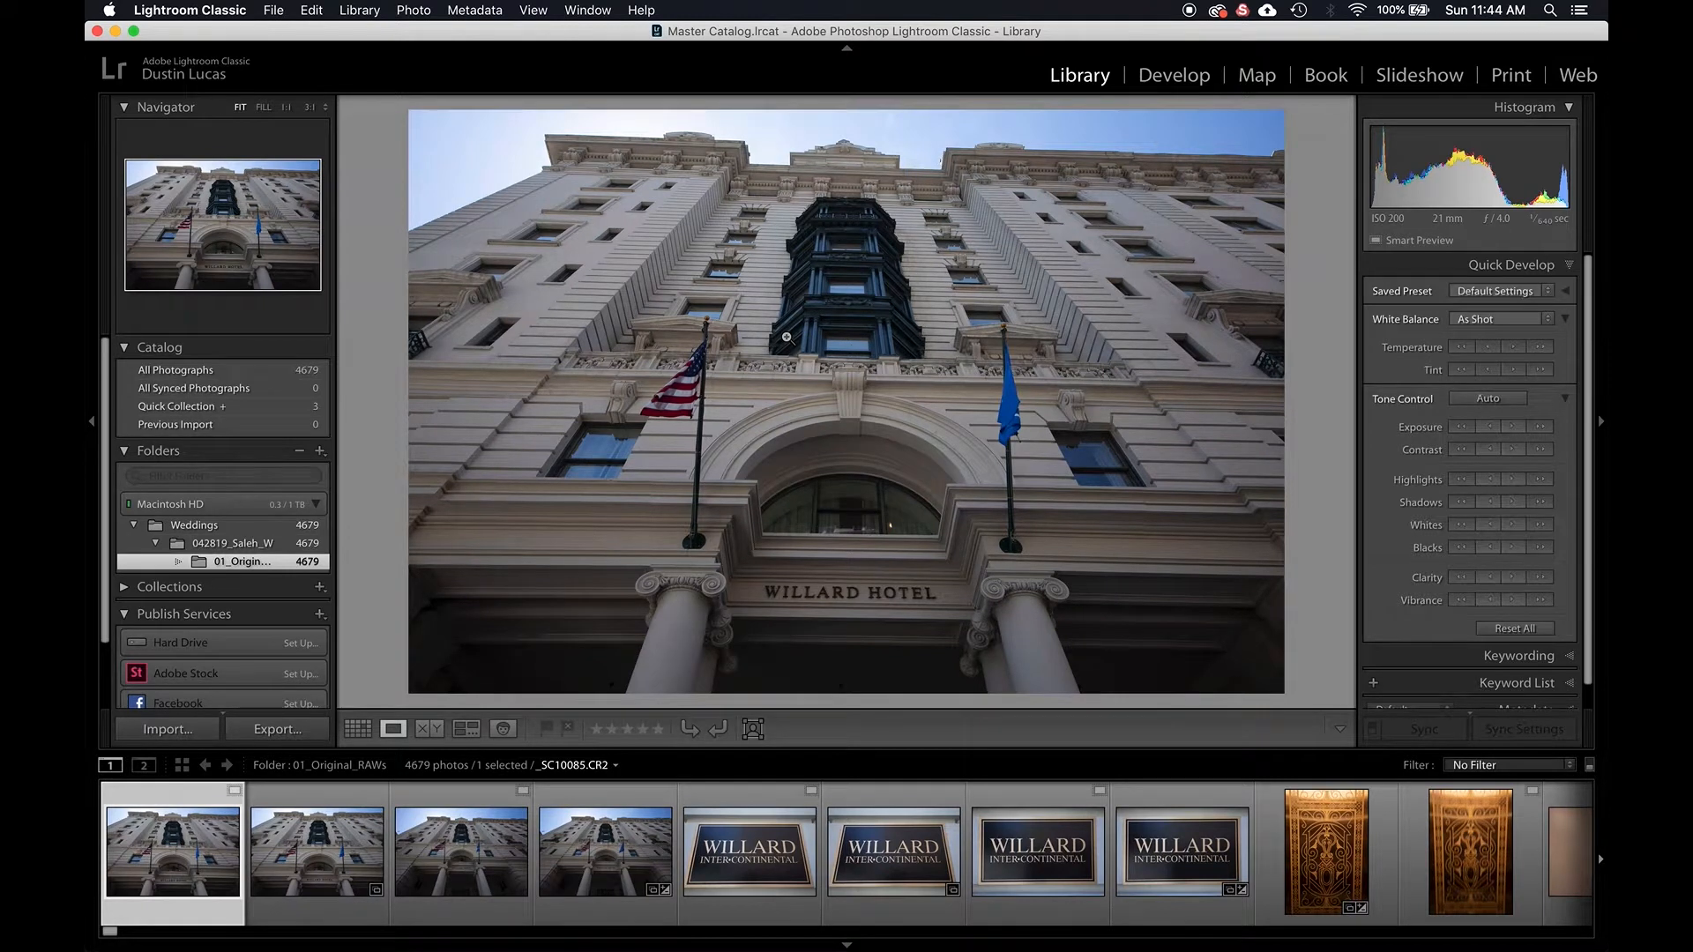
key(shift+Tab)
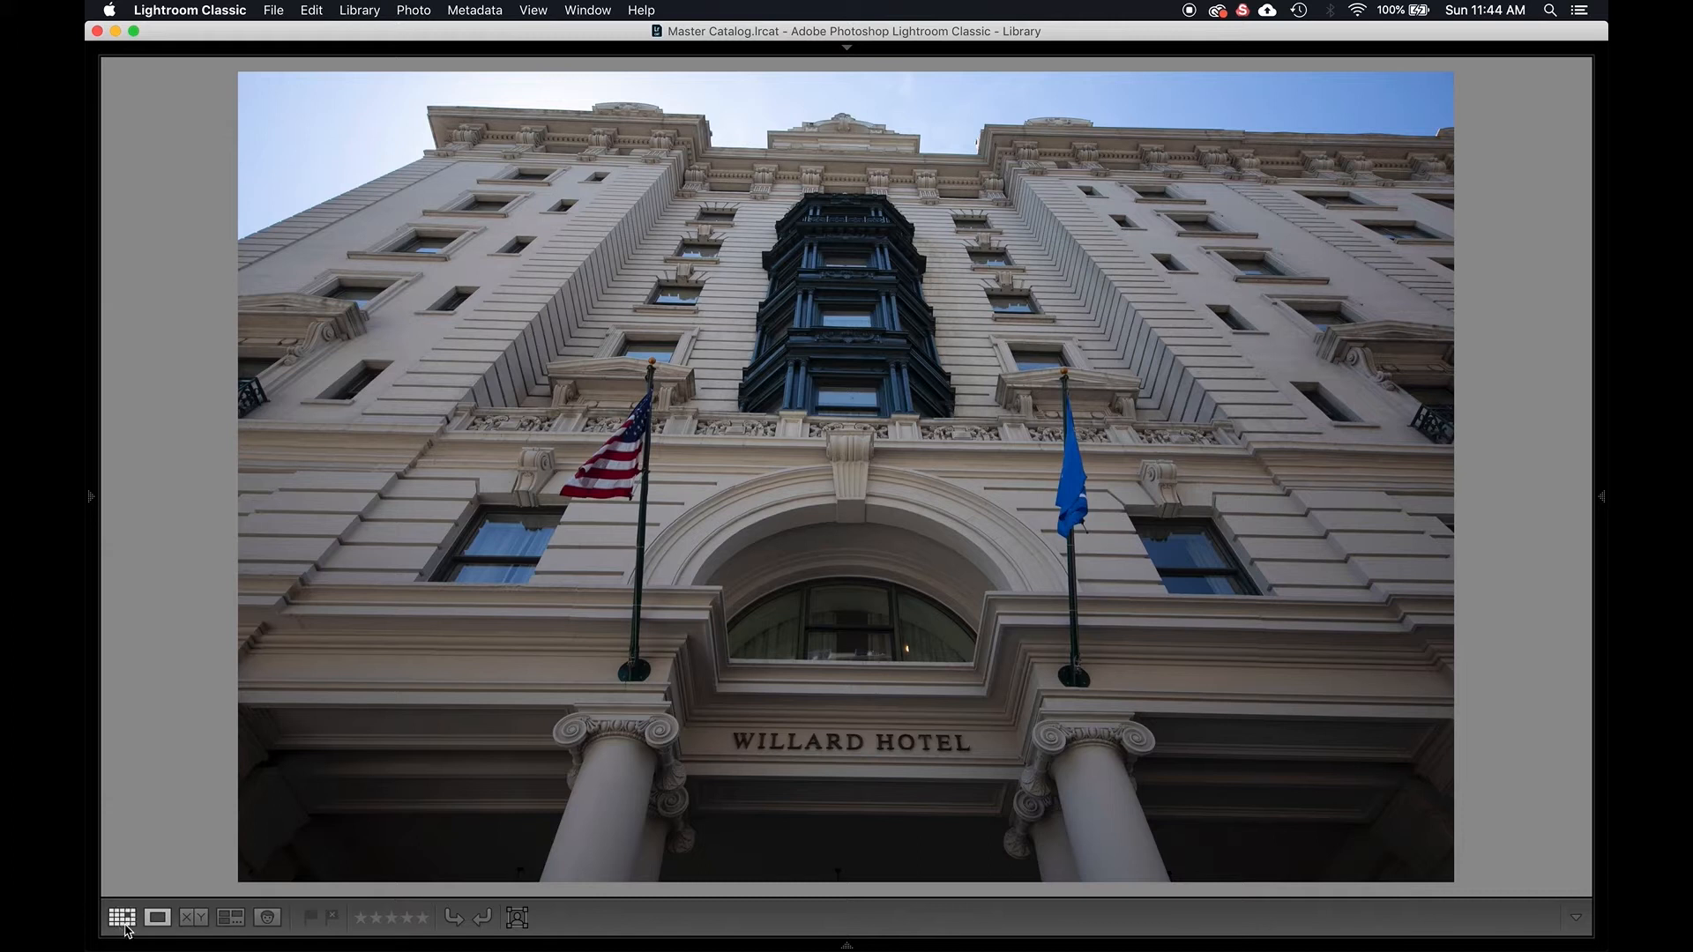
key(t)
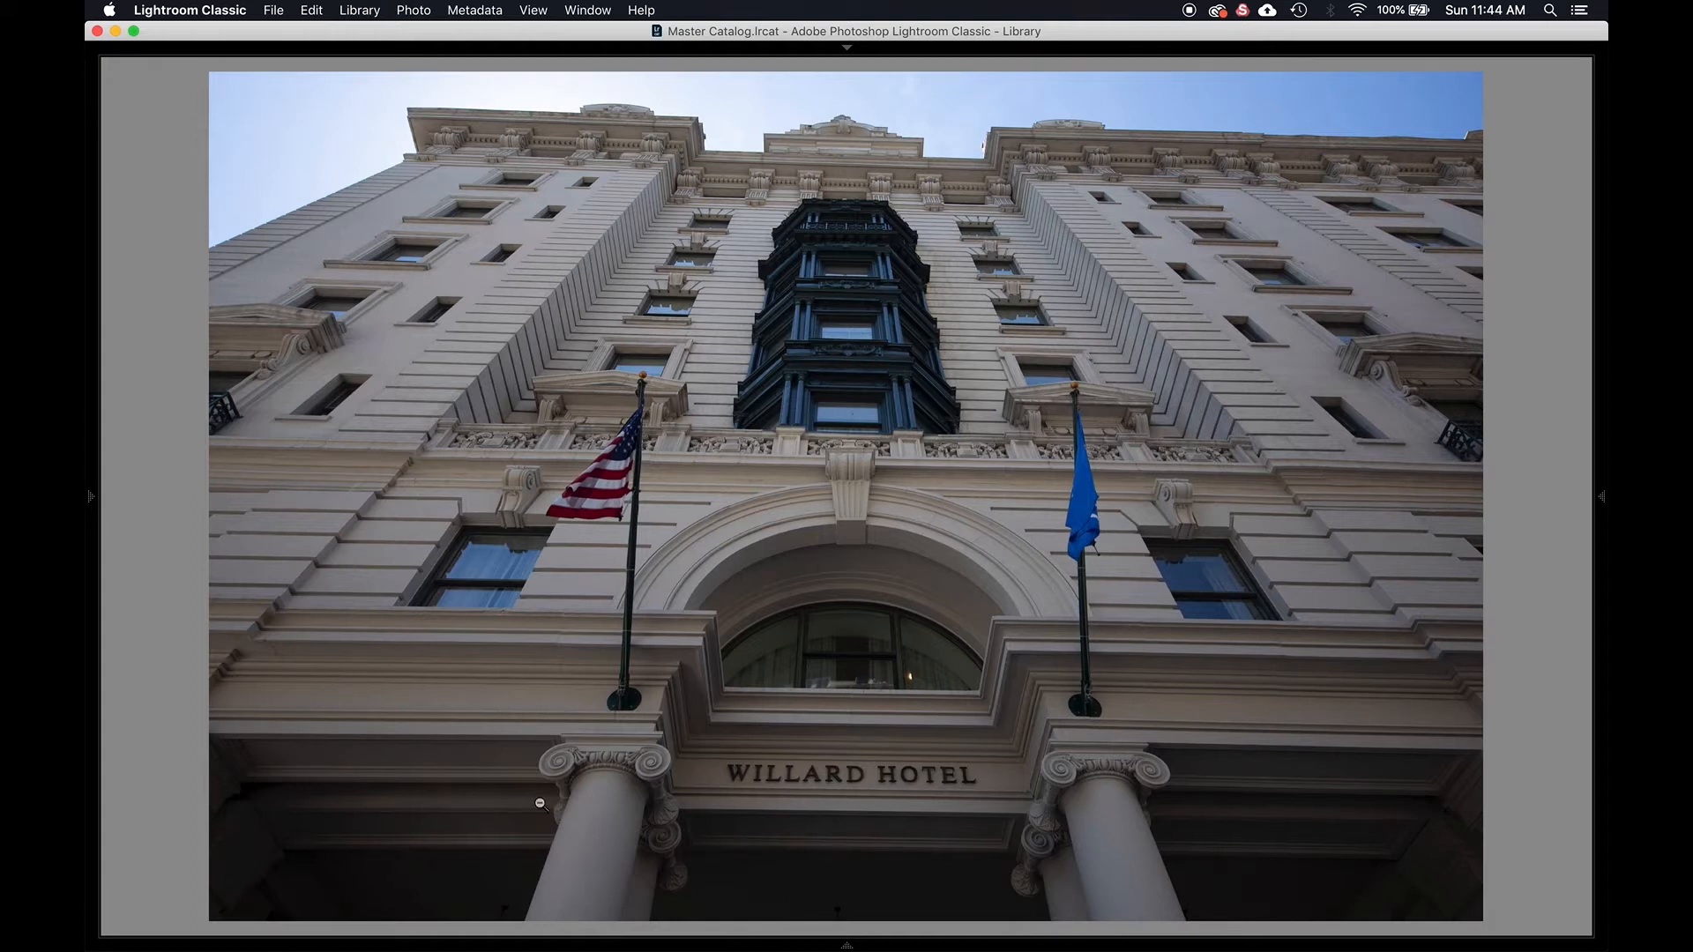
Show and hide all surrounding panels once more, and return to Grid view.
key(shift+Tab)
key(shift+Tab)
key(g)
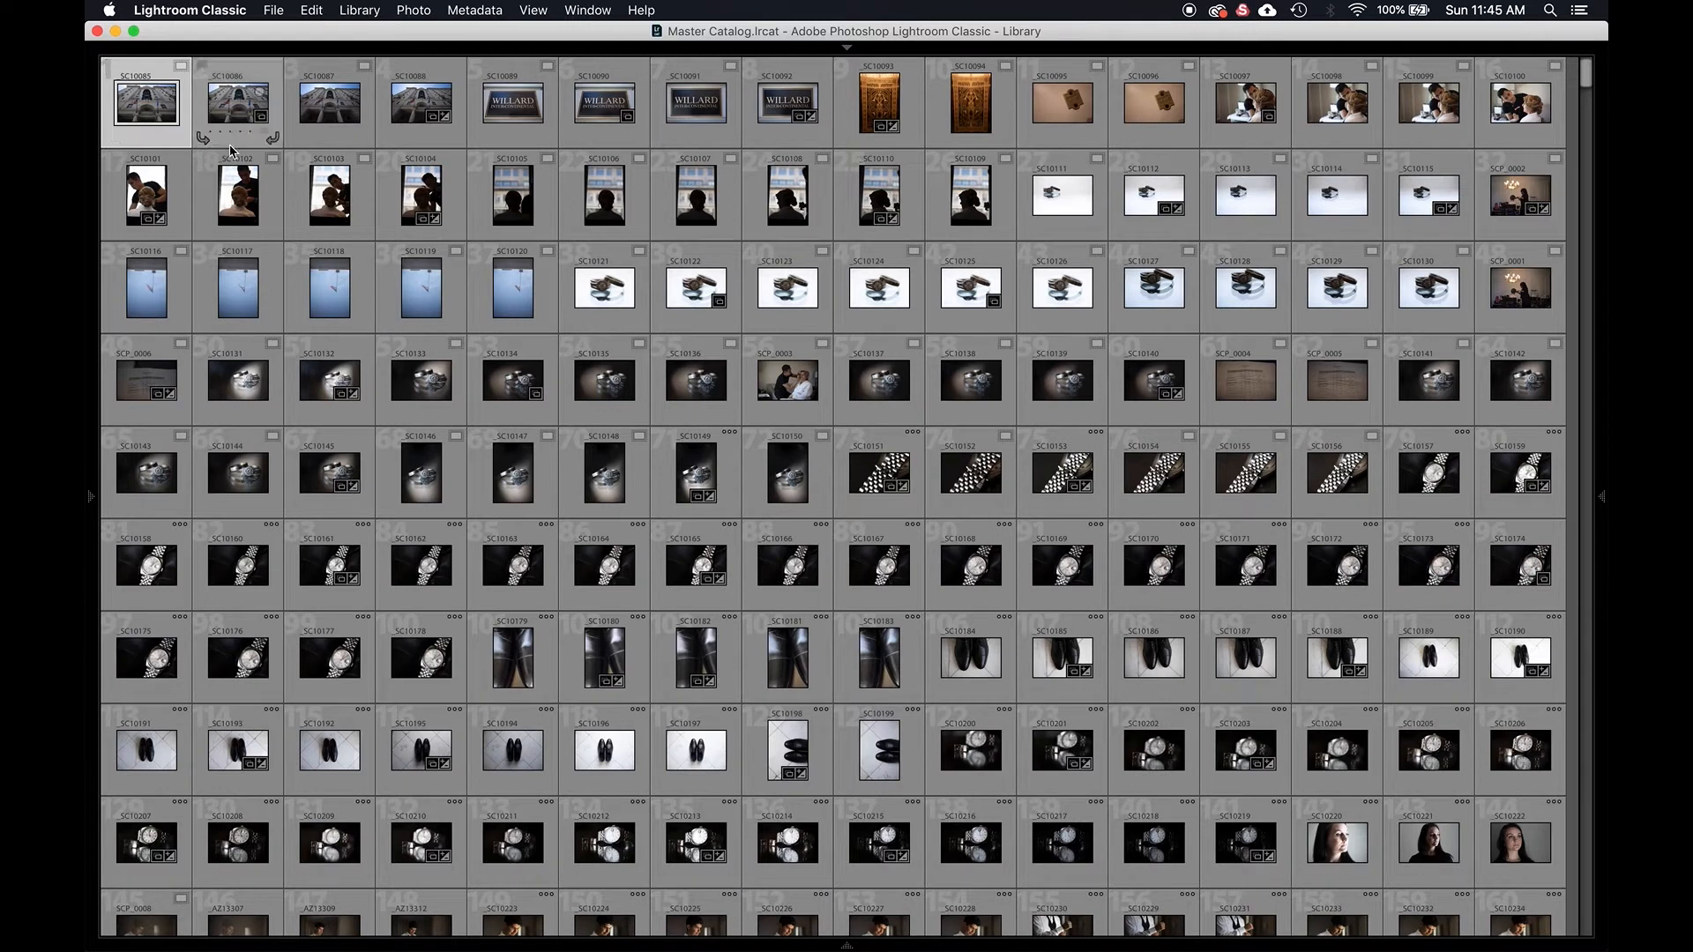
Try the compact cell Index Number option off and on in the Library View Options, and close them.
key(super+j)
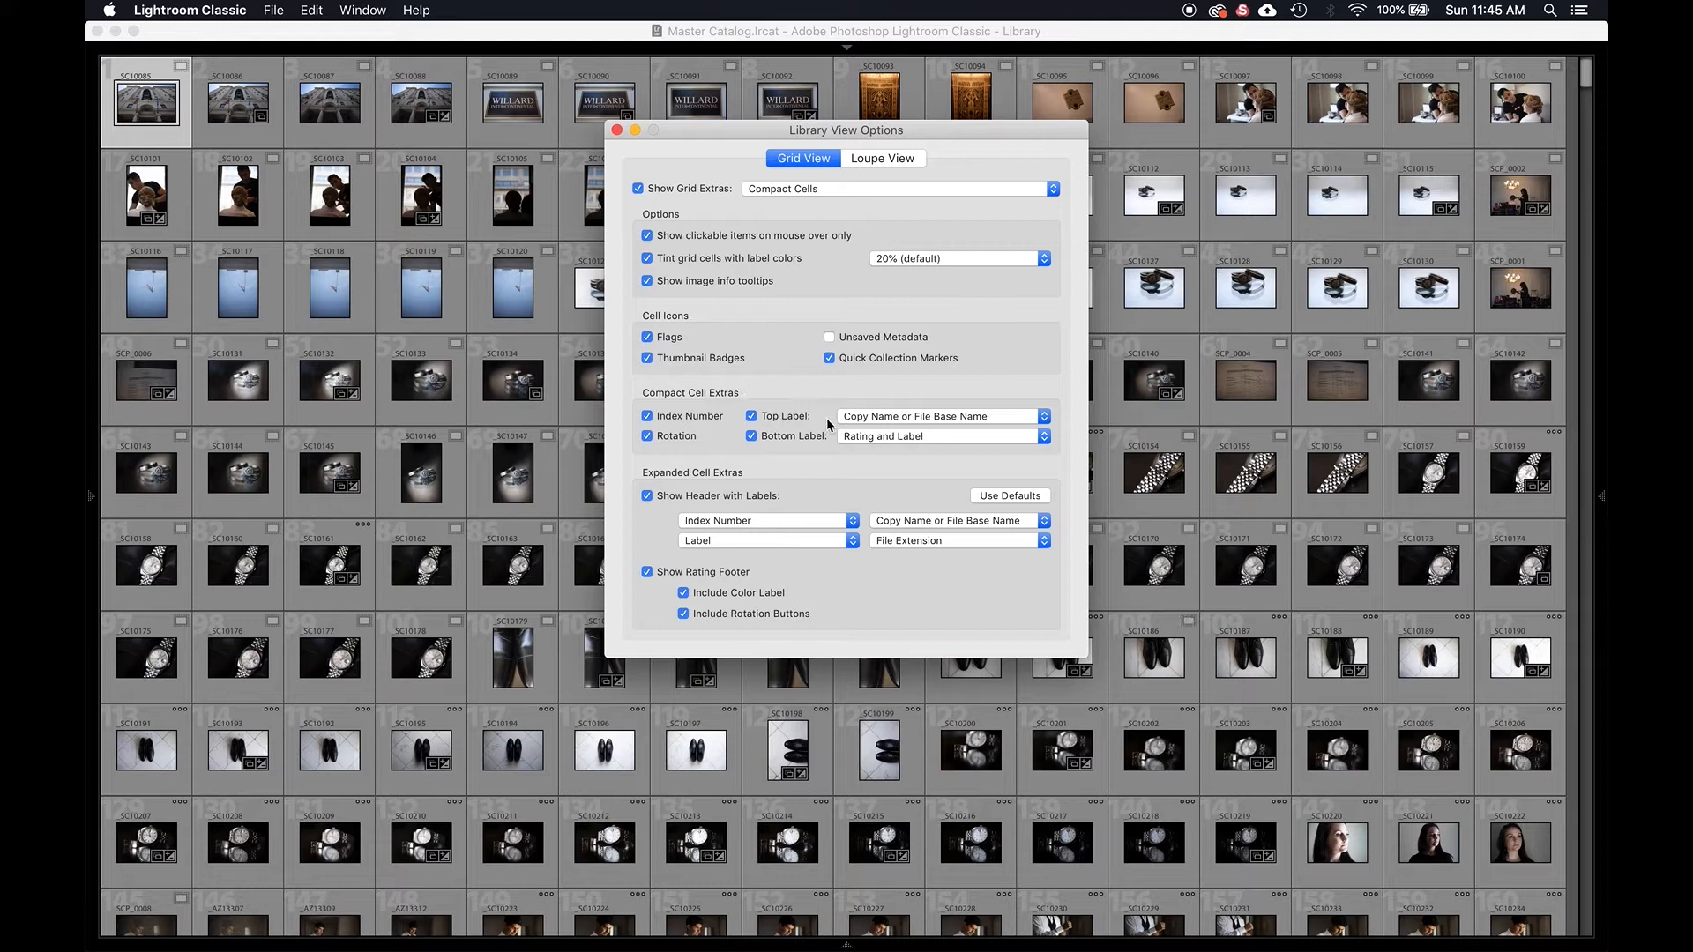
click(647, 416)
click(647, 417)
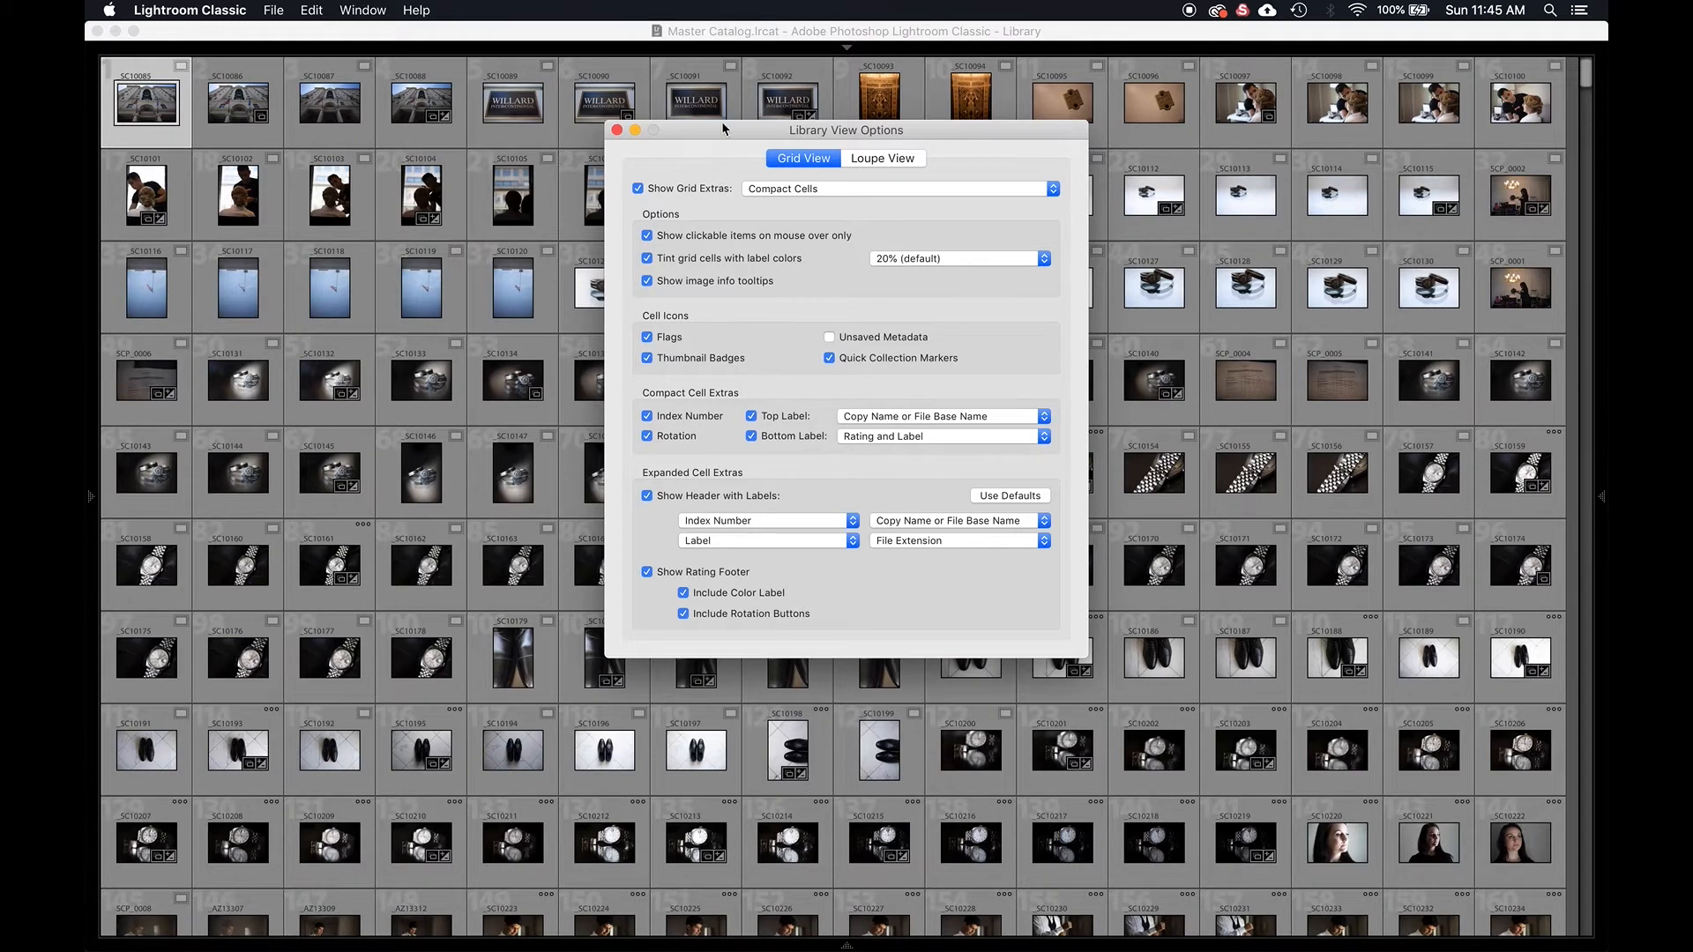
click(620, 132)
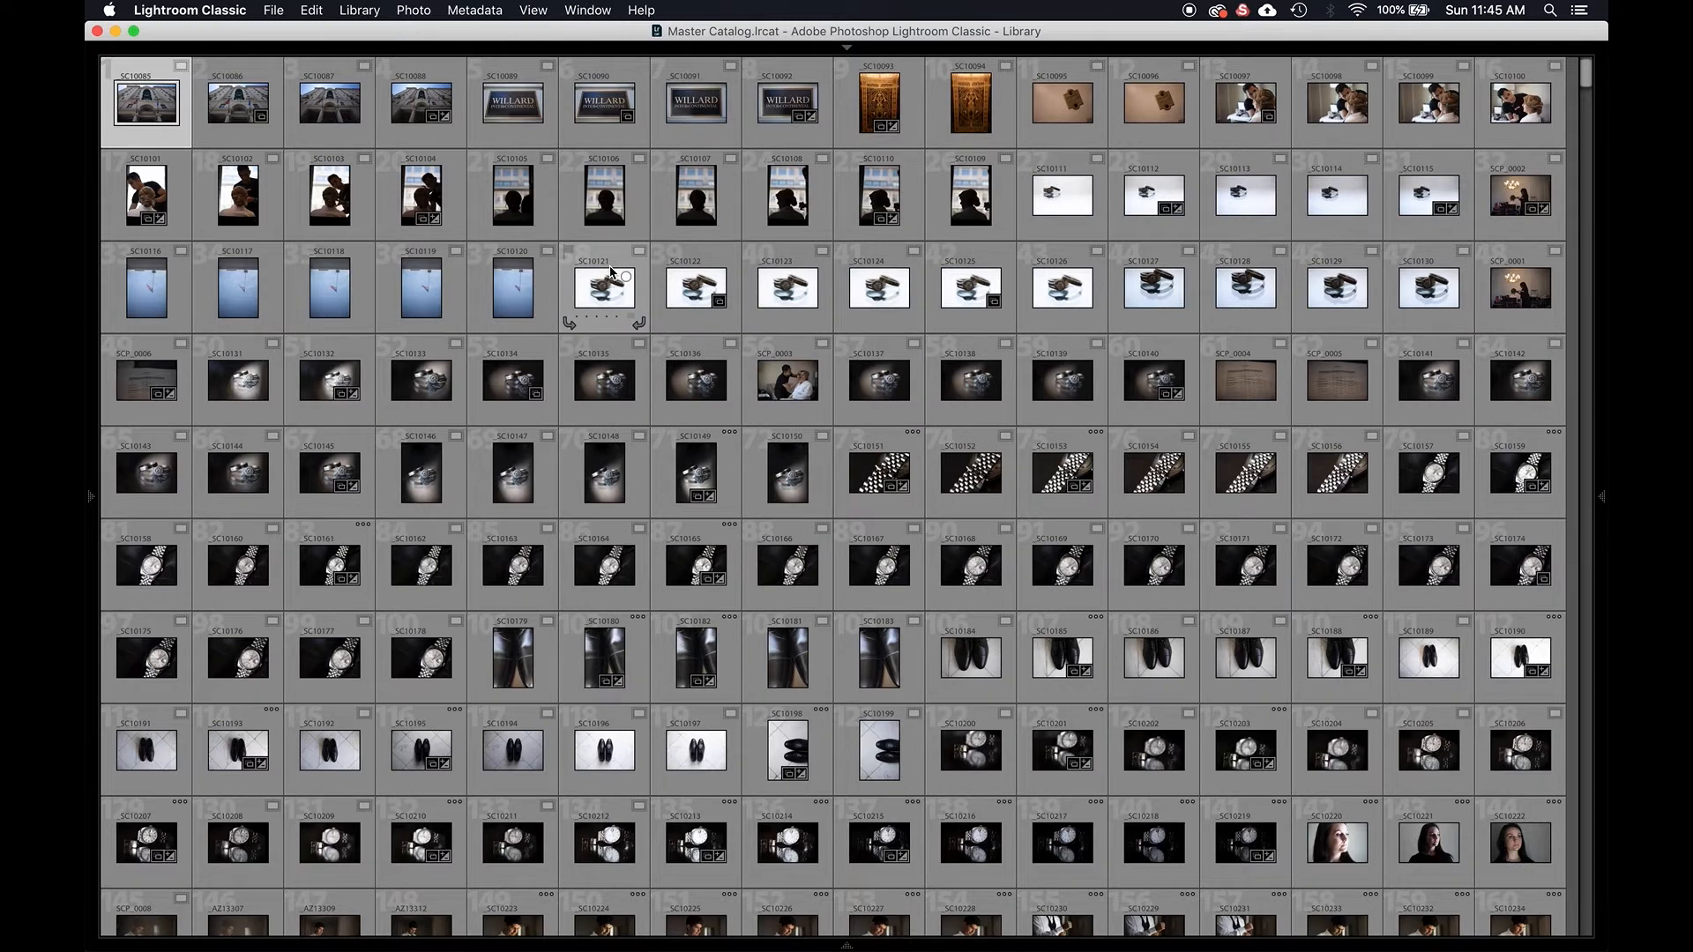
Cycle through the grid cell styles and enlarge the thumbnails to six photos per row.
key(j)
key(equal)
key(equal)
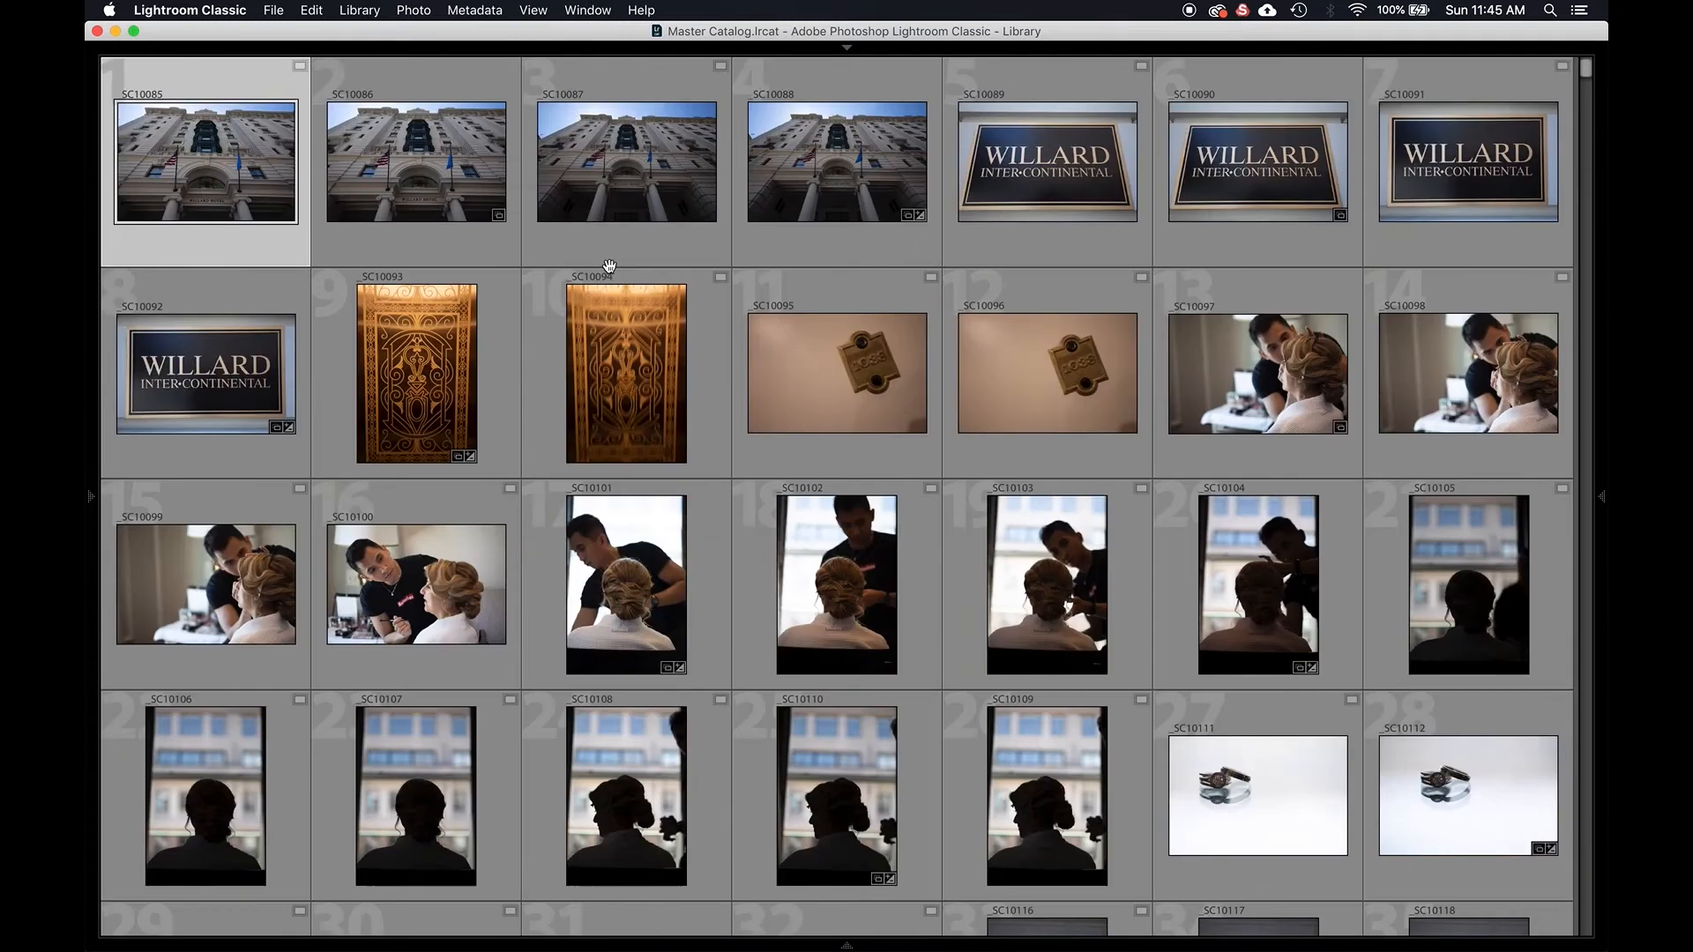
key(j)
key(equal)
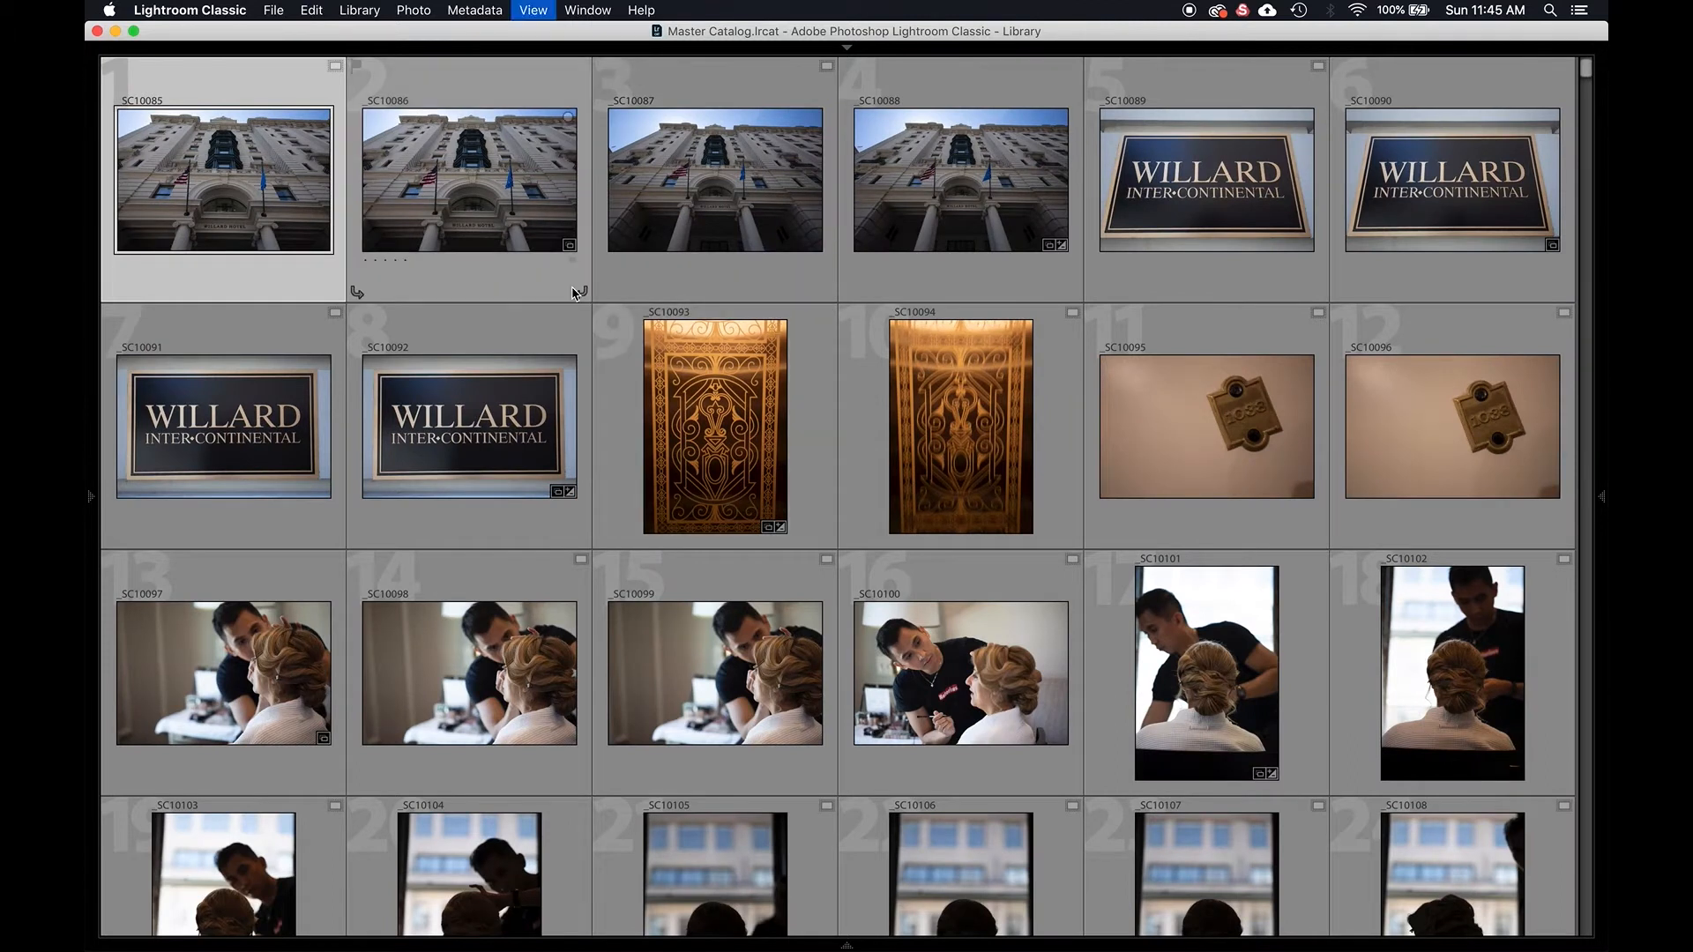
Open the Library View Options and preview Expanded Cells, then set the grid extras to Compact Cells.
key(super+j)
click(769, 190)
click(773, 209)
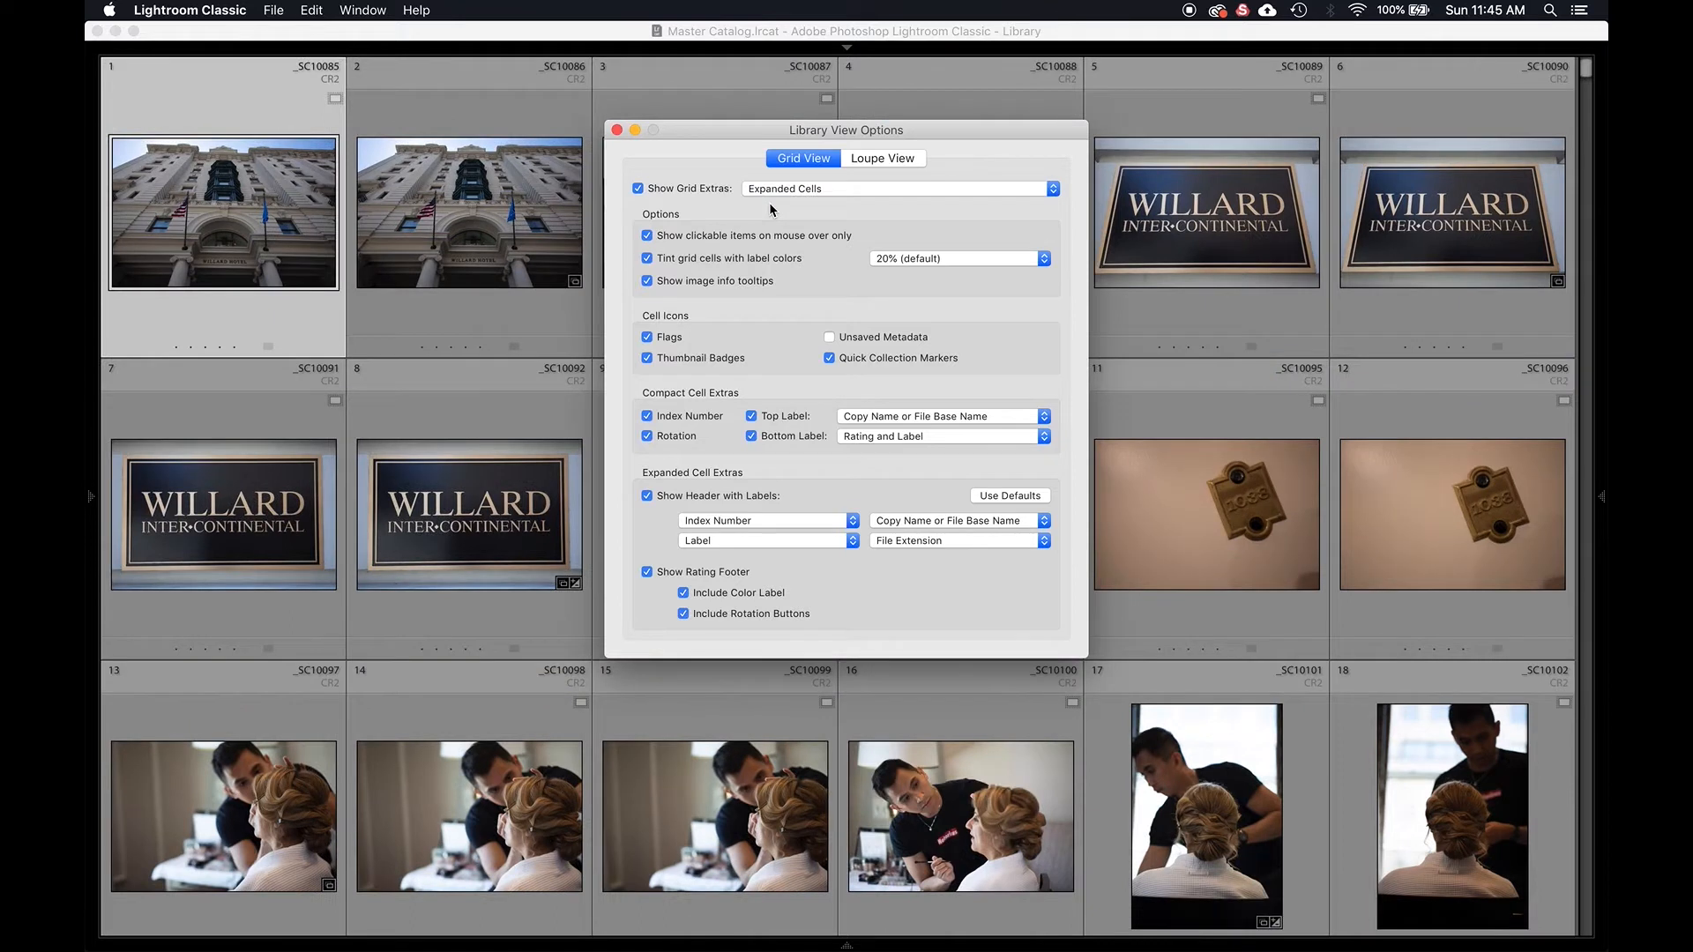
click(770, 189)
click(769, 175)
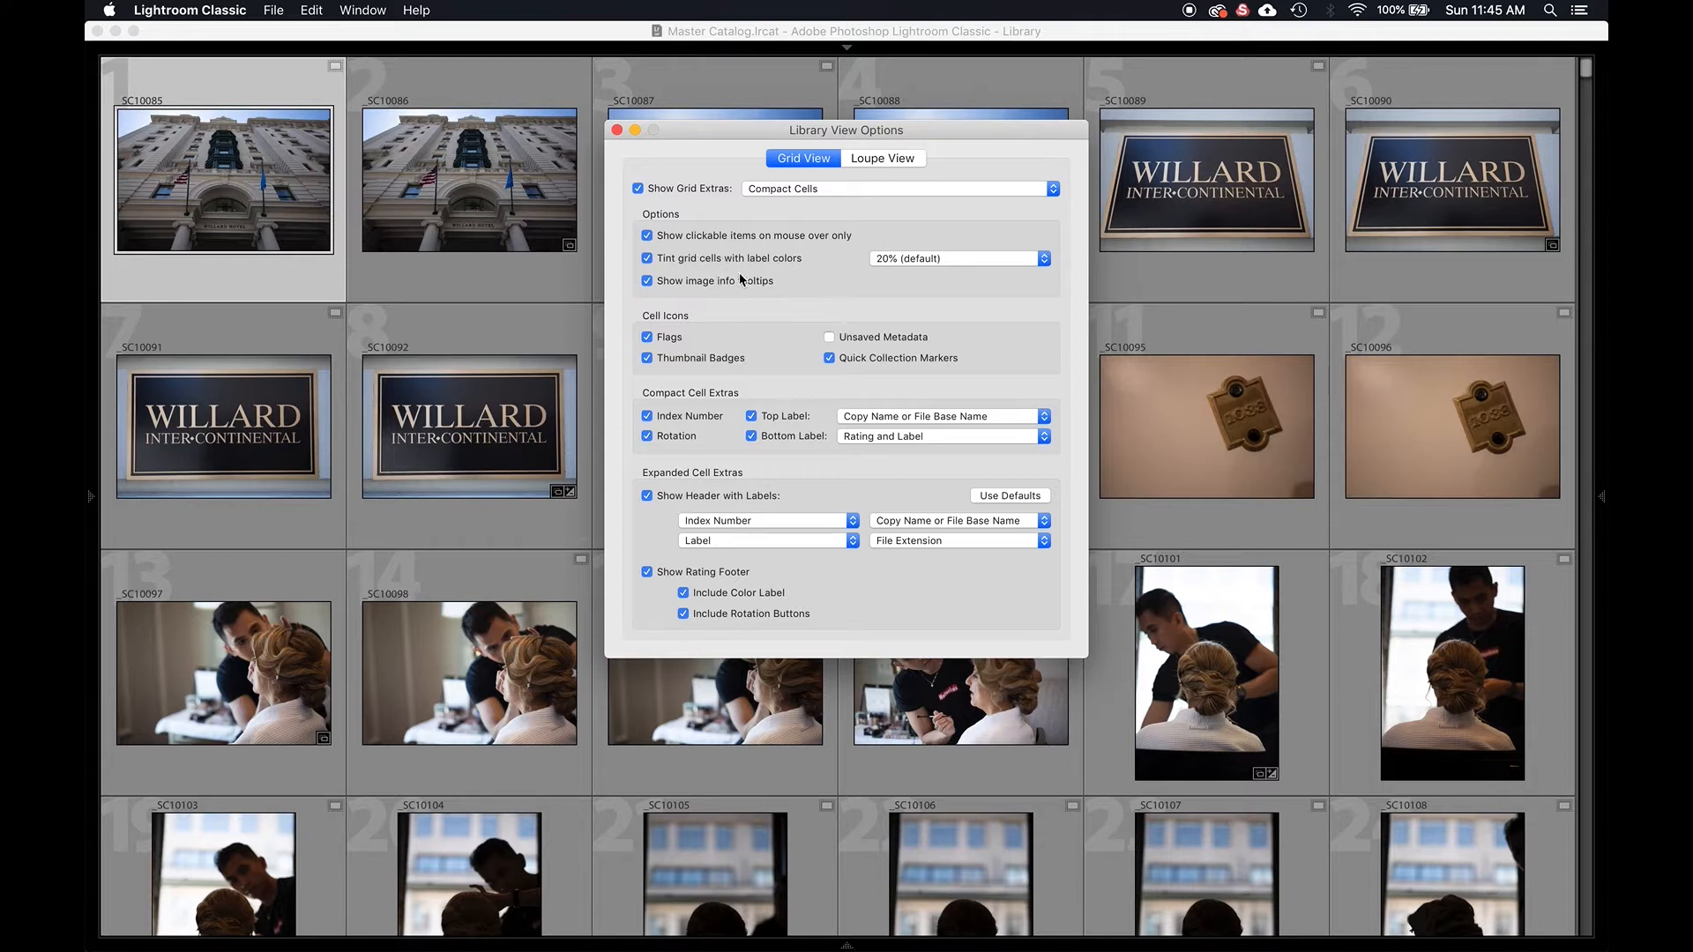
Try the Flags, Thumbnail Badges and Index Number options off and on for the grid cells.
click(647, 338)
click(648, 343)
click(648, 359)
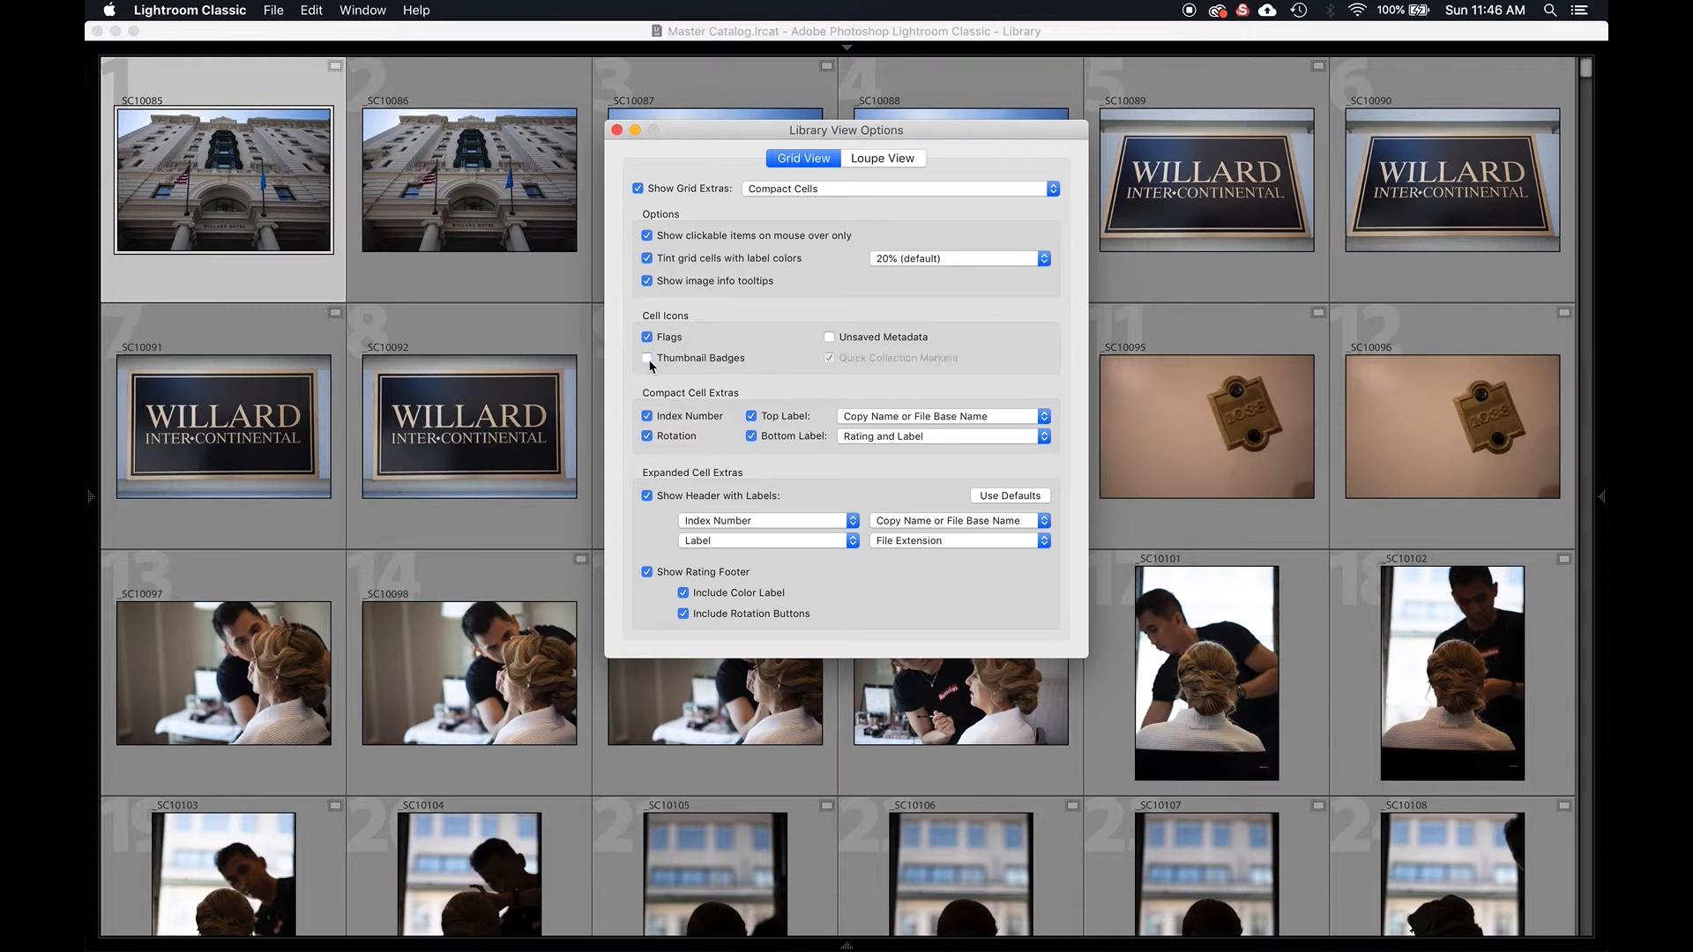
click(649, 360)
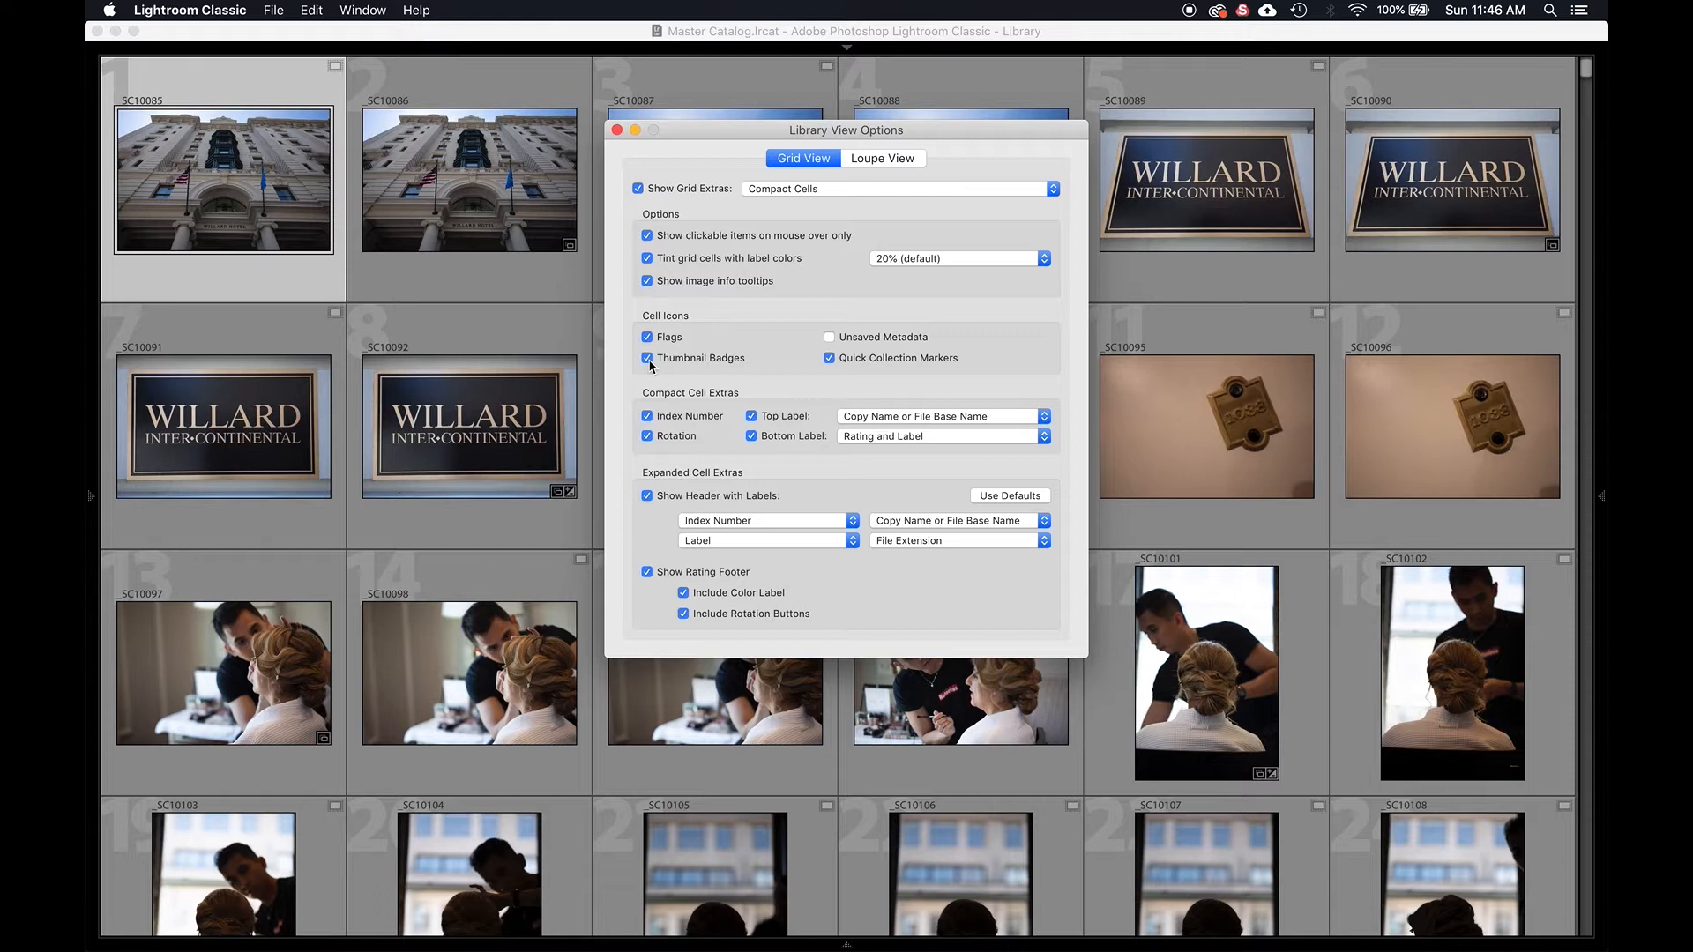
click(648, 358)
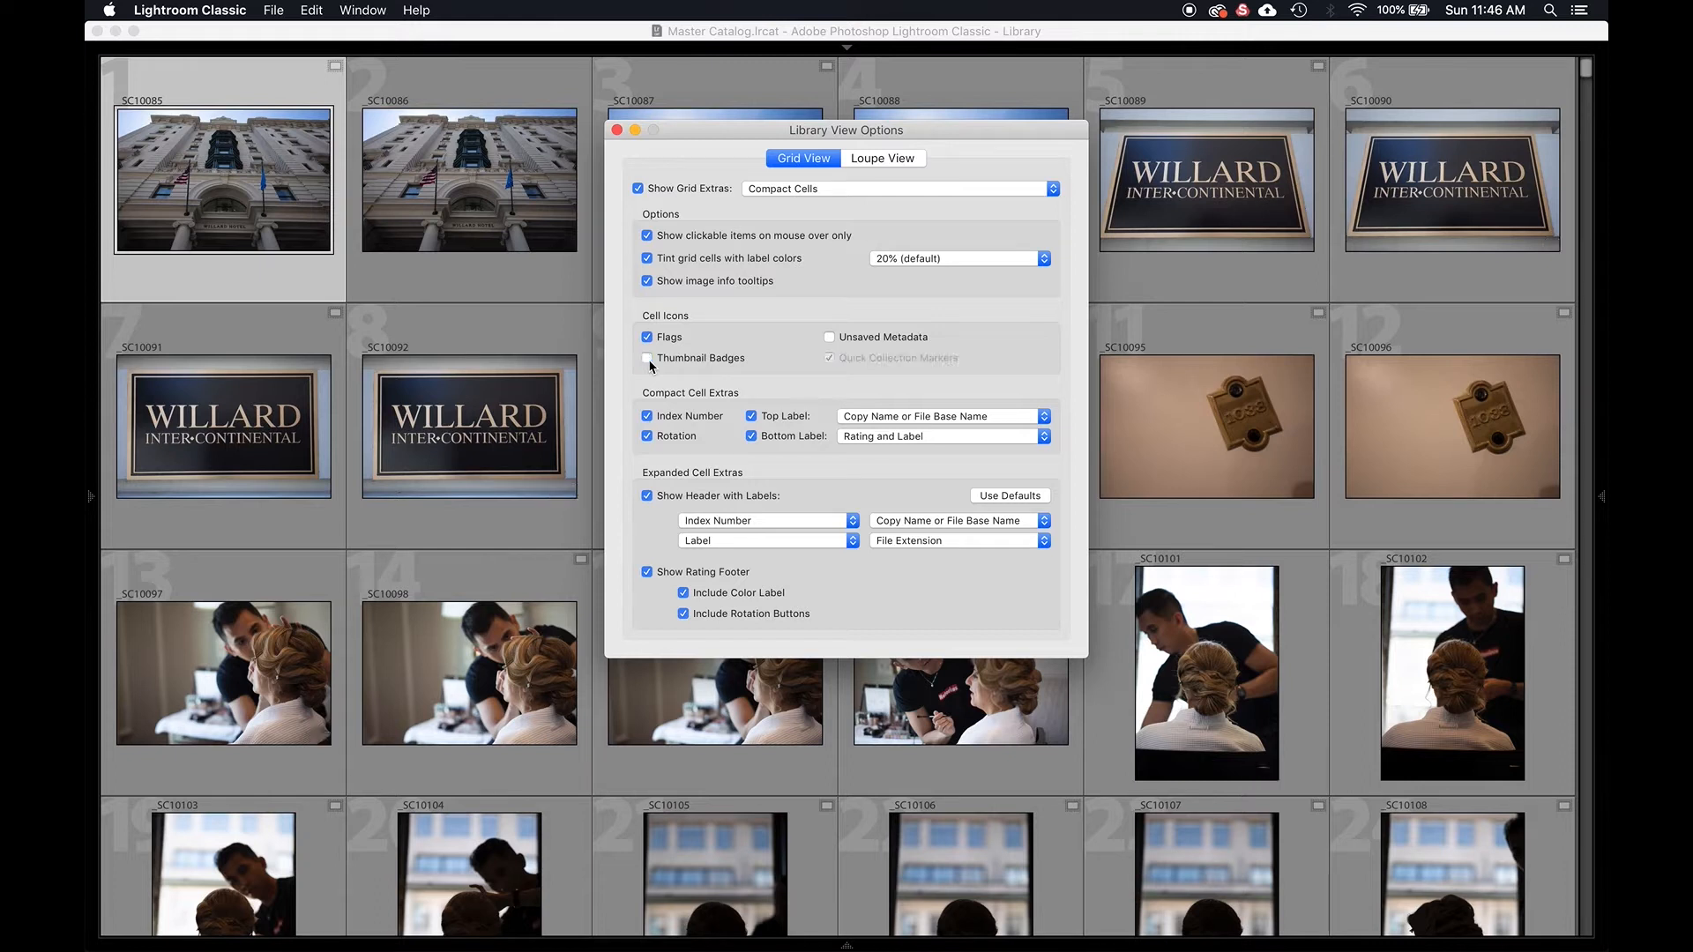
click(648, 360)
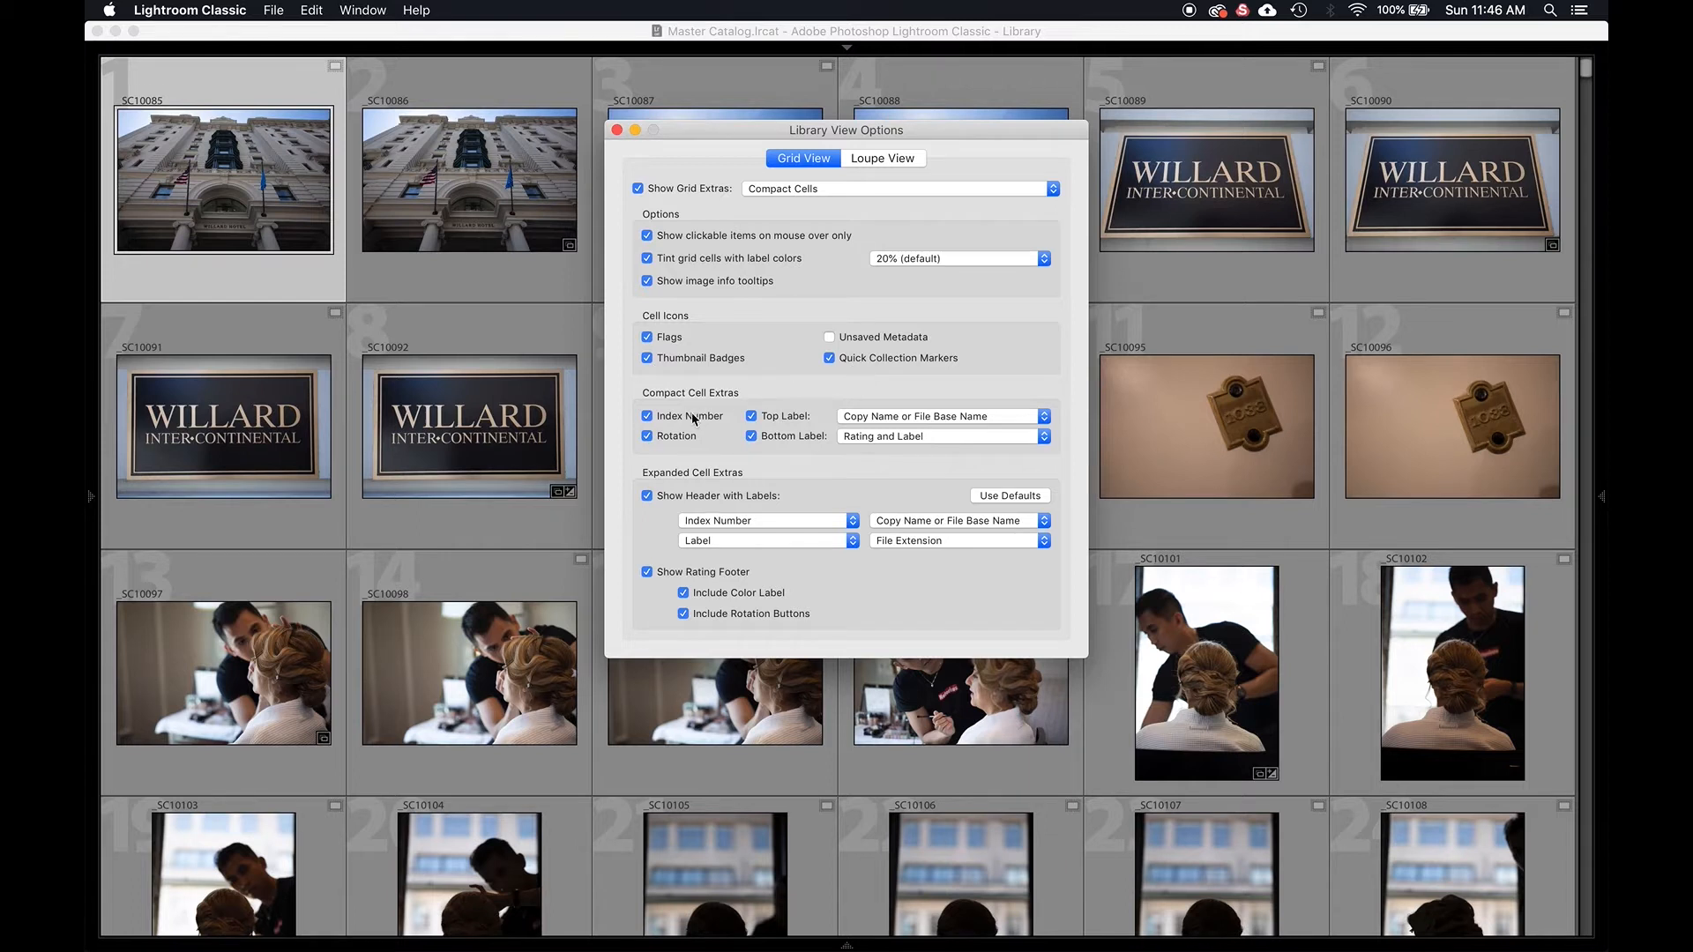
click(647, 416)
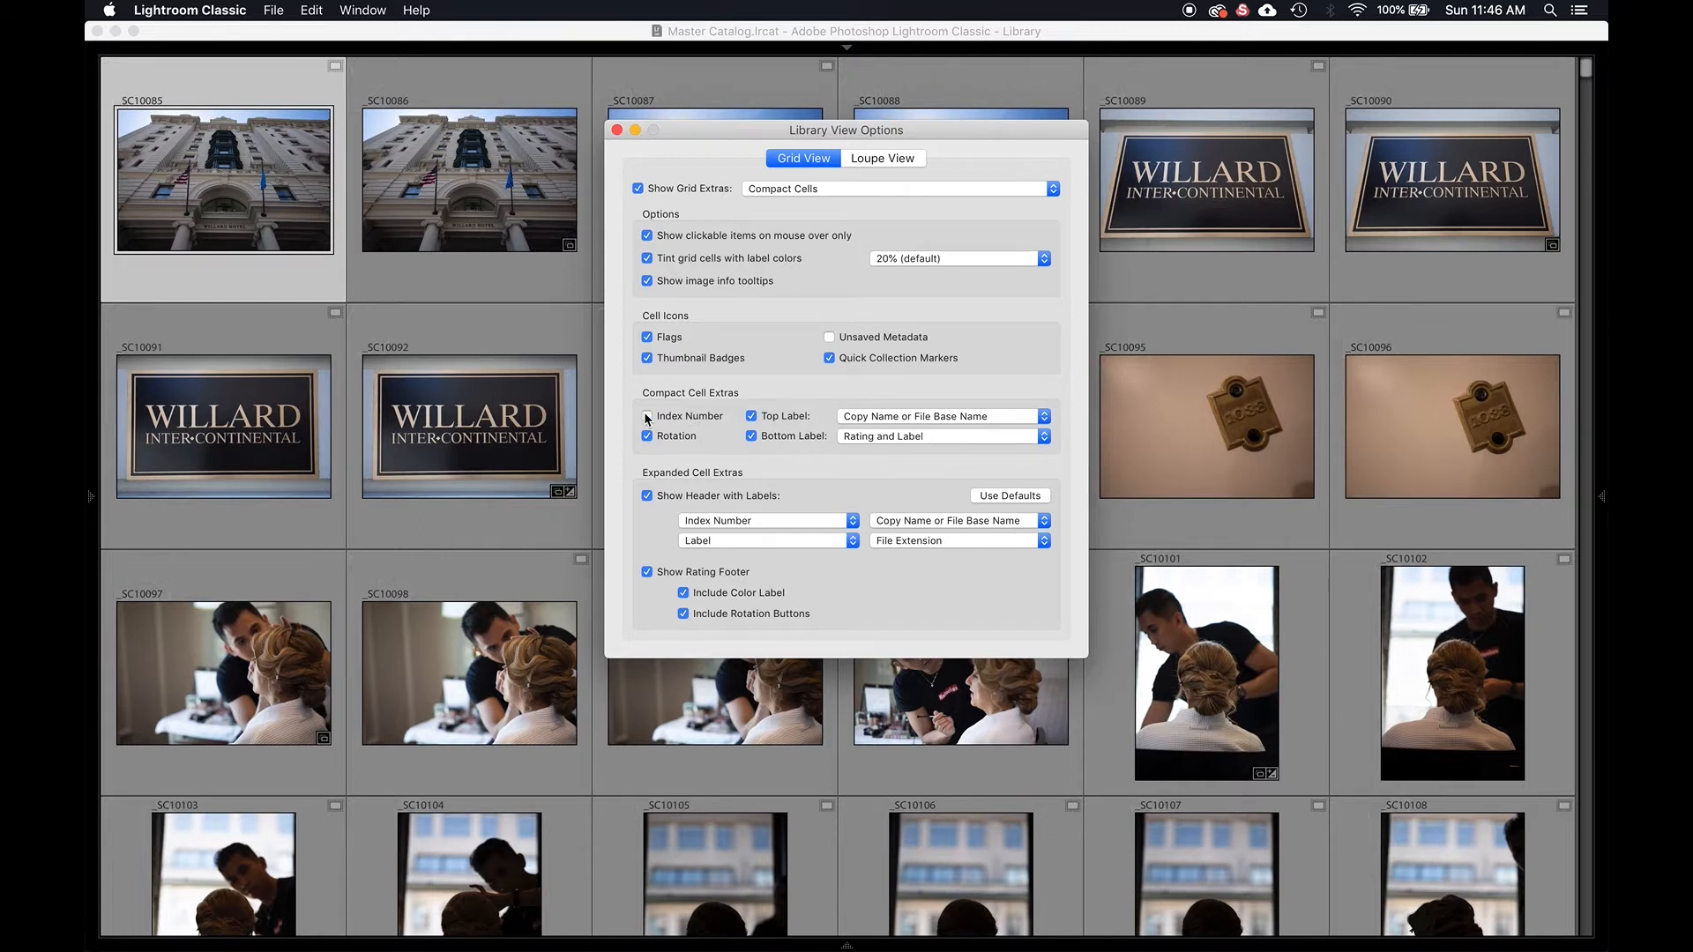
click(647, 416)
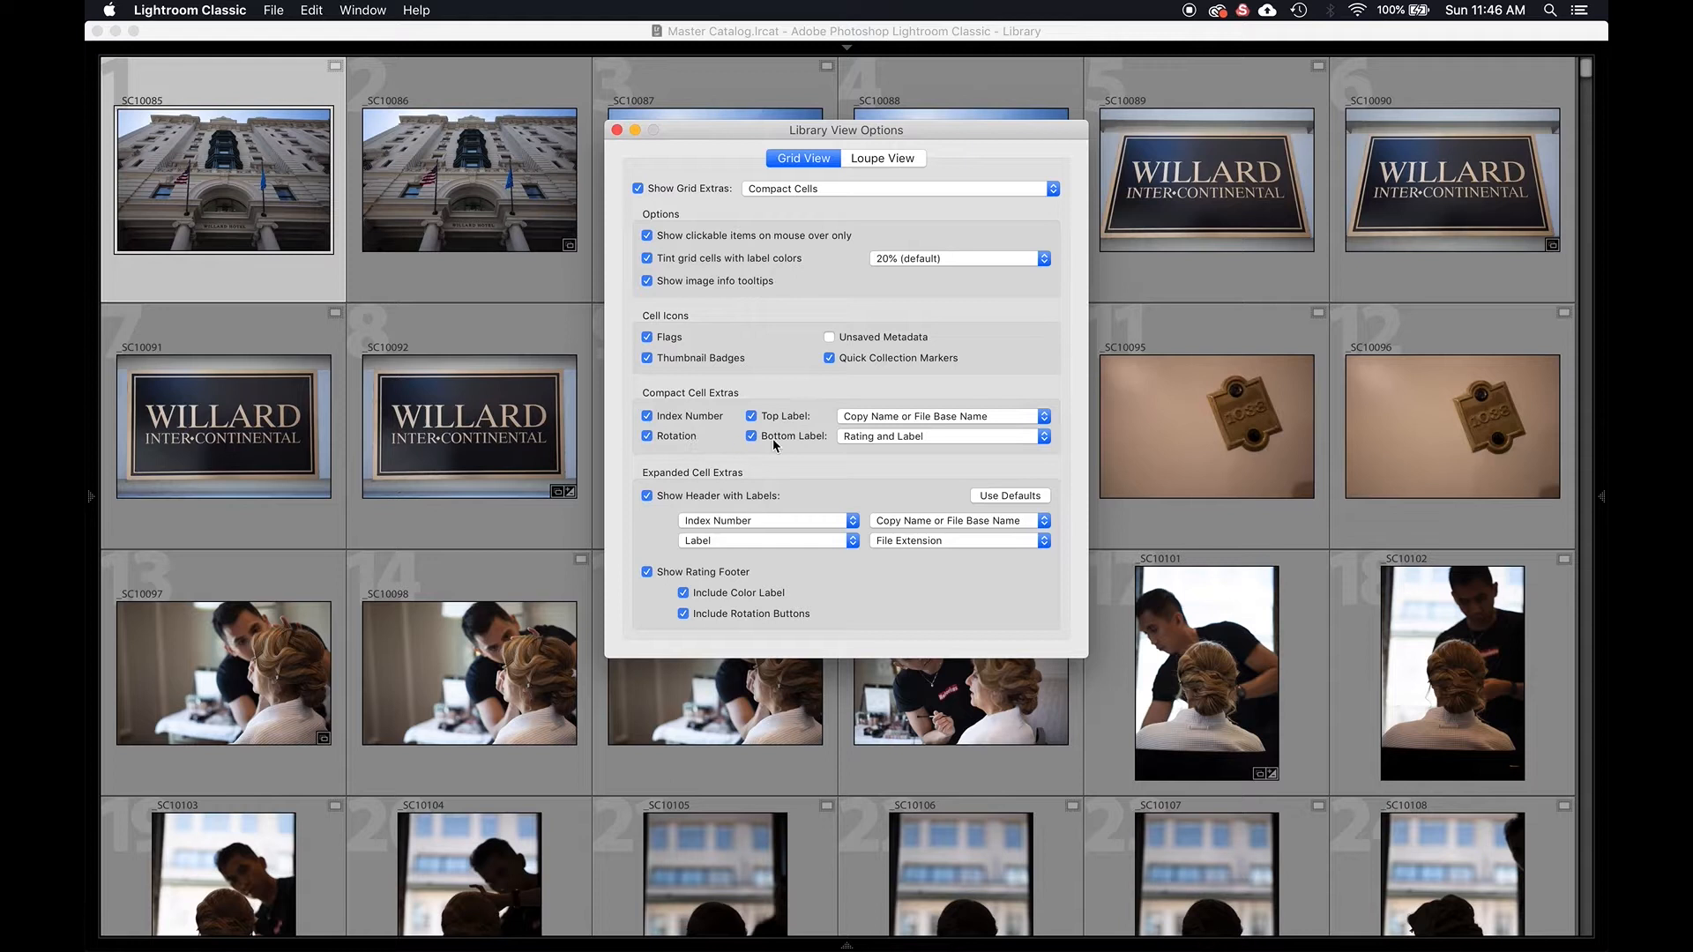
Set the compact cells' top label to File Name and look through the other label choices.
click(849, 419)
click(857, 443)
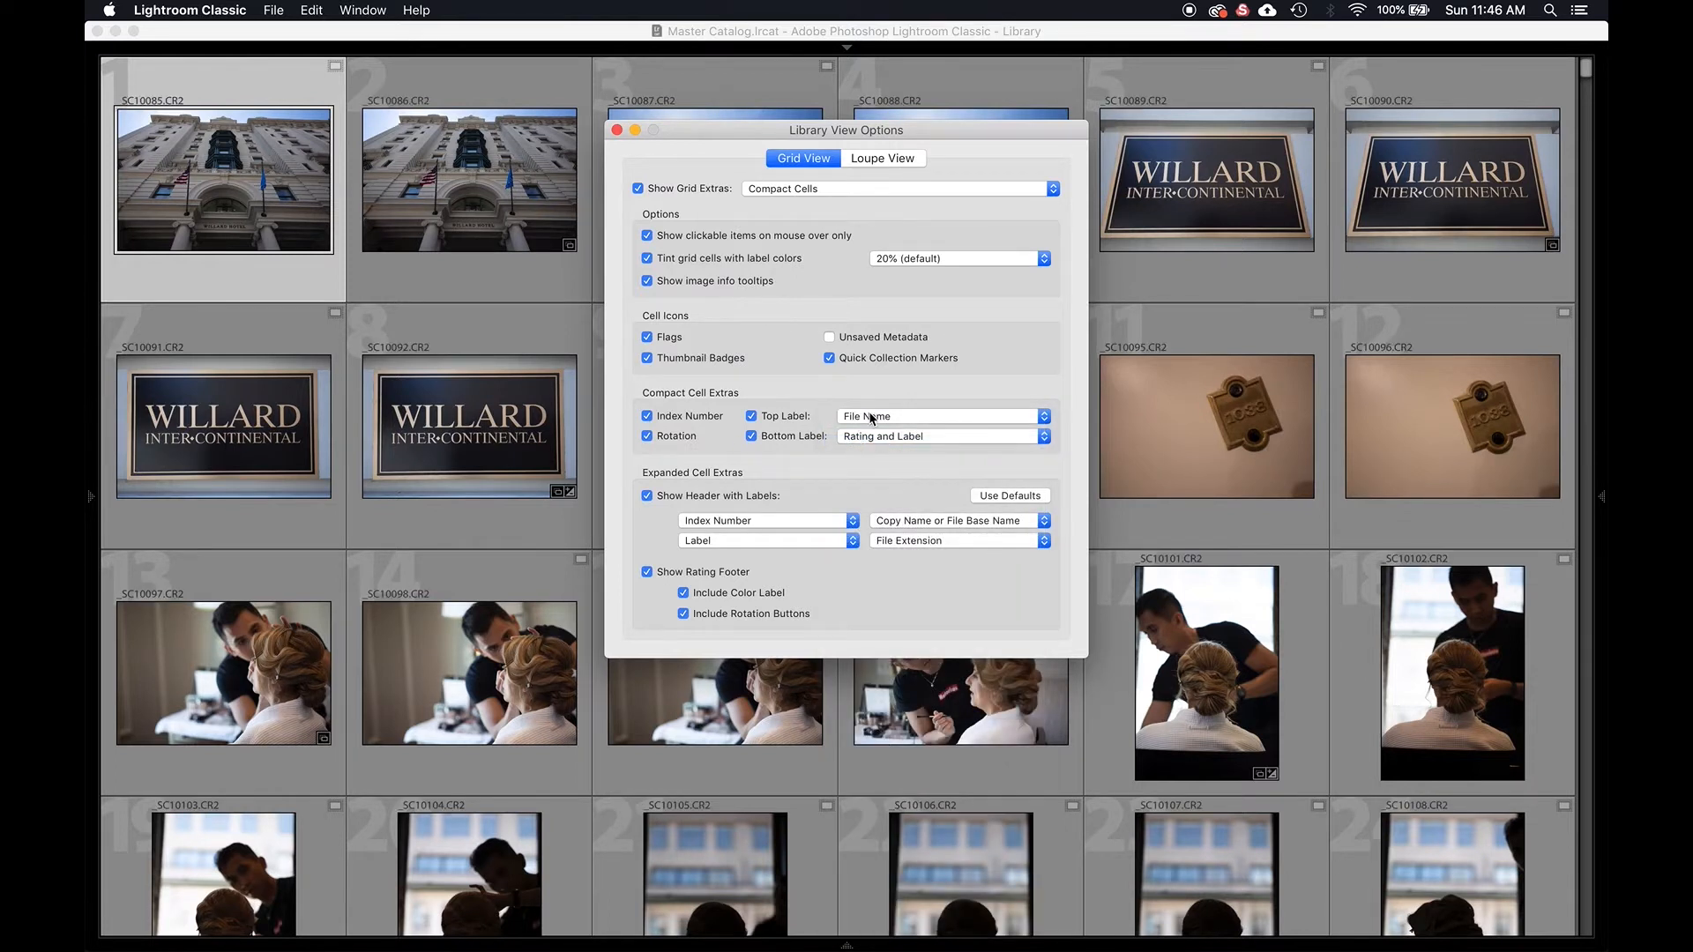
click(870, 418)
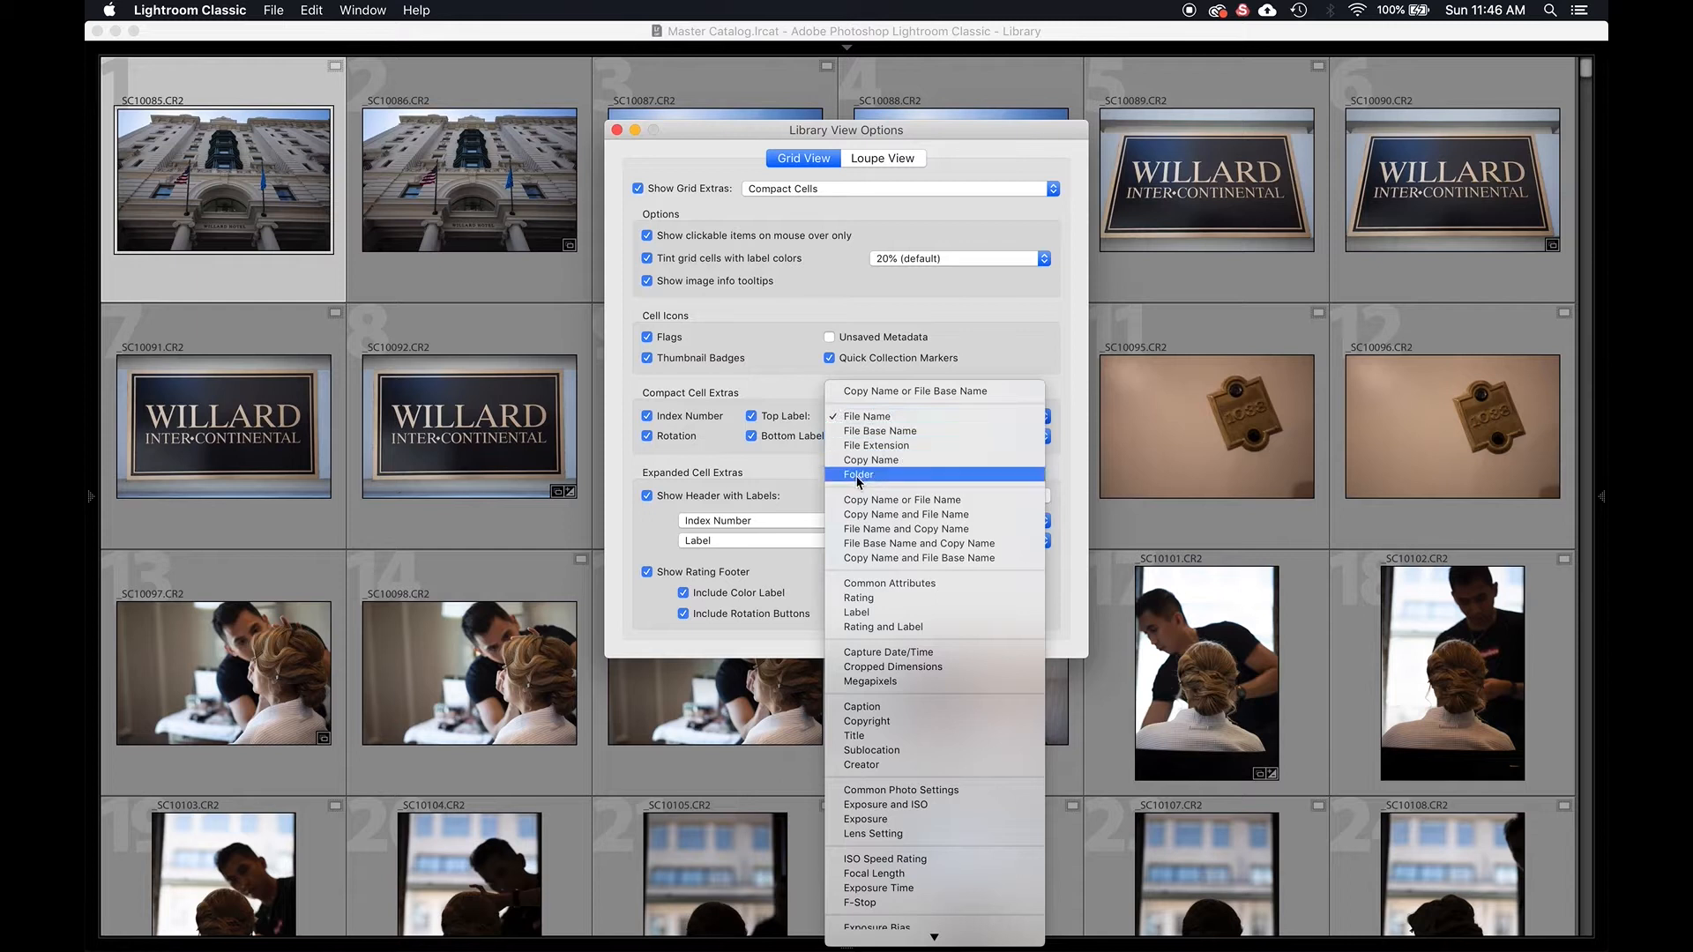
click(778, 402)
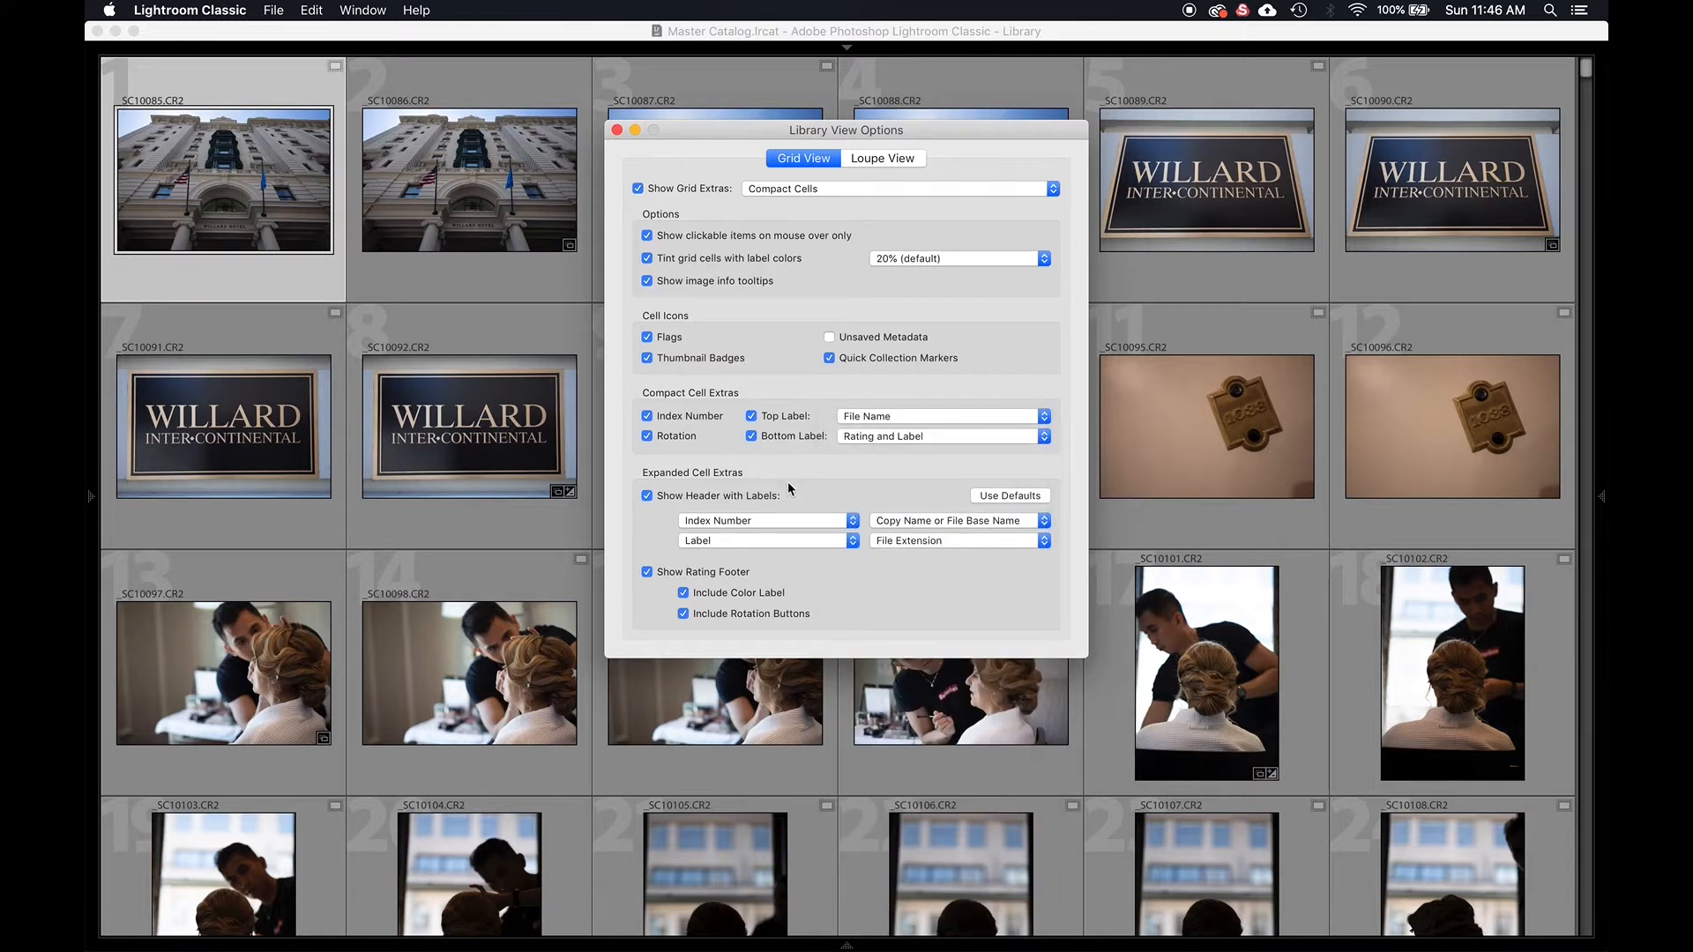
Turn on the info overlay for Loupe view and set it to Info 1.
click(871, 160)
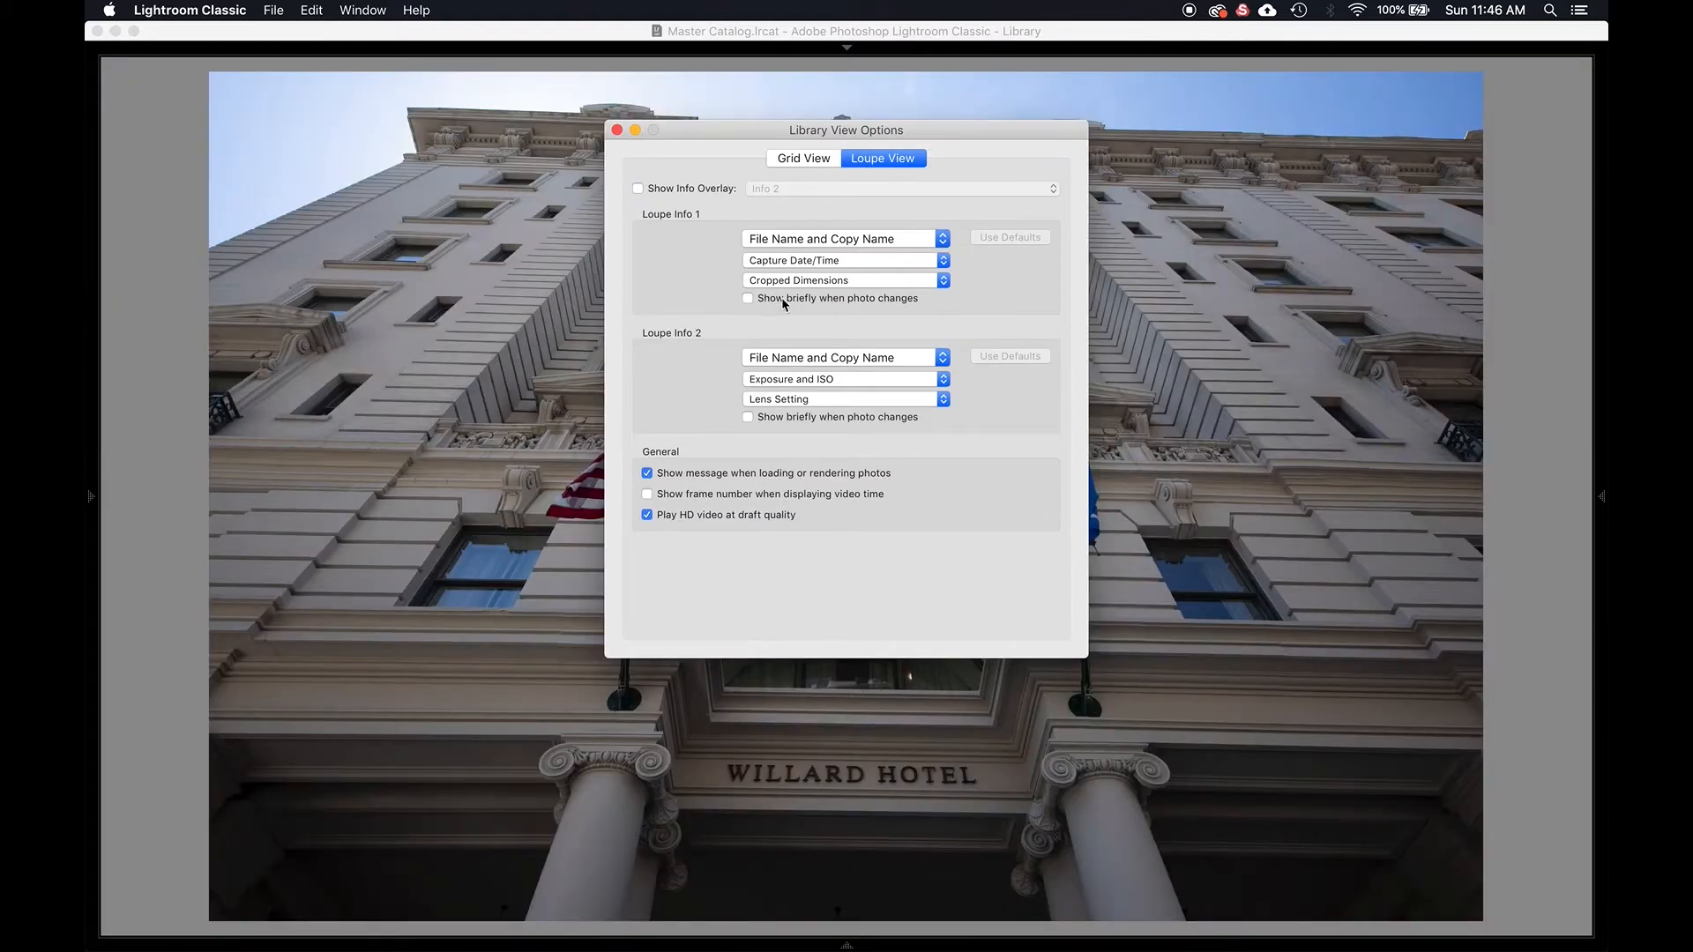
click(662, 190)
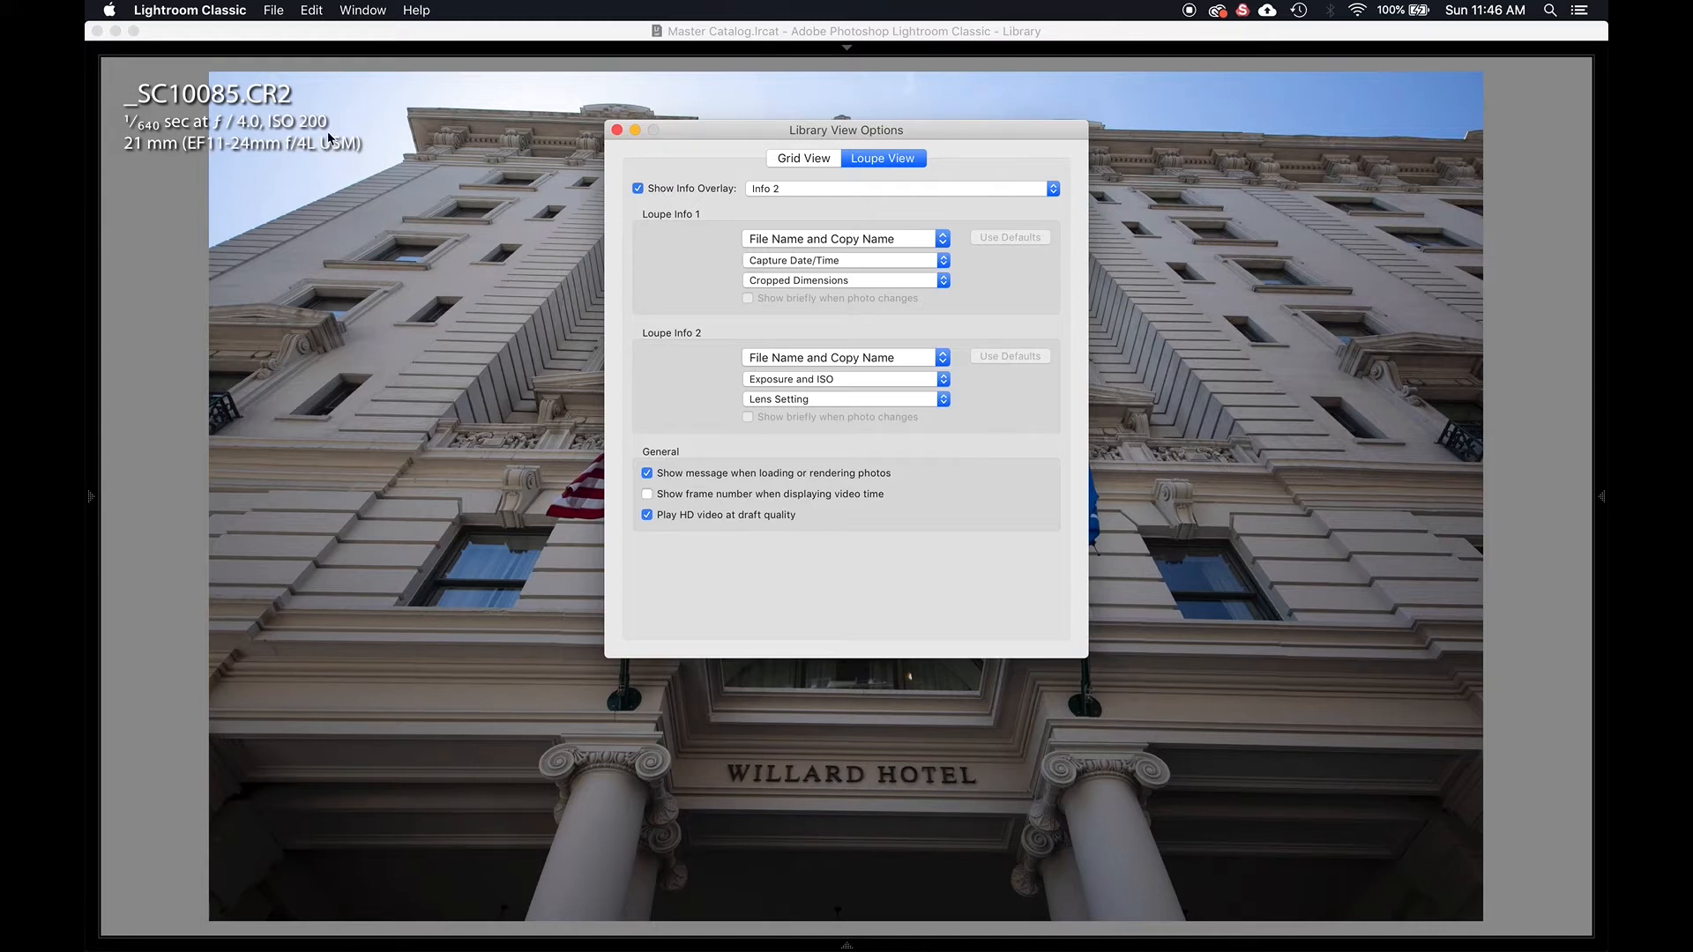
click(746, 179)
click(746, 167)
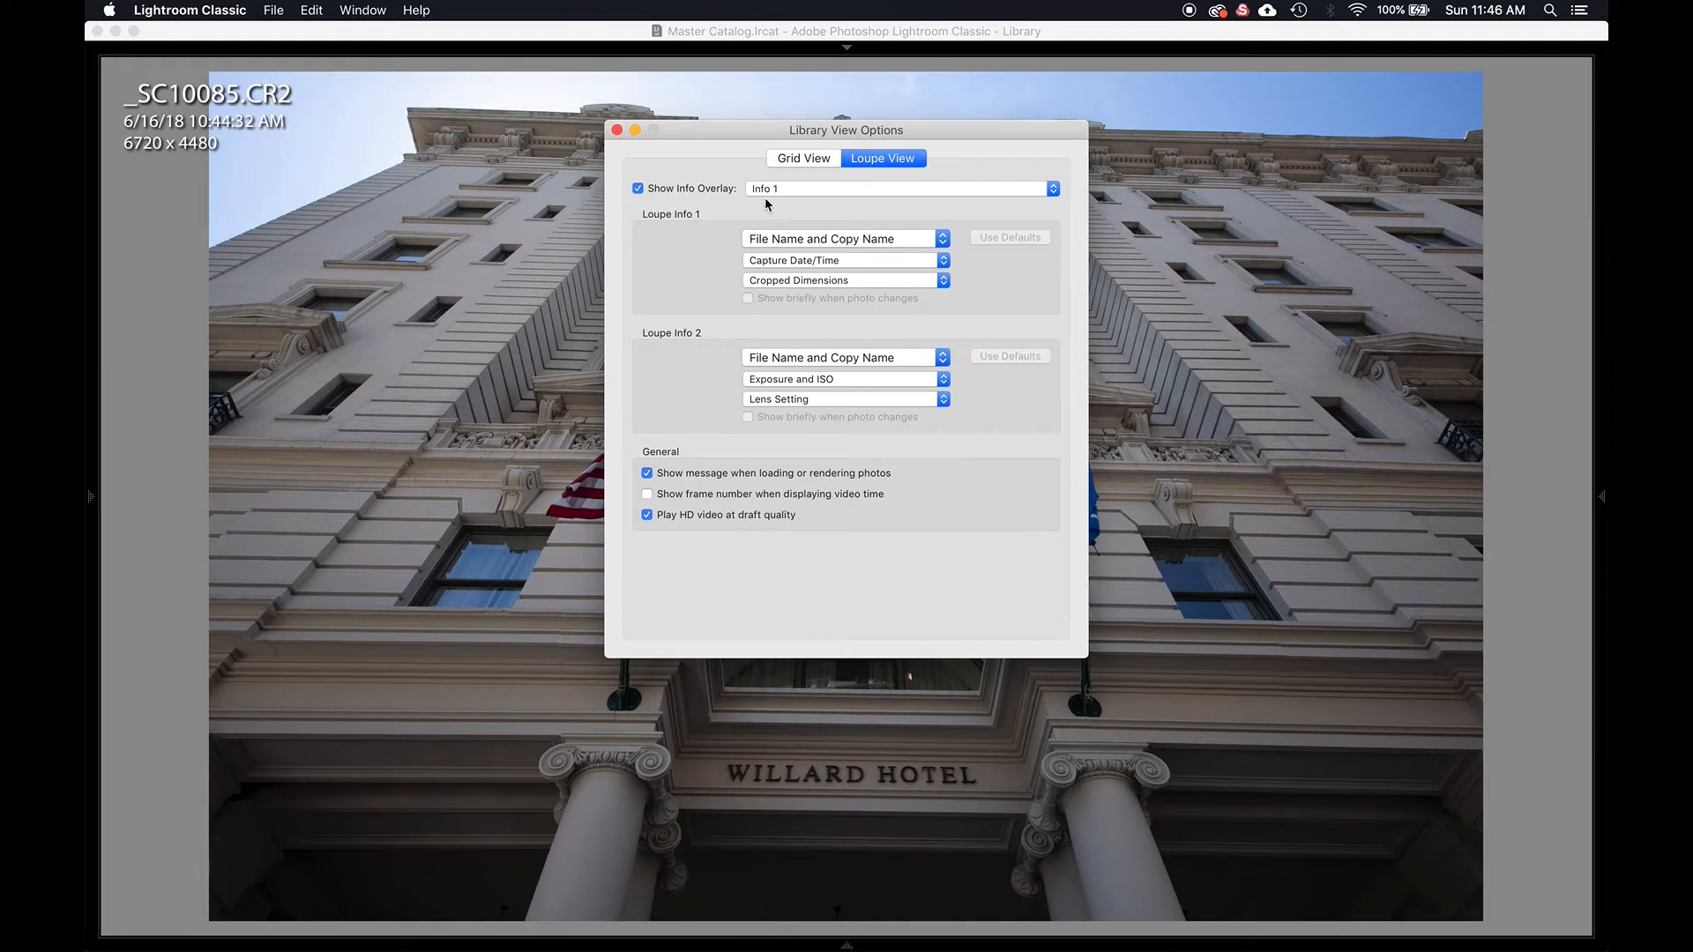
Switch the Loupe view info overlay to Info 2 and close the Library View Options.
click(787, 189)
click(779, 204)
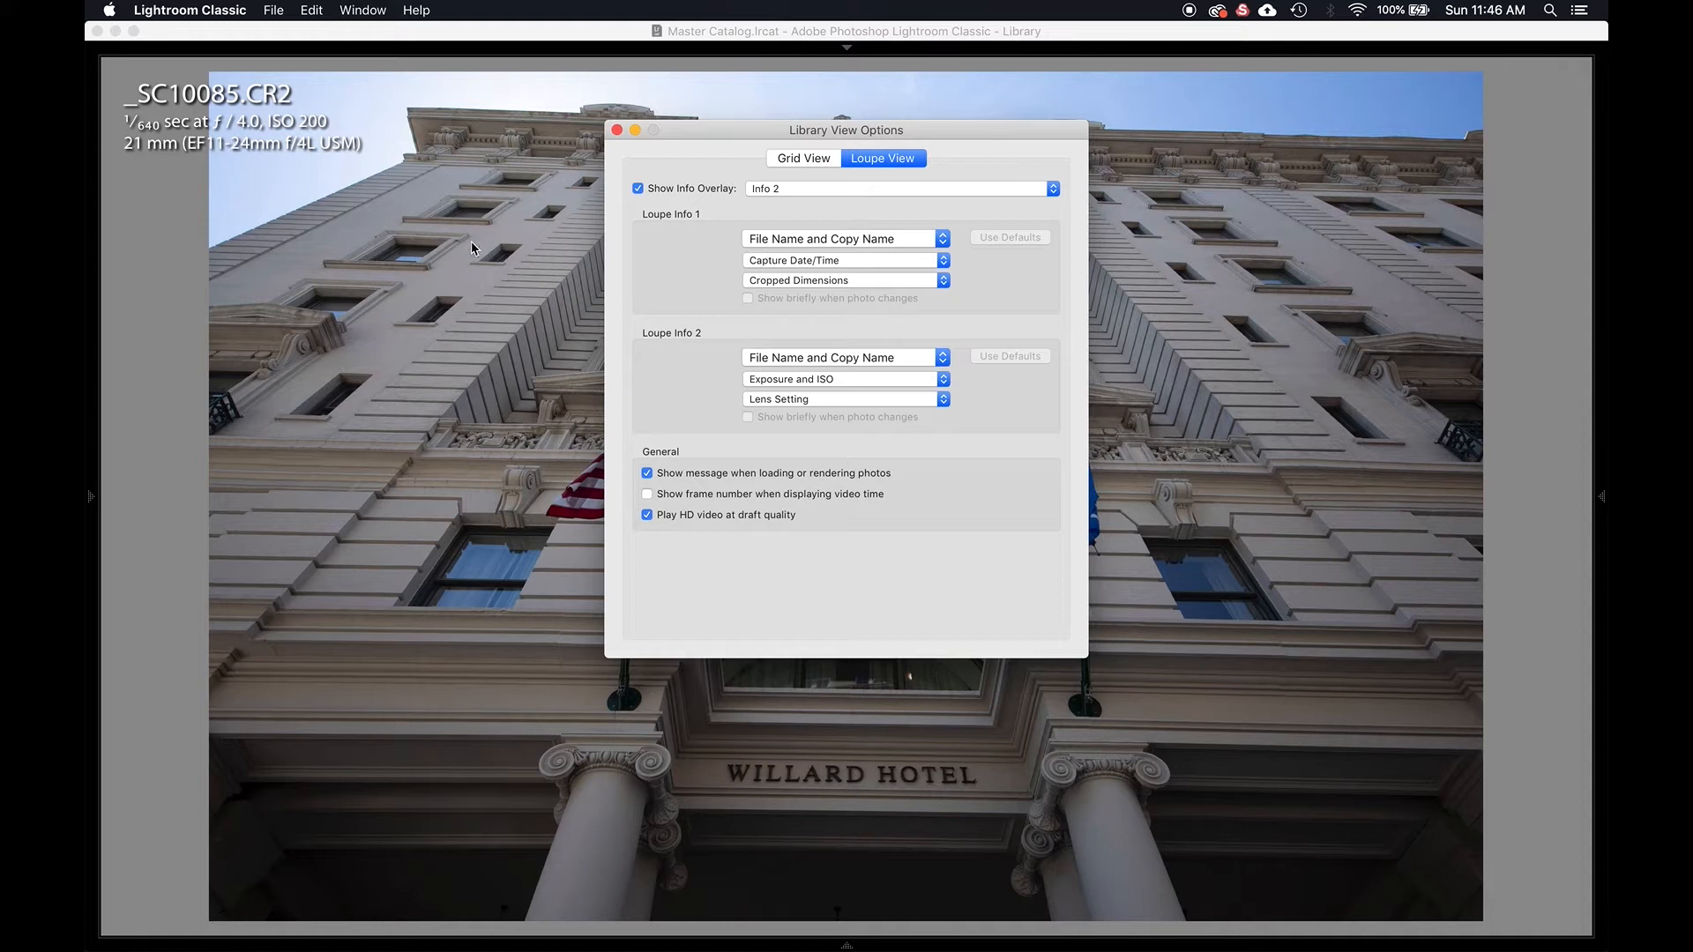
click(693, 497)
click(693, 499)
click(618, 129)
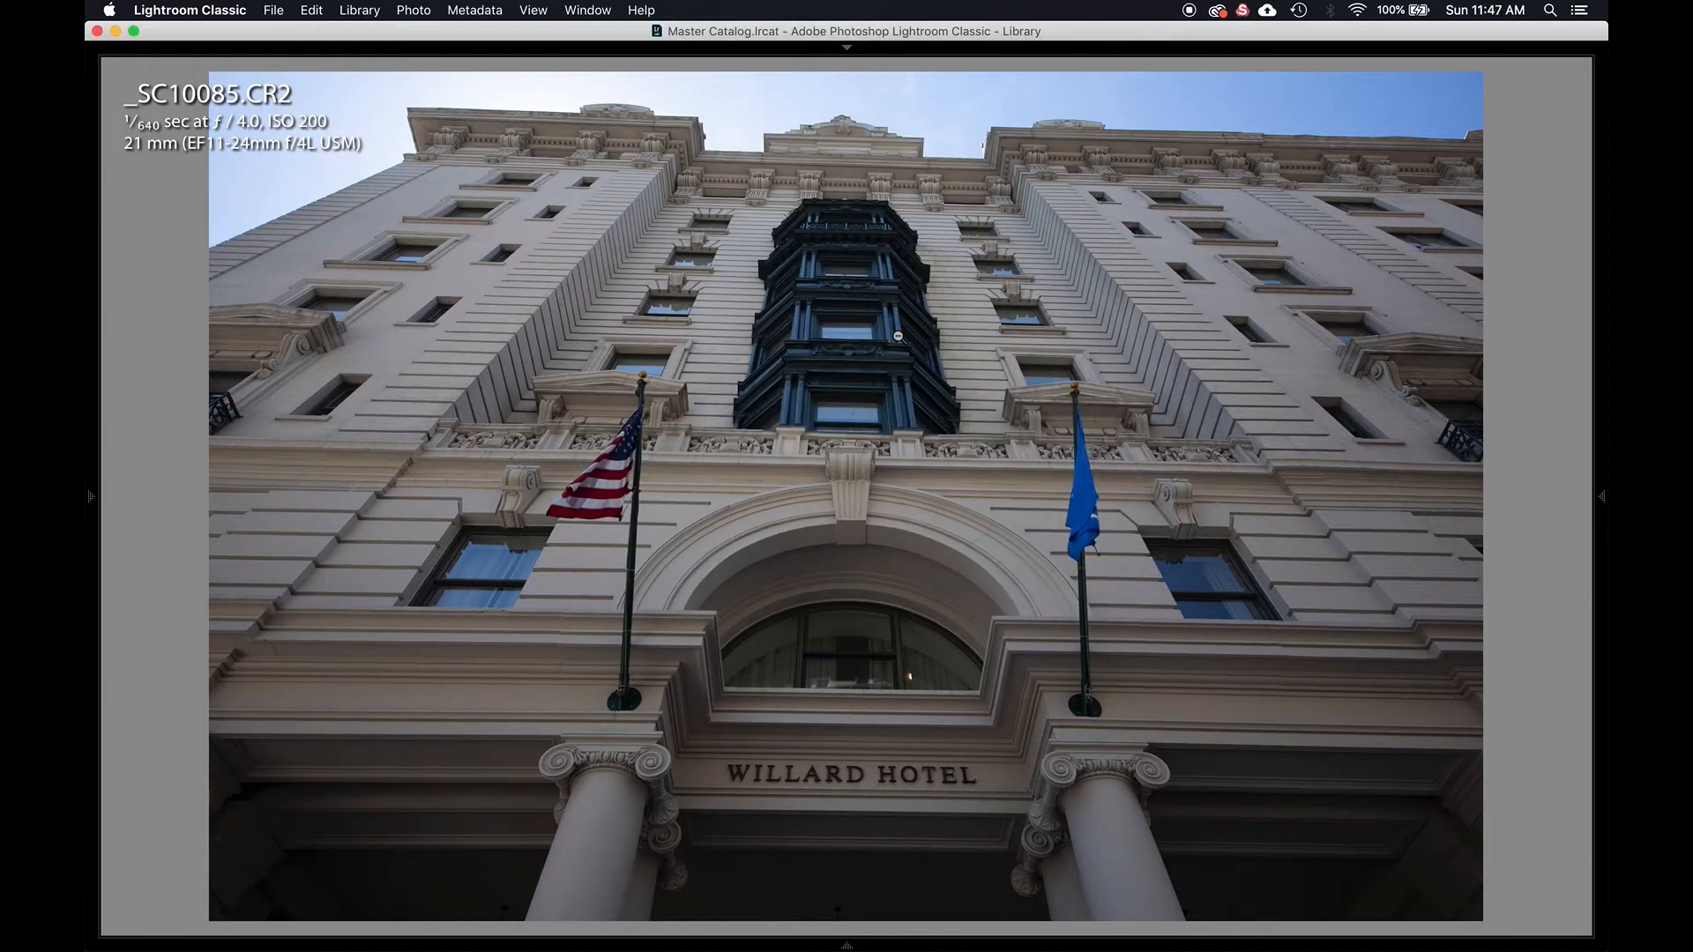
Return to Grid view and cycle the cell styles, finishing on compact cells with index numbers and file names.
key(g)
key(j)
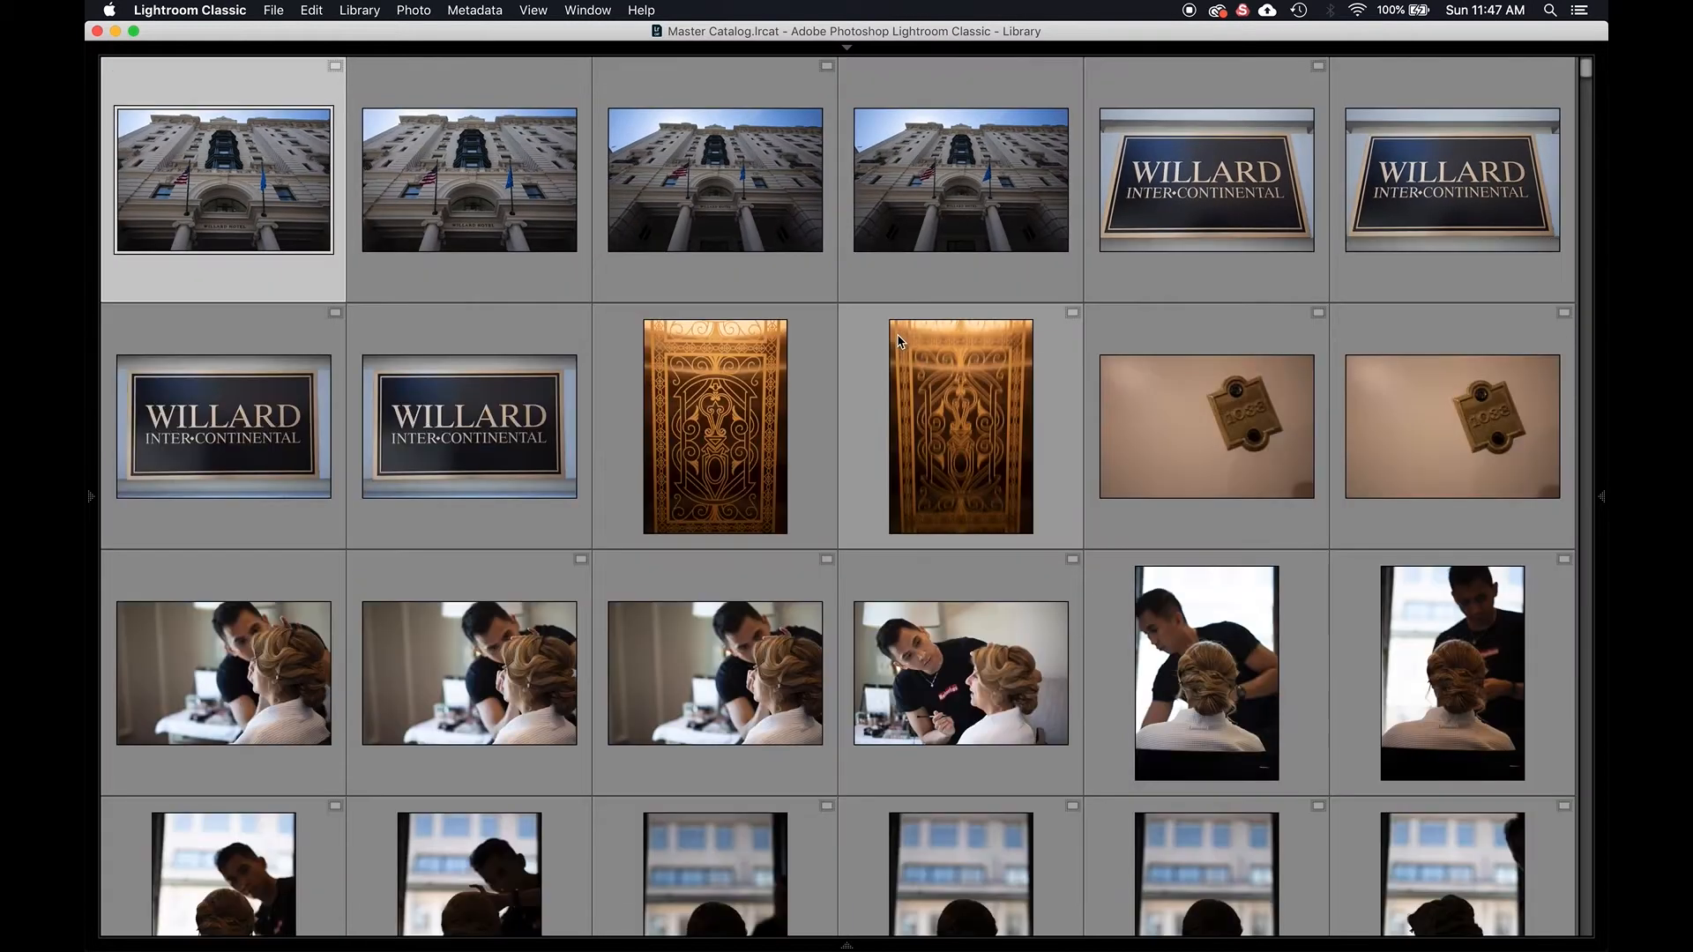
key(j)
key(j)
key(j)
key(j)
key(j)
key(j)
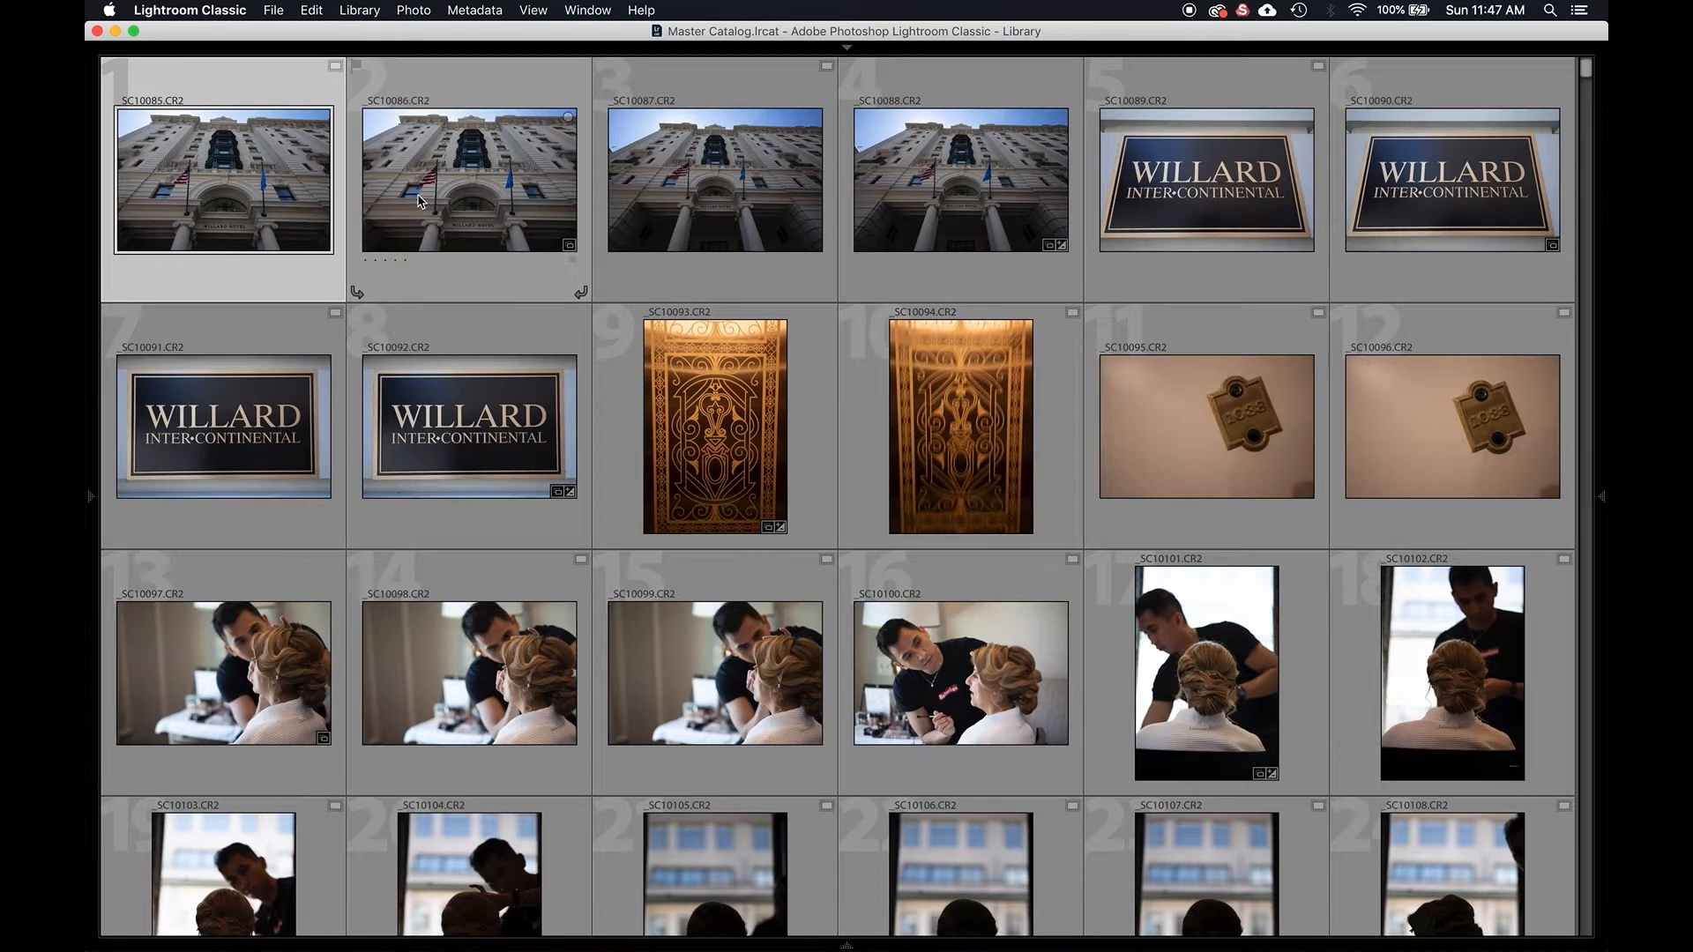
Open the first hotel photo in Loupe view and black out the interface with Lights Out.
double_click(329, 291)
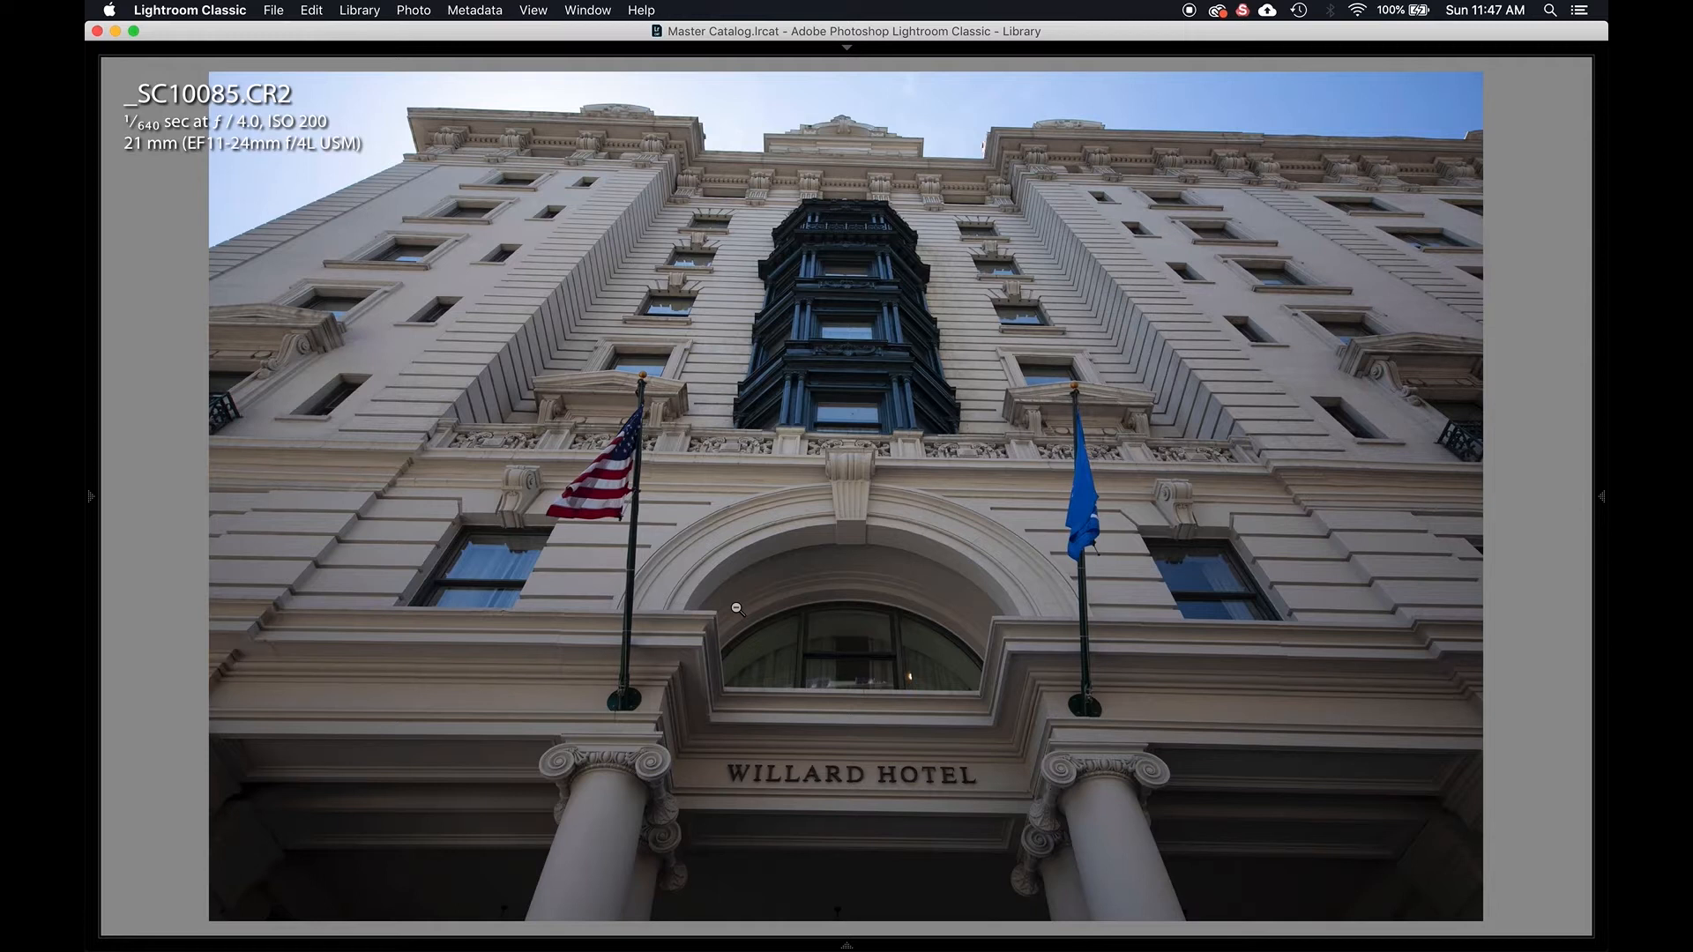
key(l)
key(l)
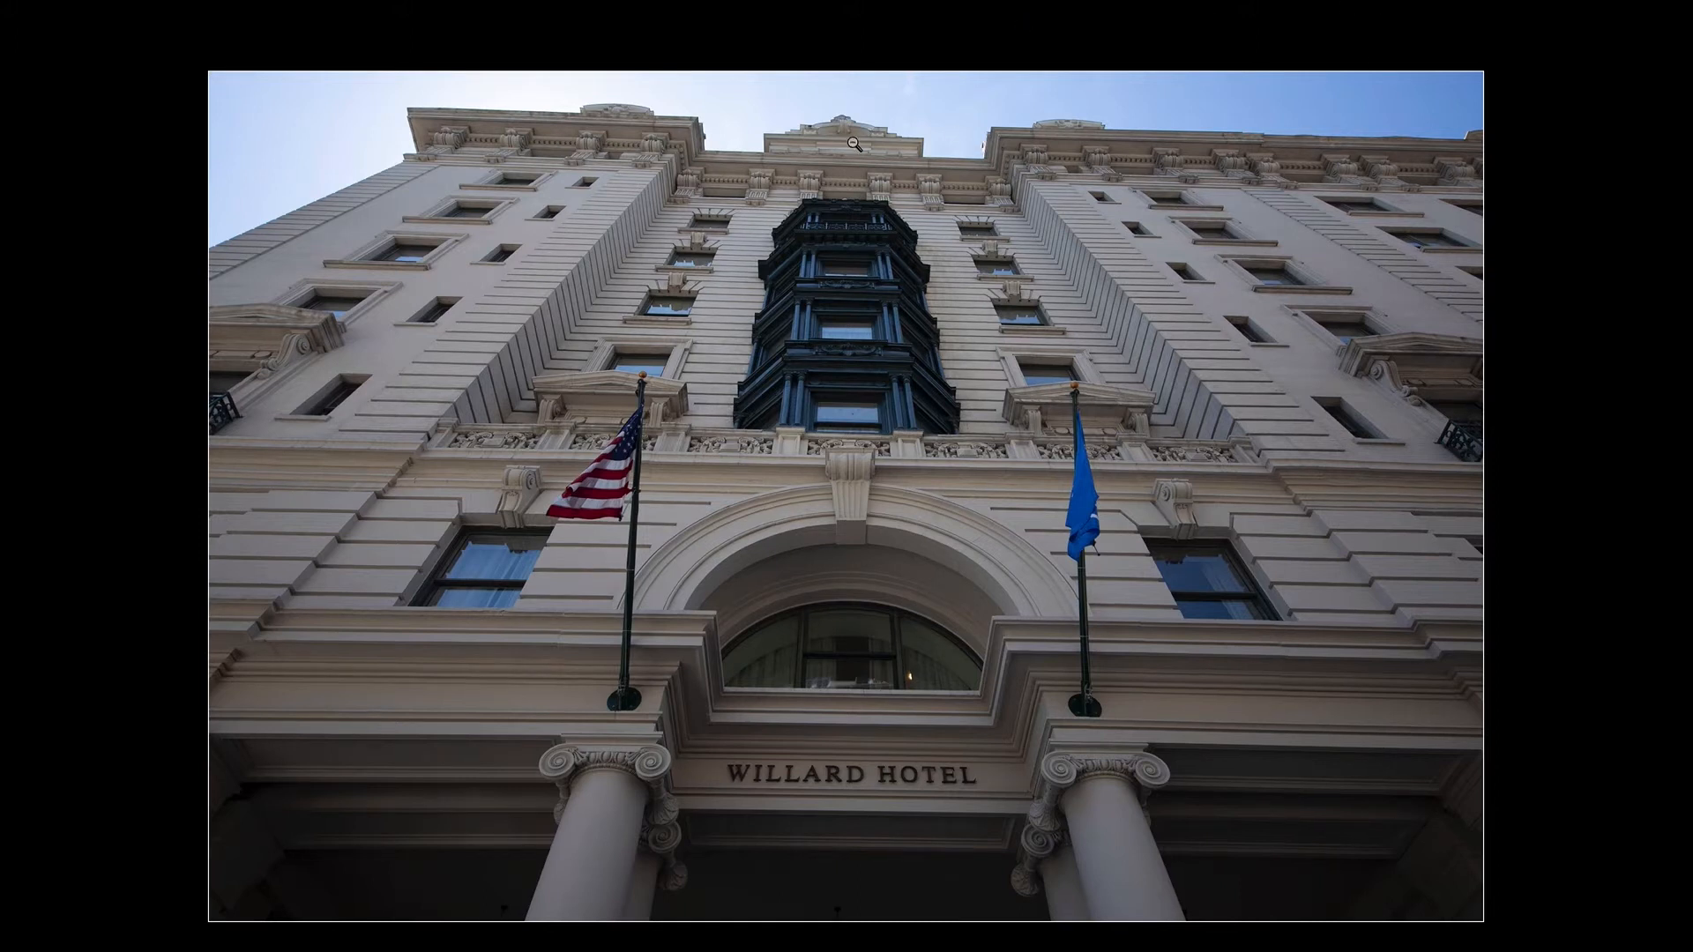
Review the hotel, room number plate and bridal preparation photos in Lights Out, moving forward and back to _SC10101.CR2.
key(Right)
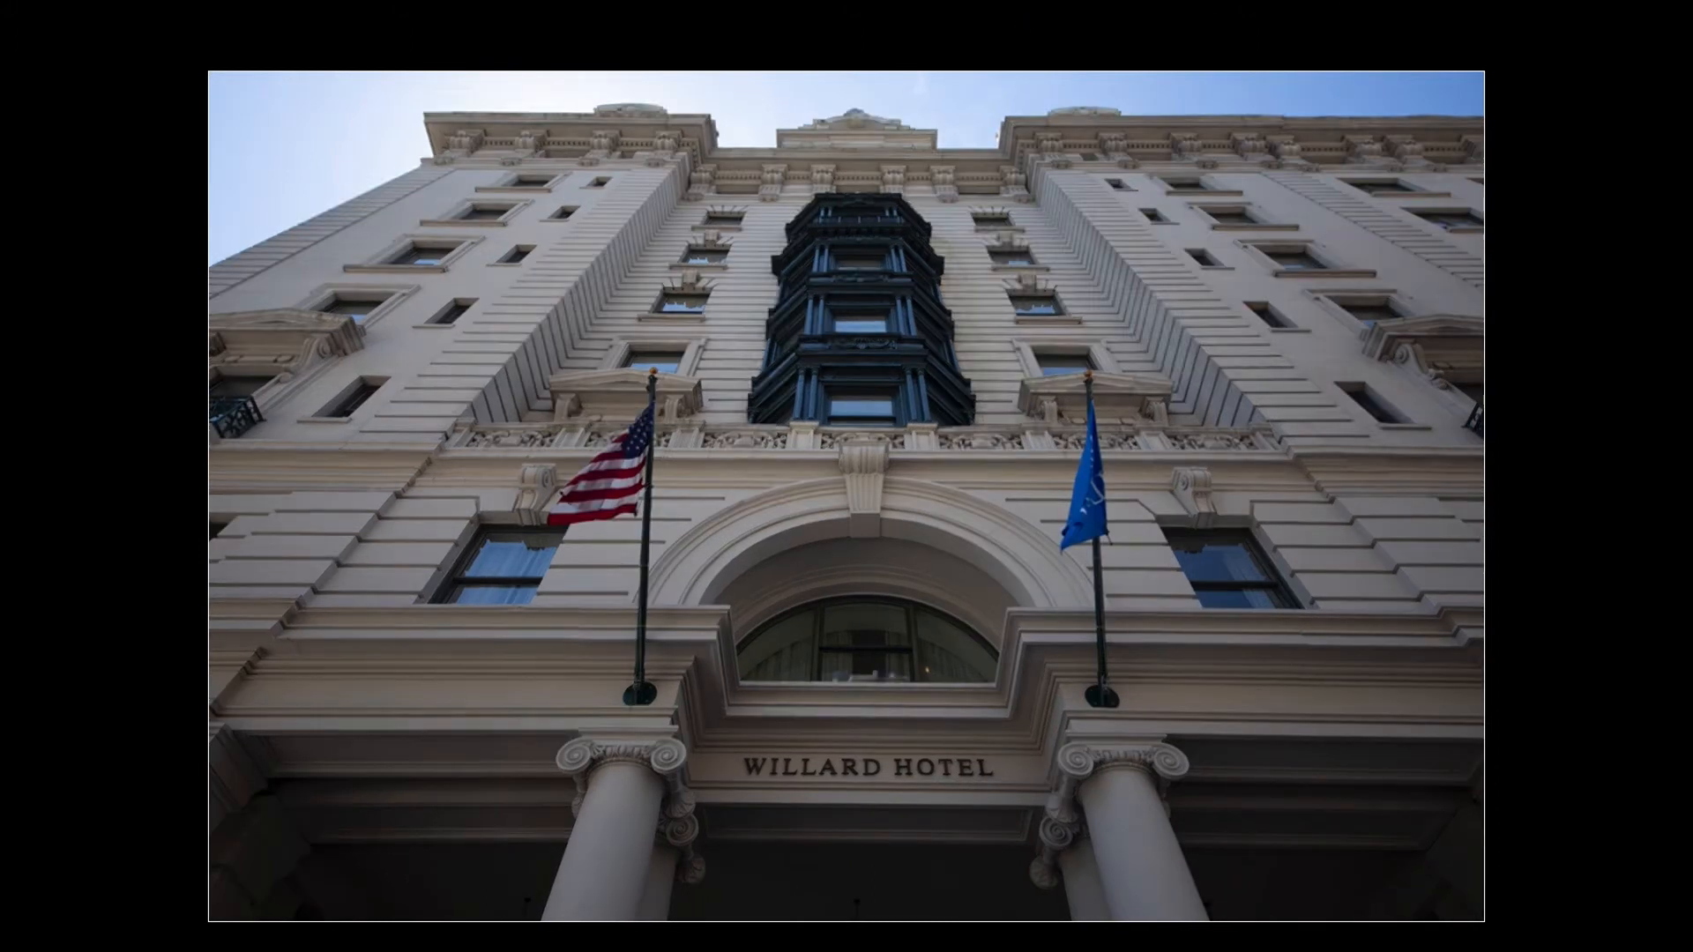
key(Right)
key(Right)
key(Right)
key(Right)
key(Right)
key(Right)
key(Right)
key(Left)
key(Left)
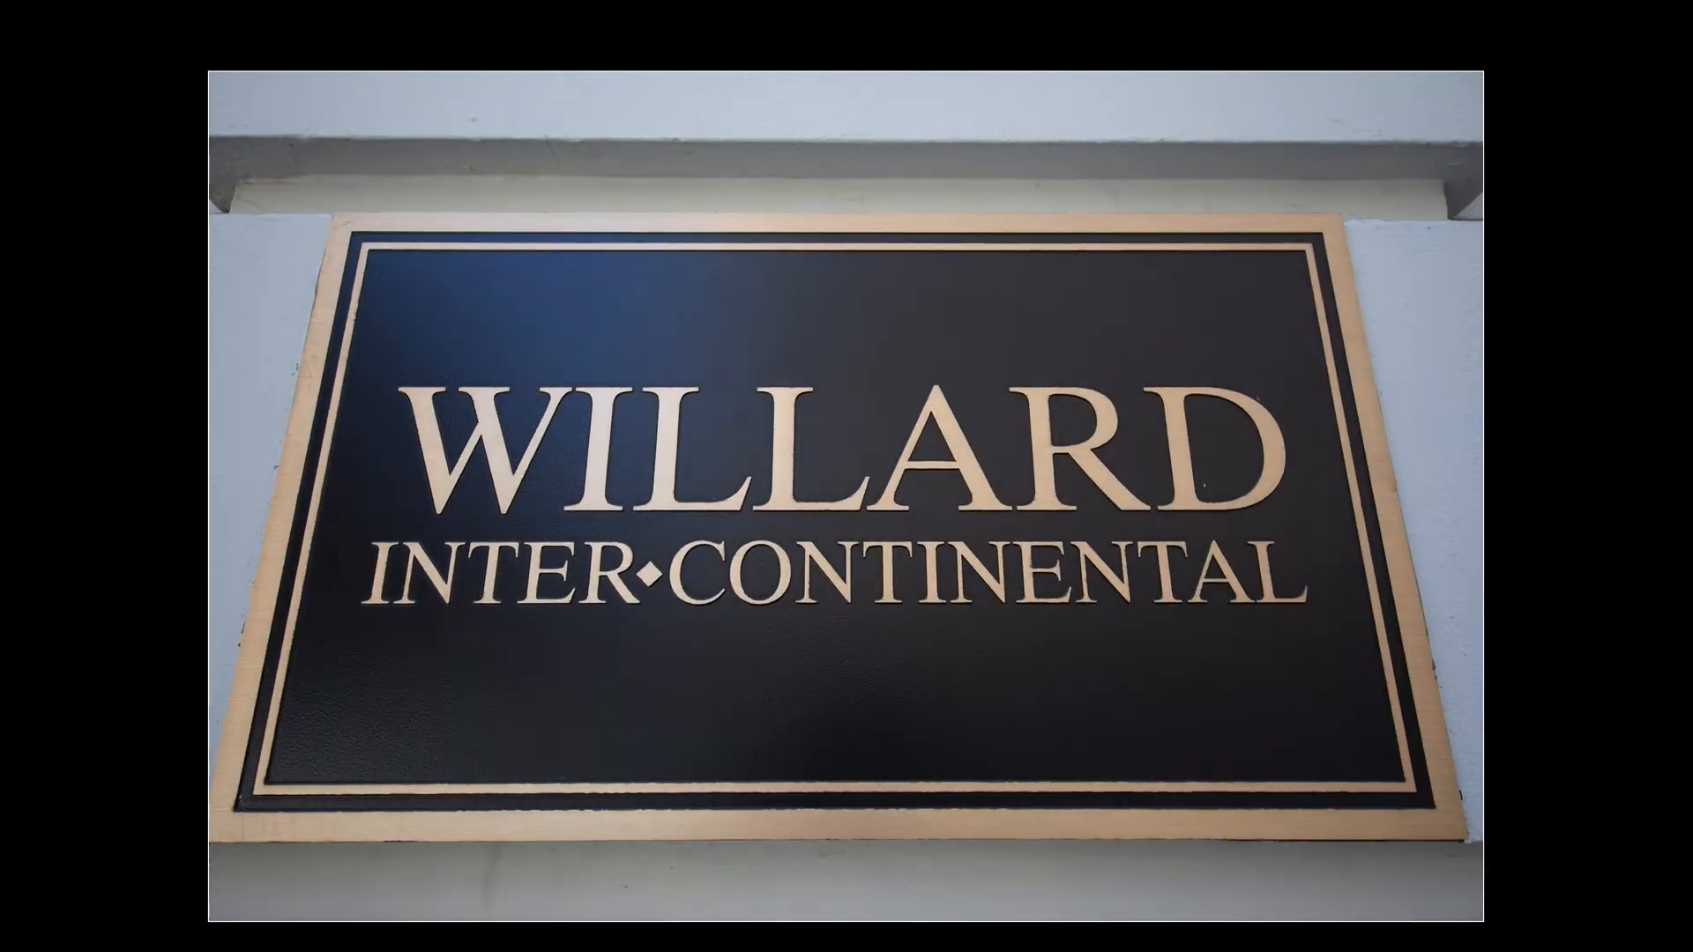
key(Right)
key(Right)
key(Left)
key(Left)
key(Right)
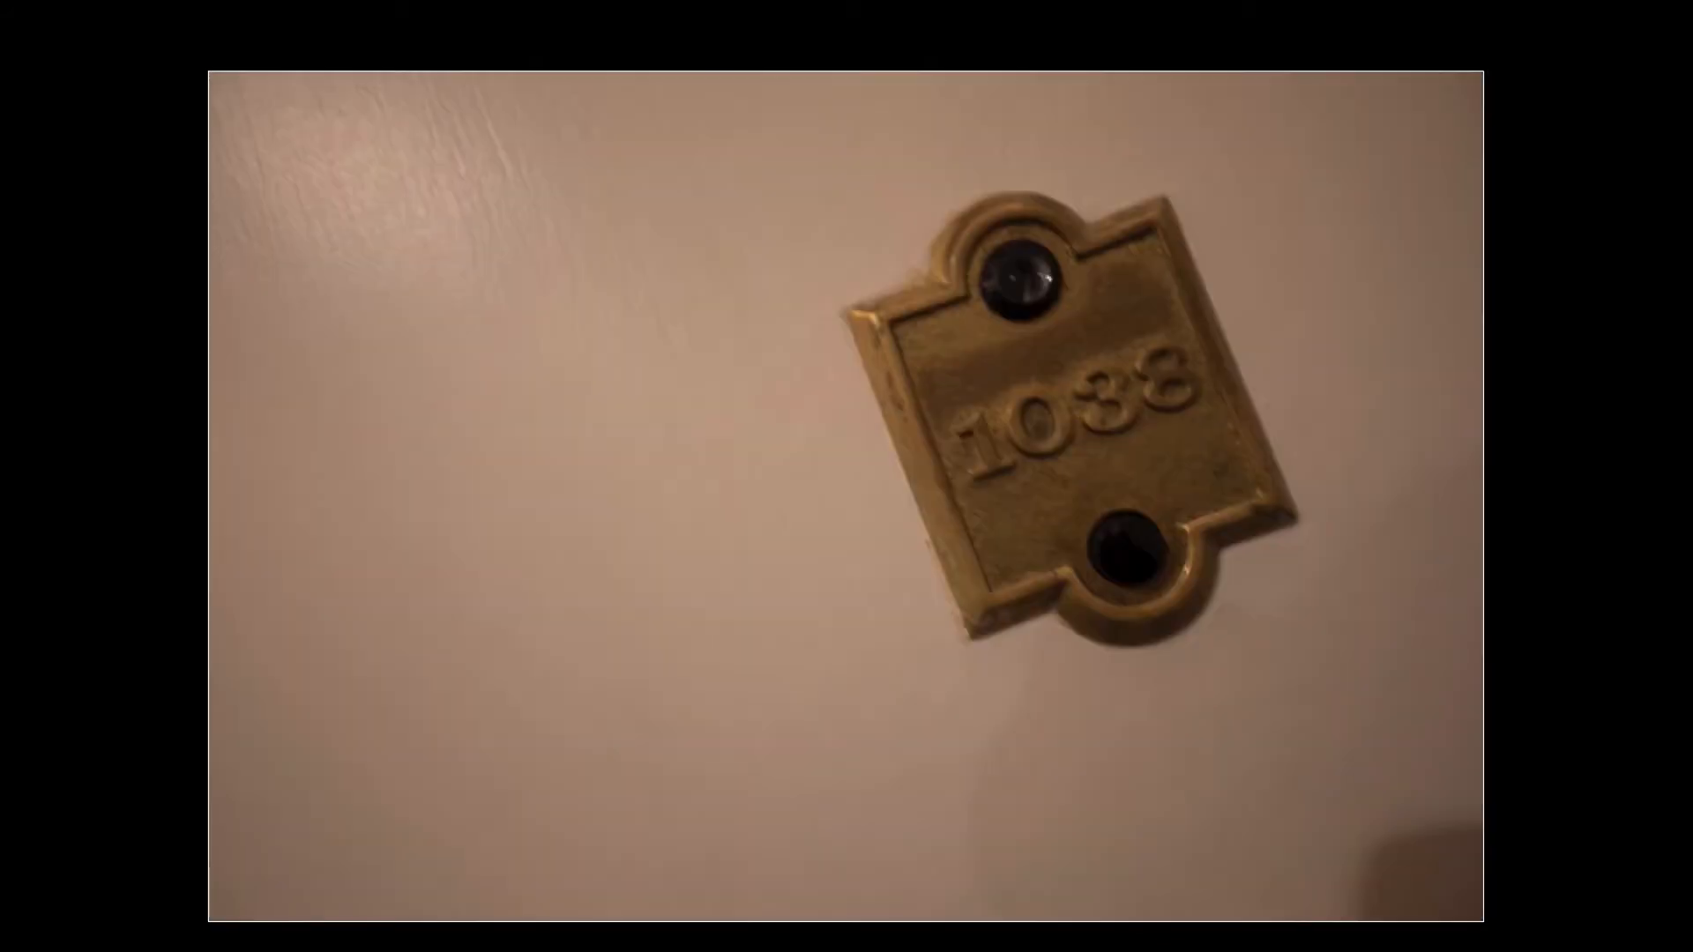
key(Right)
key(Left)
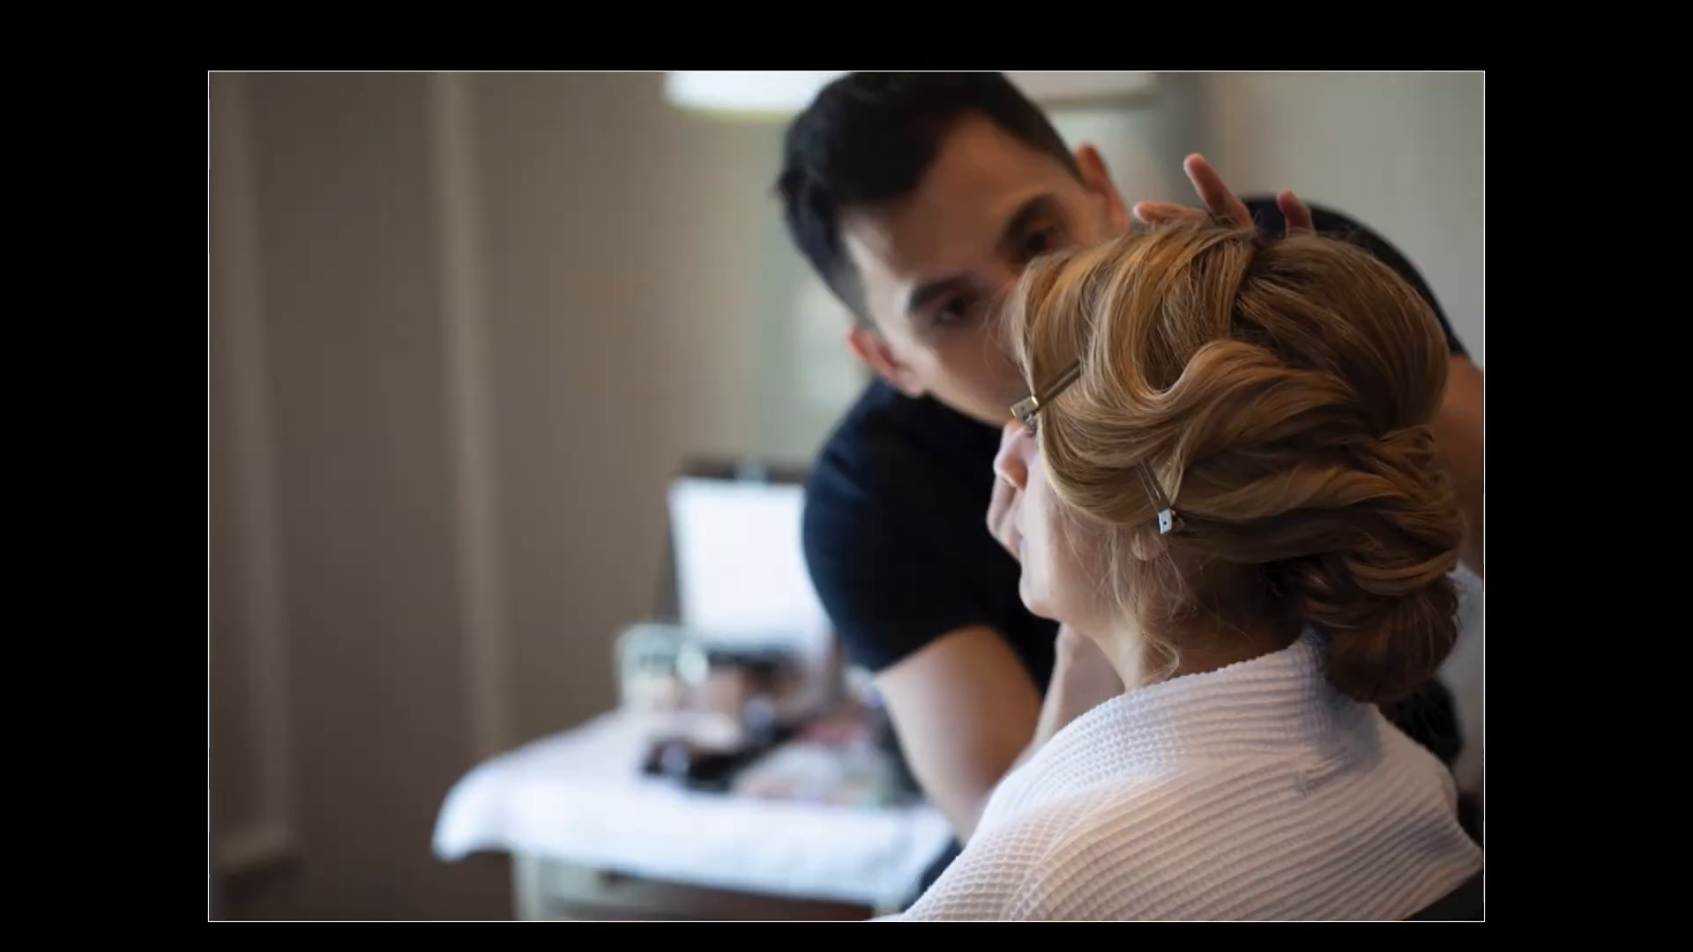
key(Left)
key(Left)
key(Right)
key(Right)
key(Right)
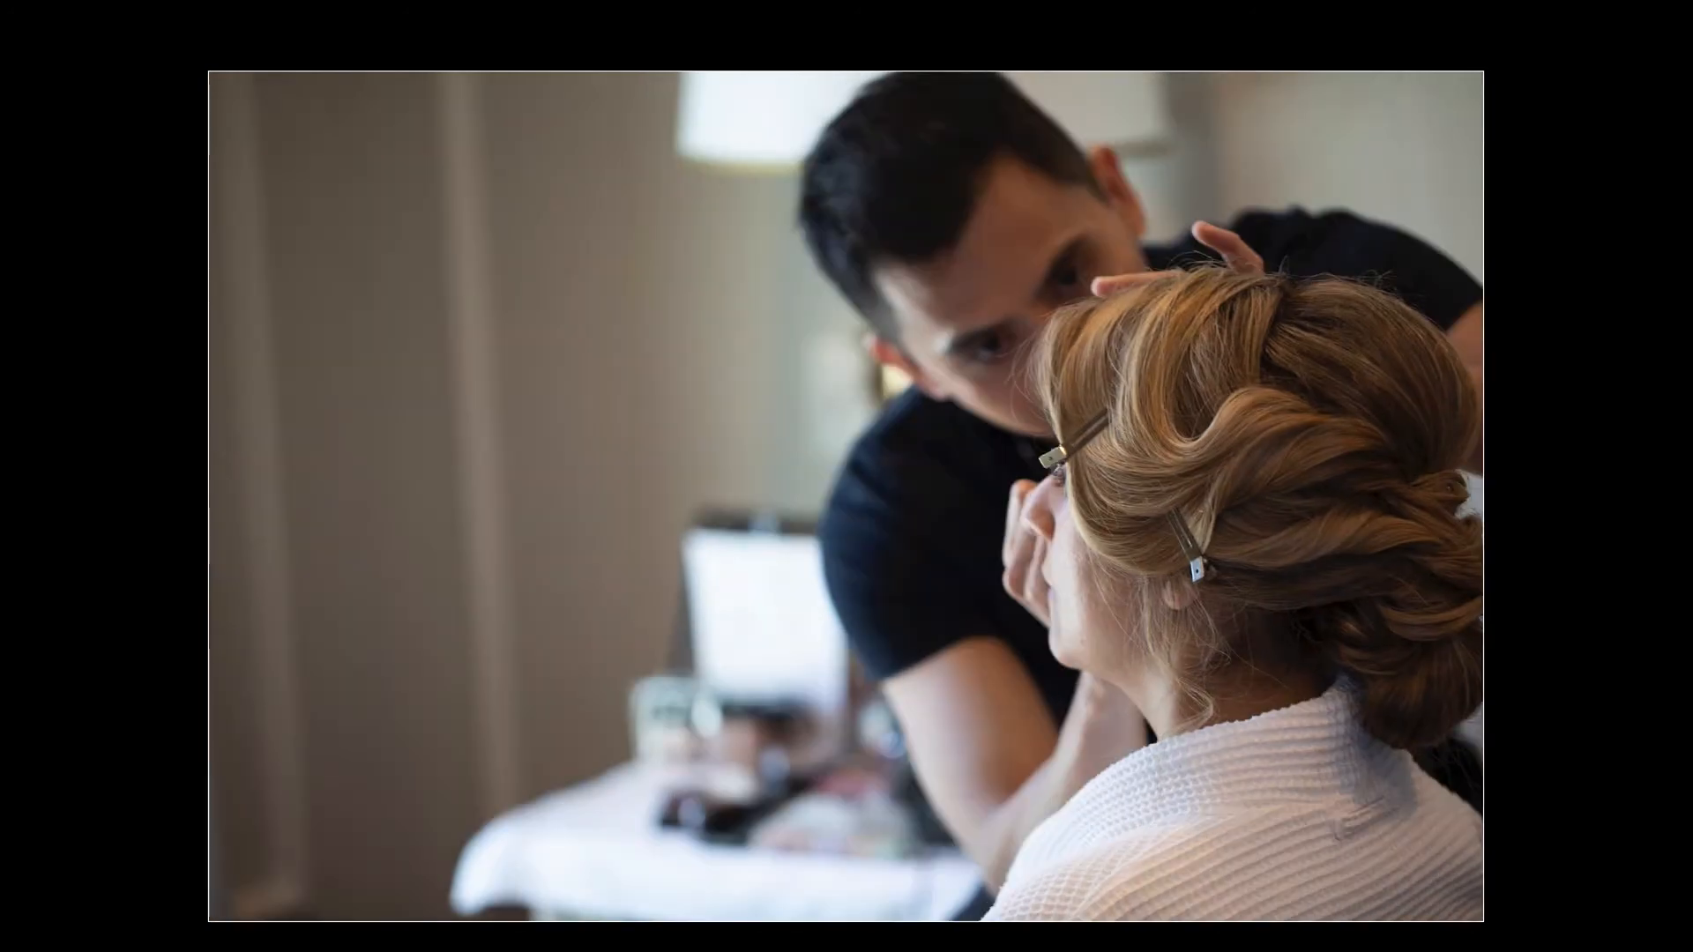
key(Right)
key(Right)
key(Right)
key(Right)
key(Right)
key(Left)
key(Left)
Cycle through the normal, dimmed and Lights Out modes on the hairstyling photo, returning to normal lighting.
key(l)
key(l)
key(l)
key(l)
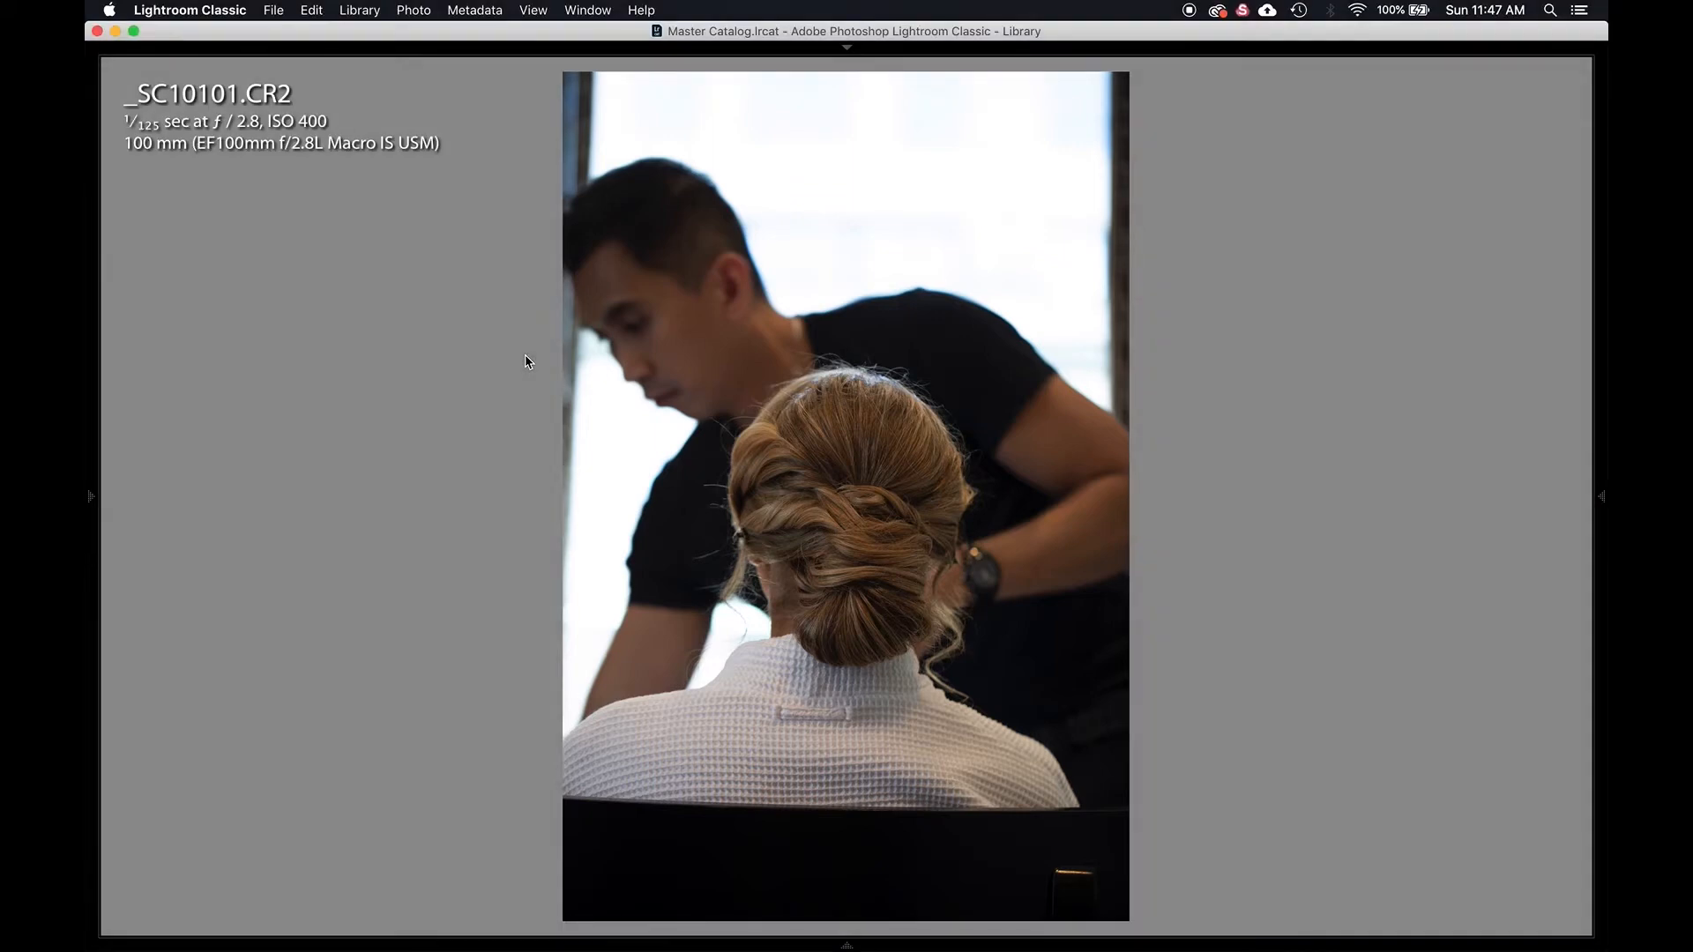
key(l)
key(l)
key(l)
Show all surrounding panels and open the Metadata filter, looking through the criteria available for its Smart Preview Status column.
key(shift+Tab)
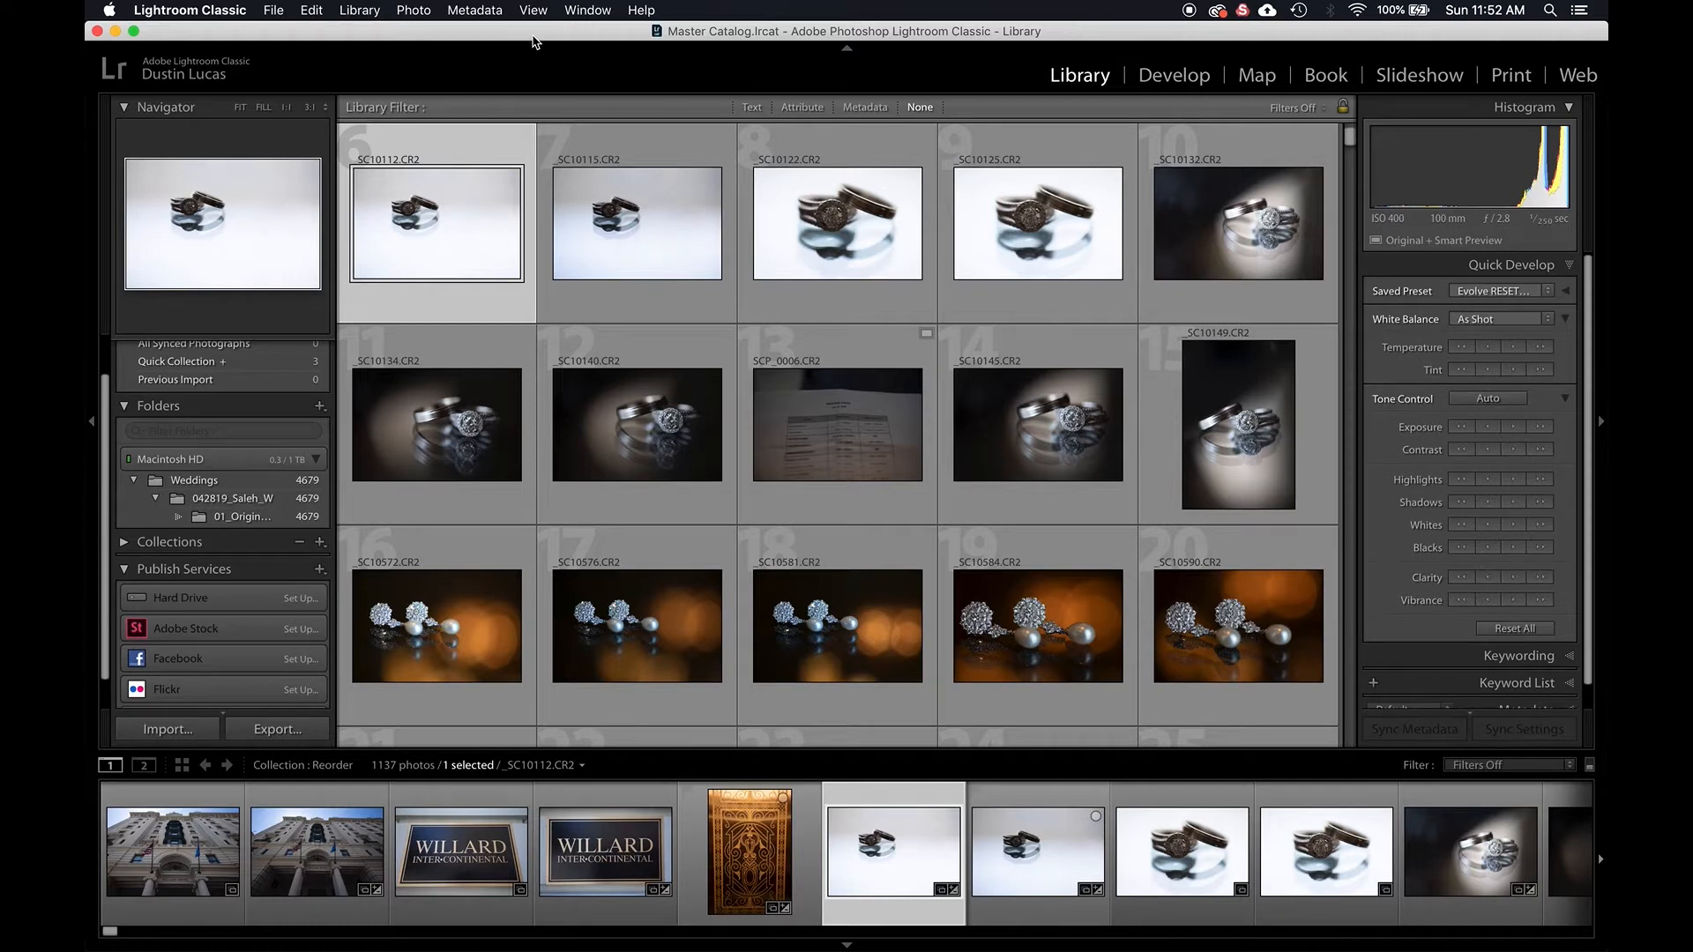
key(backslash)
key(backslash)
click(875, 110)
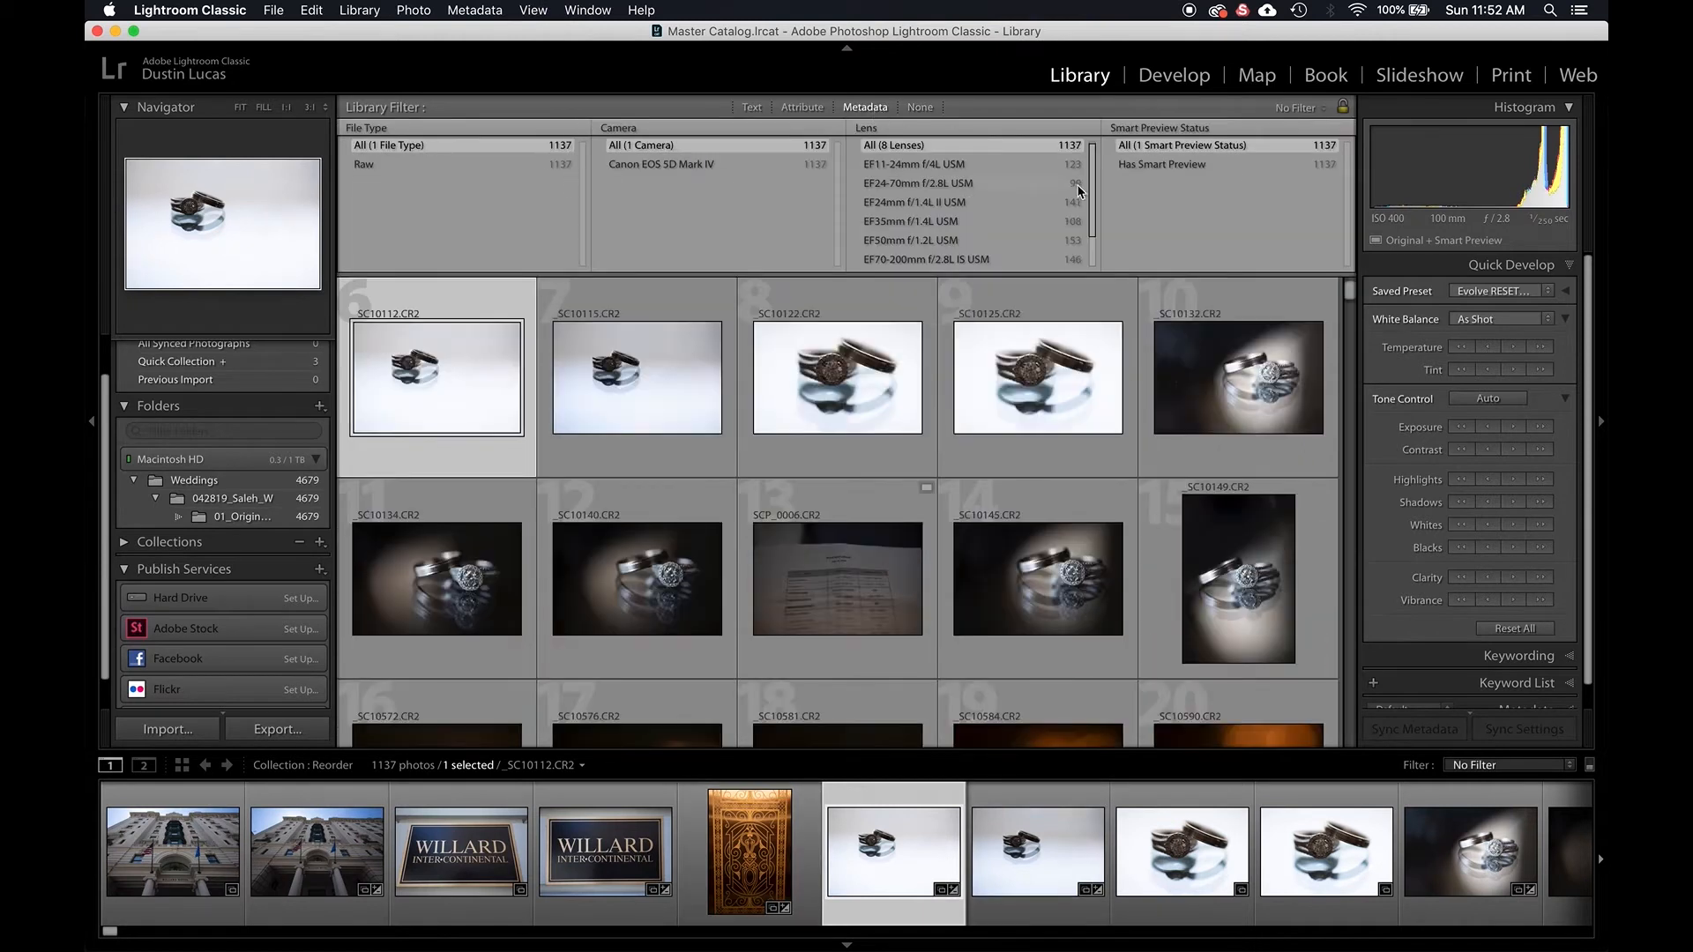
click(1144, 130)
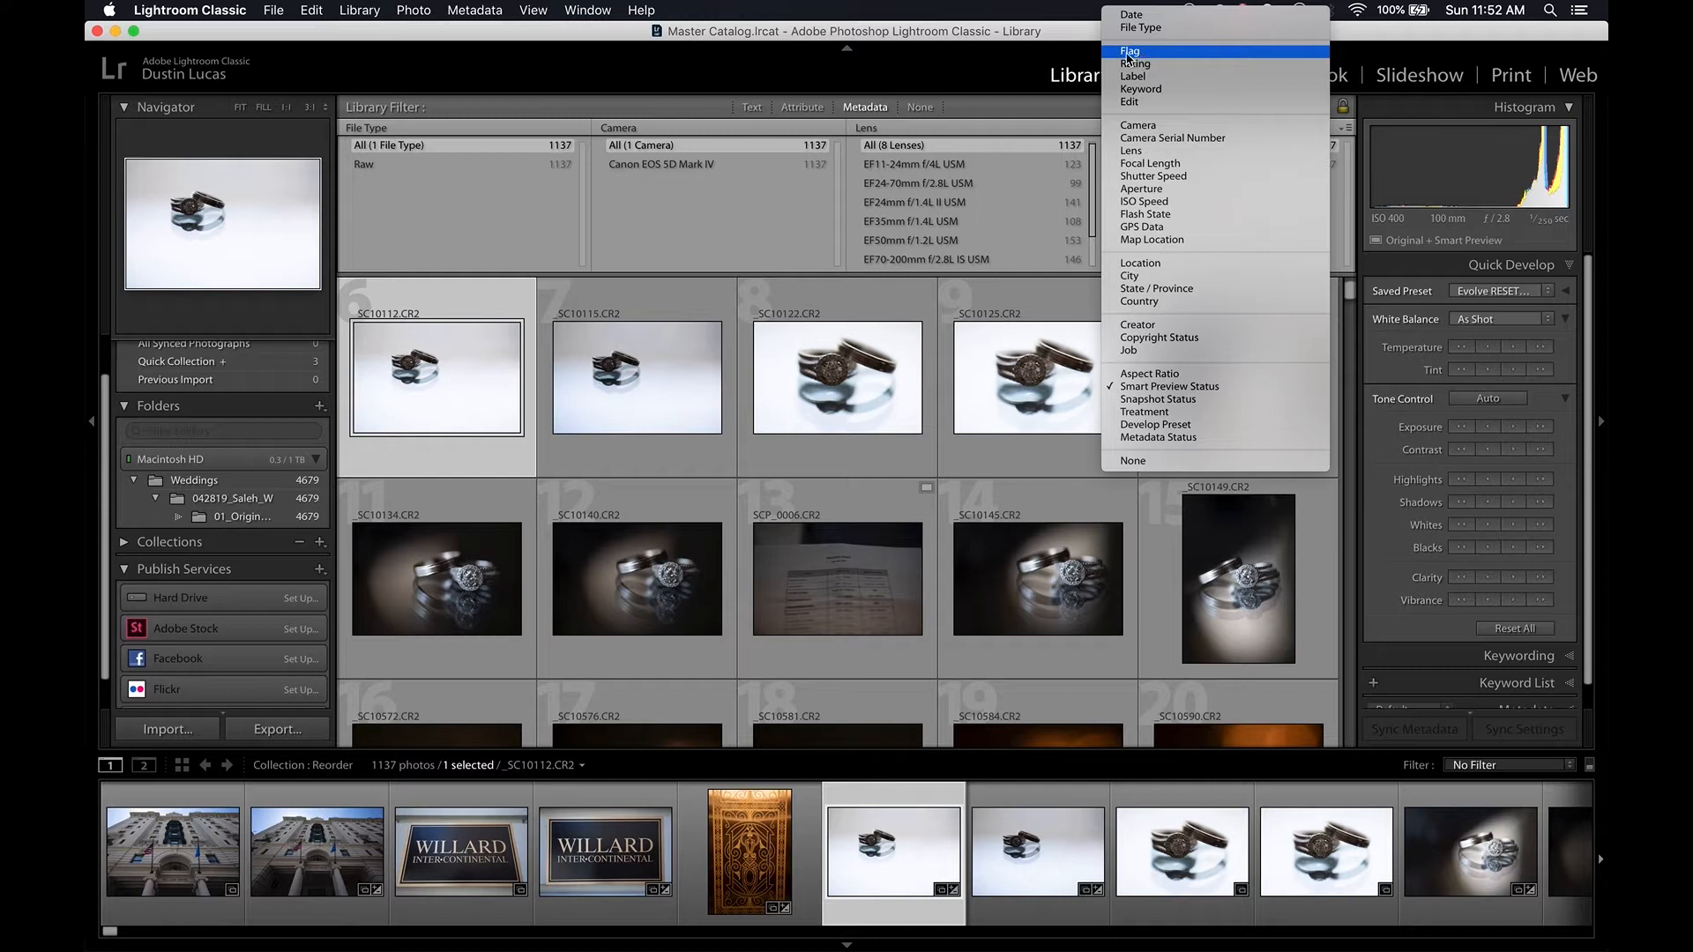
click(959, 35)
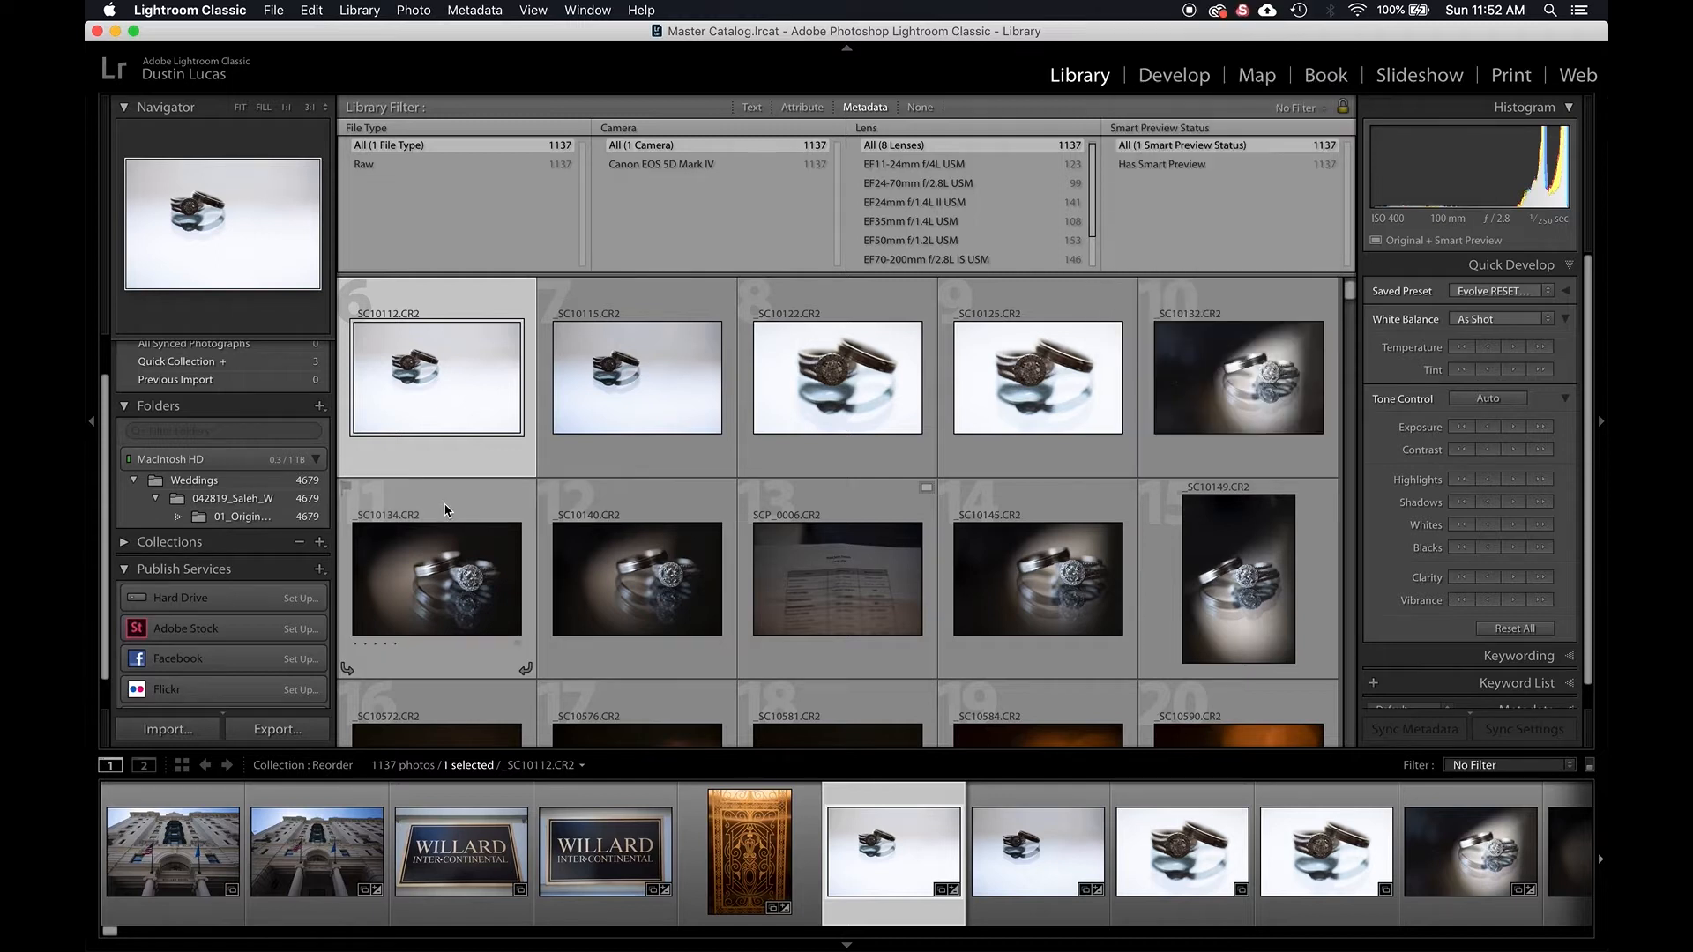
Open _SC10112.CR2 in Loupe view with the panels hidden and zoom in on the ring in full-screen preview.
double_click(427, 397)
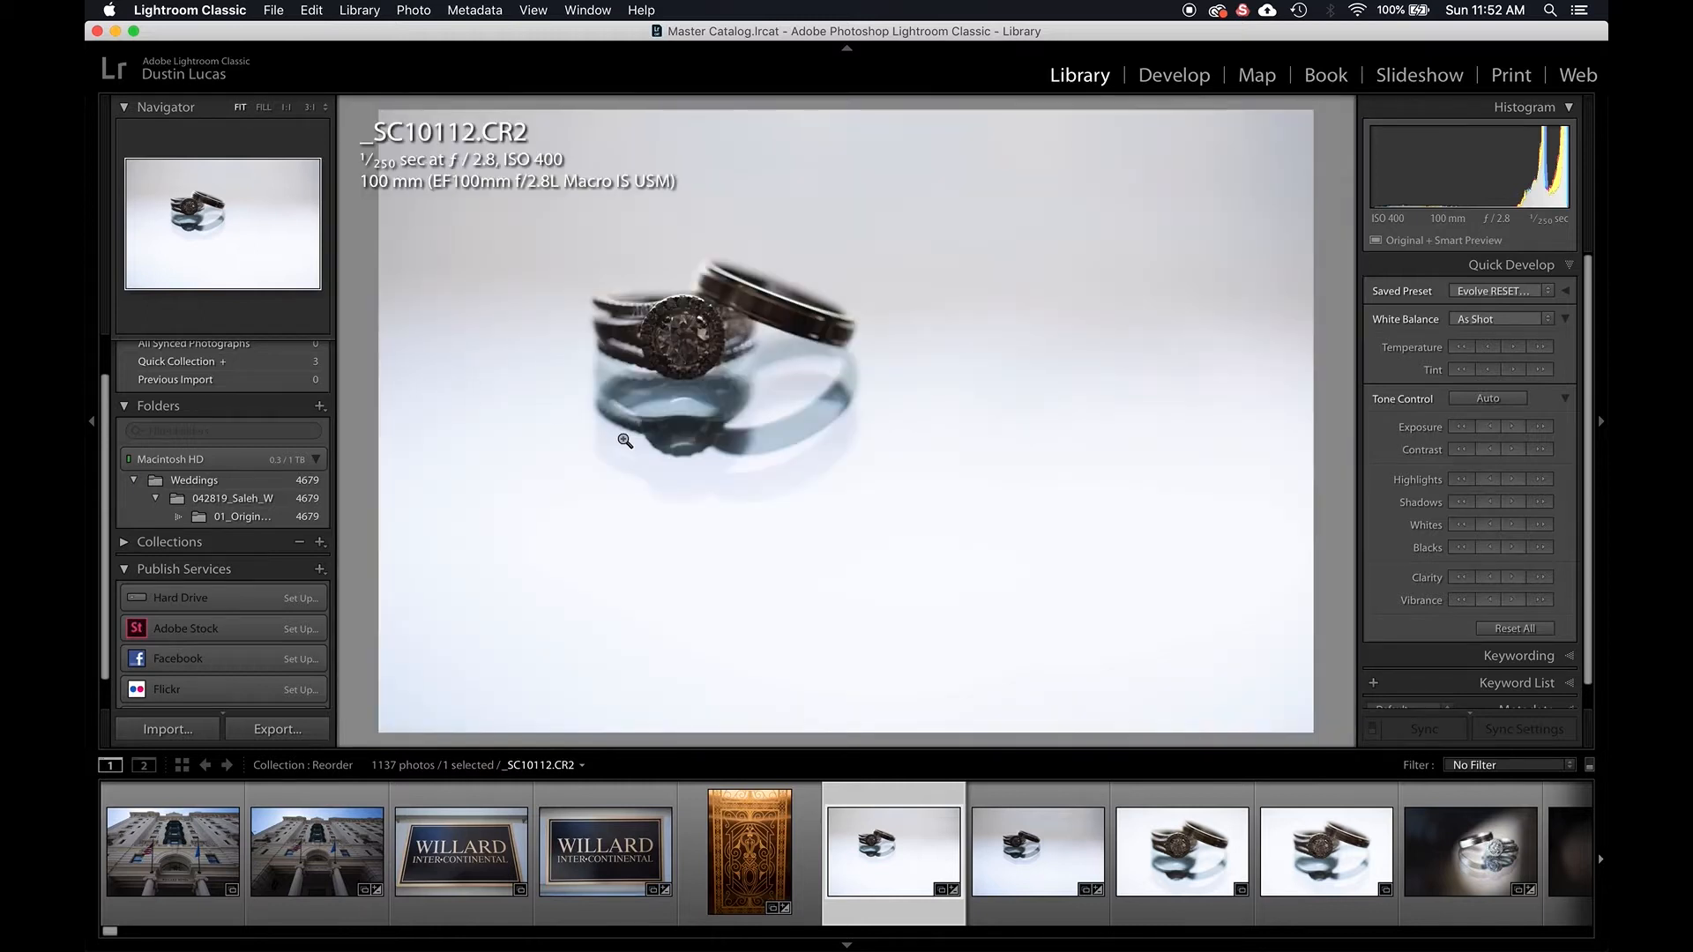
key(shift+Tab)
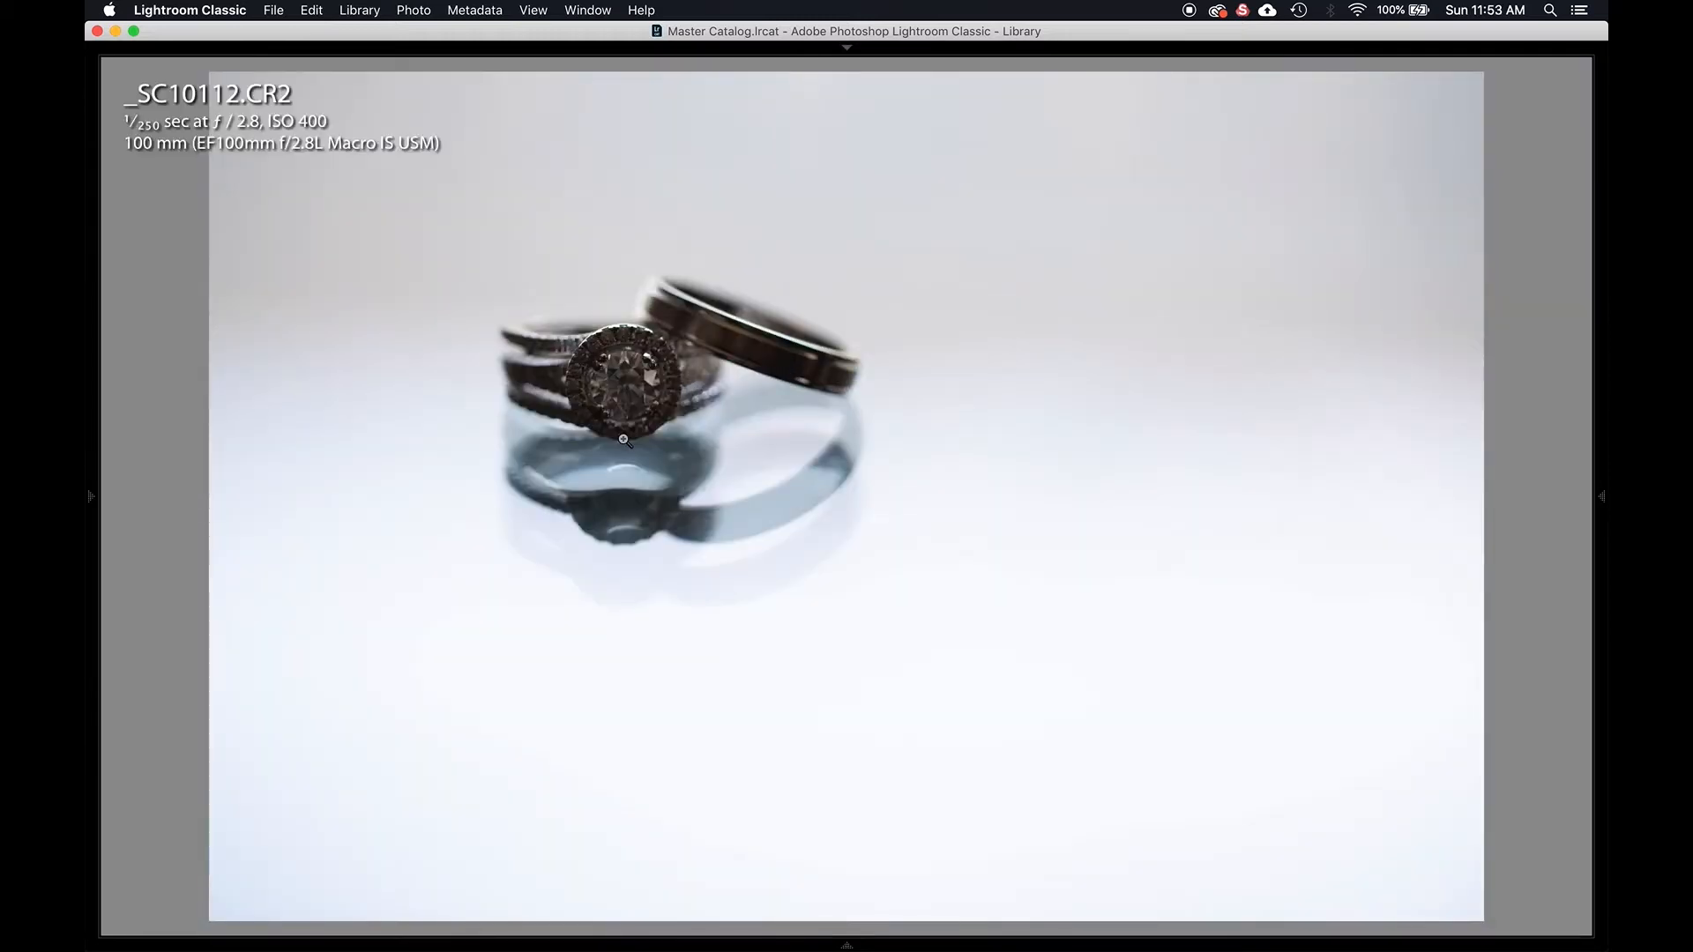
key(f)
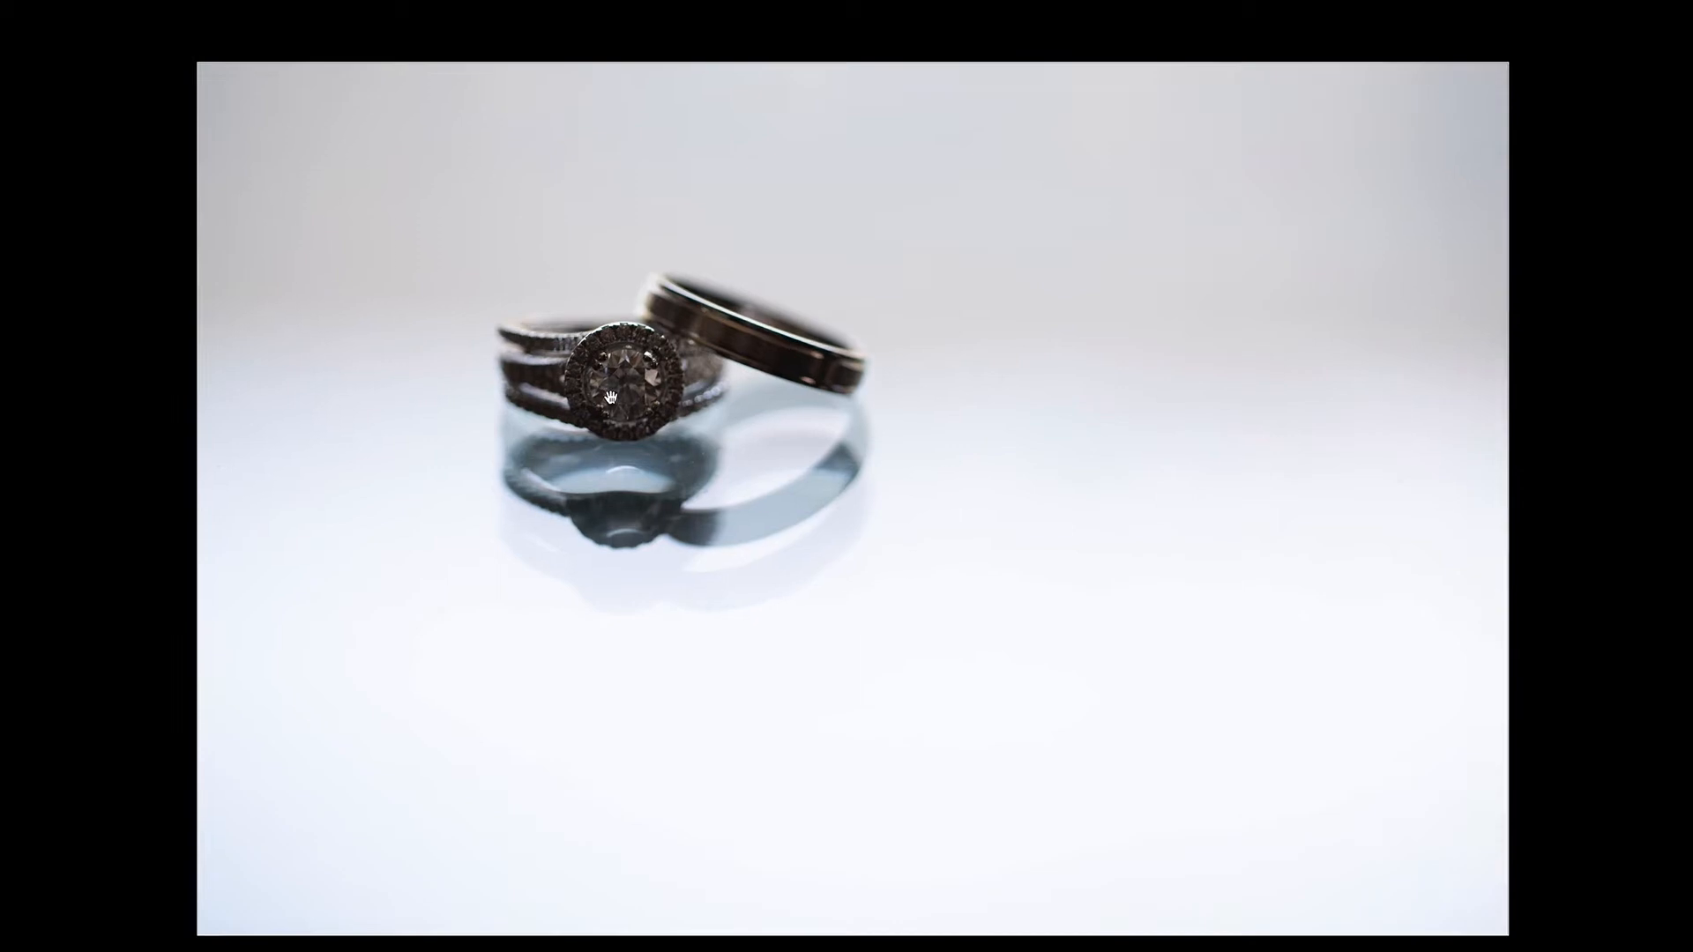
click(610, 397)
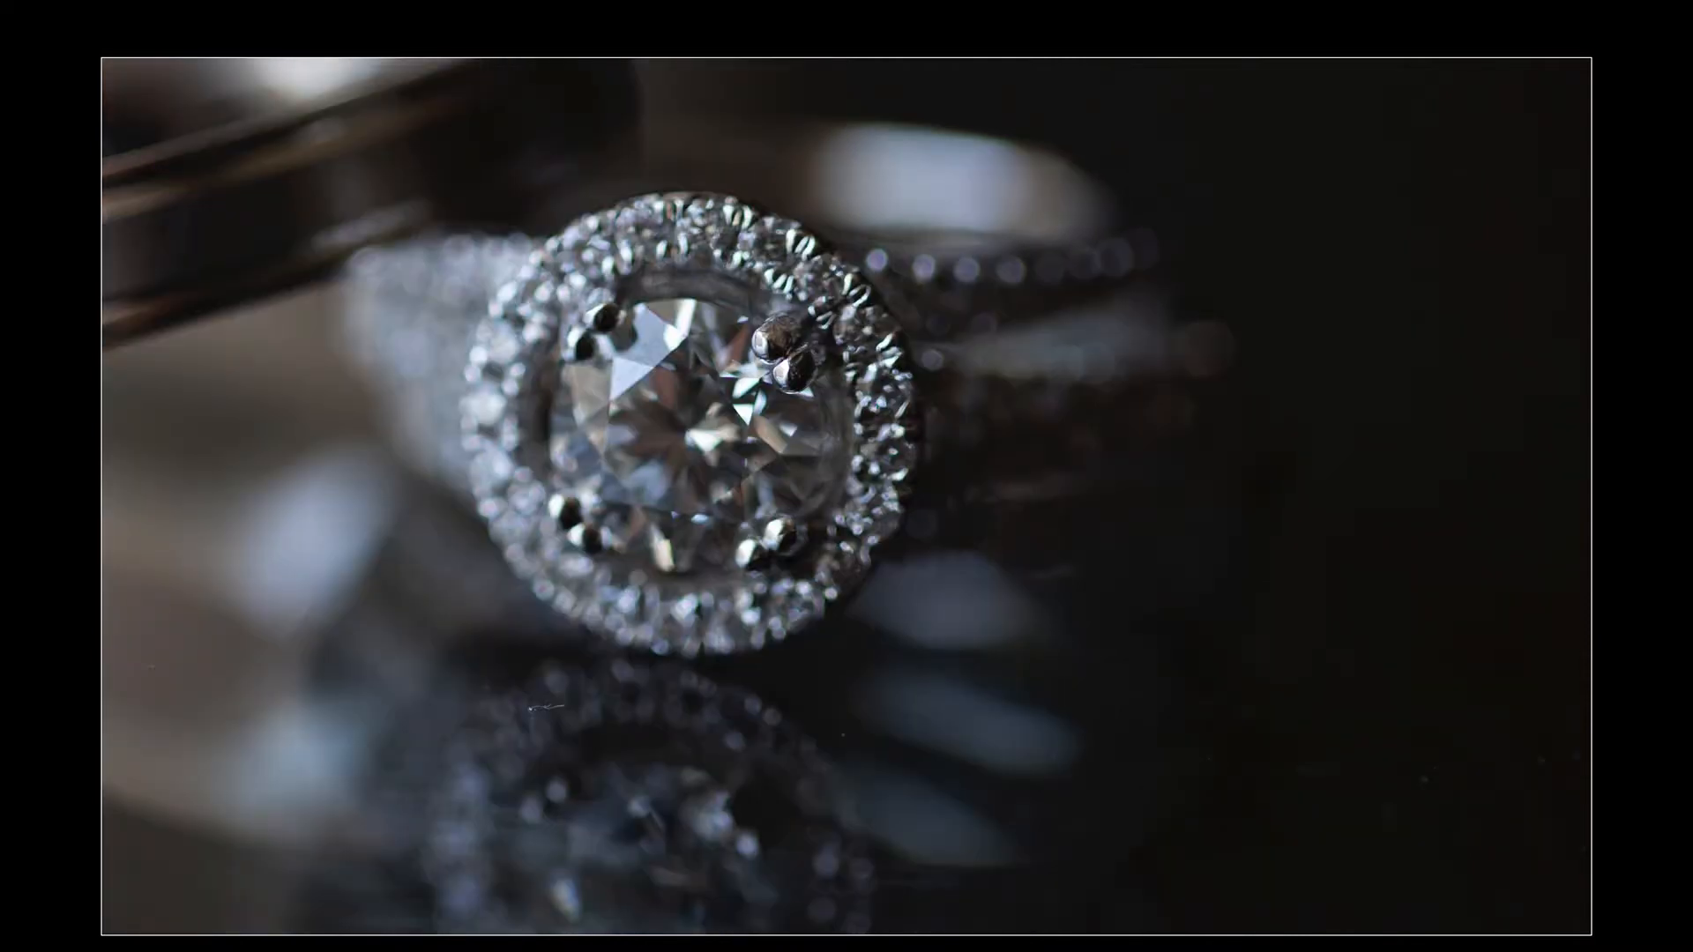
Leave the full-screen preview and return to Grid view with all panels shown.
key(Escape)
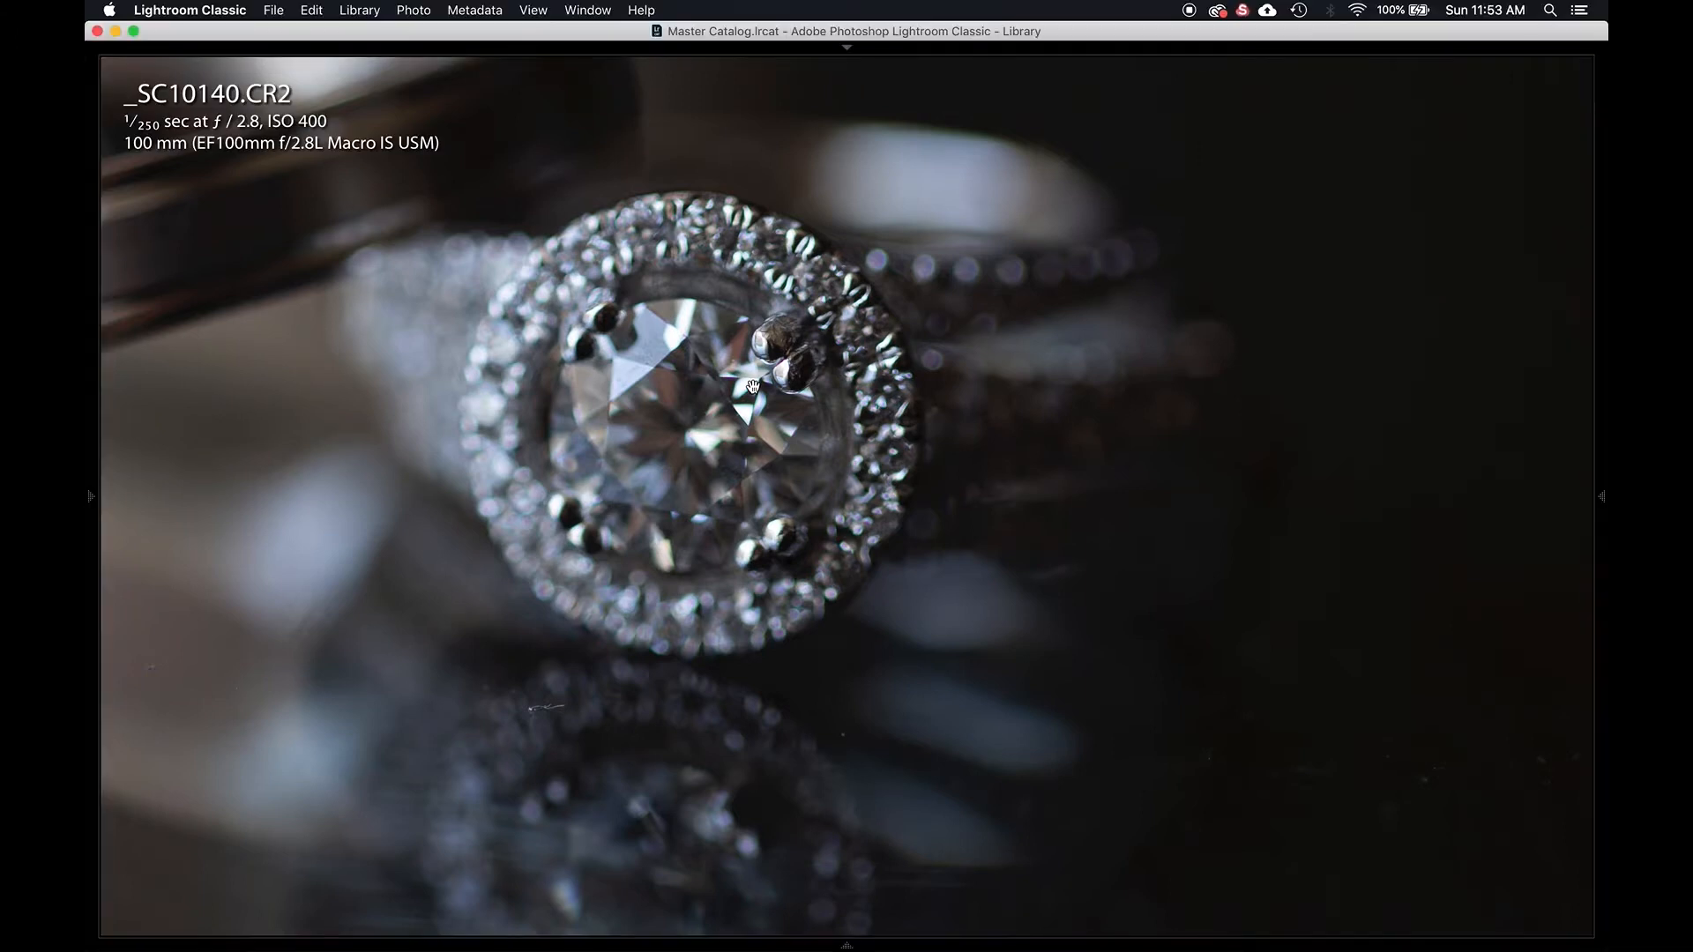
key(shift+Tab)
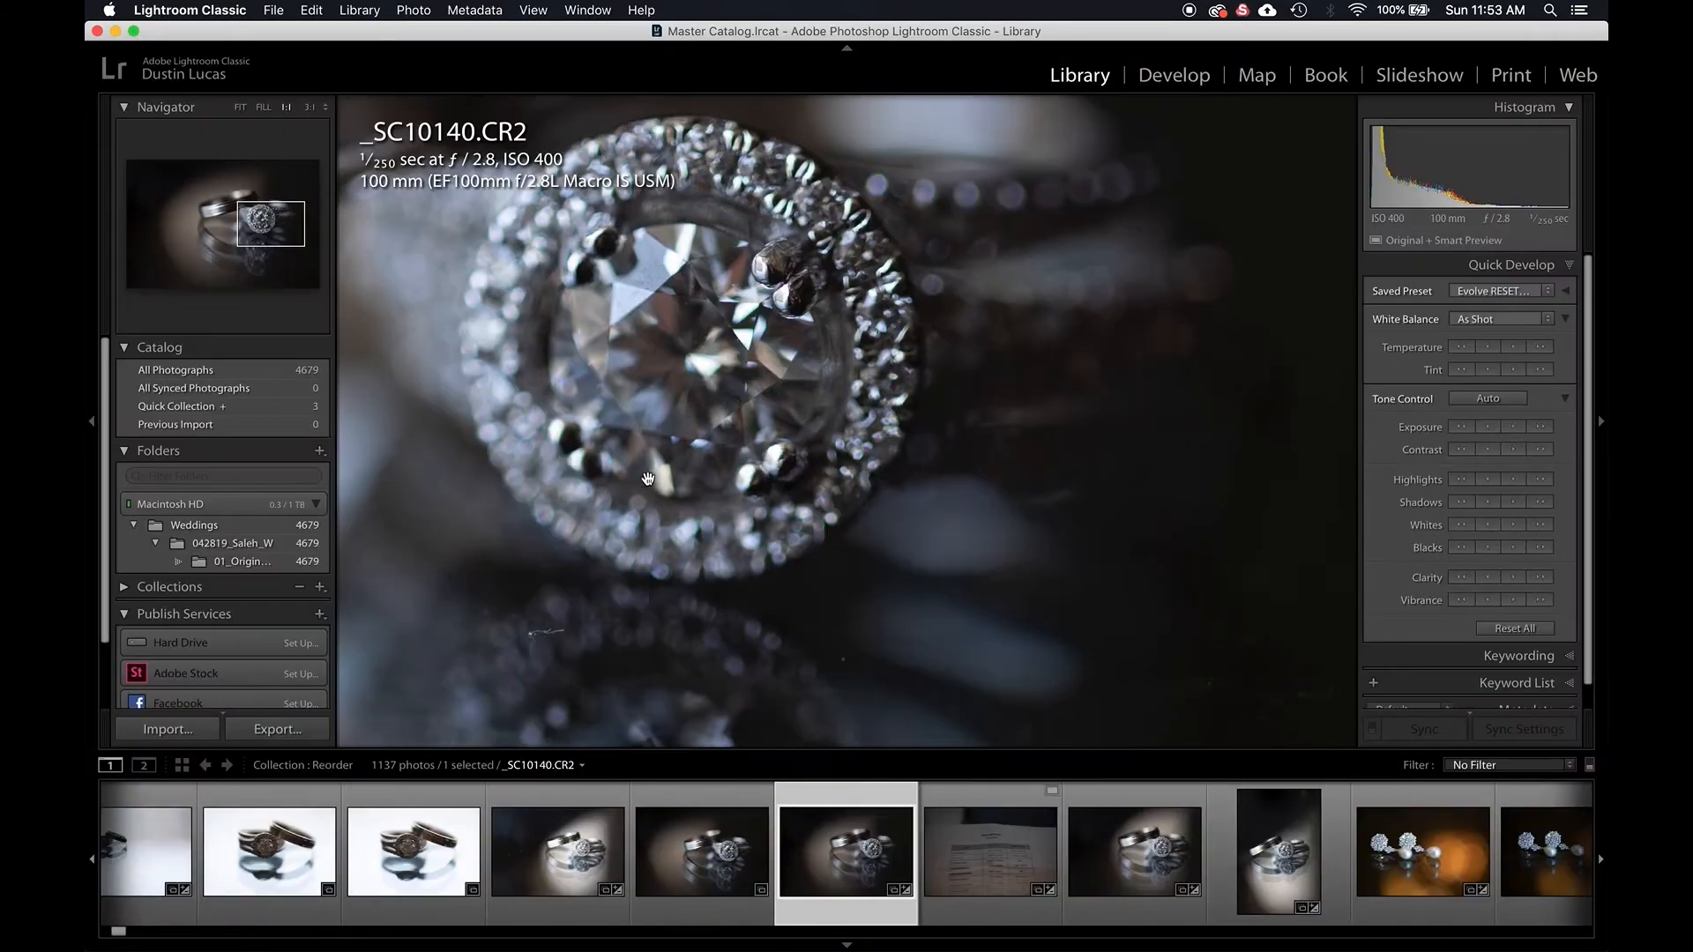
key(g)
key(j)
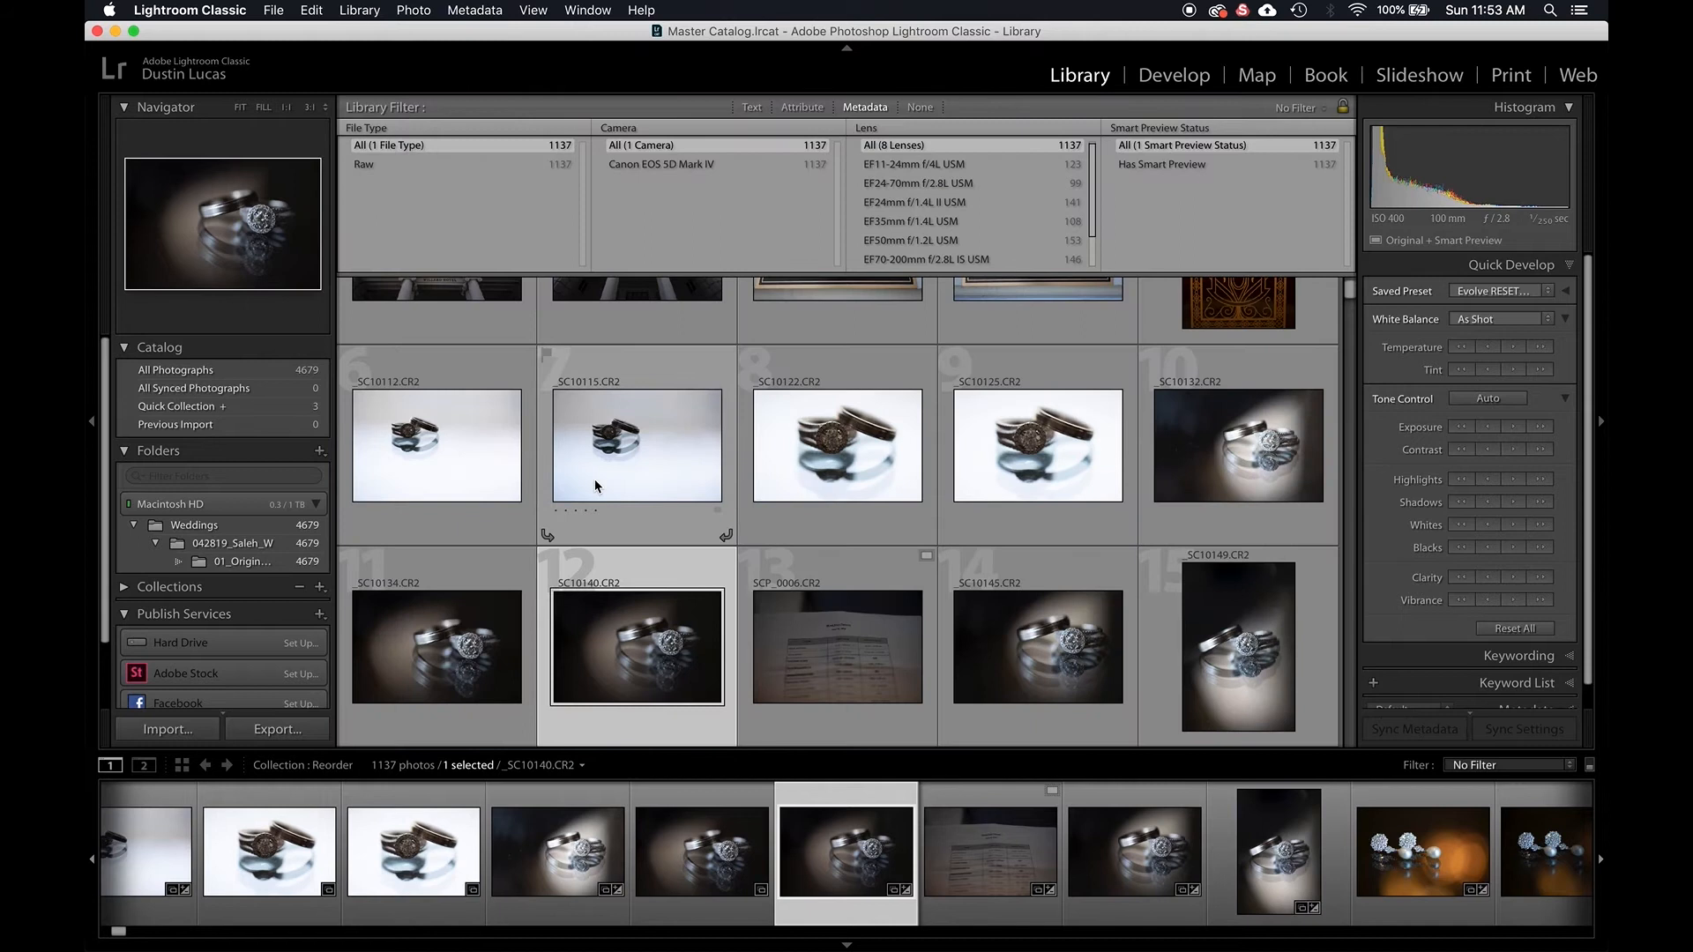
Select all photos in the collection and start building their 1:1 previews.
key(super+a)
click(358, 9)
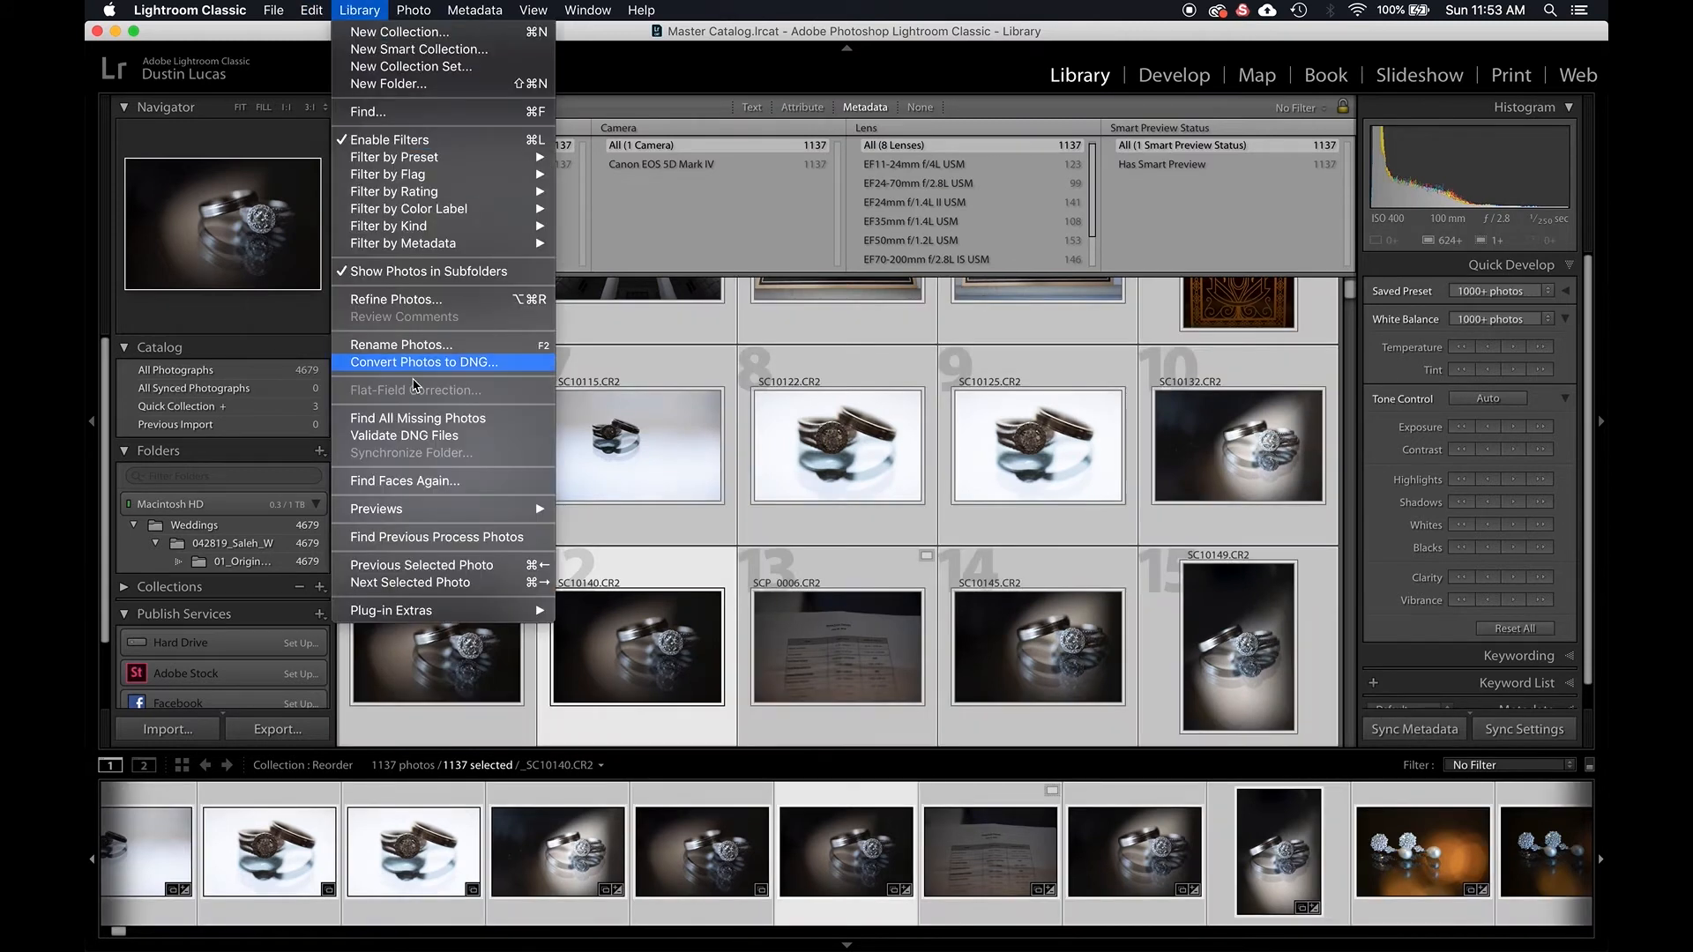
mouse_move(407, 515)
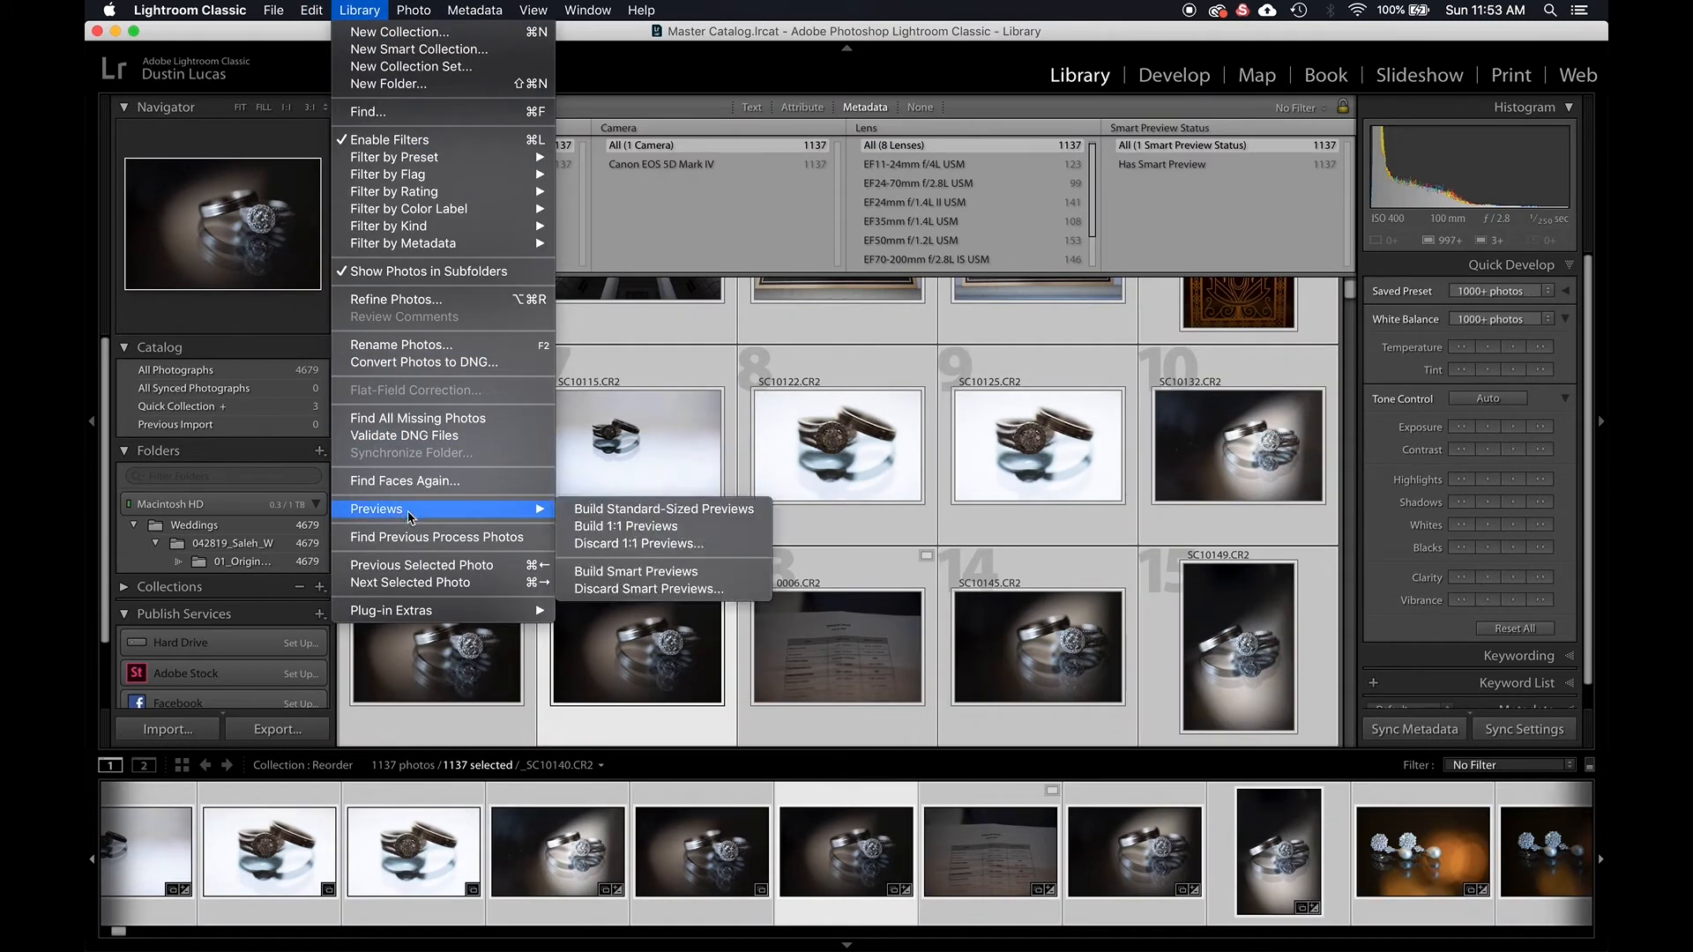
click(614, 527)
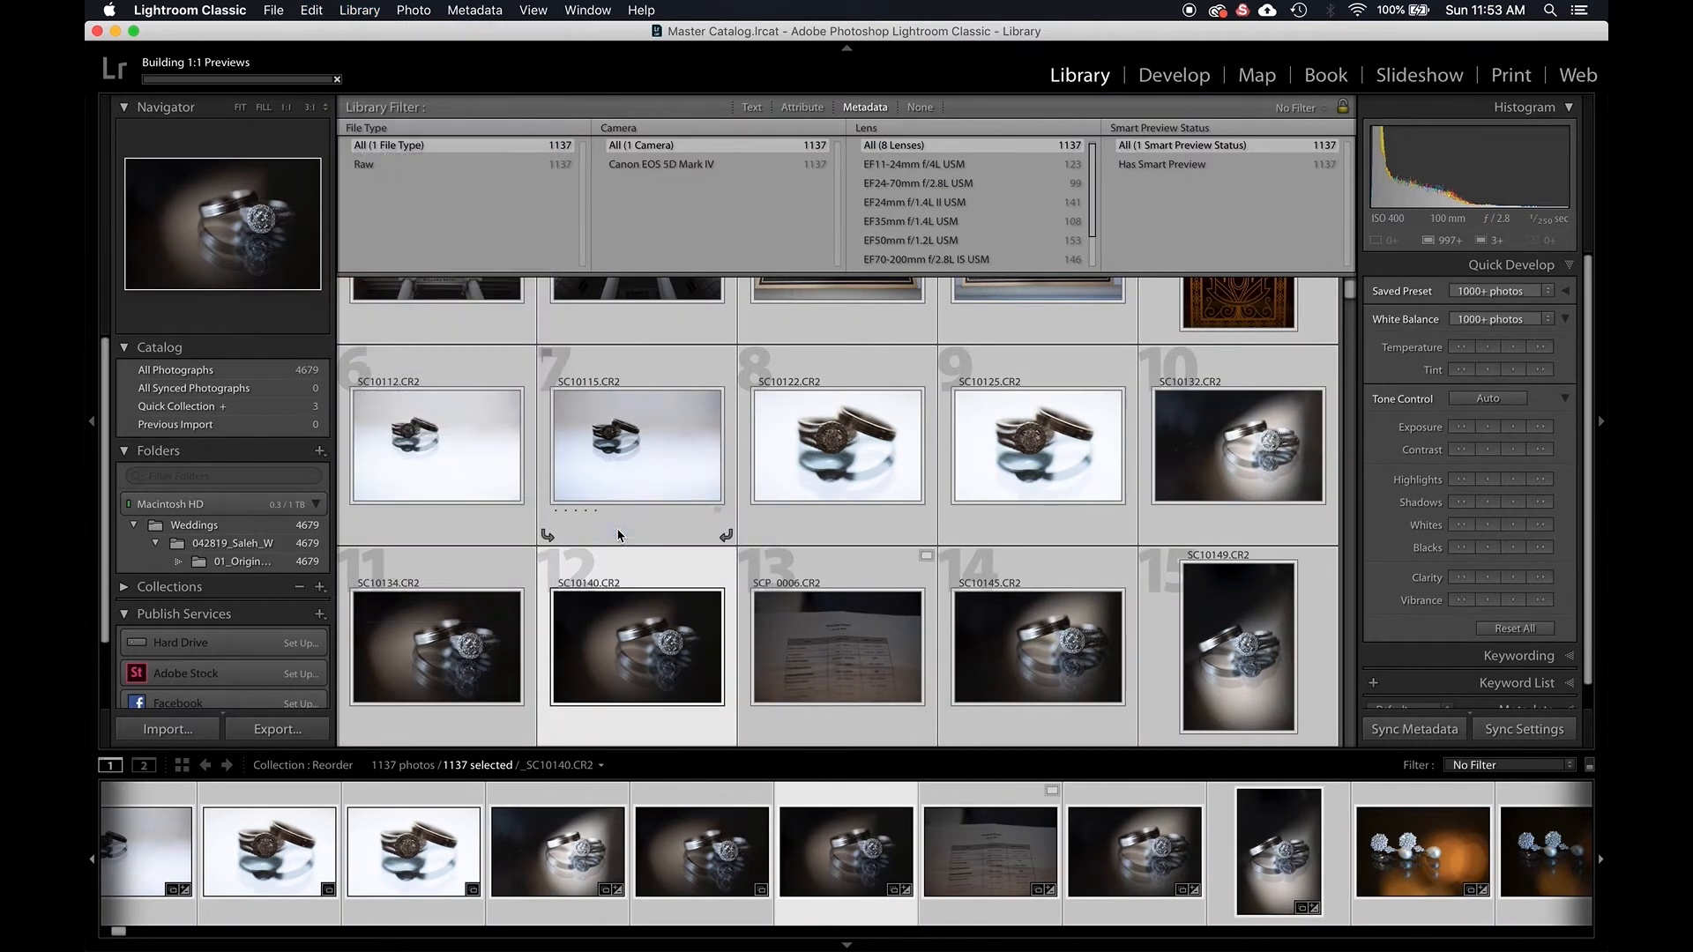
Cancel the 1:1 preview build and deselect all photos.
click(283, 79)
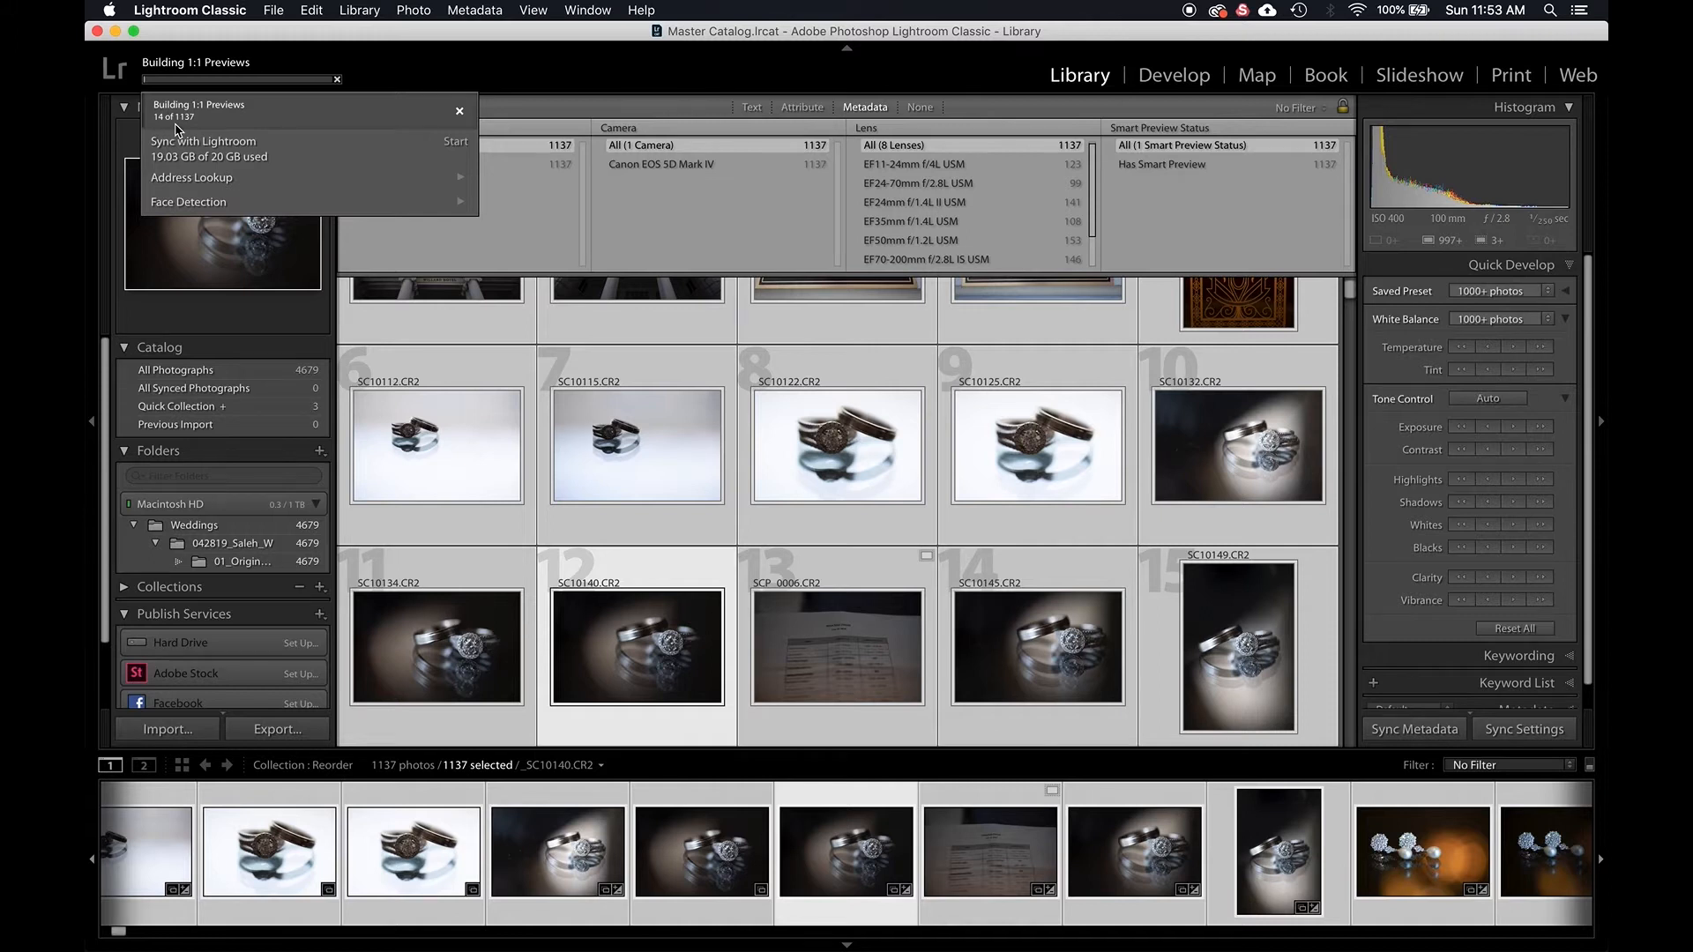
click(460, 111)
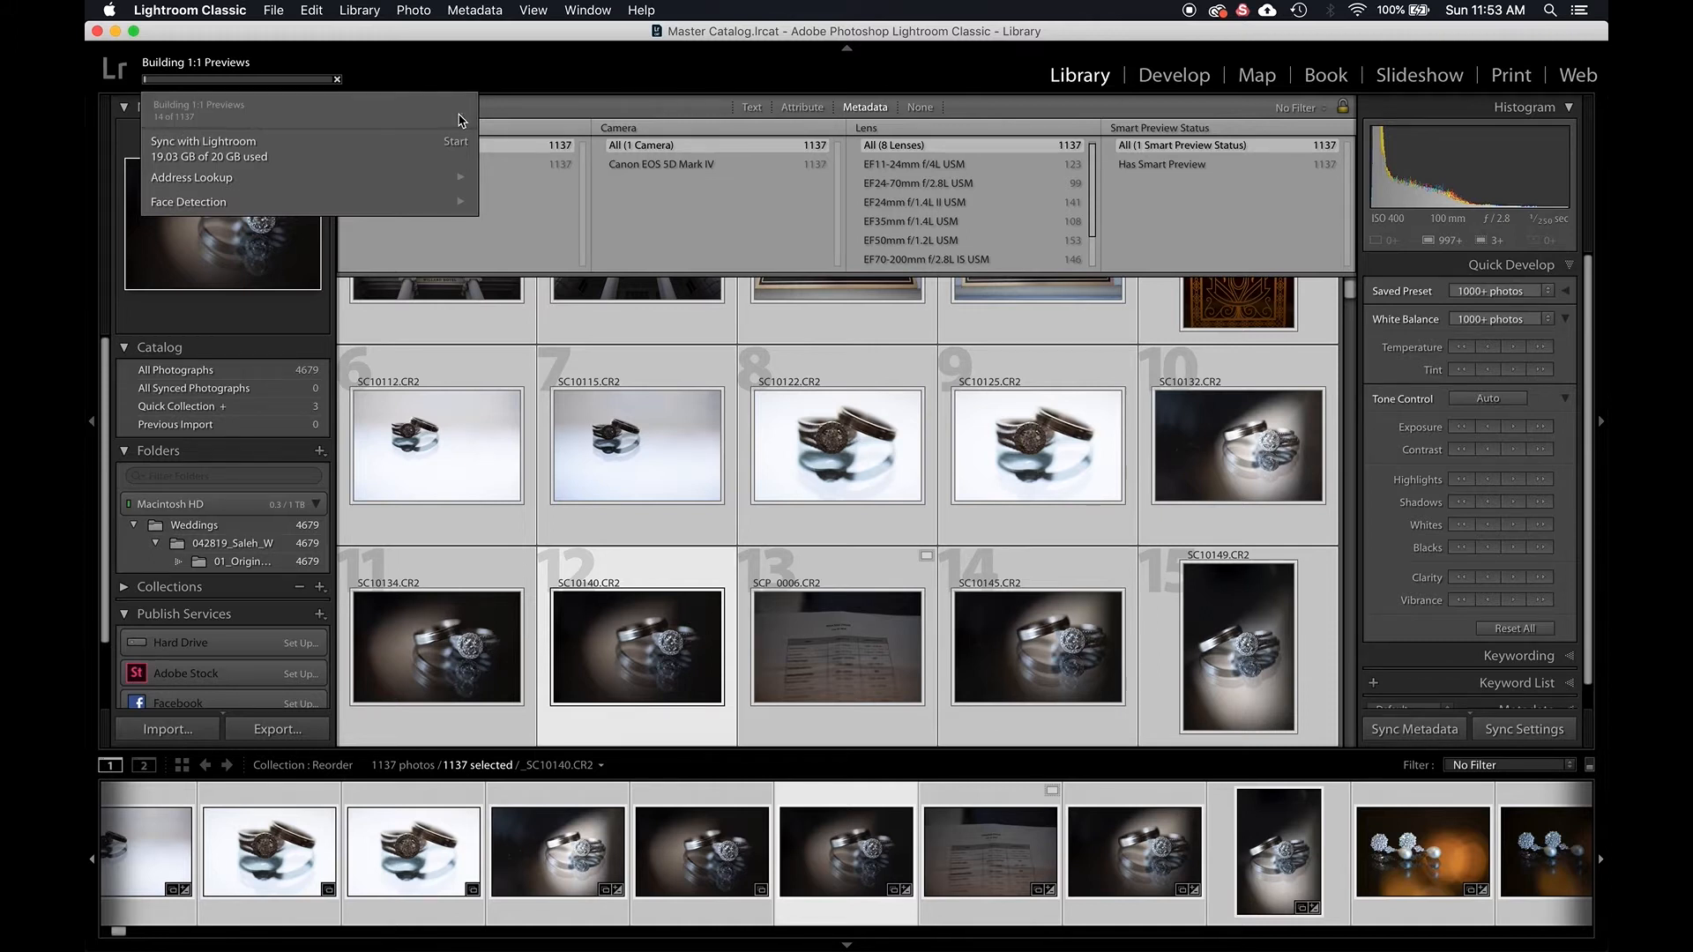
scroll(678, 432, up, 3)
scroll(620, 429, down, 1)
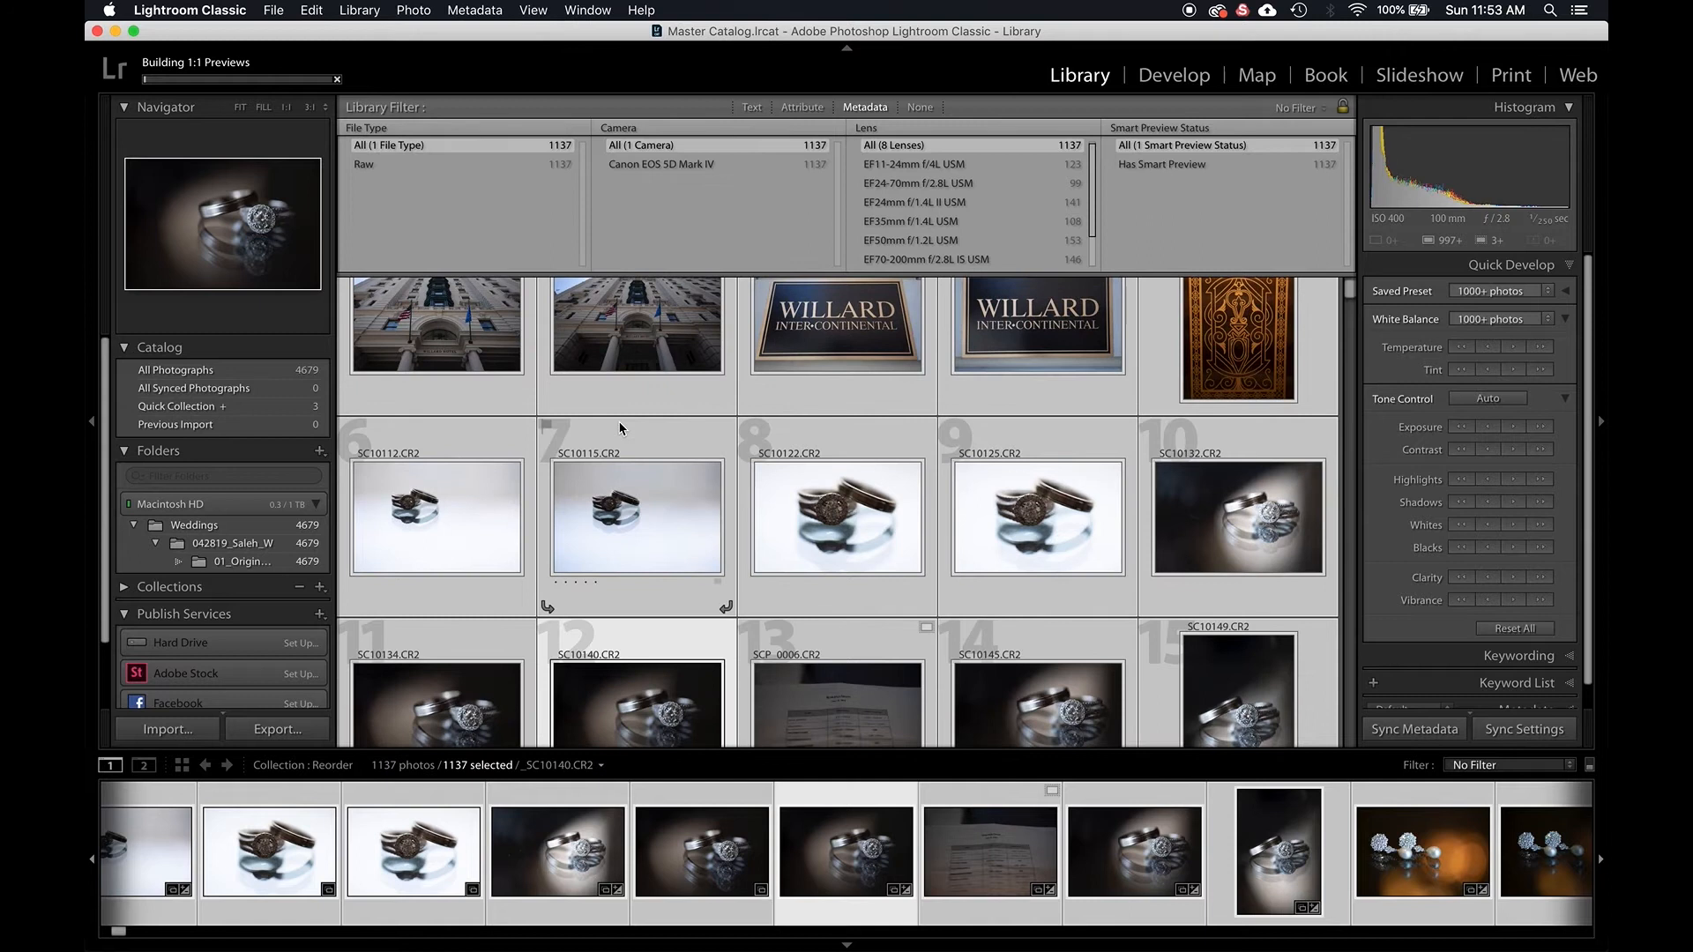
key(super+d)
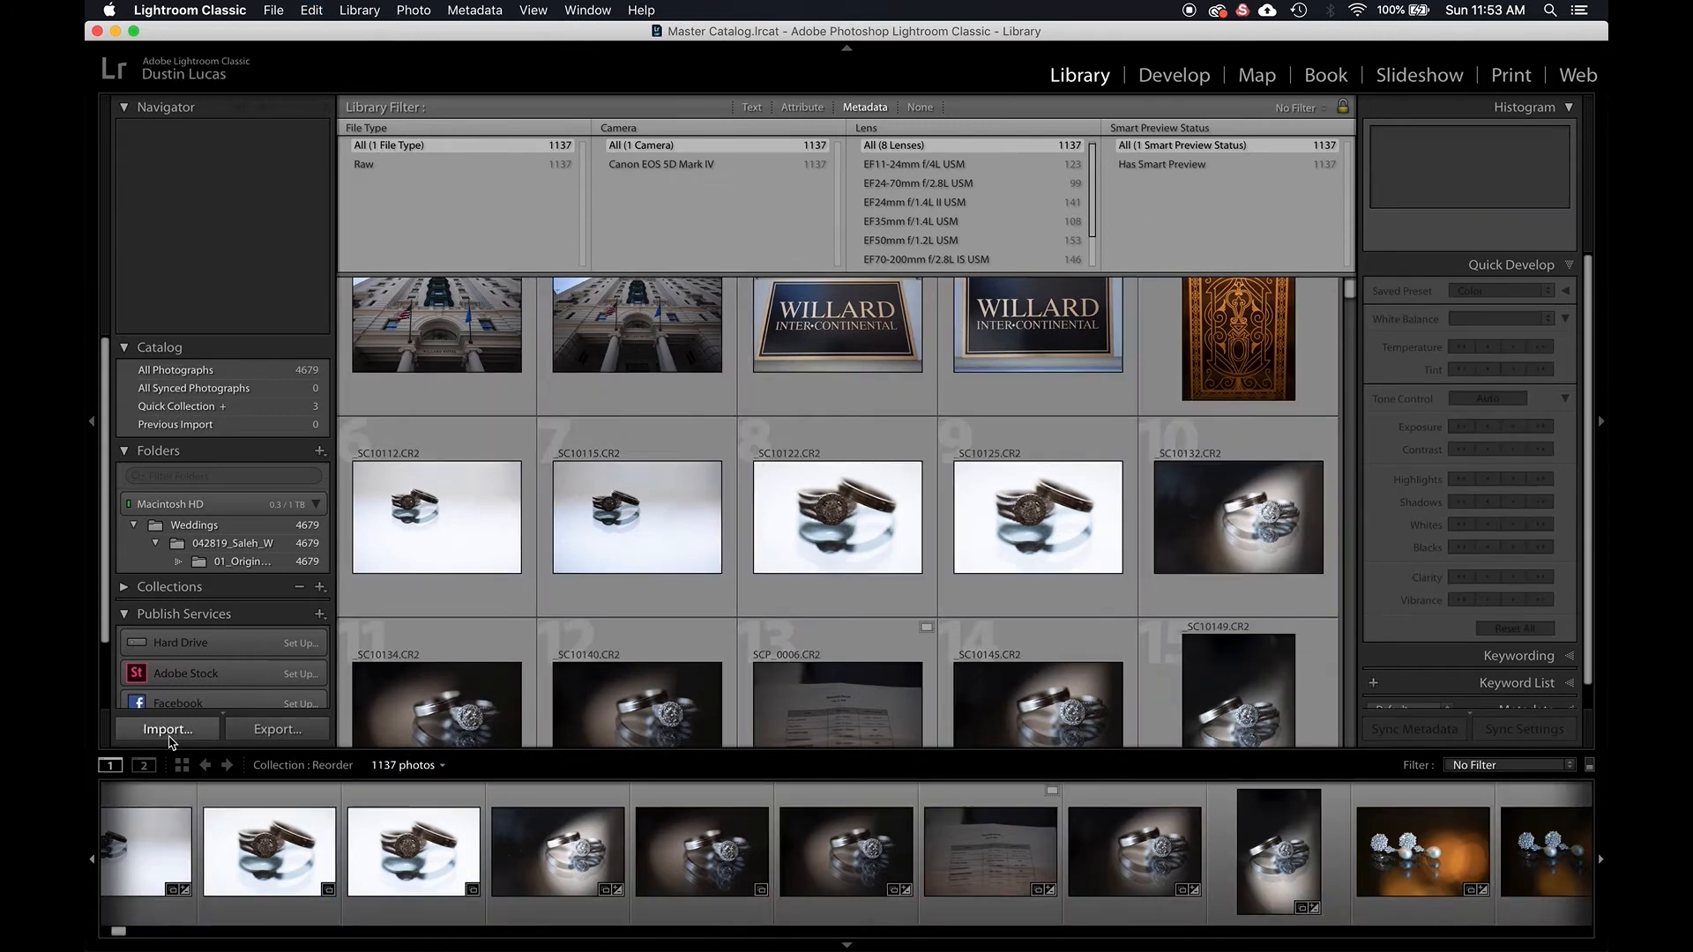
Open _SC10112.CR2 in Loupe view and compare it with the next two ring photos before returning to it.
double_click(444, 529)
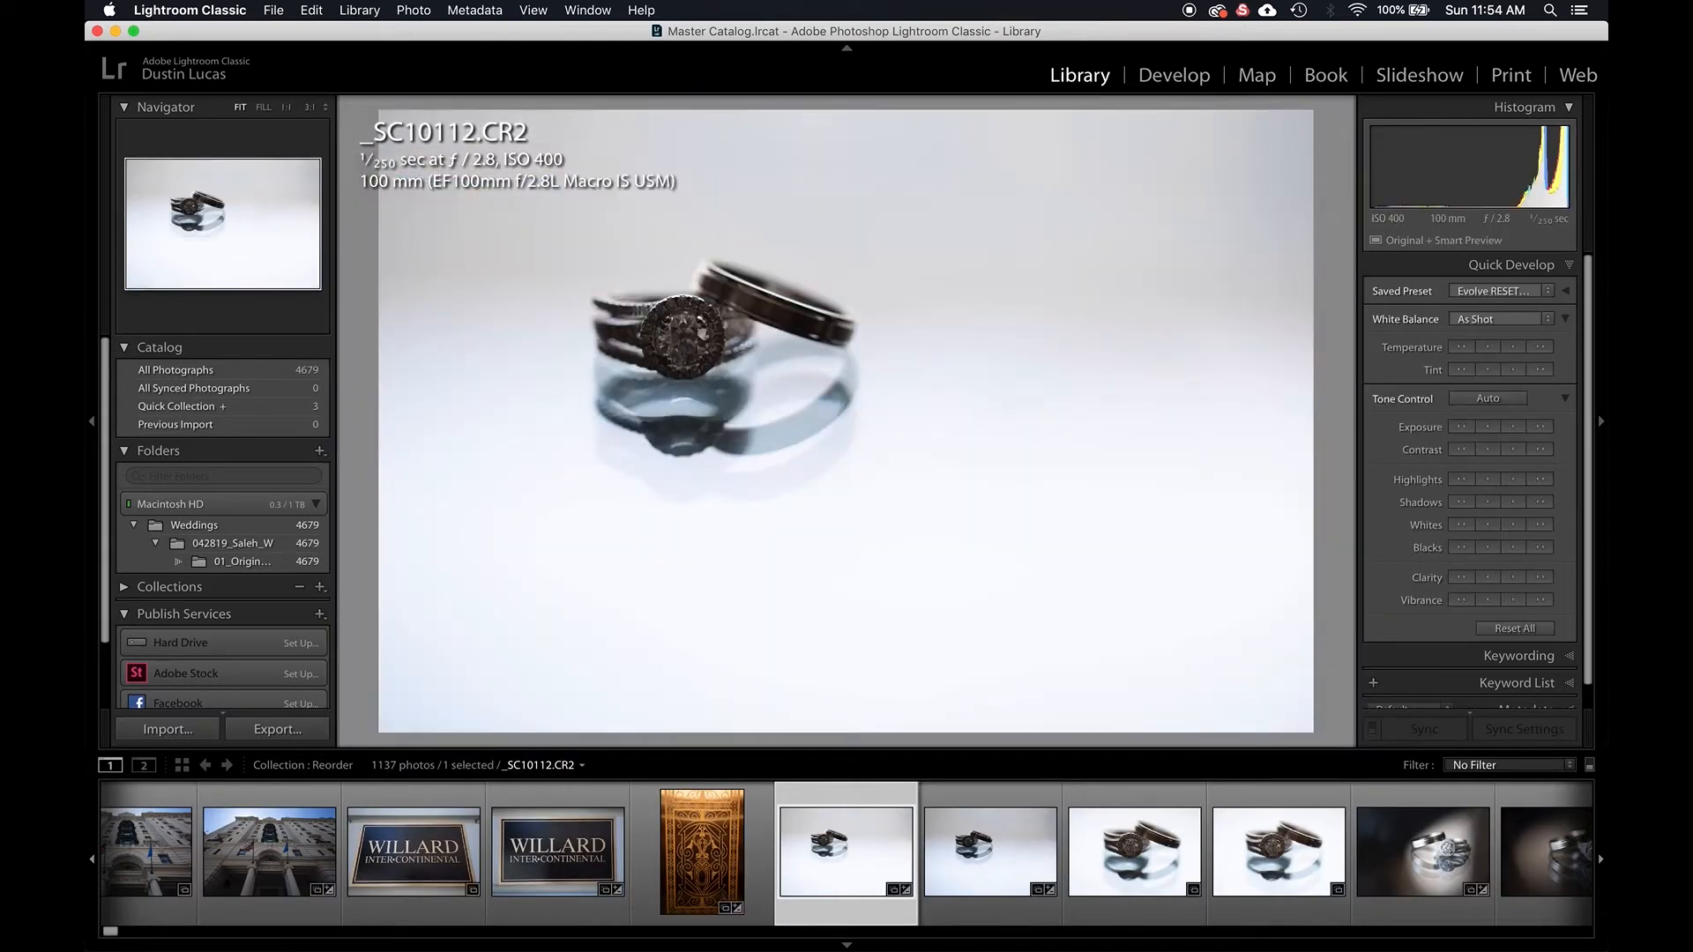
key(Right)
key(Right)
key(Left)
key(Left)
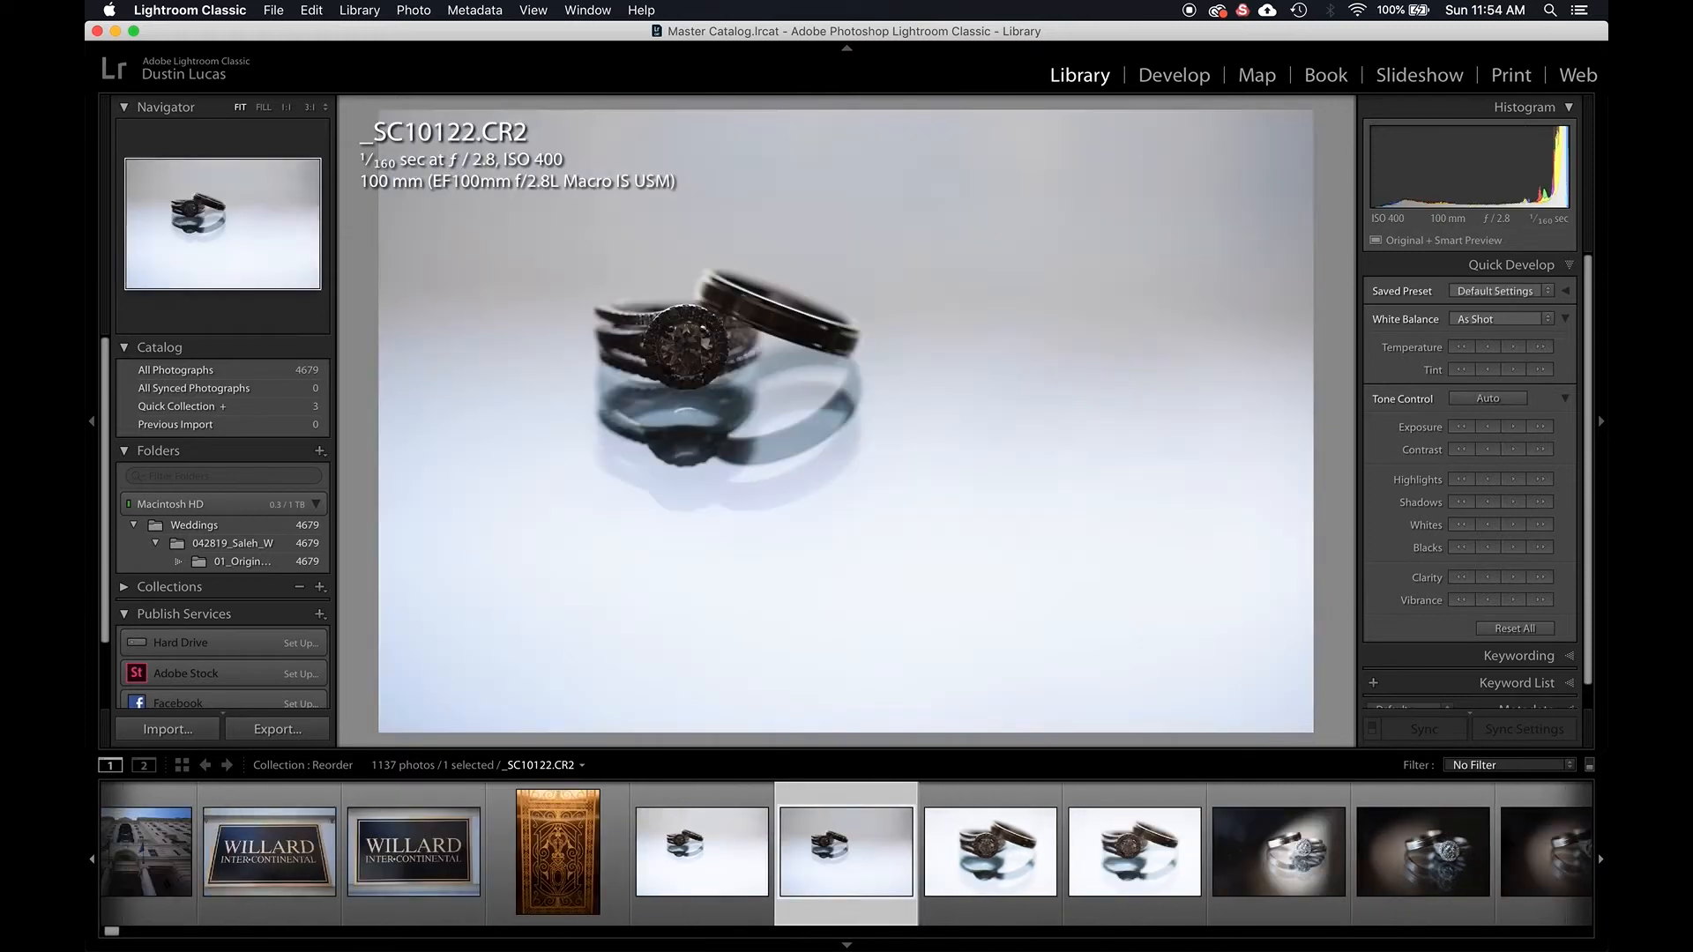
Zoom in to 1:1 on the diamond ring and view it with the panels hidden and Lights Out.
click(686, 324)
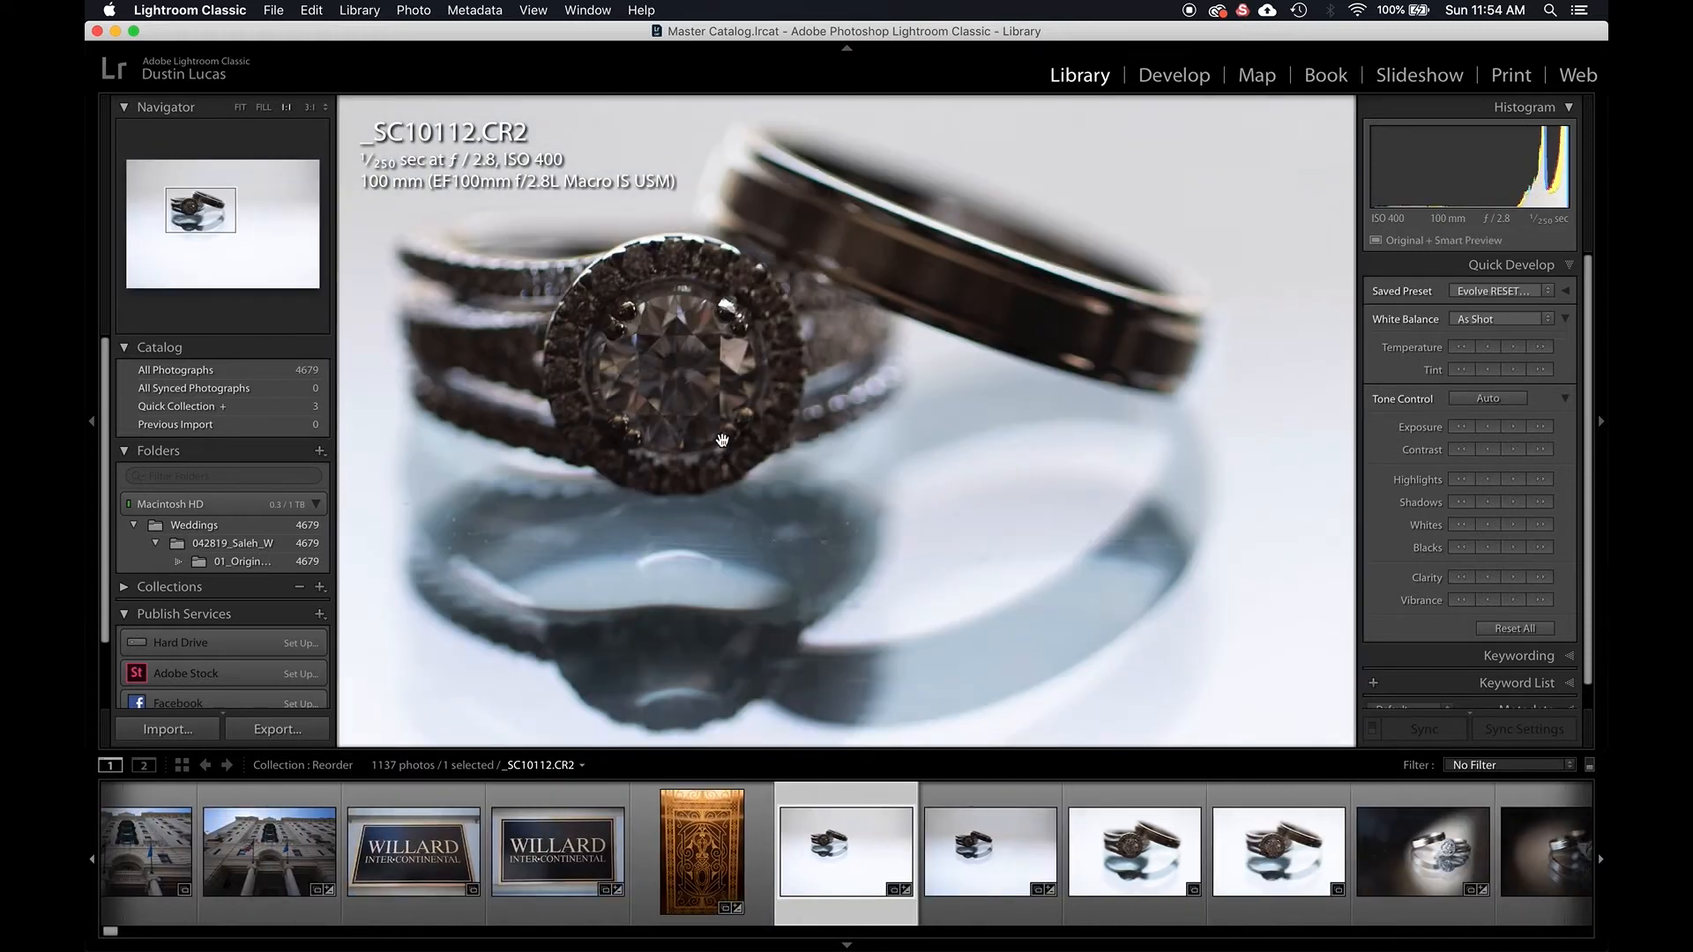
key(shift+Tab)
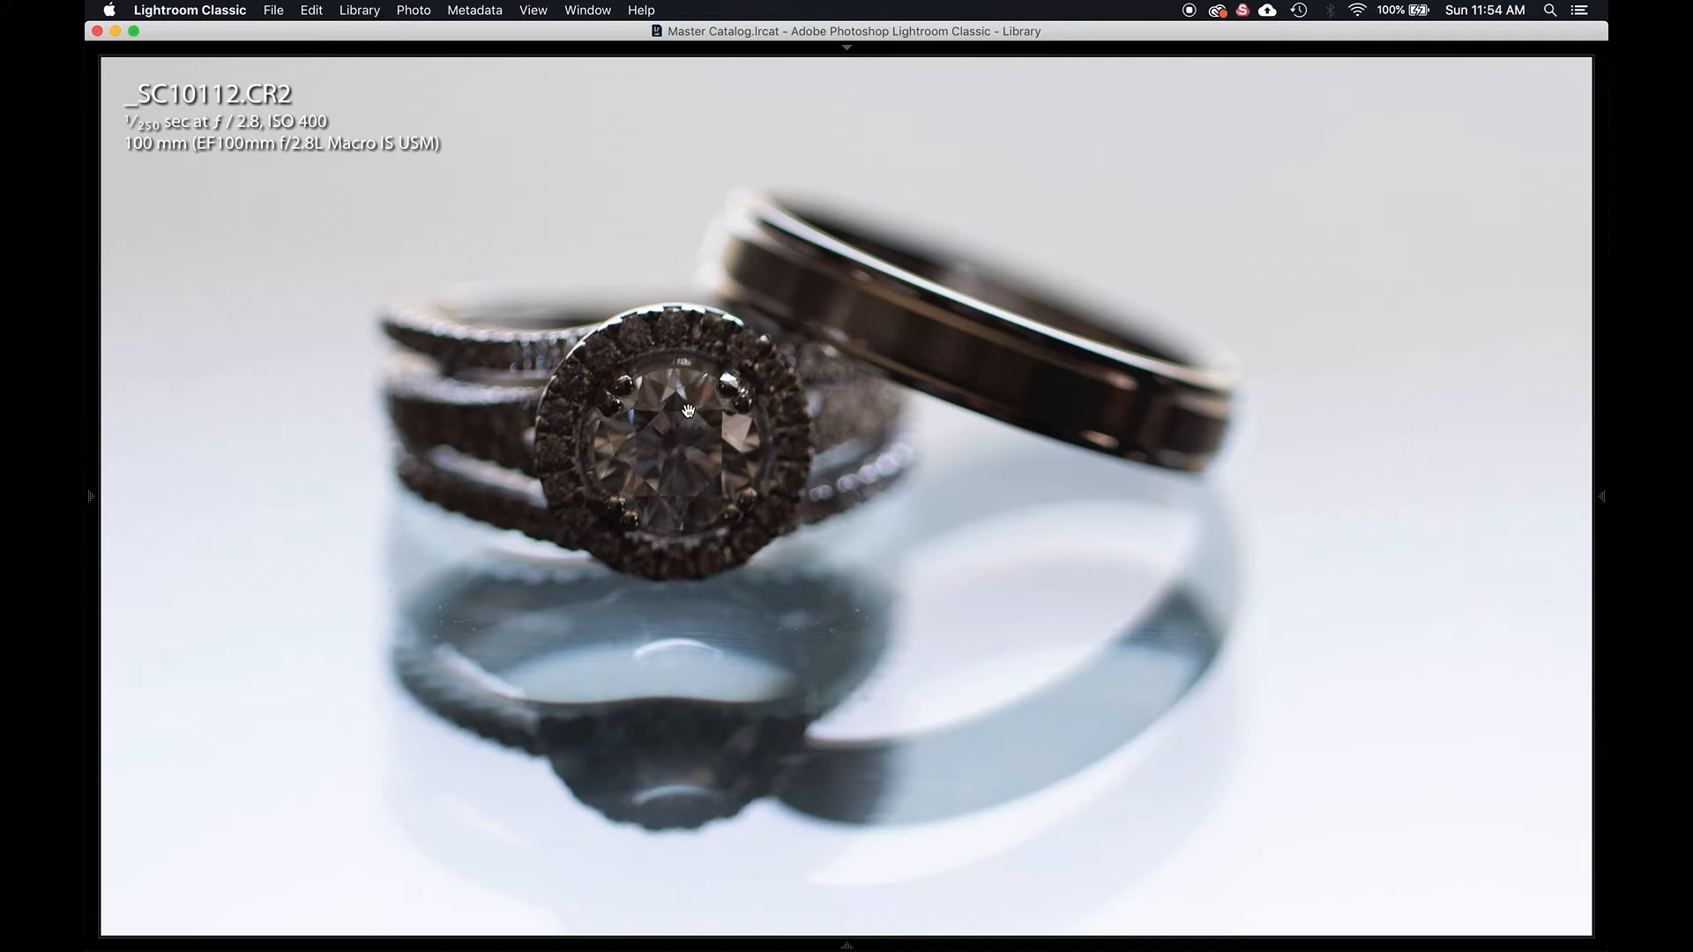
key(l)
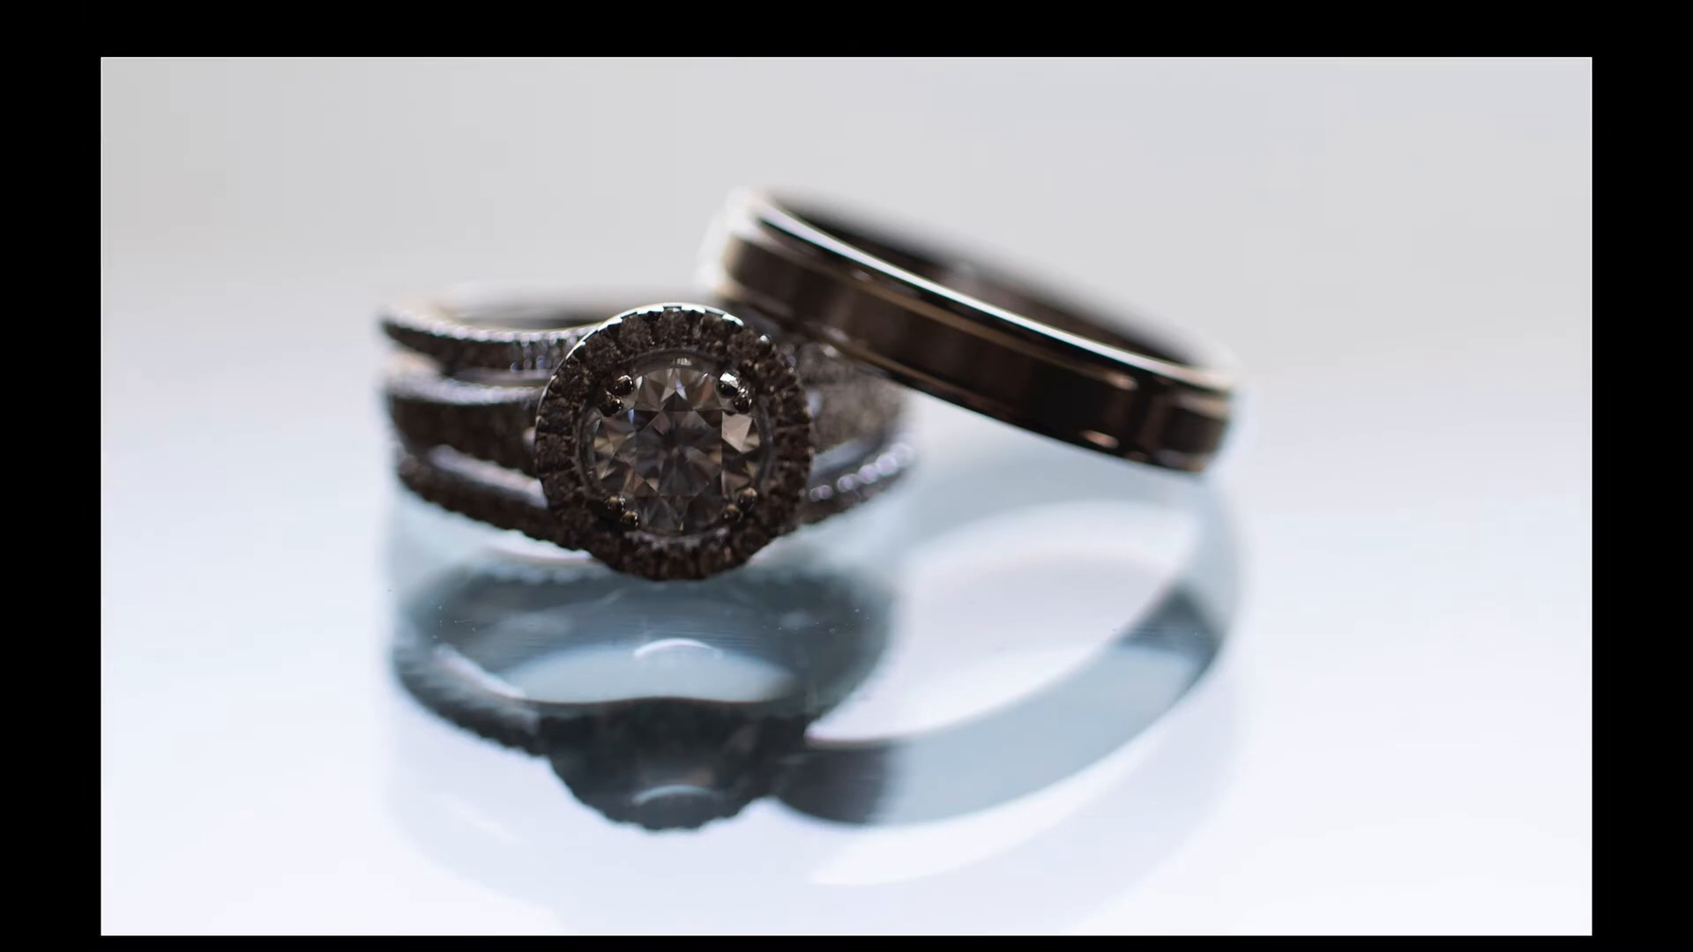
Compare the neighbouring ring close-ups at 1:1 in Lights Out and flag _SC10112.CR2 as a pick.
key(Right)
key(Left)
key(Left)
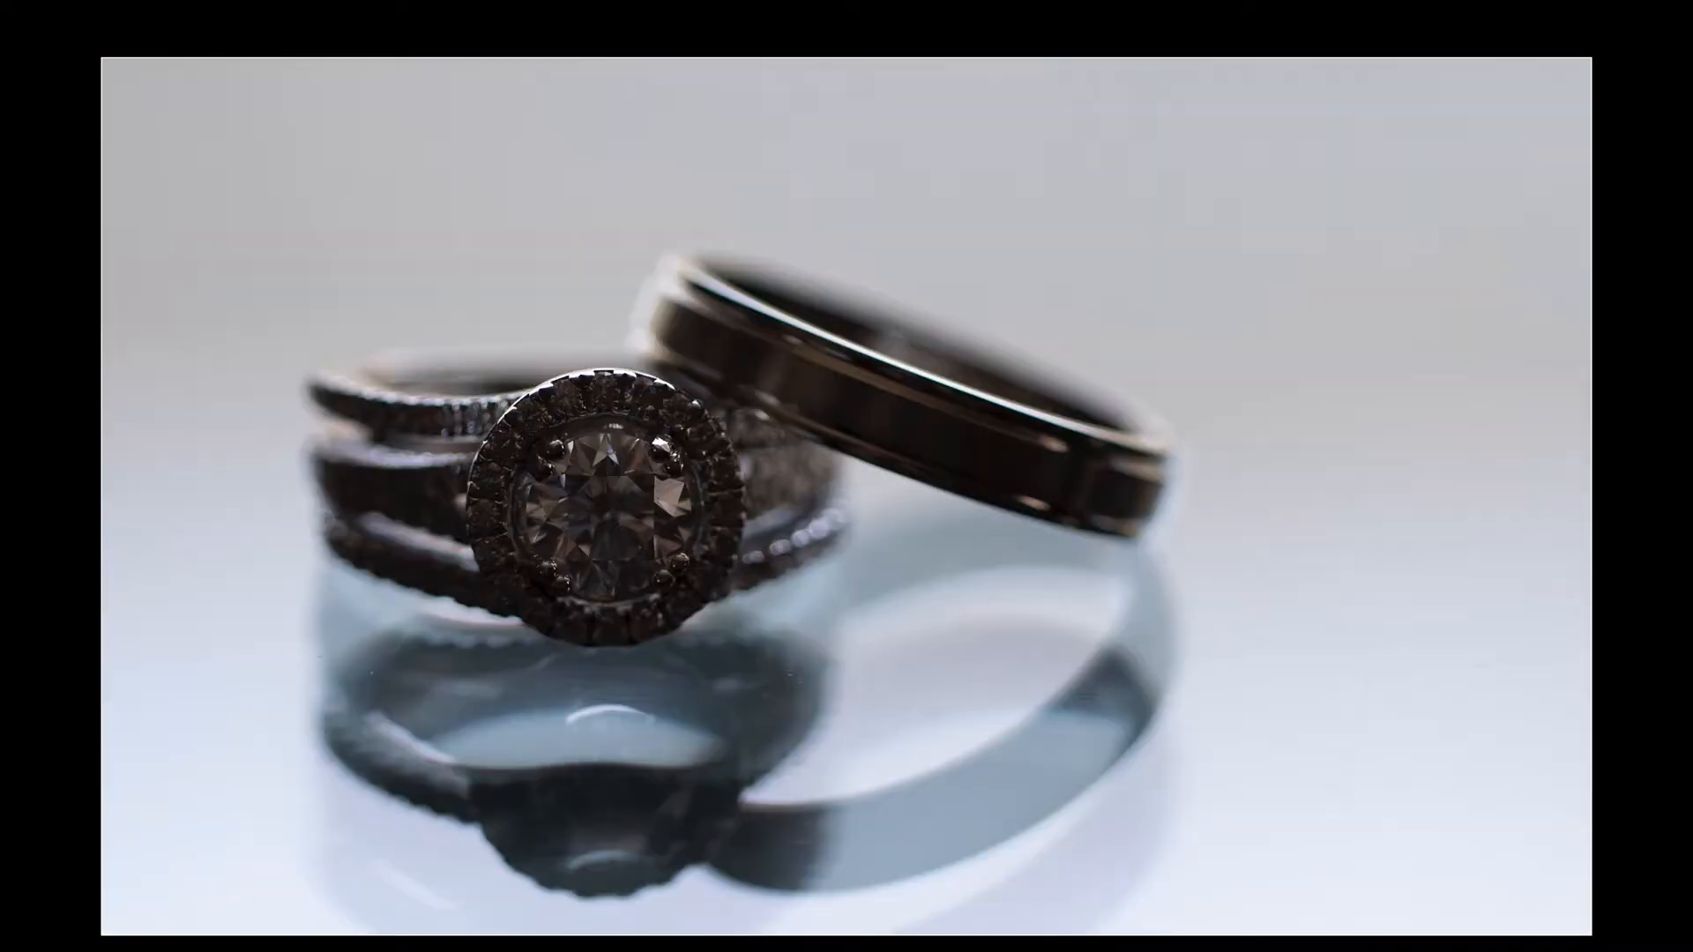
key(Left)
key(Right)
key(Right)
key(Left)
key(Right)
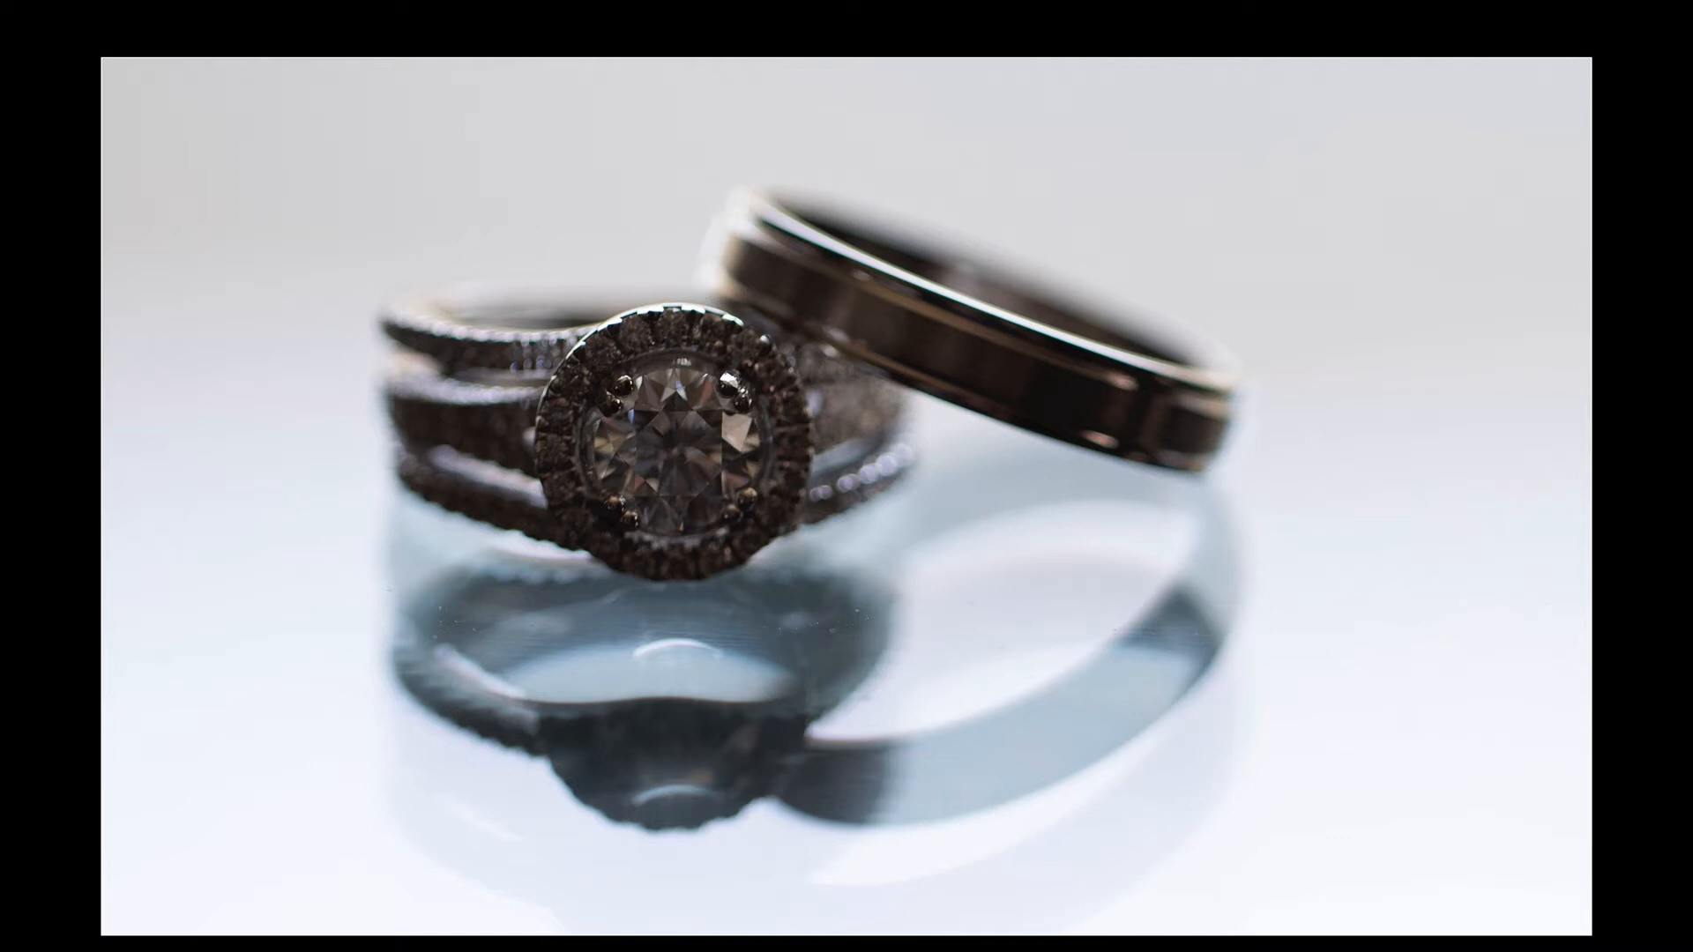
key(p)
Browse the ring, elevator door and hotel sign photos at 1:1, going back to the hotel facade photo _SC10086.CR2.
key(Right)
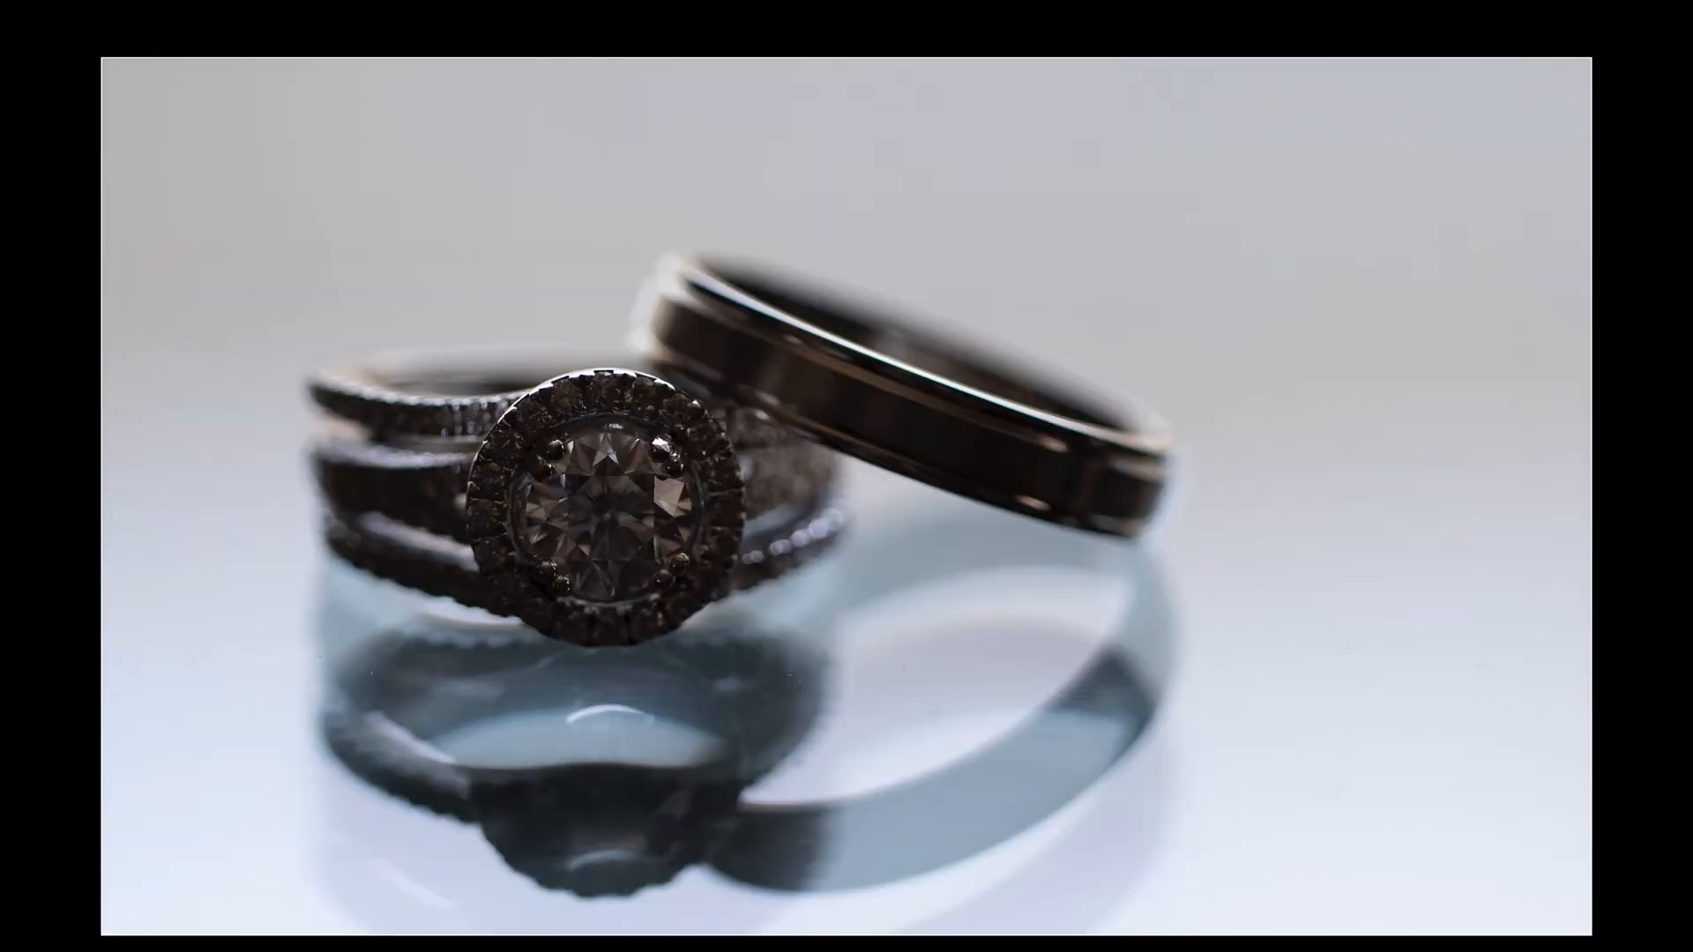
key(Right)
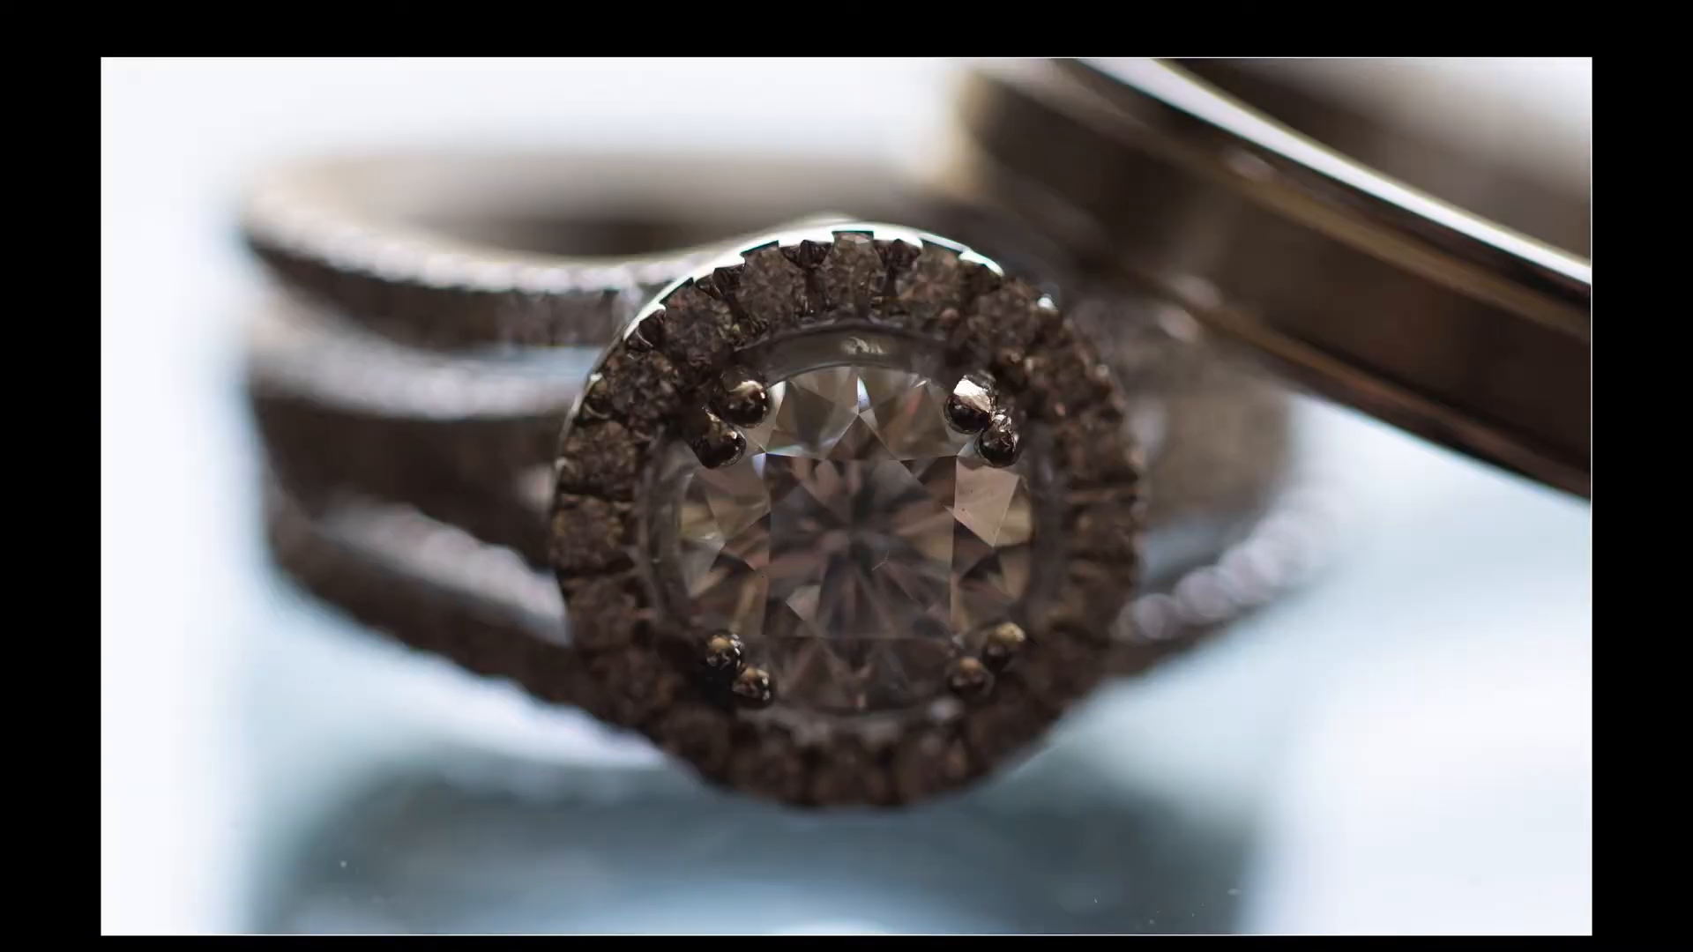
key(Right)
key(Left)
key(Left)
key(Left)
key(Right)
key(Right)
key(Right)
key(Left)
key(Left)
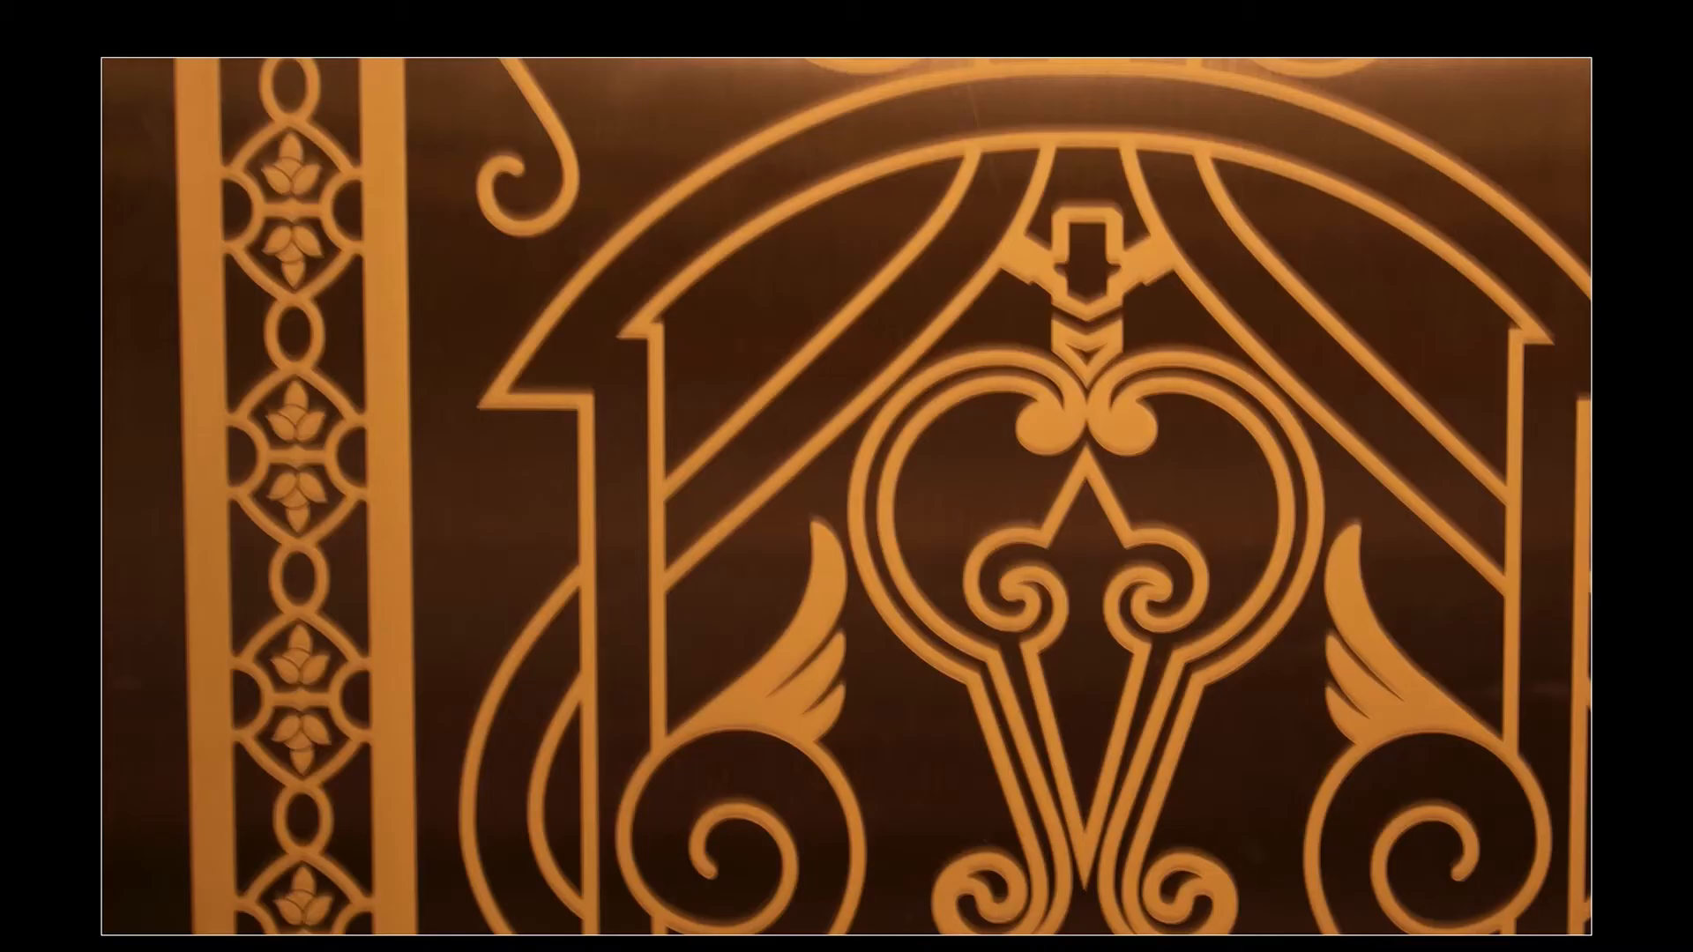
key(Right)
key(Left)
key(Left)
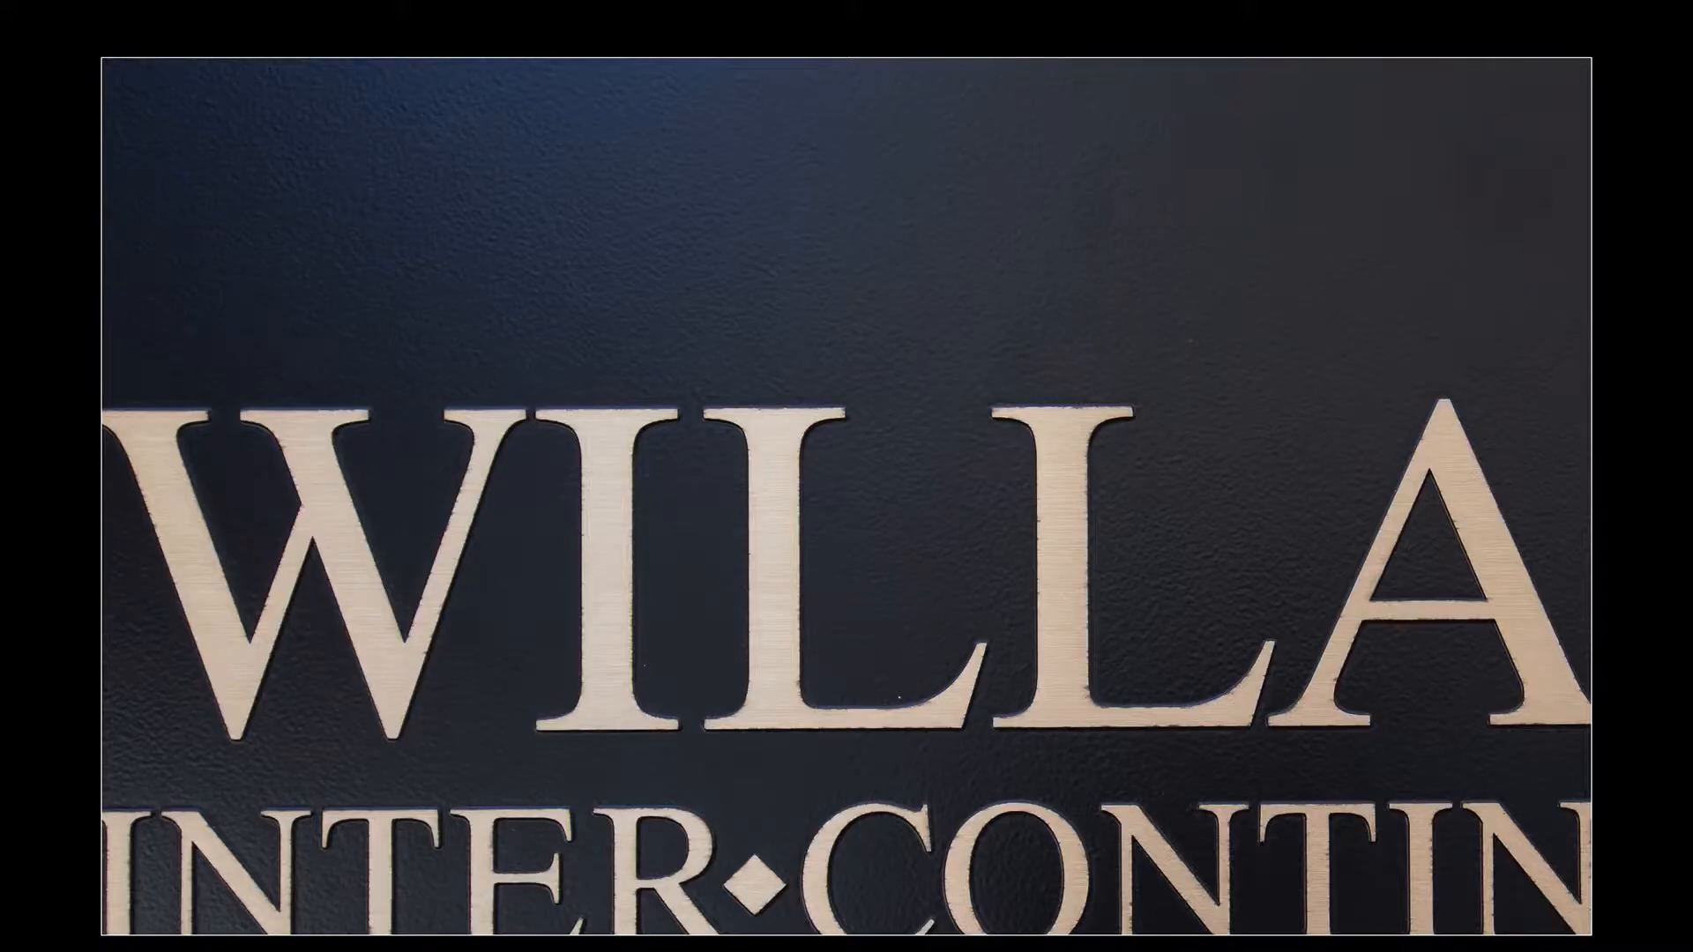
key(Left)
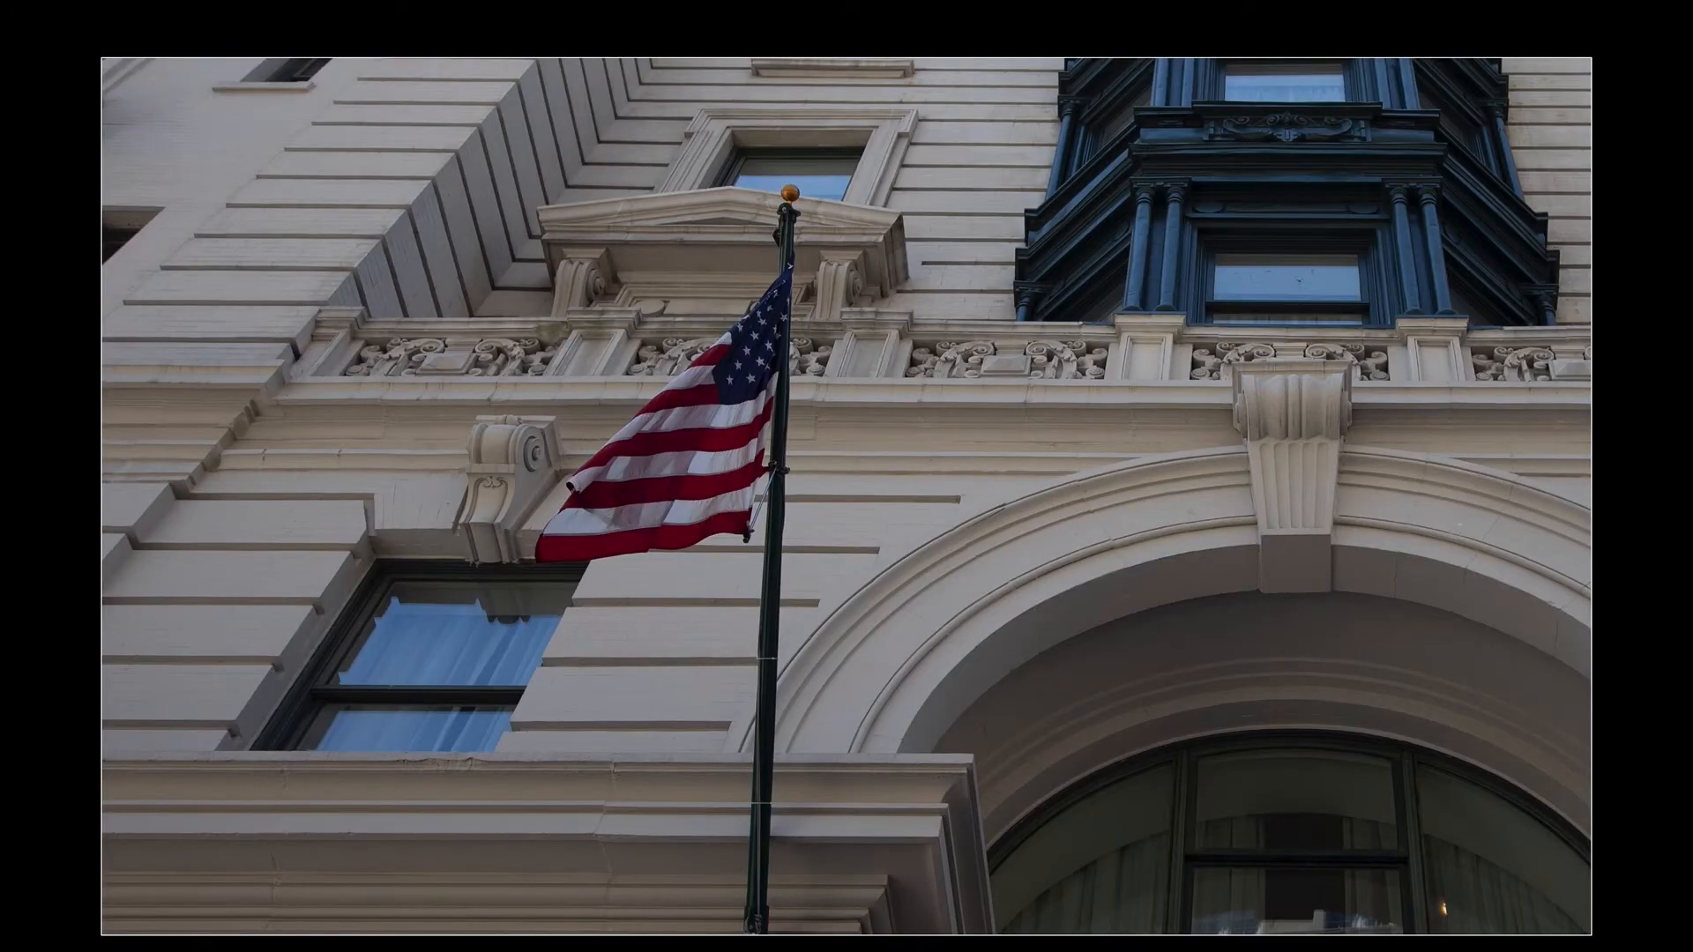
Zoom the hotel facade photo out to Fit, turn Lights Out off and show all panels.
key(z)
key(z)
key(z)
key(l)
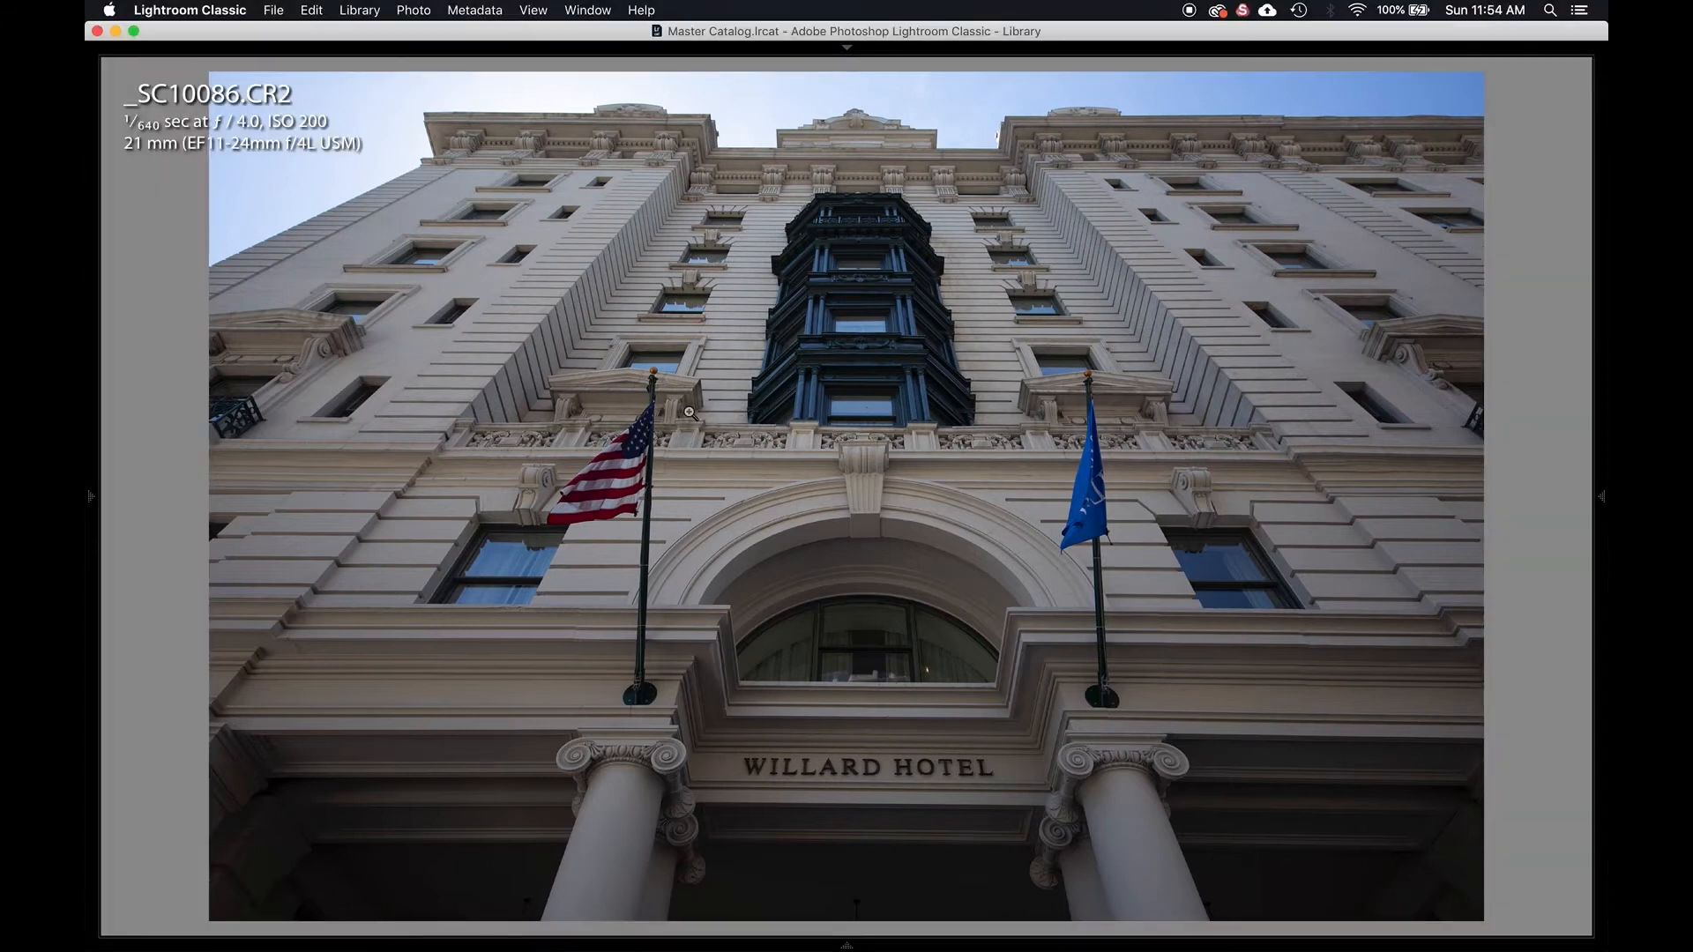
key(shift+Tab)
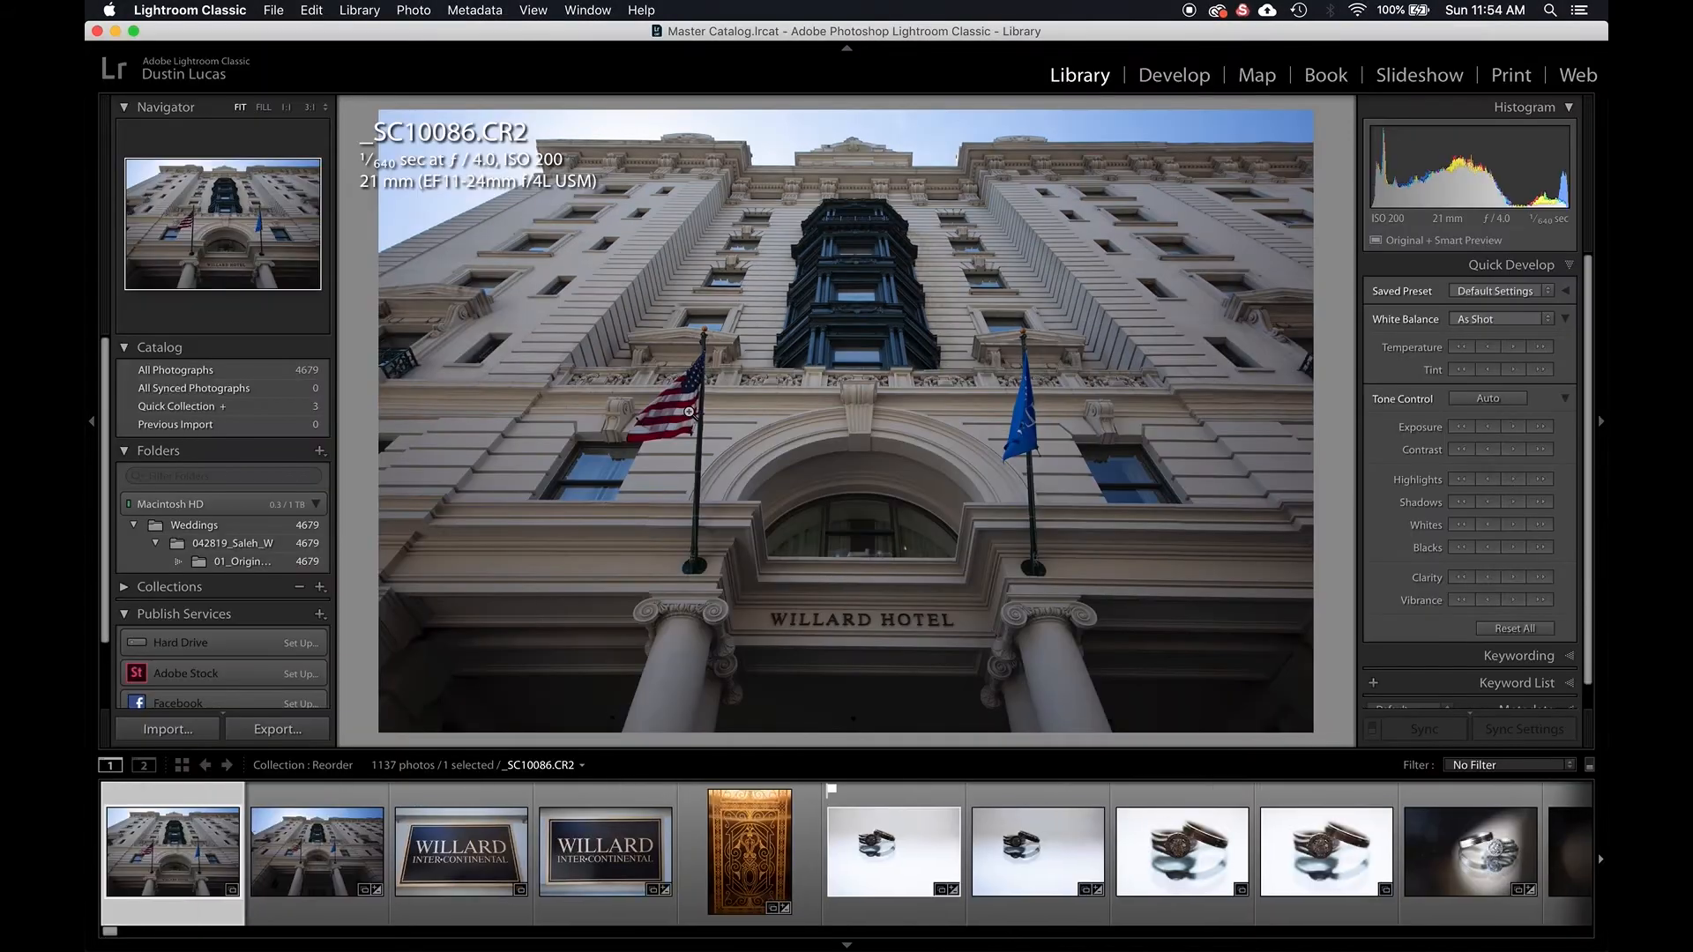
Switch the hotel facade photo between the Fit, Fill and 1:1 zoom levels.
key(z)
key(z)
key(z)
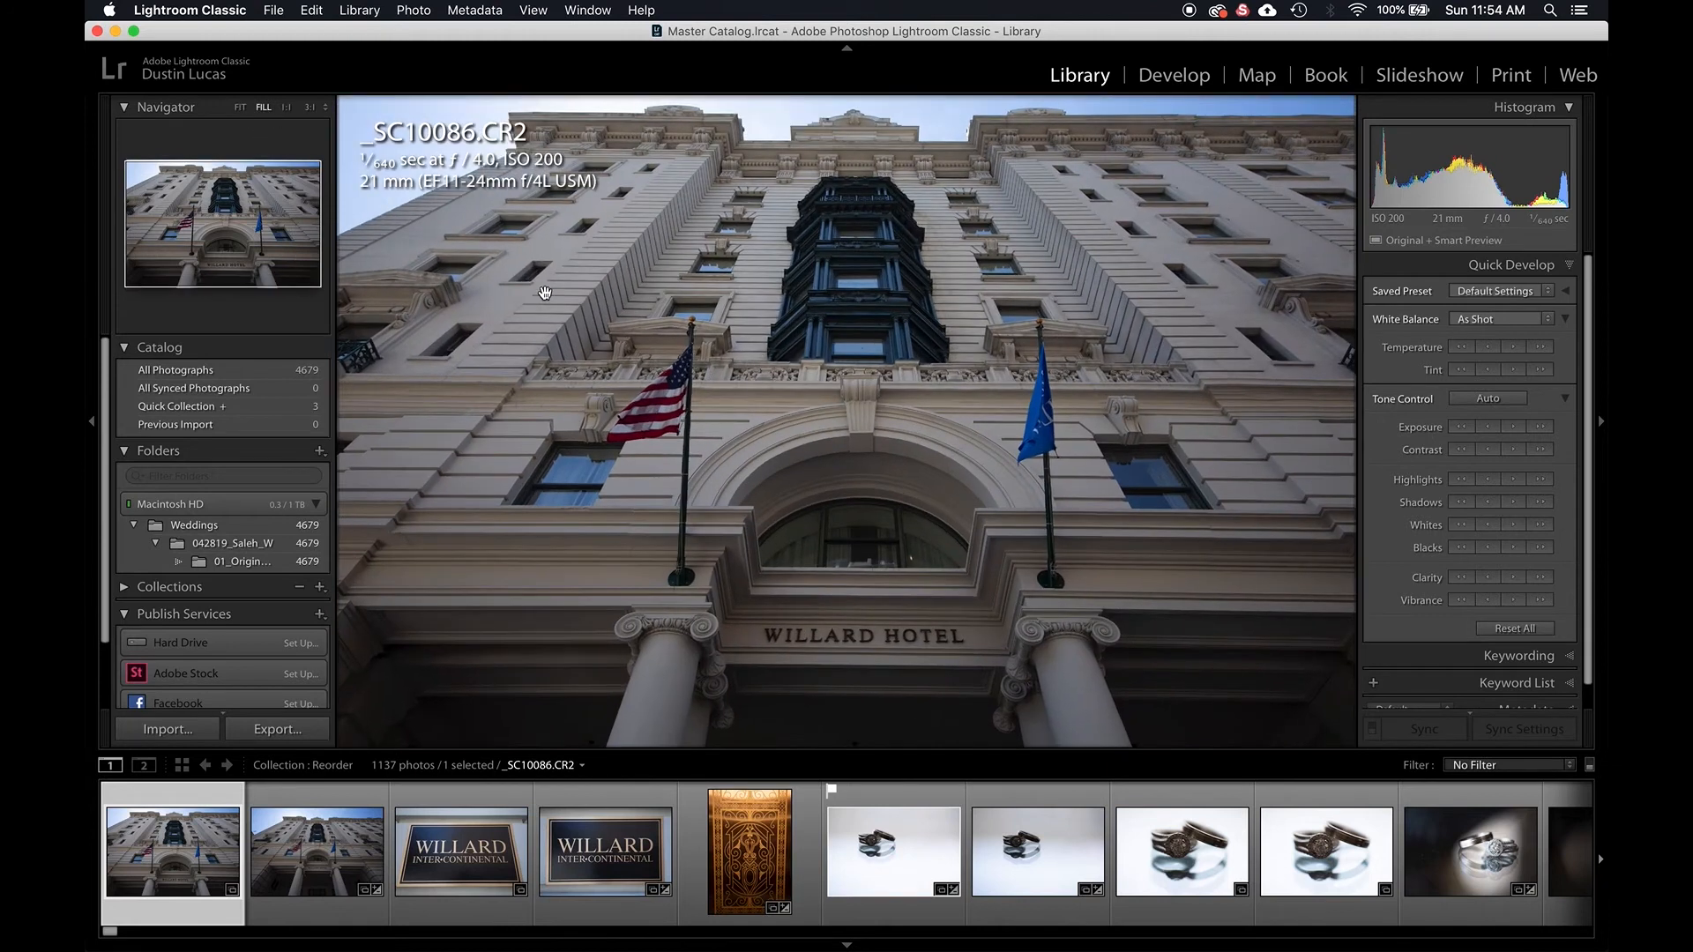
key(z)
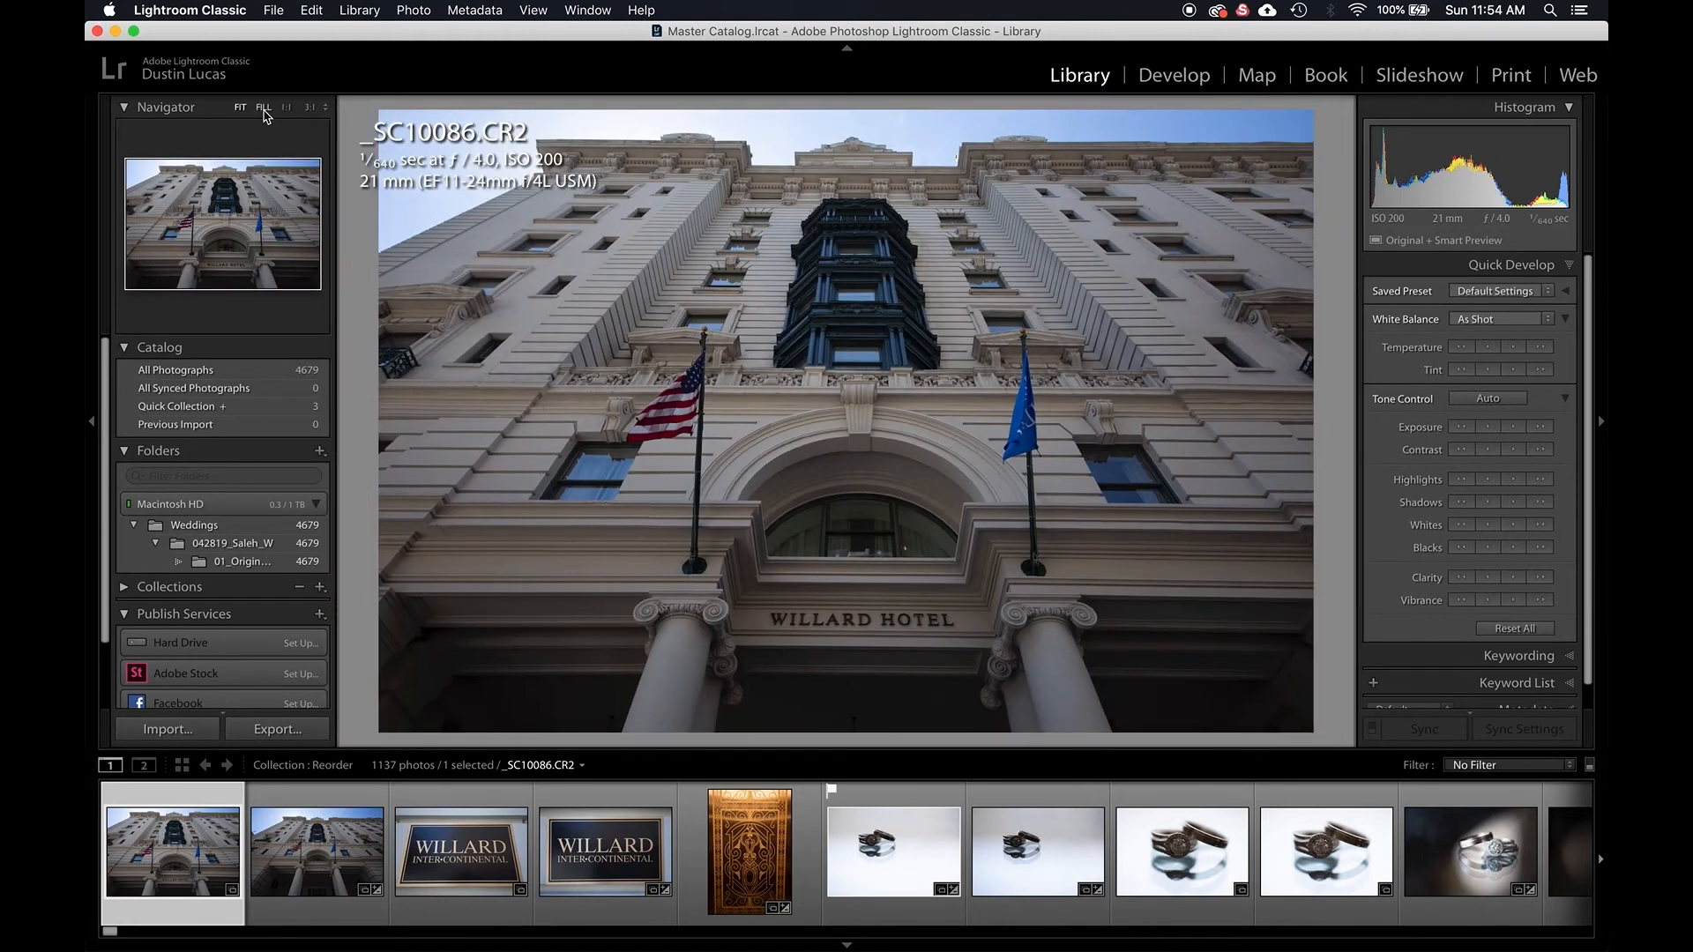
click(263, 108)
key(z)
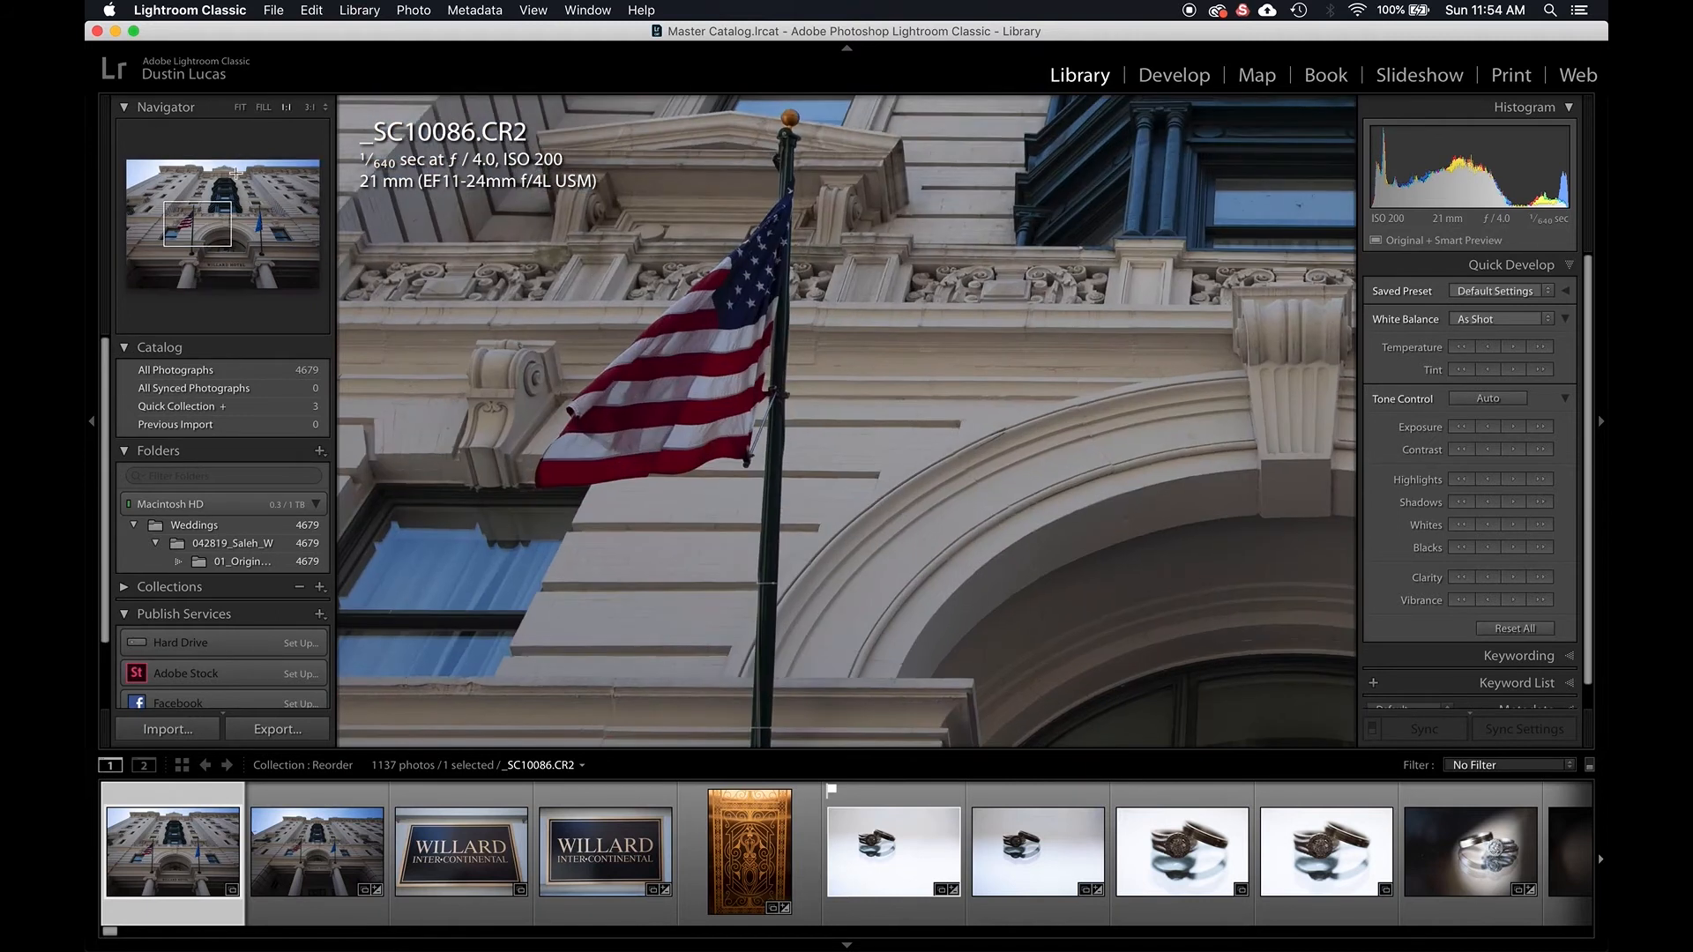
click(240, 108)
click(264, 107)
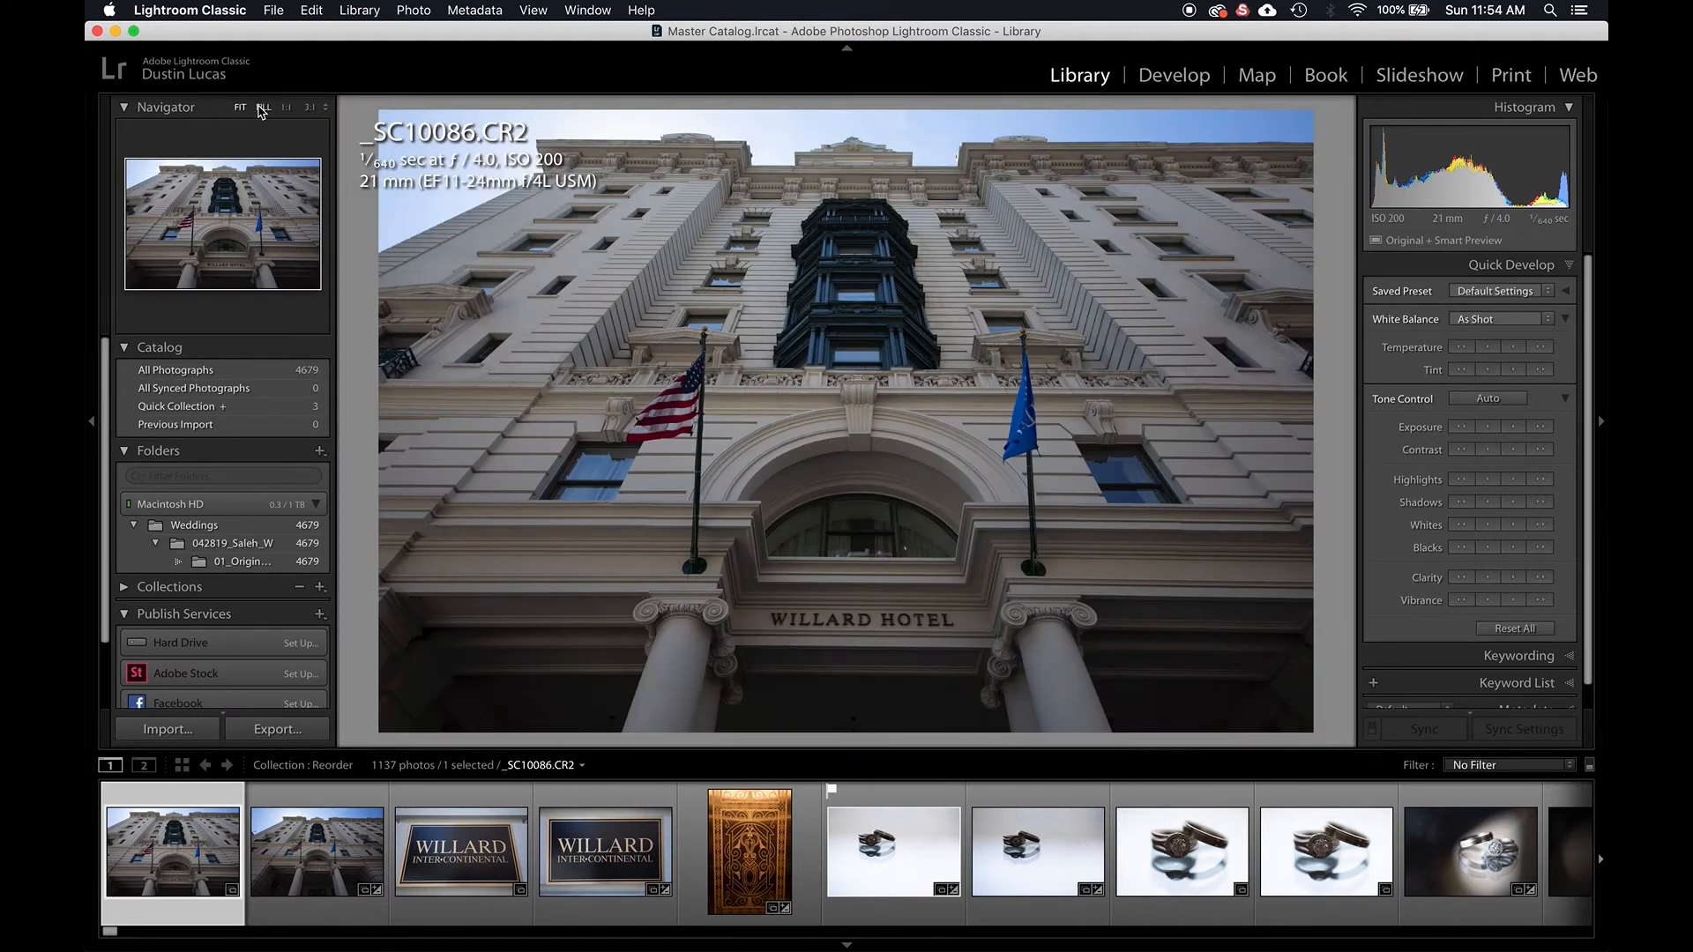
key(z)
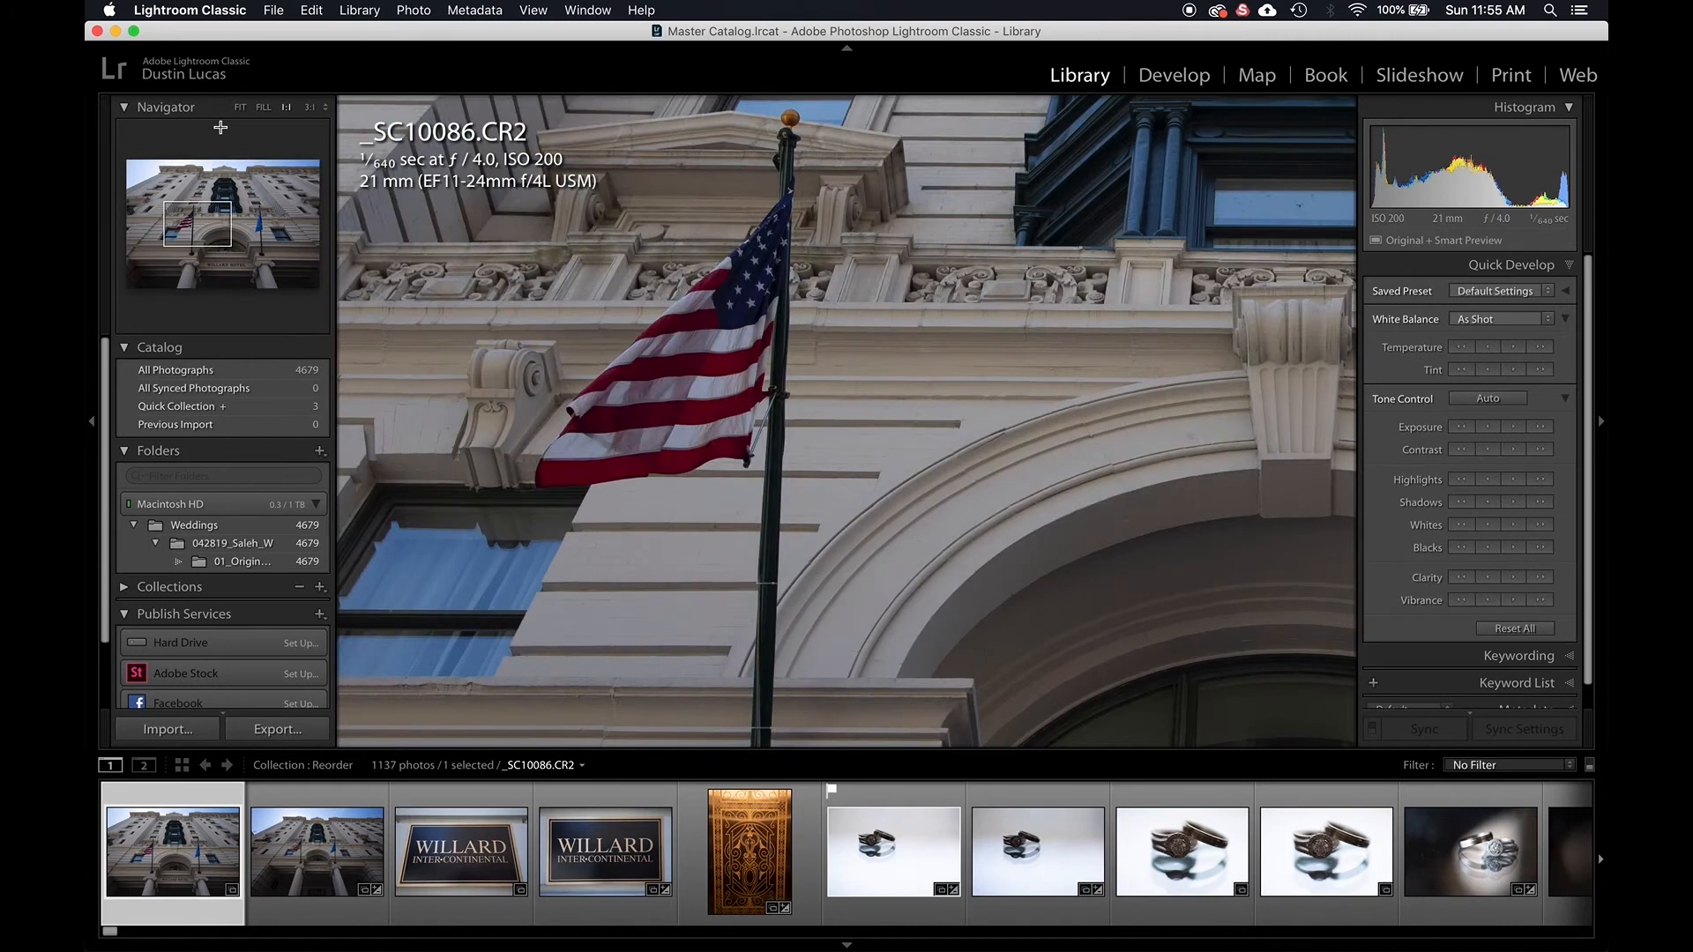
Toggle the hotel facade photo repeatedly between 1:1 and Fill zoom.
key(z)
key(z)
key(z)
key(z)
key(z)
key(z)
key(z)
key(z)
key(z)
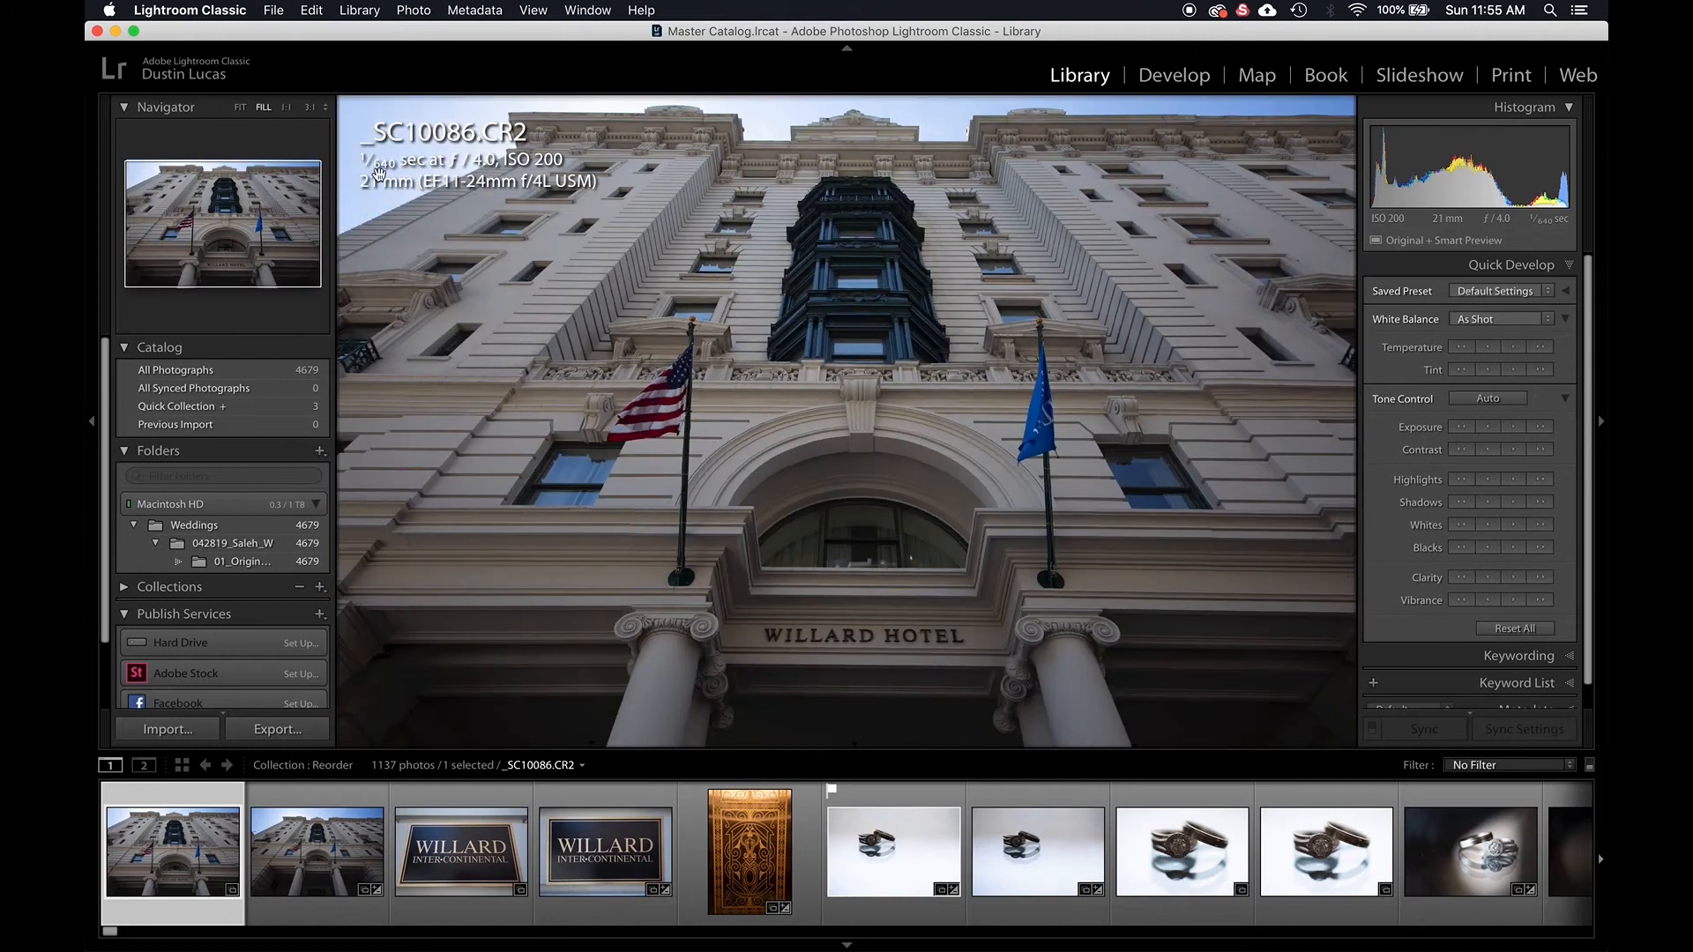
Set the zoom to Fit and toggle the hotel facade photo between Fit and 1:1.
click(239, 108)
key(z)
key(z)
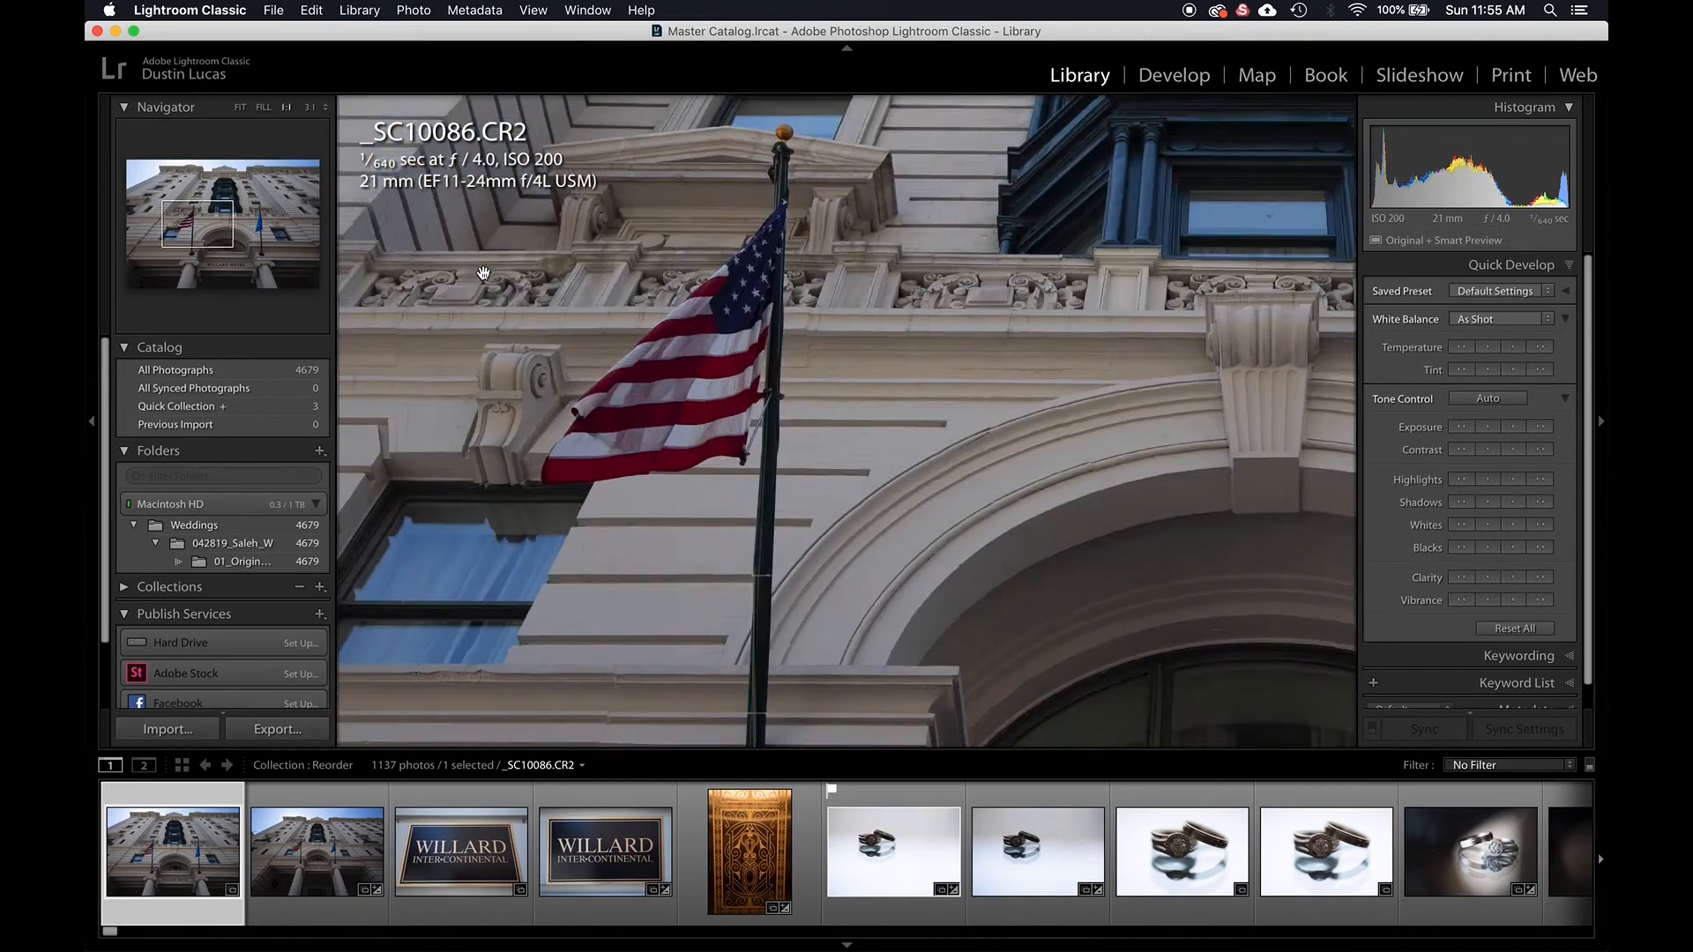
key(z)
key(z)
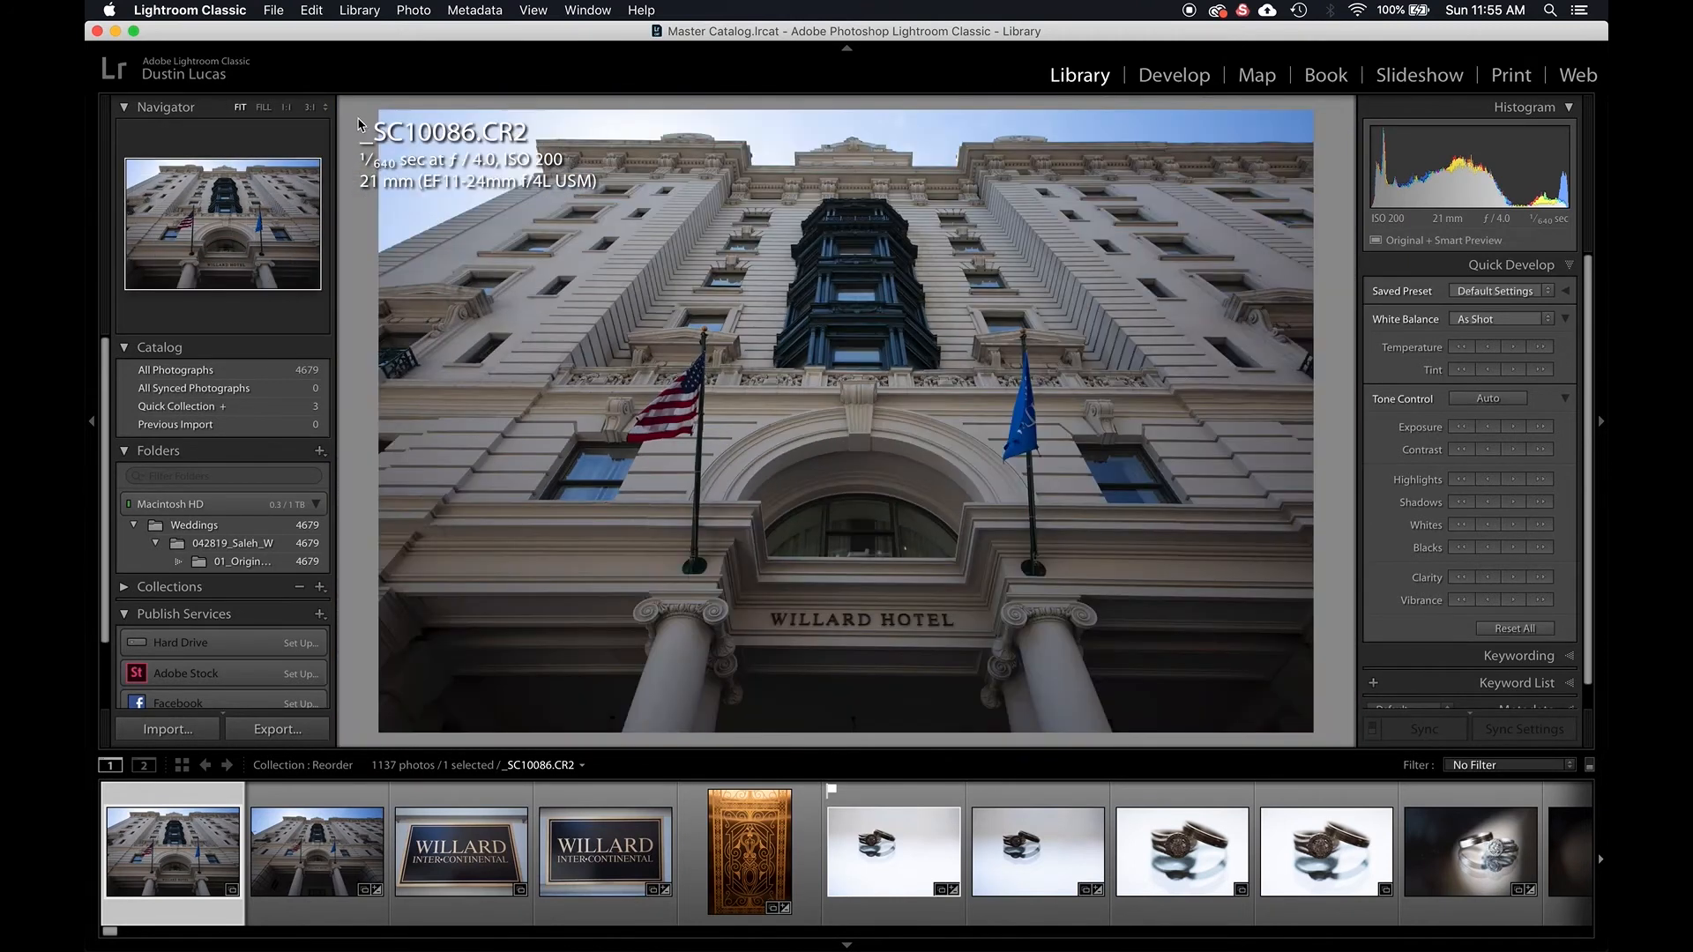
Choose 1:2 as the custom zoom ratio and toggle the hotel facade photo between Fit and 1:2.
click(325, 107)
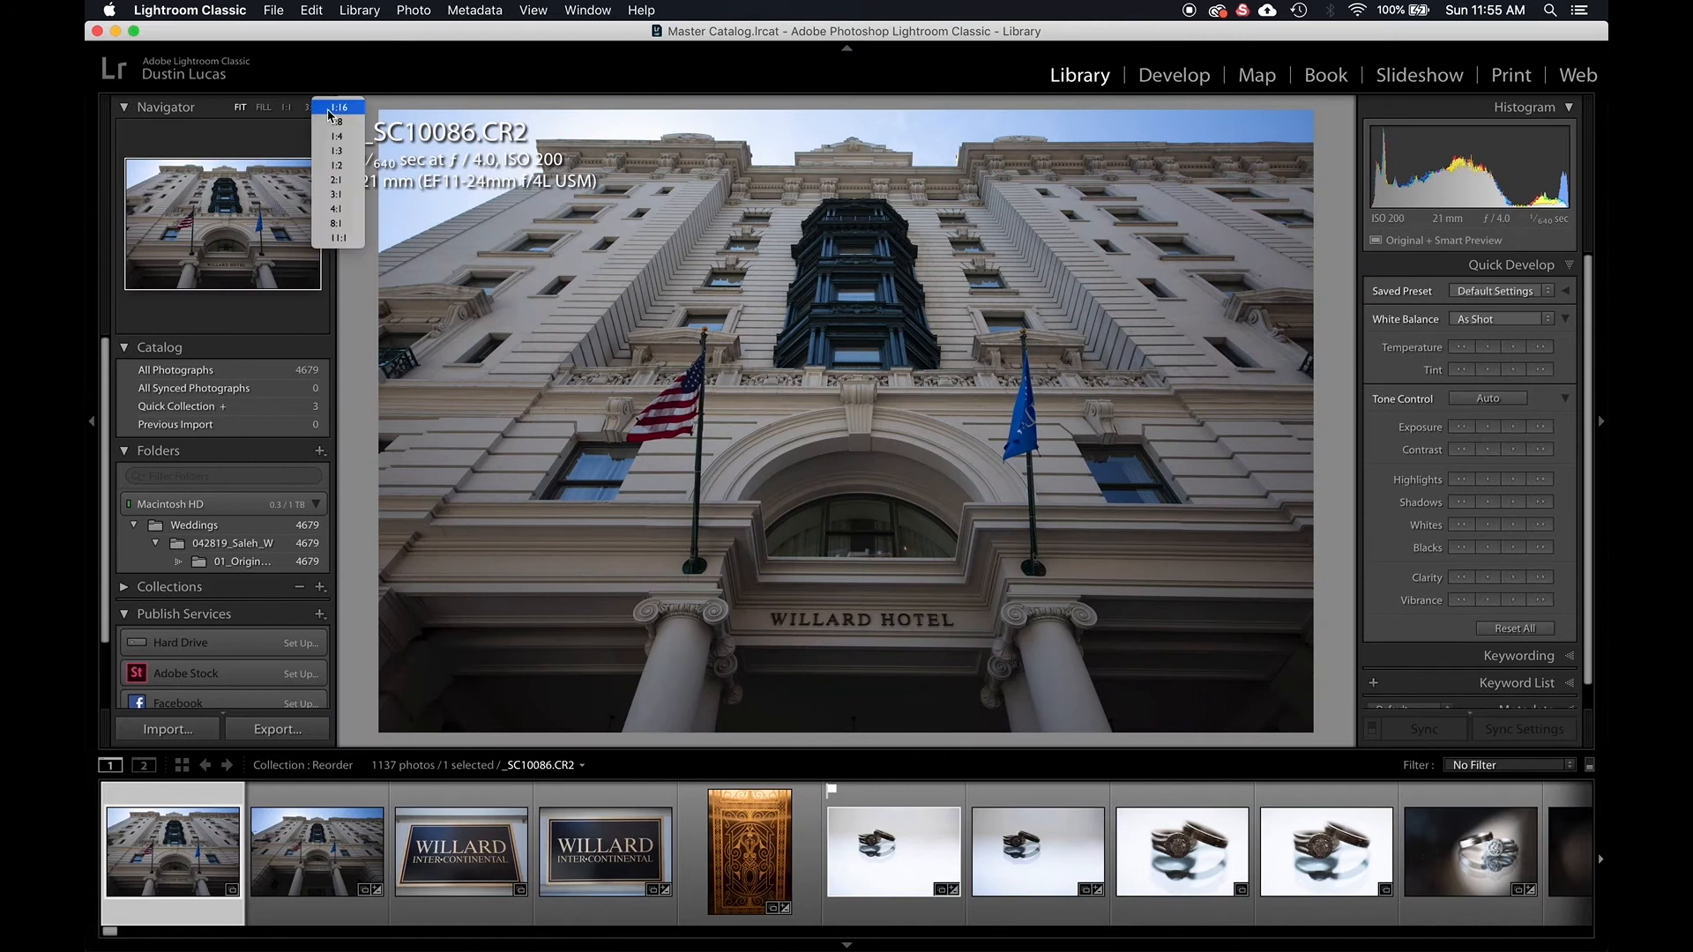
click(337, 165)
key(z)
key(z)
key(z)
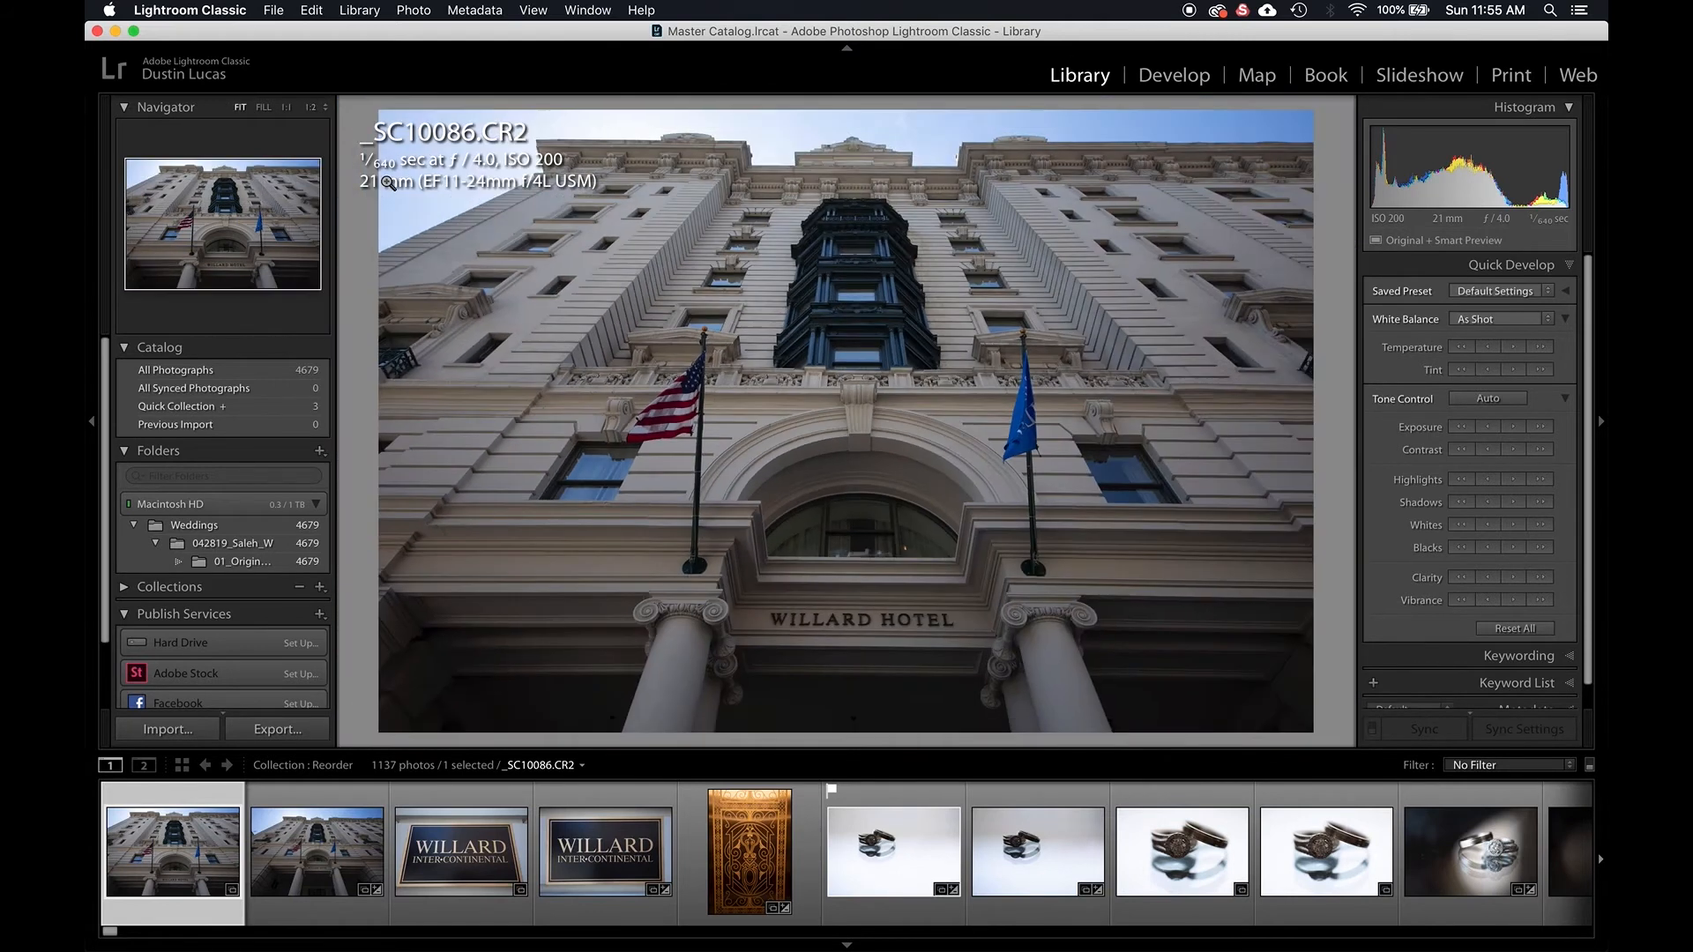
key(z)
key(z)
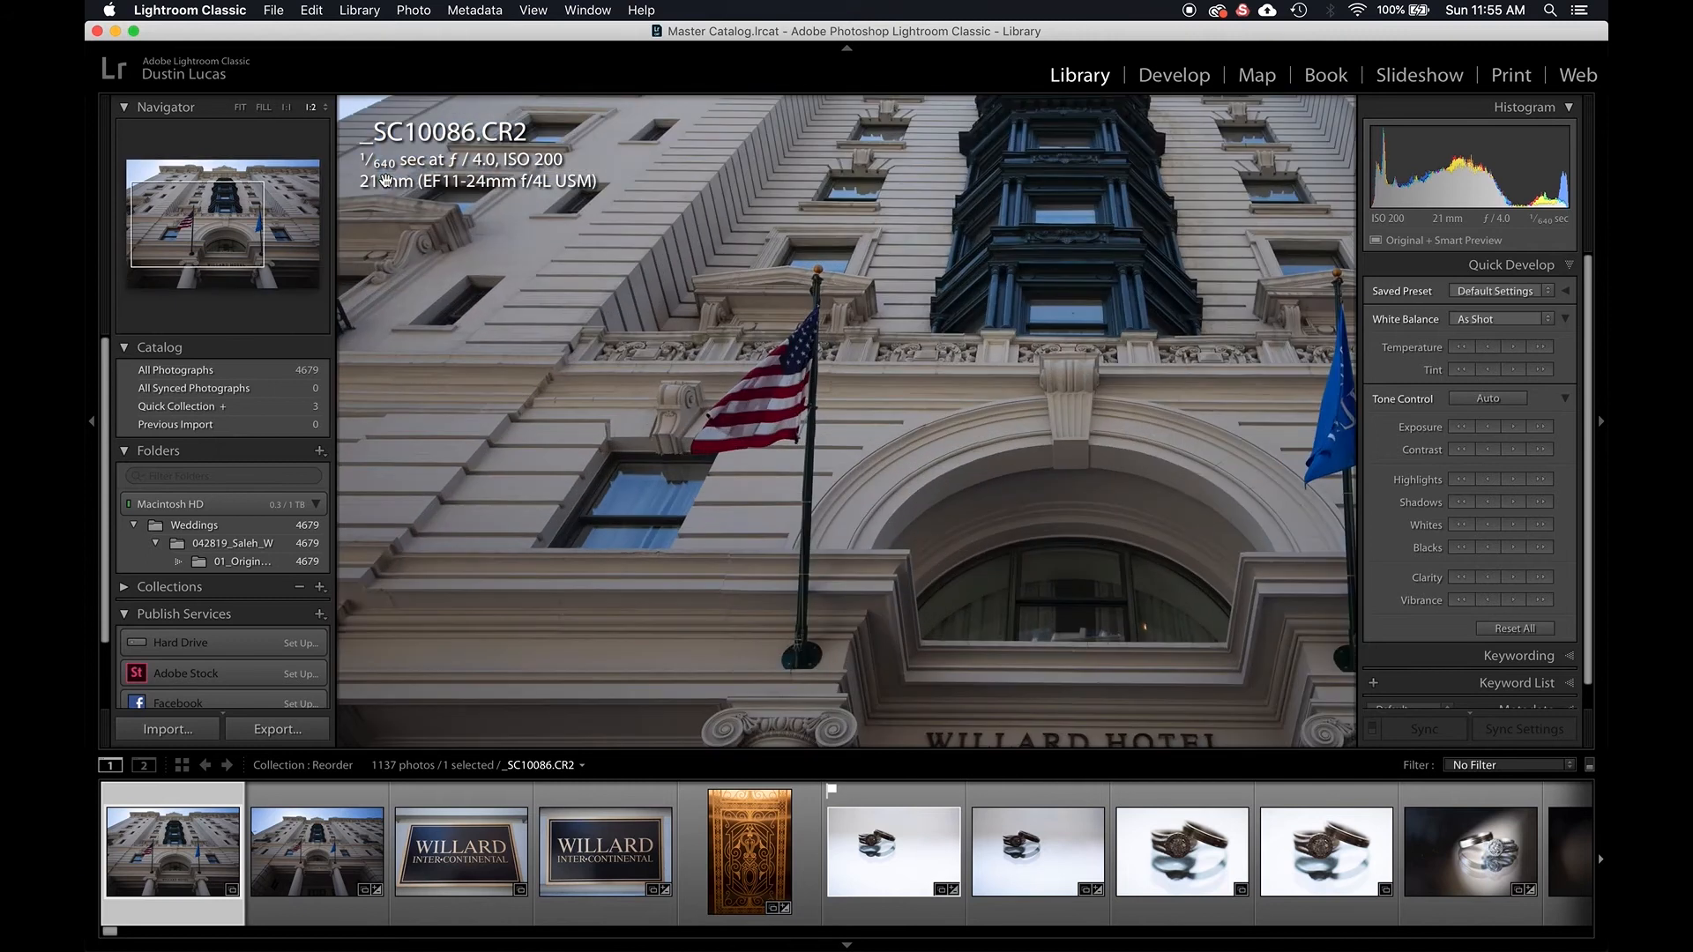
key(z)
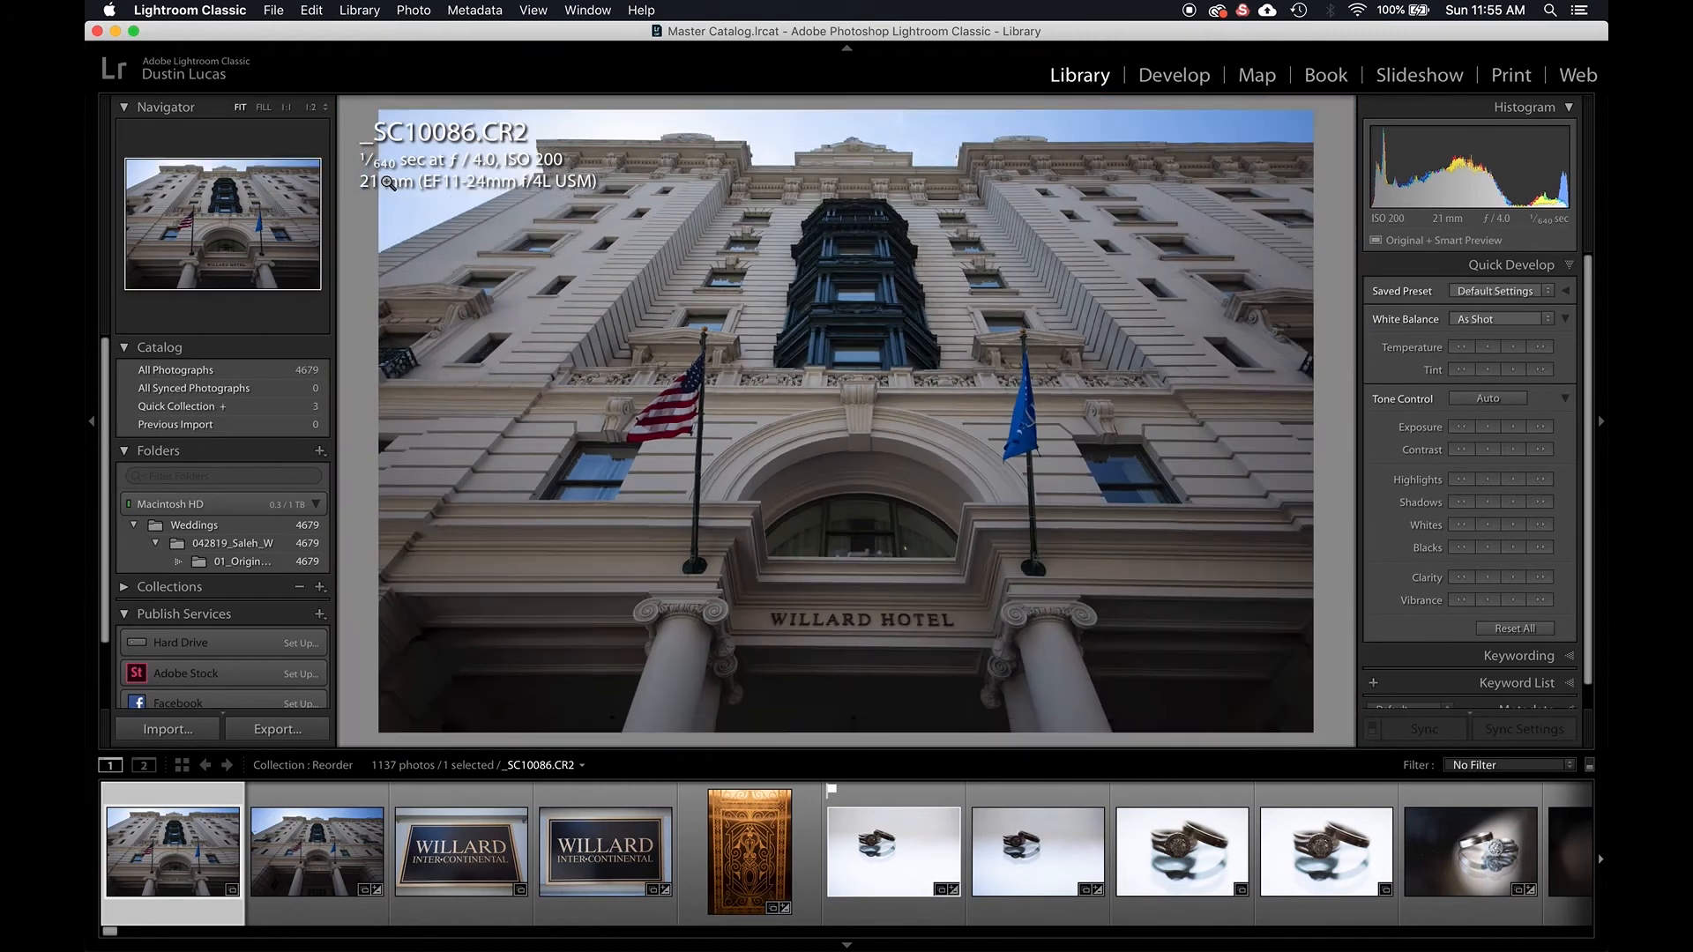
Set the zoom to 1:1 and zoom out and in on the American flag, ending at Fit.
click(286, 107)
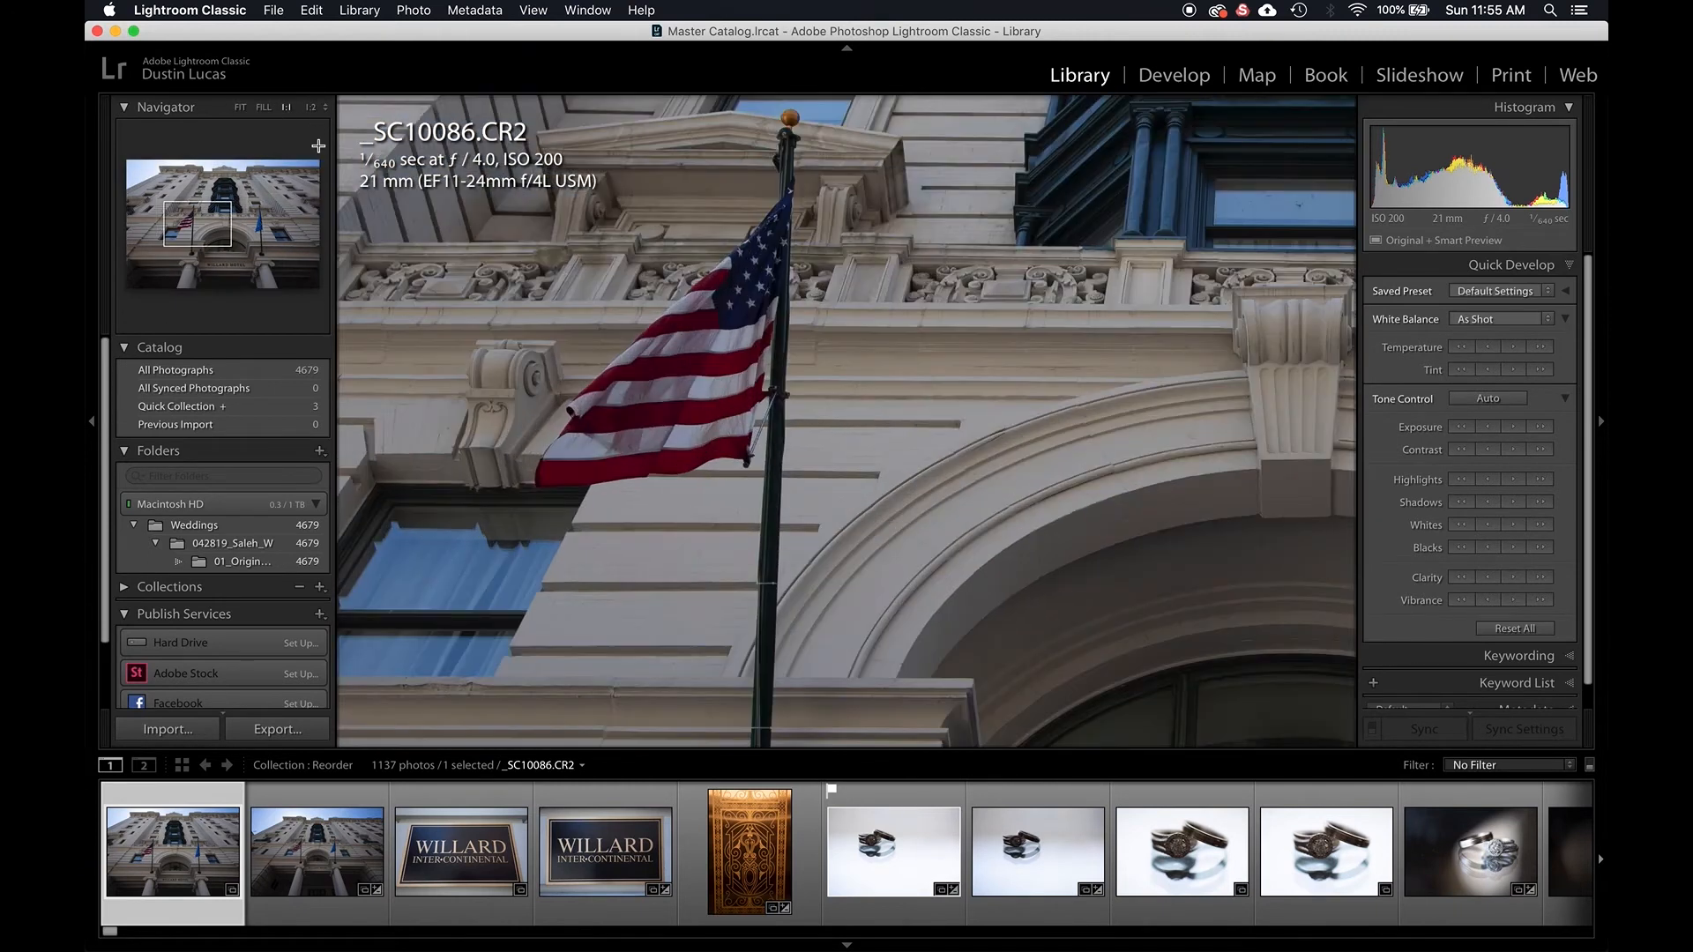
click(684, 389)
click(685, 388)
click(705, 388)
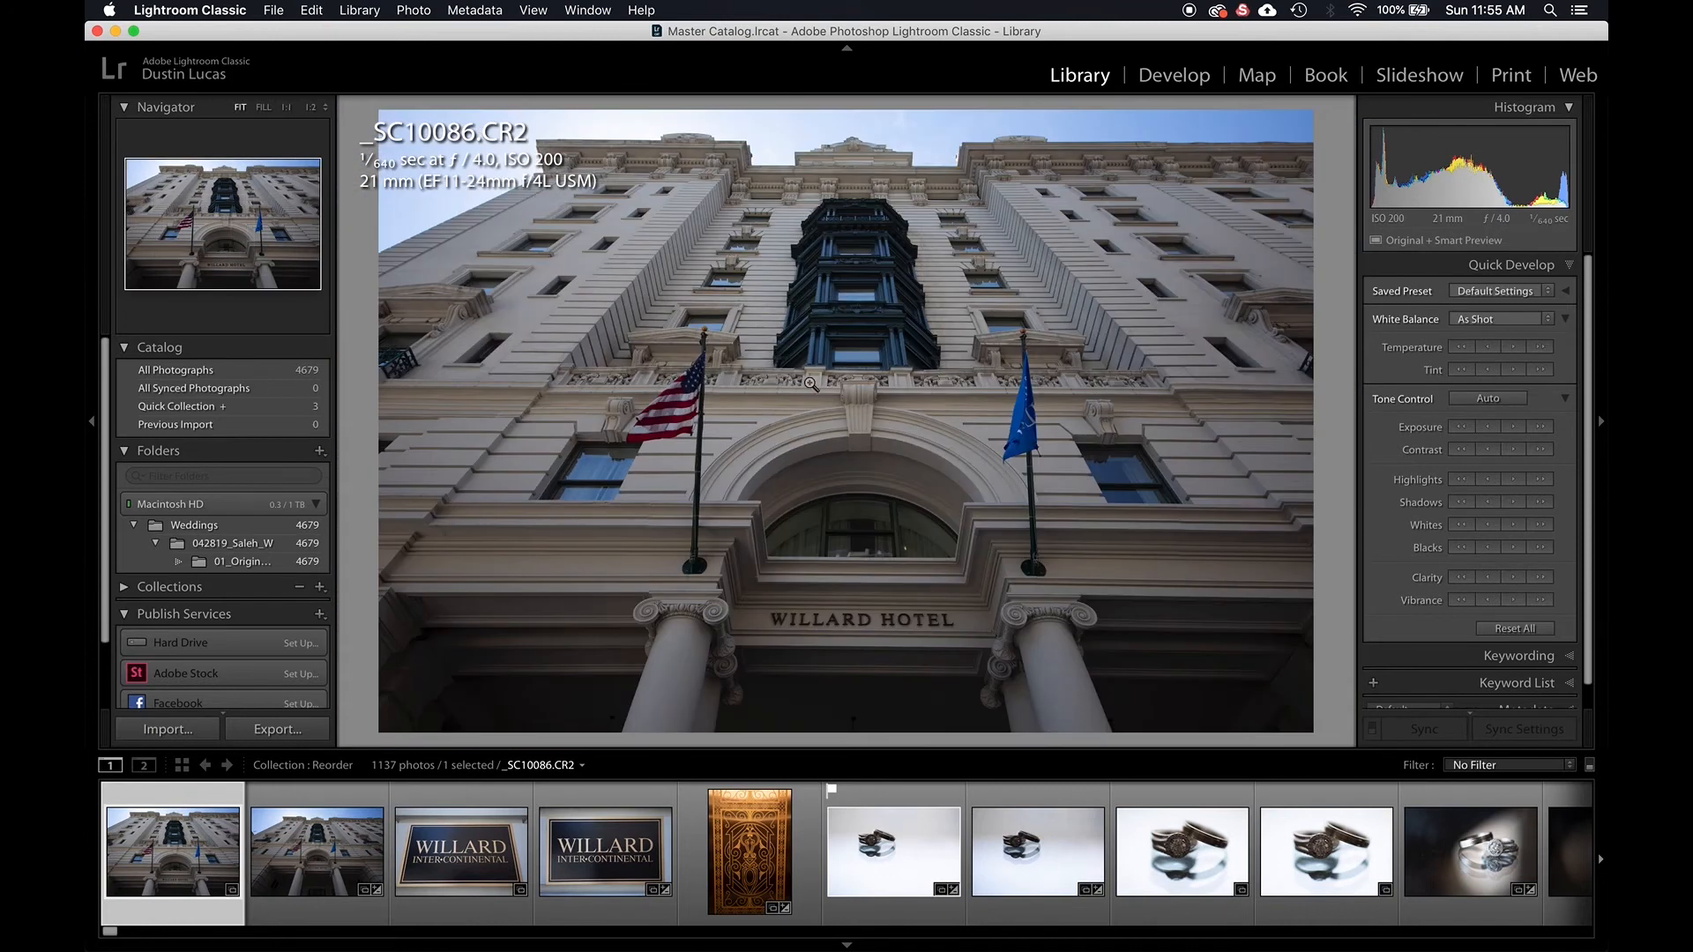
Hide all panels, turn on Lights Out and browse forward from the hotel facade to the ring photos.
key(shift+Tab)
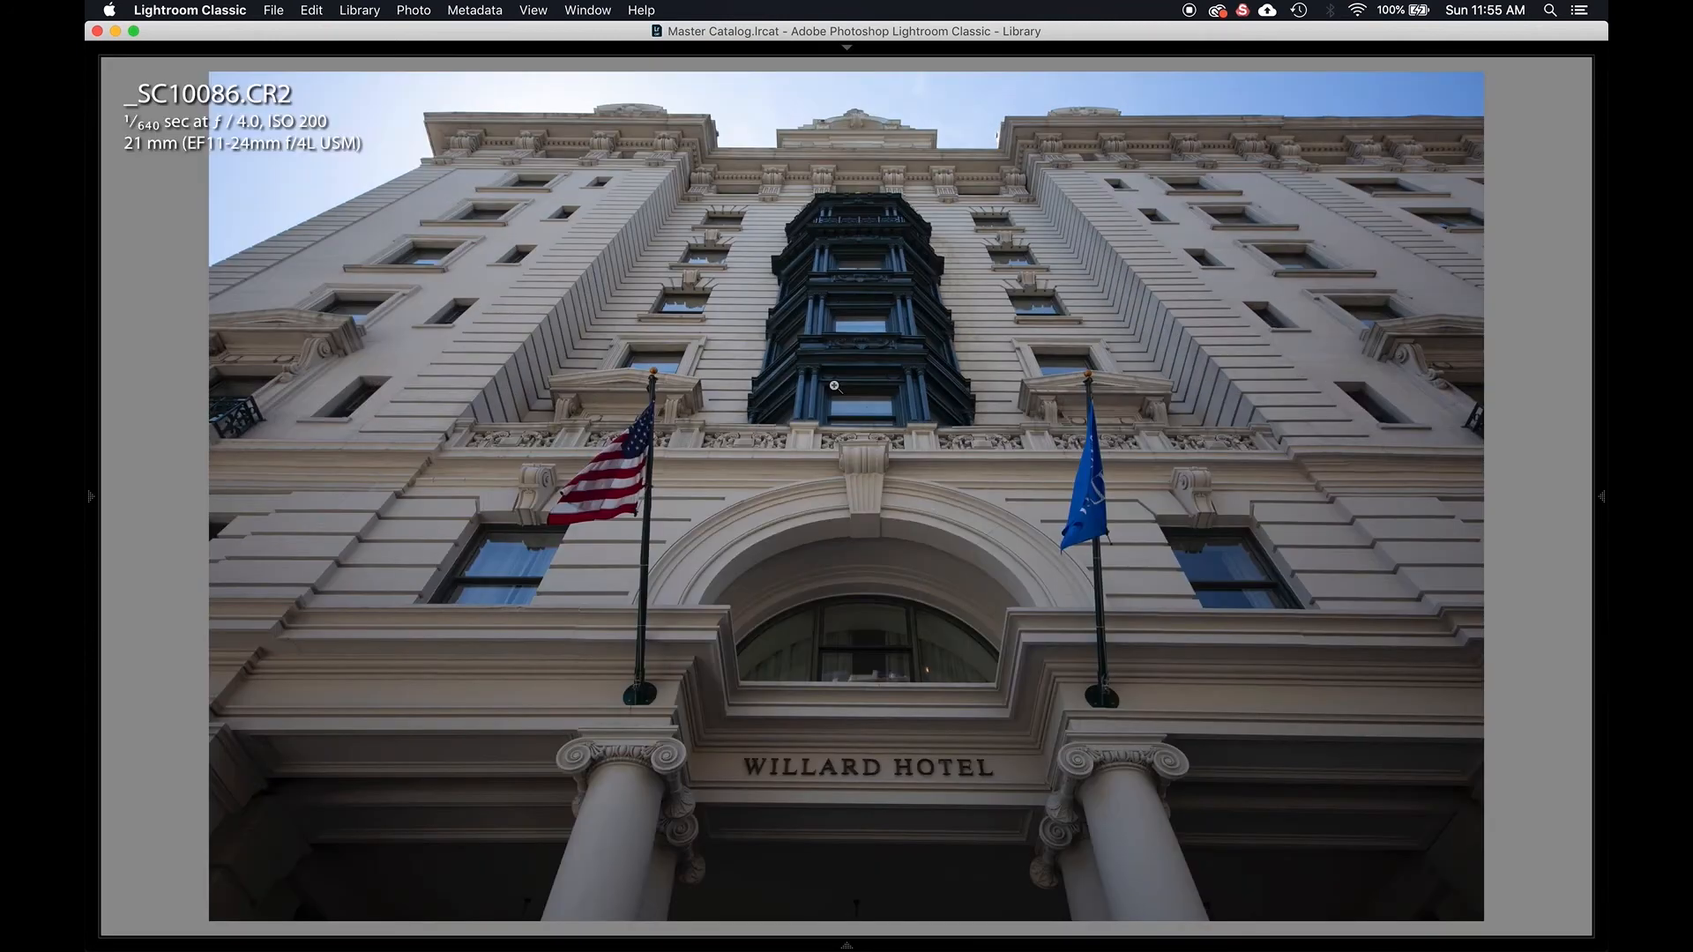
key(l)
key(l)
key(Right)
key(Right)
key(Right)
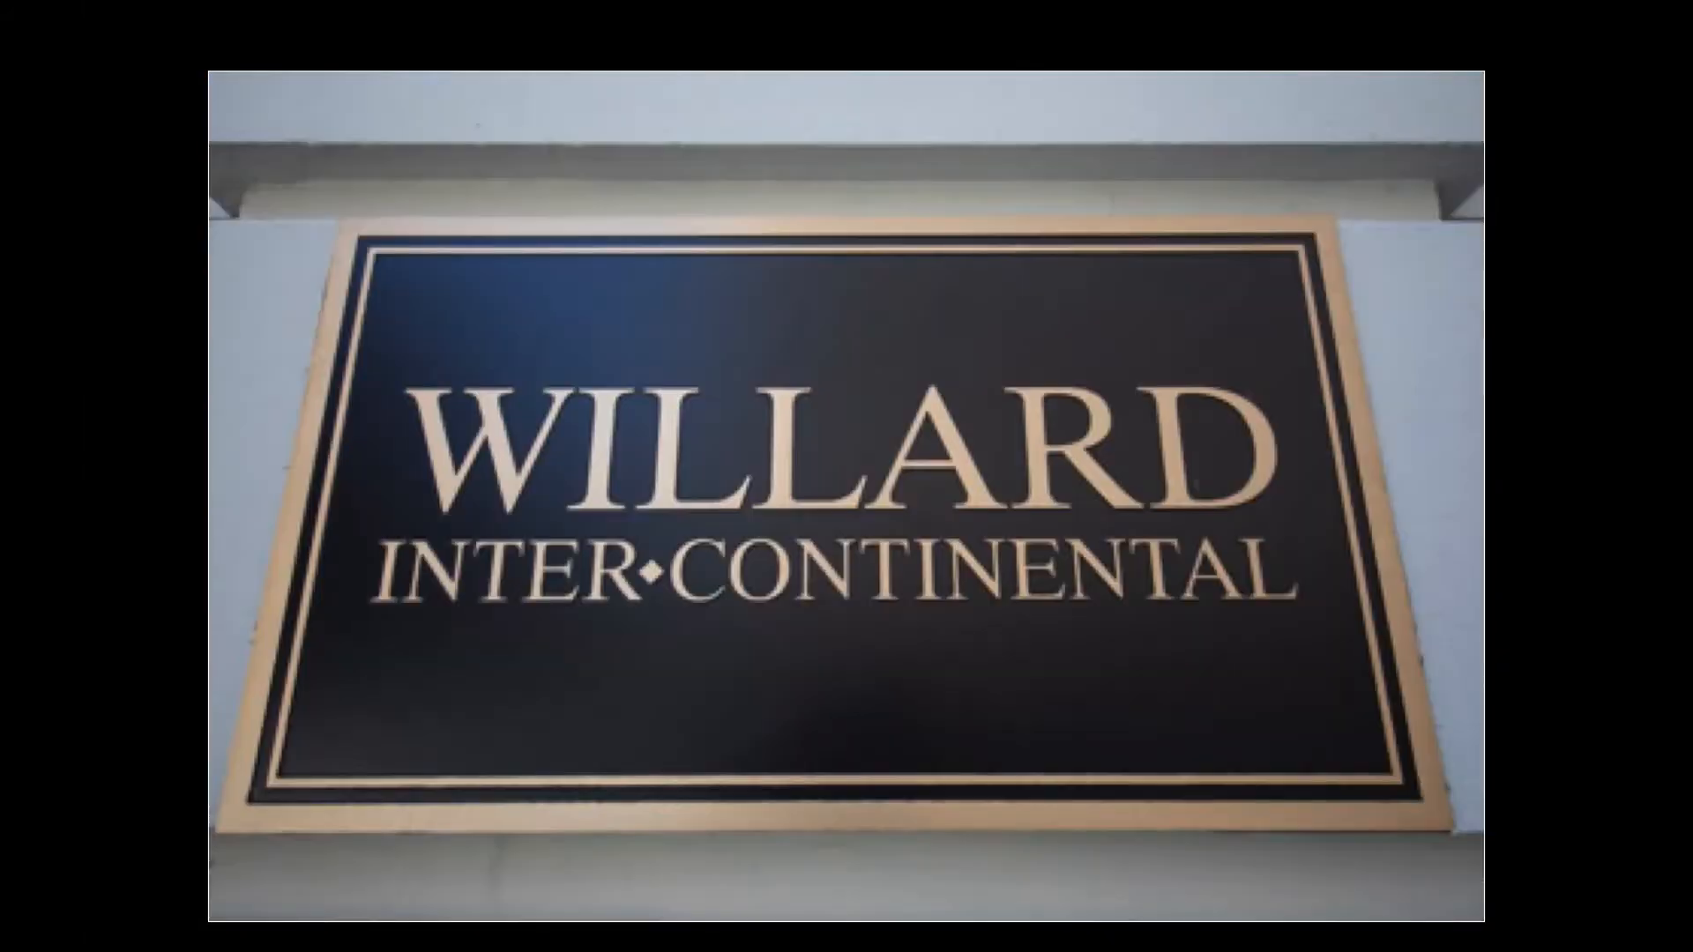
key(Right)
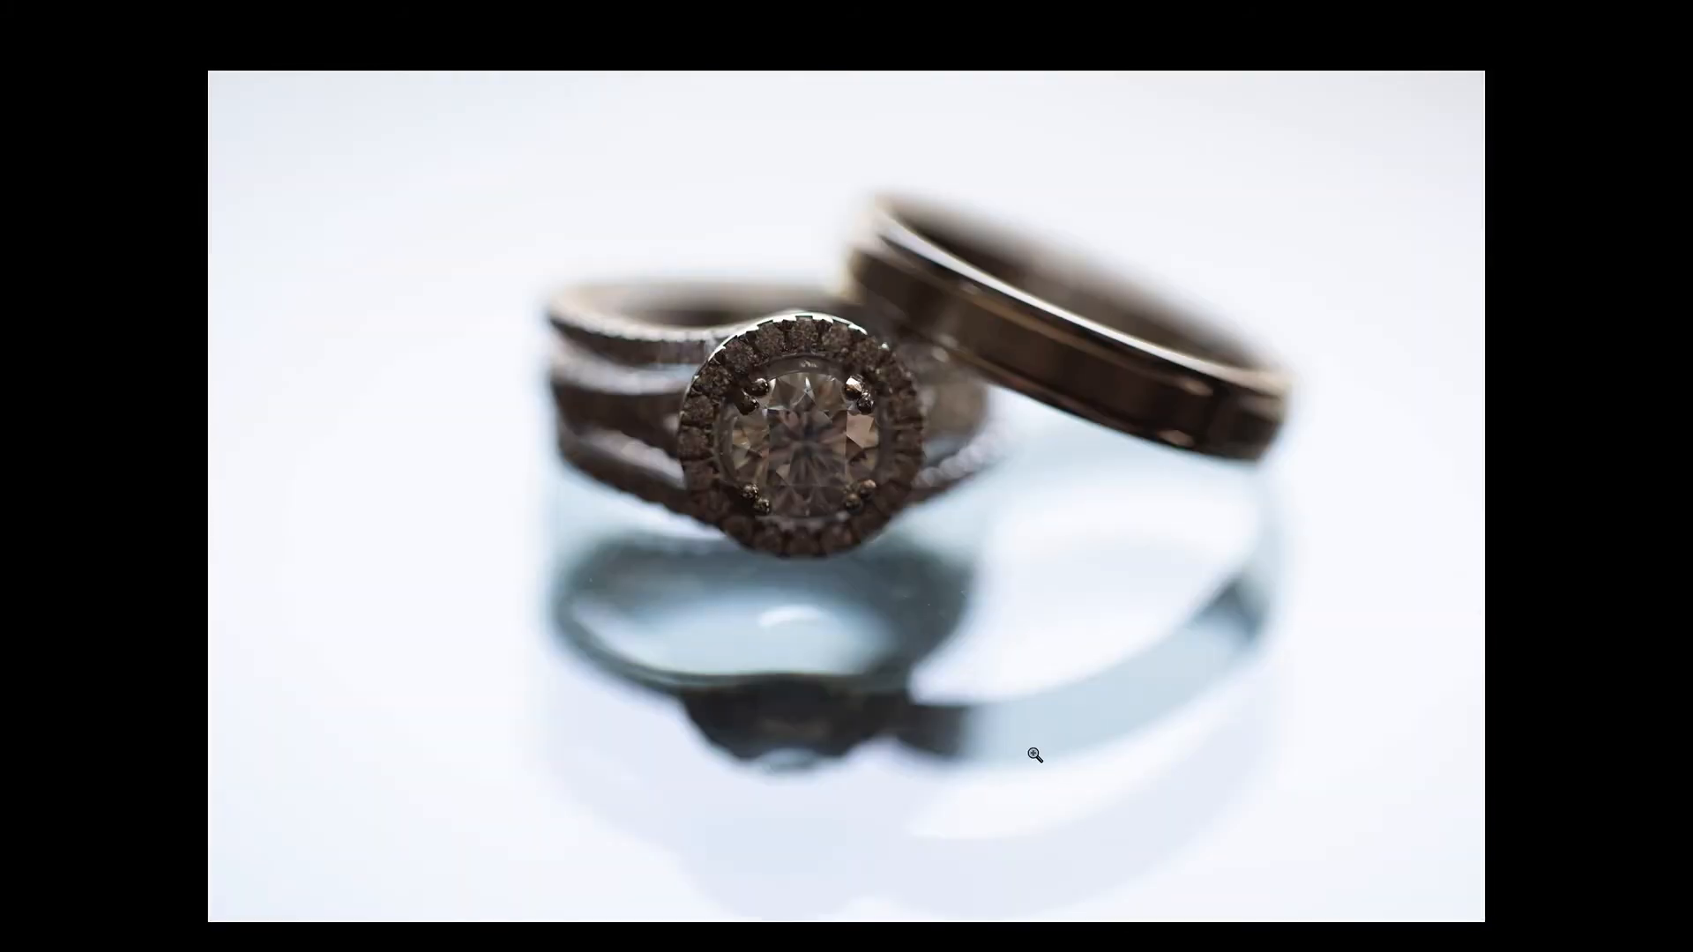
Zoom in to 1:1 on the diamond of the ring.
click(785, 456)
click(784, 456)
click(785, 456)
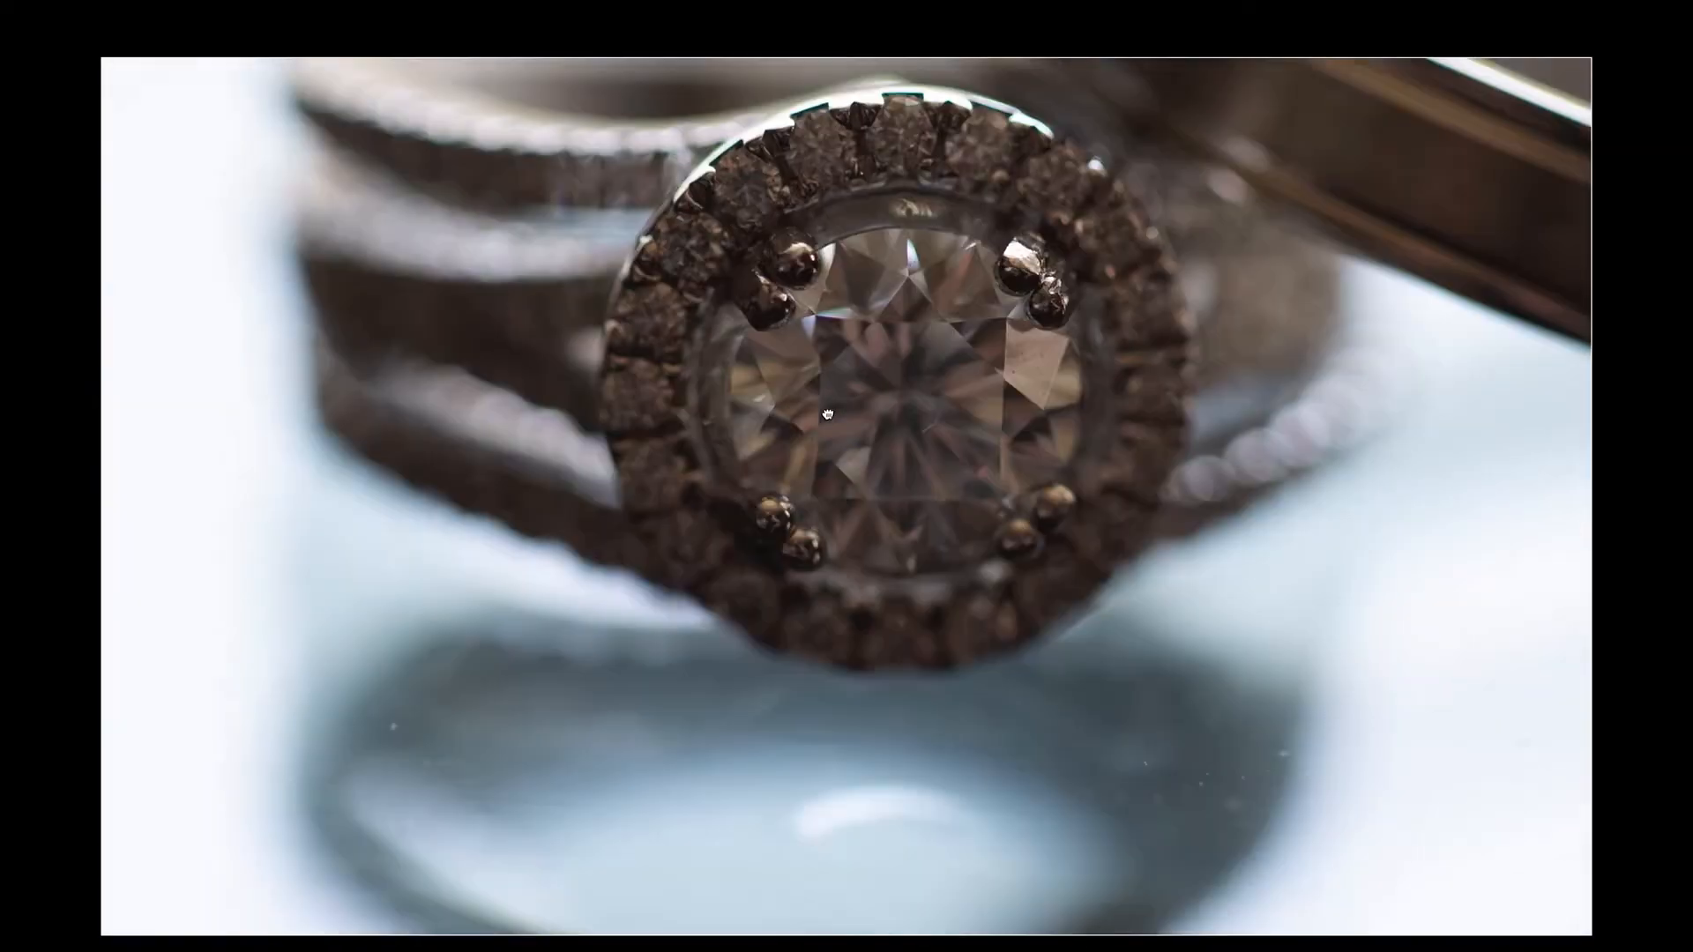
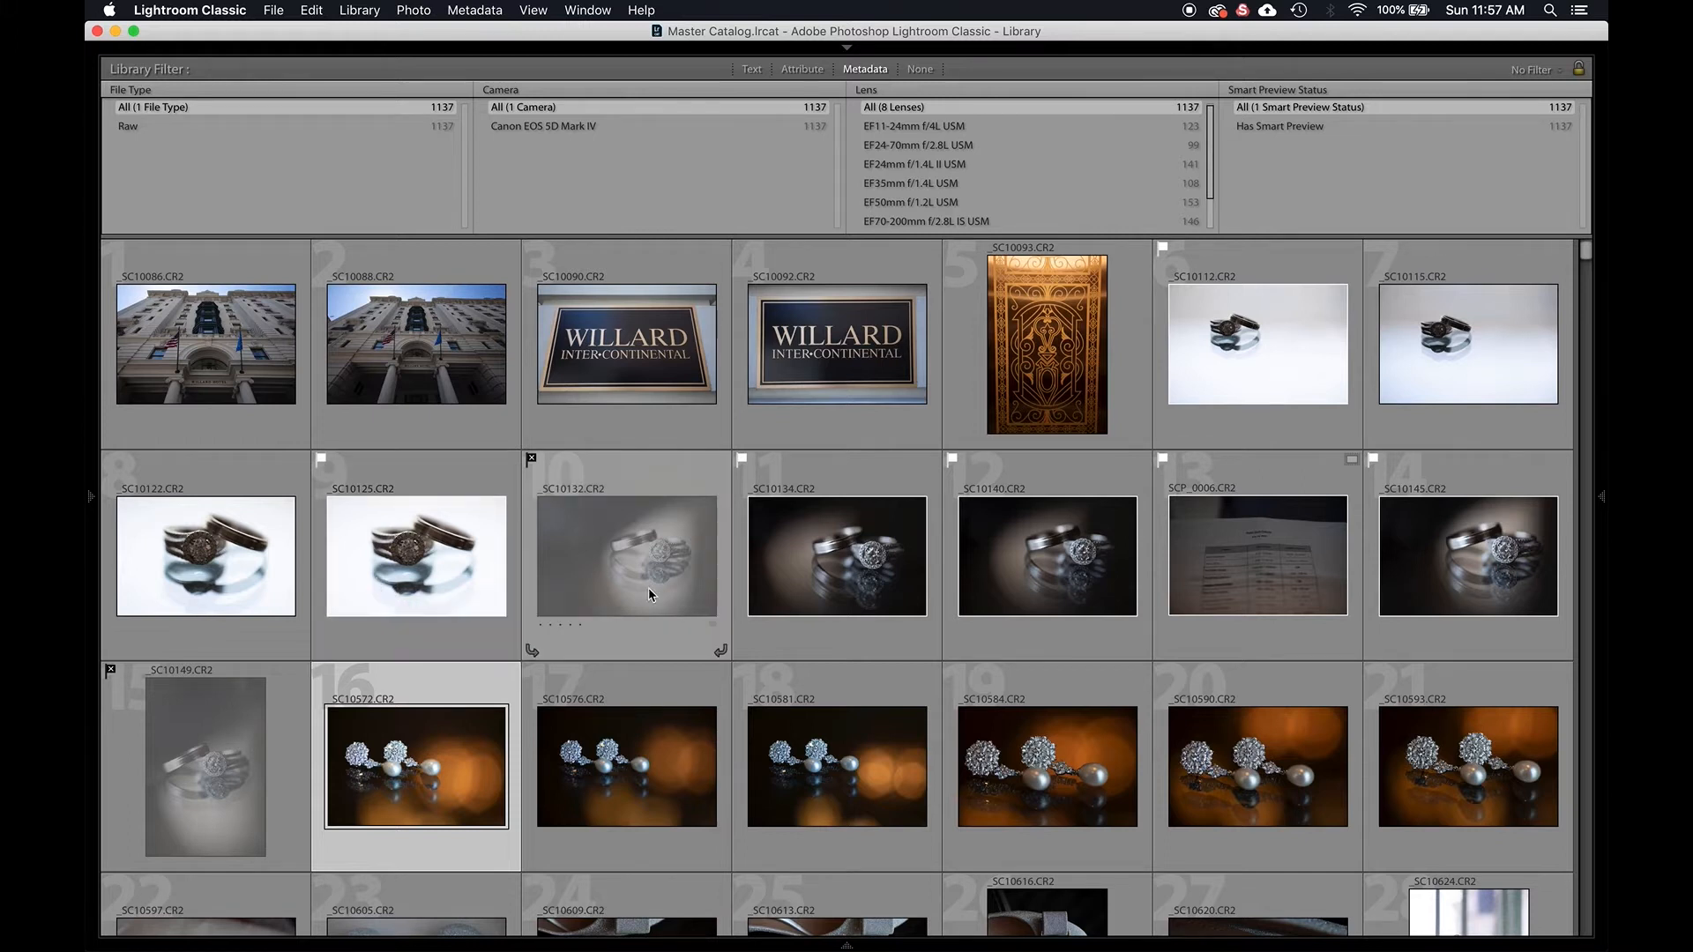
View earring photo _SC10576.CR2 at Fit and flag it, _SC10581.CR2, _SC10584.CR2 and _SC10590.CR2 as picks.
key(z)
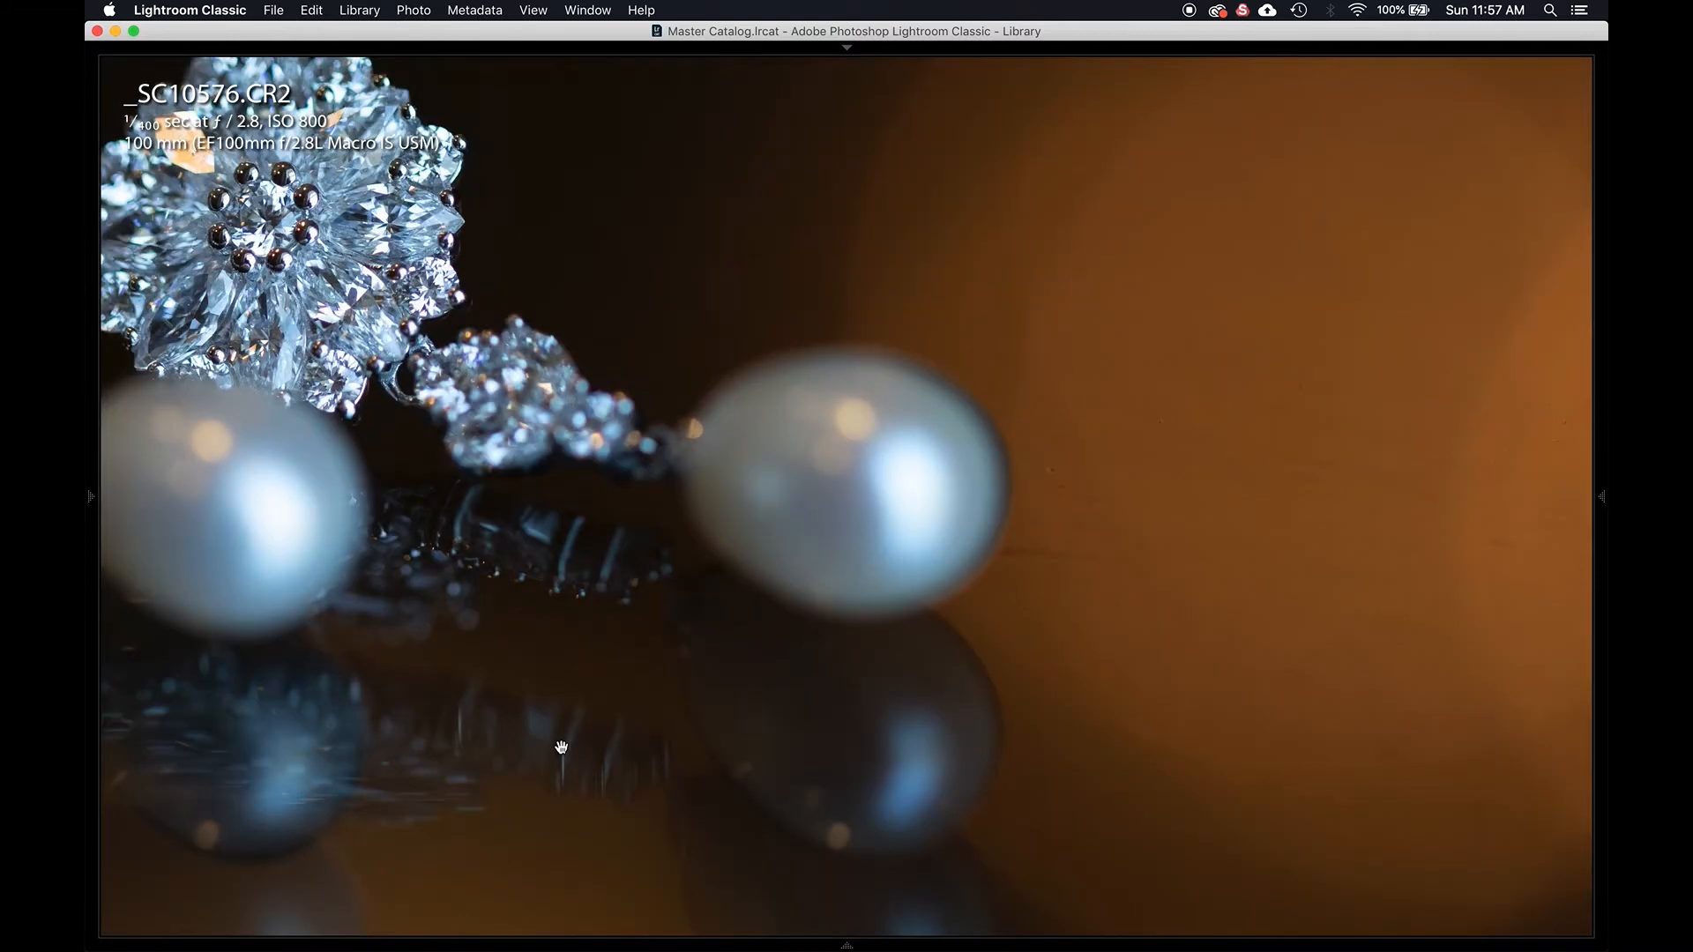
click(536, 565)
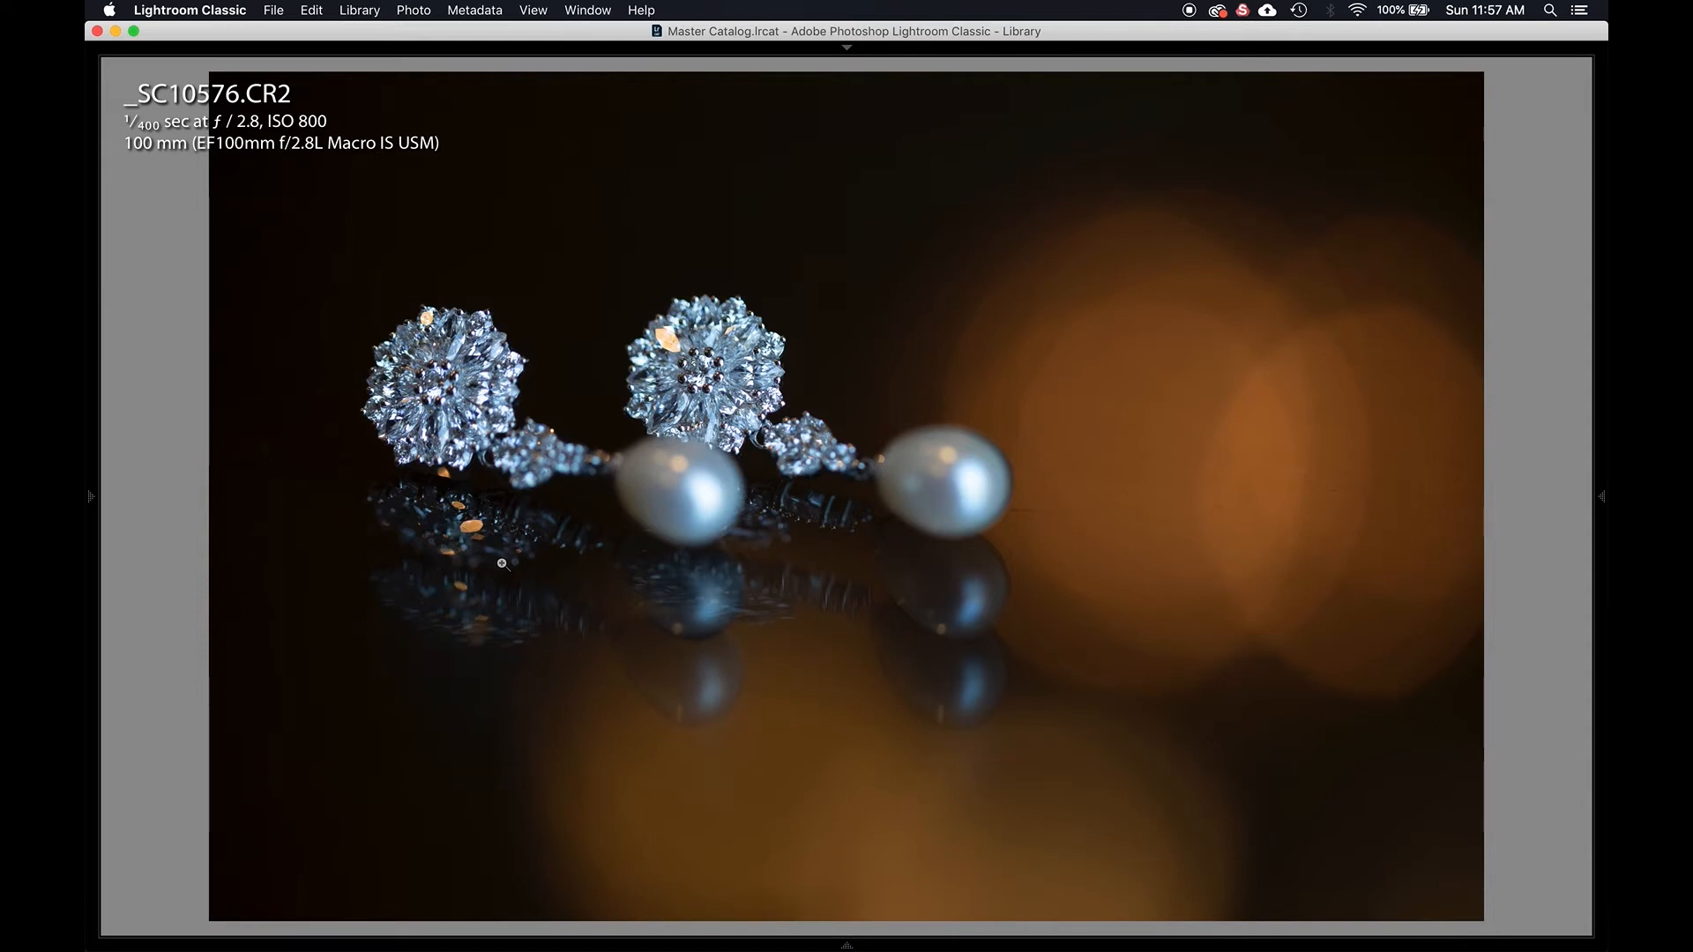
key(p)
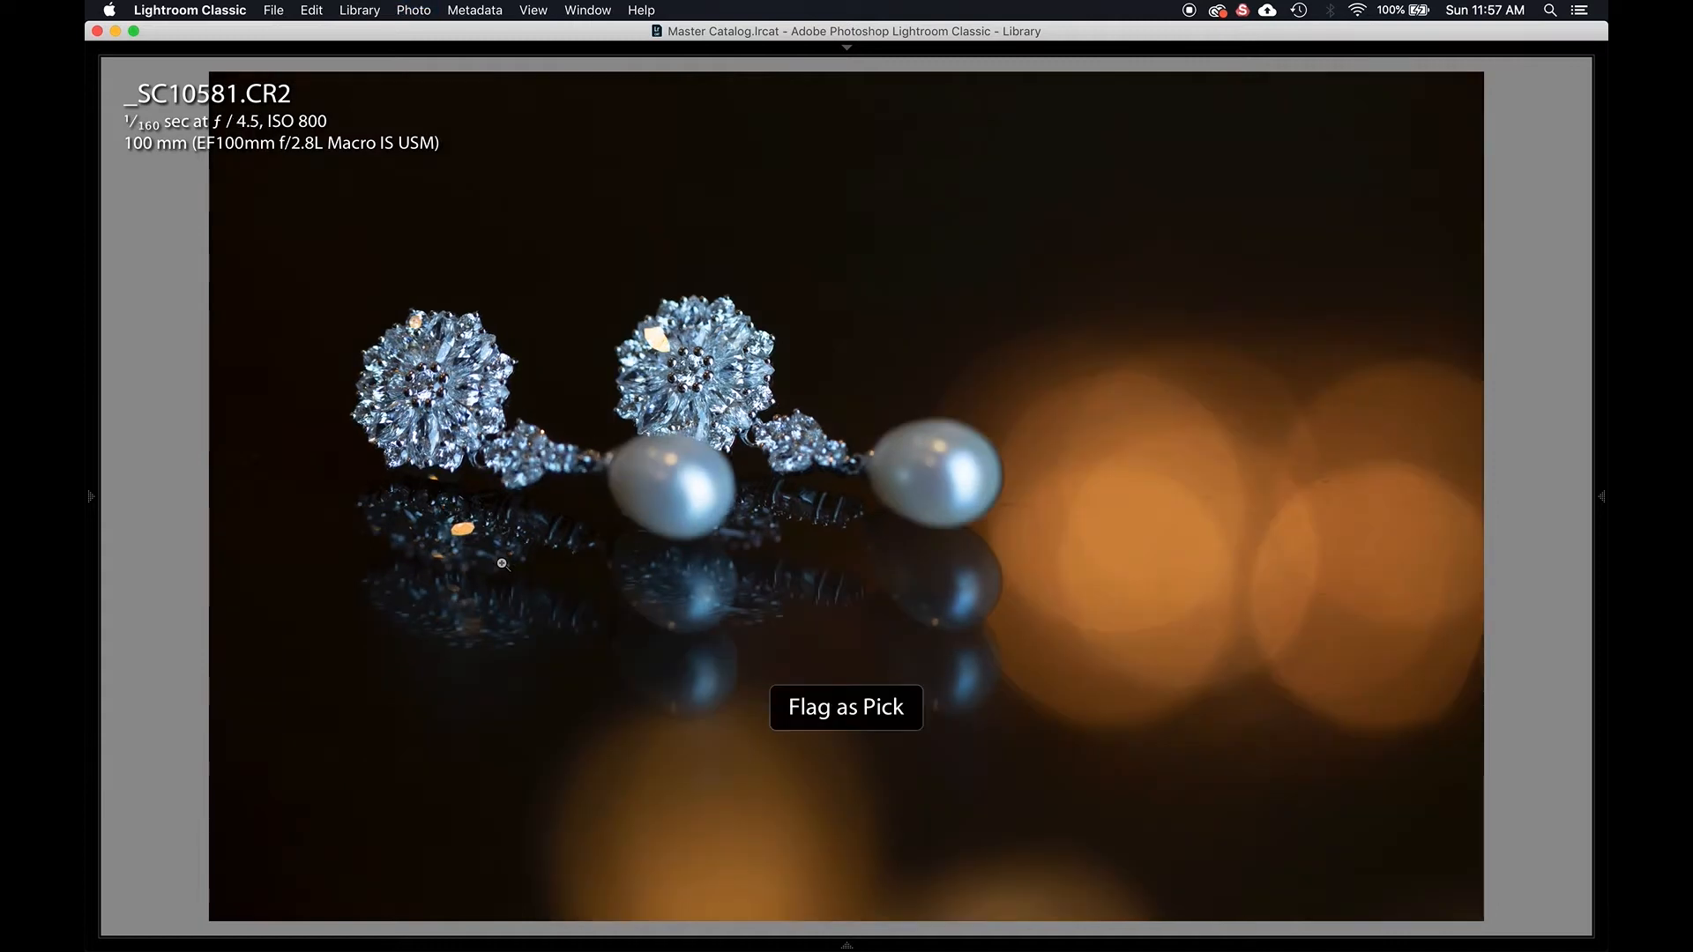
key(p)
key(p)
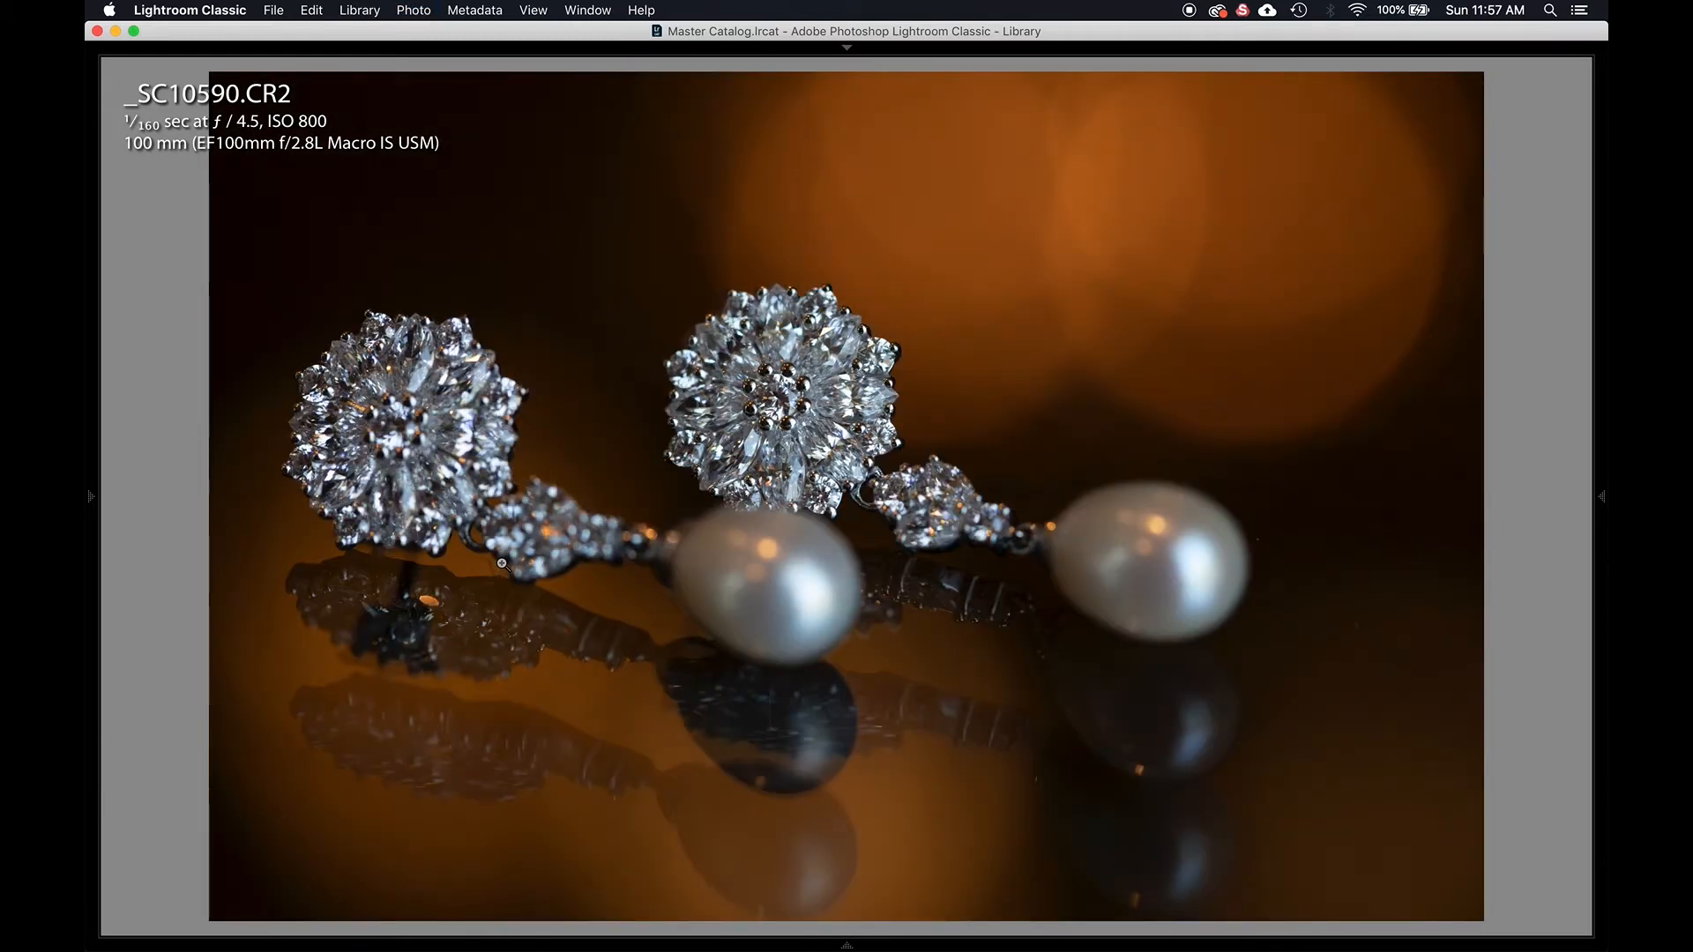
key(p)
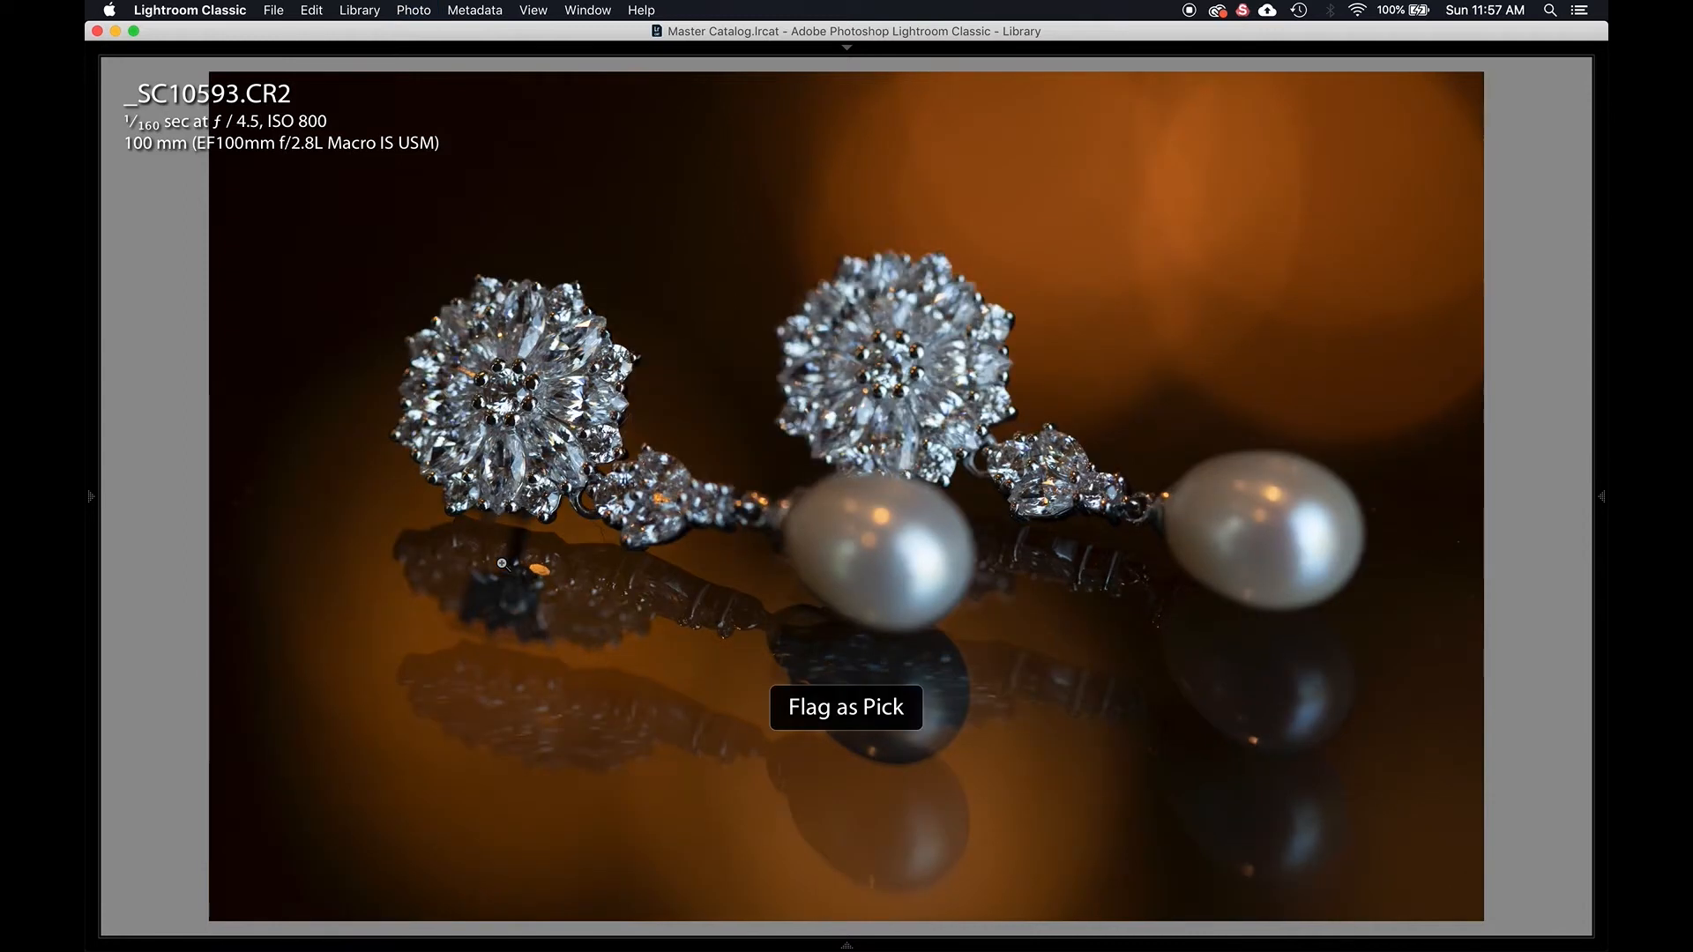
Flag _SC10593.CR2 as a pick, trying out removing and reapplying its flag.
key(p)
key(u)
key(p)
key(u)
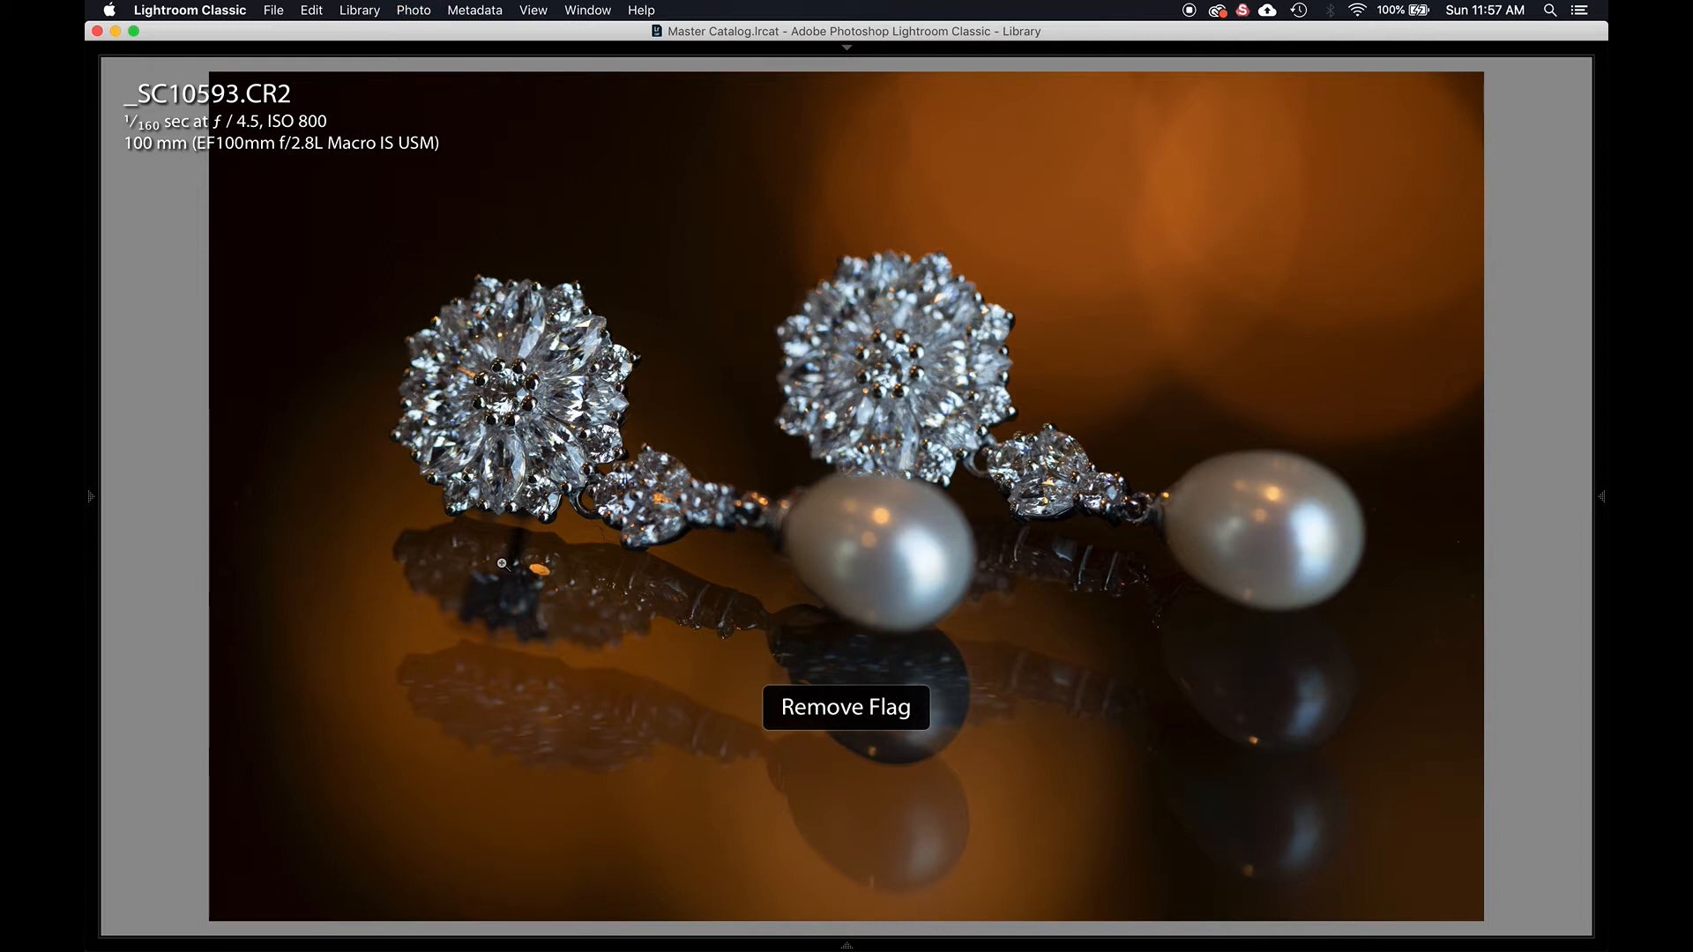
key(p)
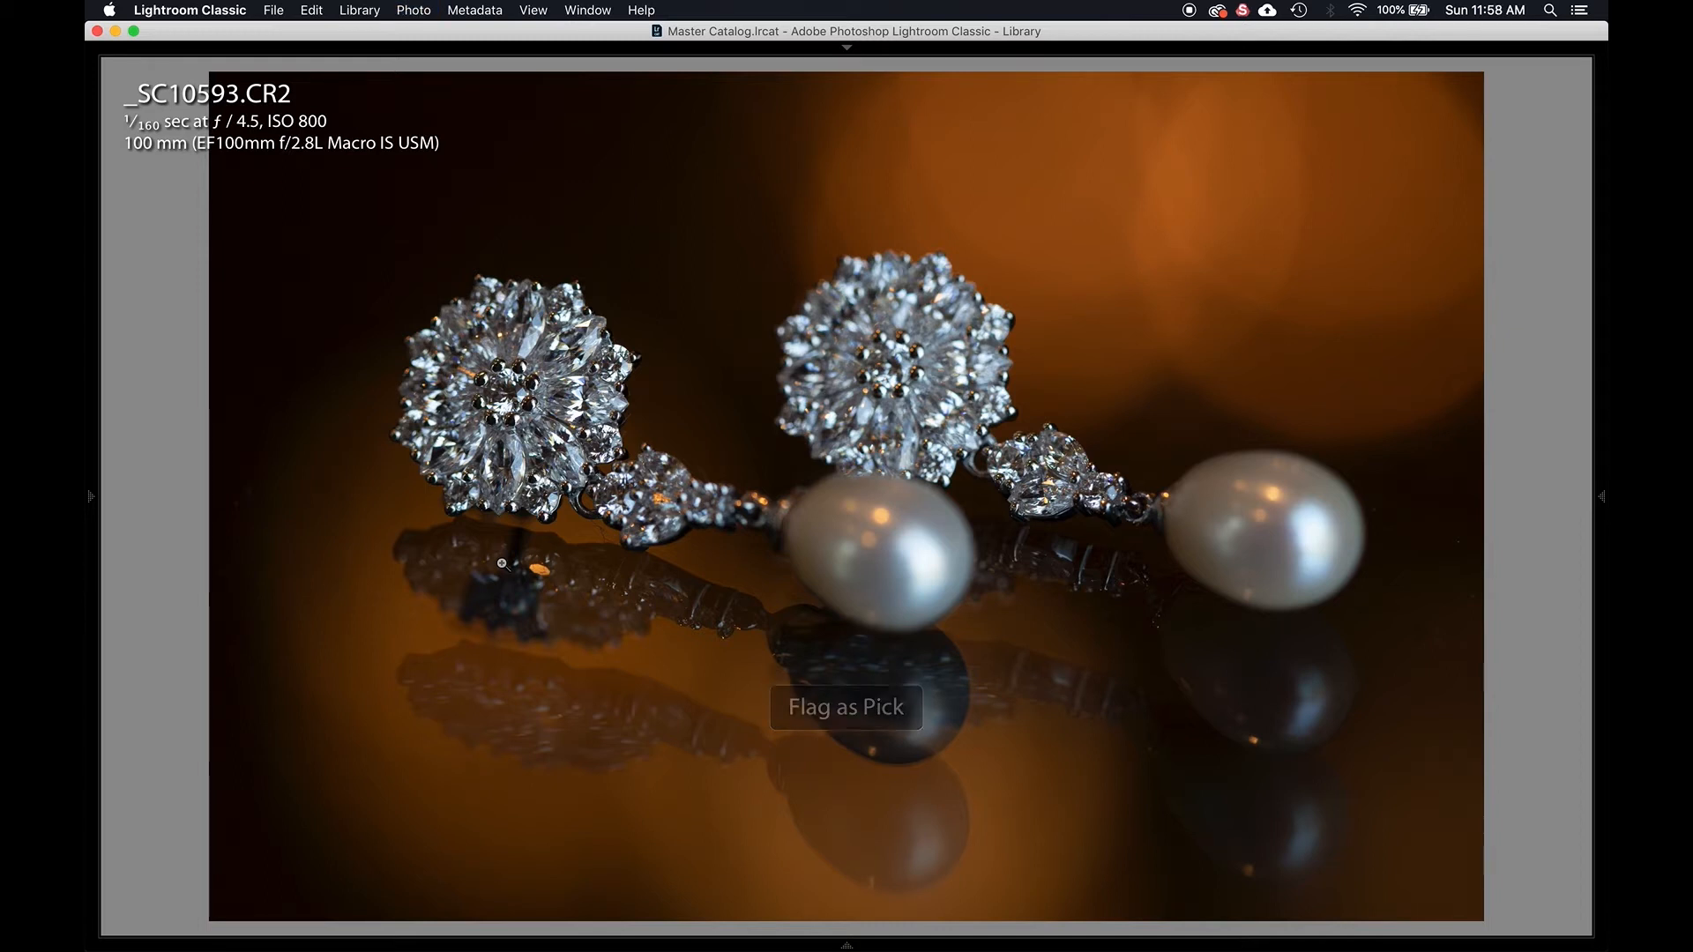
Return to the grid and try adding and removing the pick flag on _SC10593.CR2, leaving the photo unflagged.
key(g)
key(u)
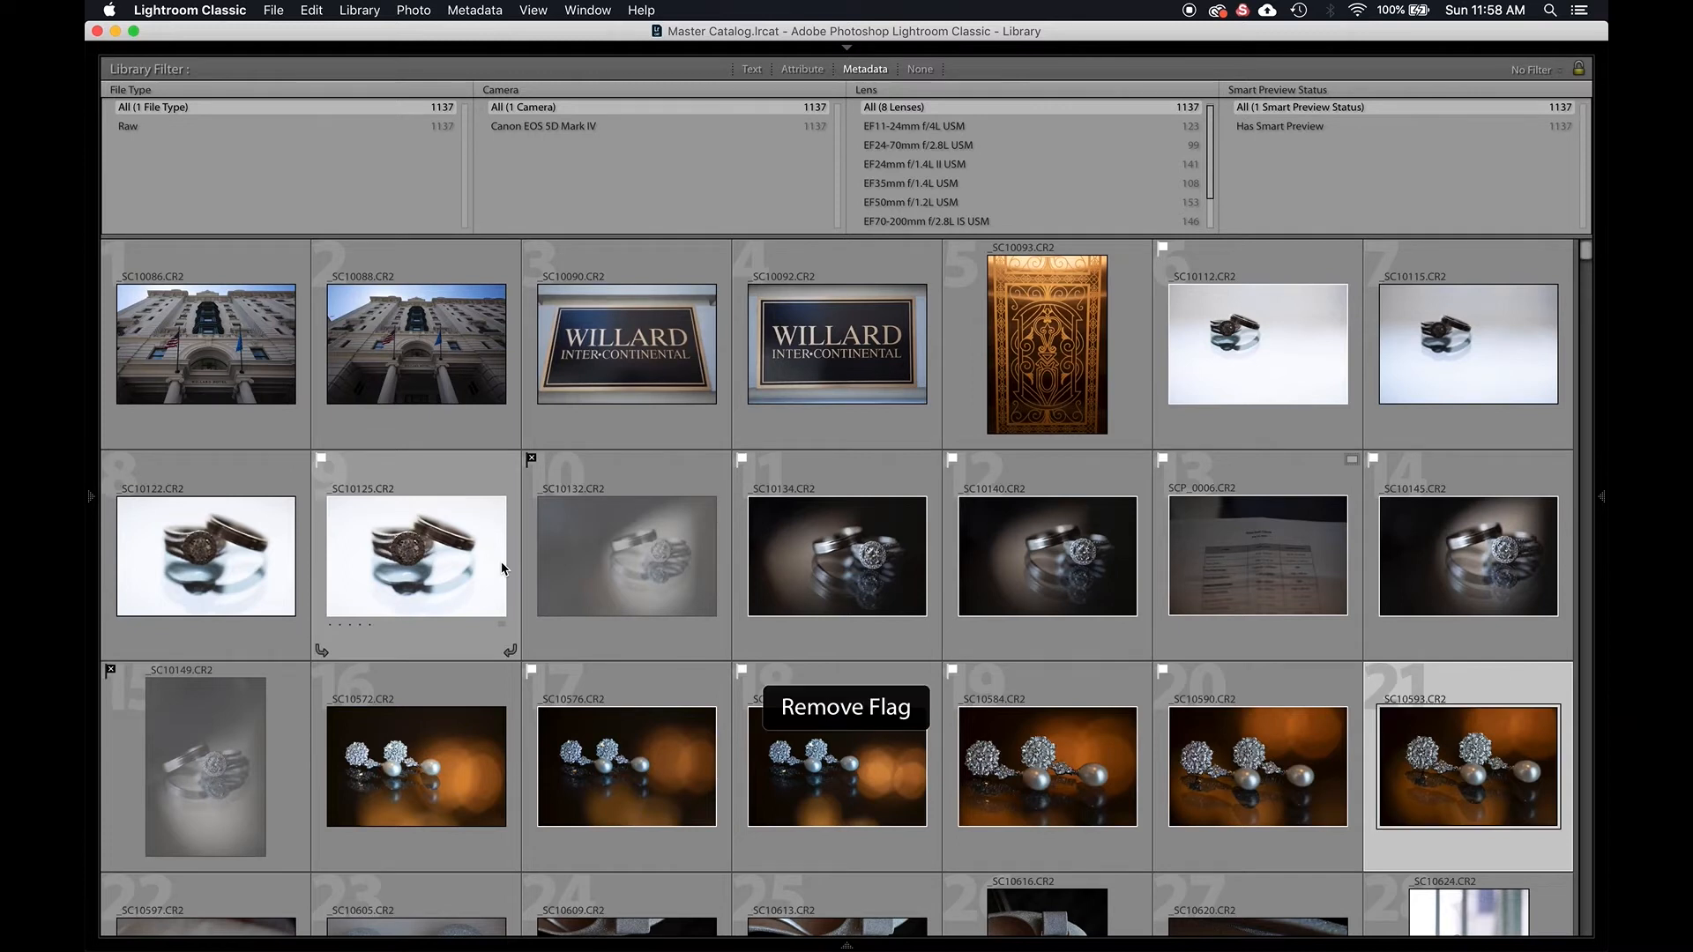
scroll(1011, 428, down, 5)
key(p)
key(u)
key(p)
key(u)
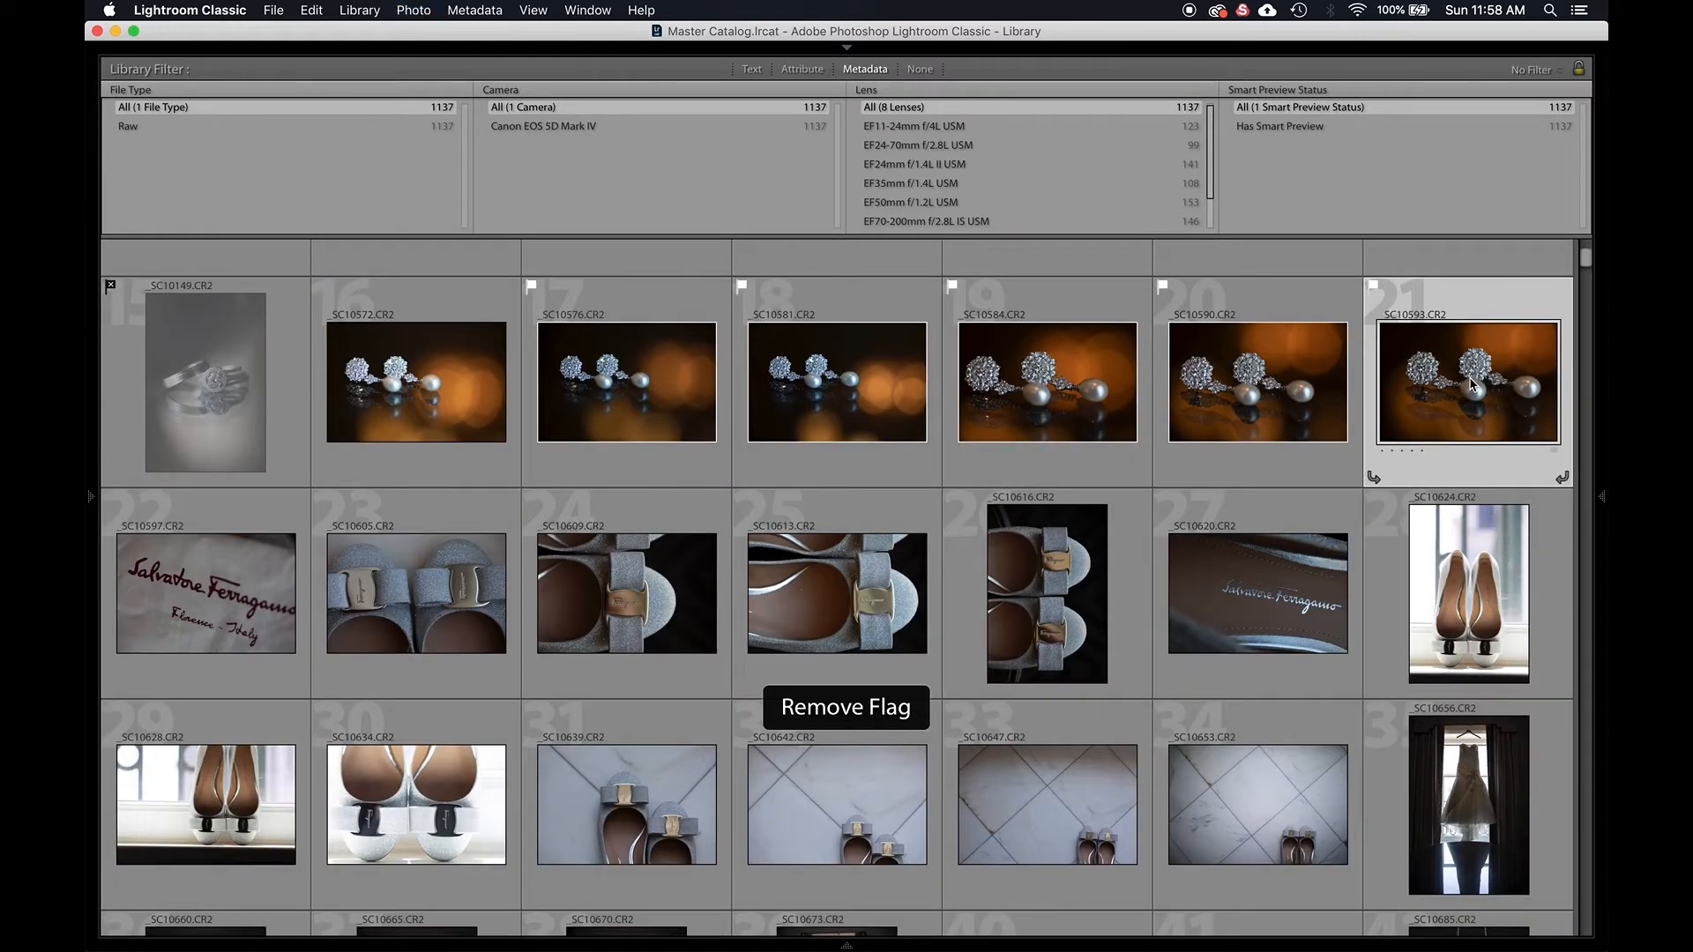
scroll(1202, 359, up, 5)
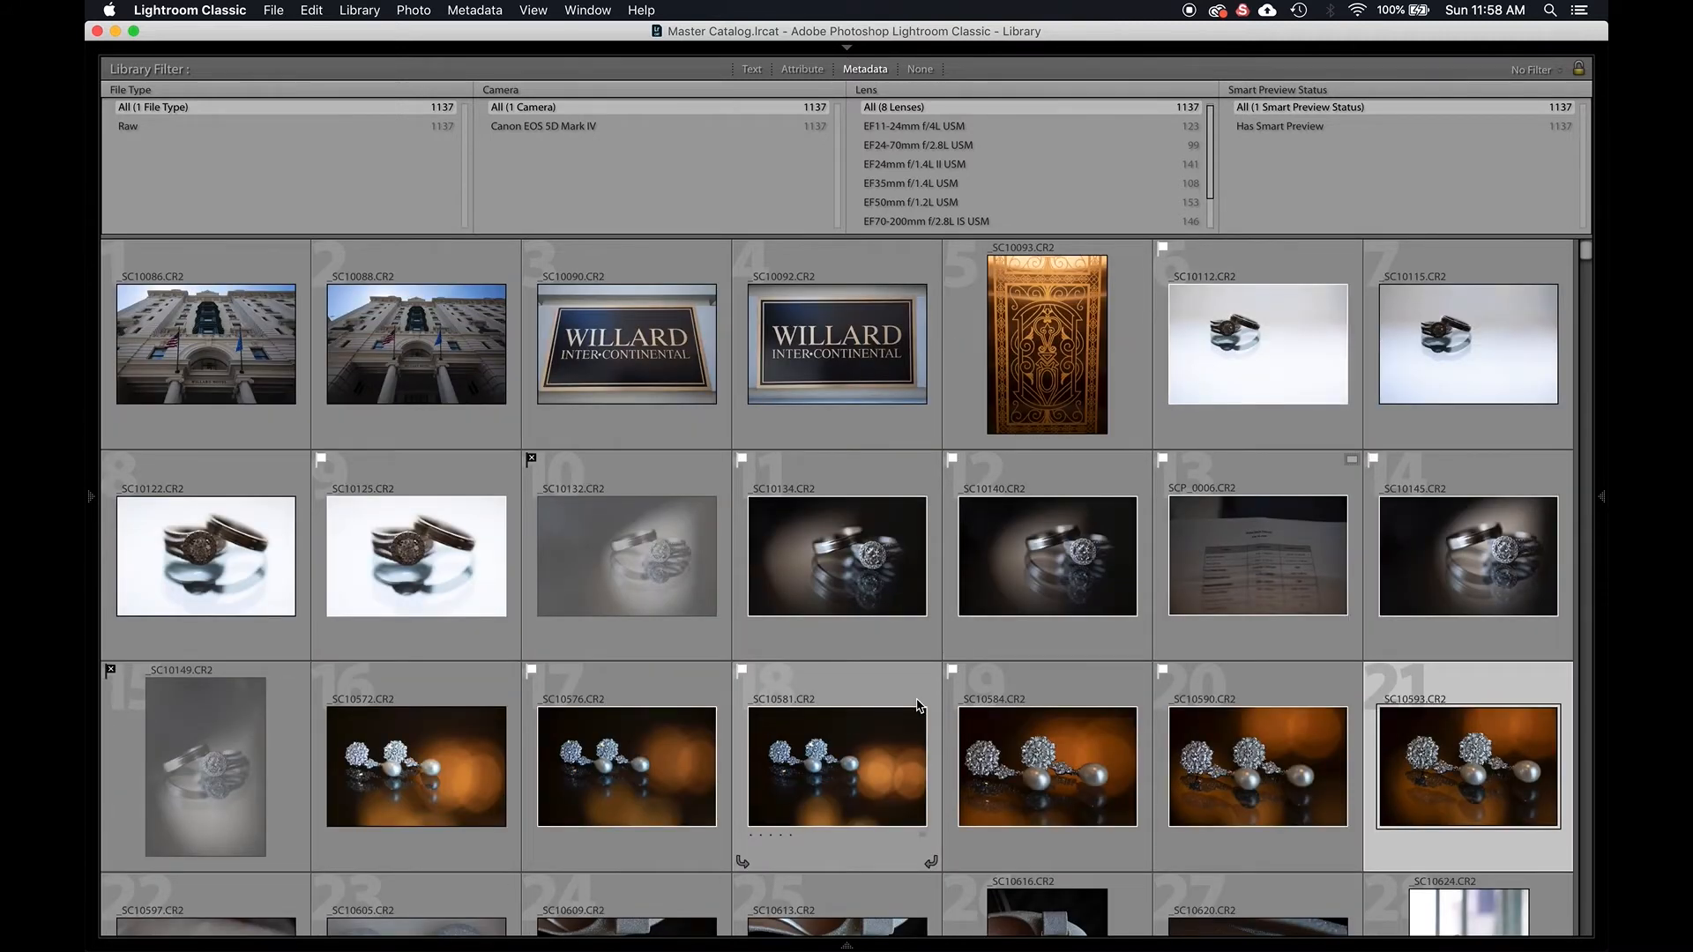
scroll(782, 678, down, 3)
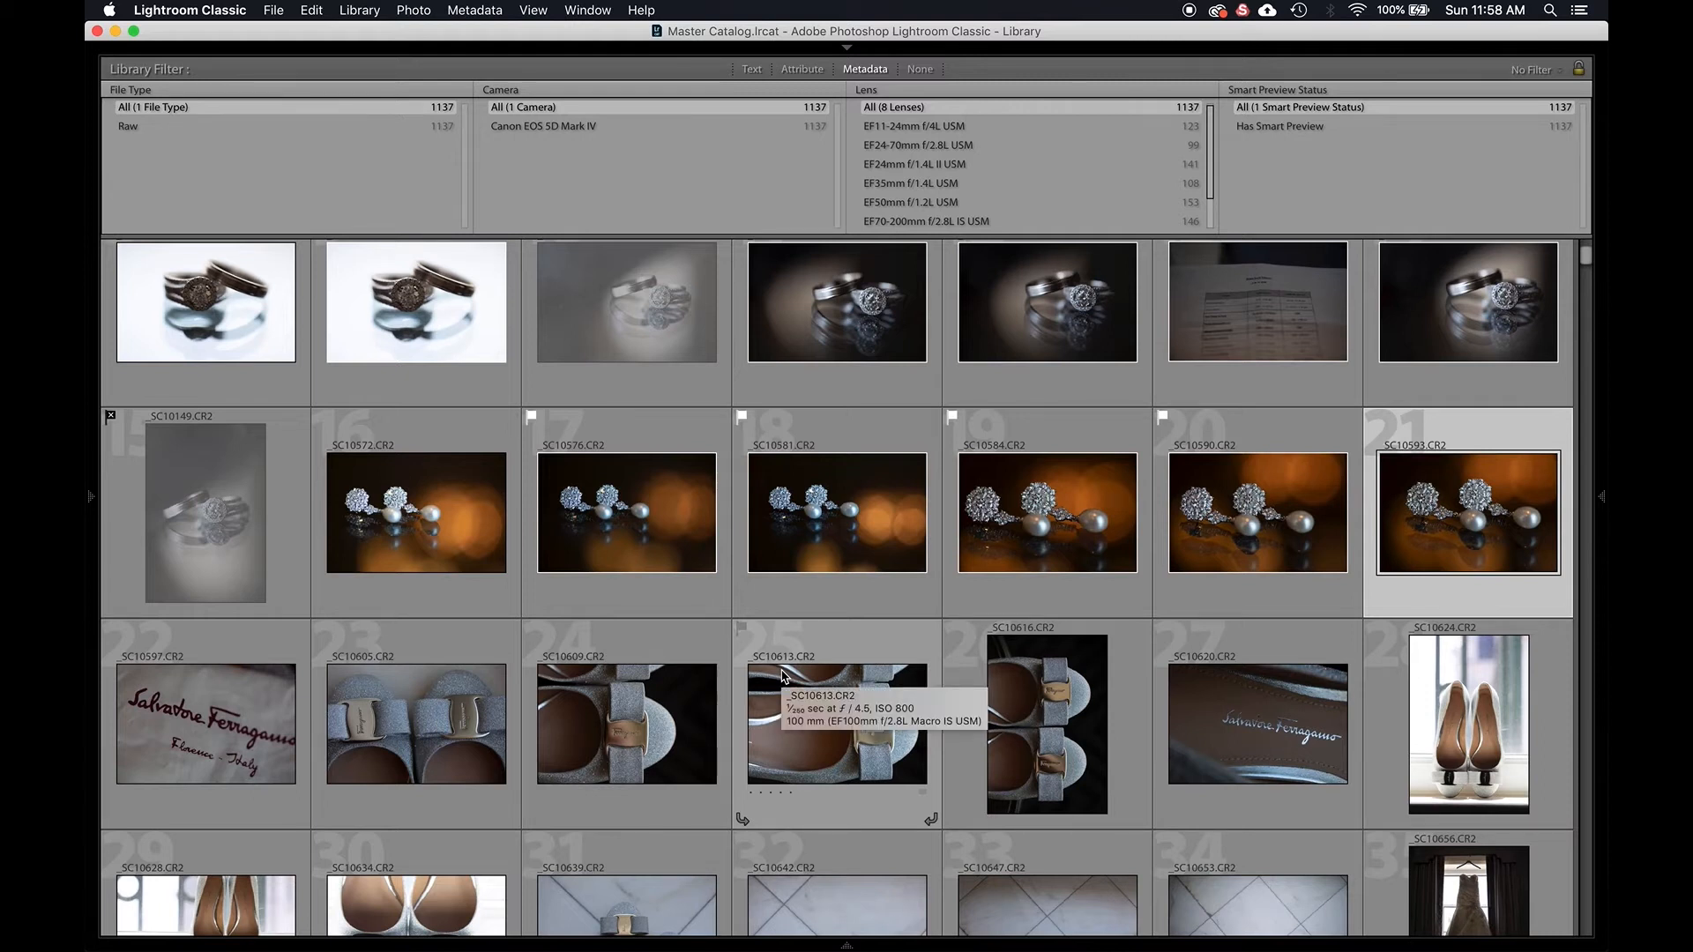
Open _SC10593.CR2 in Loupe view and raise the flag status of it, _SC10597.CR2, _SC10605.CR2 and _SC10609.CR2 to pick.
double_click(1557, 604)
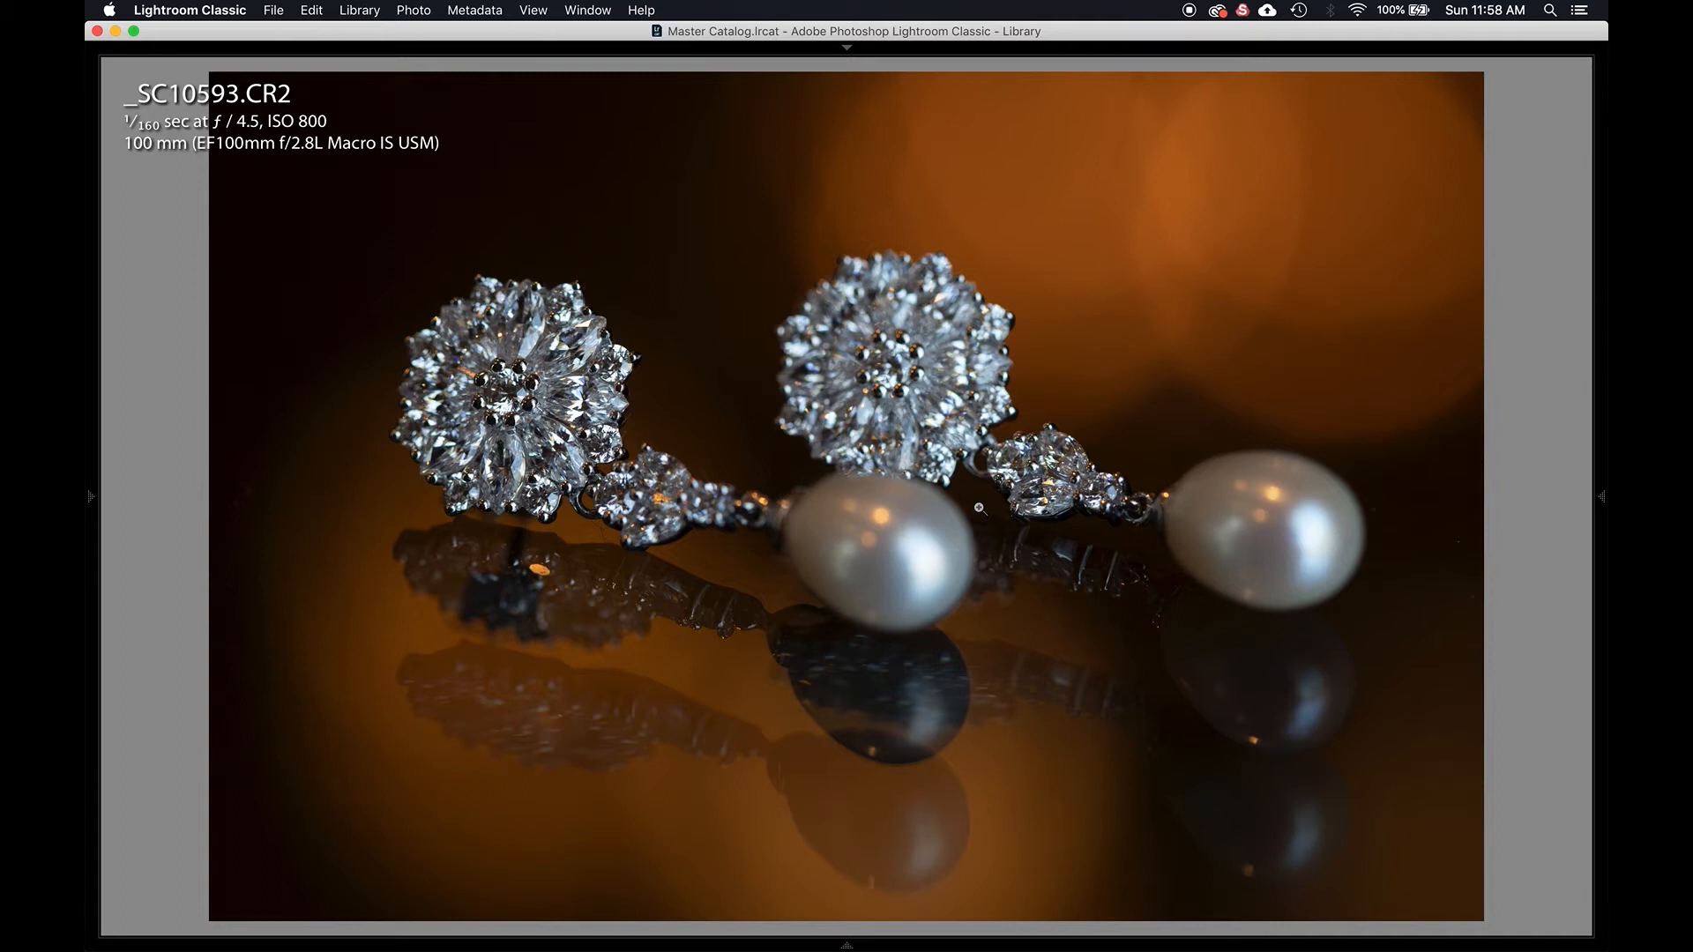
key(super+Up)
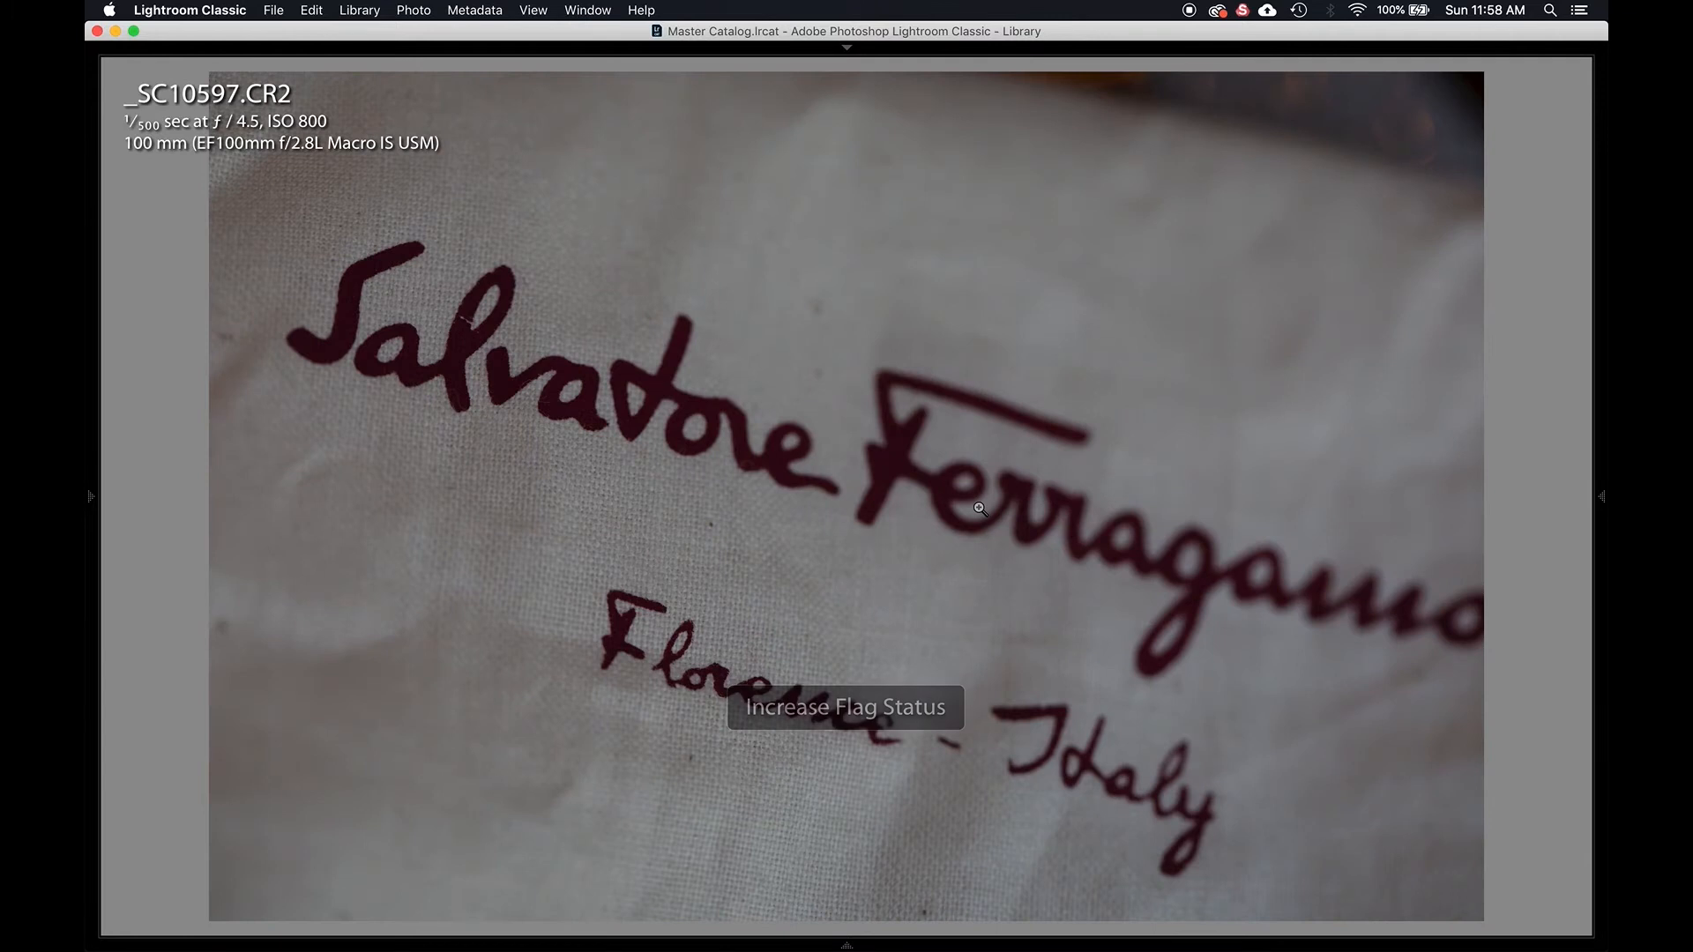
key(super+Up)
key(super+Up)
key(super+Up)
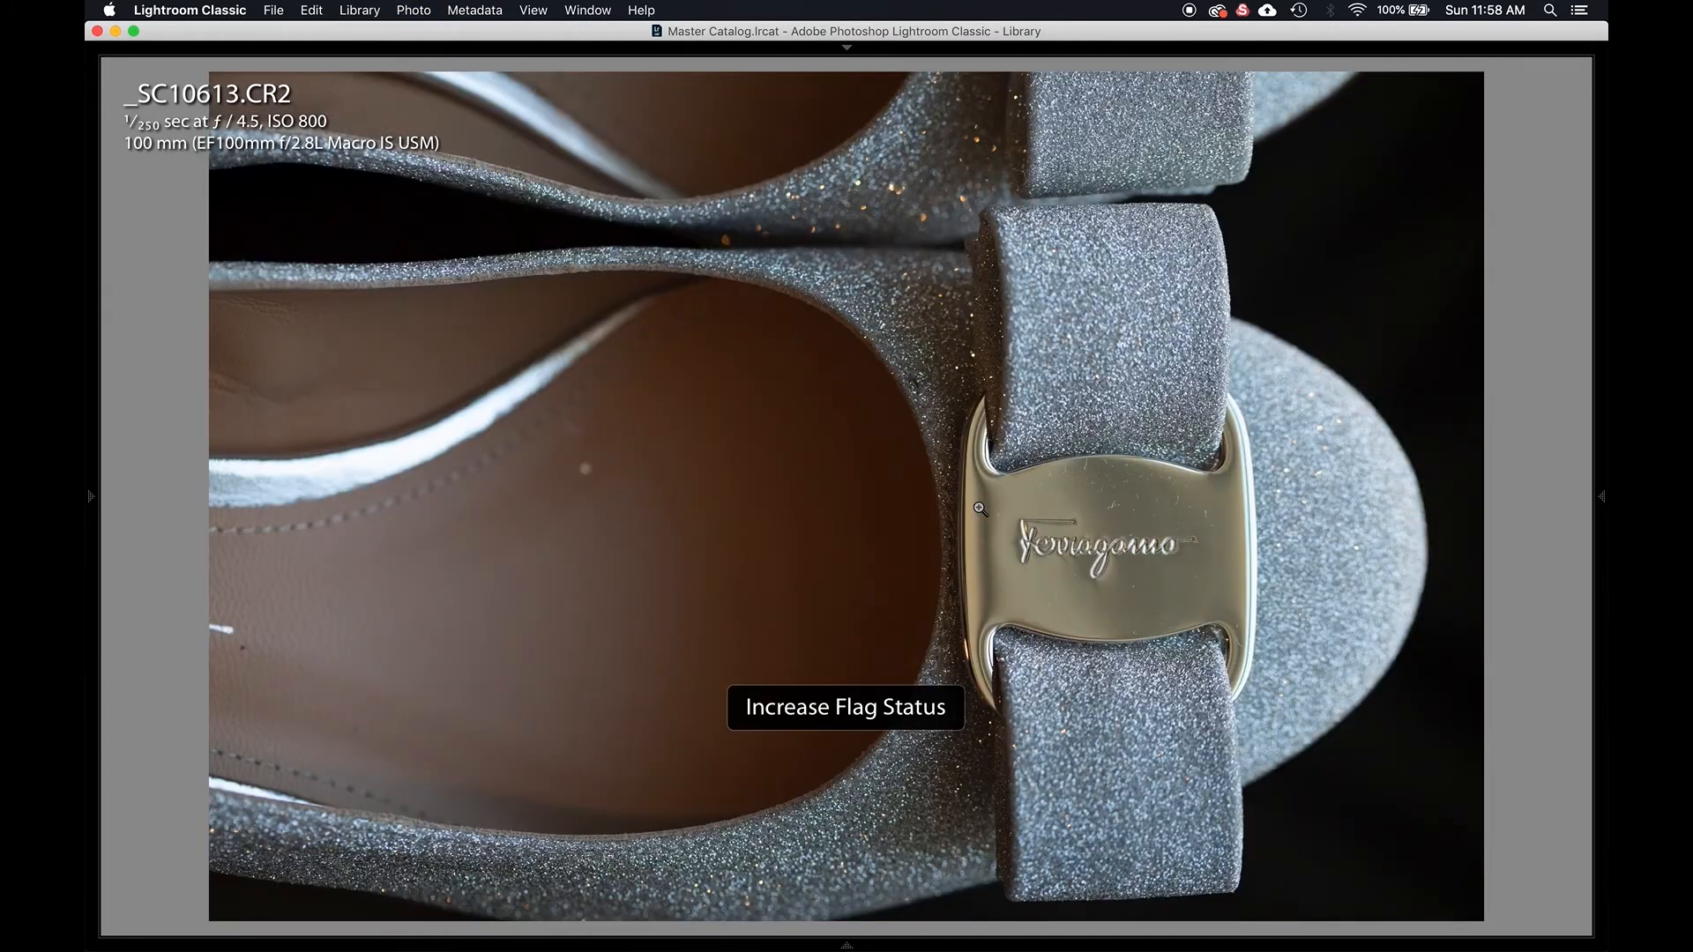
Check the shoe buckle in _SC10613.CR2 up close, and flag that photo and the shoe photos through _SC10634.CR2 as picks.
click(978, 508)
click(979, 508)
key(super+Up)
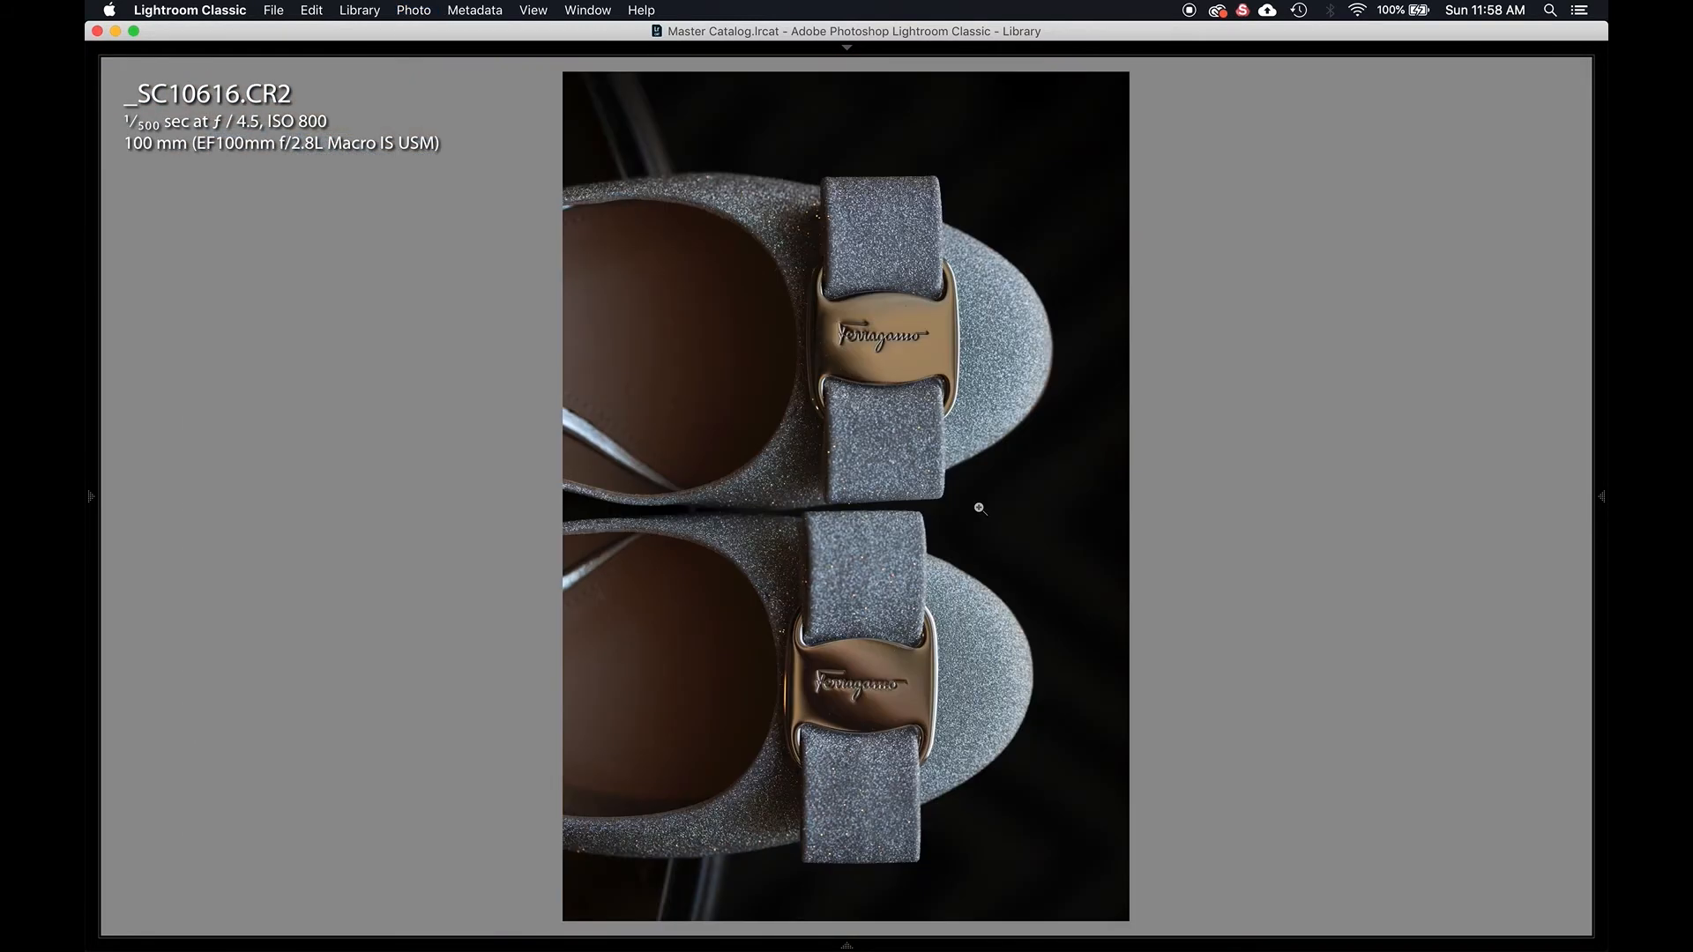
key(super+Up)
key(super+Up)
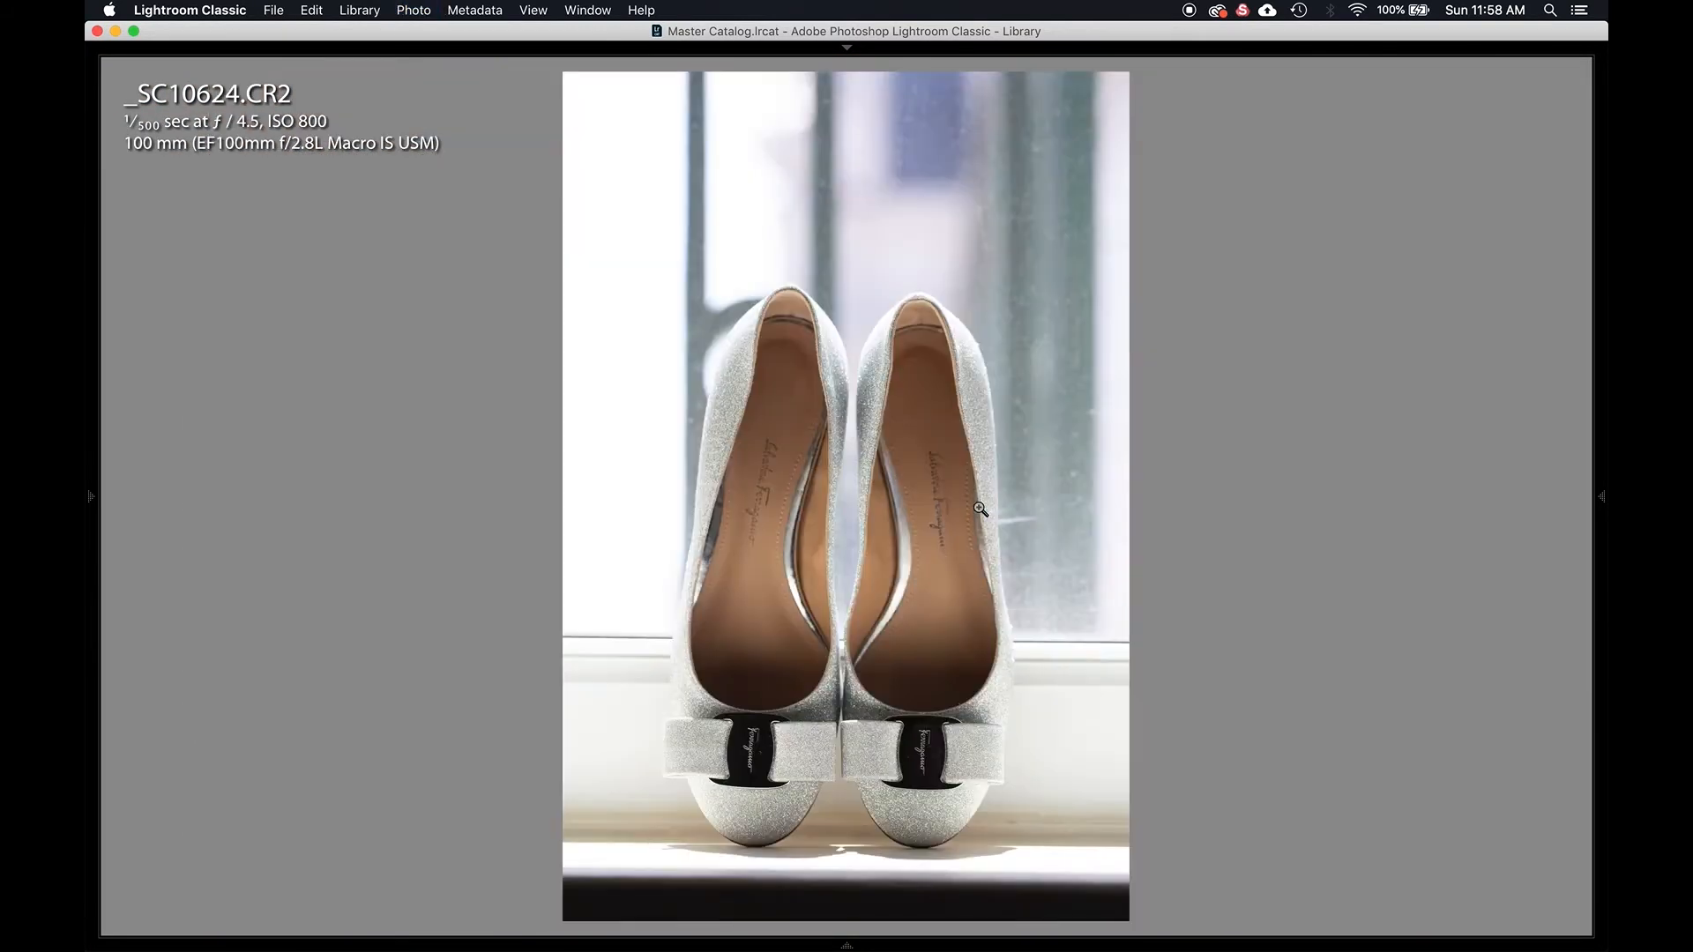
key(super+Up)
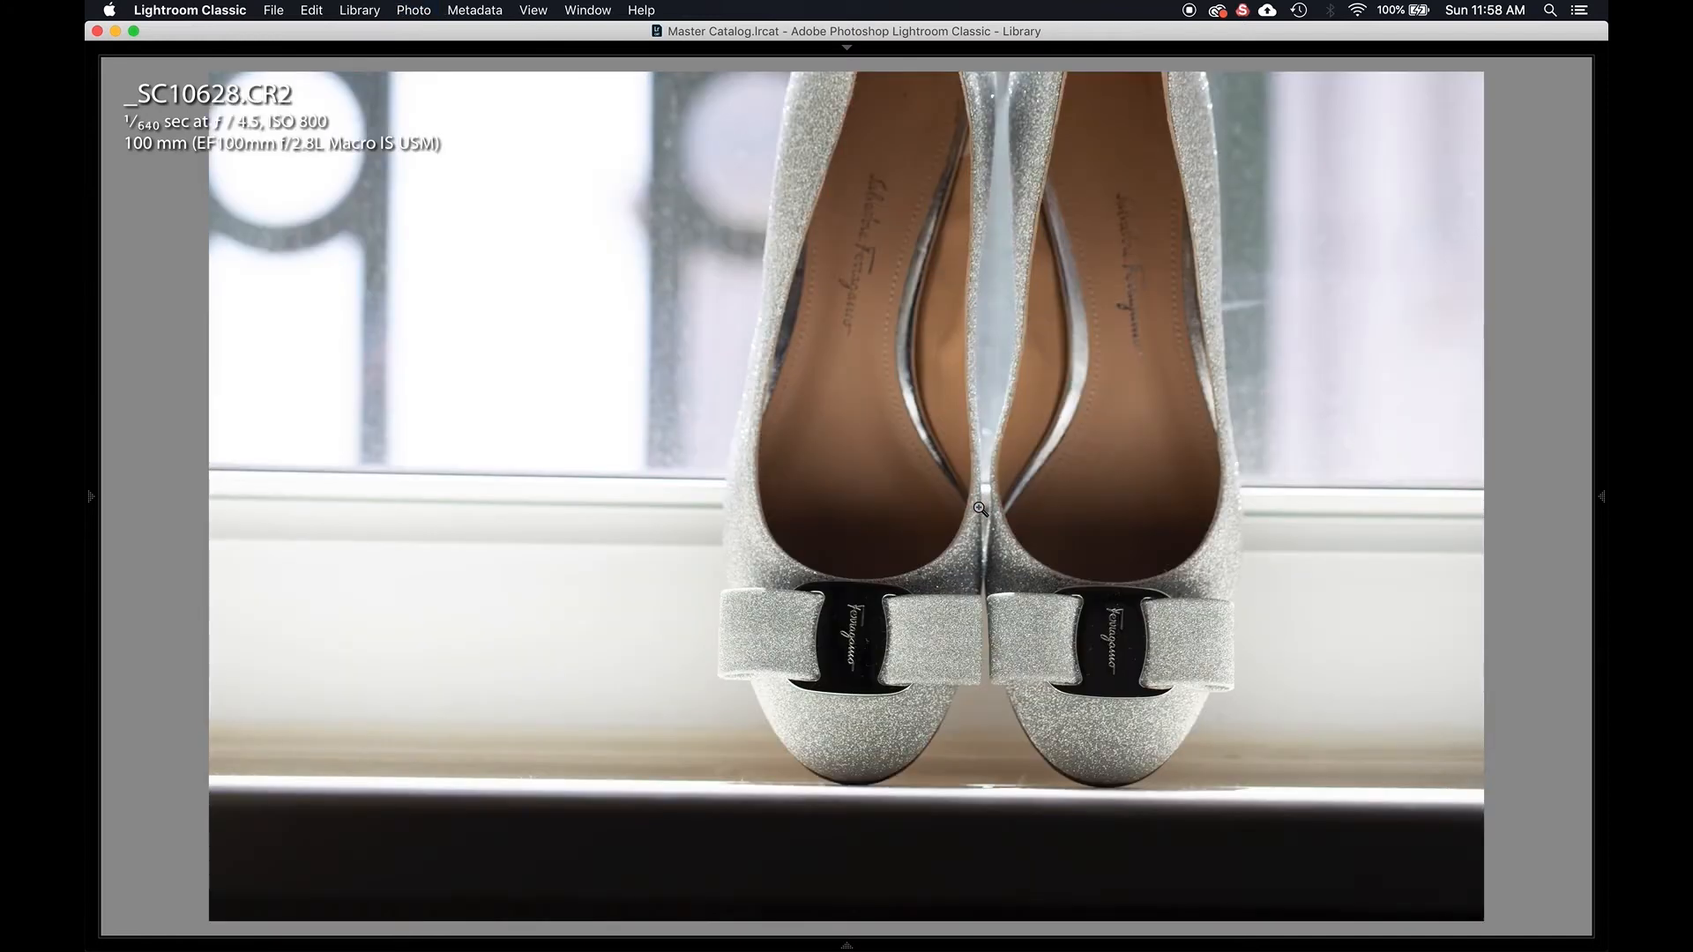
key(super+Up)
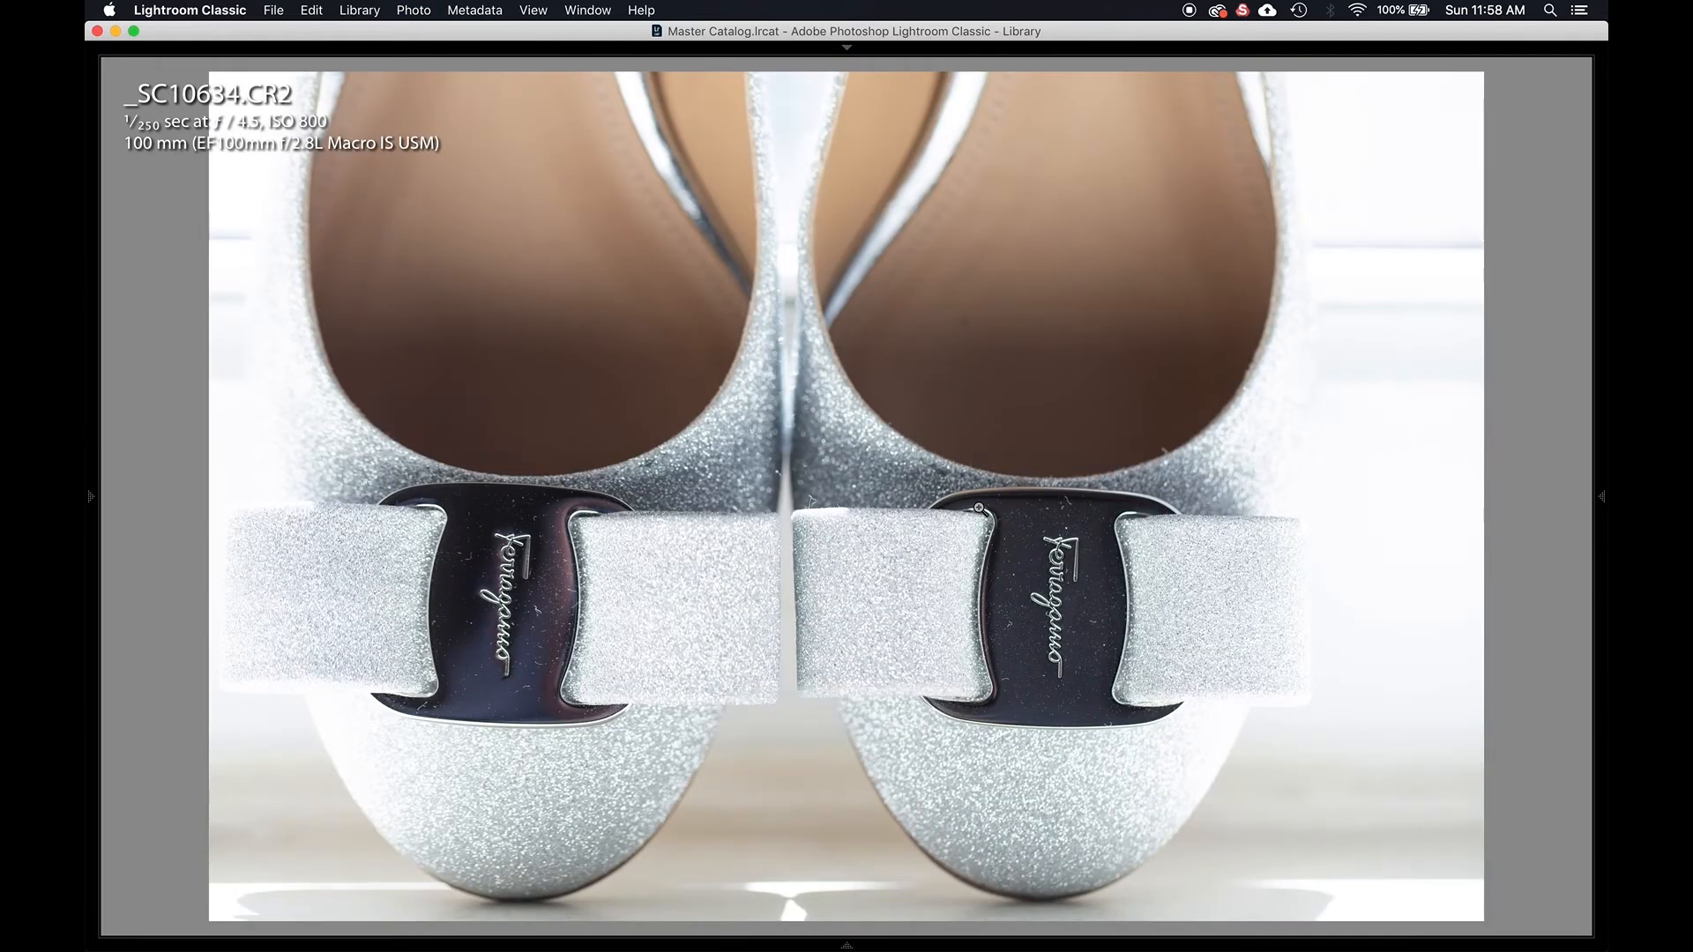
key(super+Up)
Reject _SC10639.CR2, _SC10647.CR2 and _SC10653.CR2, and flag _SC10642.CR2 and _SC10656.CR2 as picks.
key(super+Down)
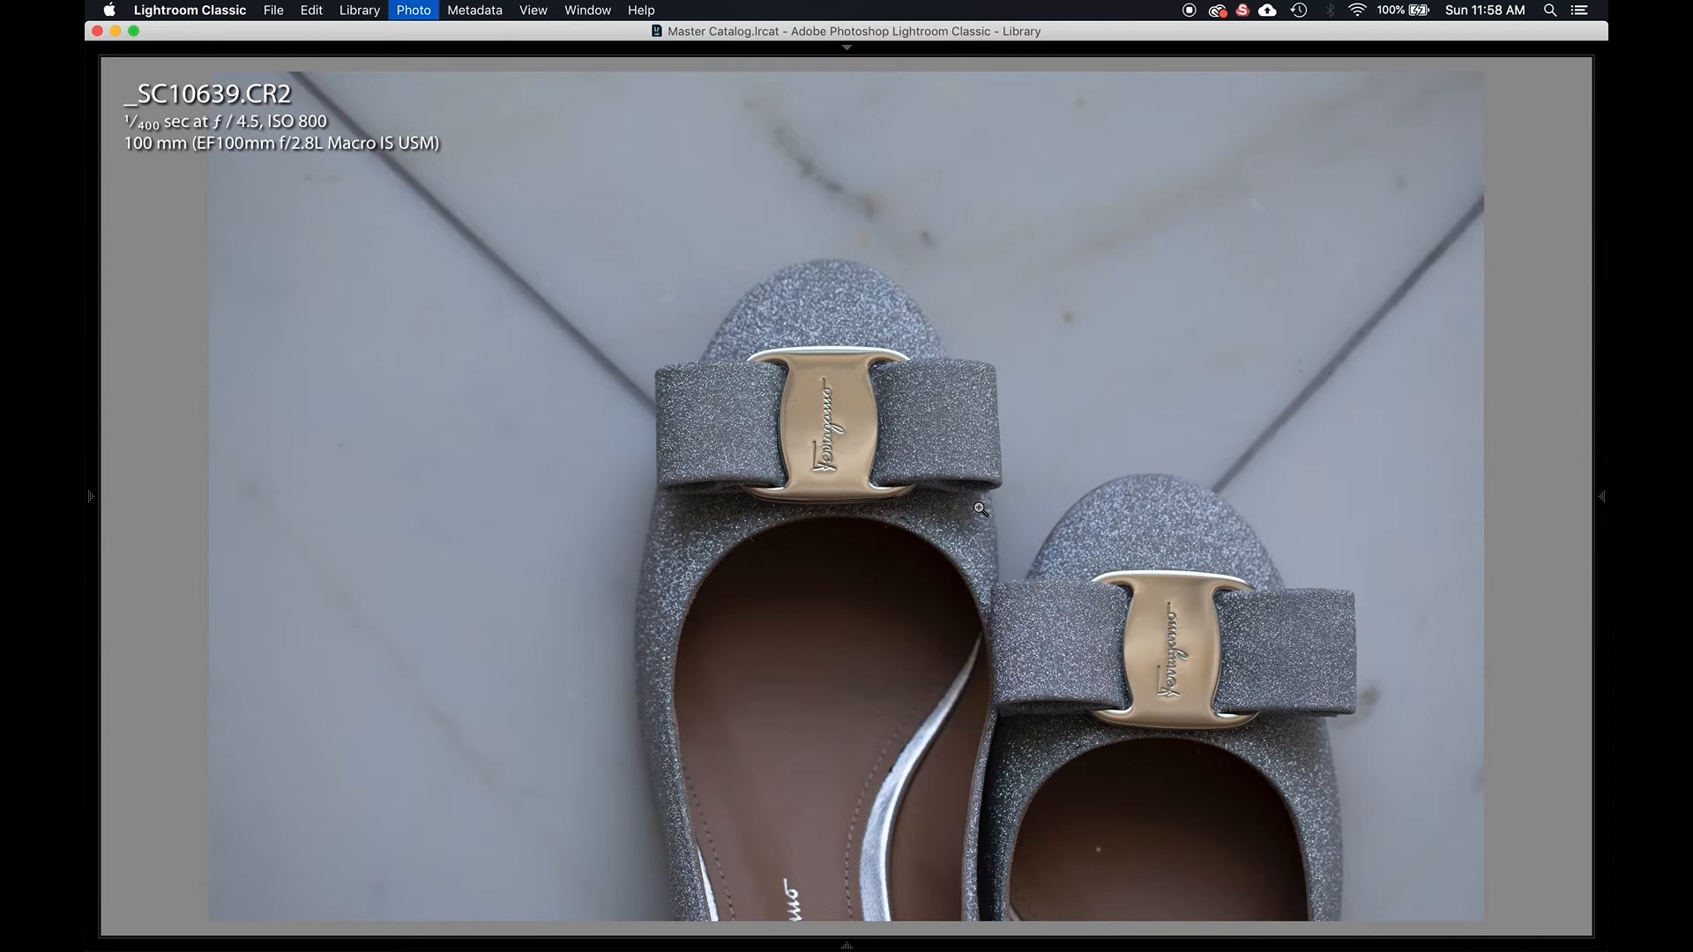
key(super+Up)
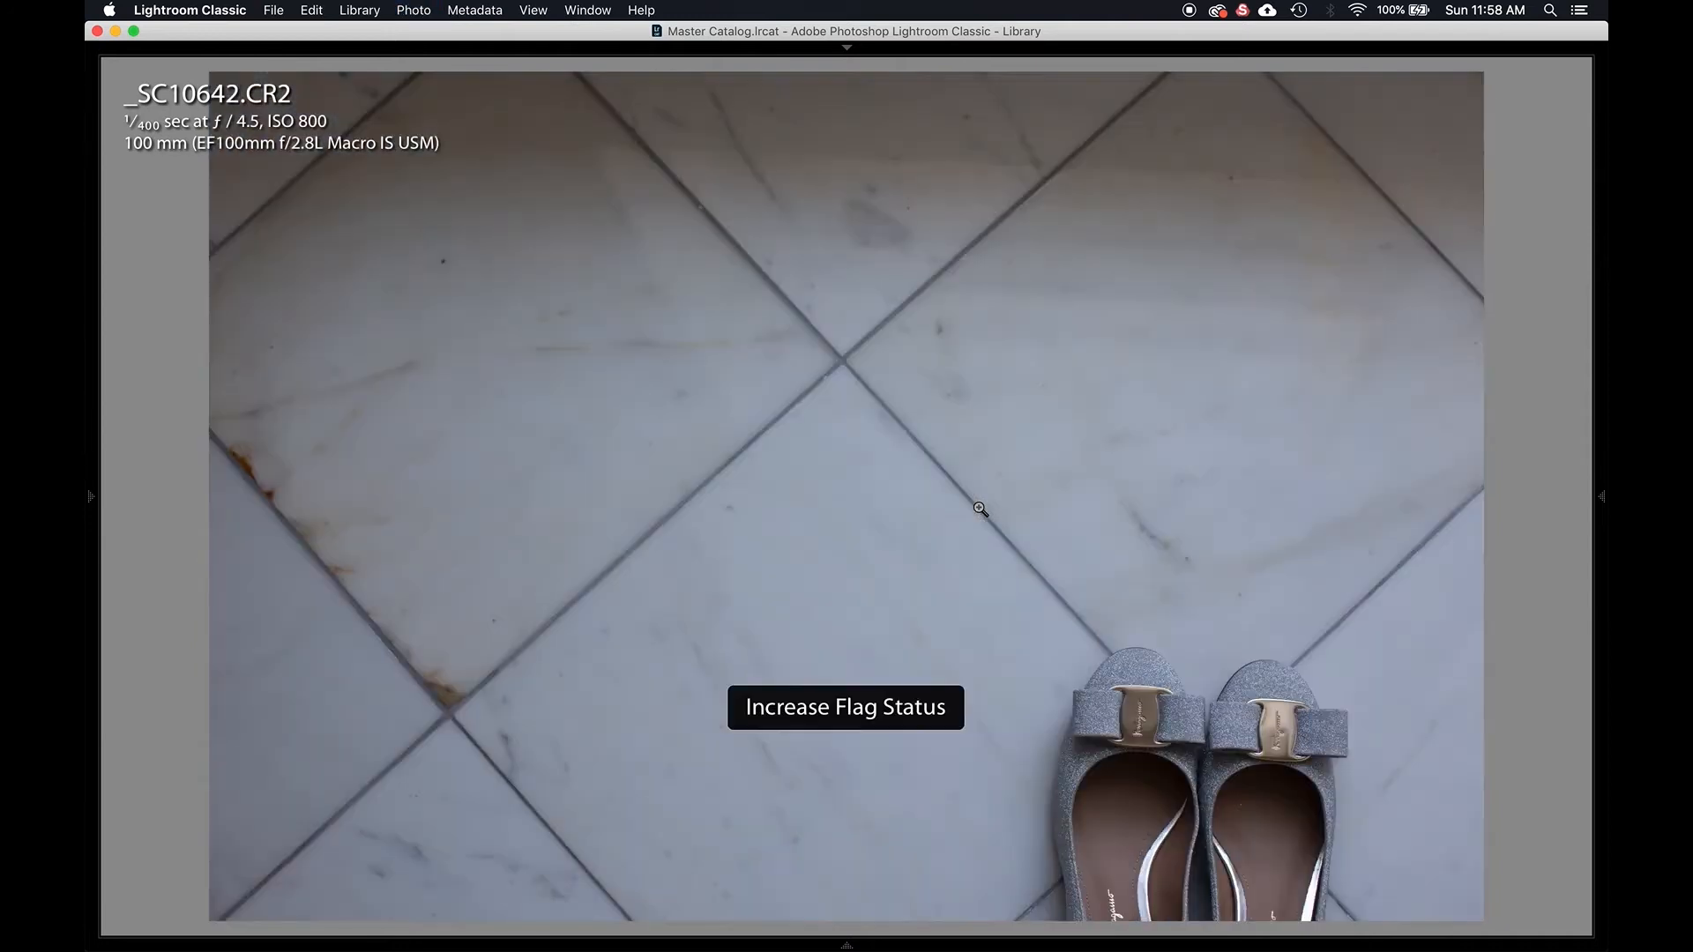
key(super+Down)
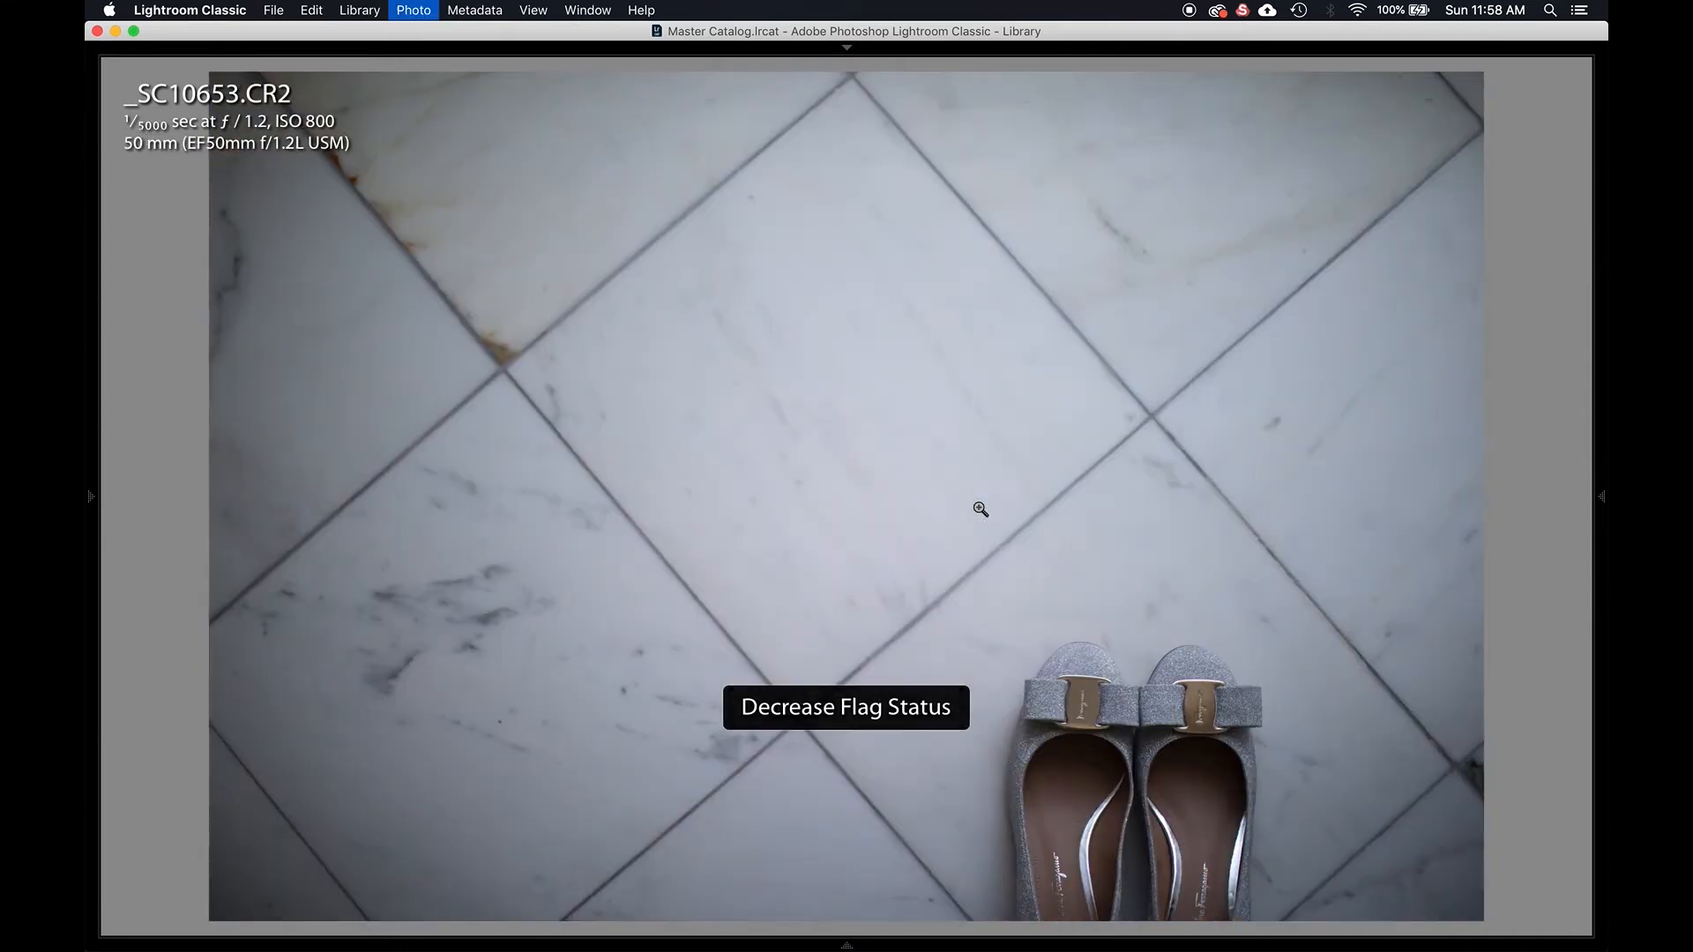
key(super+Up)
key(super+Up)
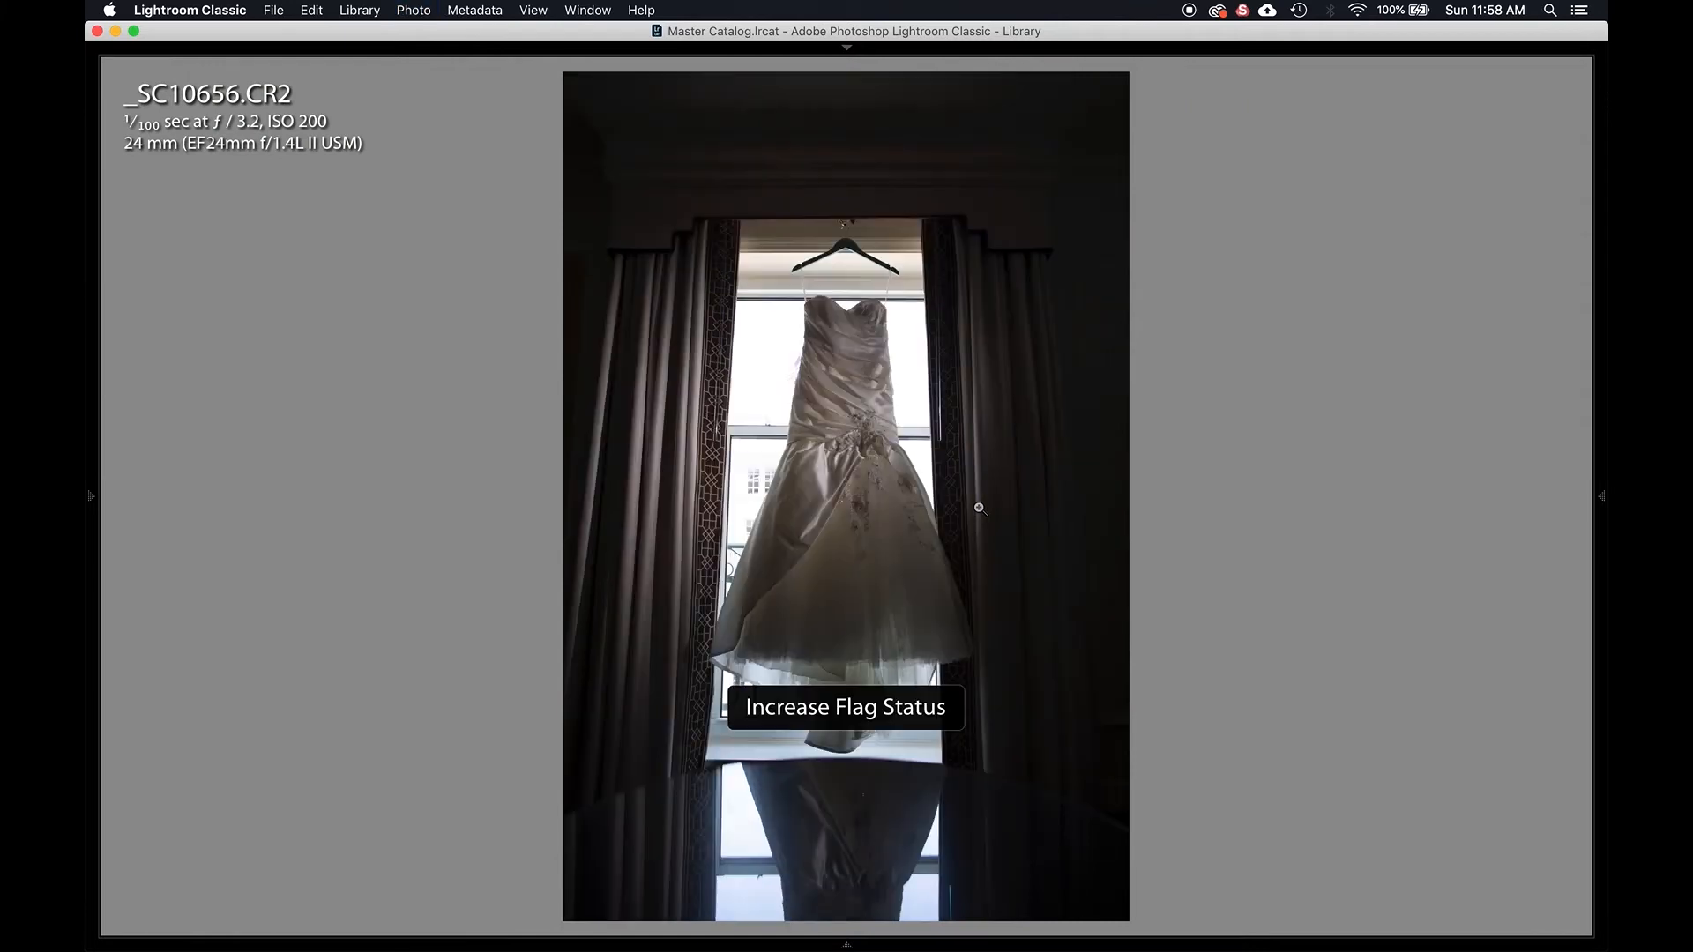
Review the assigned flags in the grid, cycling the cell view style back to cells with flags and file names.
key(g)
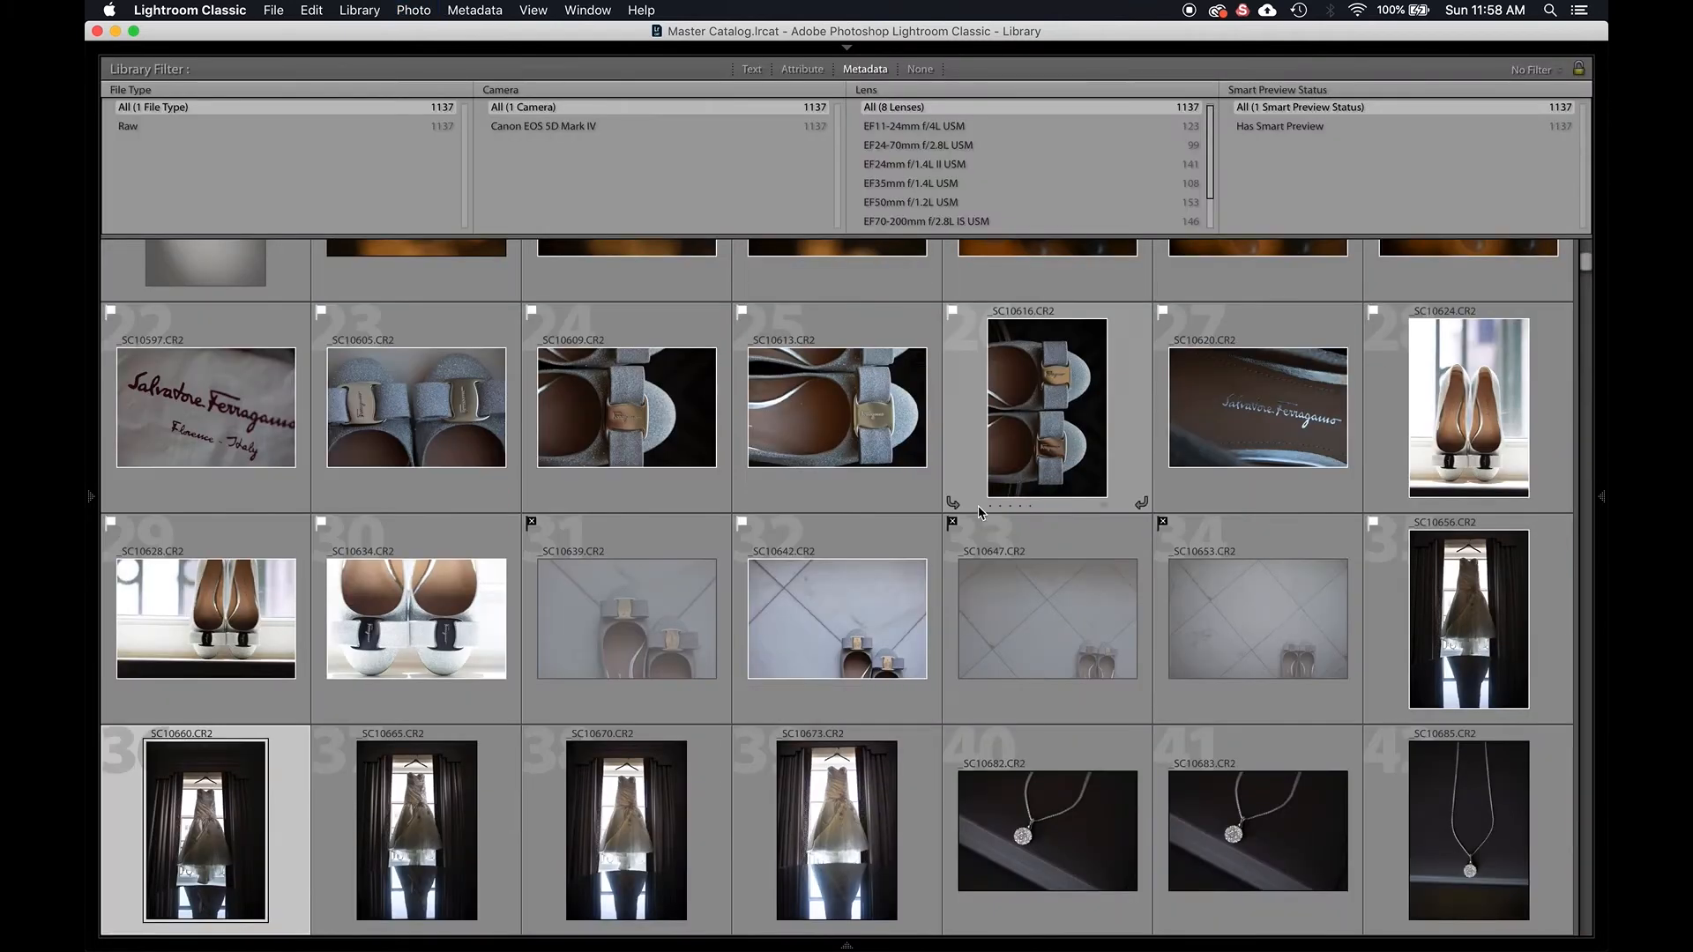
key(j)
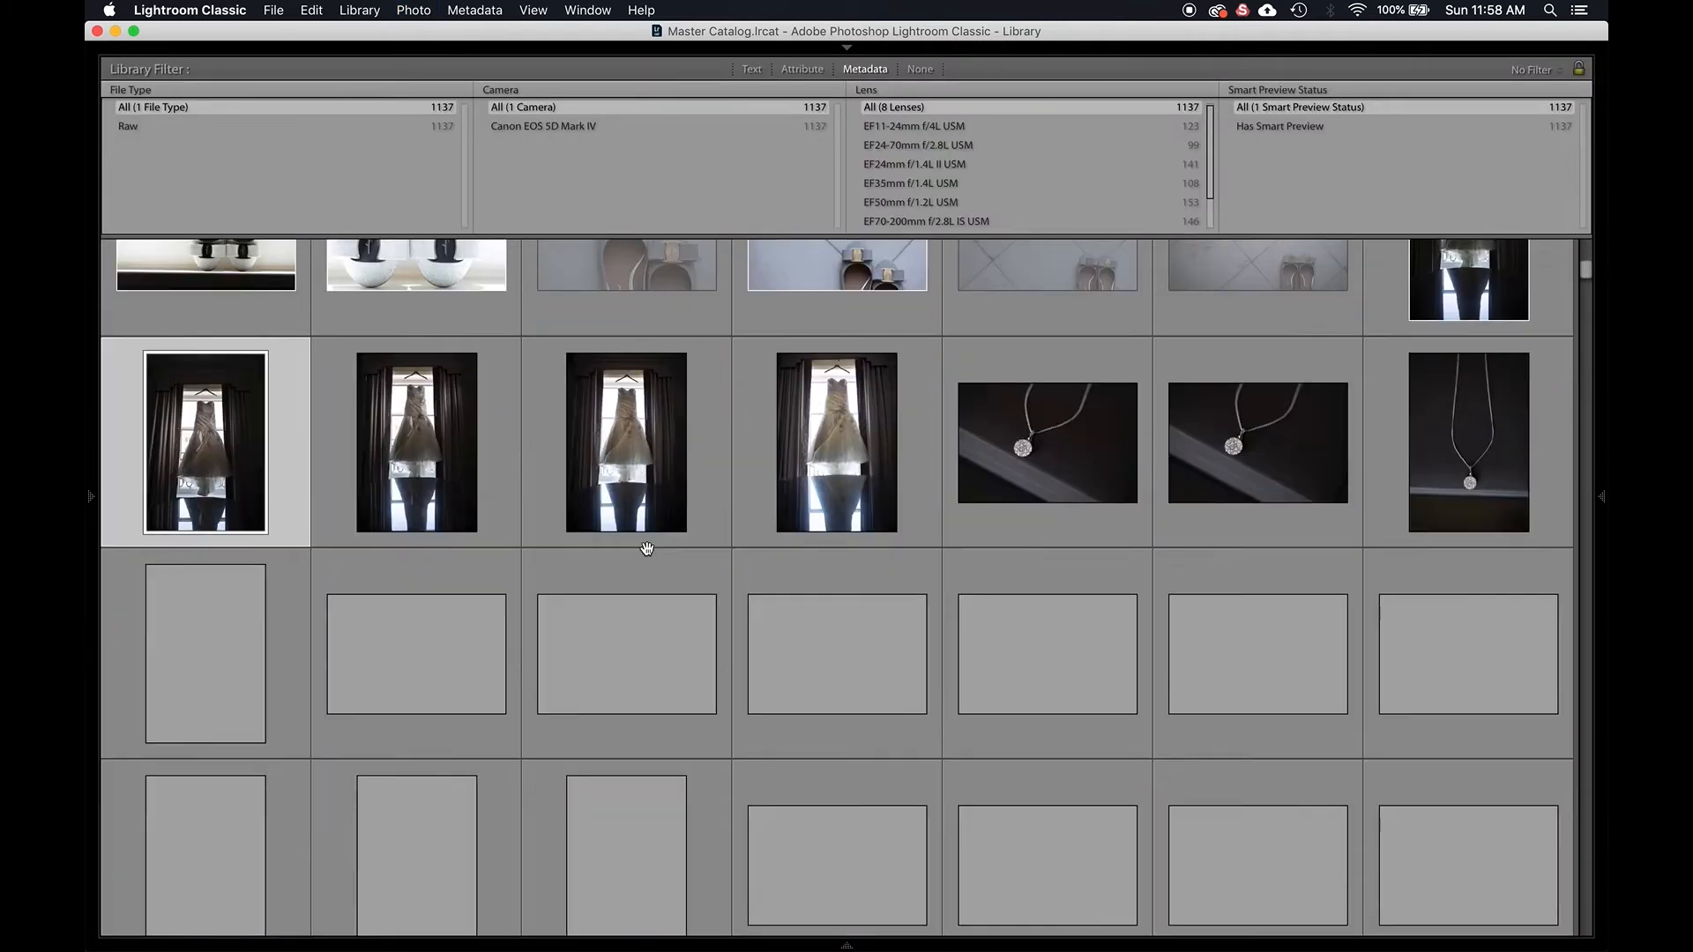
key(j)
key(j)
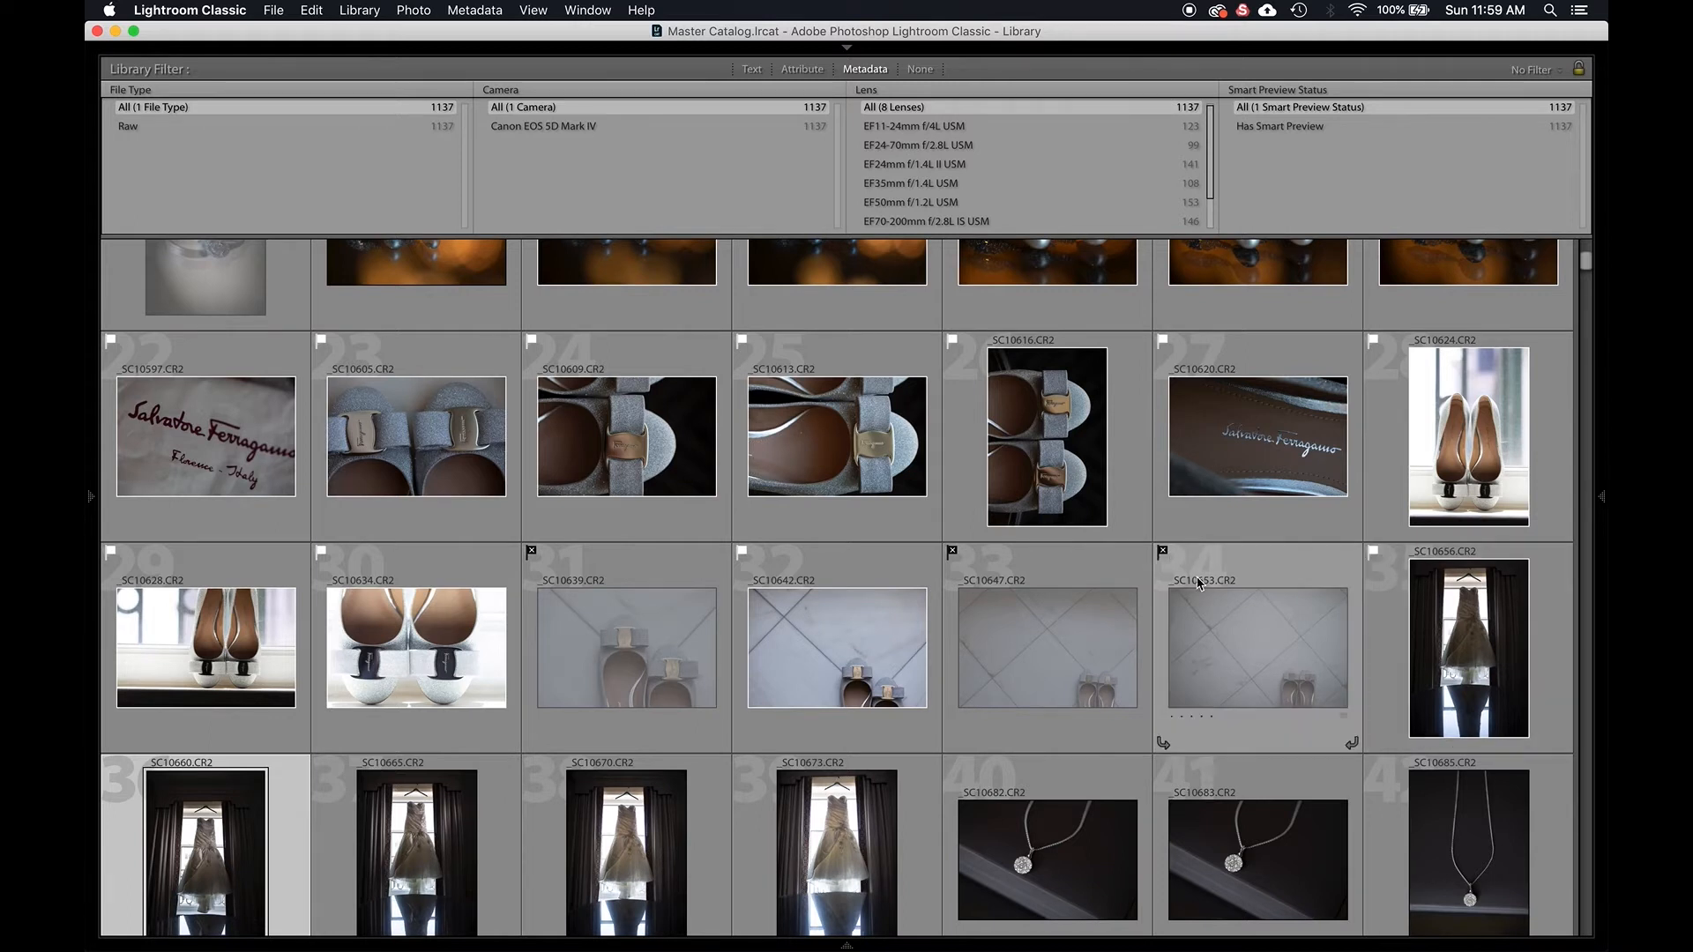
scroll(361, 569, down, 3)
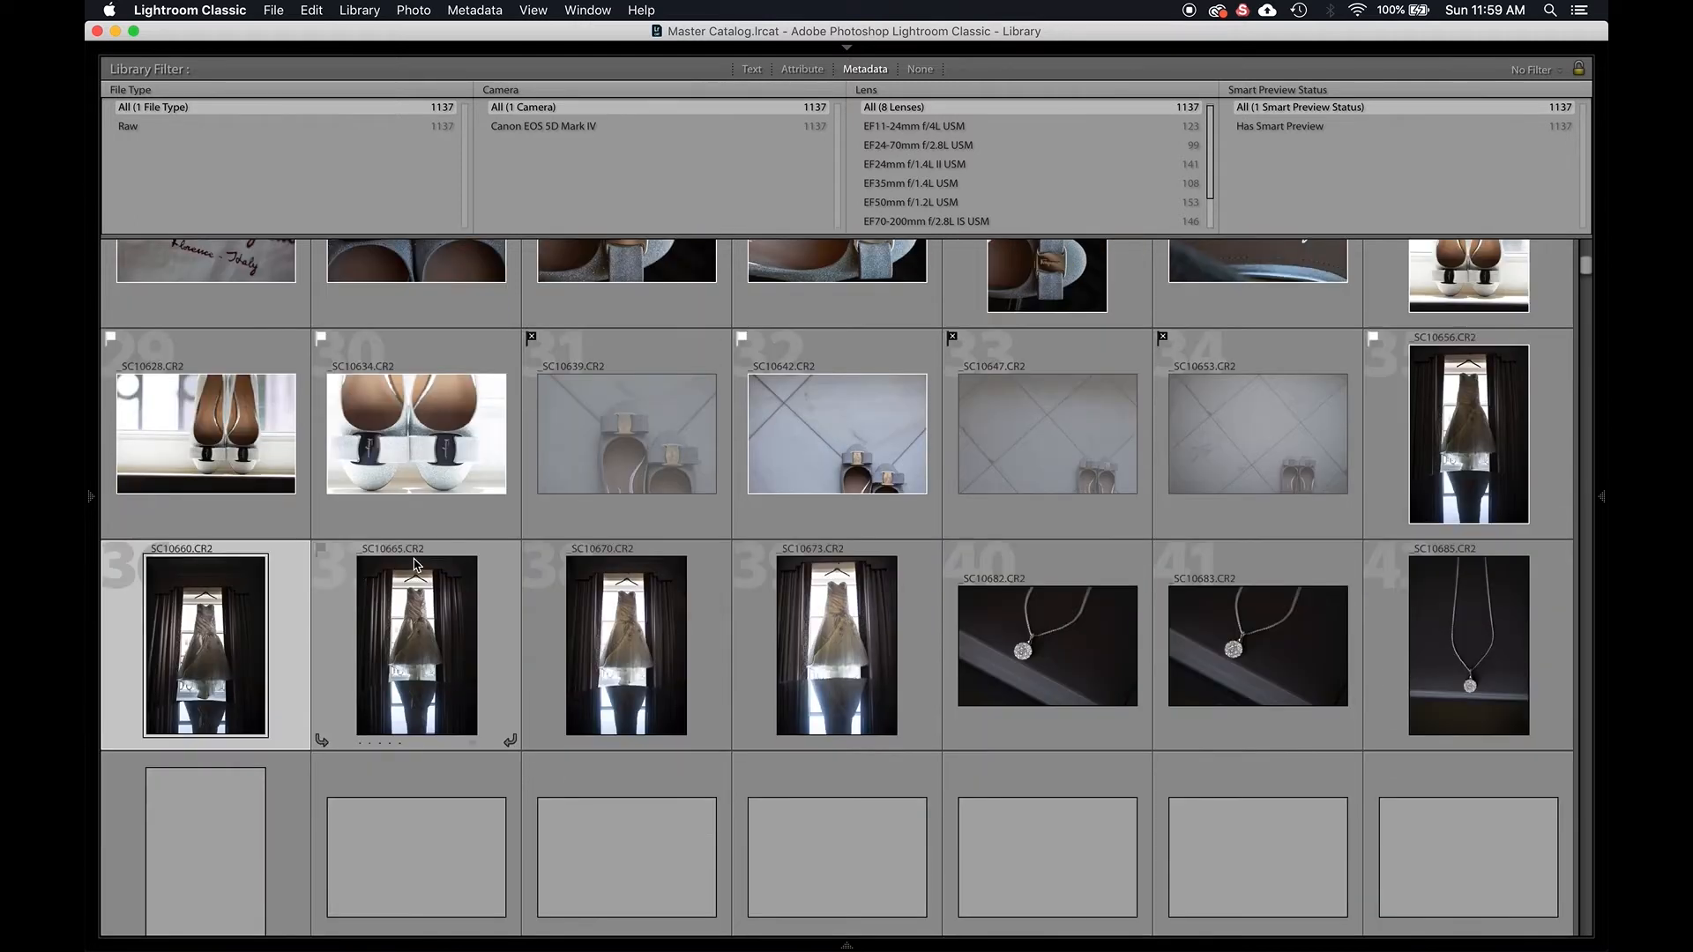
Open _SC10660.CR2 in Loupe view and compare the hanging dress photos from _SC10656.CR2 to _SC10673.CR2.
double_click(222, 622)
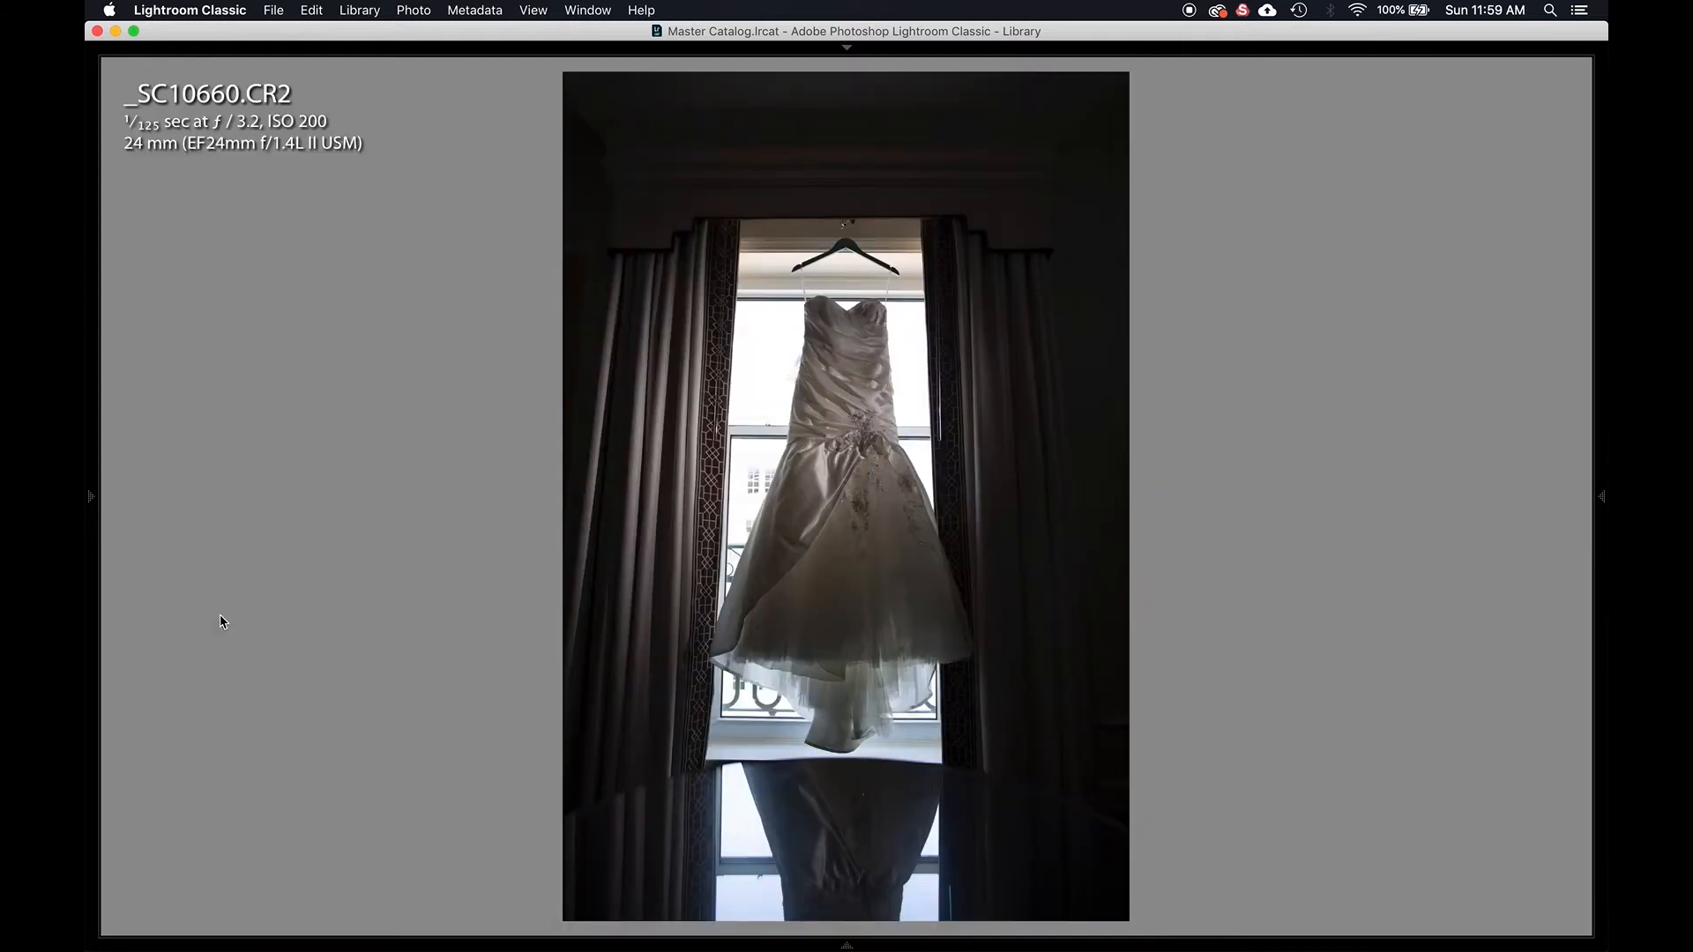
key(Right)
key(Right)
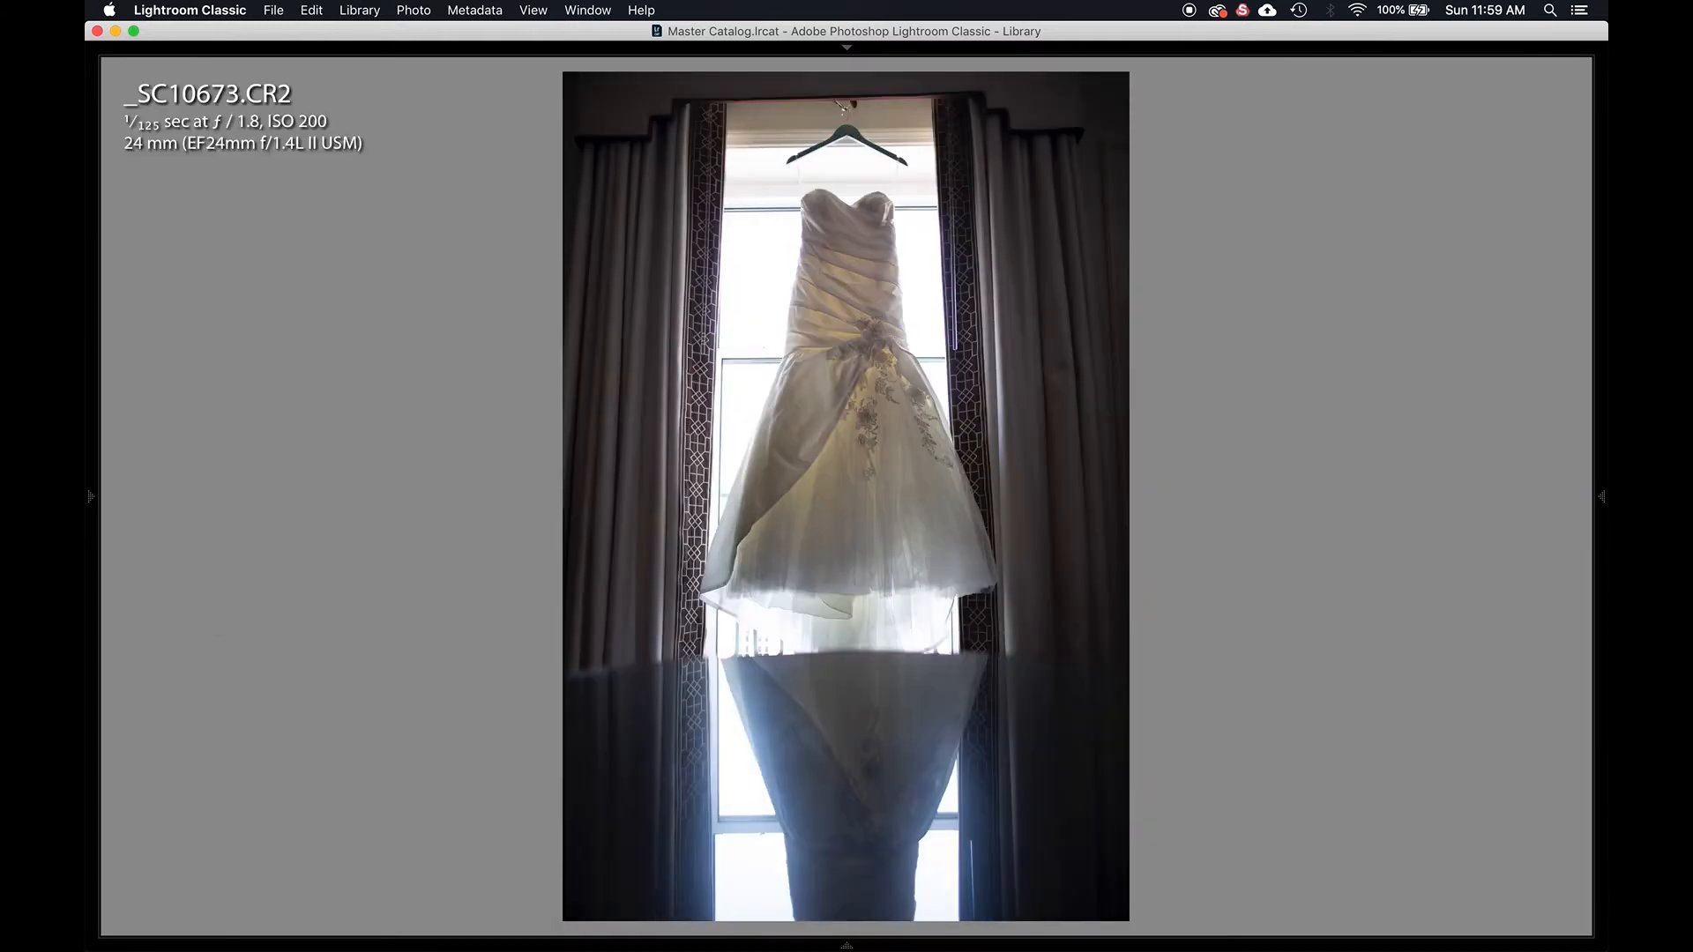
key(Left)
key(Left)
key(Right)
key(Left)
key(Right)
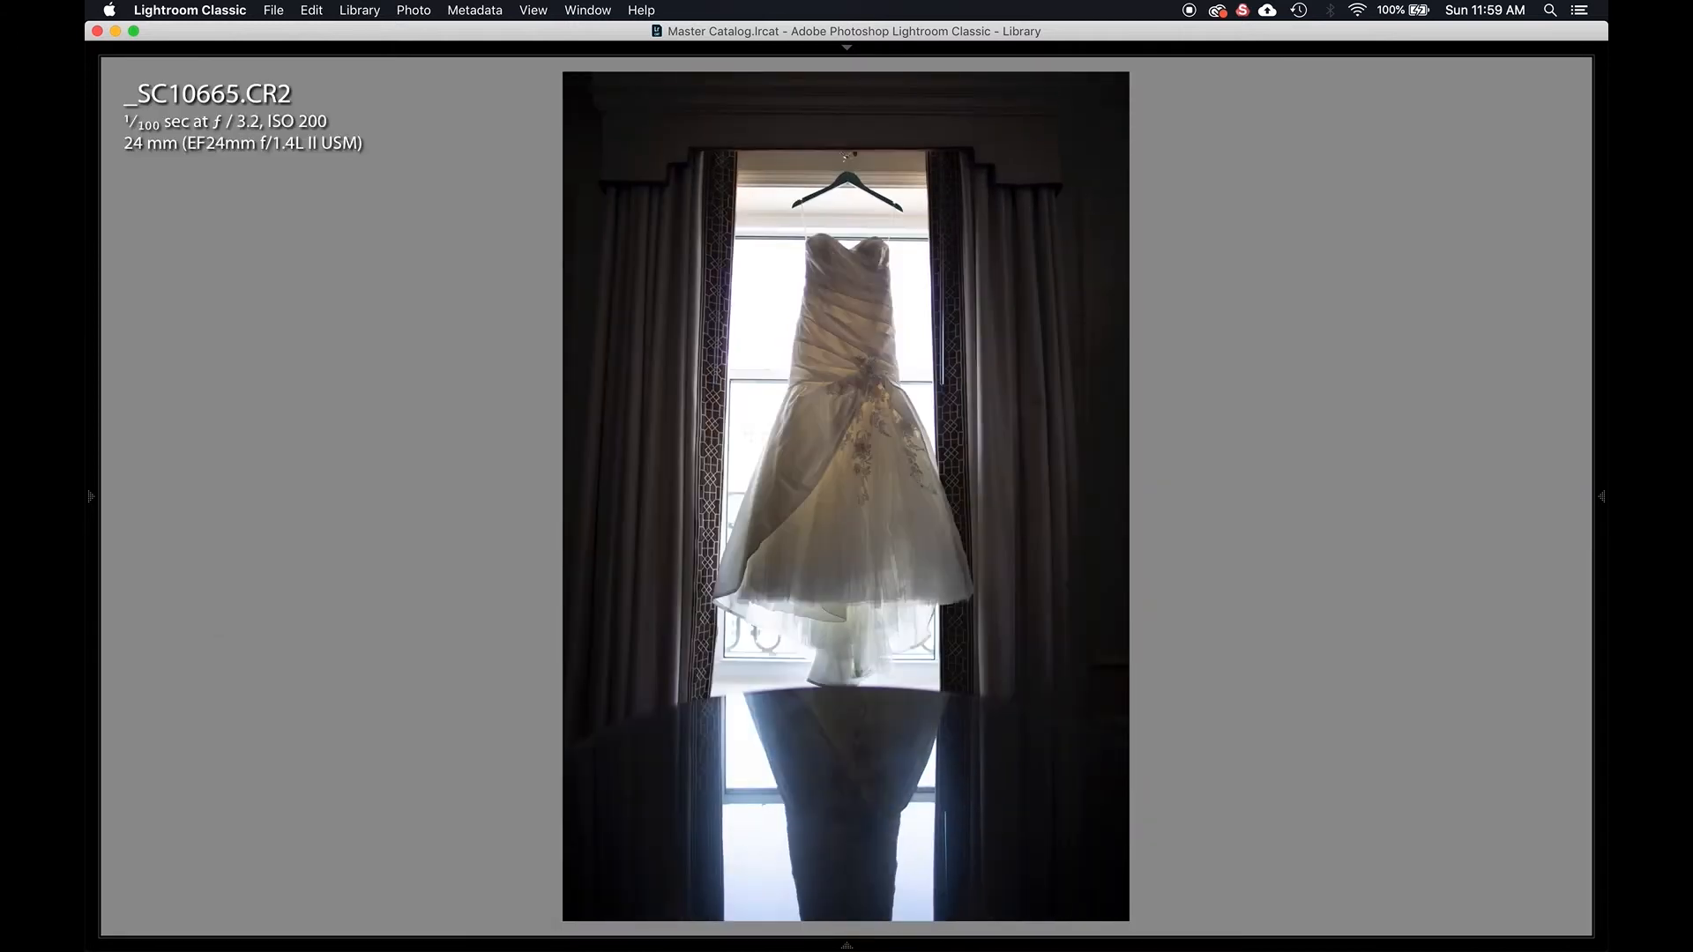
key(Left)
key(Left)
key(Right)
key(Right)
key(Left)
key(Left)
key(Left)
key(Left)
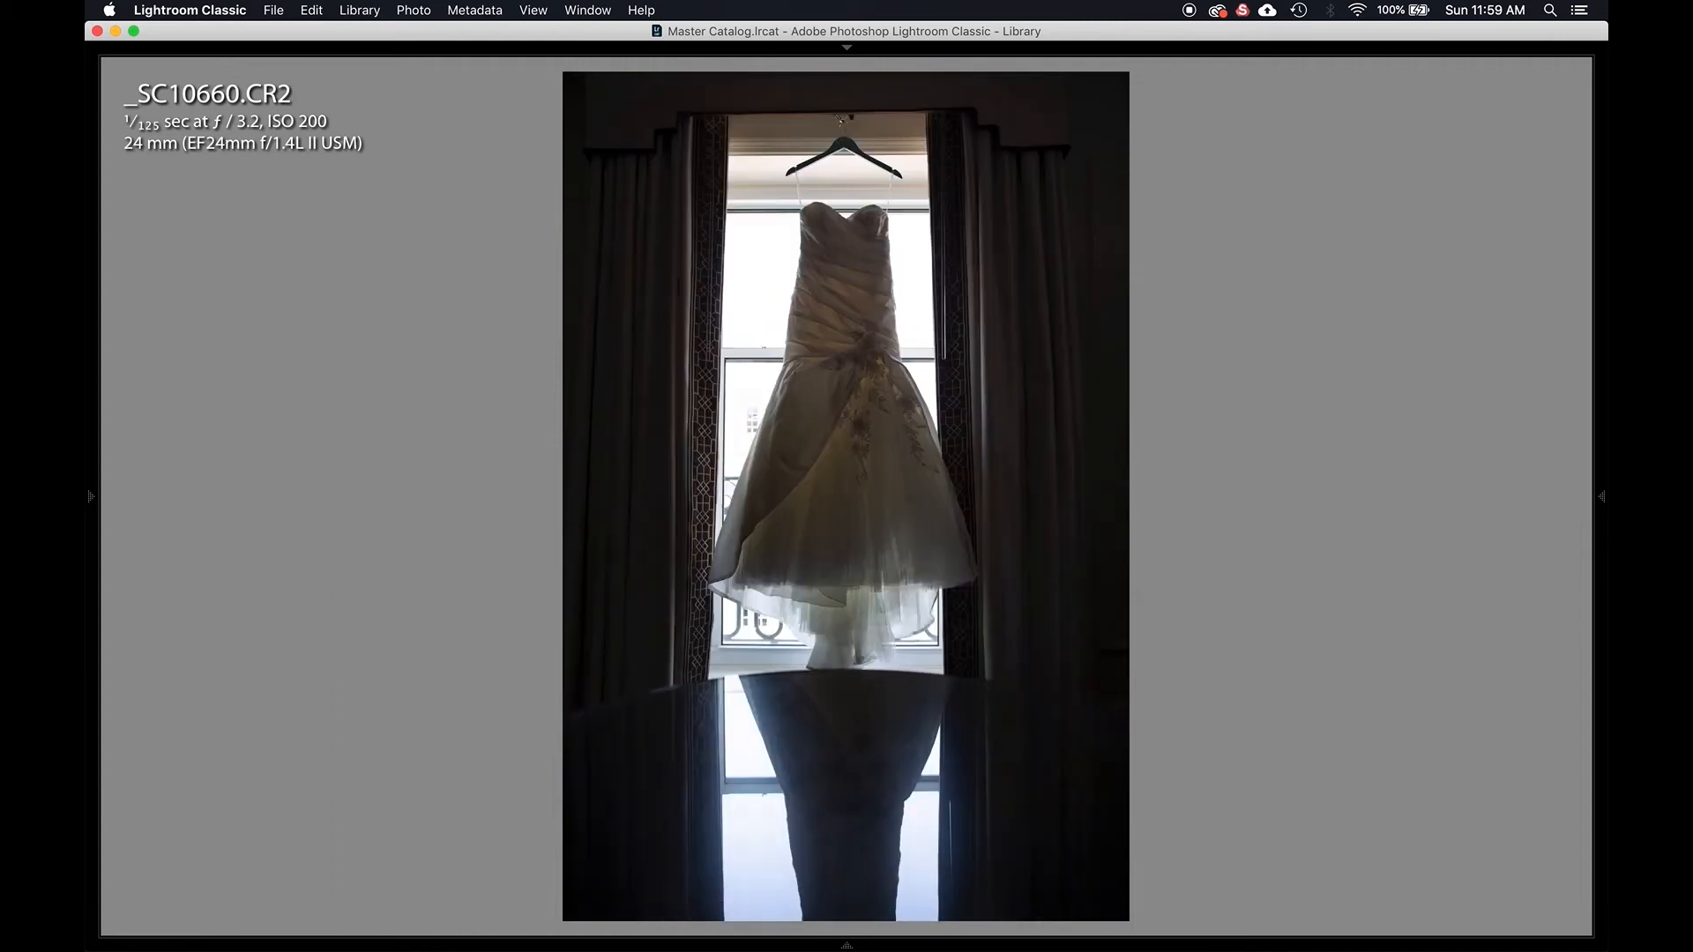
key(Right)
key(Right)
key(Left)
key(Right)
key(Left)
key(Right)
key(Left)
key(Right)
key(Right)
key(Right)
key(Right)
key(Left)
key(Left)
key(Left)
key(Right)
key(Left)
Remove the pick flag from _SC10656.CR2, and flag the dress photos _SC10660.CR2 and _SC10665.CR2 as picks.
key(super+Down)
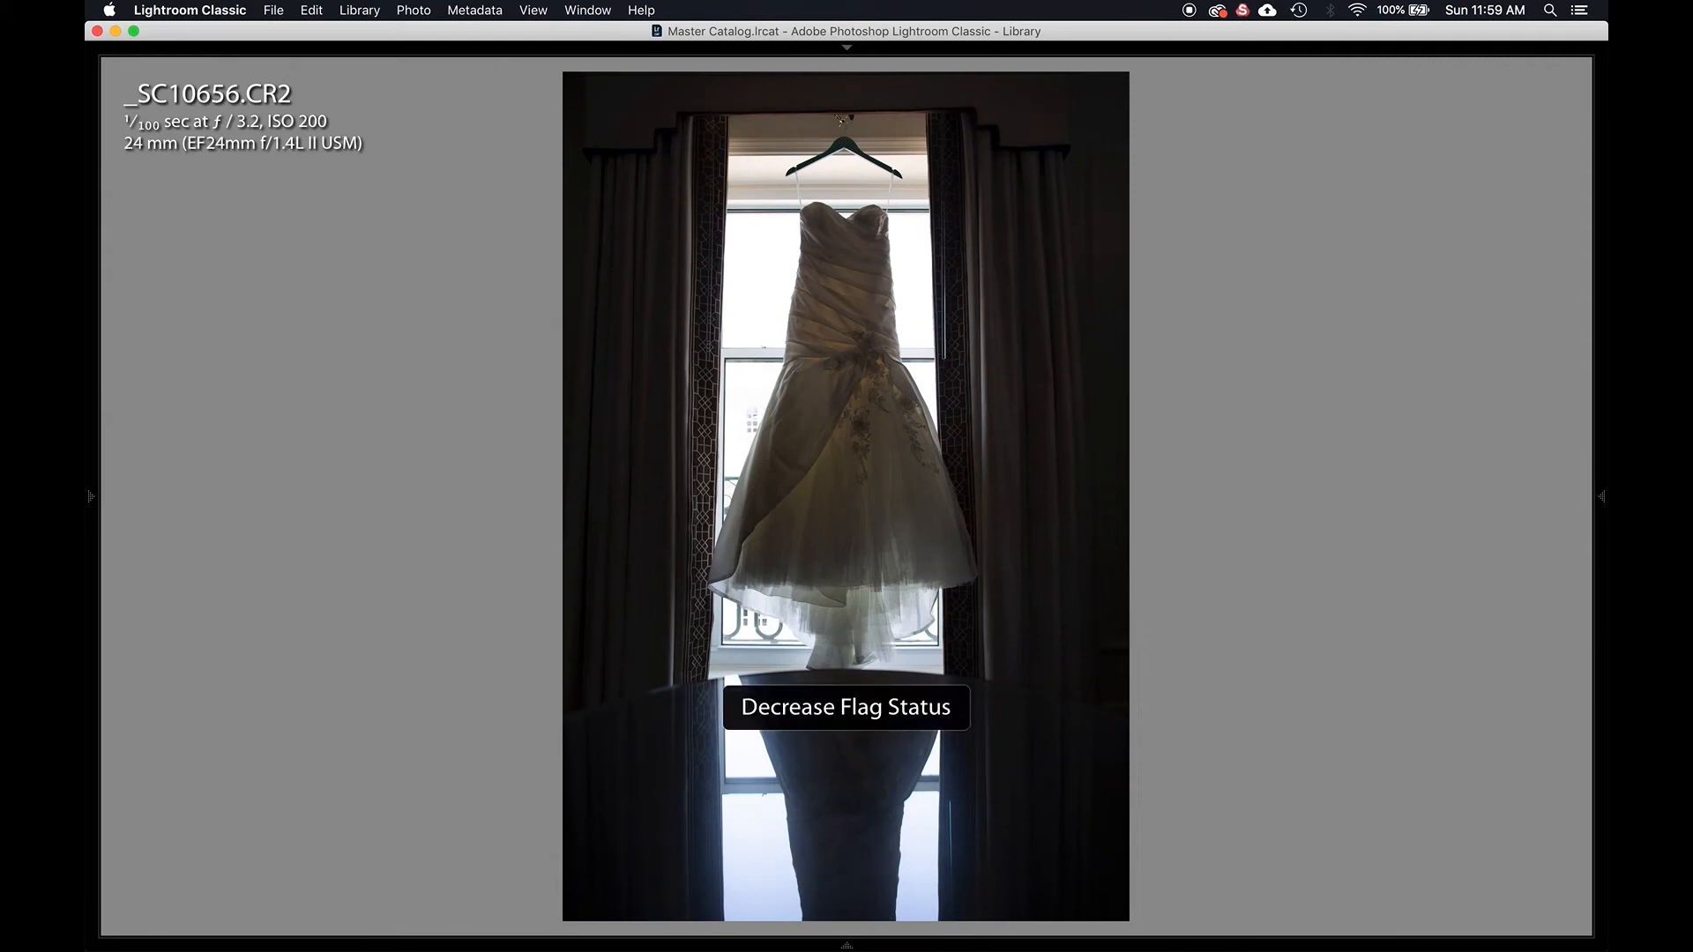
key(Right)
key(Right)
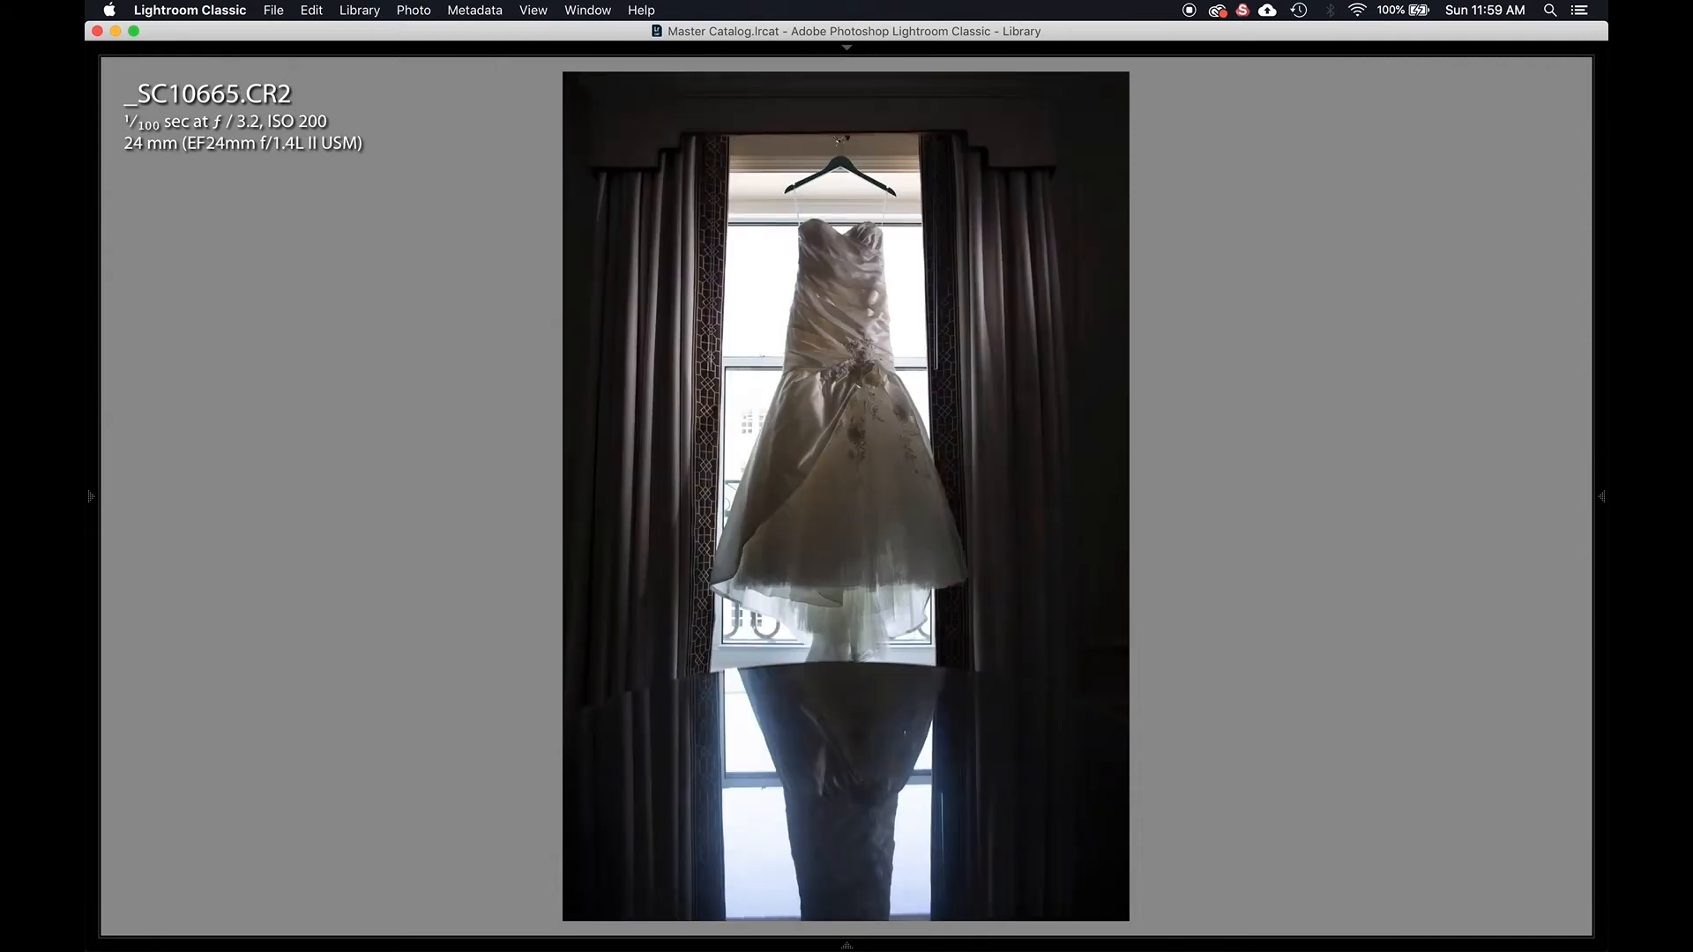
key(Left)
key(super+Up)
key(Right)
key(Right)
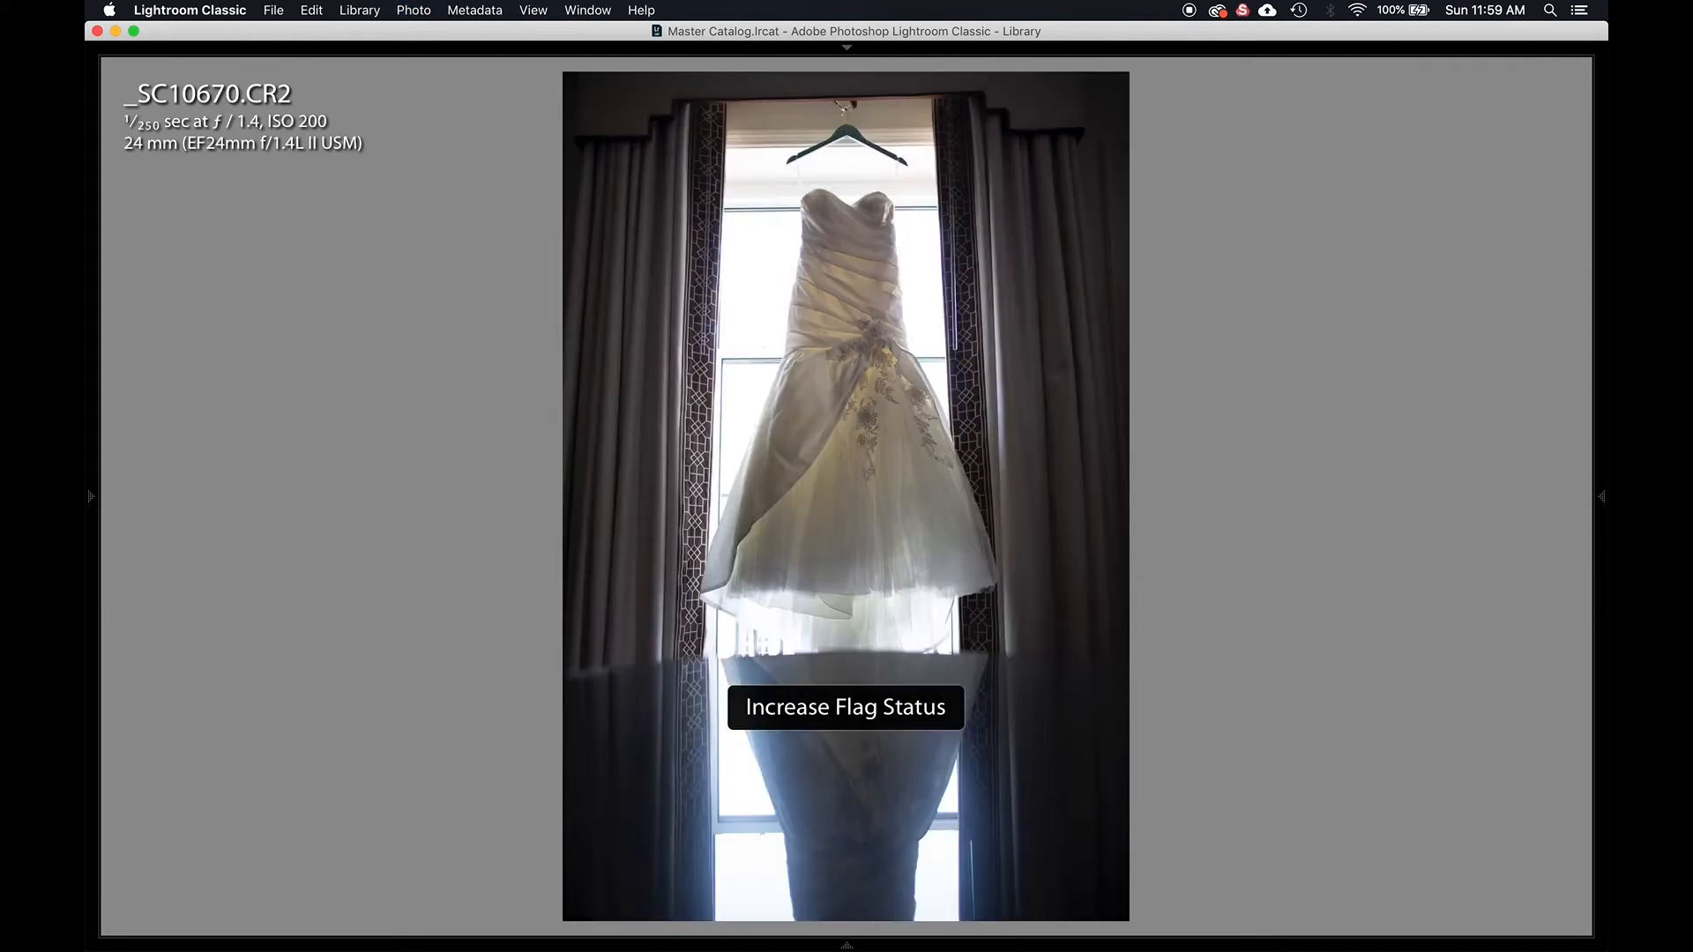
key(Left)
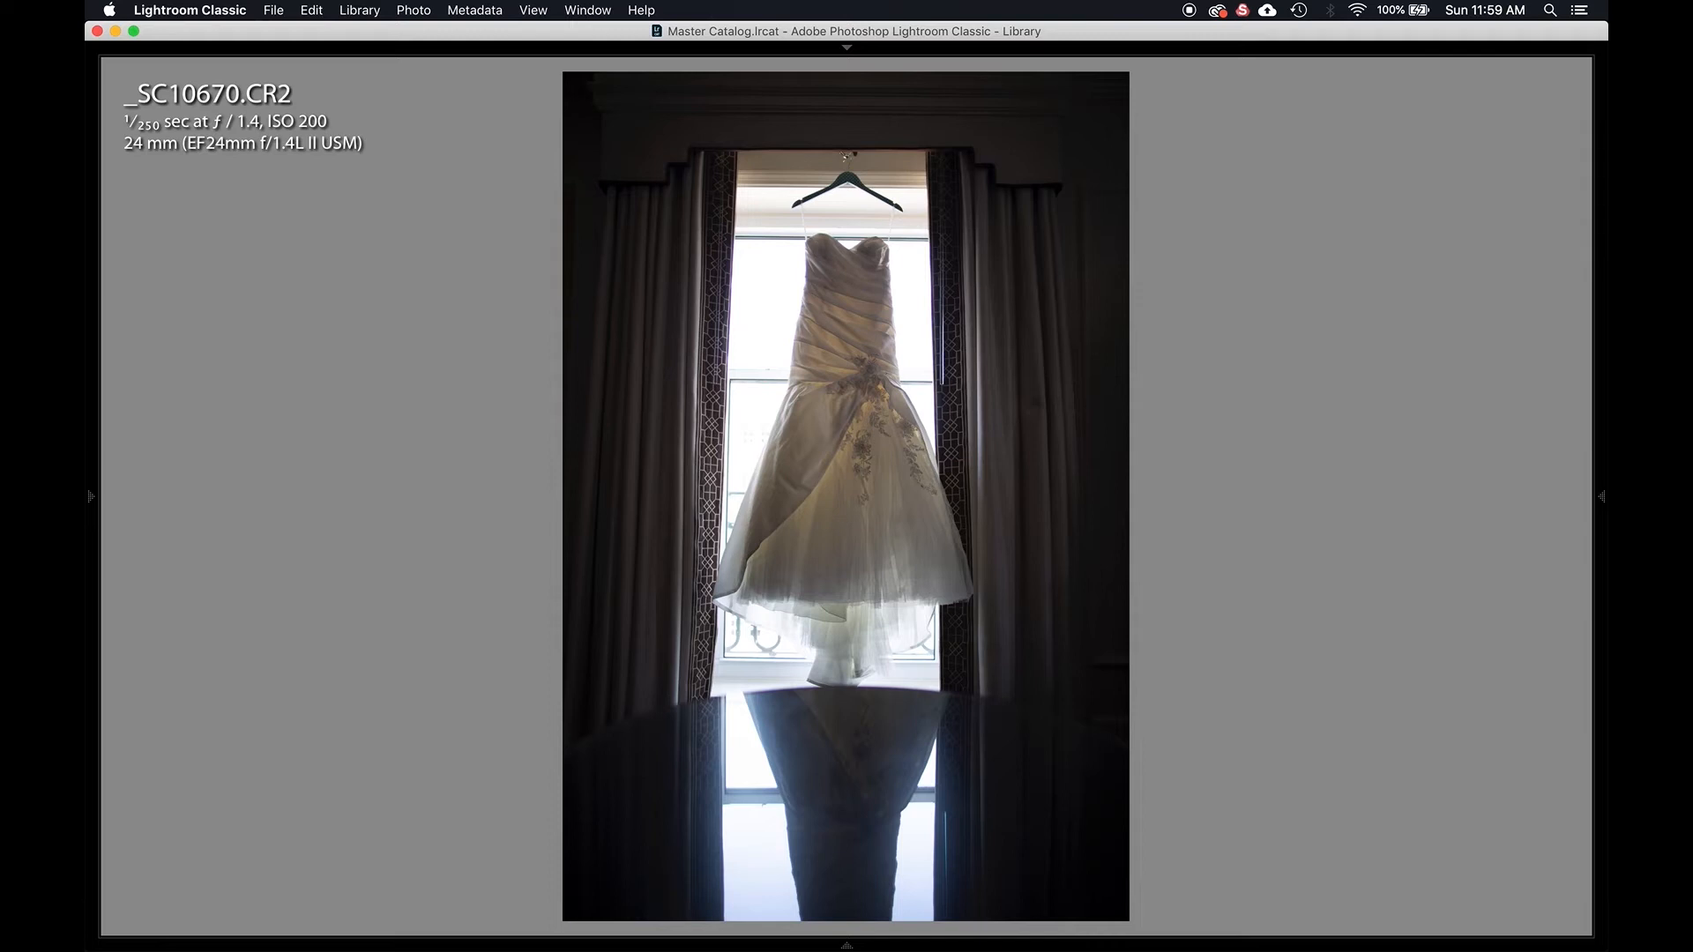
key(super+Down)
key(Right)
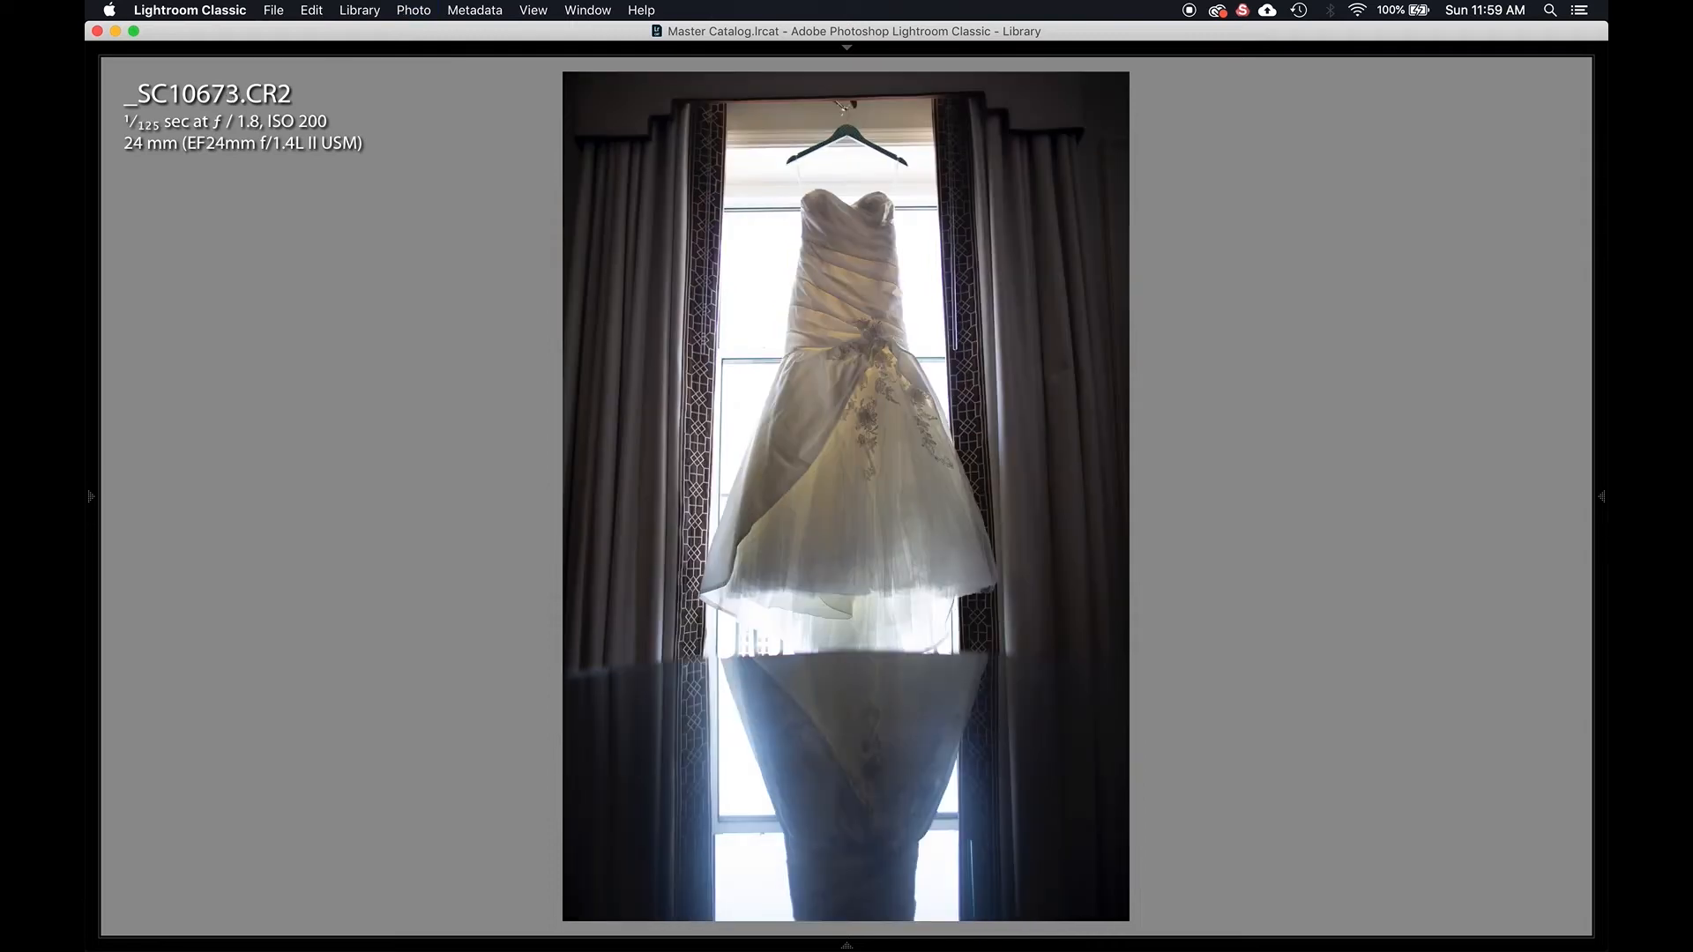
Return to the grid and try flagging _SC10670.CR2 as a pick, then lowering and raising its flag status.
key(g)
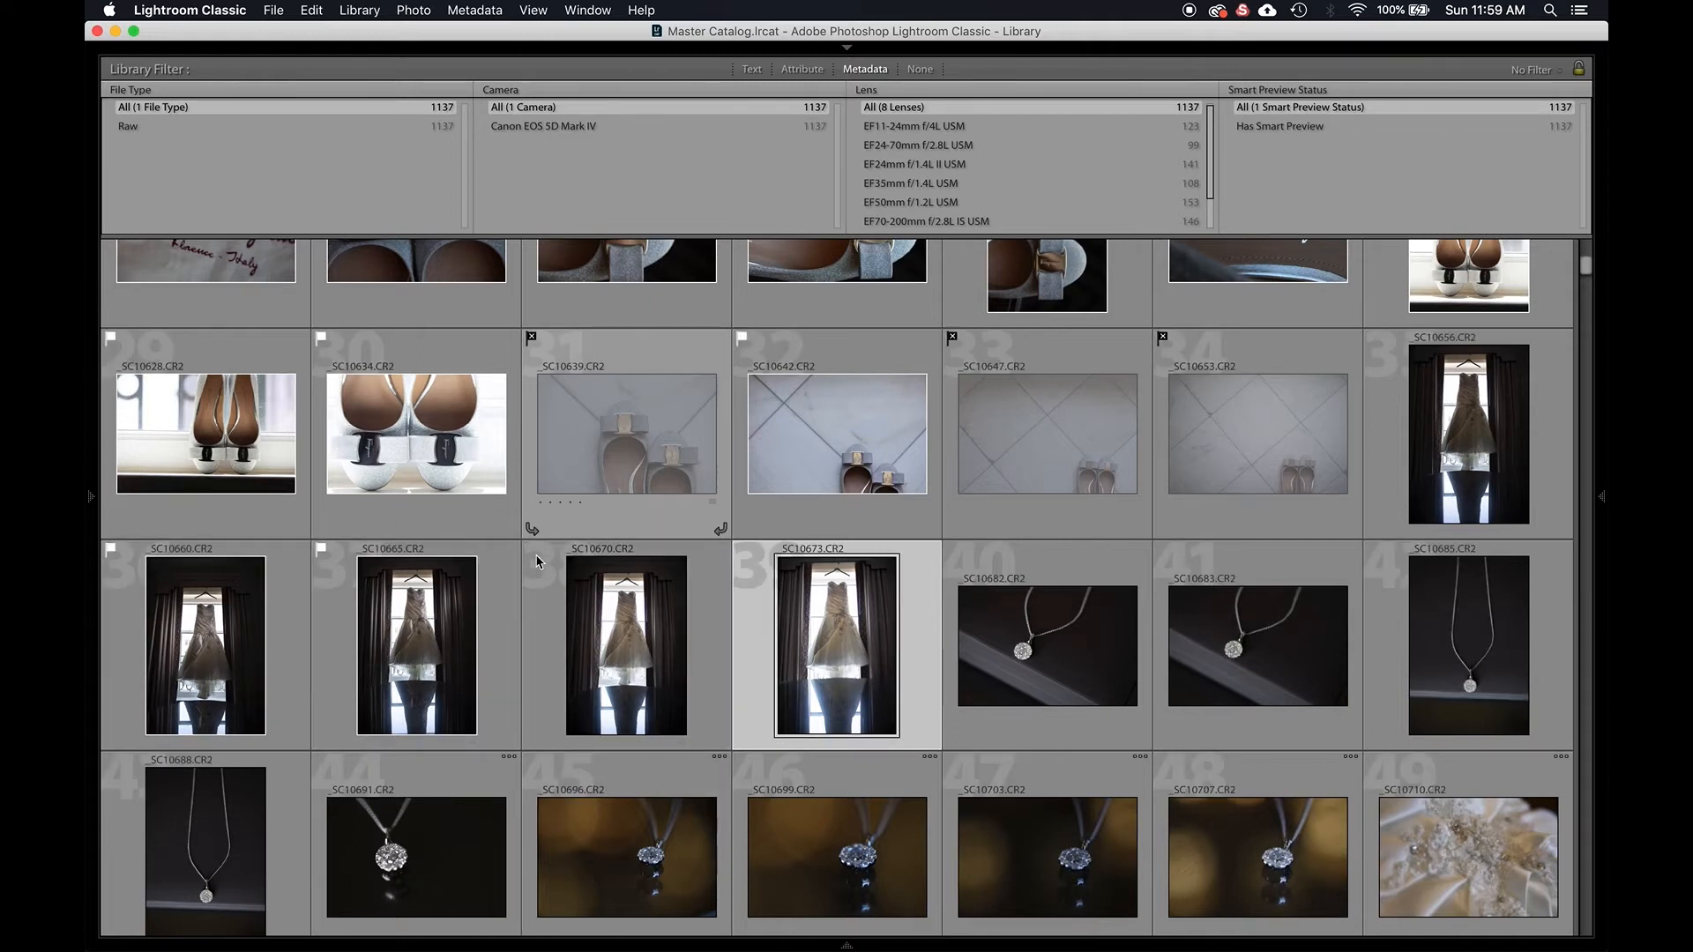
key(super+Up)
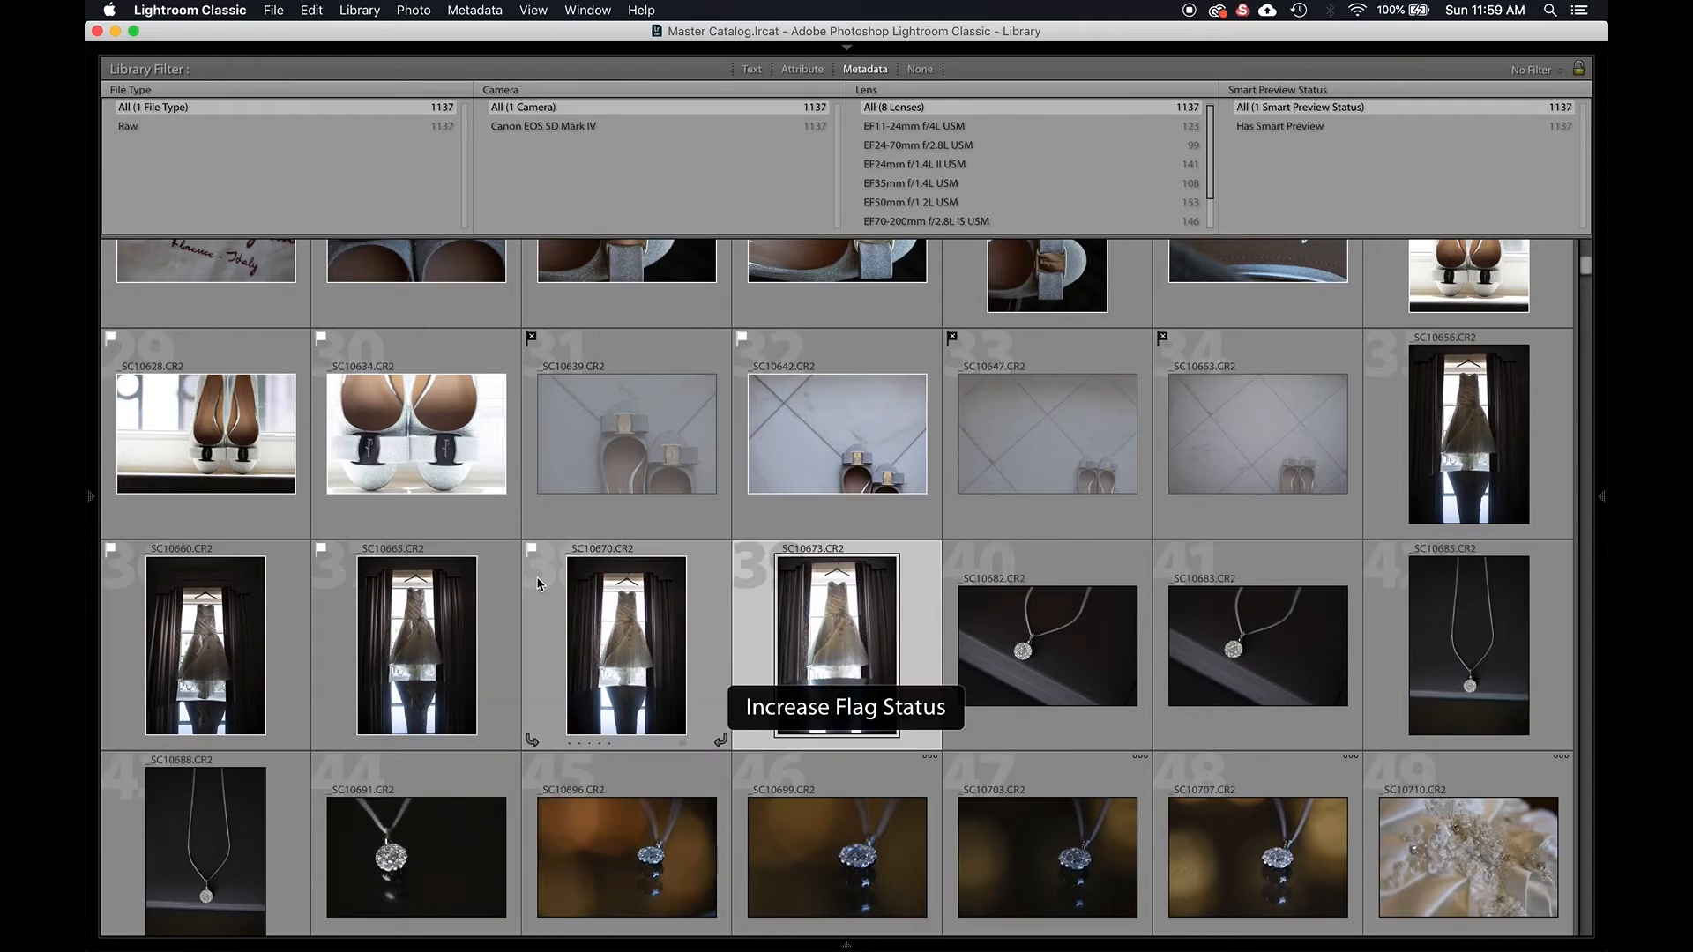
click(538, 584)
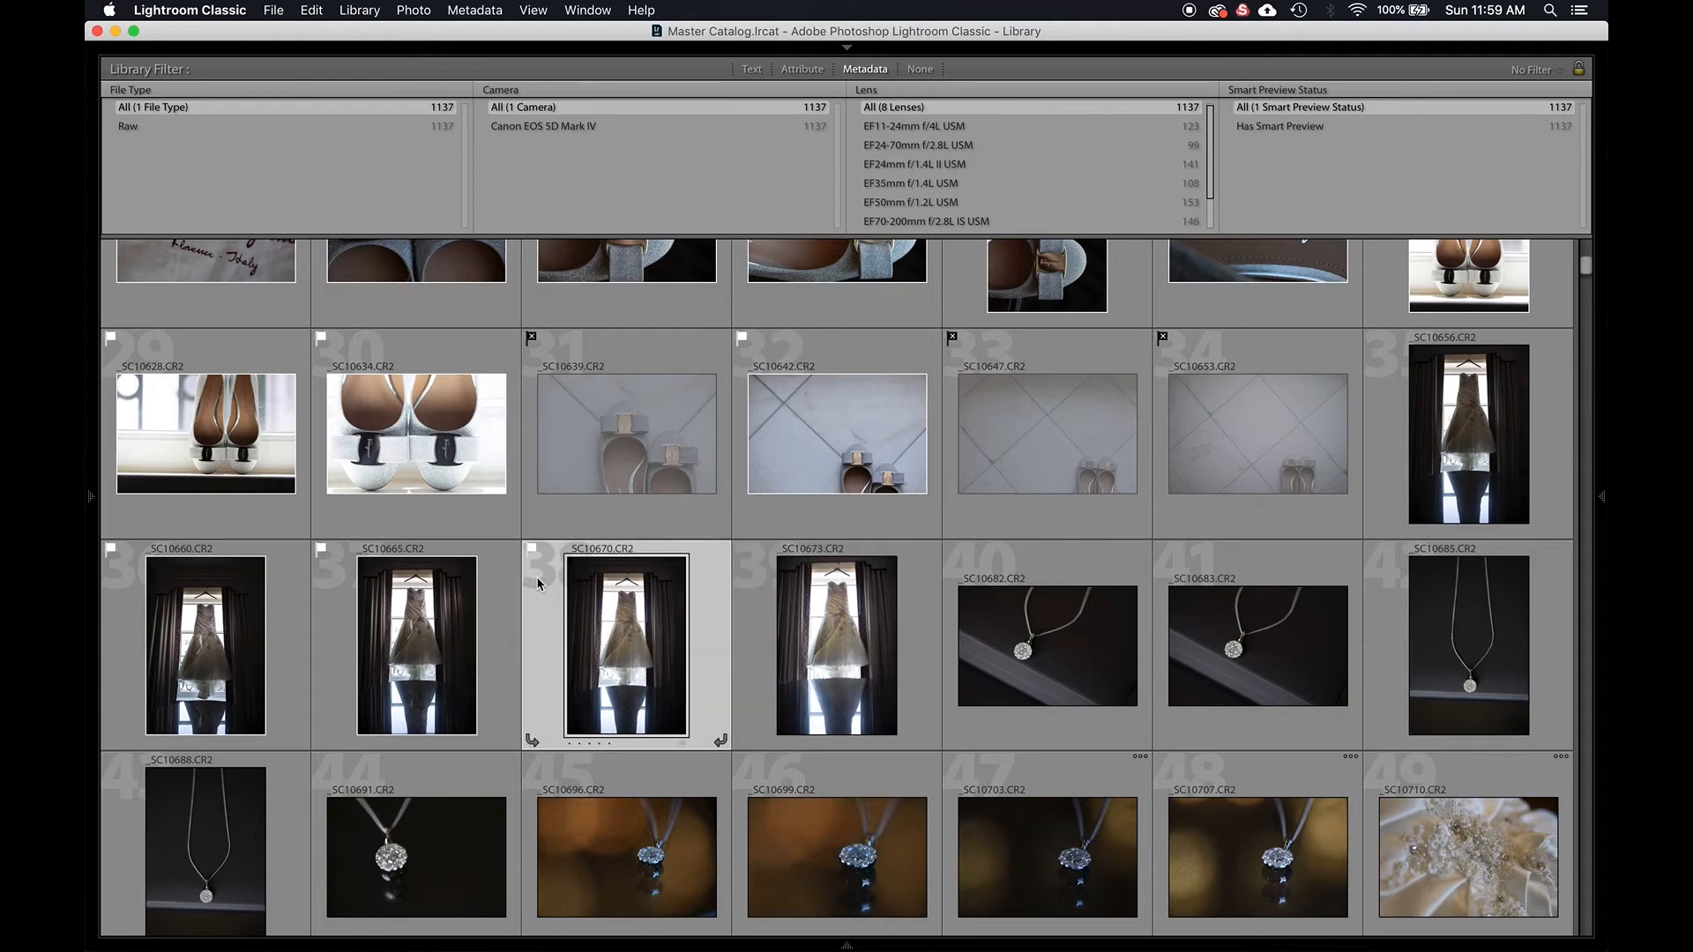
key(super+Down)
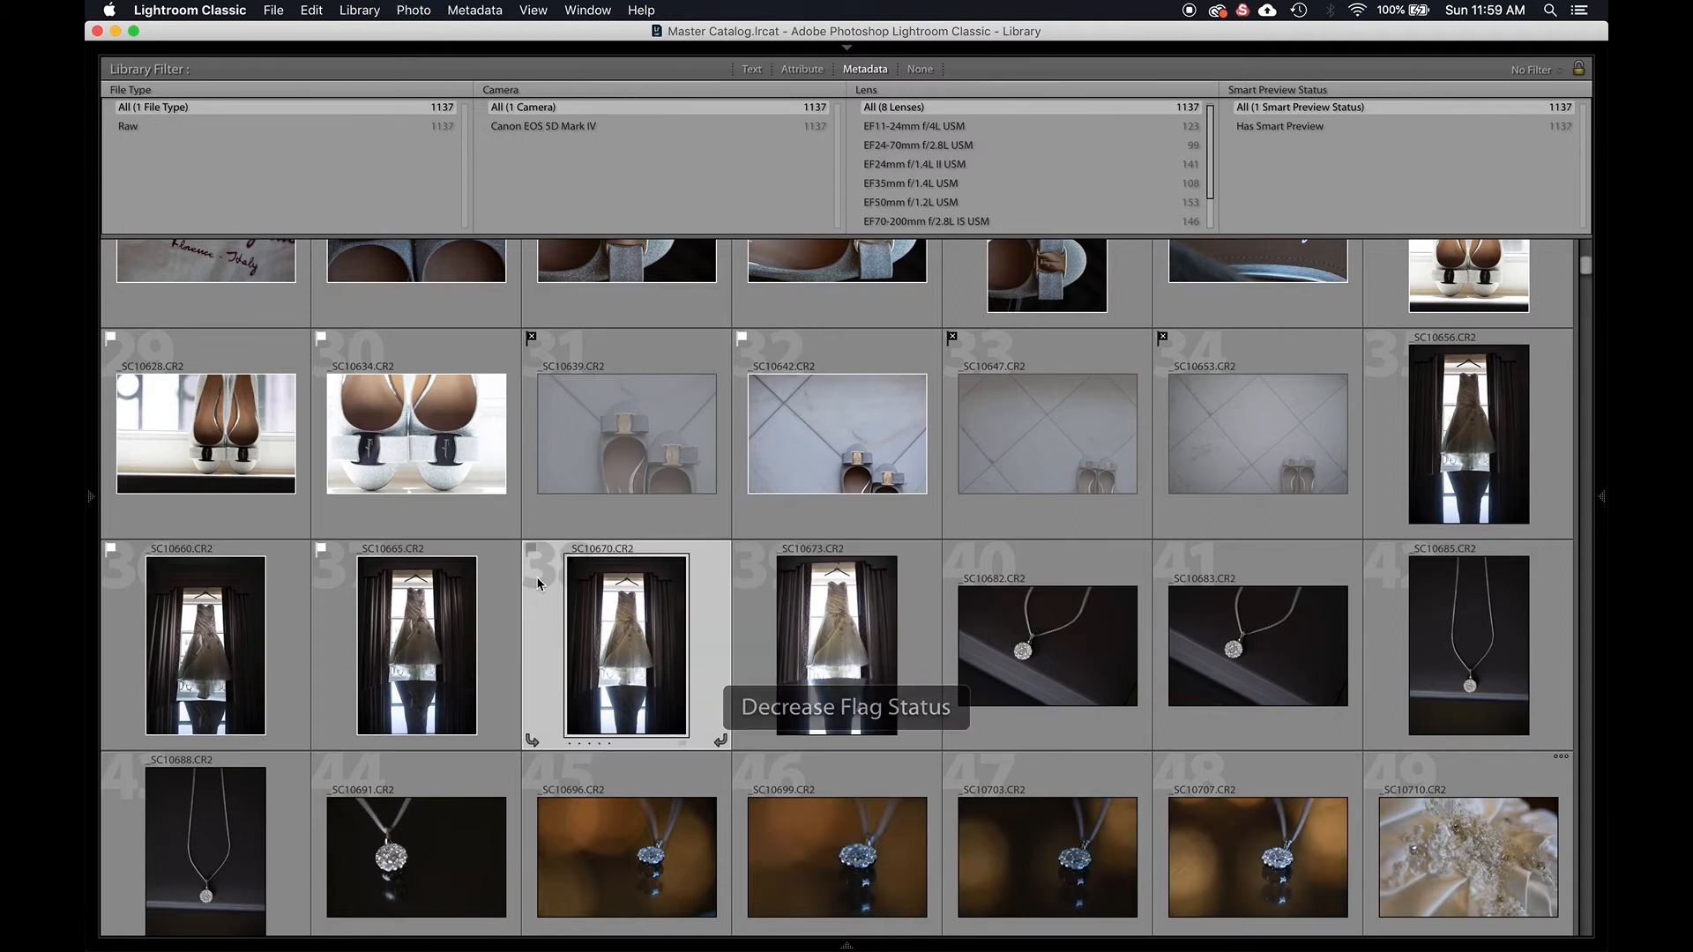
key(super+Down)
key(super+Up)
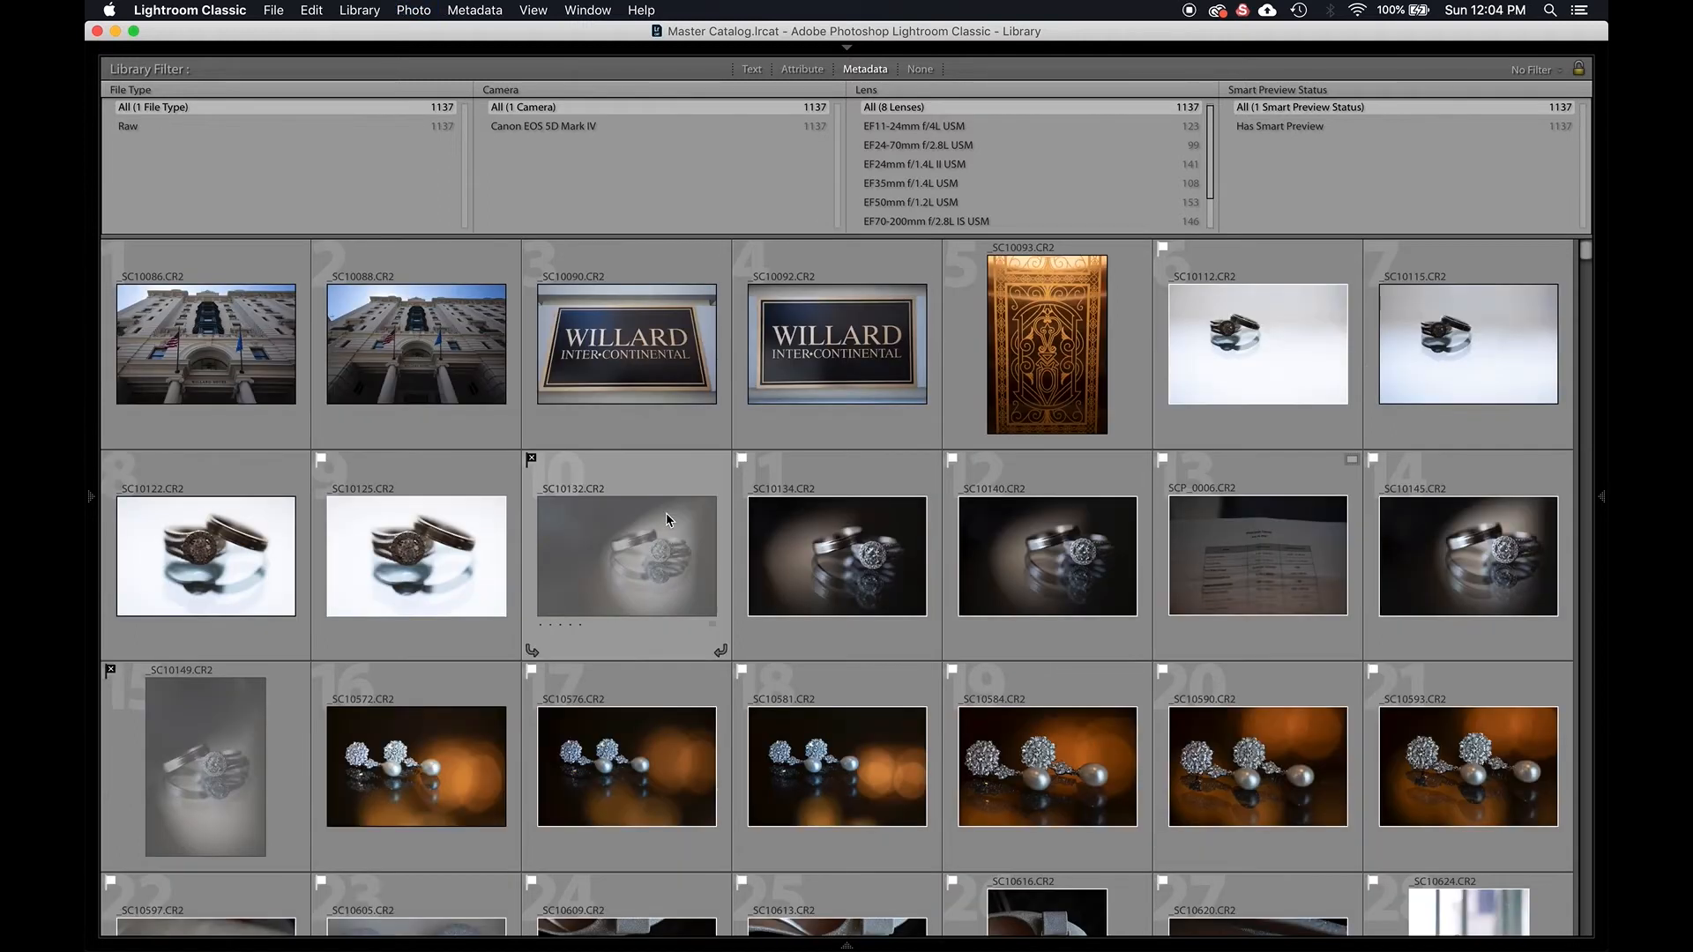
Remove the reject flags from the ring photos _SC10132.CR2 and _SC10149.CR2 in the grid.
mouse_move(668, 519)
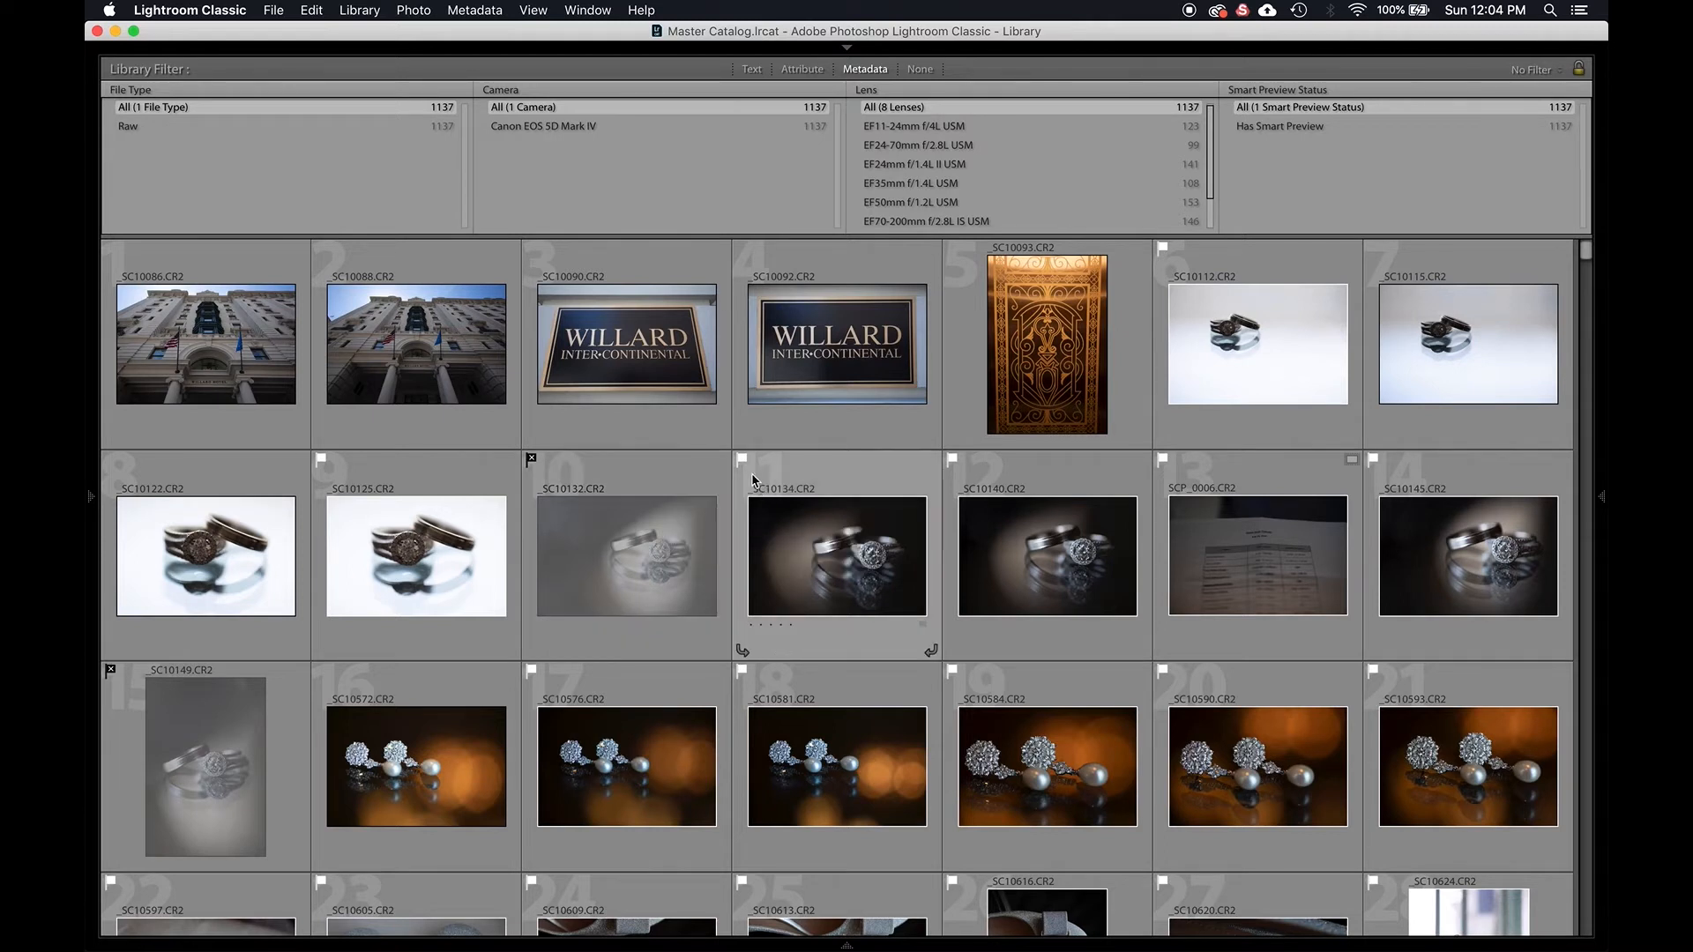
click(619, 466)
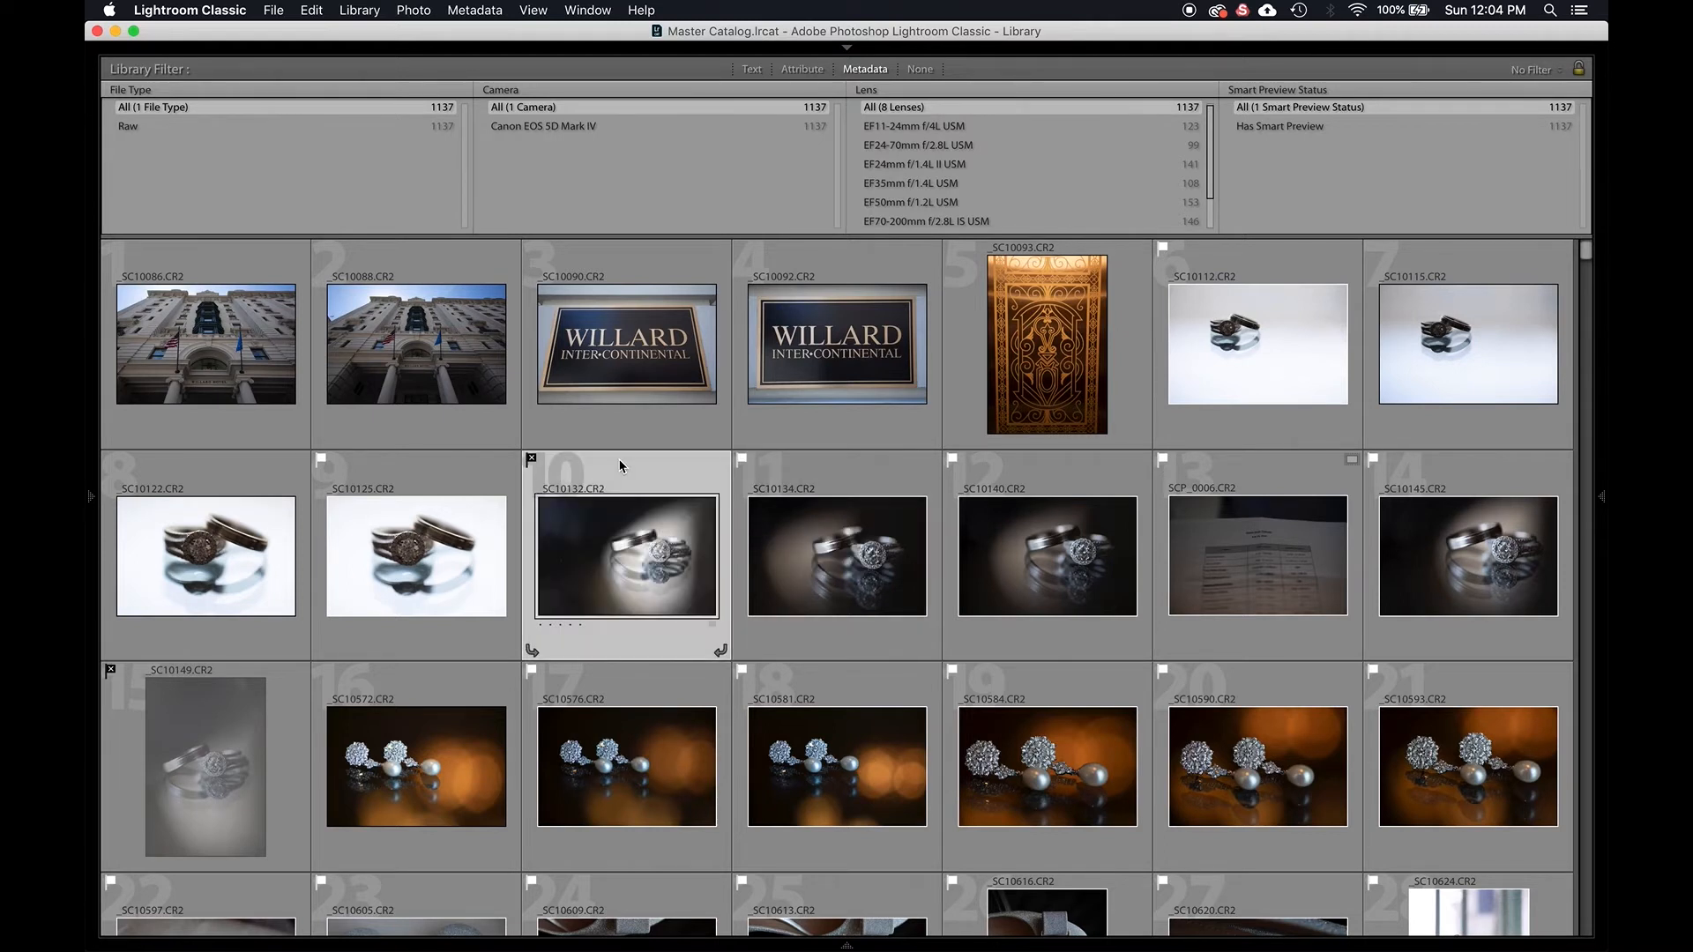
key(u)
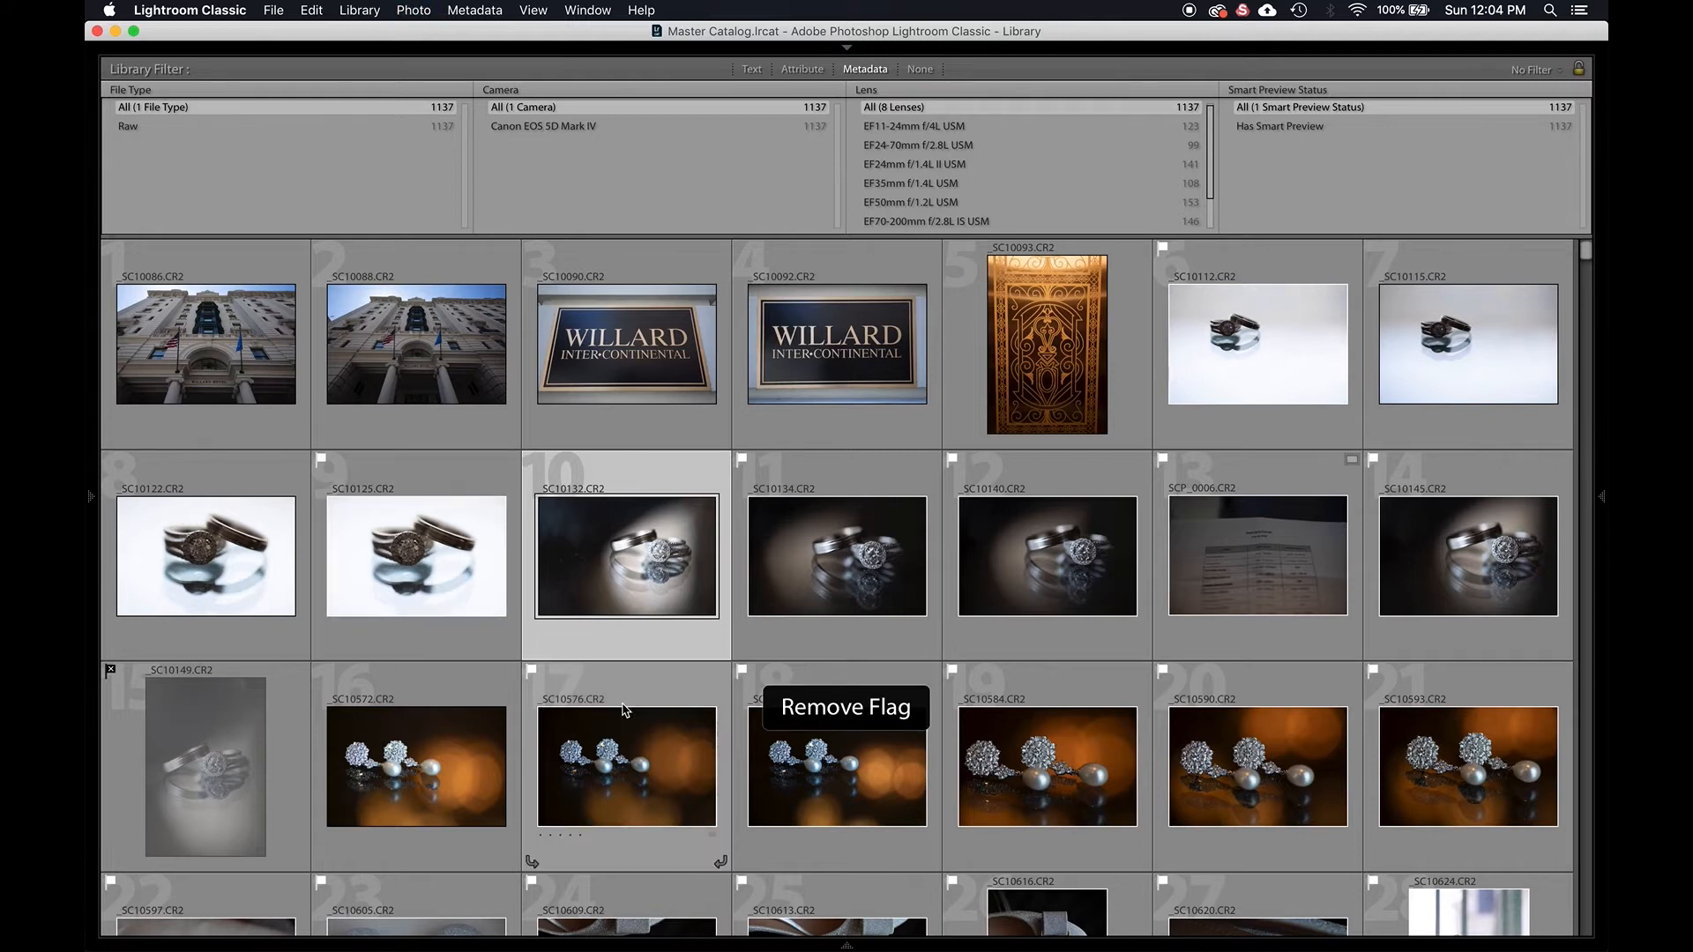
click(154, 750)
key(u)
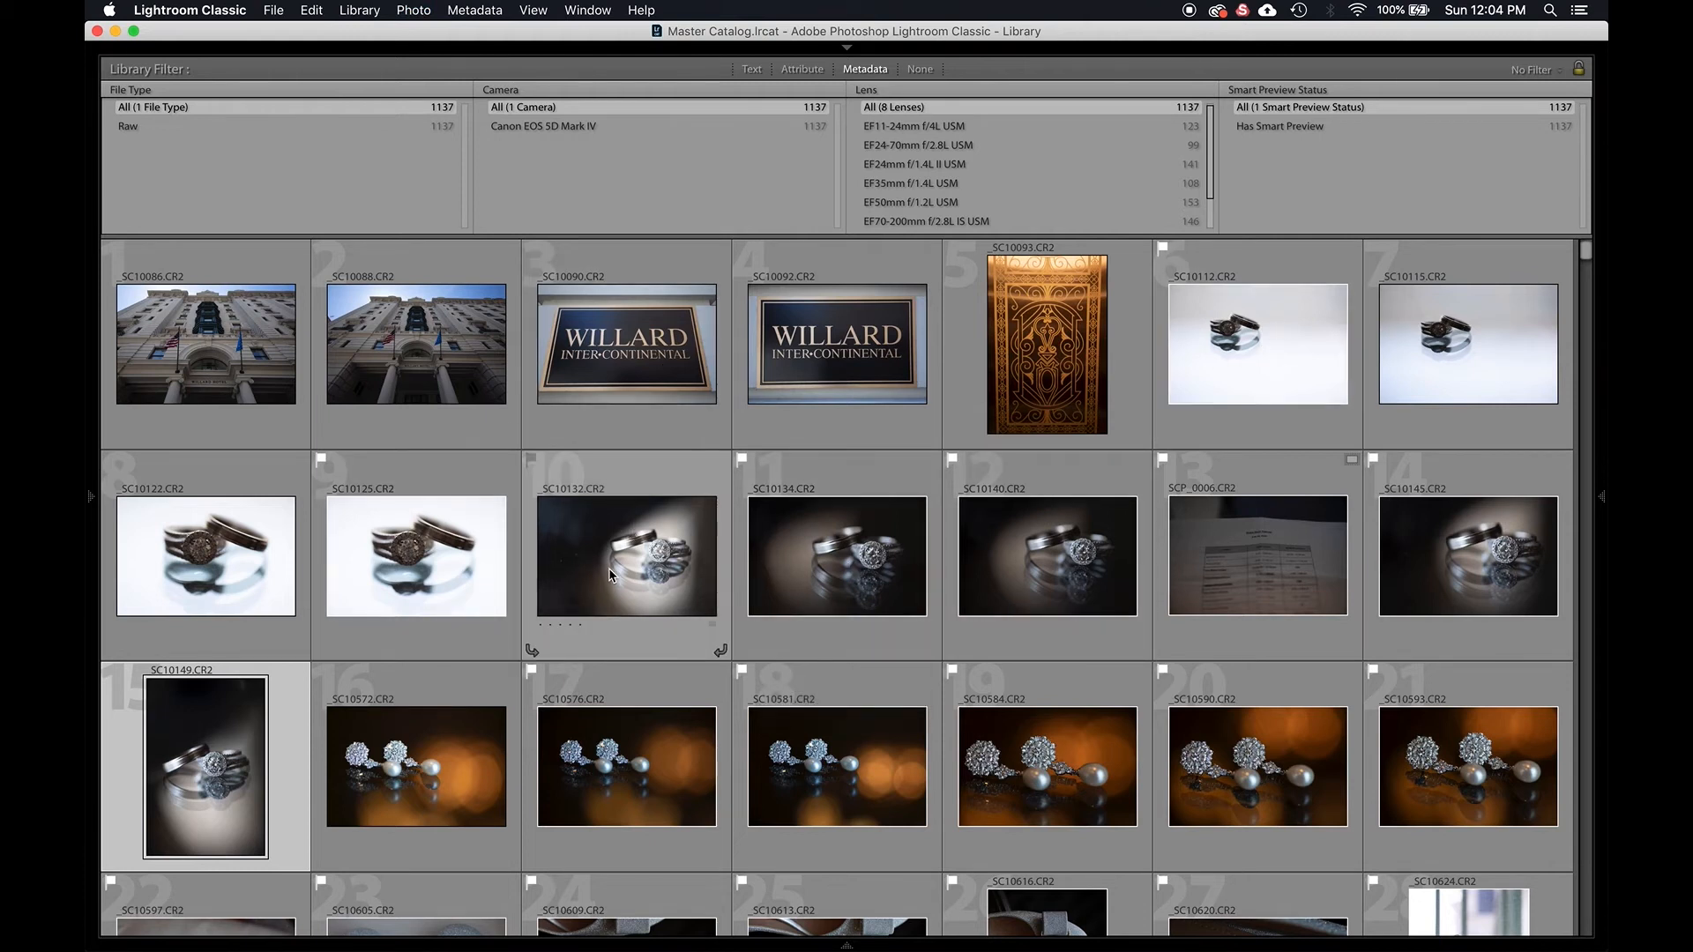
Refine the displayed photos so that unflagged photos become rejected and picked photos become unflagged.
click(411, 8)
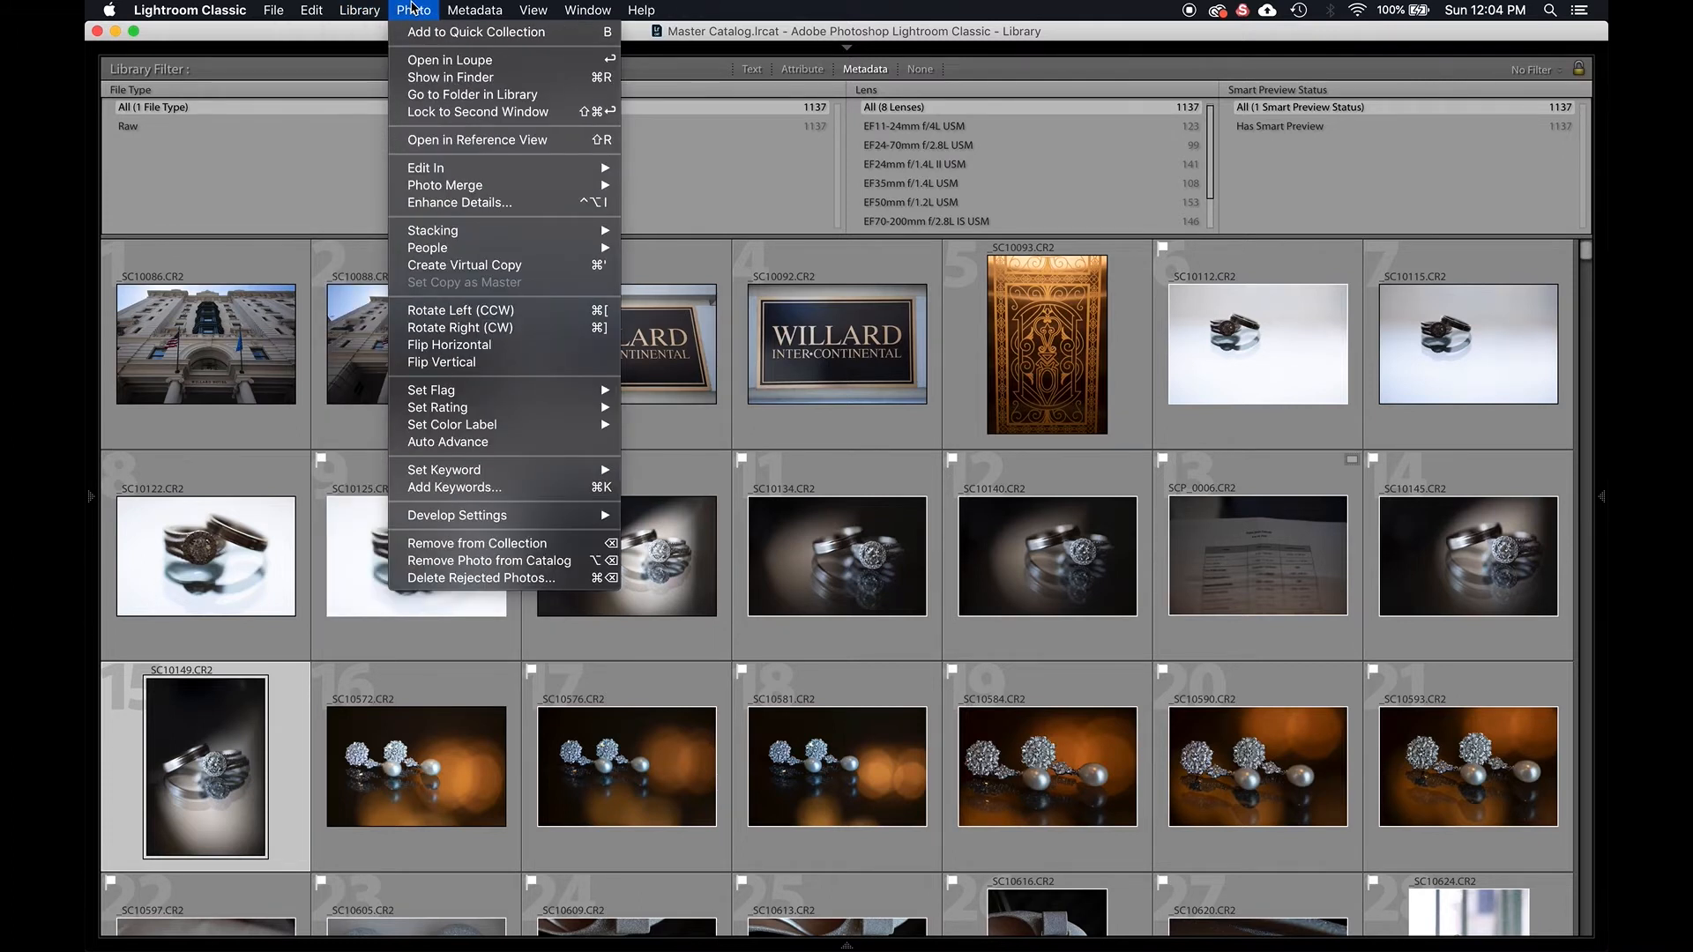
mouse_move(375, 9)
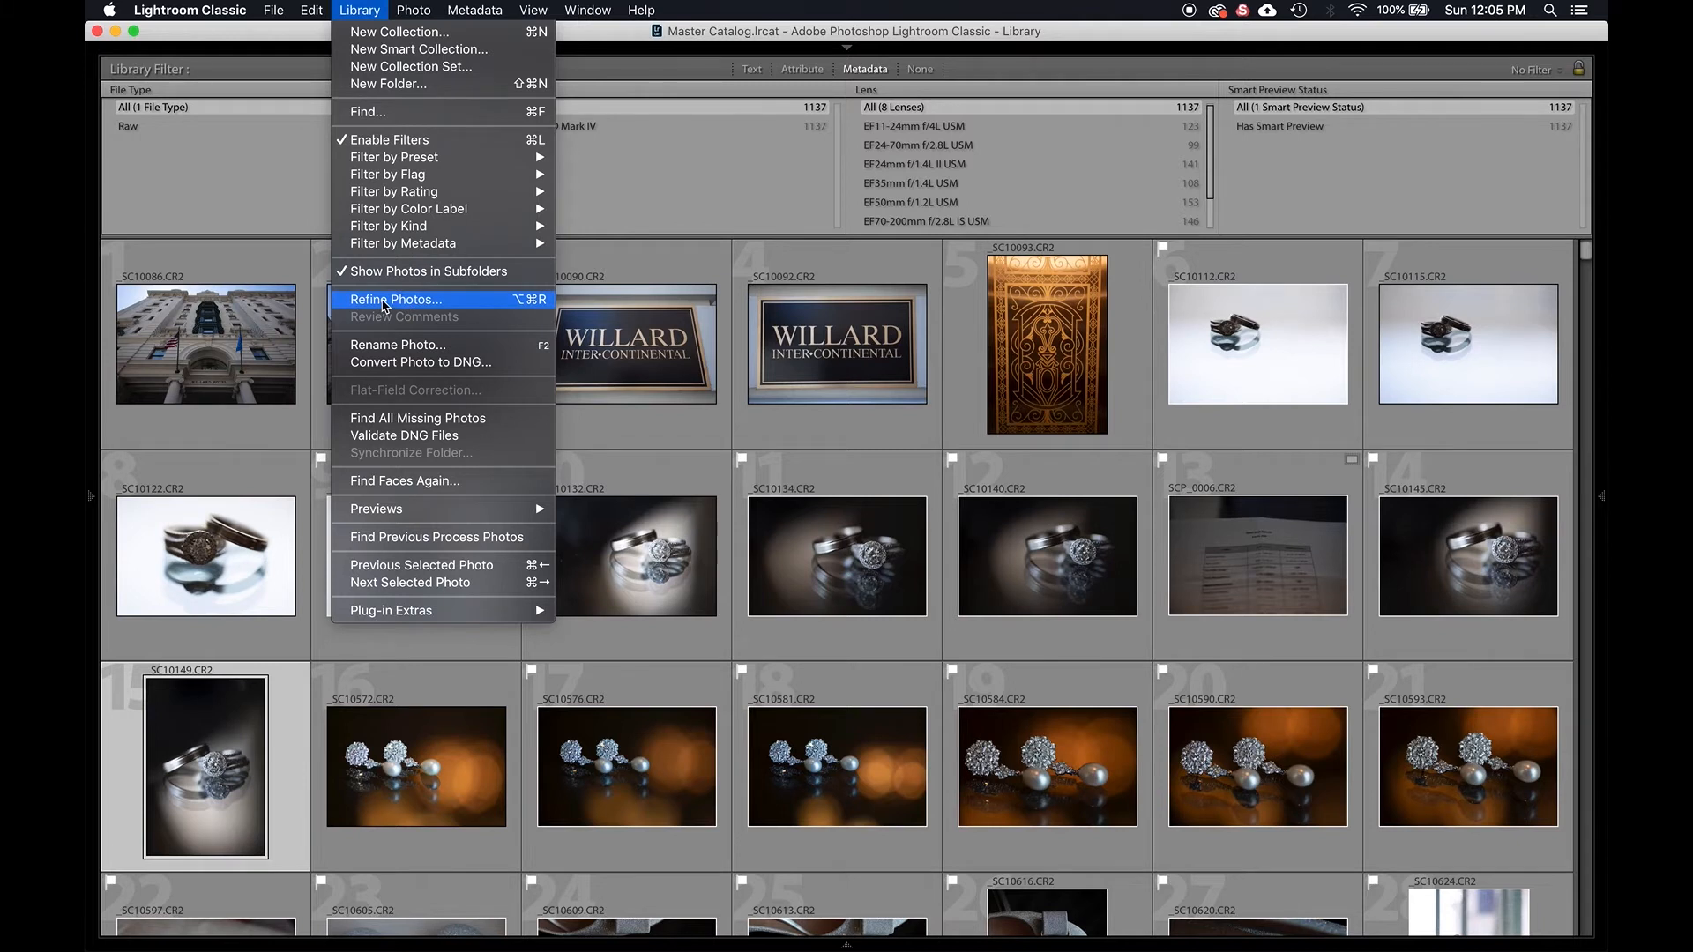
click(382, 301)
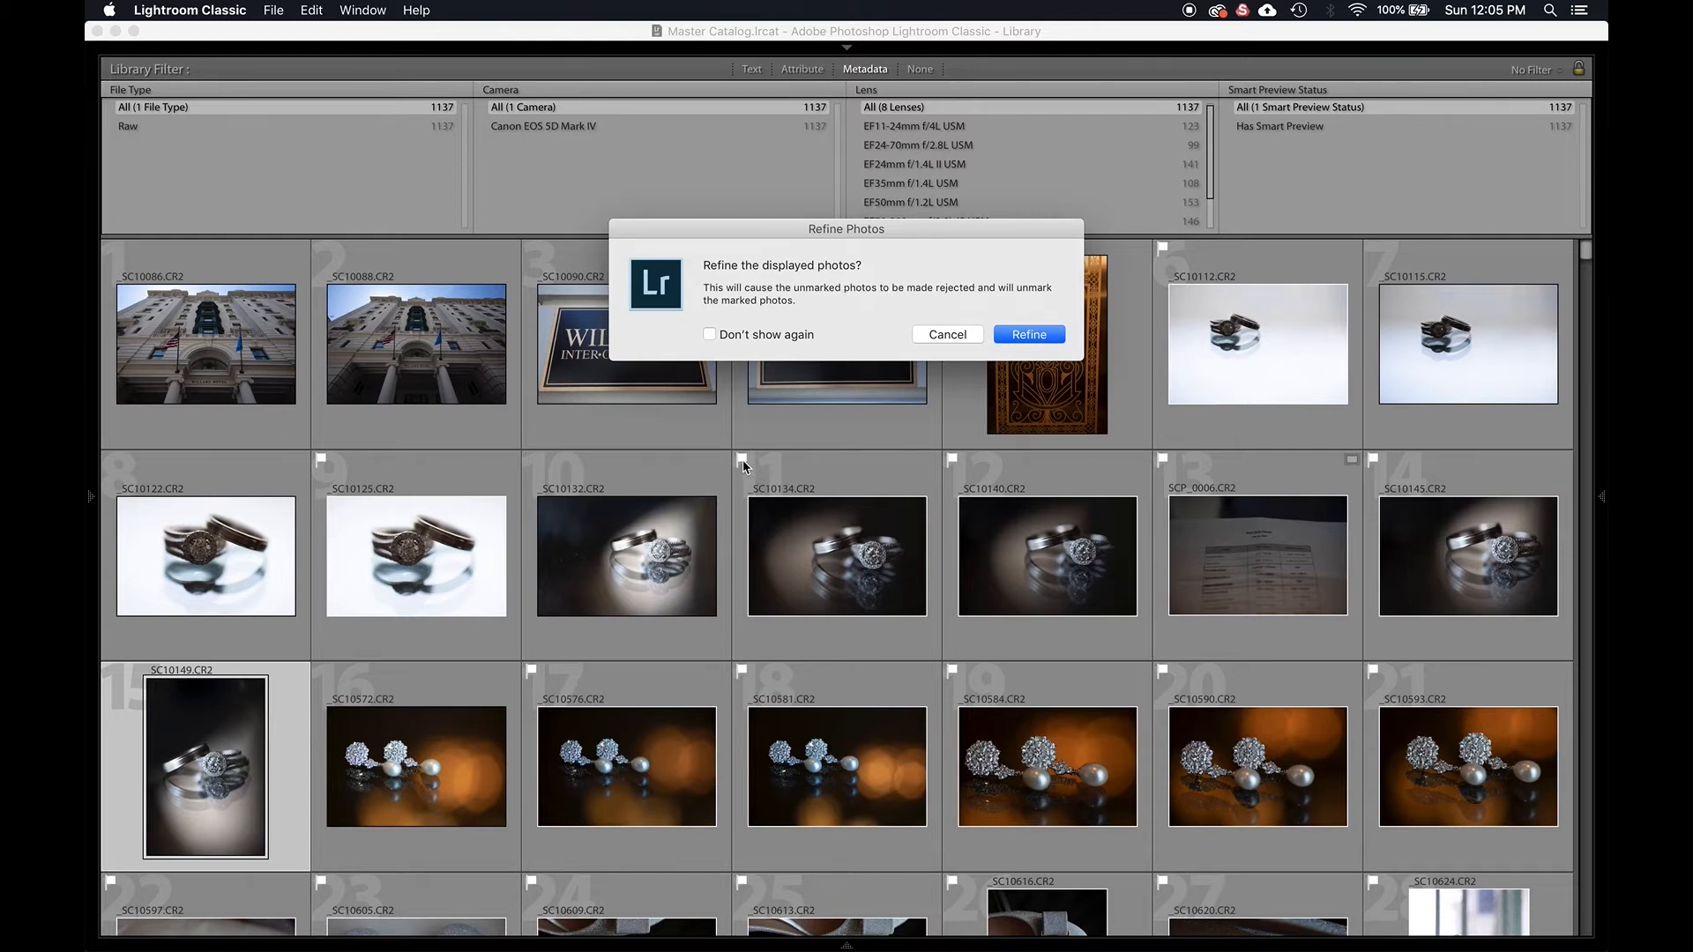
click(1026, 335)
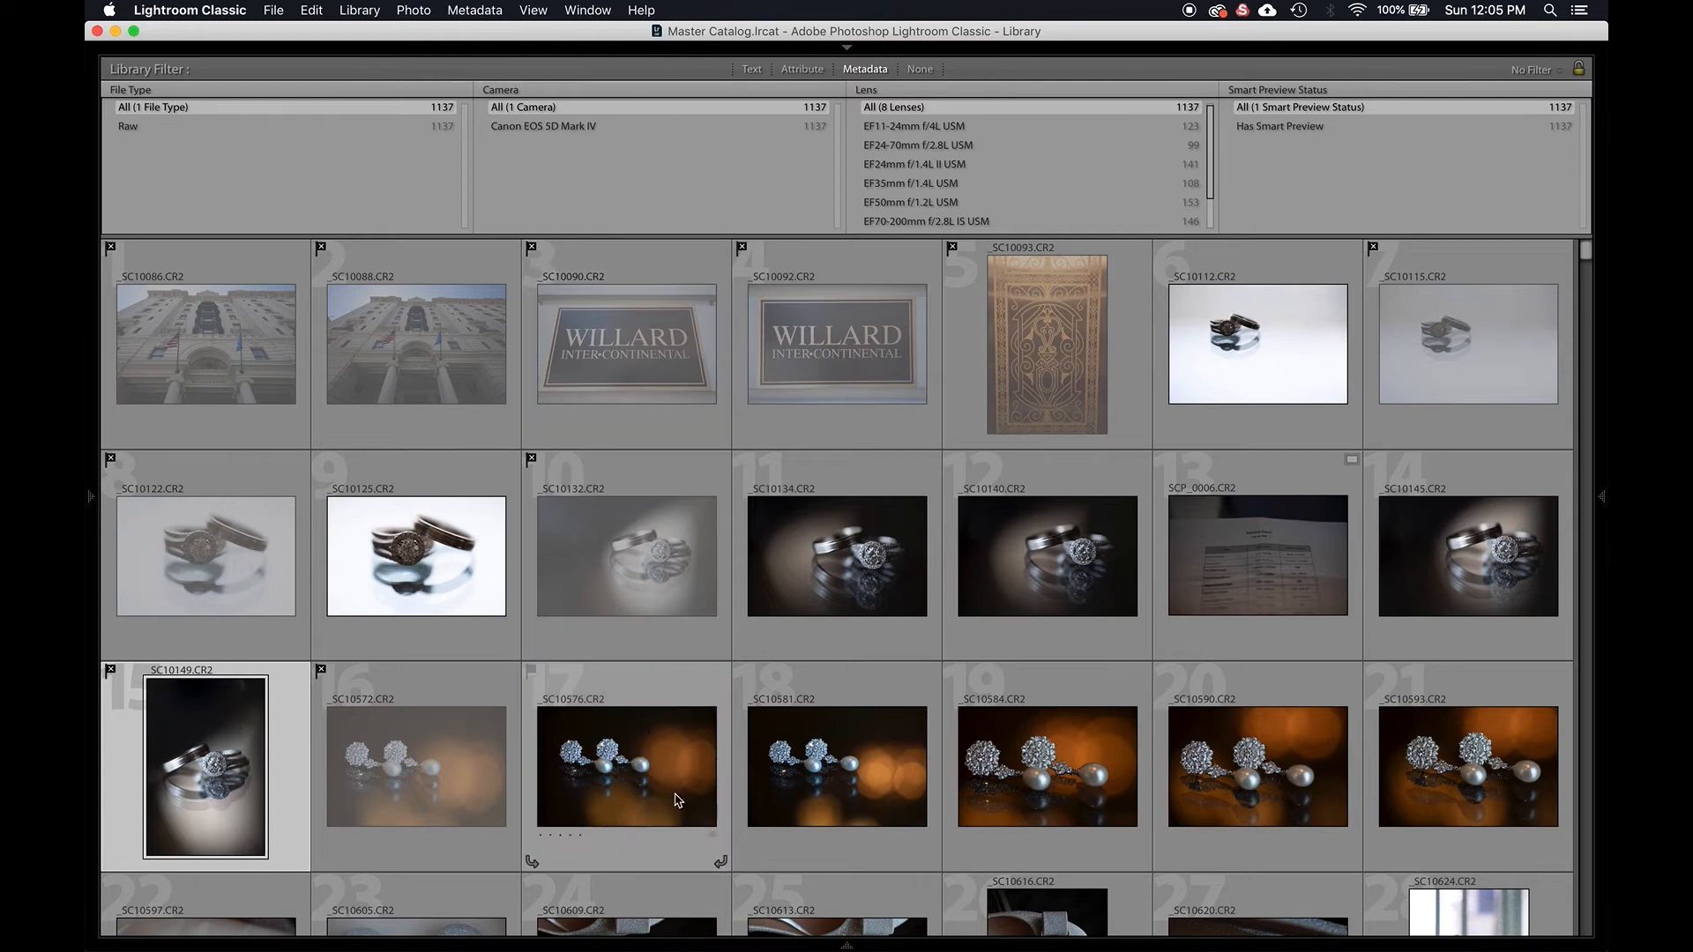
Flag the earring photos _SC10576.CR2, _SC10581.CR2 and _SC10584.CR2 as picks in Loupe view, leaving _SC10590.CR2 and _SC10593.CR2 unflagged.
double_click(649, 734)
key(p)
key(p)
key(p)
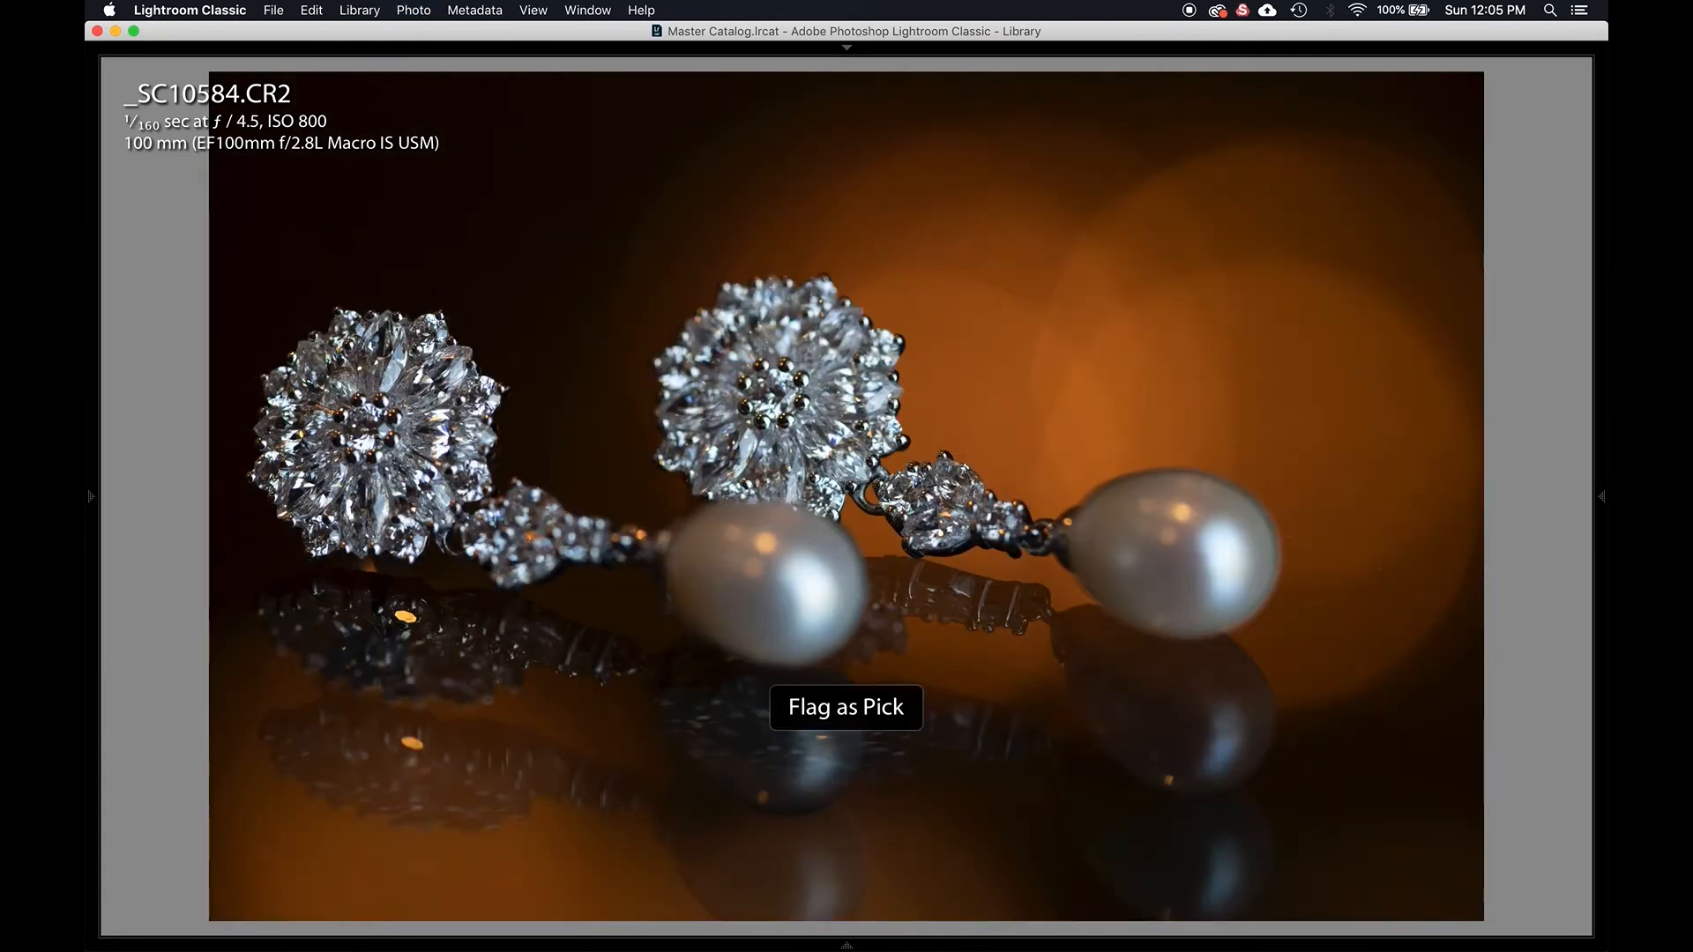
key(Right)
key(Right)
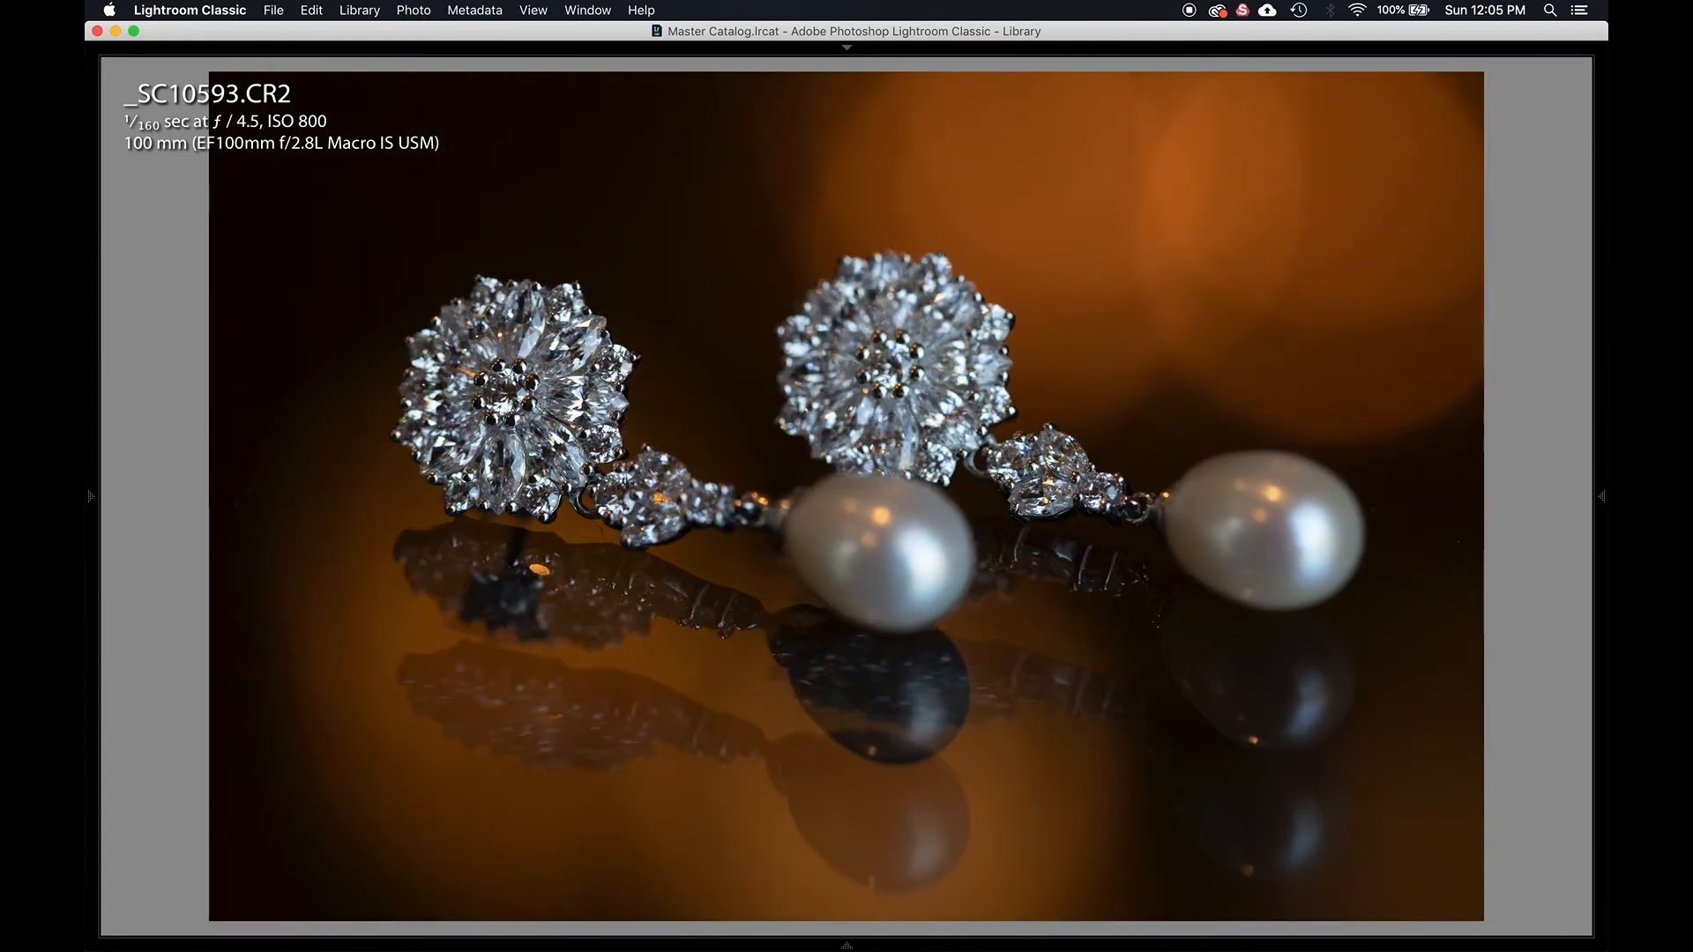
key(Right)
key(Right)
key(Right)
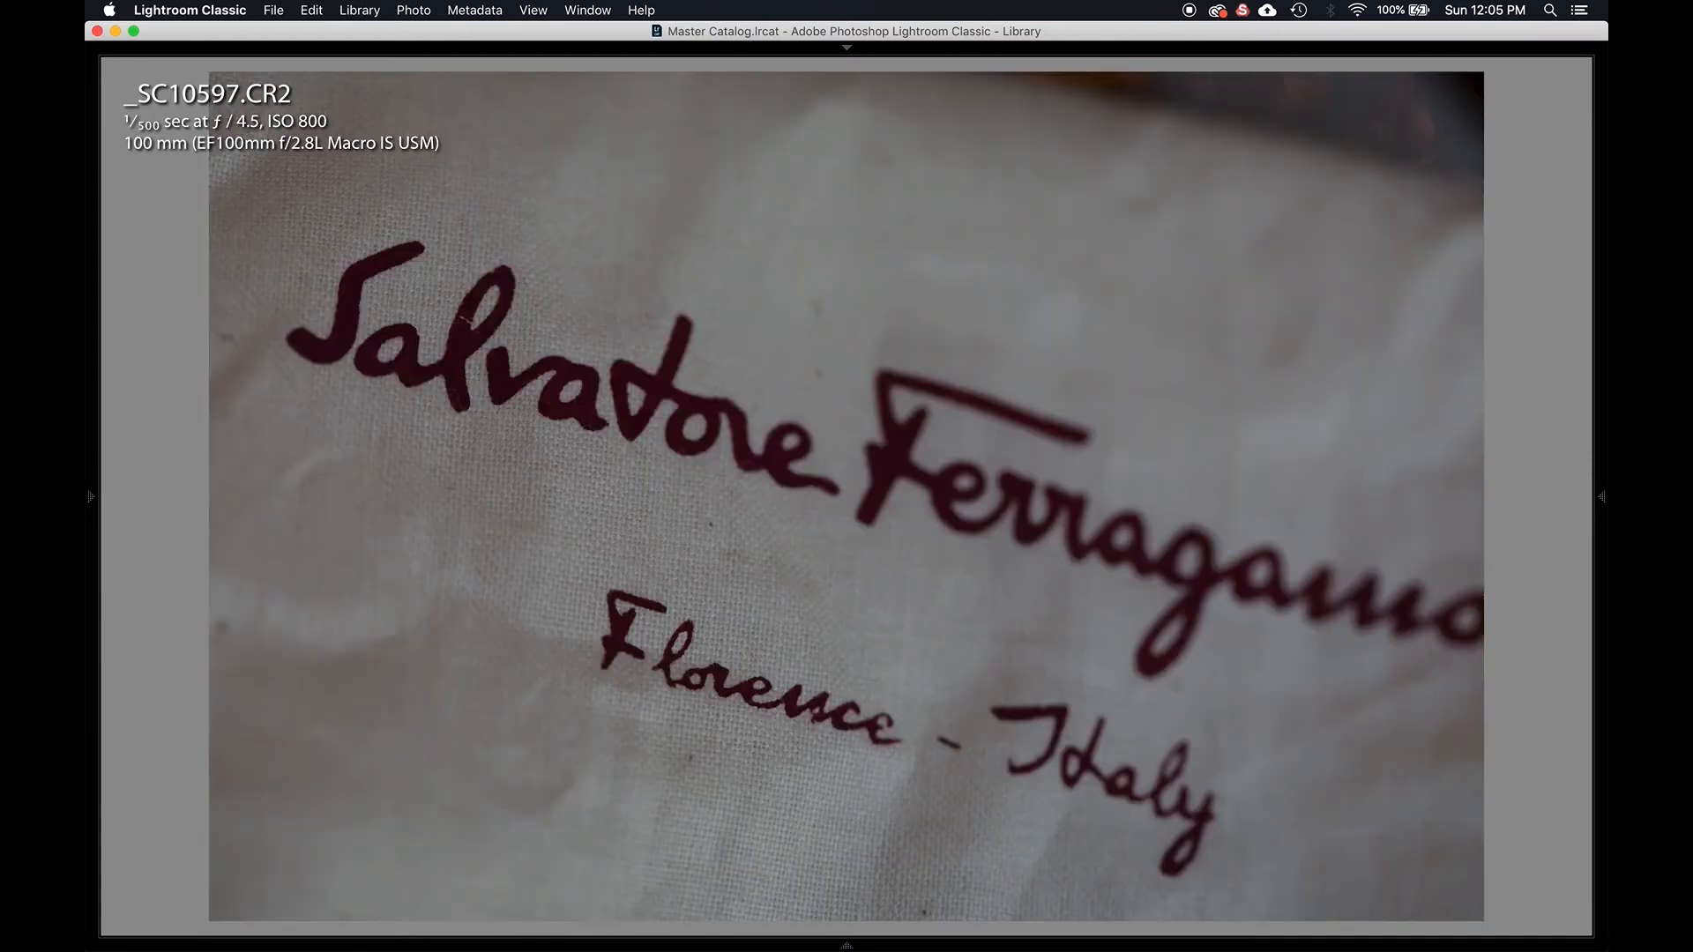
Flag the shoe photos _SC10605.CR2, _SC10609.CR2 and _SC10613.CR2 as picks, skipping the dust bag photo _SC10597.CR2.
key(Right)
key(Right)
key(Left)
key(Right)
key(Right)
key(Right)
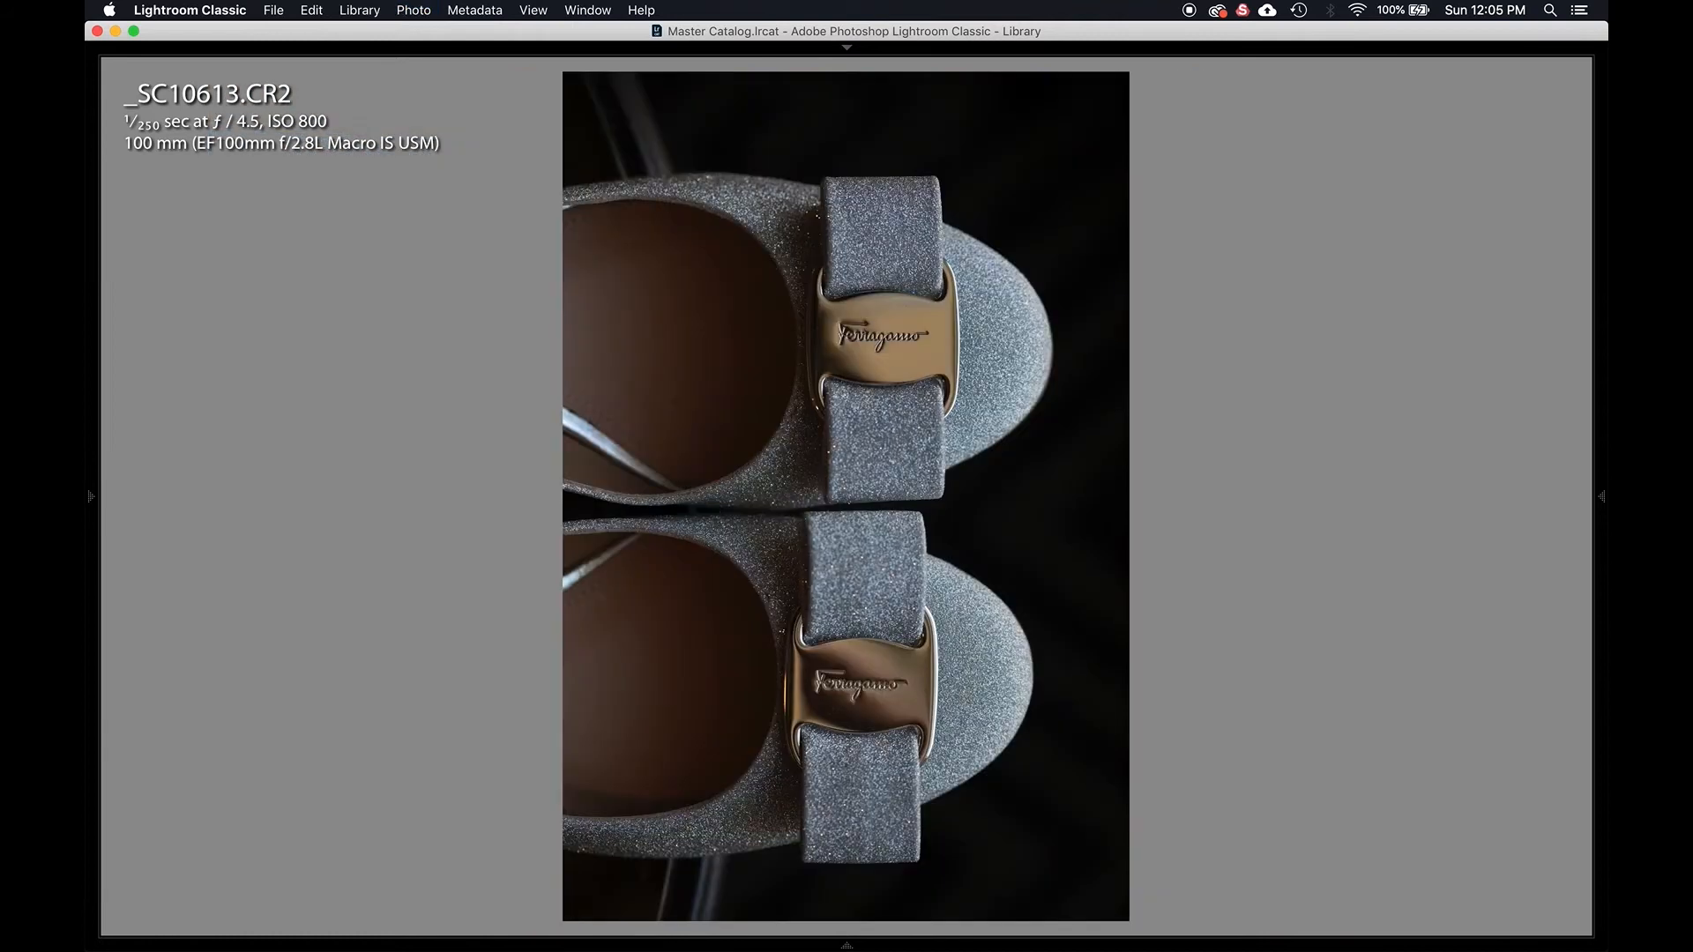
key(Right)
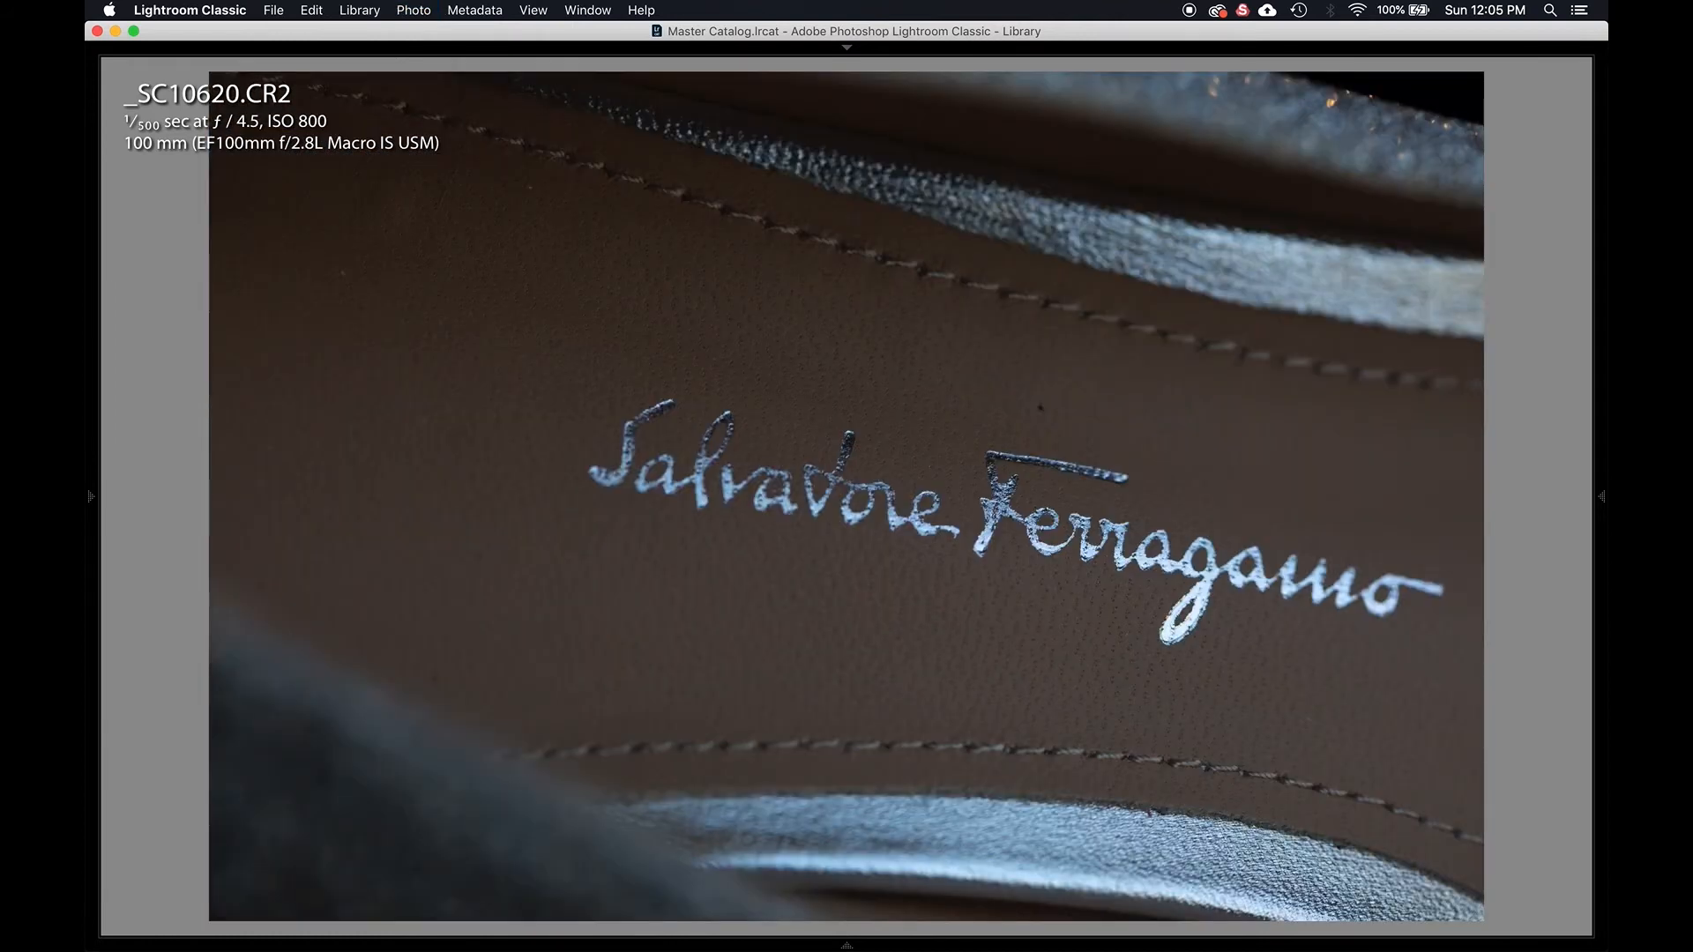
Flag the backlit shoe photos _SC10624.CR2, _SC10628.CR2 and _SC10634.CR2 as picks and return to the grid.
key(Right)
key(Right)
key(Left)
key(p)
key(p)
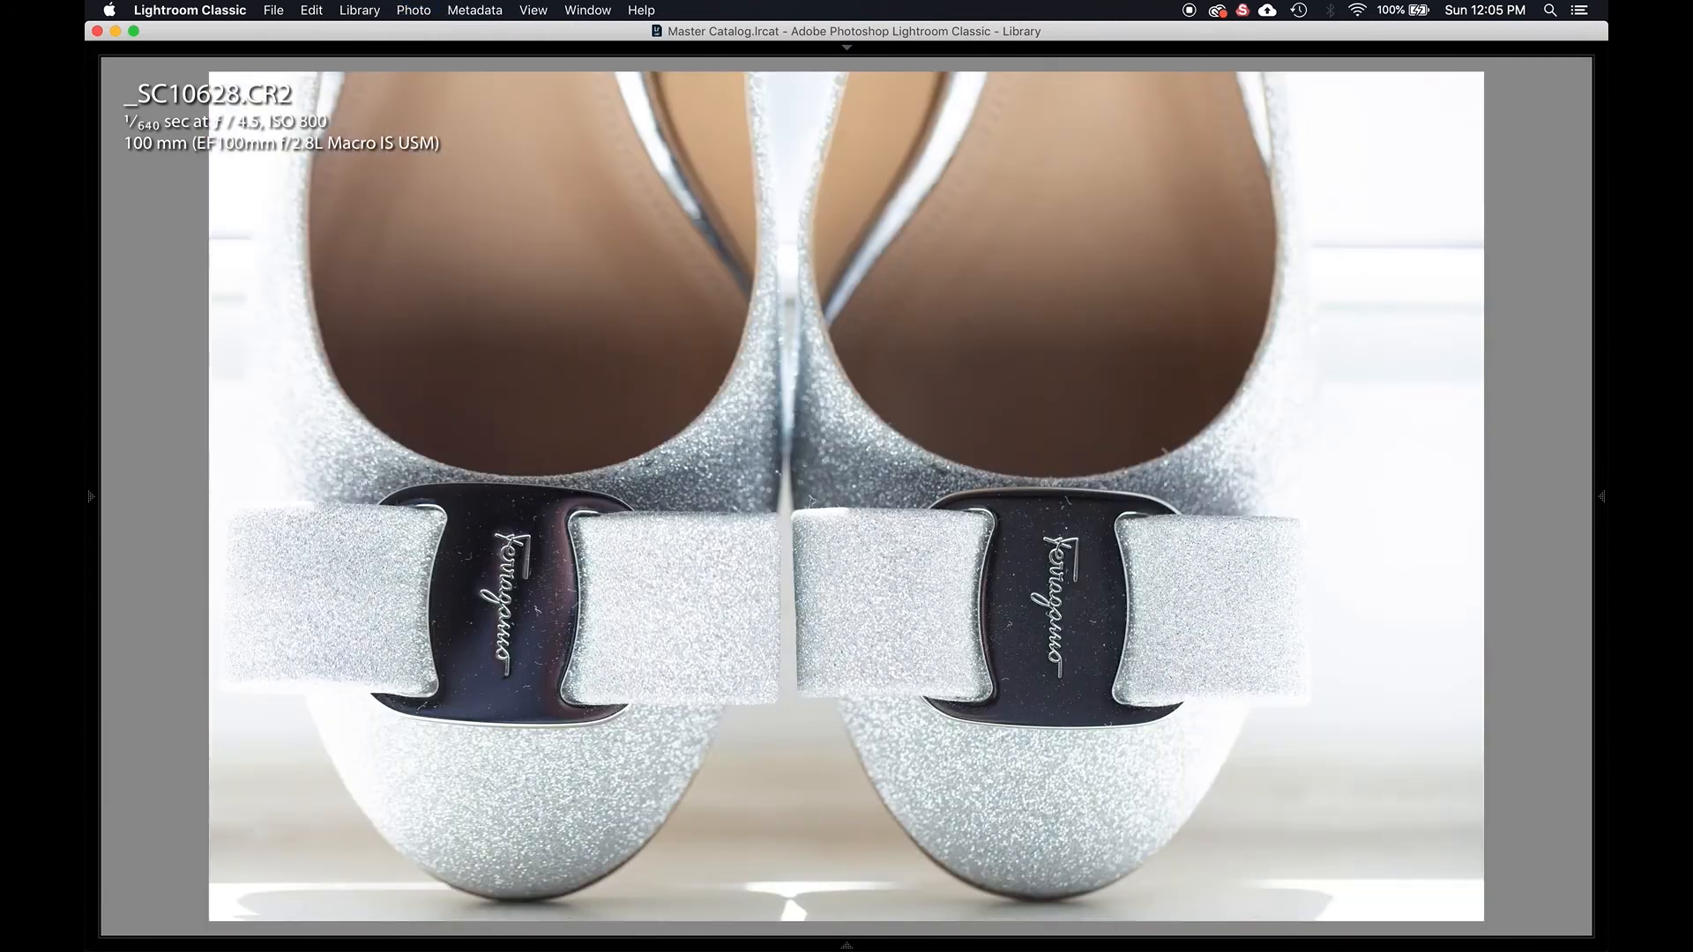
key(Right)
key(g)
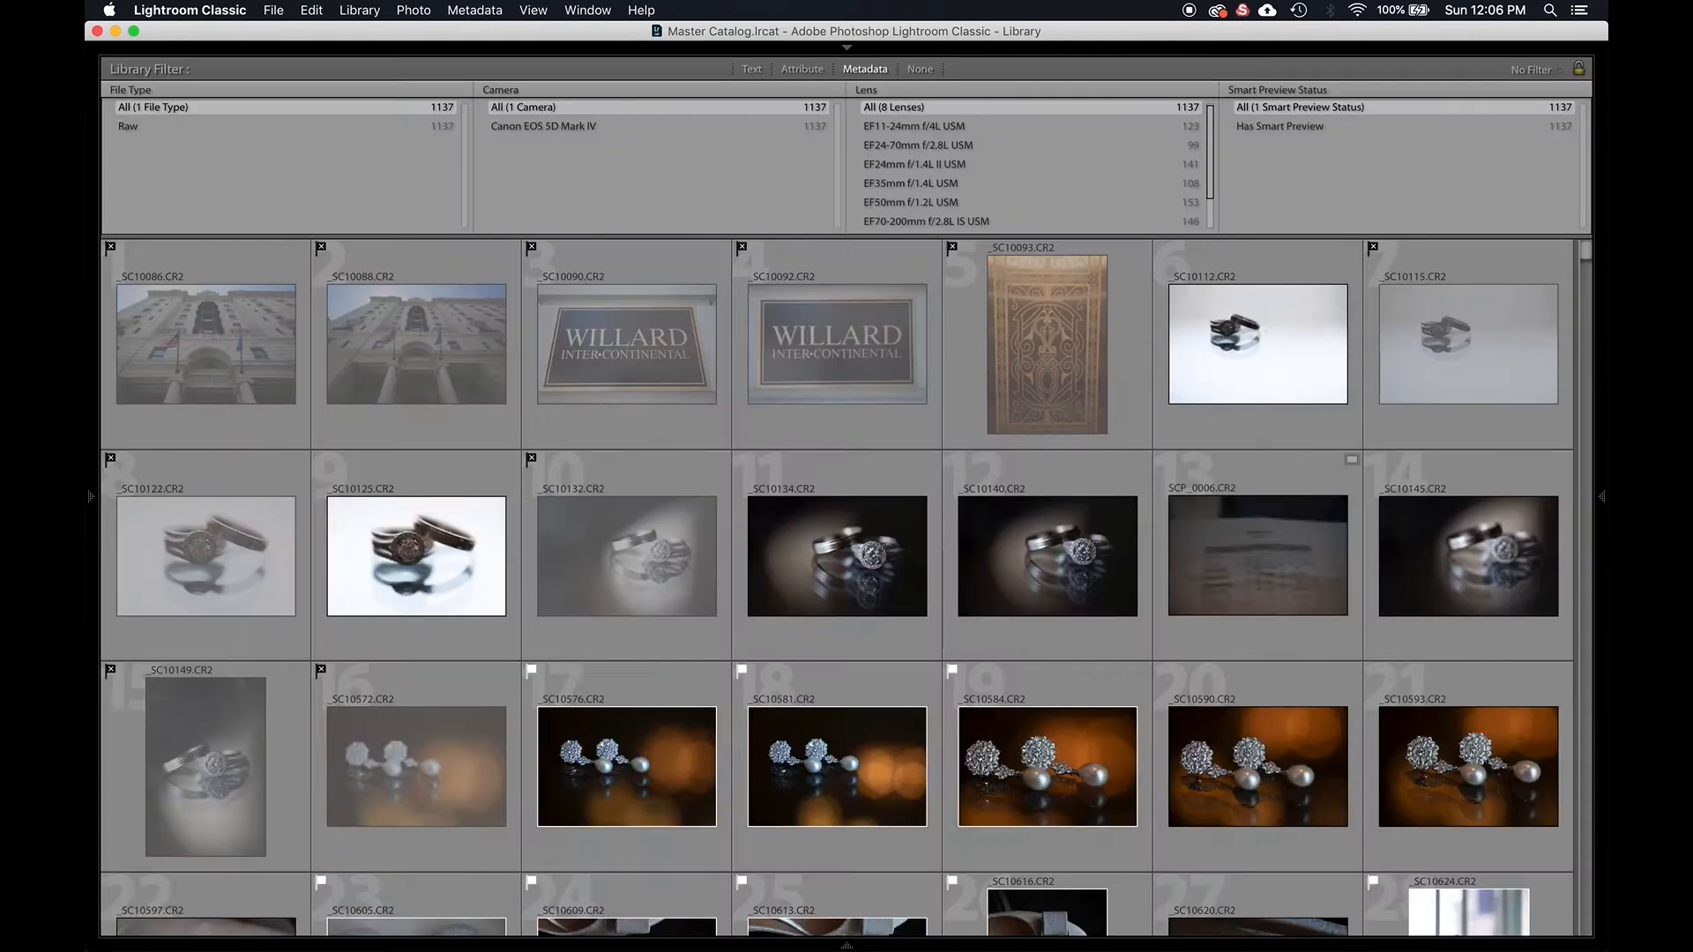
Review the flags across the grid, remove the flags from all photos at once, and clear the selection.
scroll(873, 601, down, 5)
scroll(872, 601, up, 4)
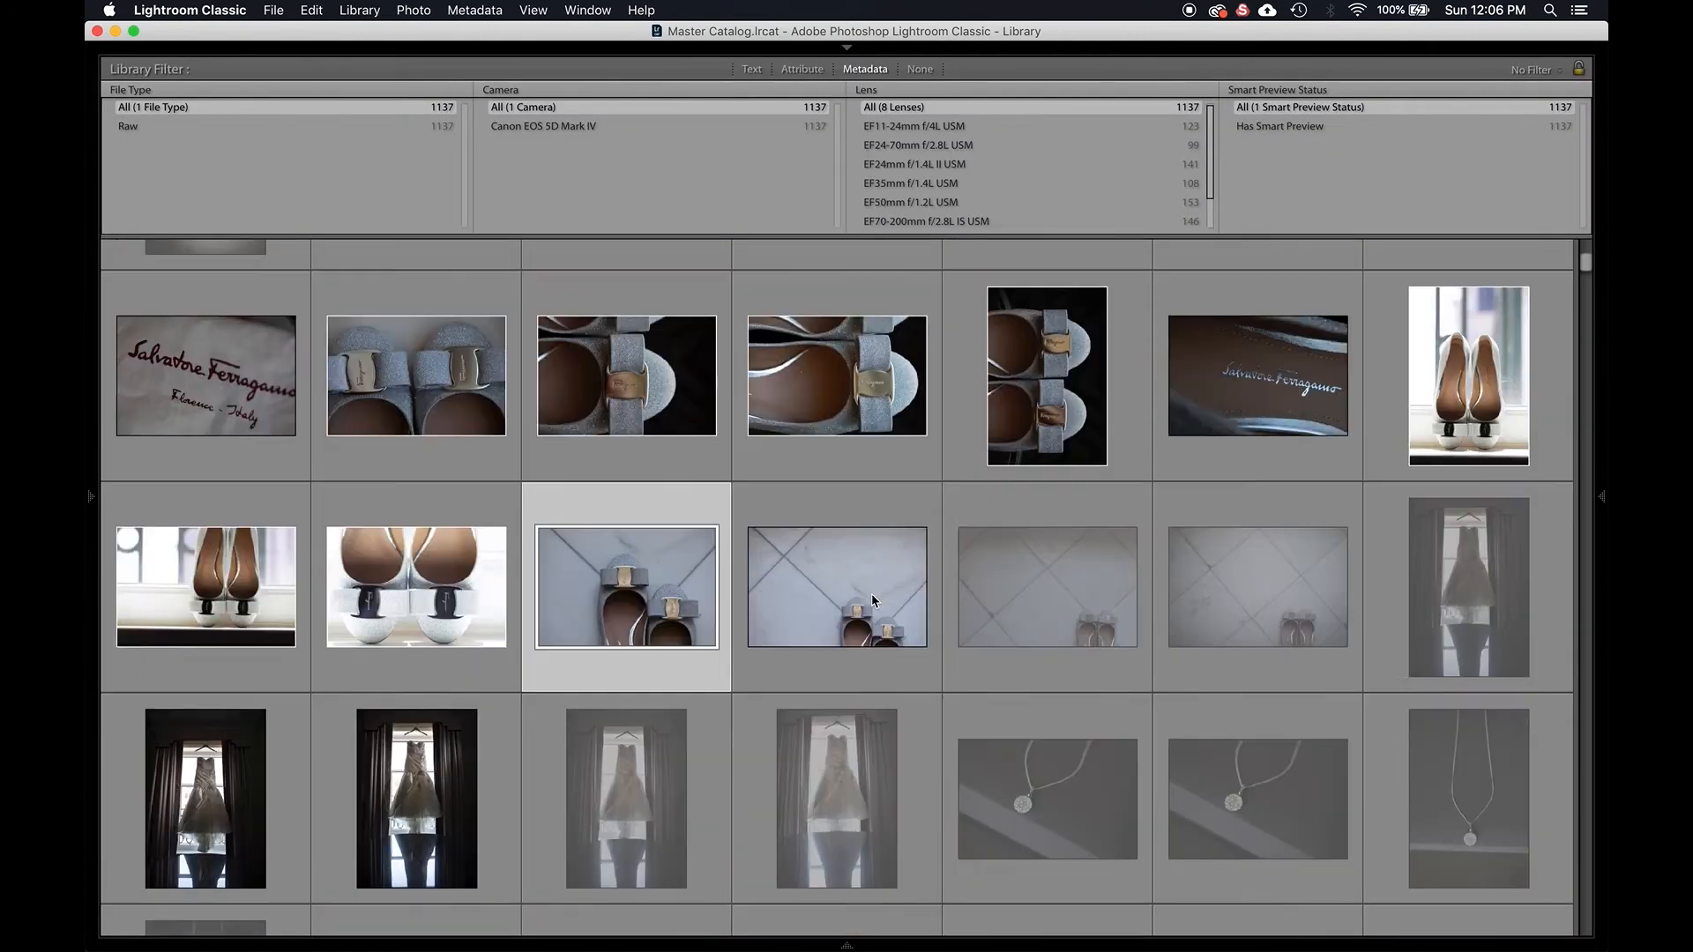
key(j)
key(u)
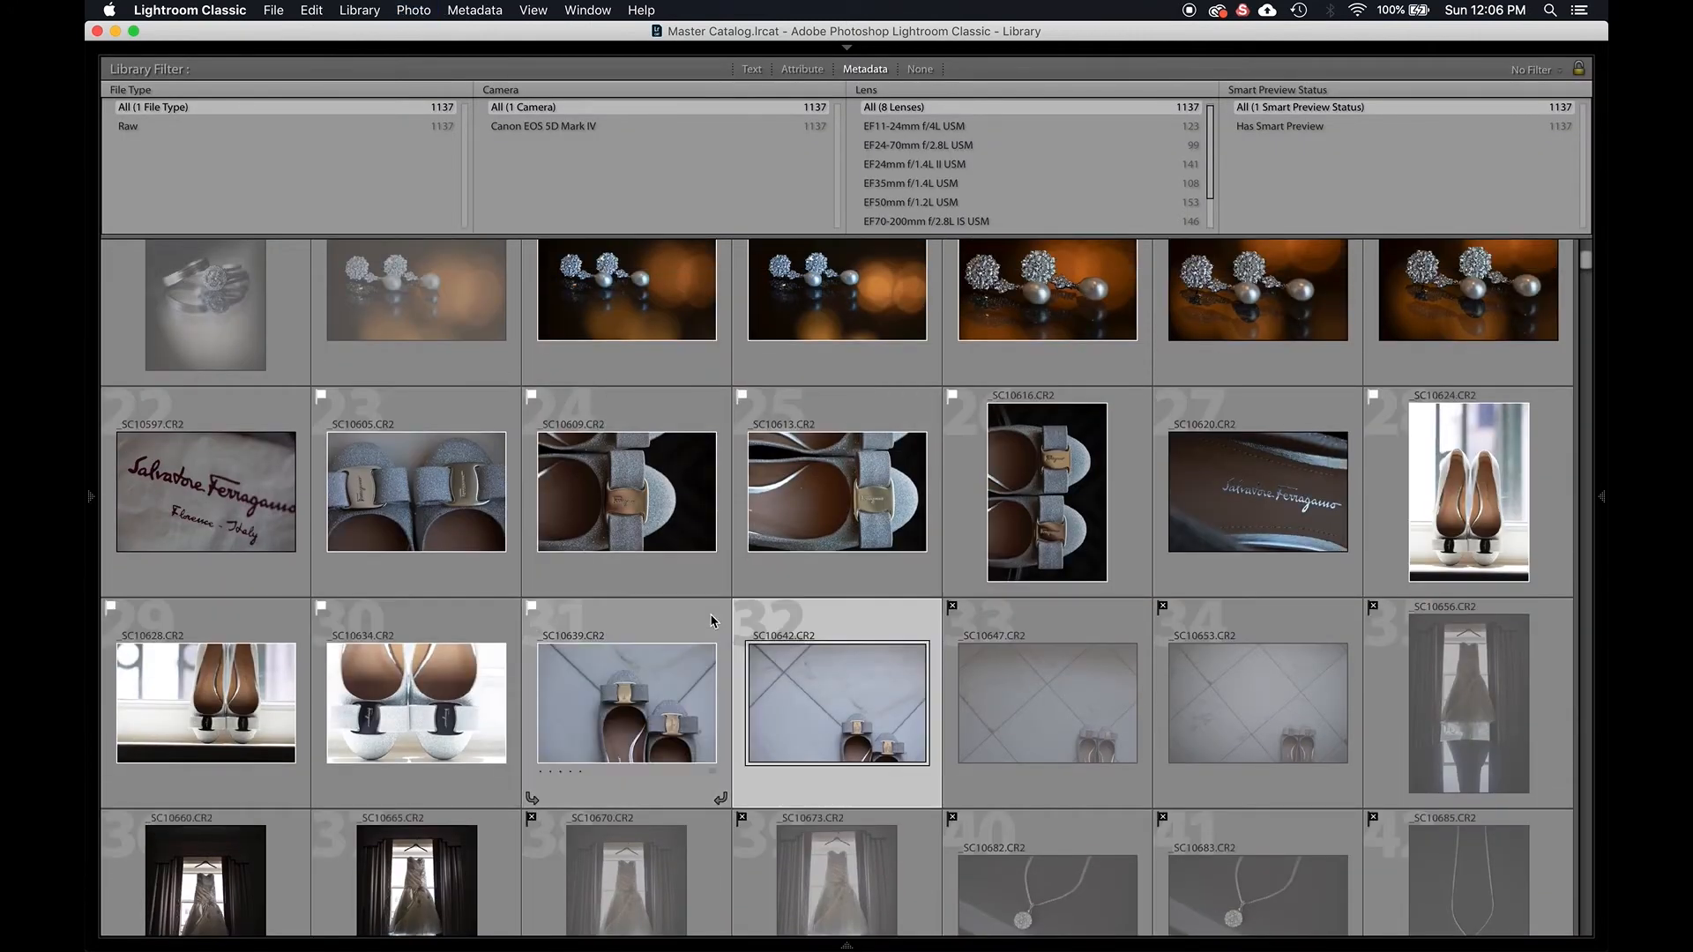
scroll(836, 805, down, 20)
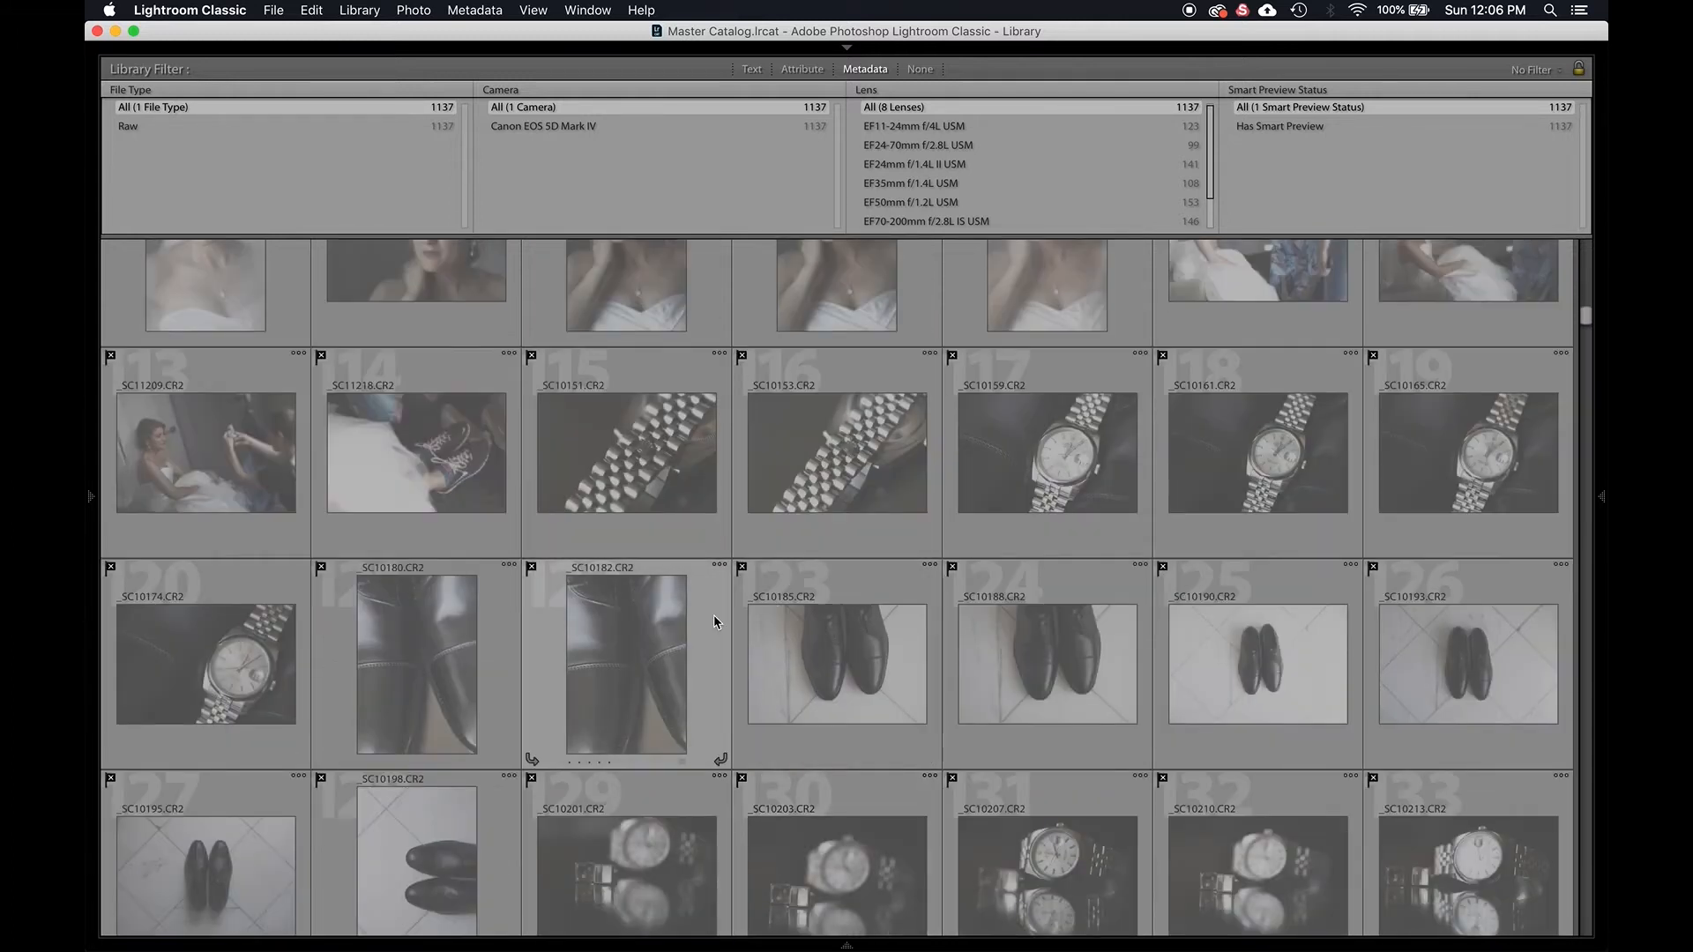
scroll(714, 617, up, 20)
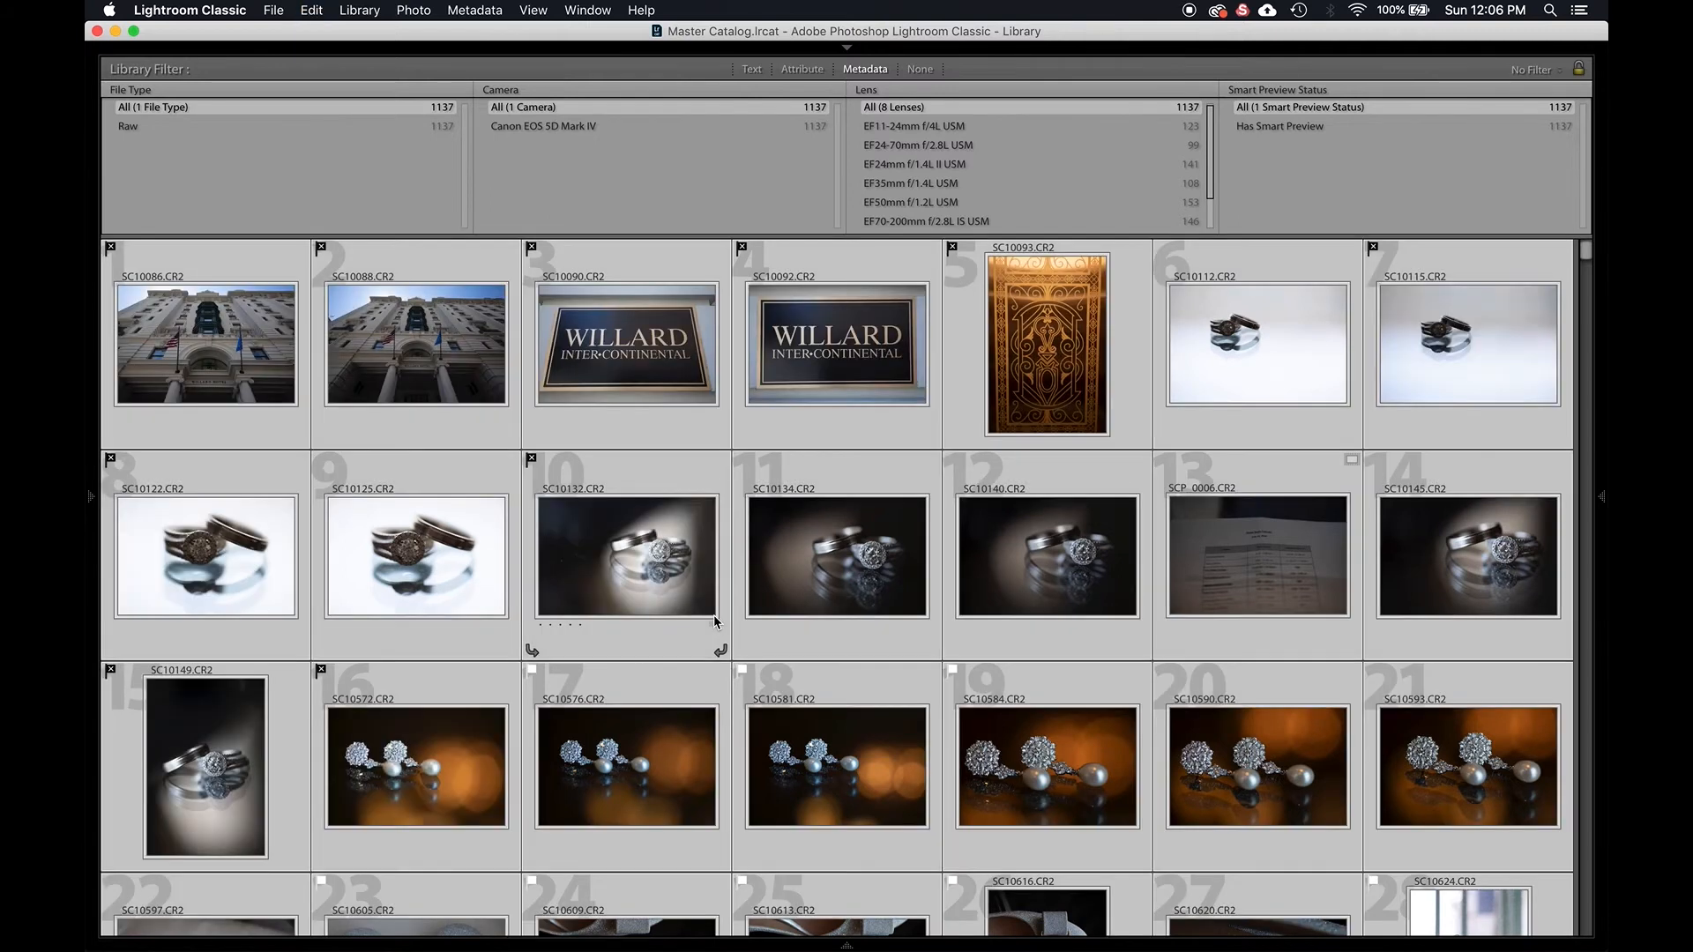
key(u)
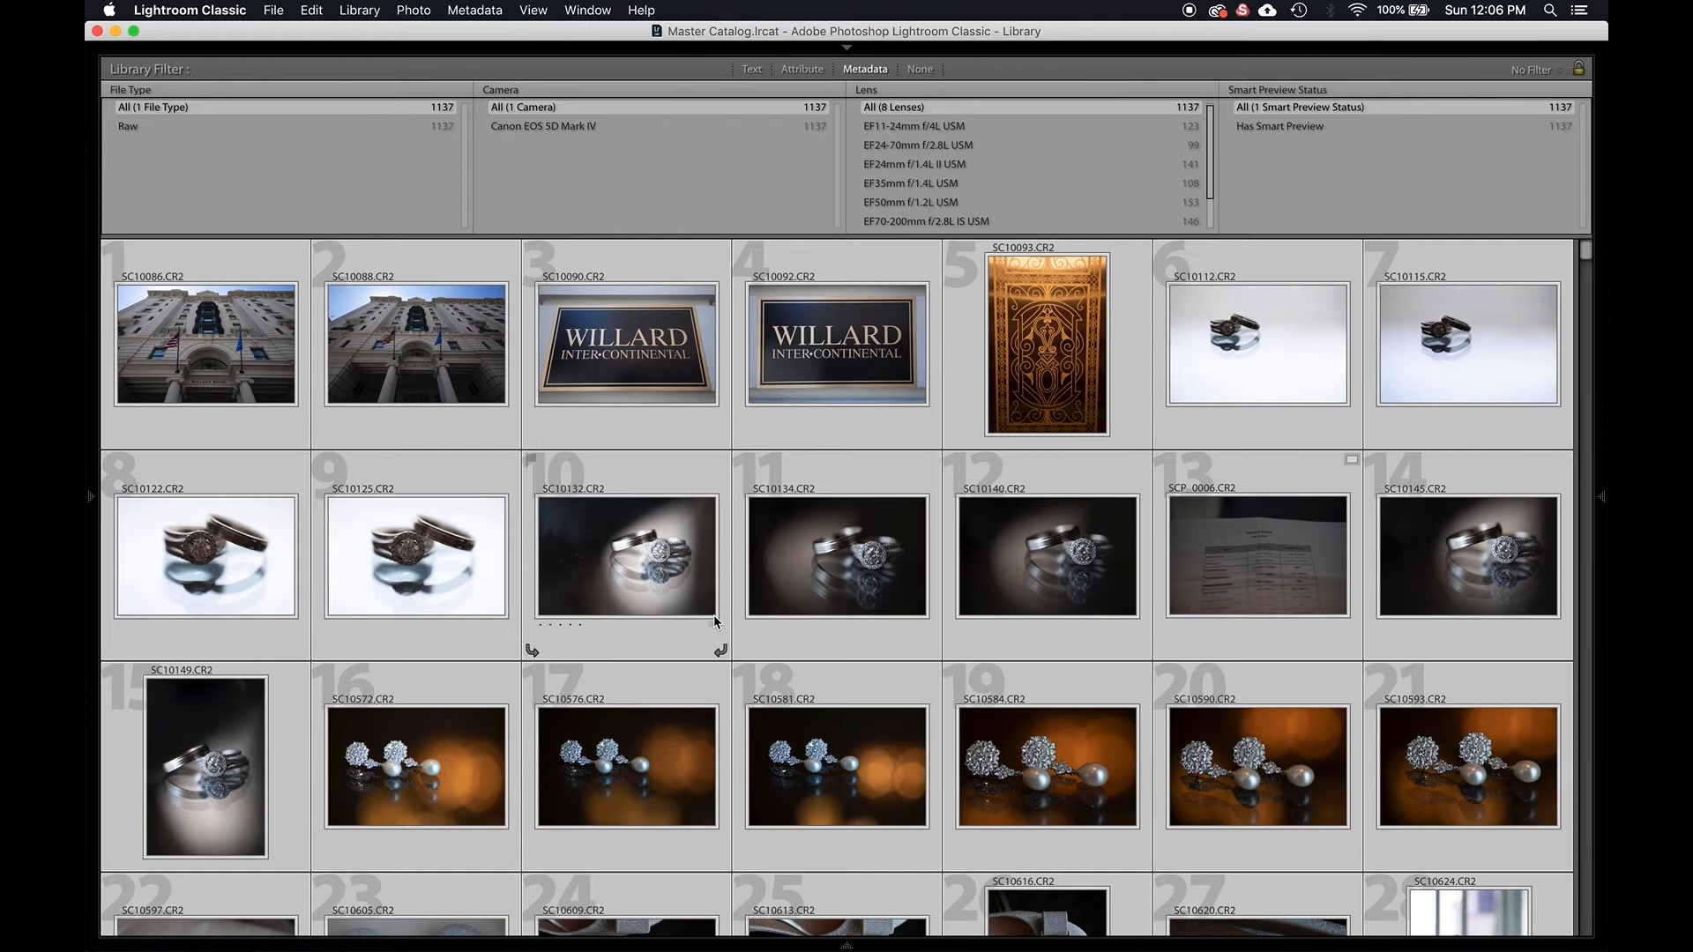
key(super+d)
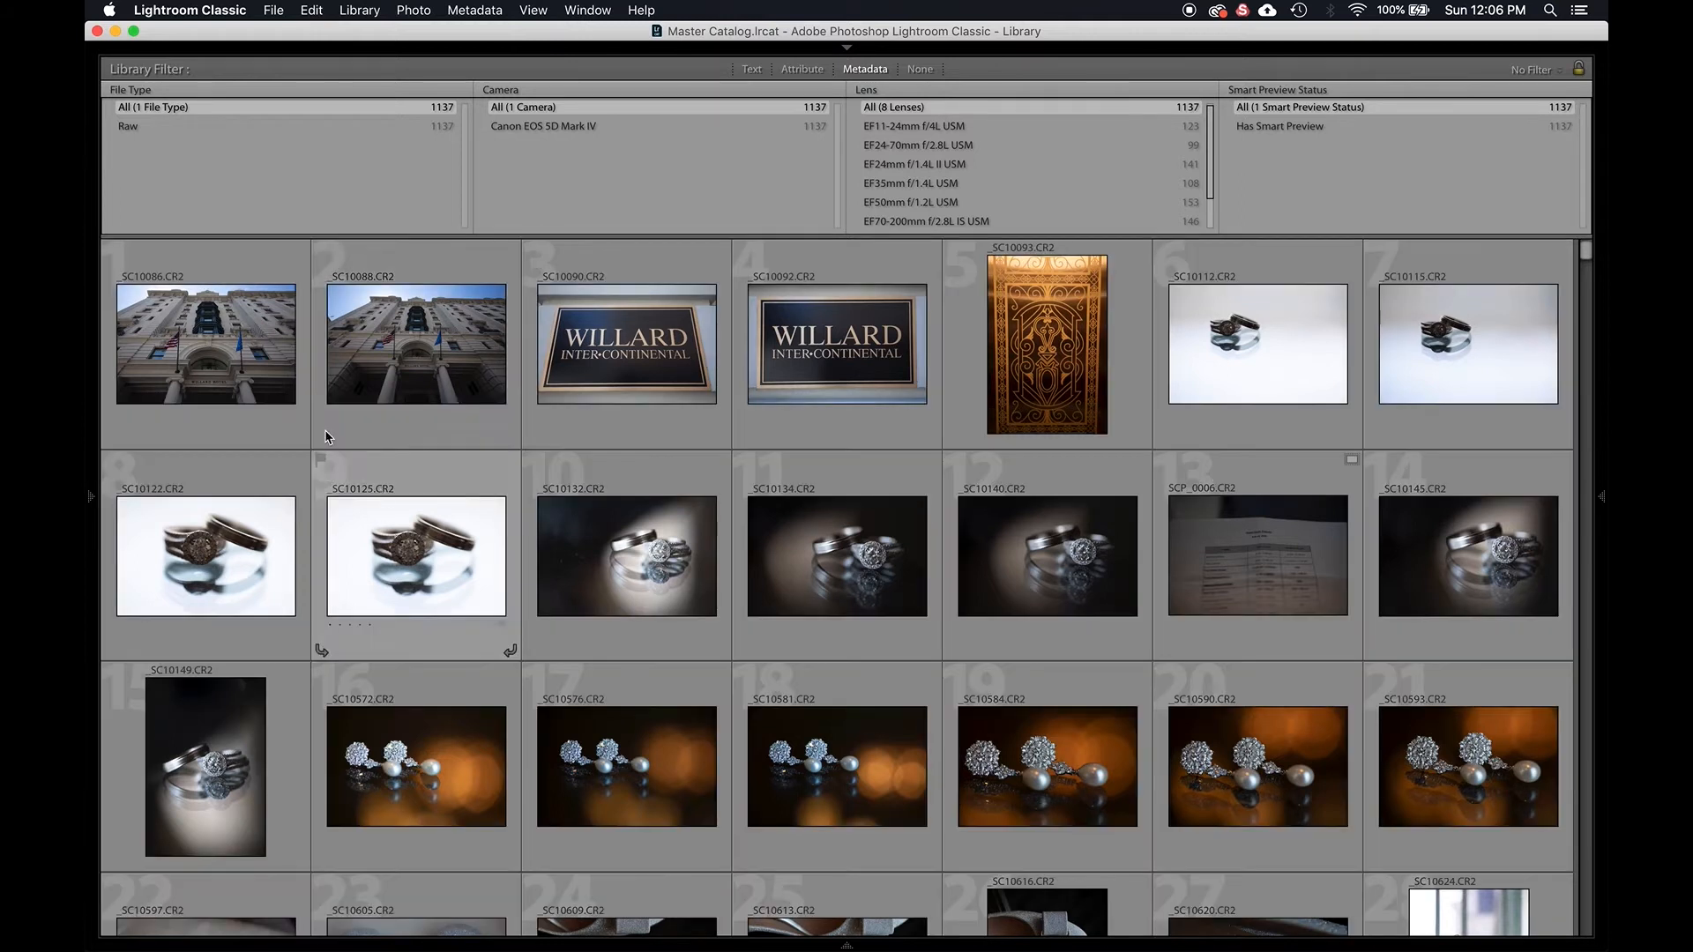
Cycle the color label of the hotel photo _SC10086.CR2 through Red, Yellow and Green, ending on Blue.
click(196, 332)
key(6)
key(7)
key(8)
key(9)
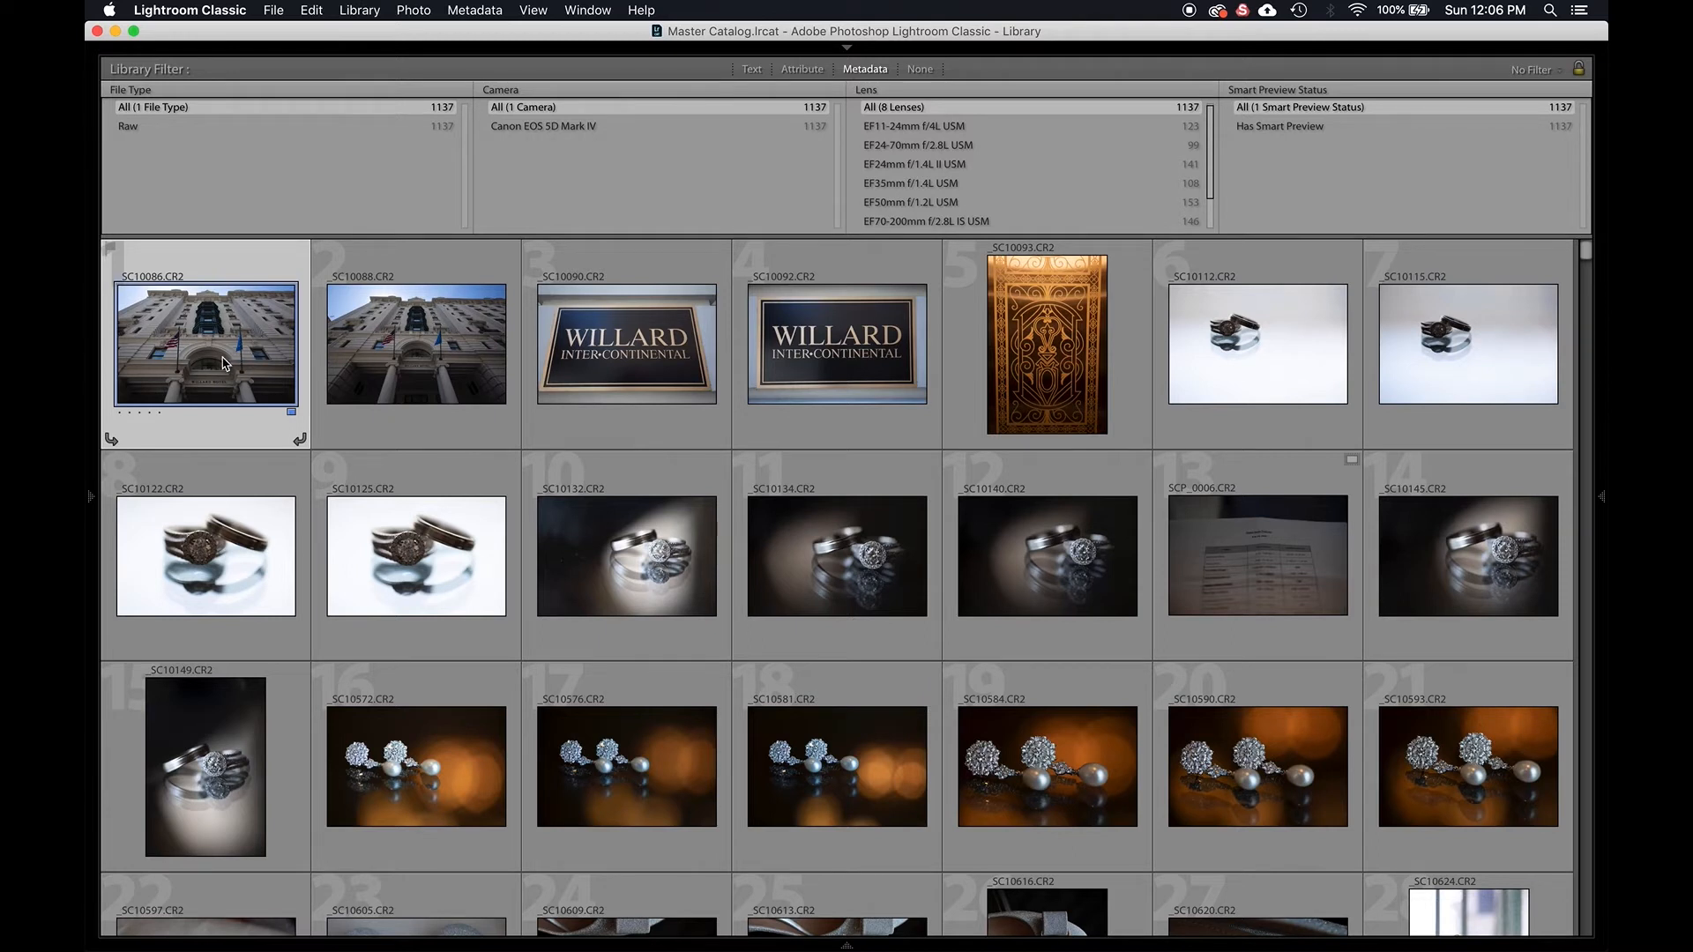
key(6)
key(7)
key(8)
key(9)
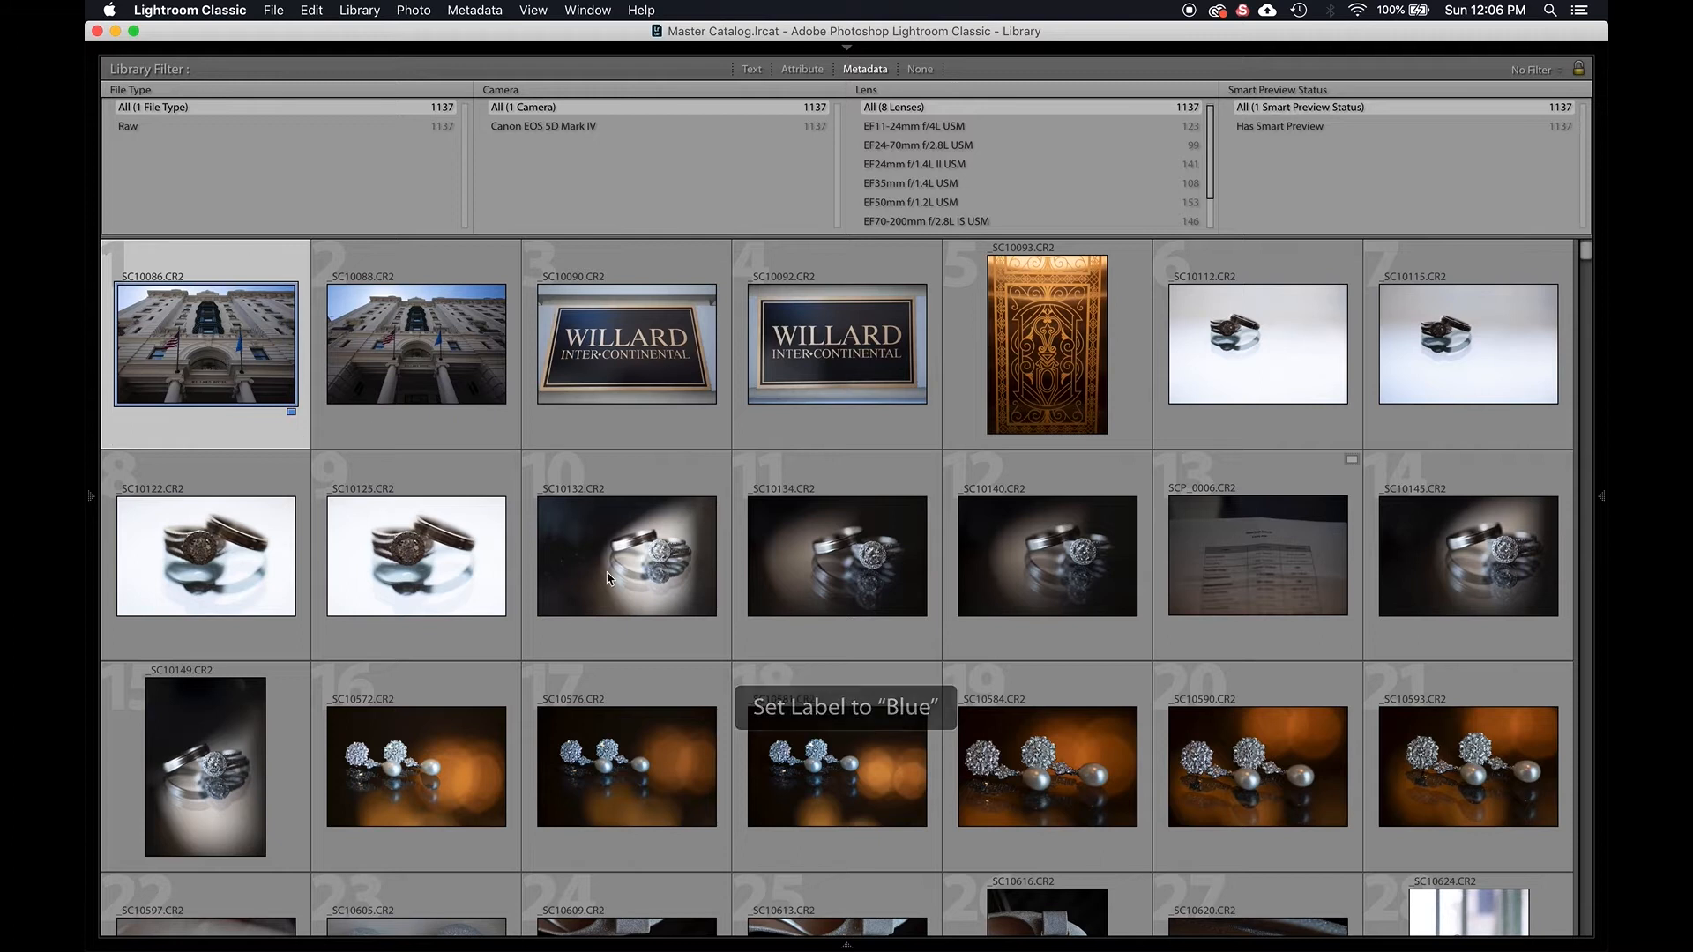
Open the watch photo _SC10159.CR2 in Loupe view and cycle its color label through Red, Yellow and Green, ending on Blue.
scroll(684, 718, down, 10)
key(j)
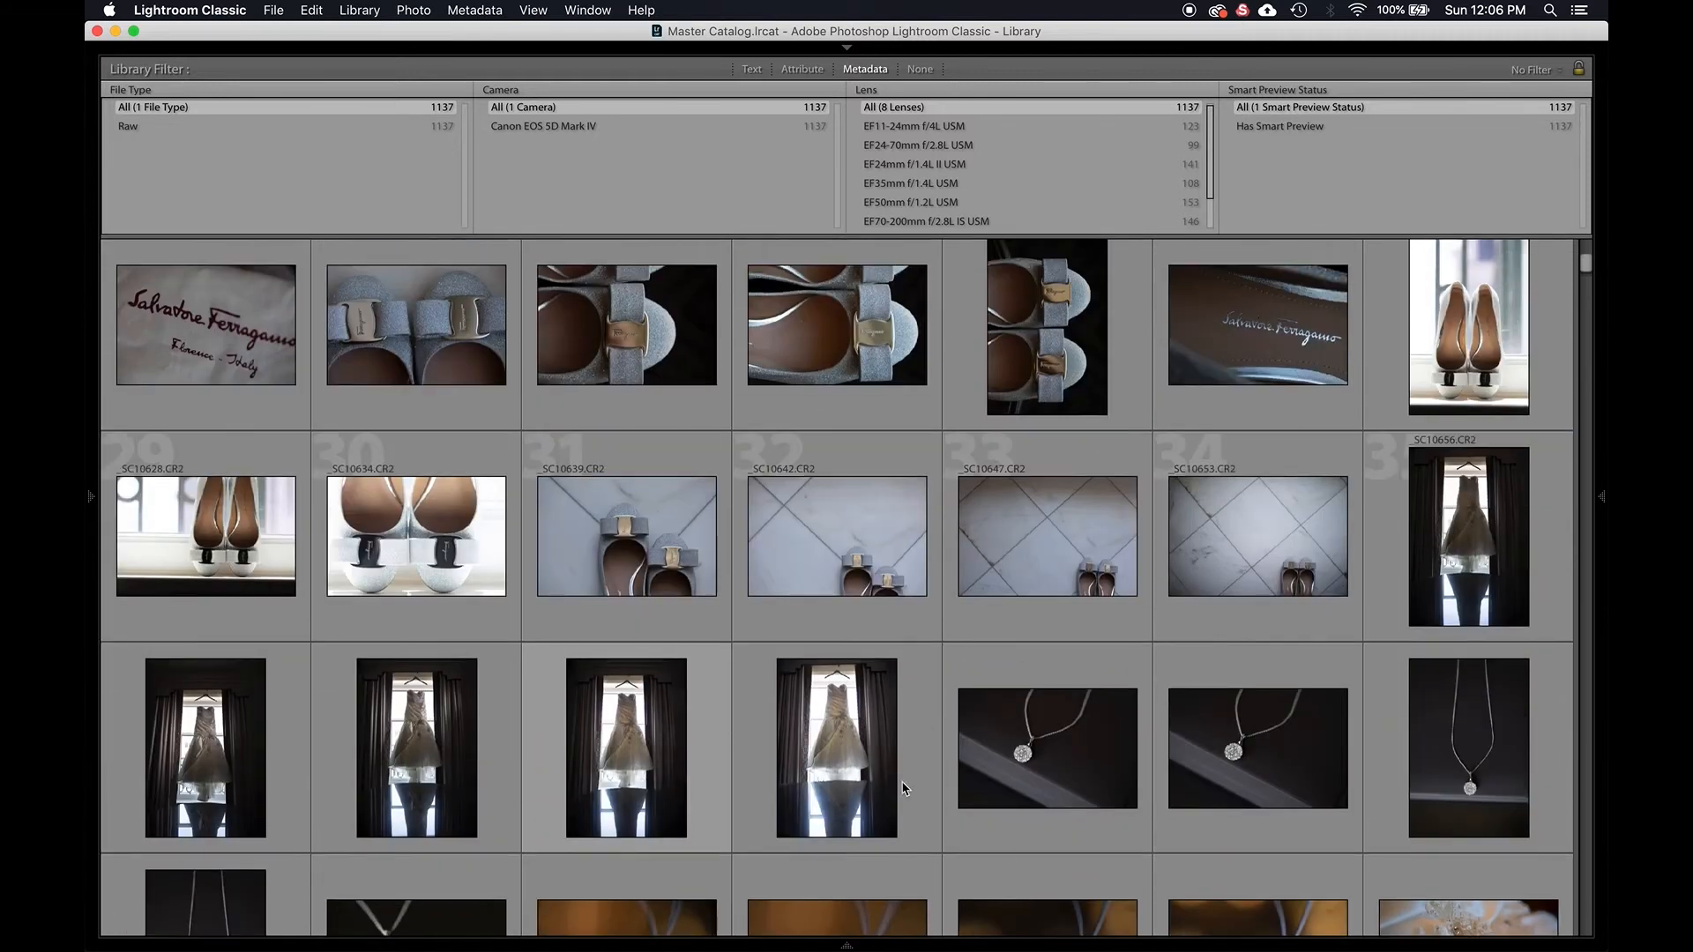
scroll(721, 578, down, 5)
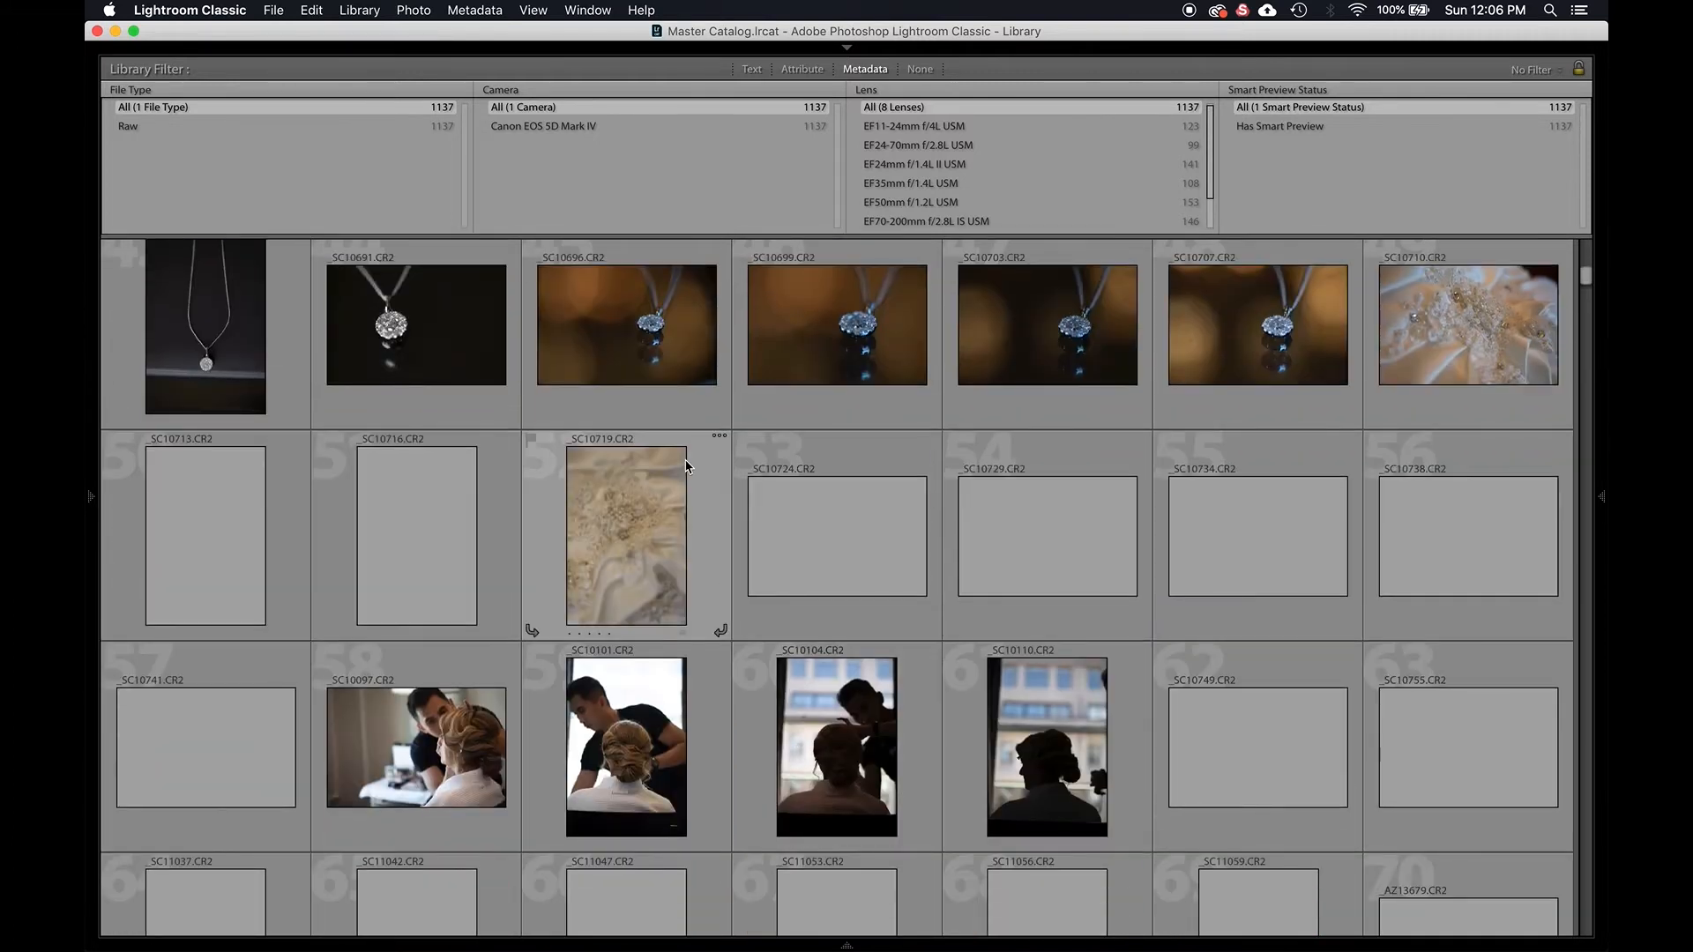
key(j)
scroll(685, 459, down, 5)
scroll(685, 458, down, 5)
key(j)
double_click(1052, 600)
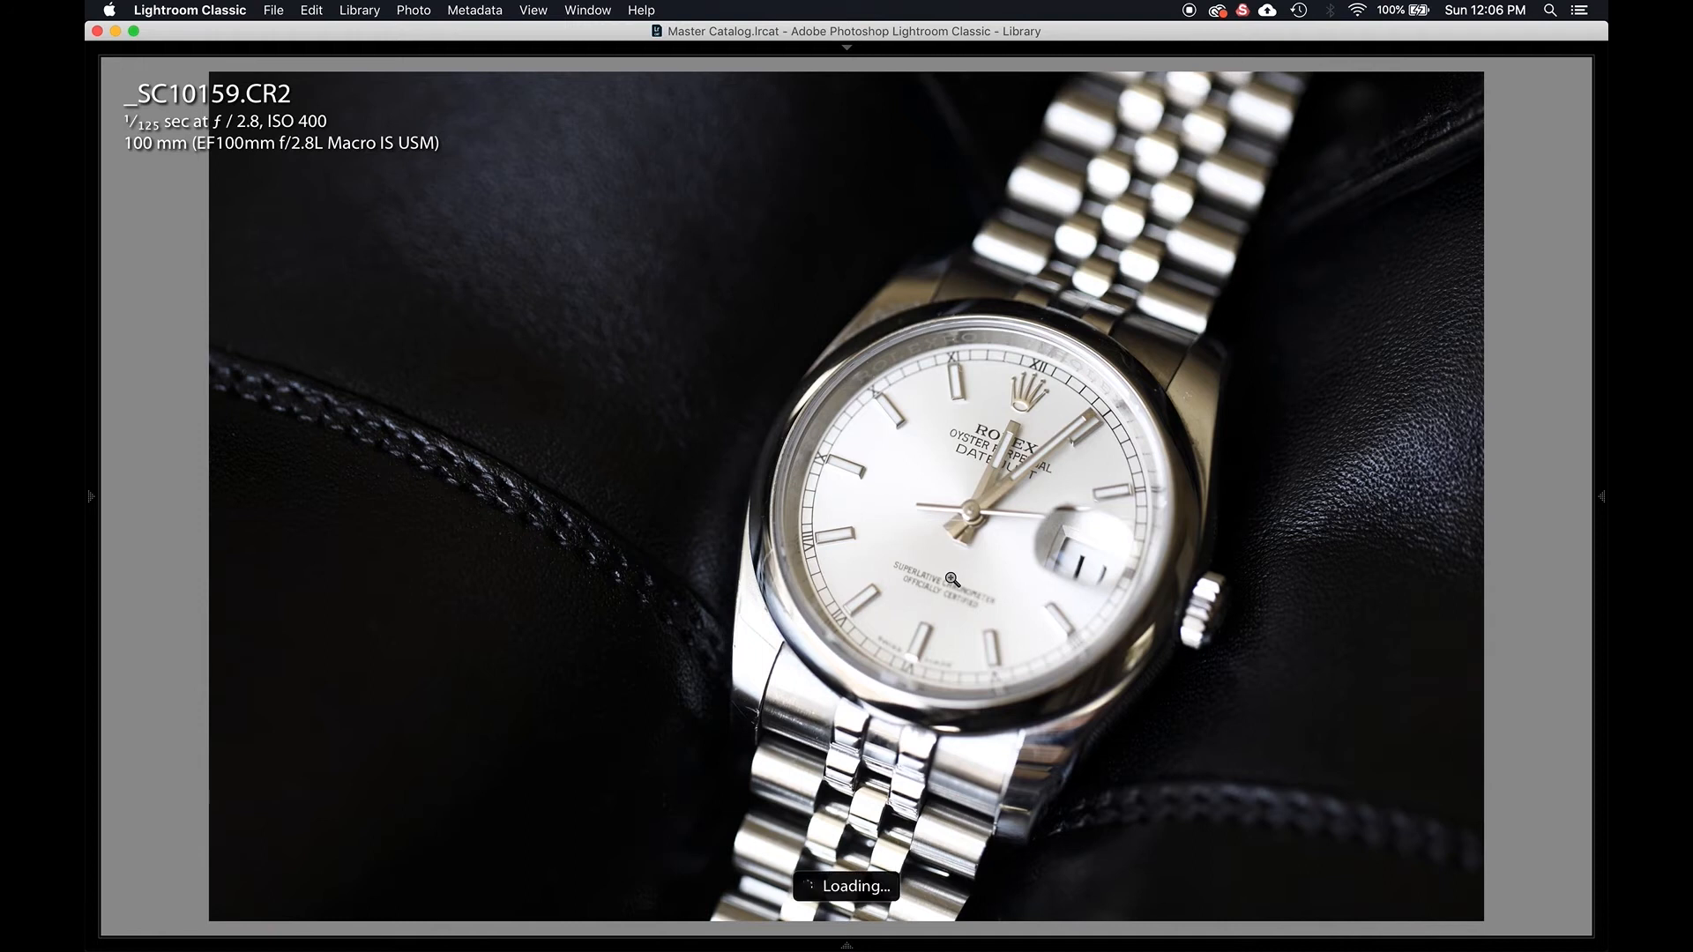
key(6)
key(7)
key(8)
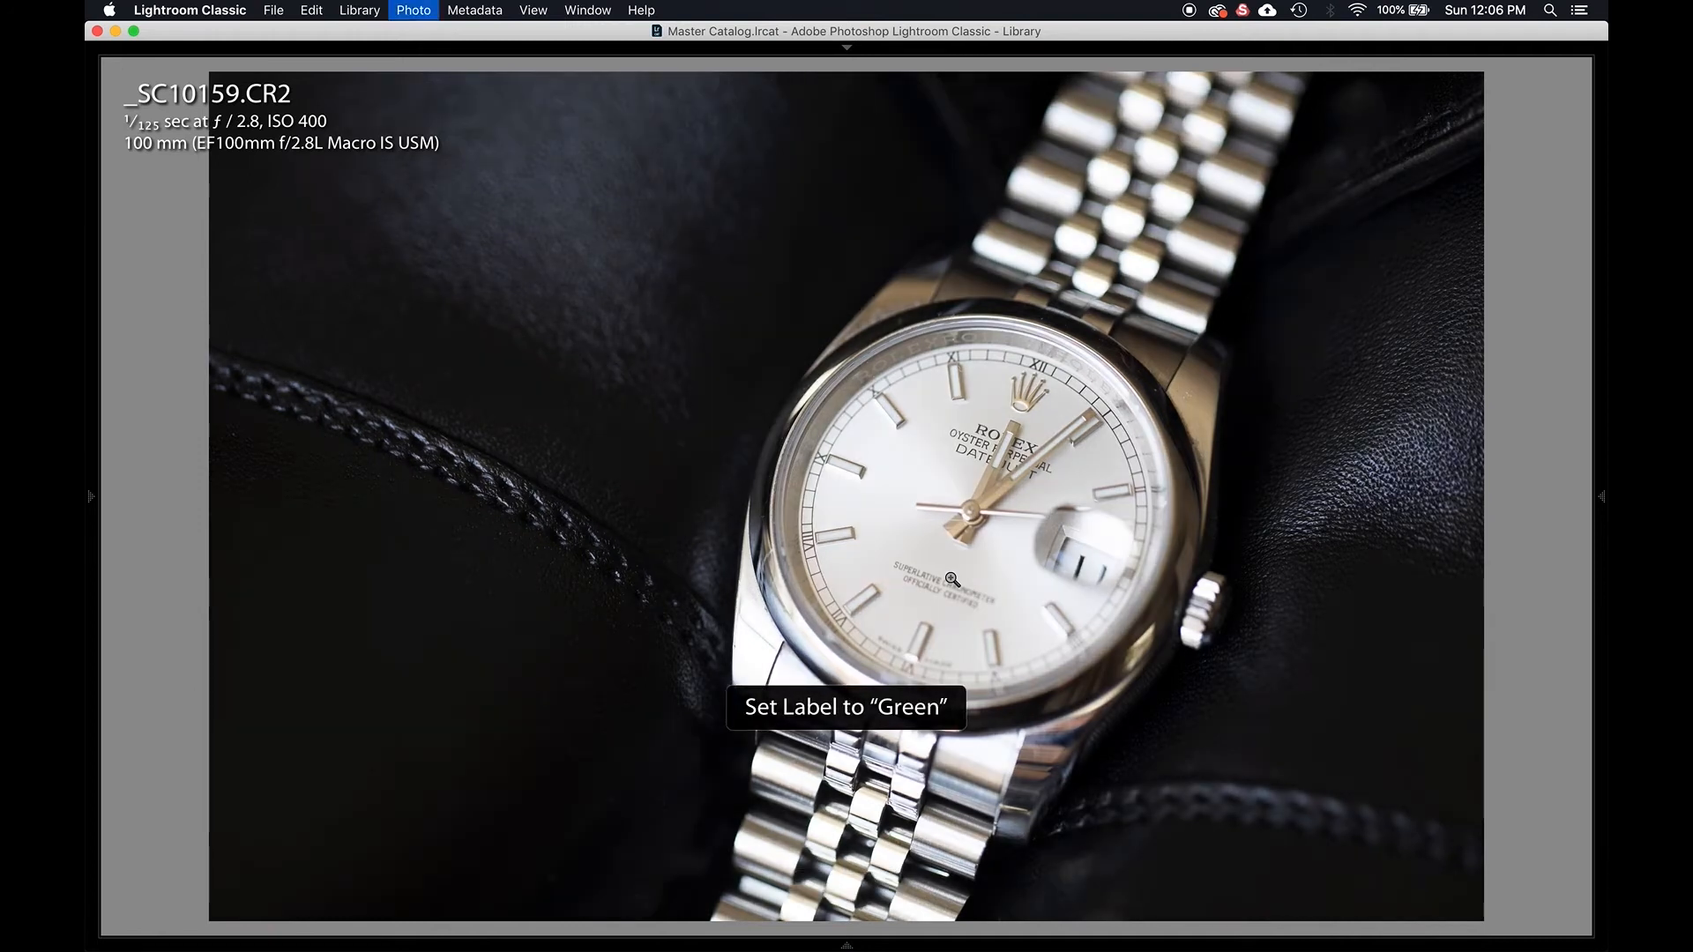
key(9)
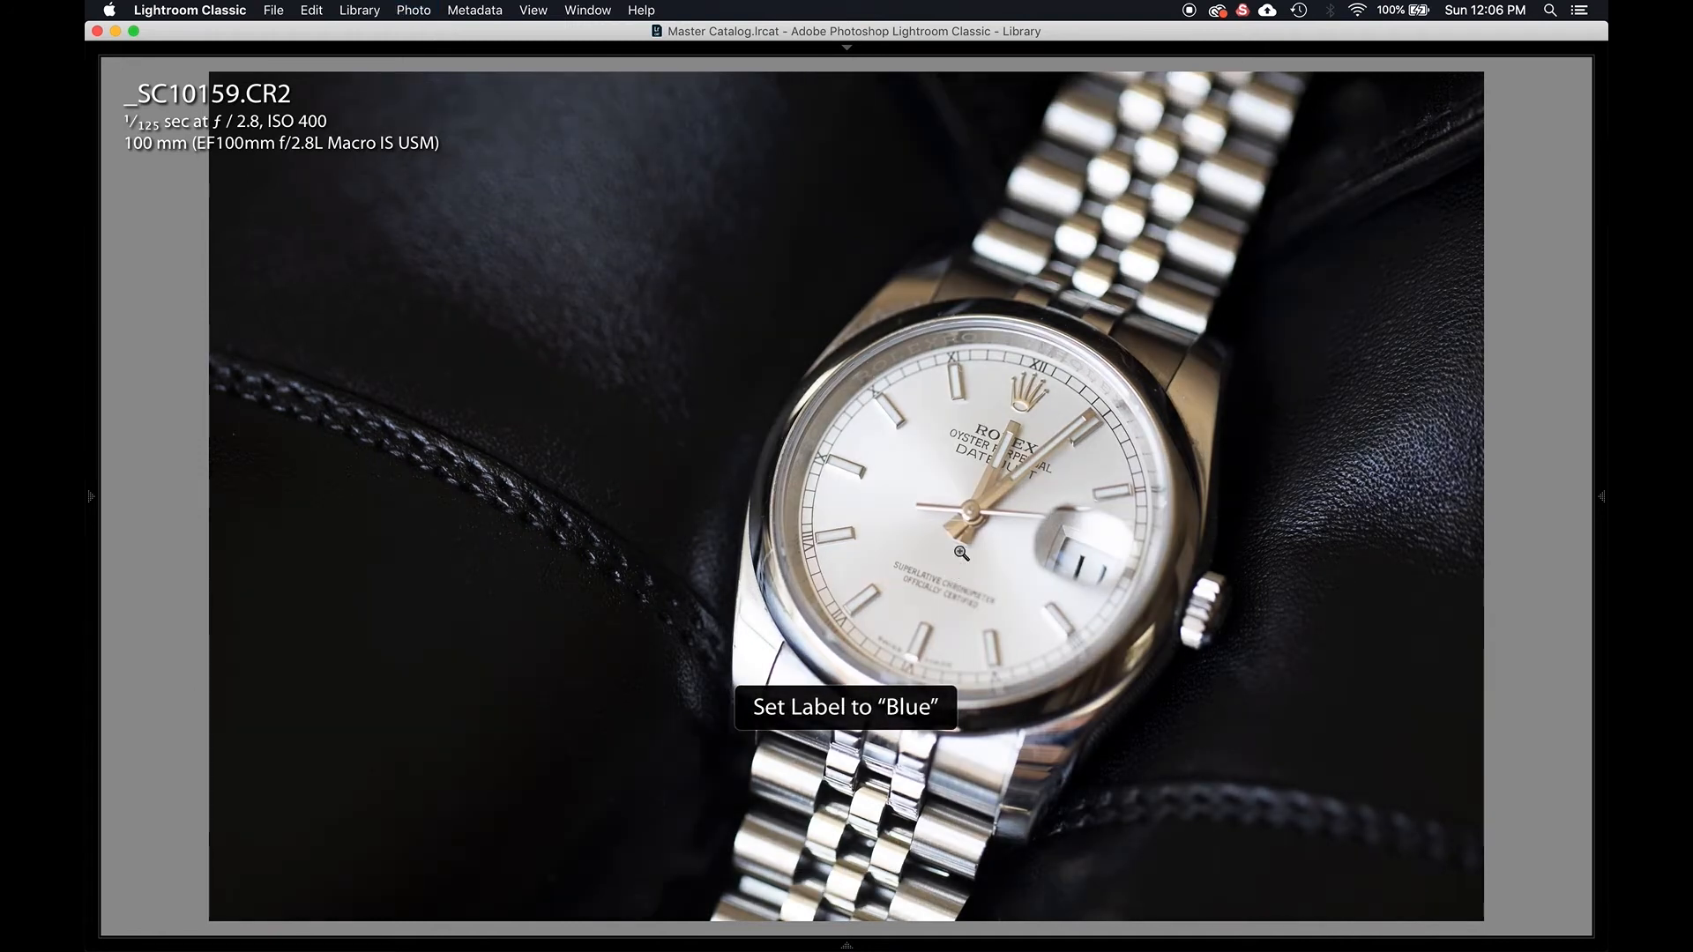
Check the color label choices available for the watch photo, including Purple and None, without changing its label.
right_click(930, 513)
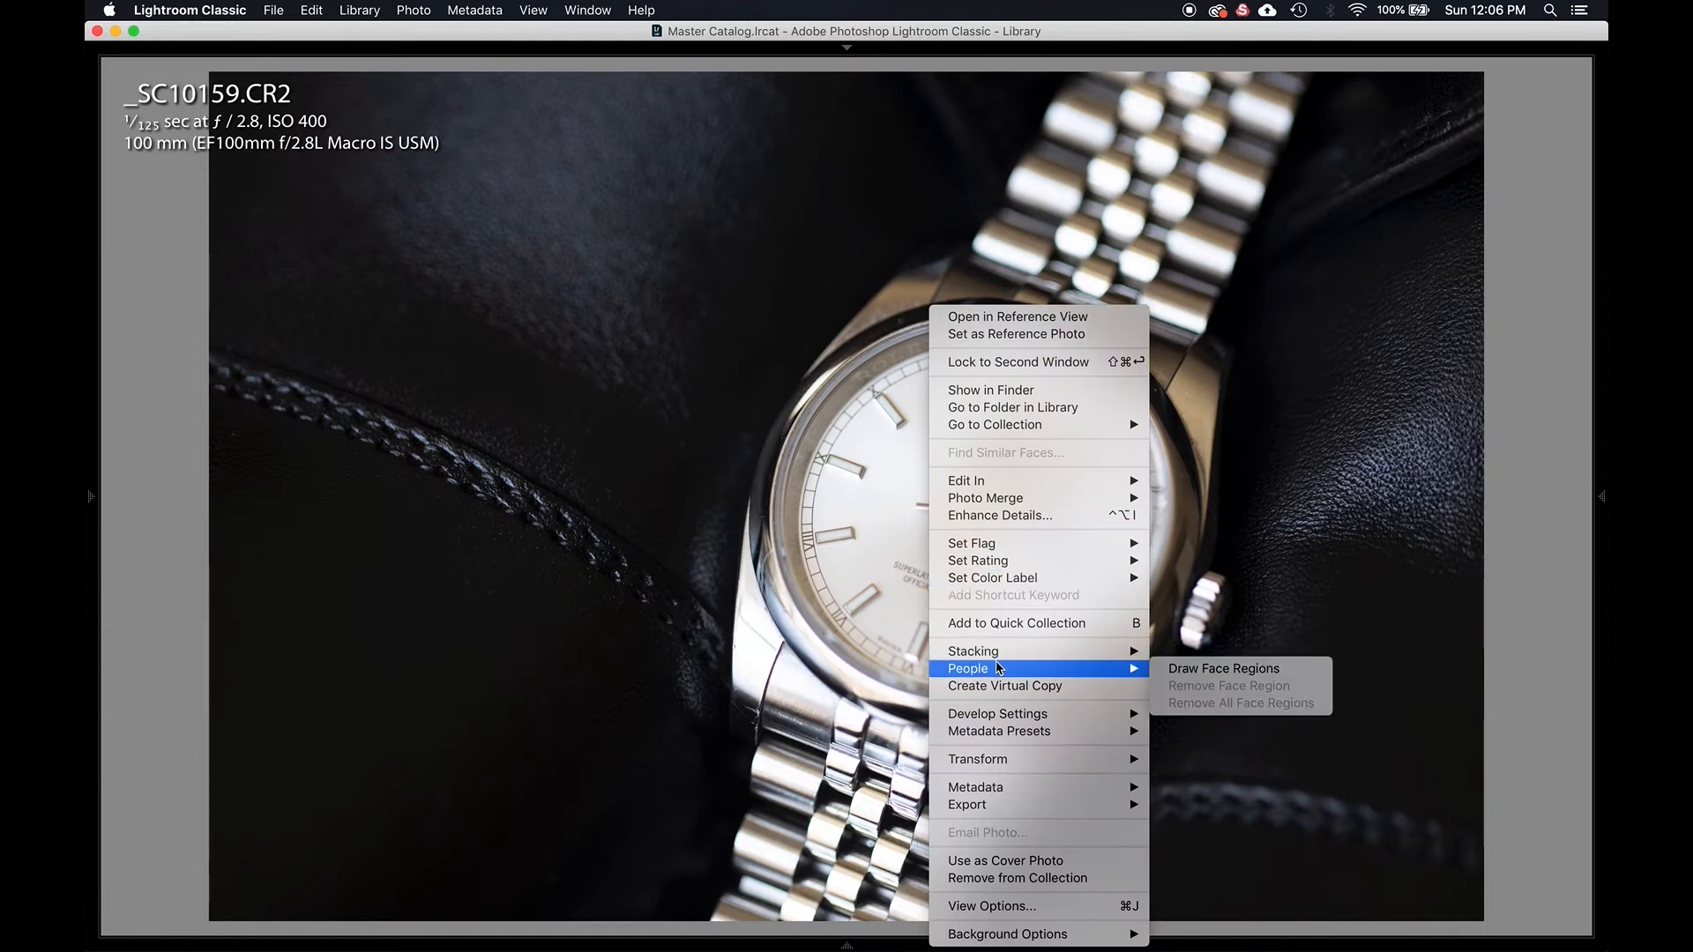
mouse_move(1023, 587)
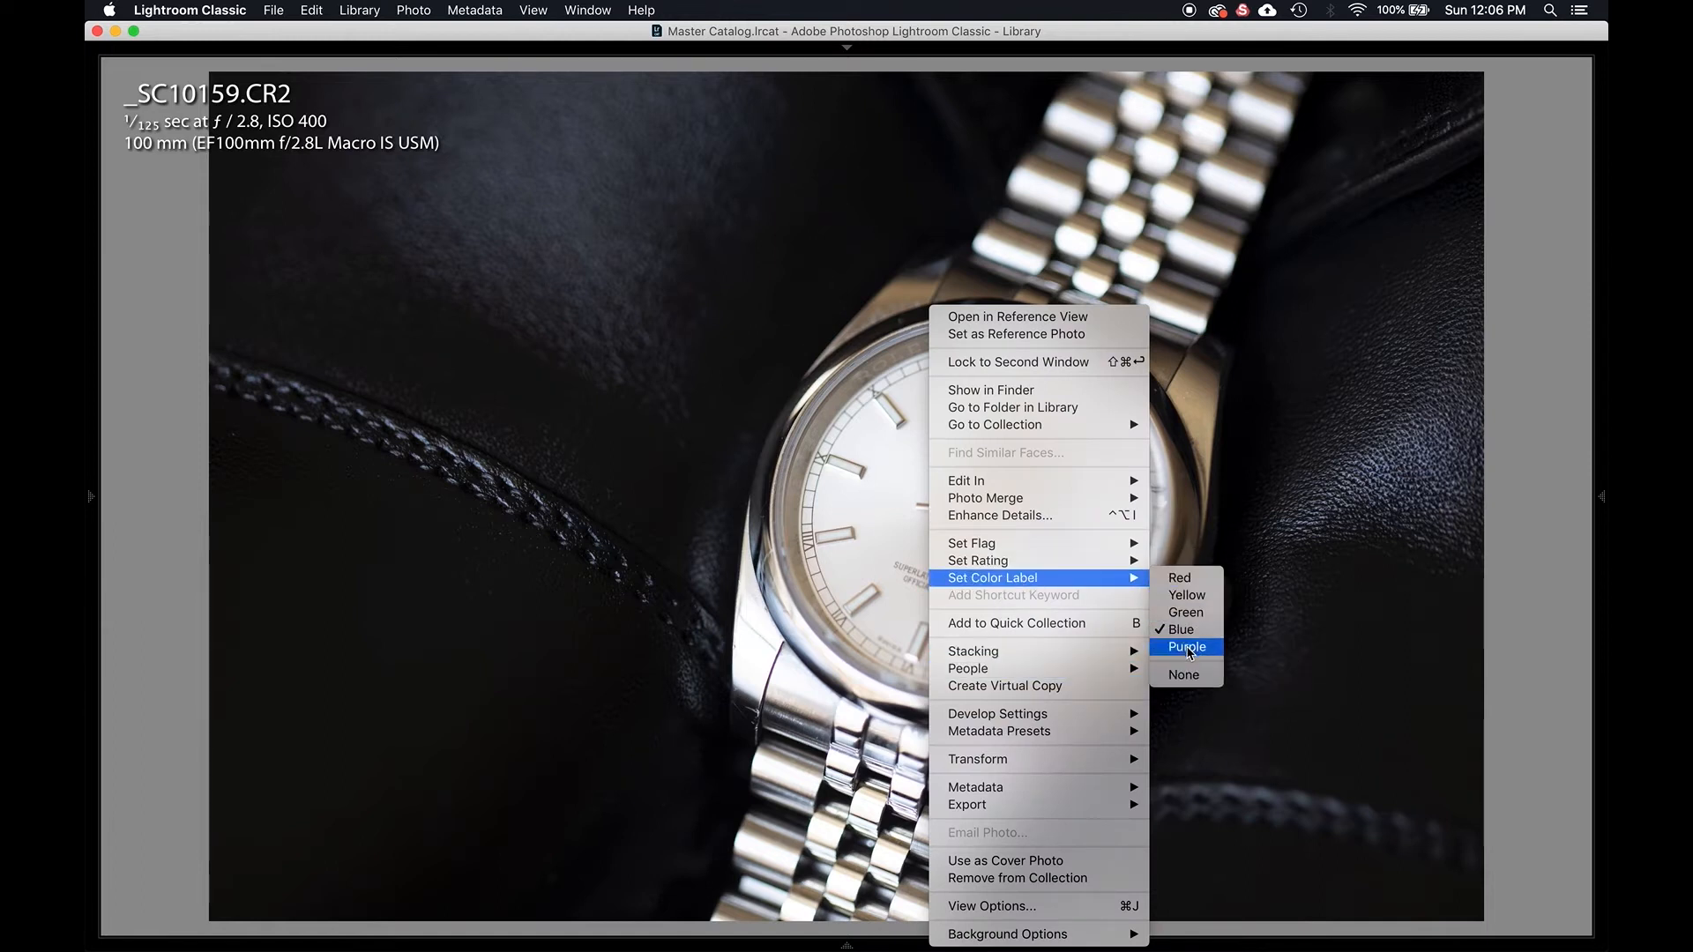
click(1291, 626)
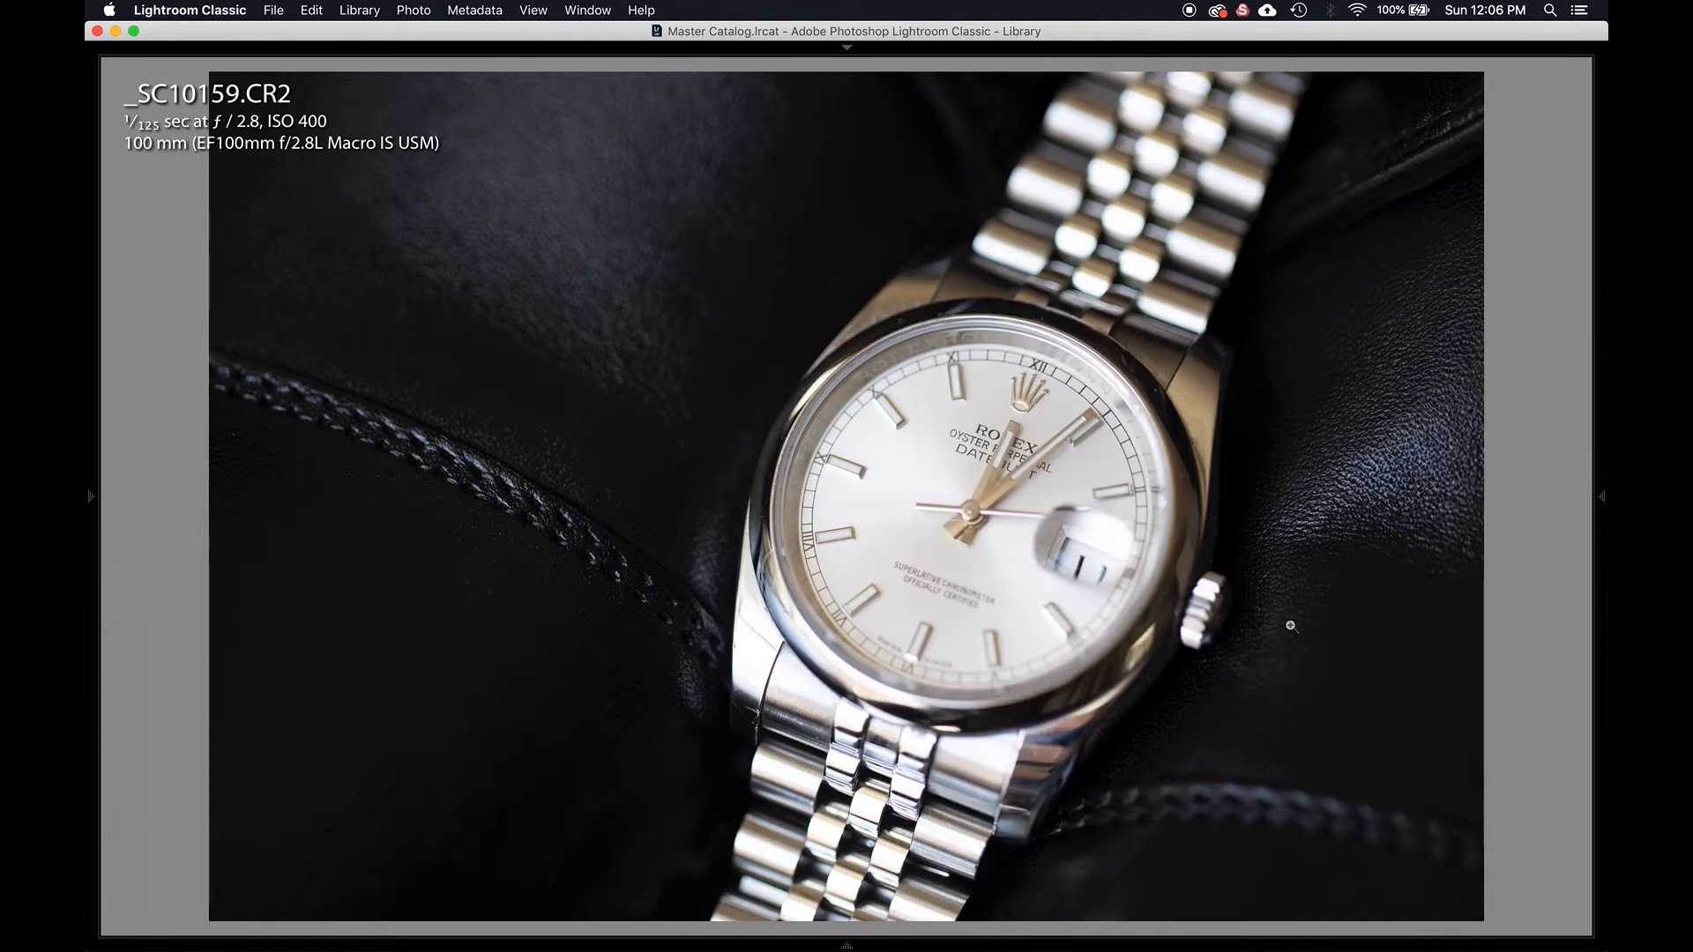
Open the color label set editor and view the label names of the My Labels preset.
click(411, 10)
mouse_move(364, 9)
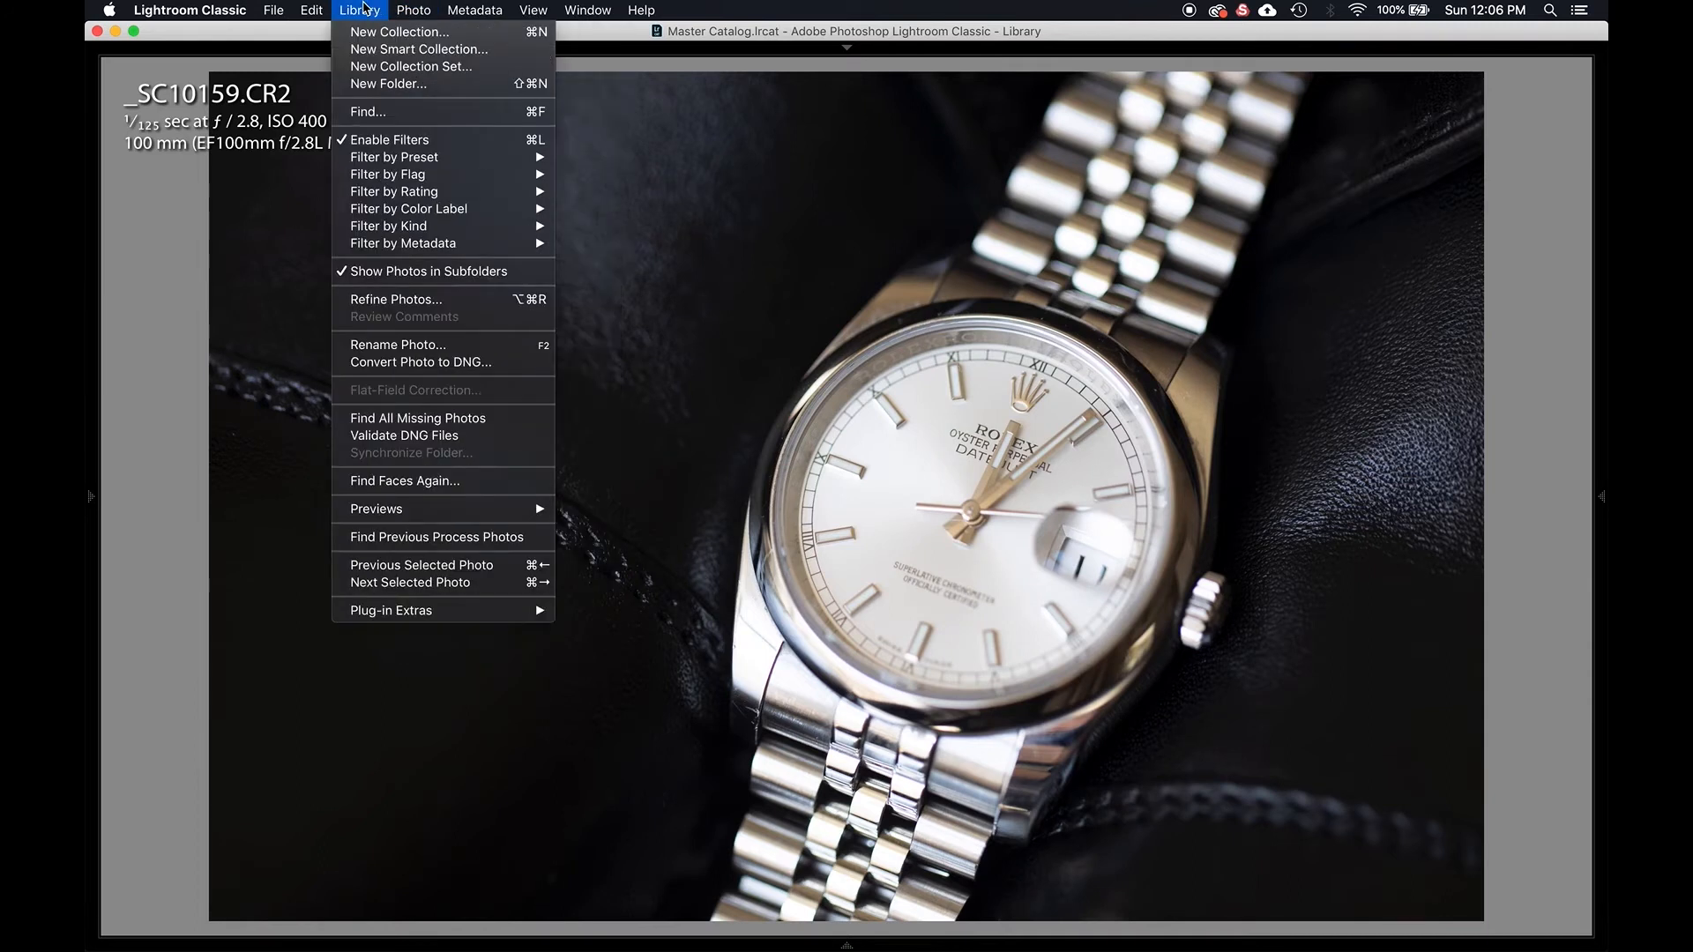
mouse_move(464, 12)
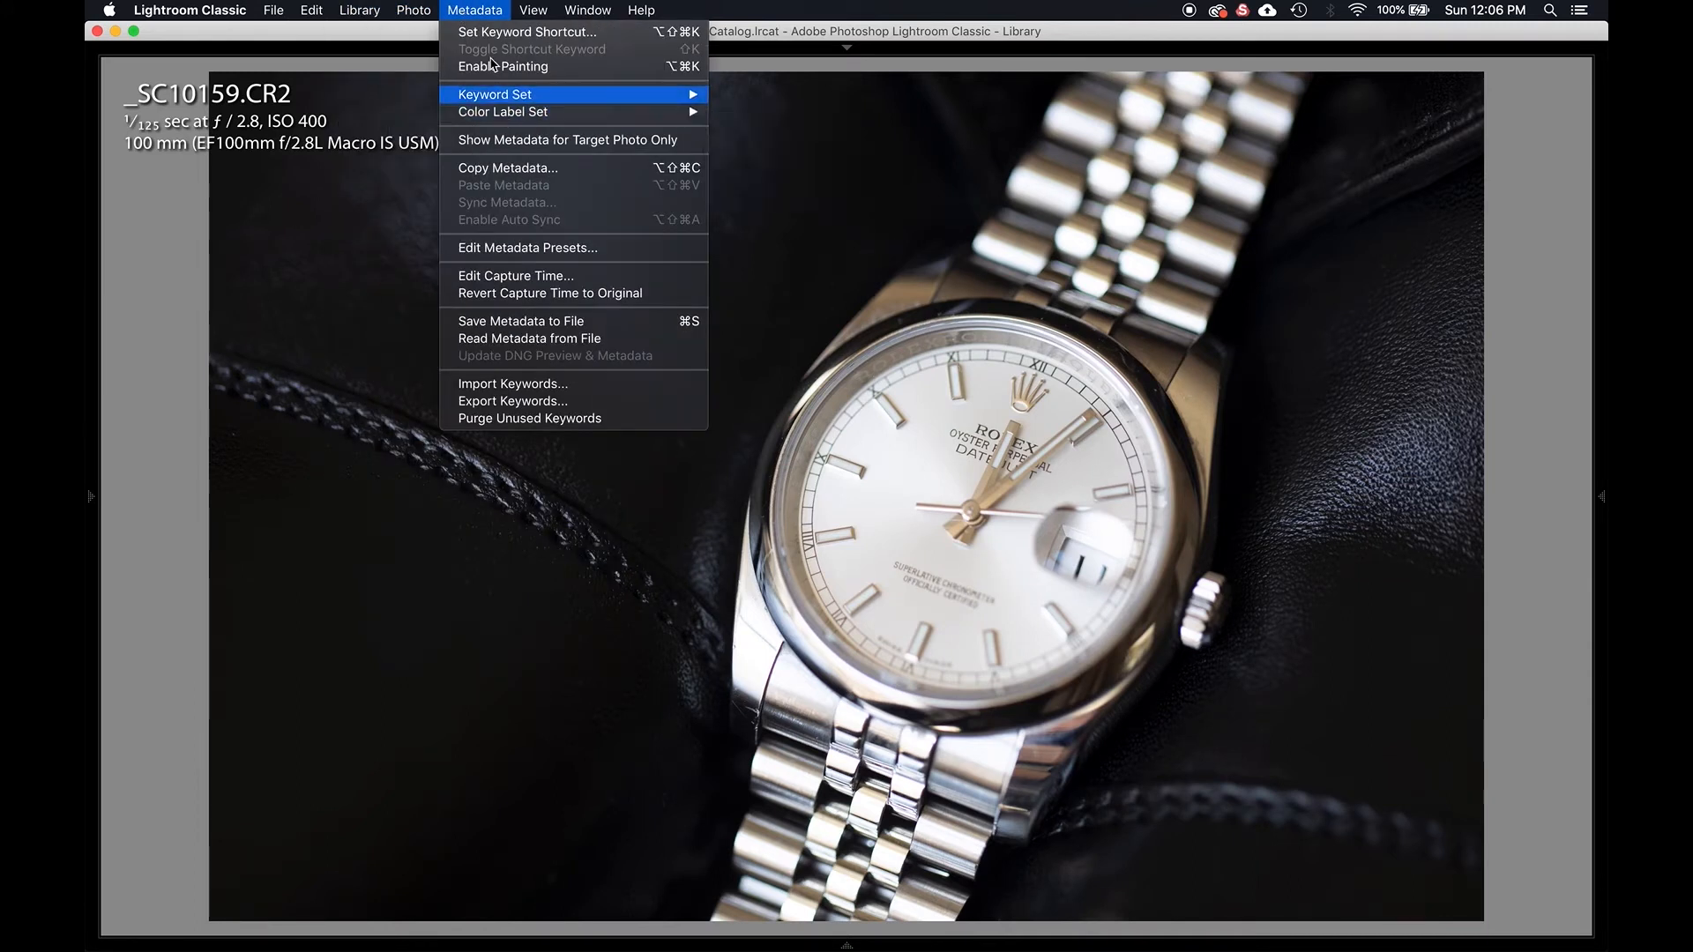
mouse_move(484, 124)
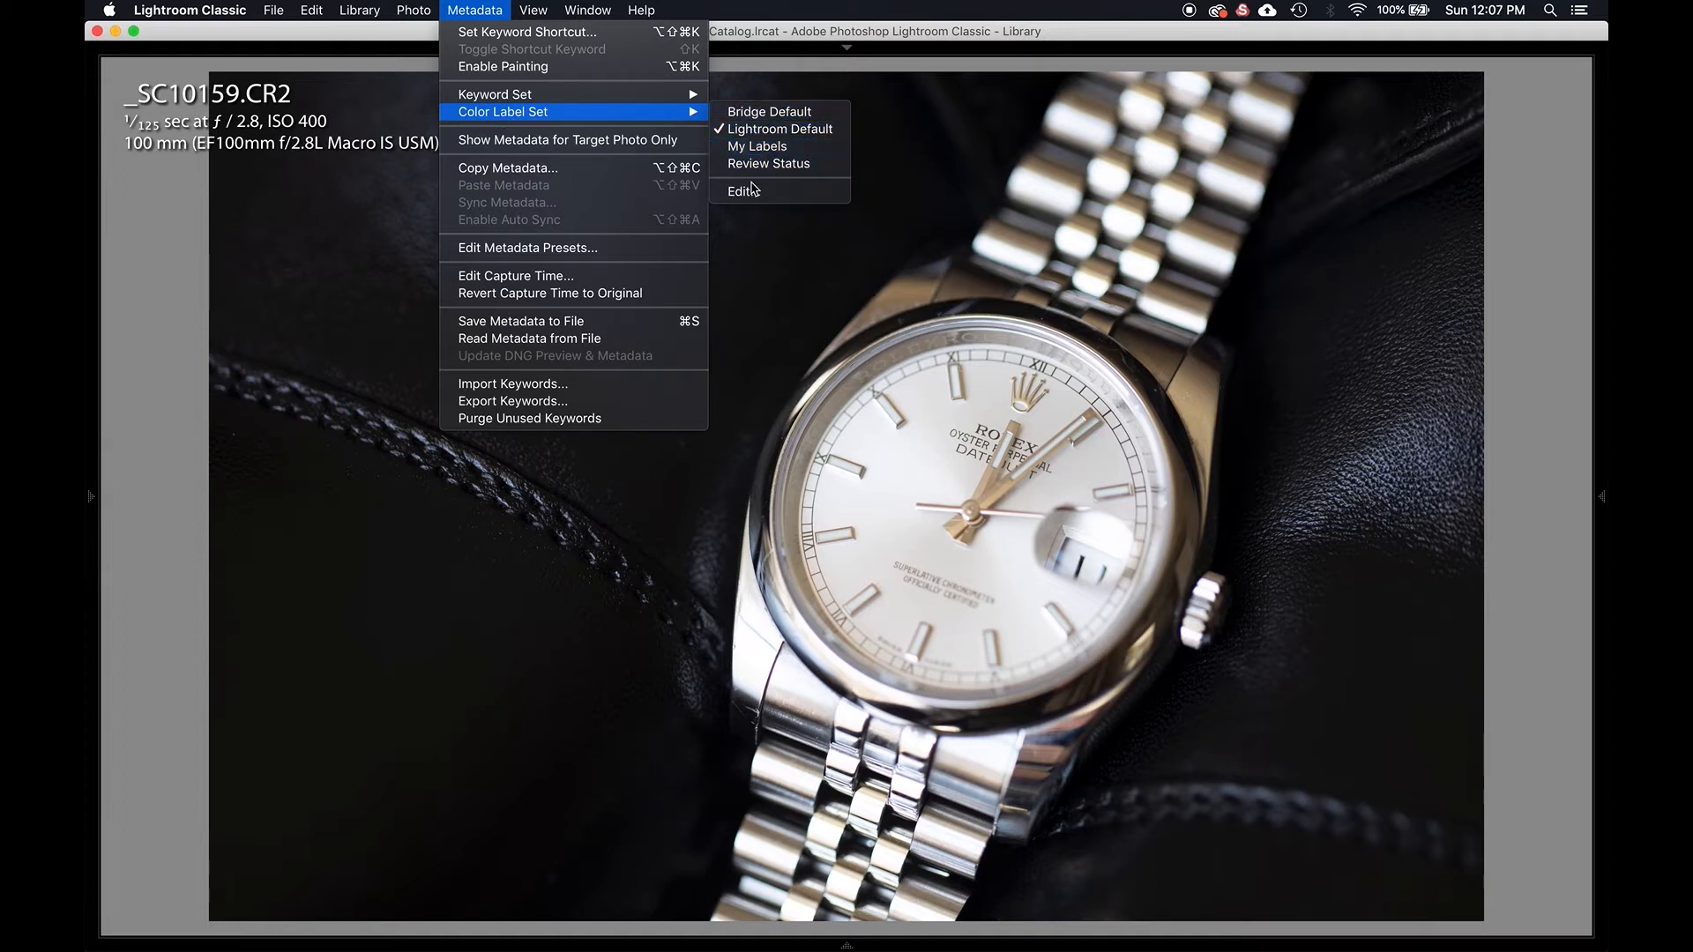
click(745, 192)
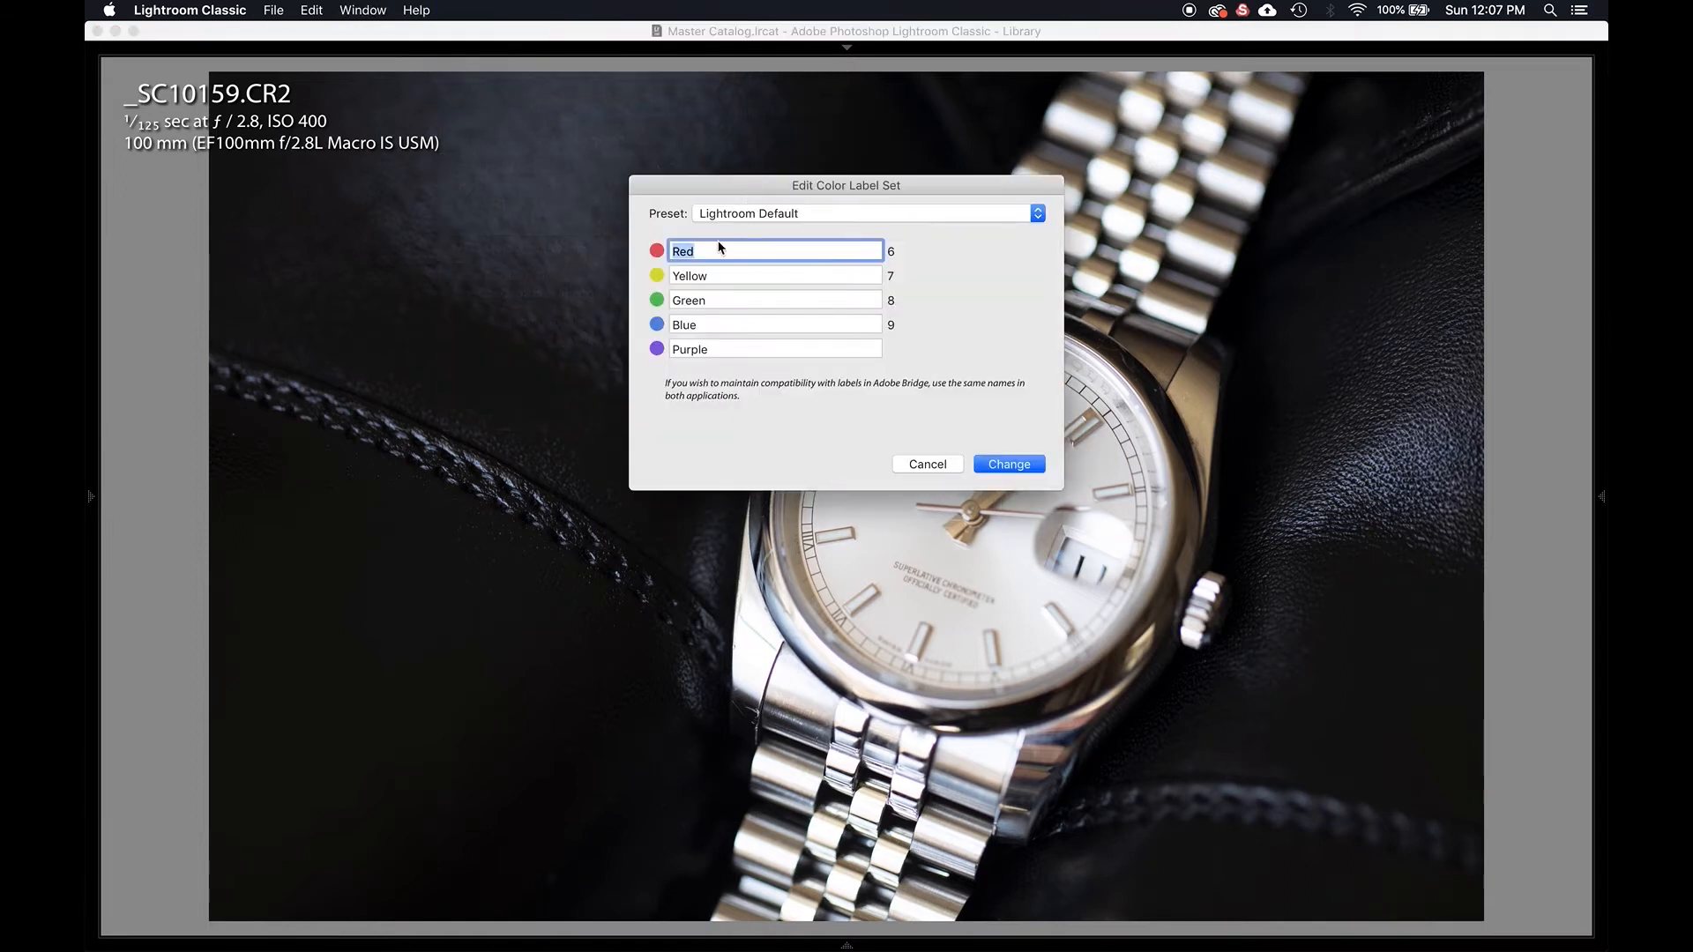
click(764, 213)
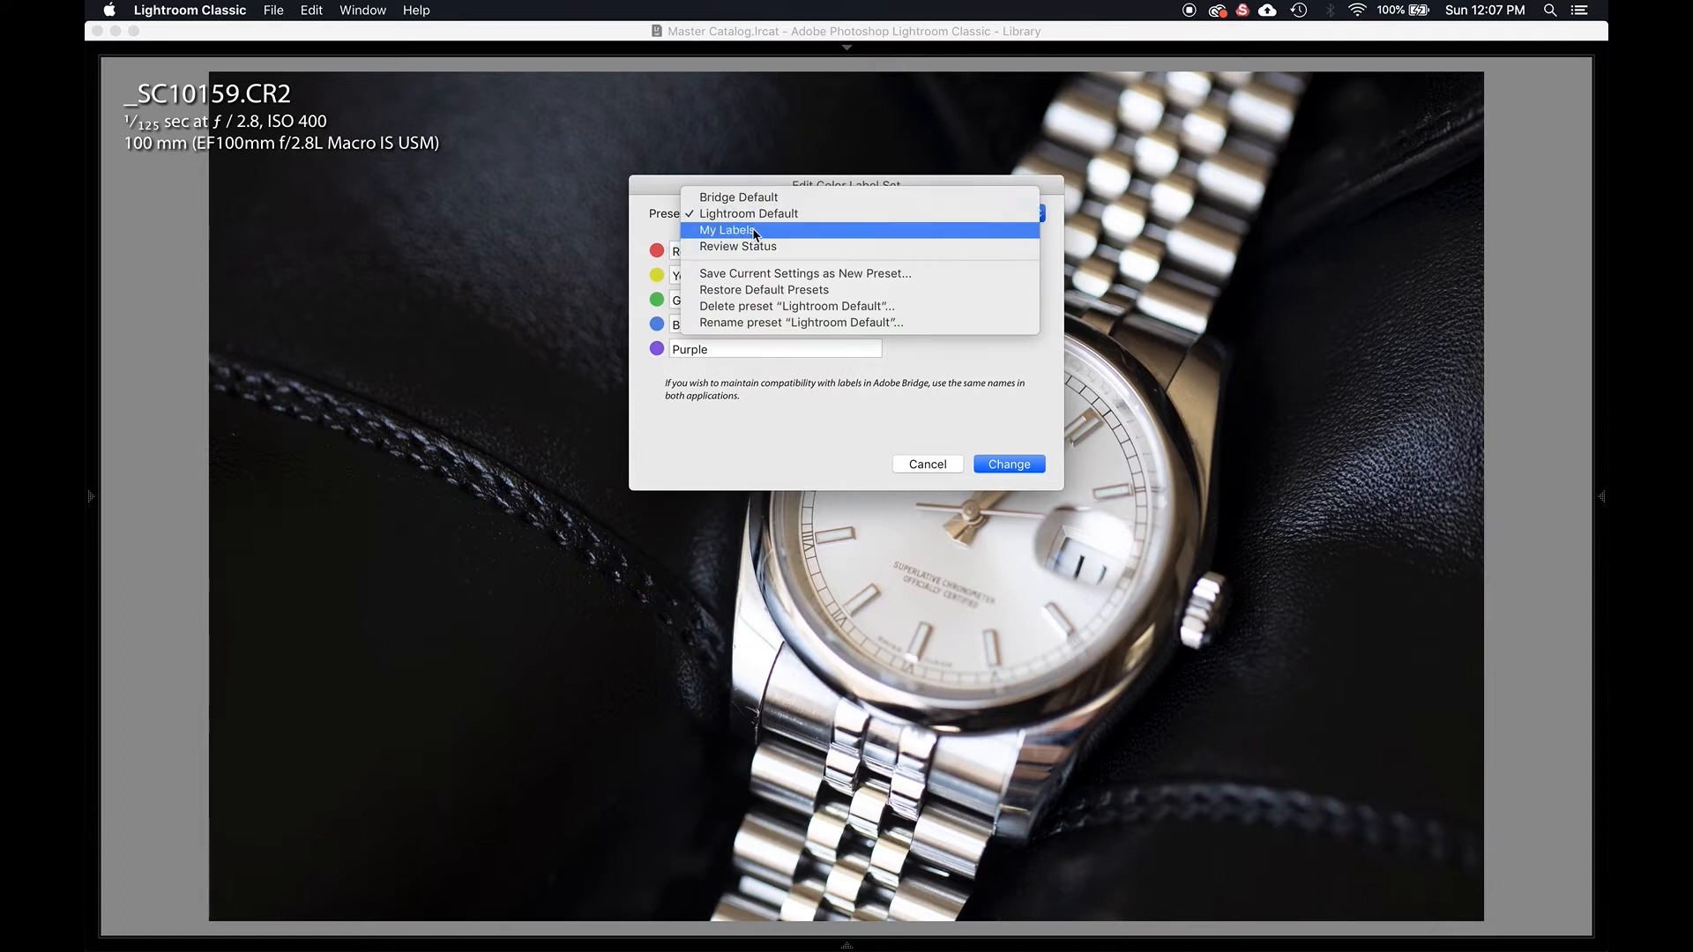
click(771, 229)
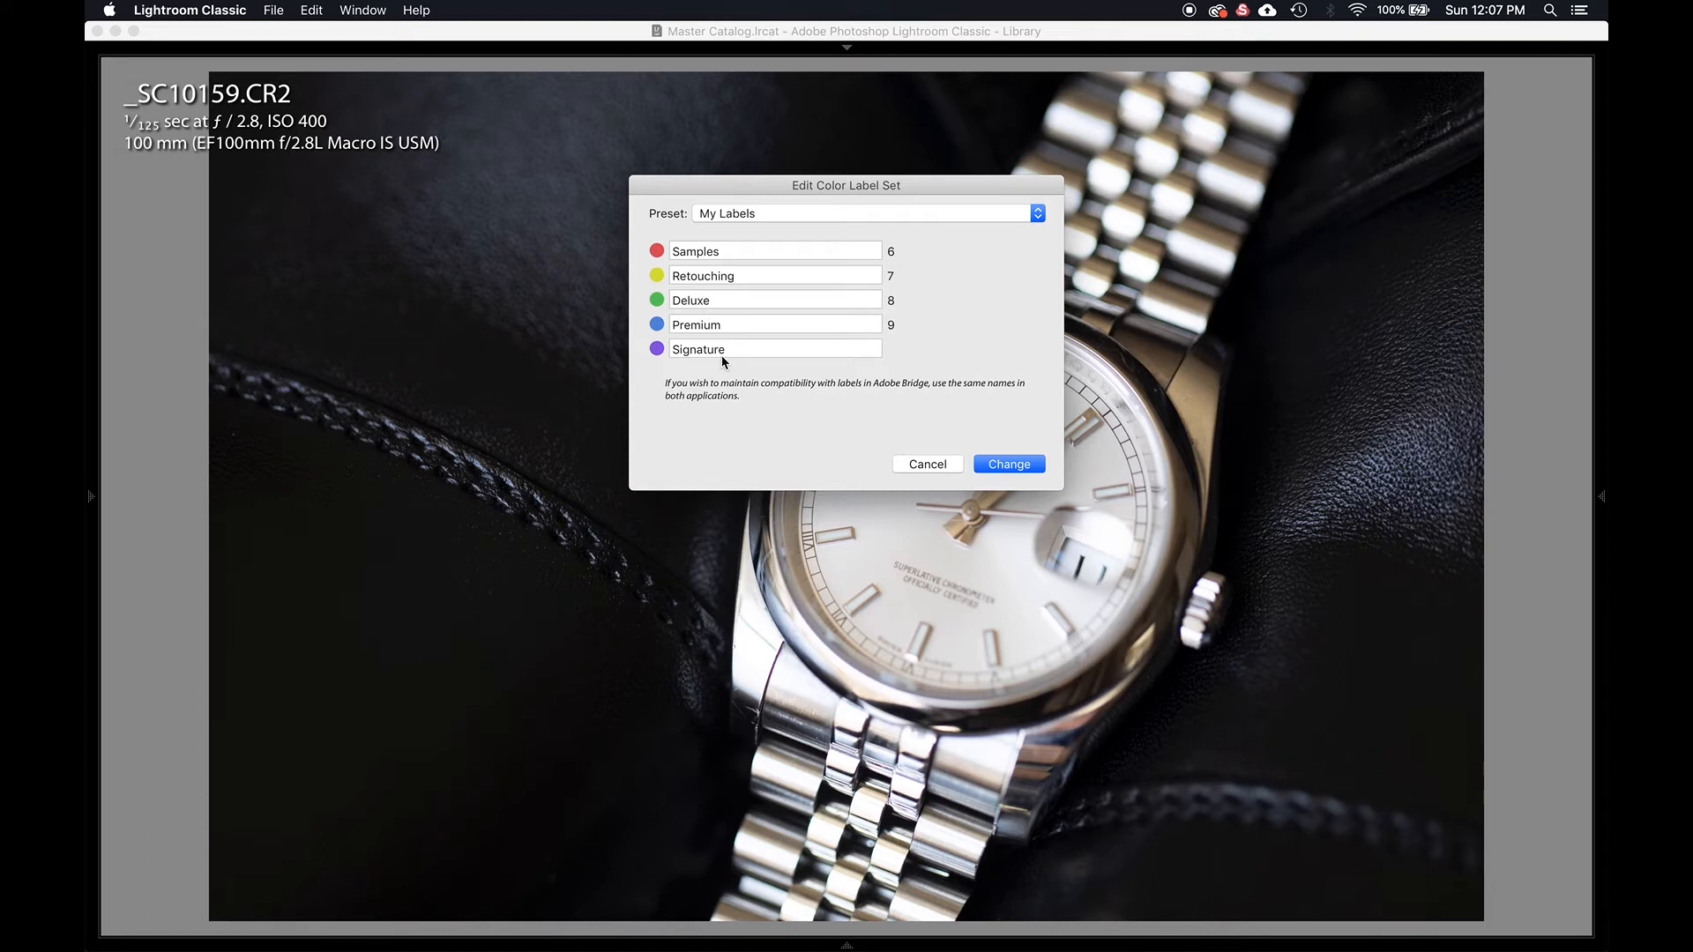
View the label names of the Review Status and Bridge Default presets, ending on Lightroom Default.
click(748, 213)
click(735, 231)
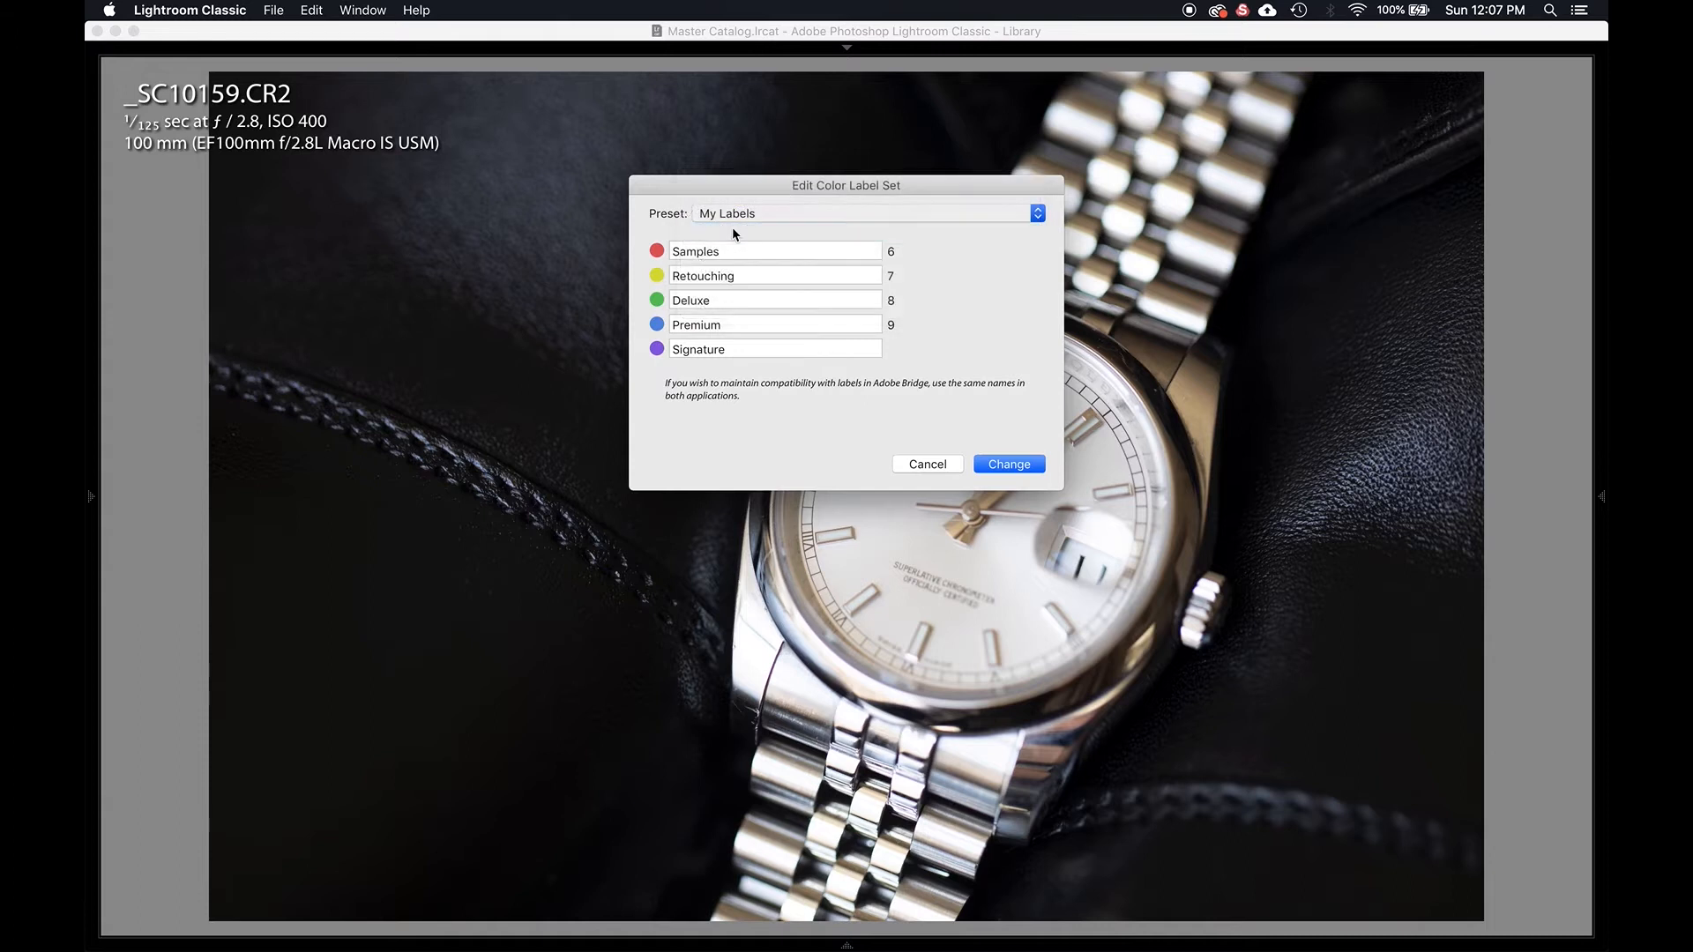
click(754, 214)
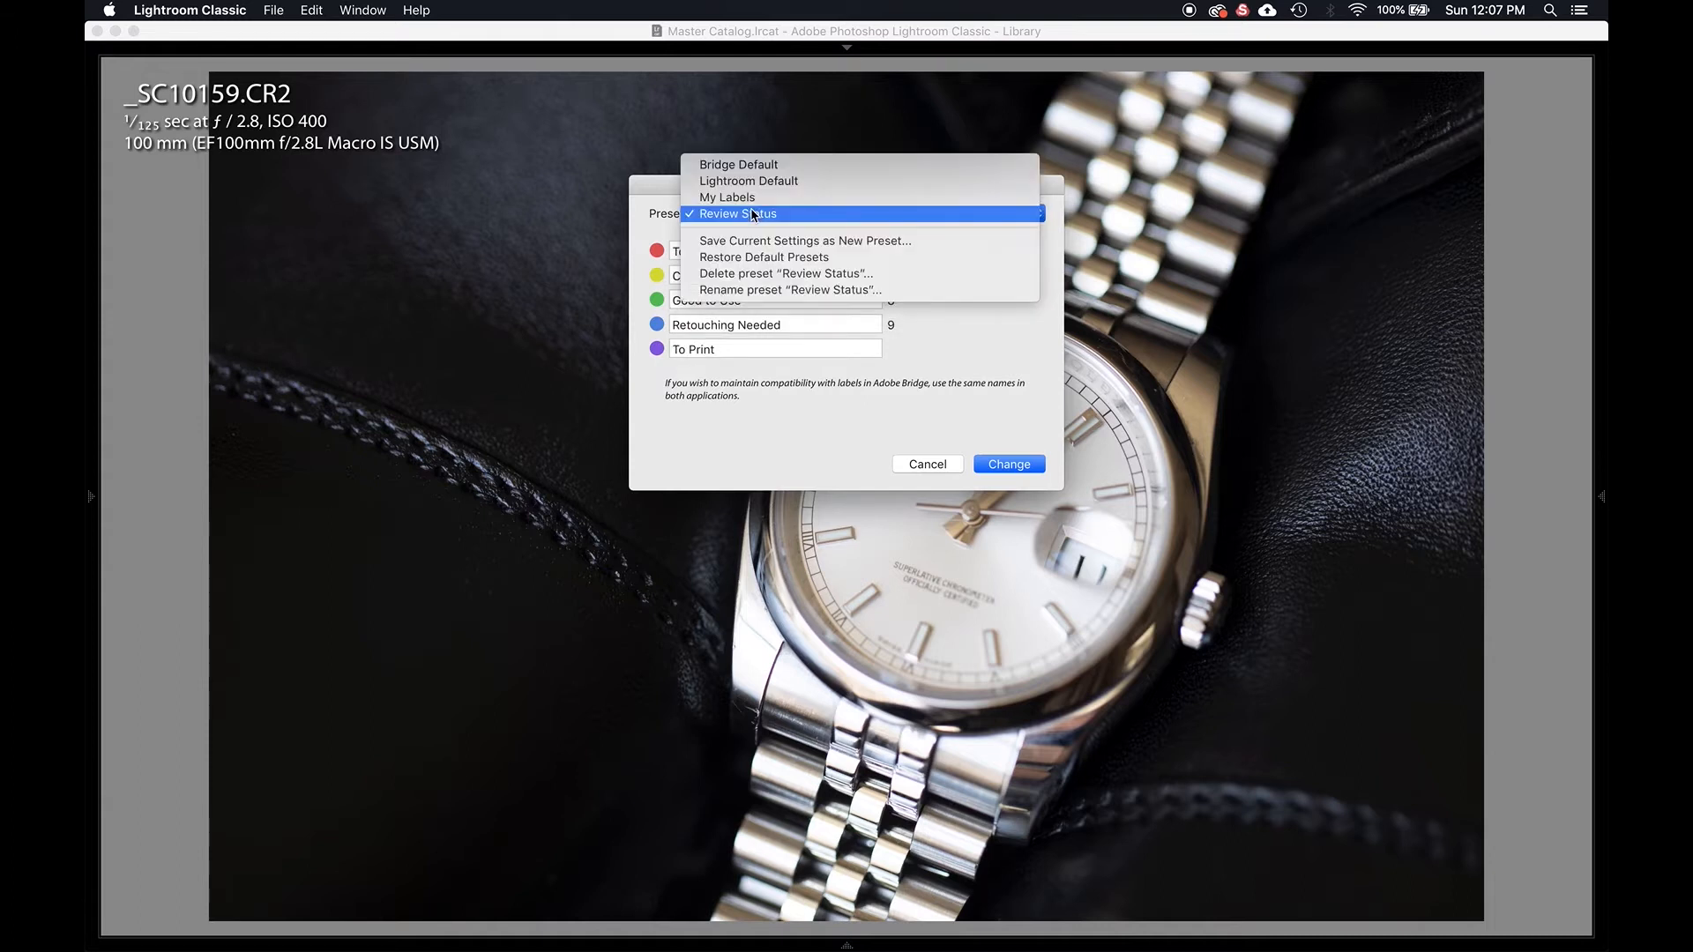
click(741, 167)
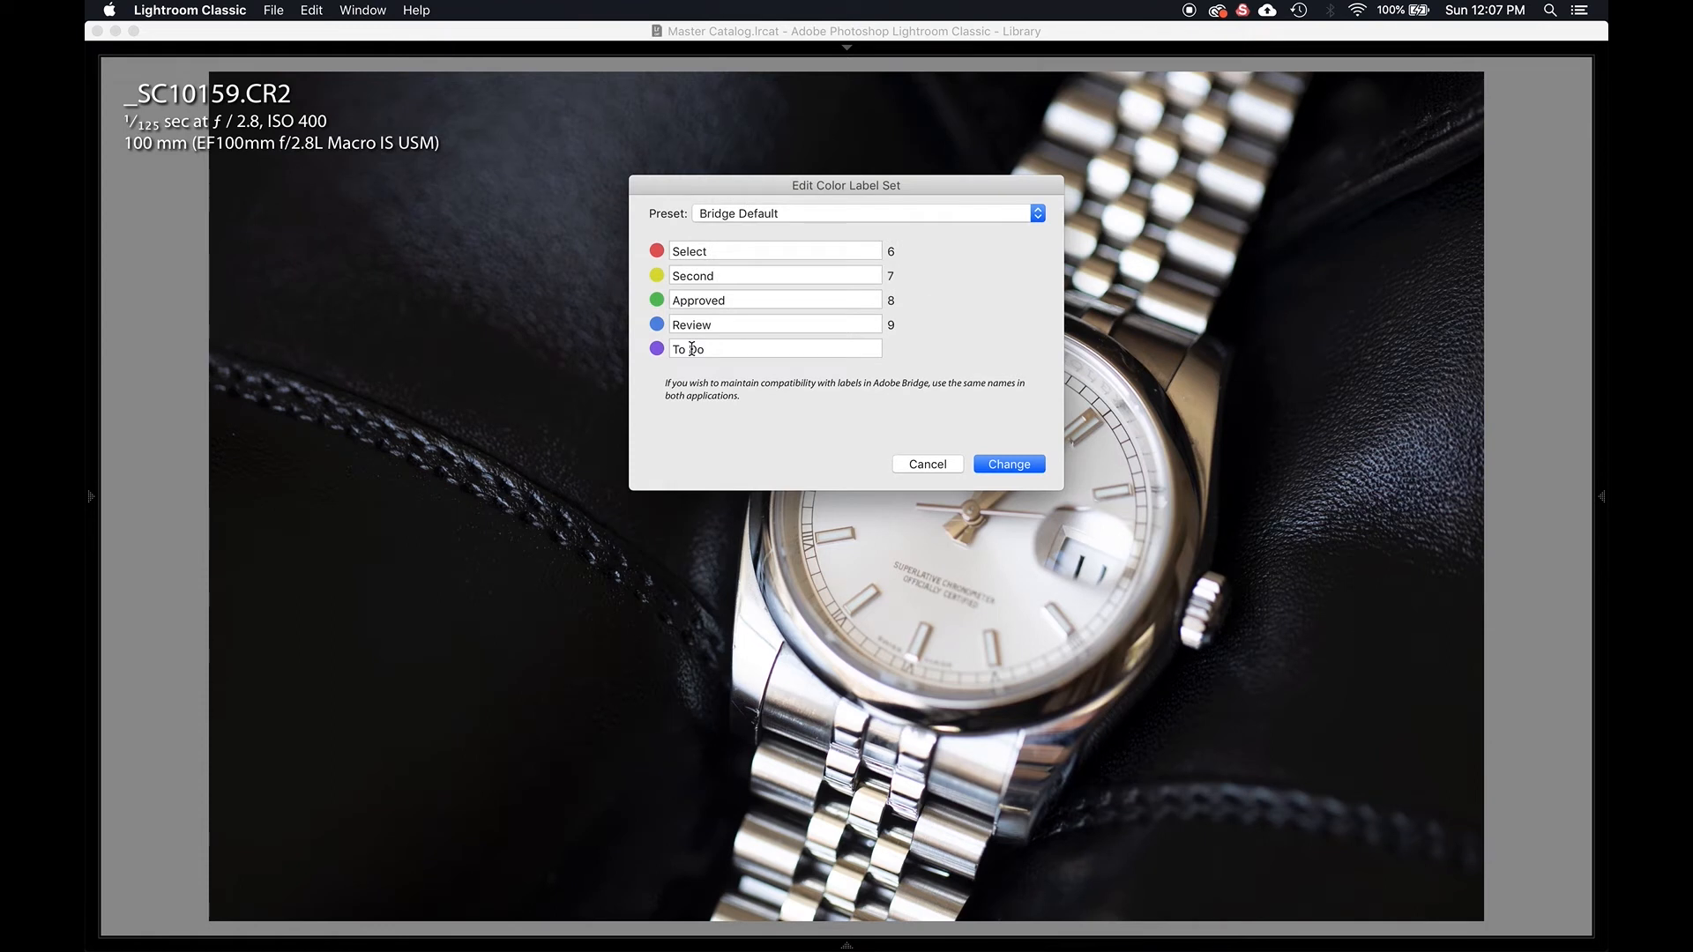
click(739, 214)
click(738, 230)
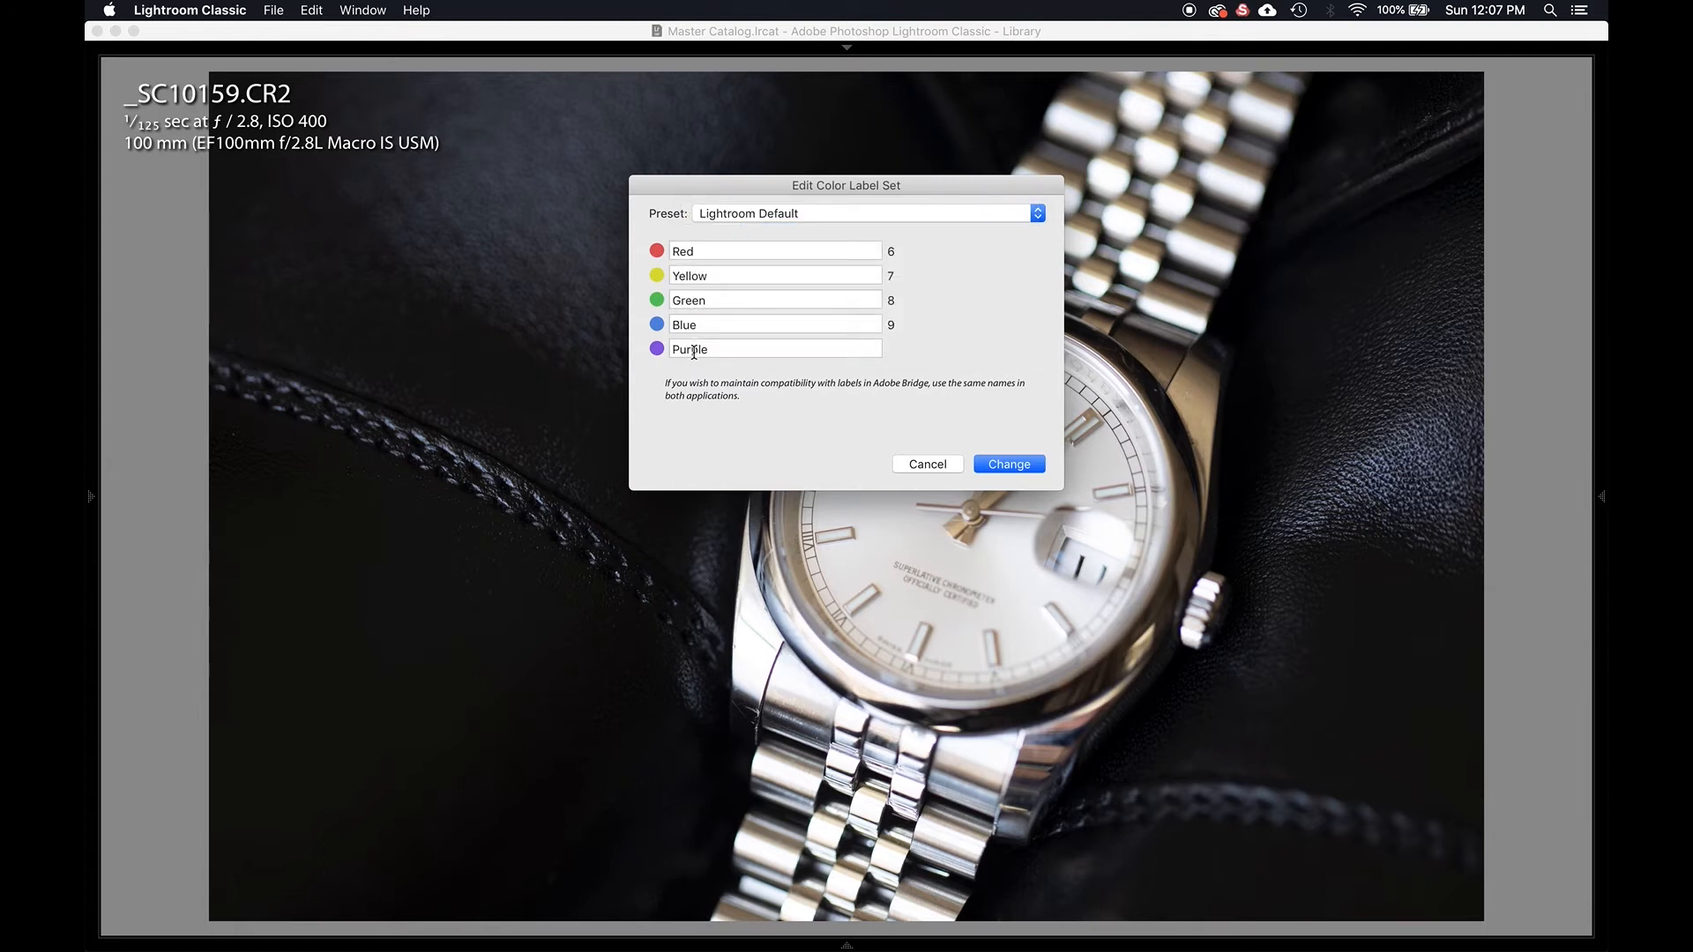
In the Lightroom Default label set, rename the red label Samples and the yellow label Blog.
click(764, 215)
click(683, 253)
double_click(683, 253)
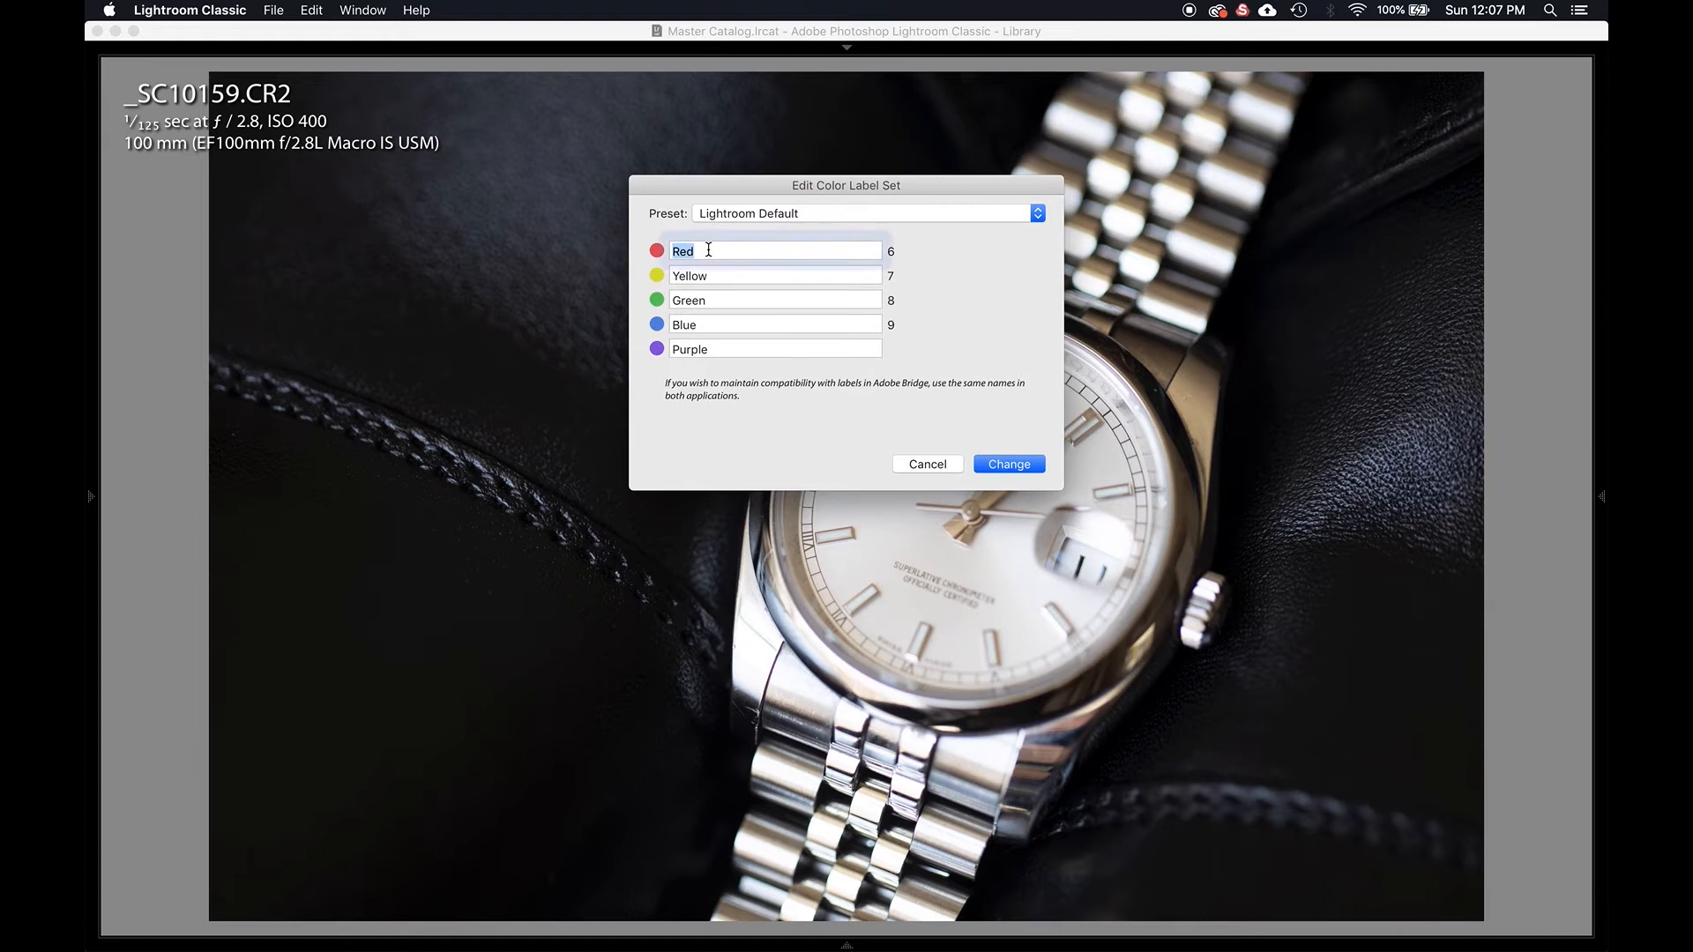
text(Samples)
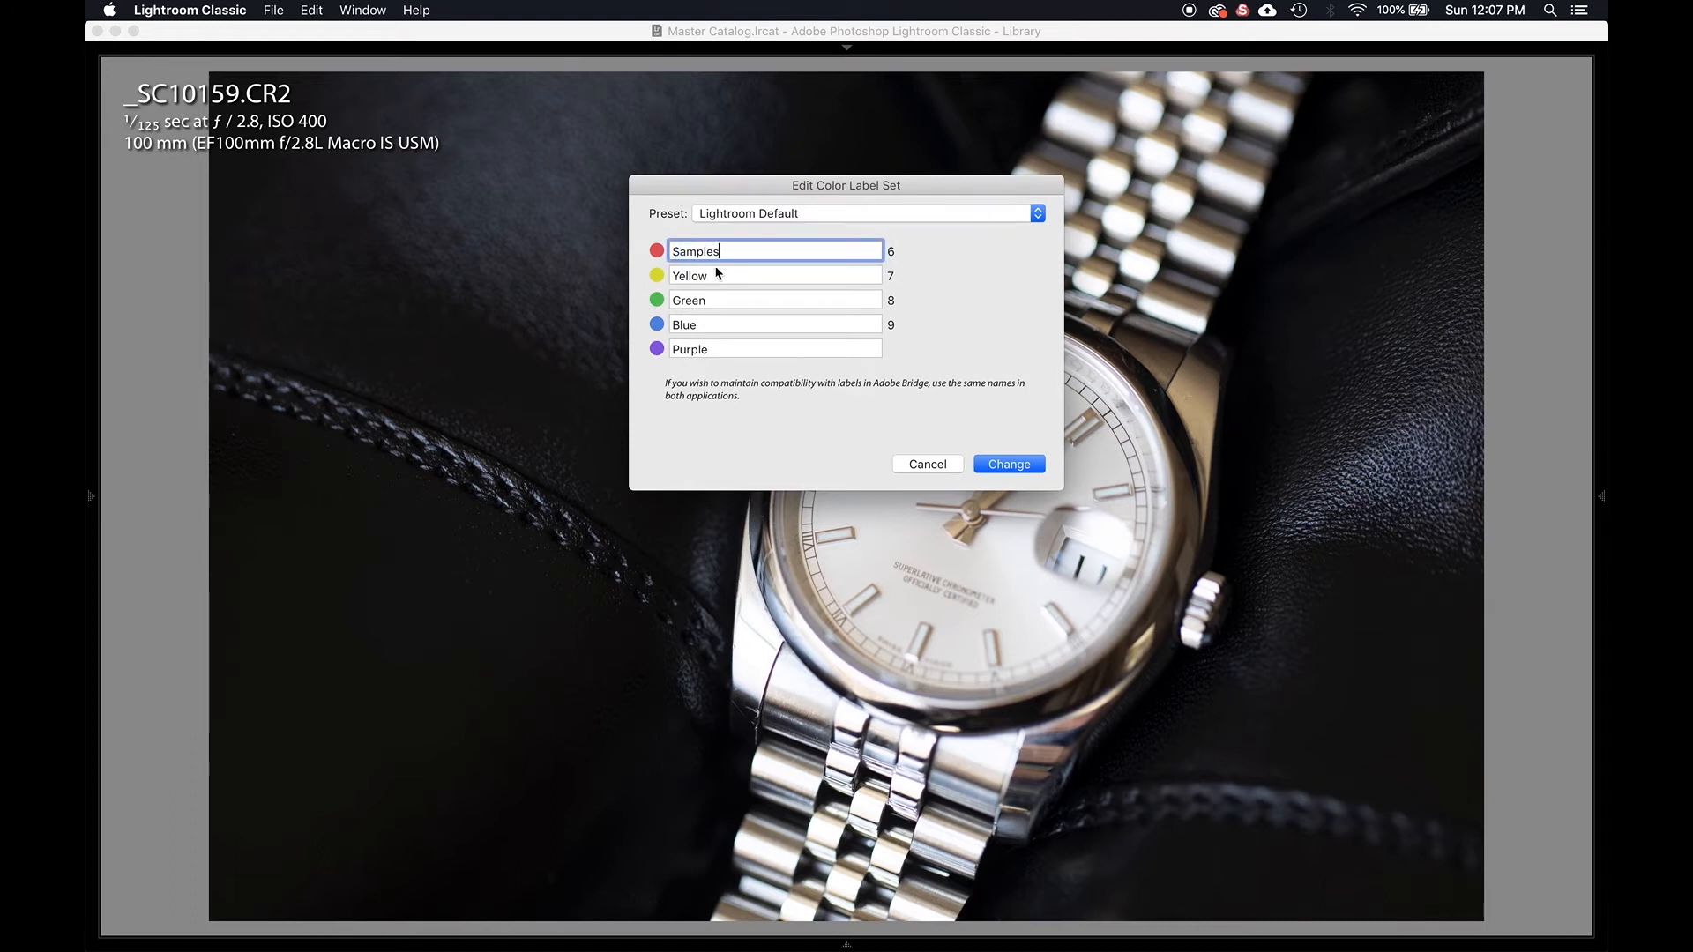
double_click(719, 273)
text(Blog)
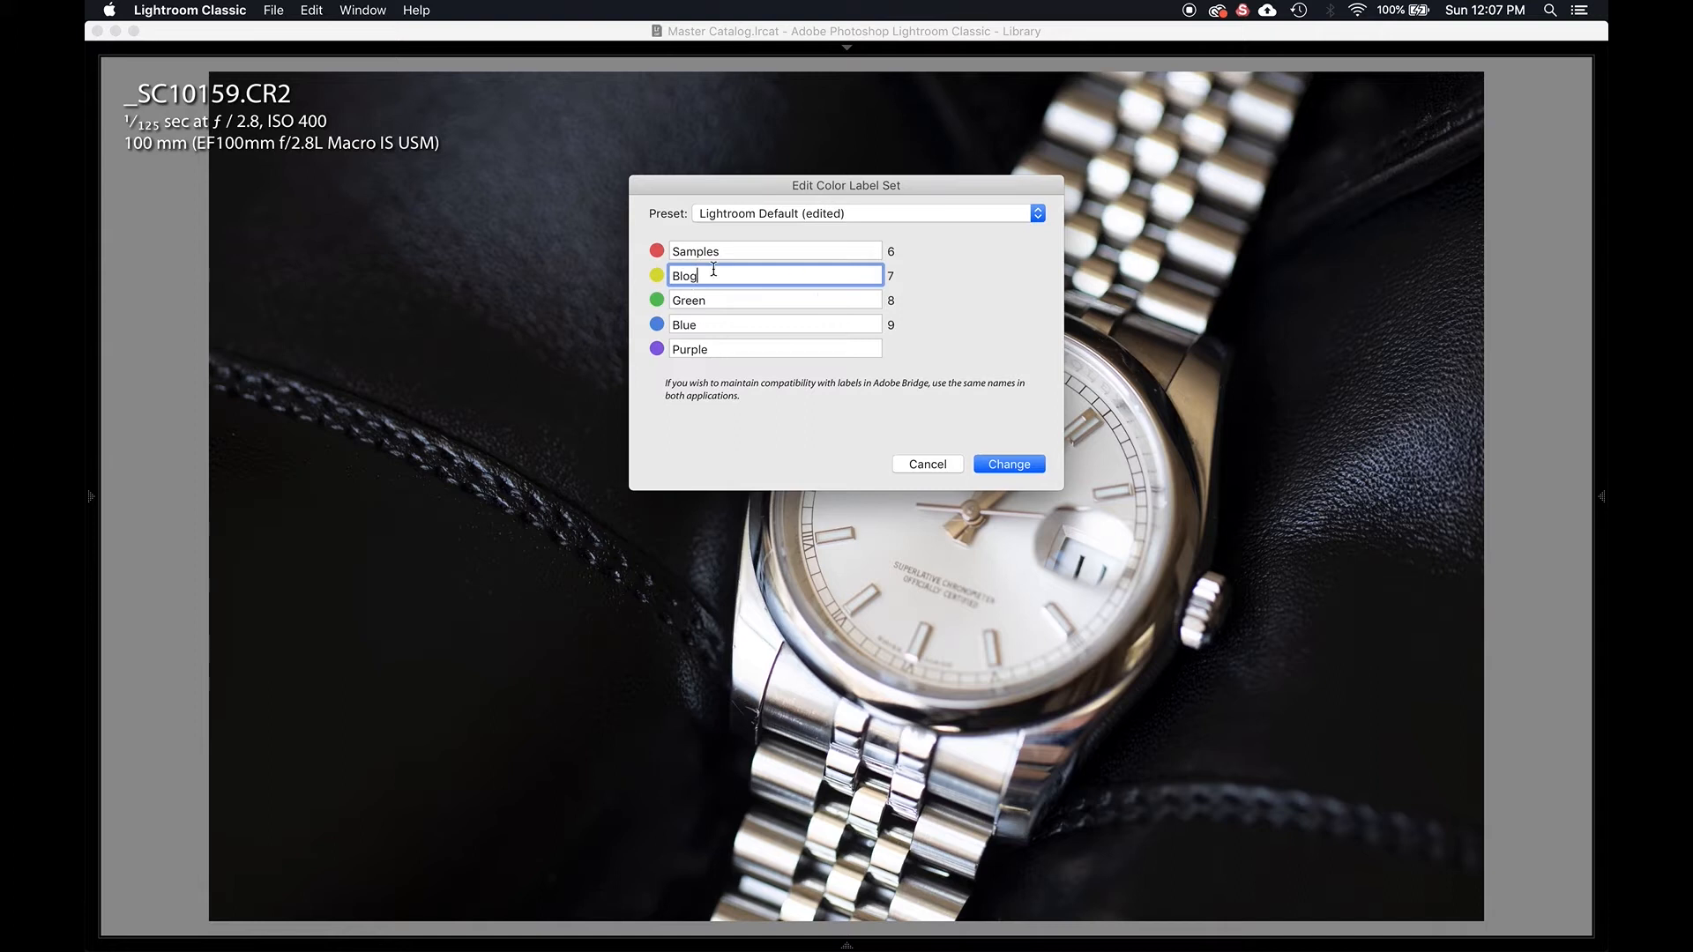
Start saving the edited label names as a new preset, and discard the label set changes.
click(802, 212)
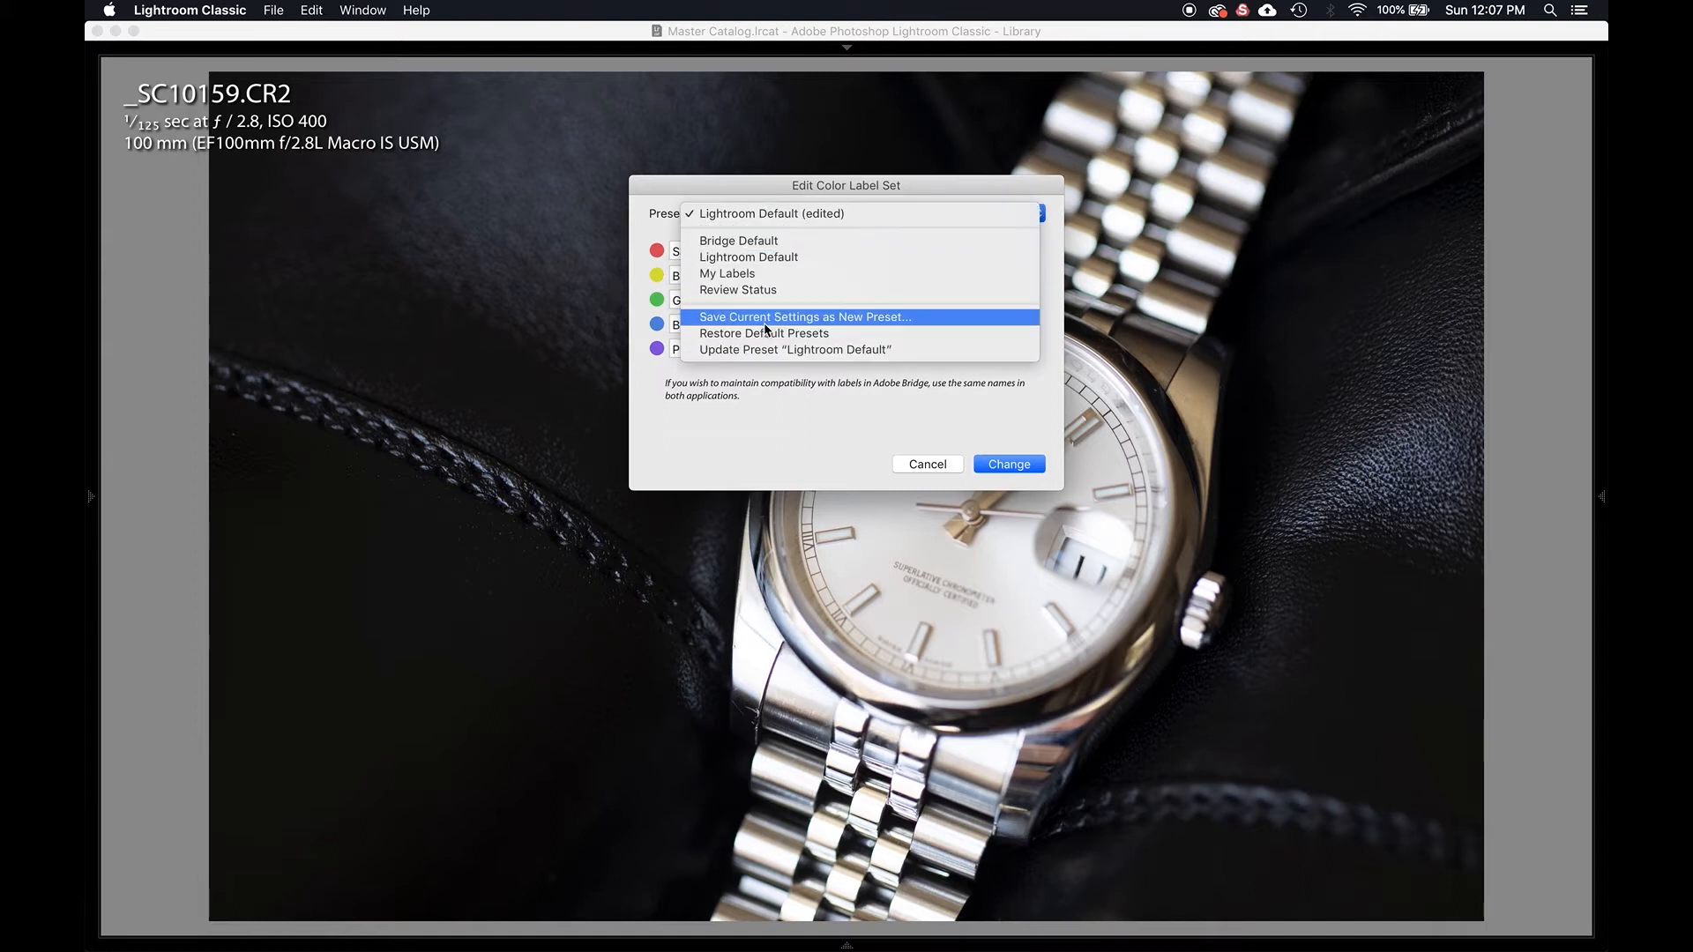
click(796, 318)
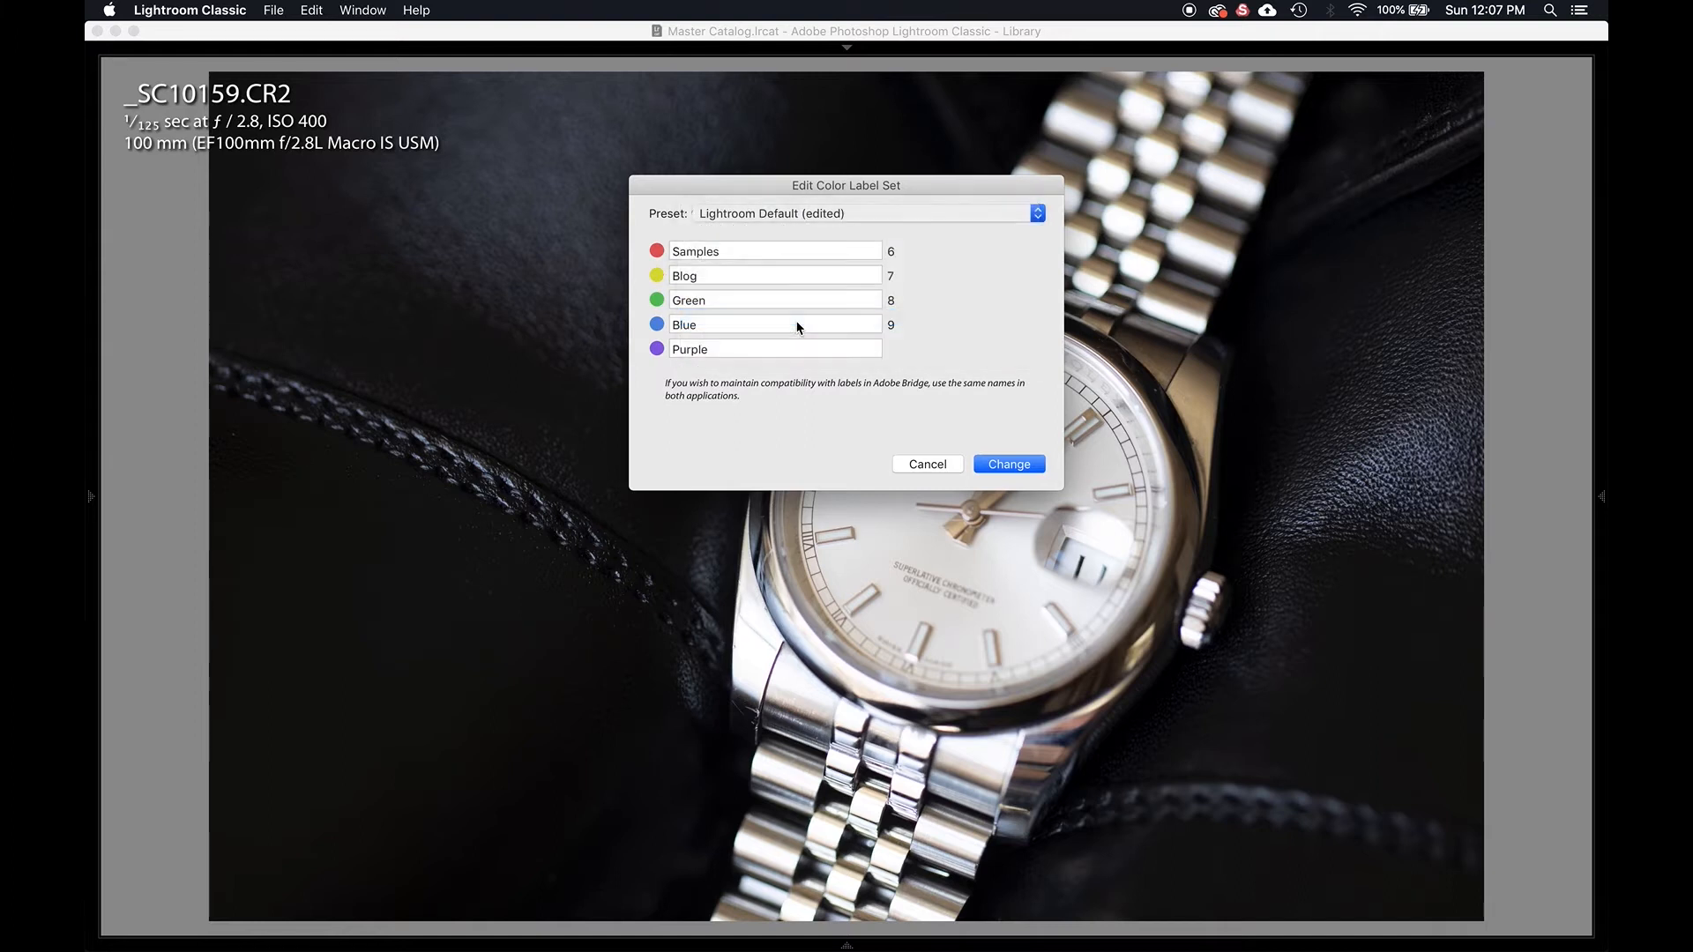
click(495, 253)
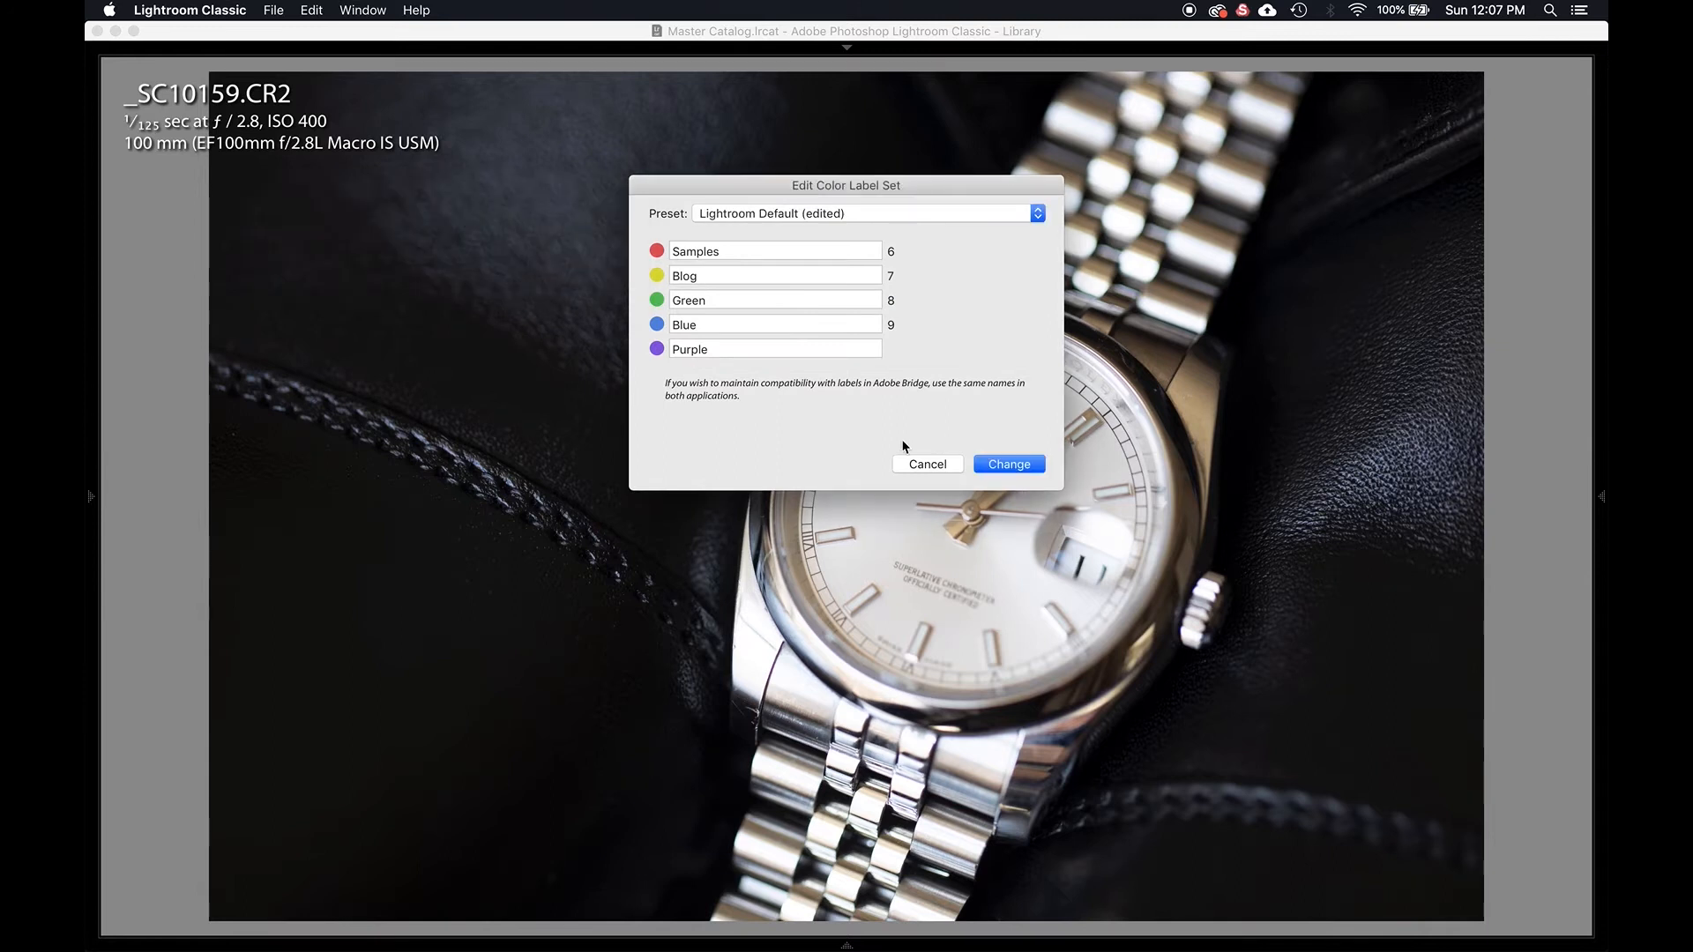
click(922, 464)
Return to the grid and change the Smart Preview Status column of the metadata filter to Label.
click(469, 13)
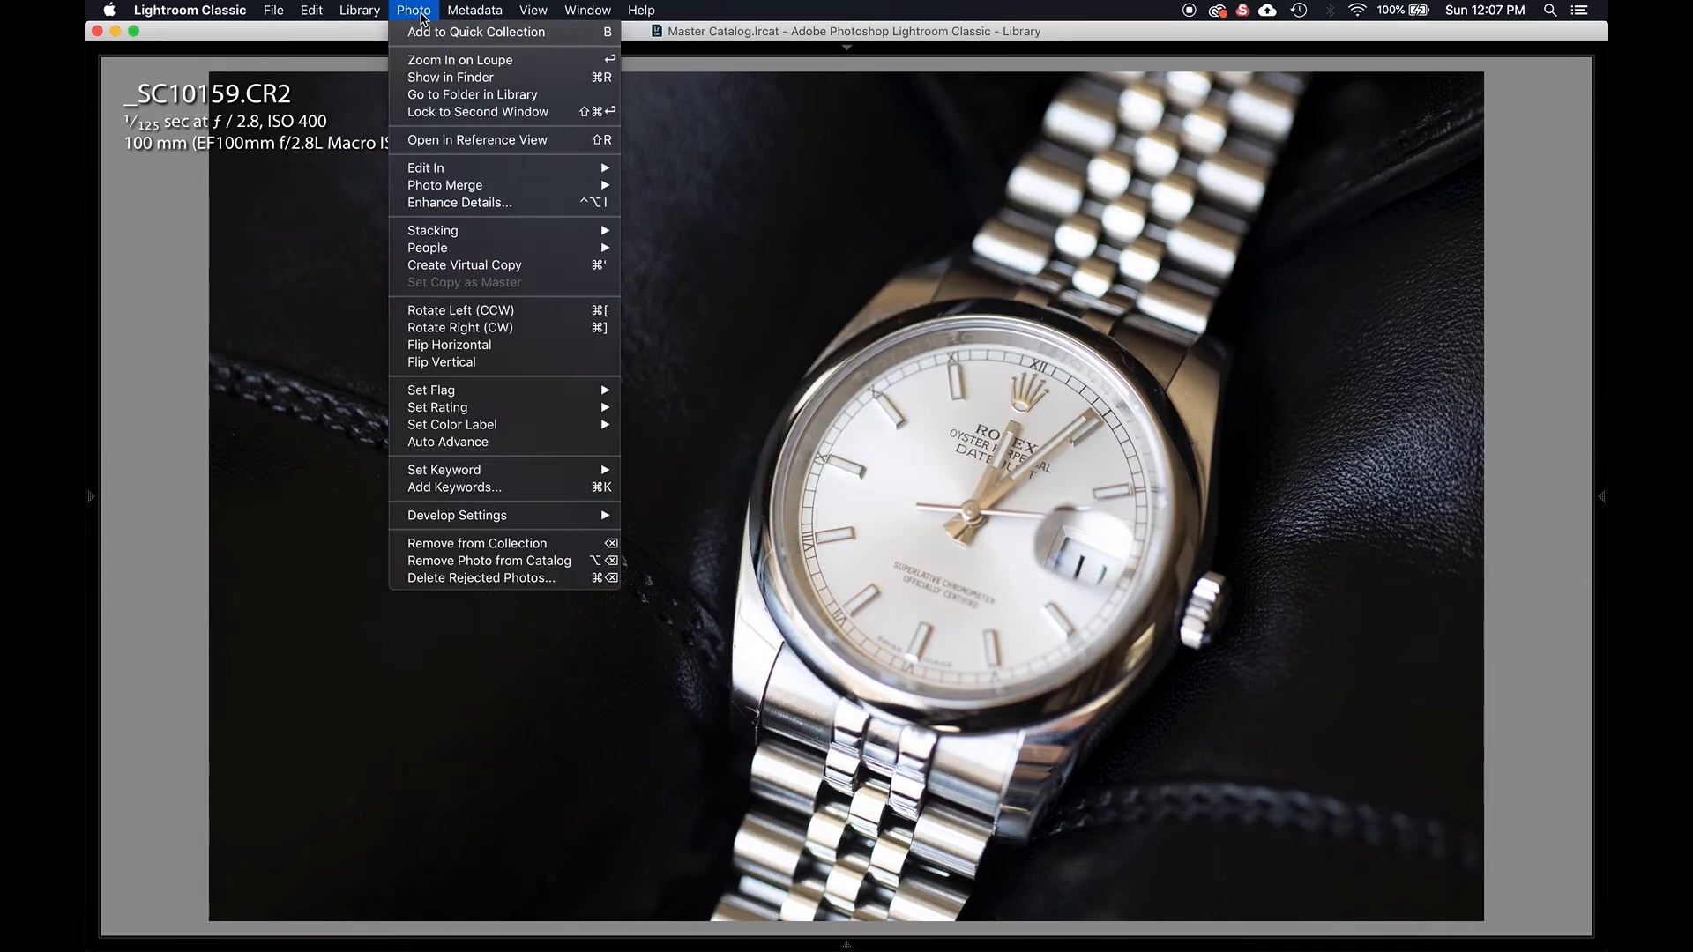
click(475, 12)
key(g)
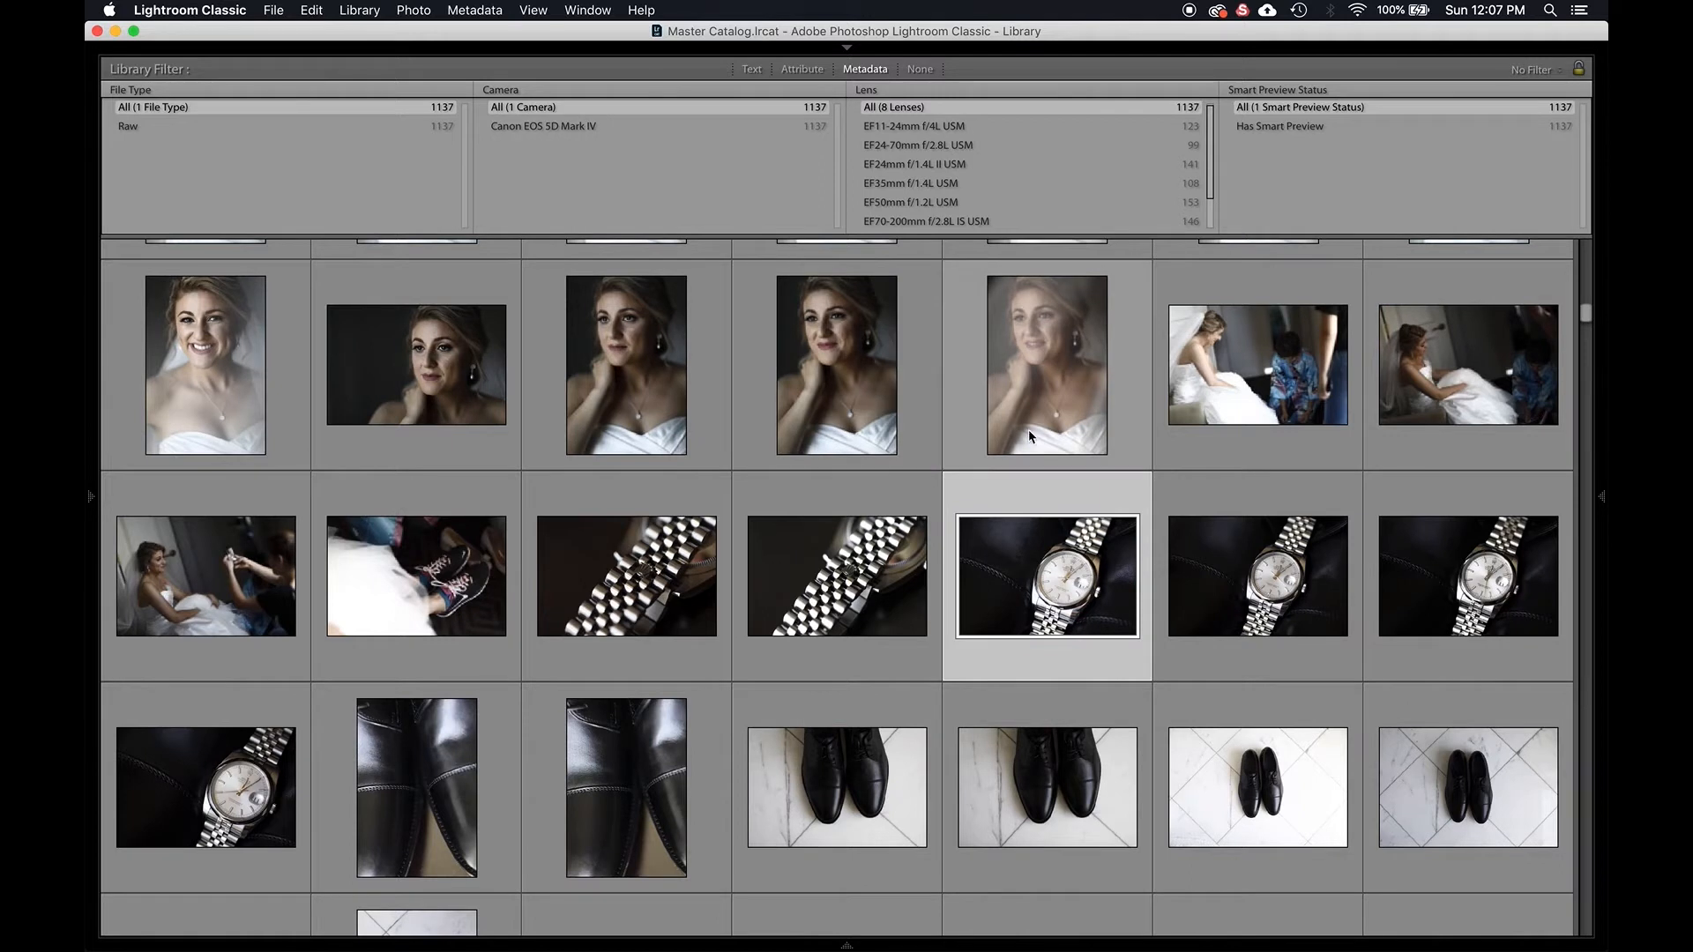
click(1277, 91)
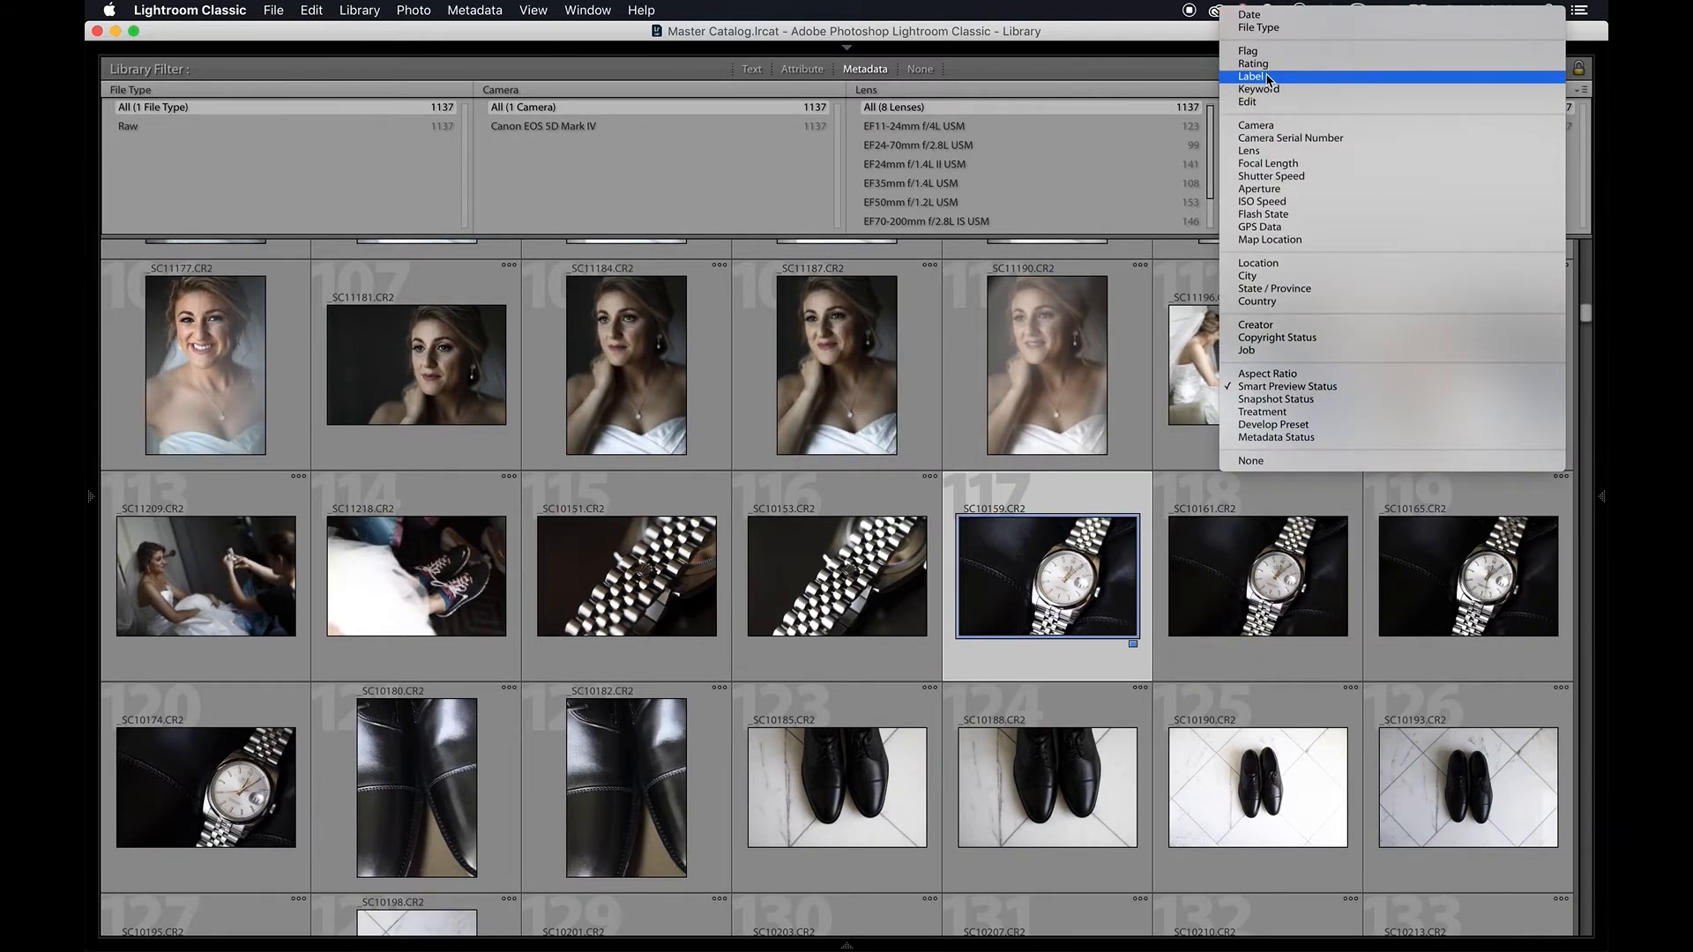
click(1266, 77)
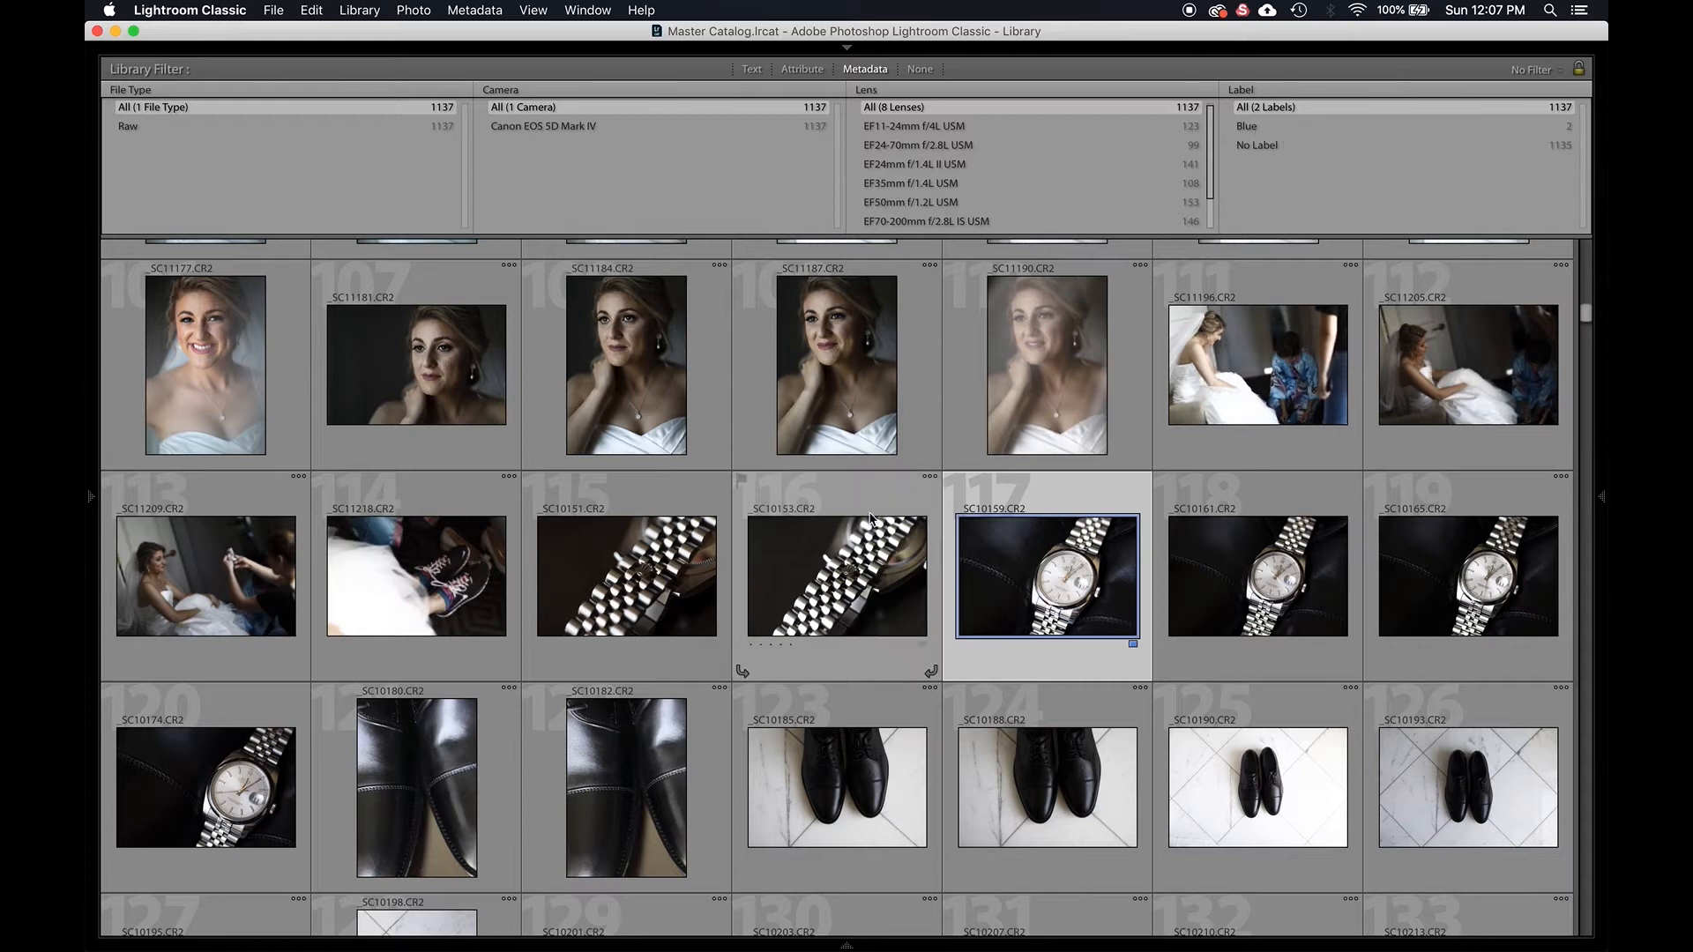
Label the watch photo _SC10161.CR2 Blue and switch the active color label set to My Labels.
click(1275, 599)
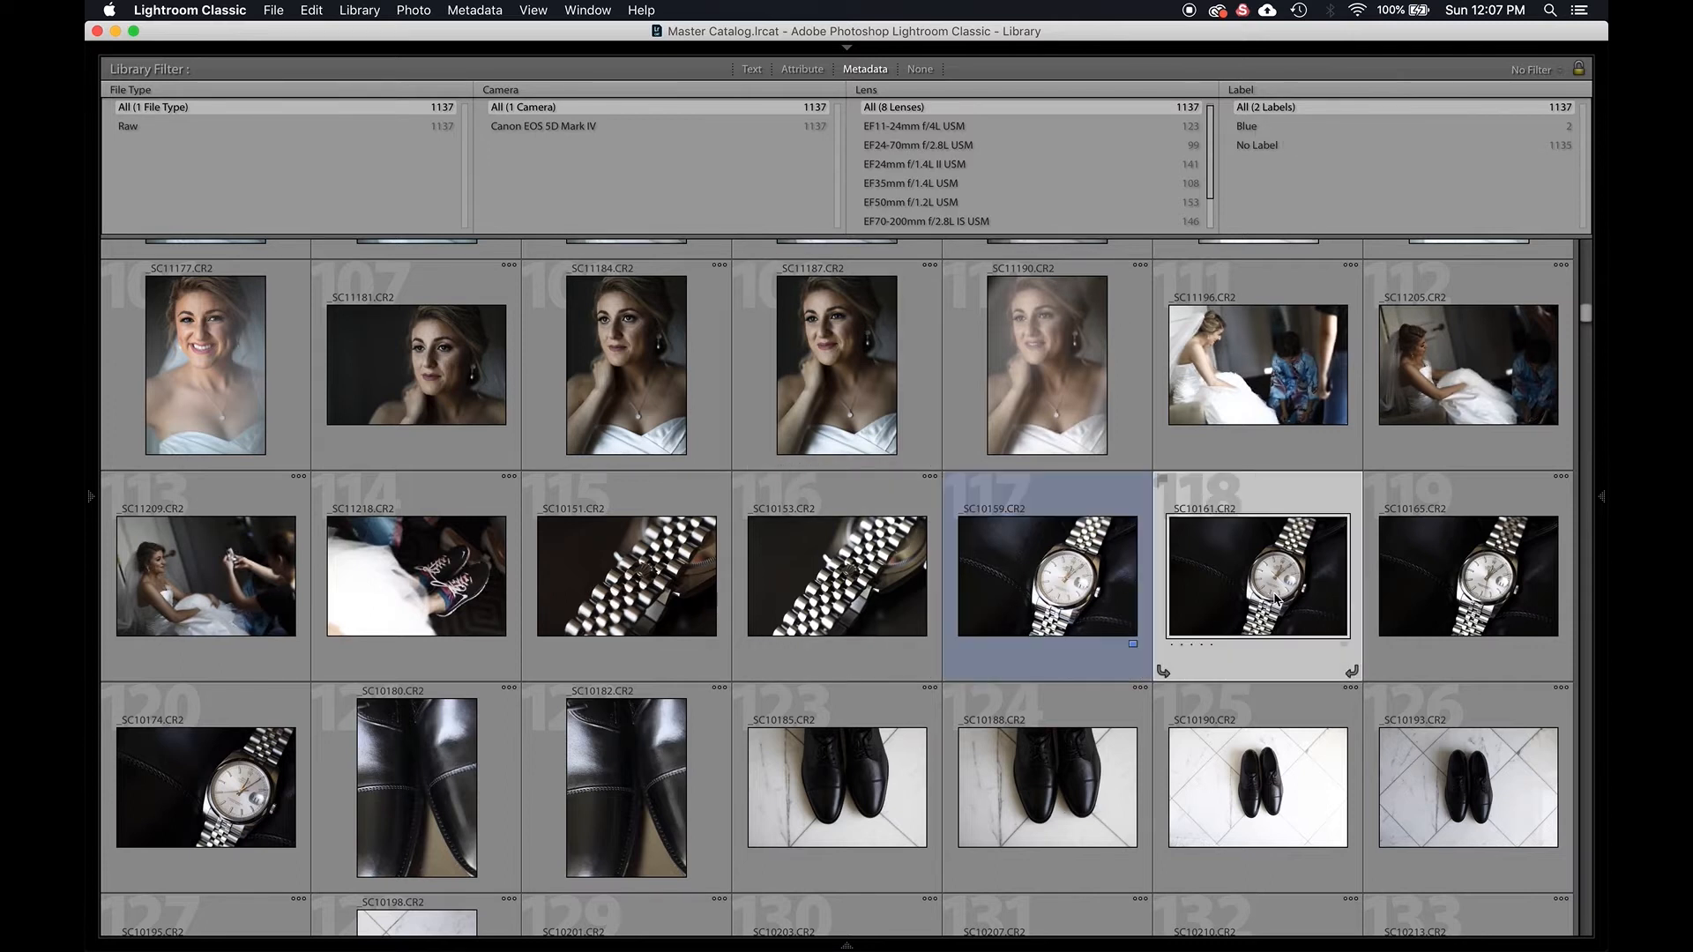
key(6)
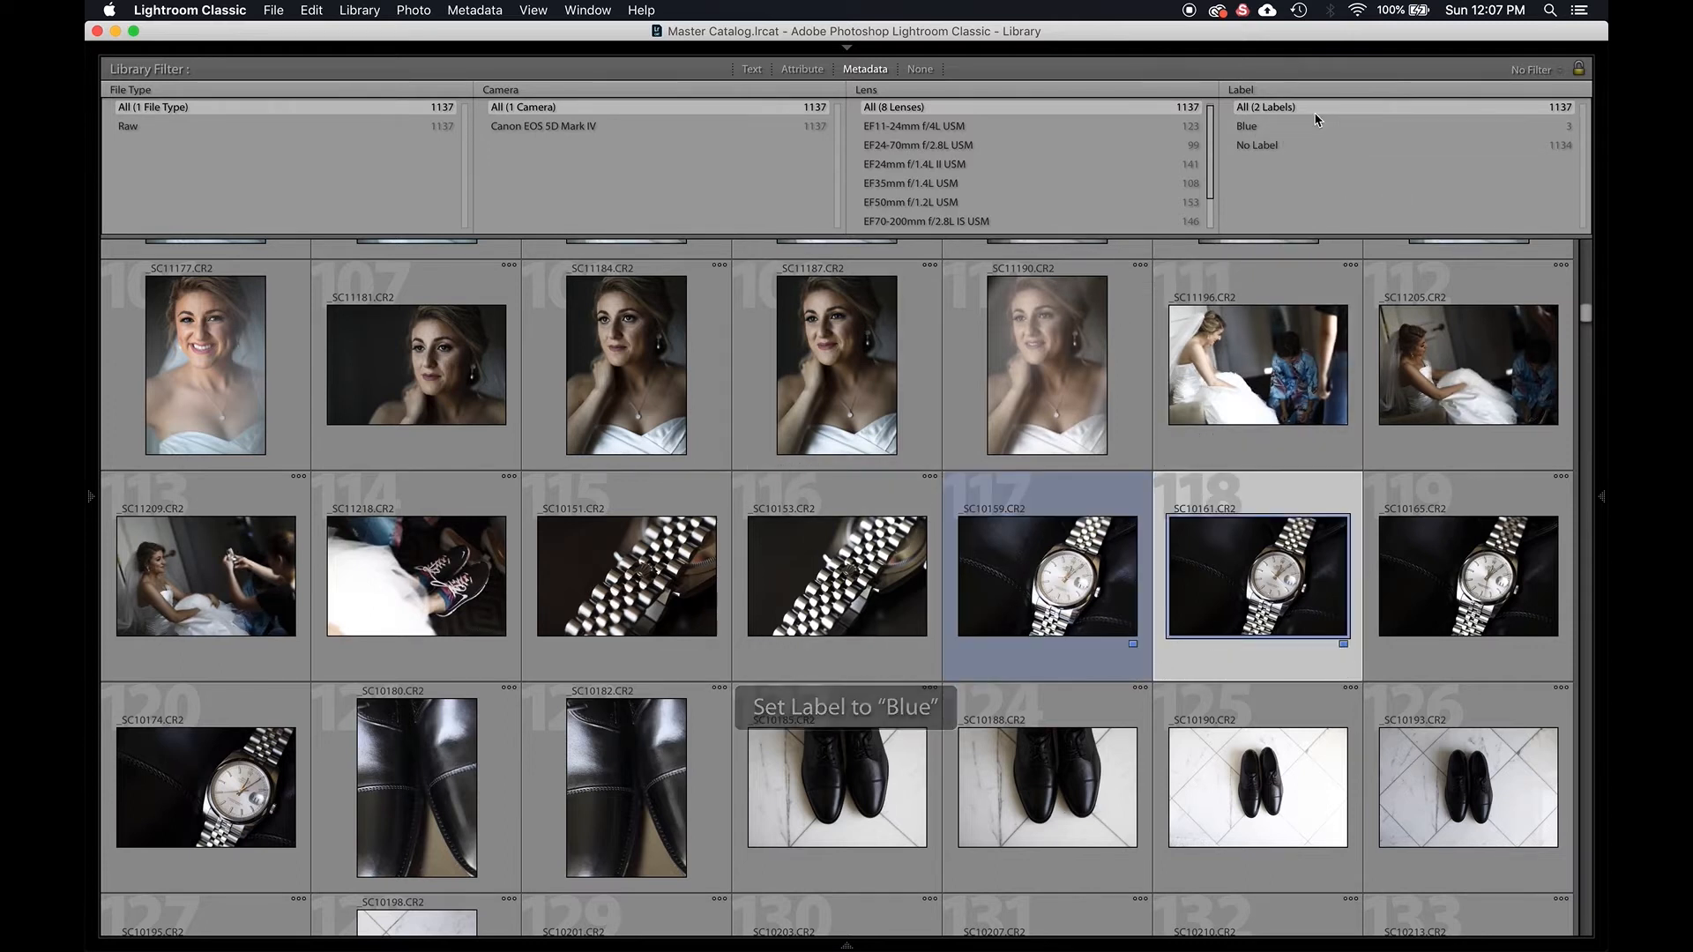
click(411, 10)
mouse_move(474, 11)
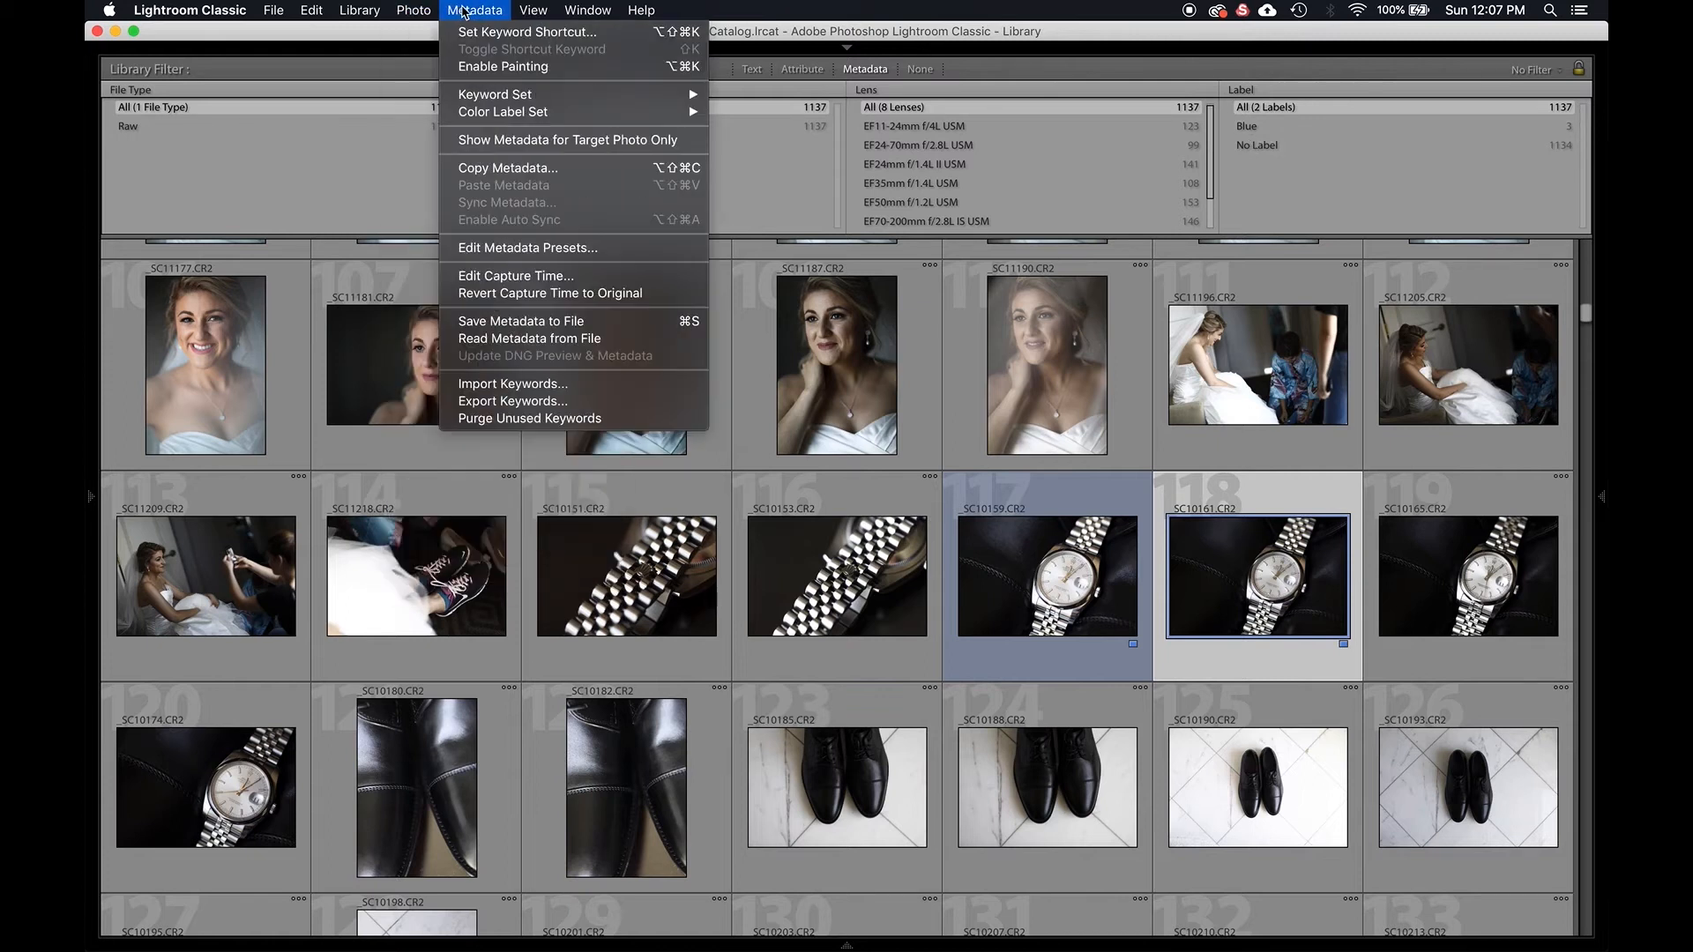
mouse_move(617, 112)
click(756, 146)
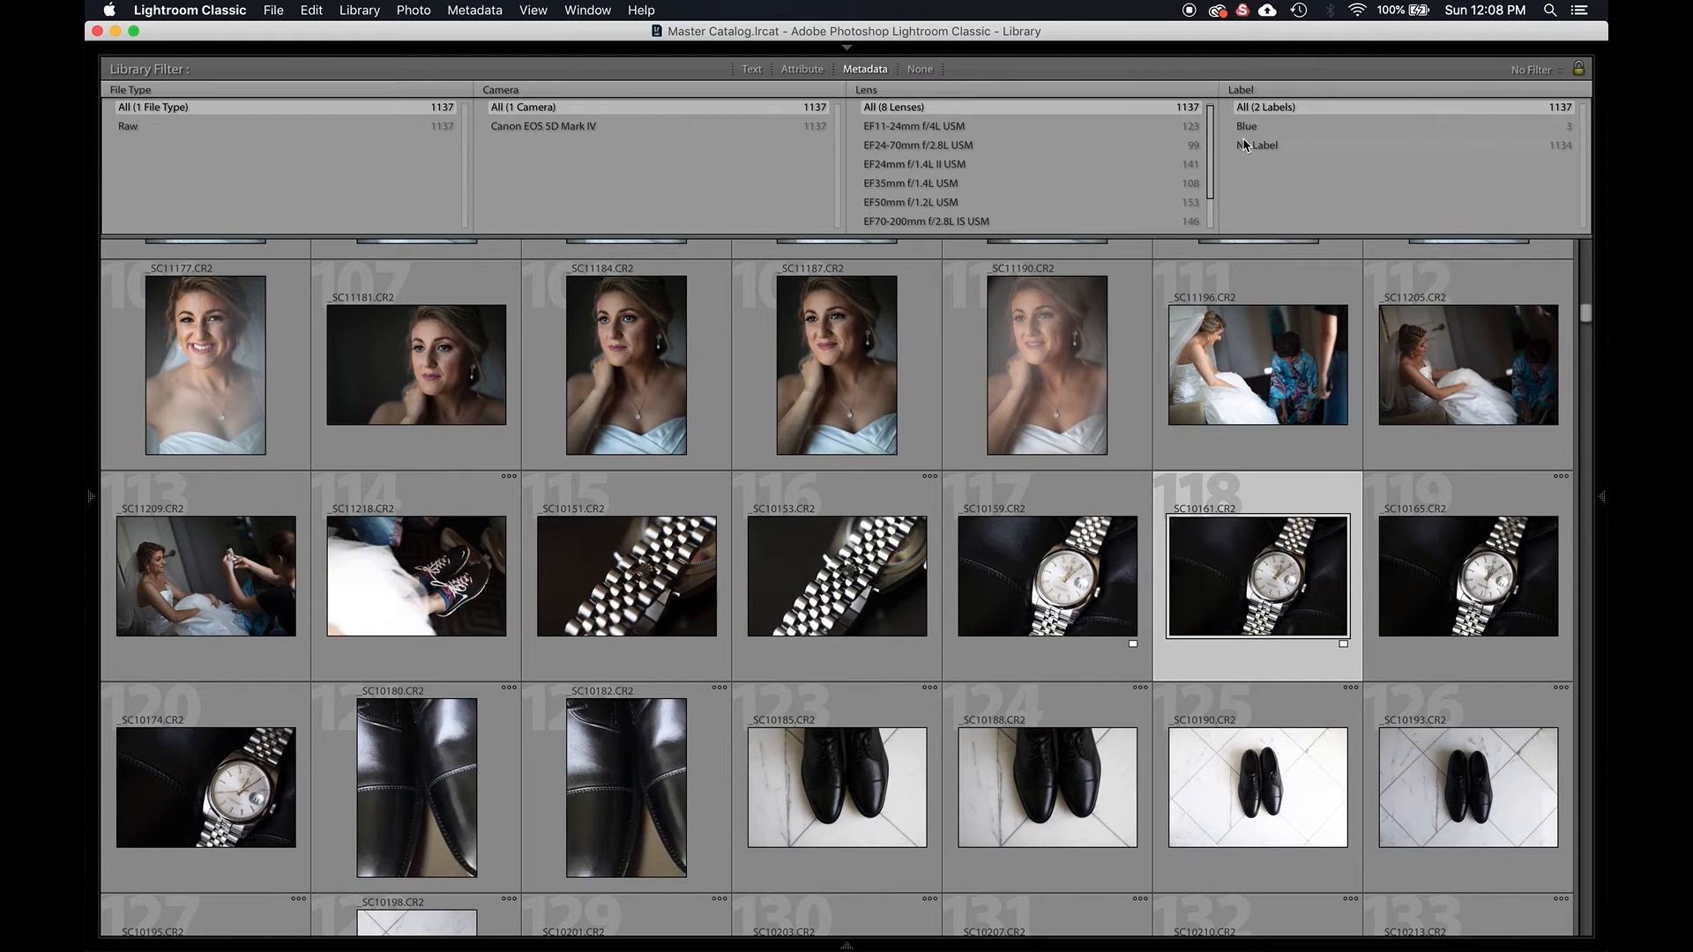
Switch the active color label set back to Lightroom Default and compare the label colors on the watch photos.
key(j)
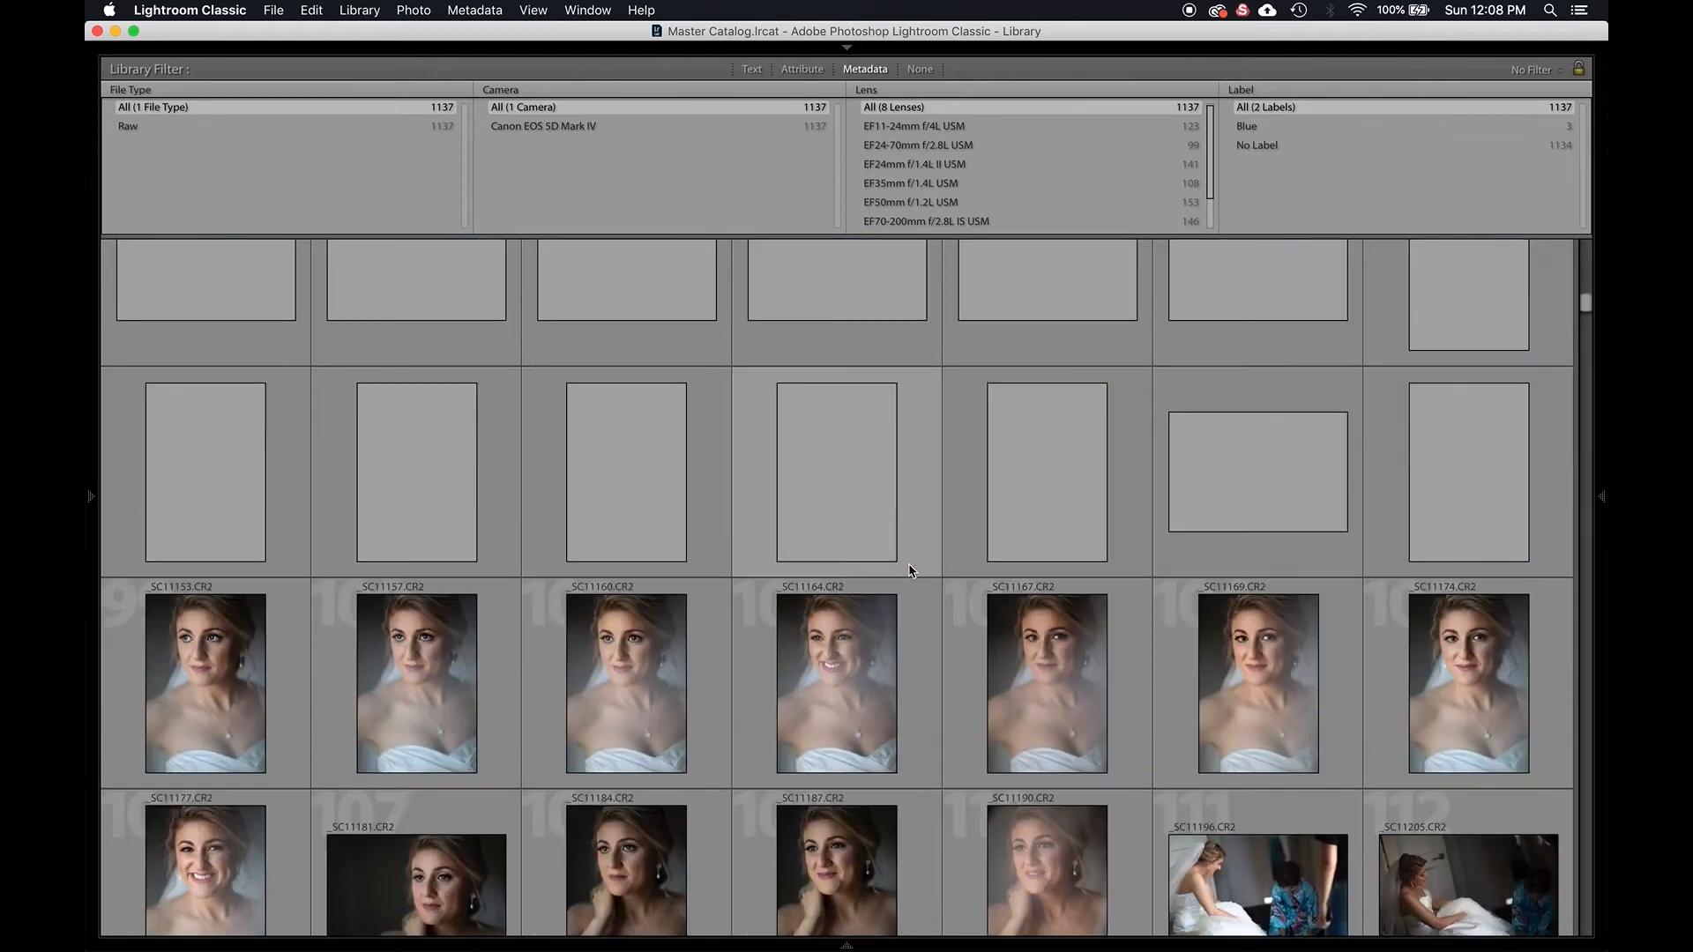
key(j)
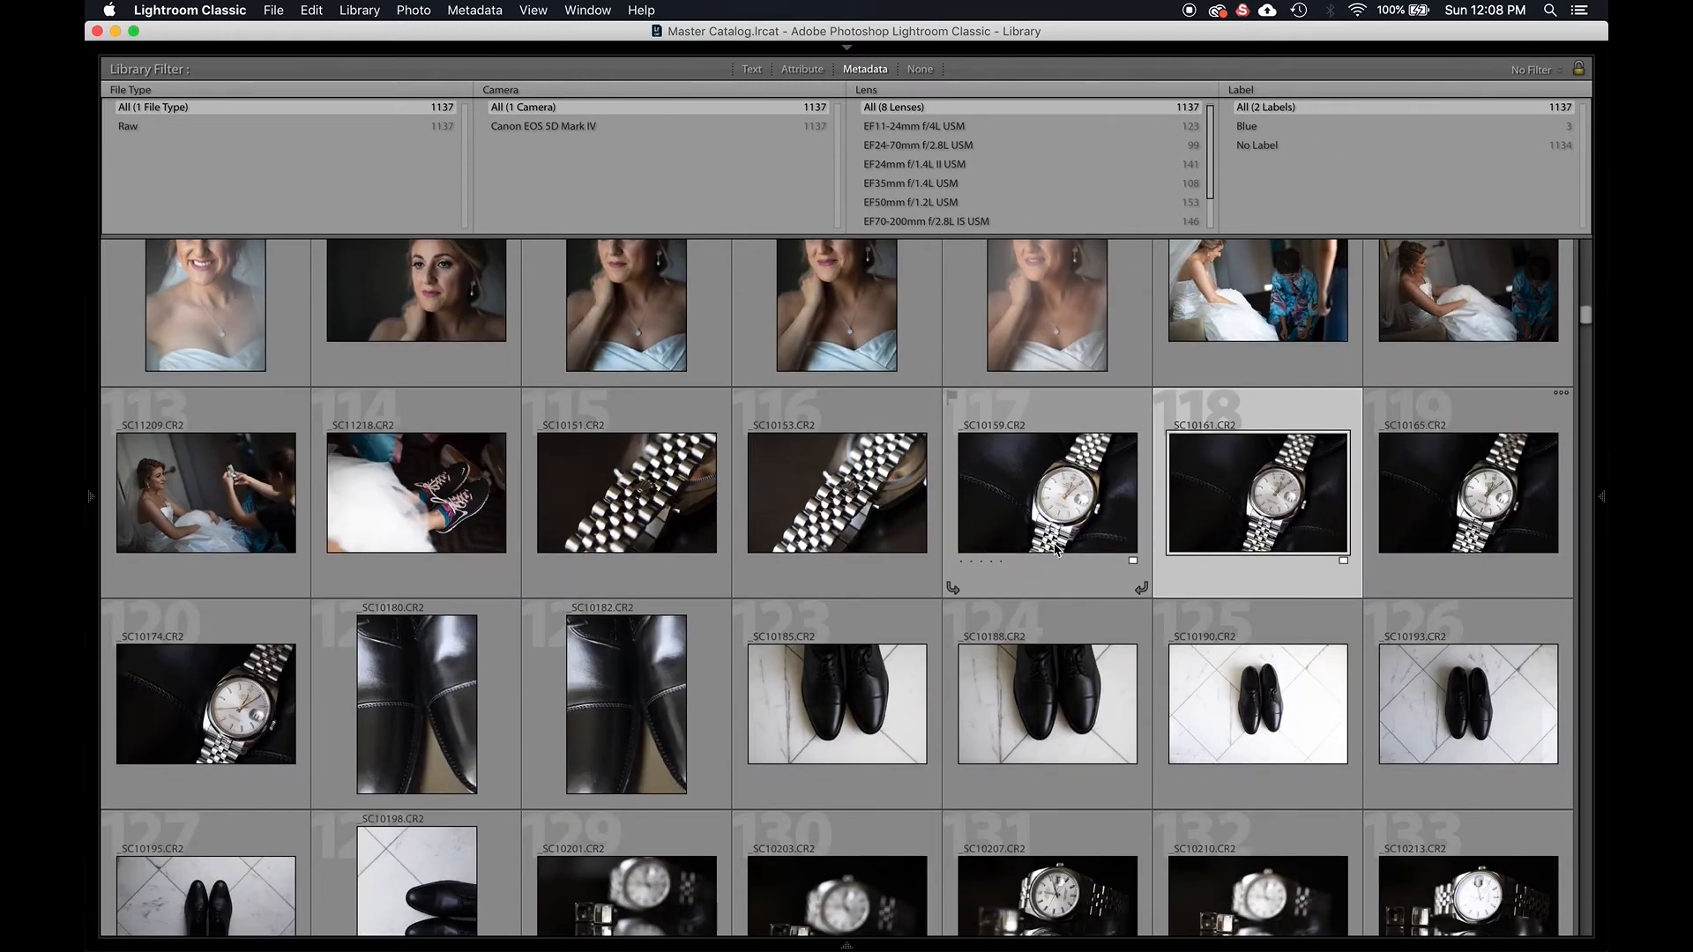
click(401, 10)
mouse_move(452, 231)
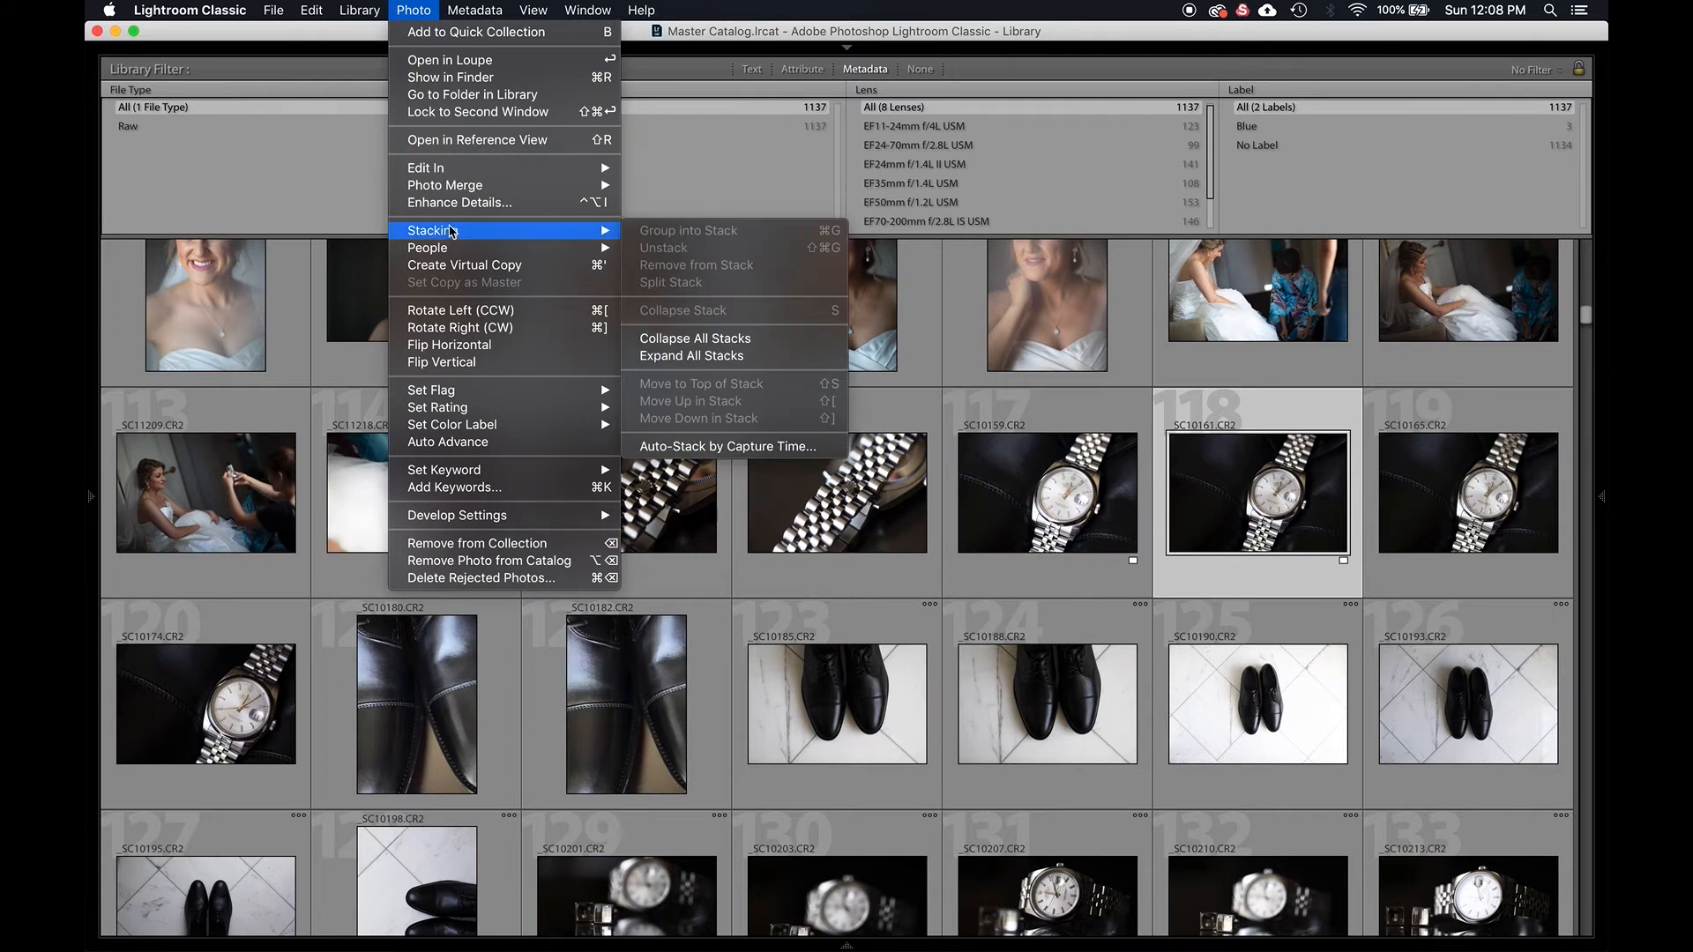
mouse_move(377, 10)
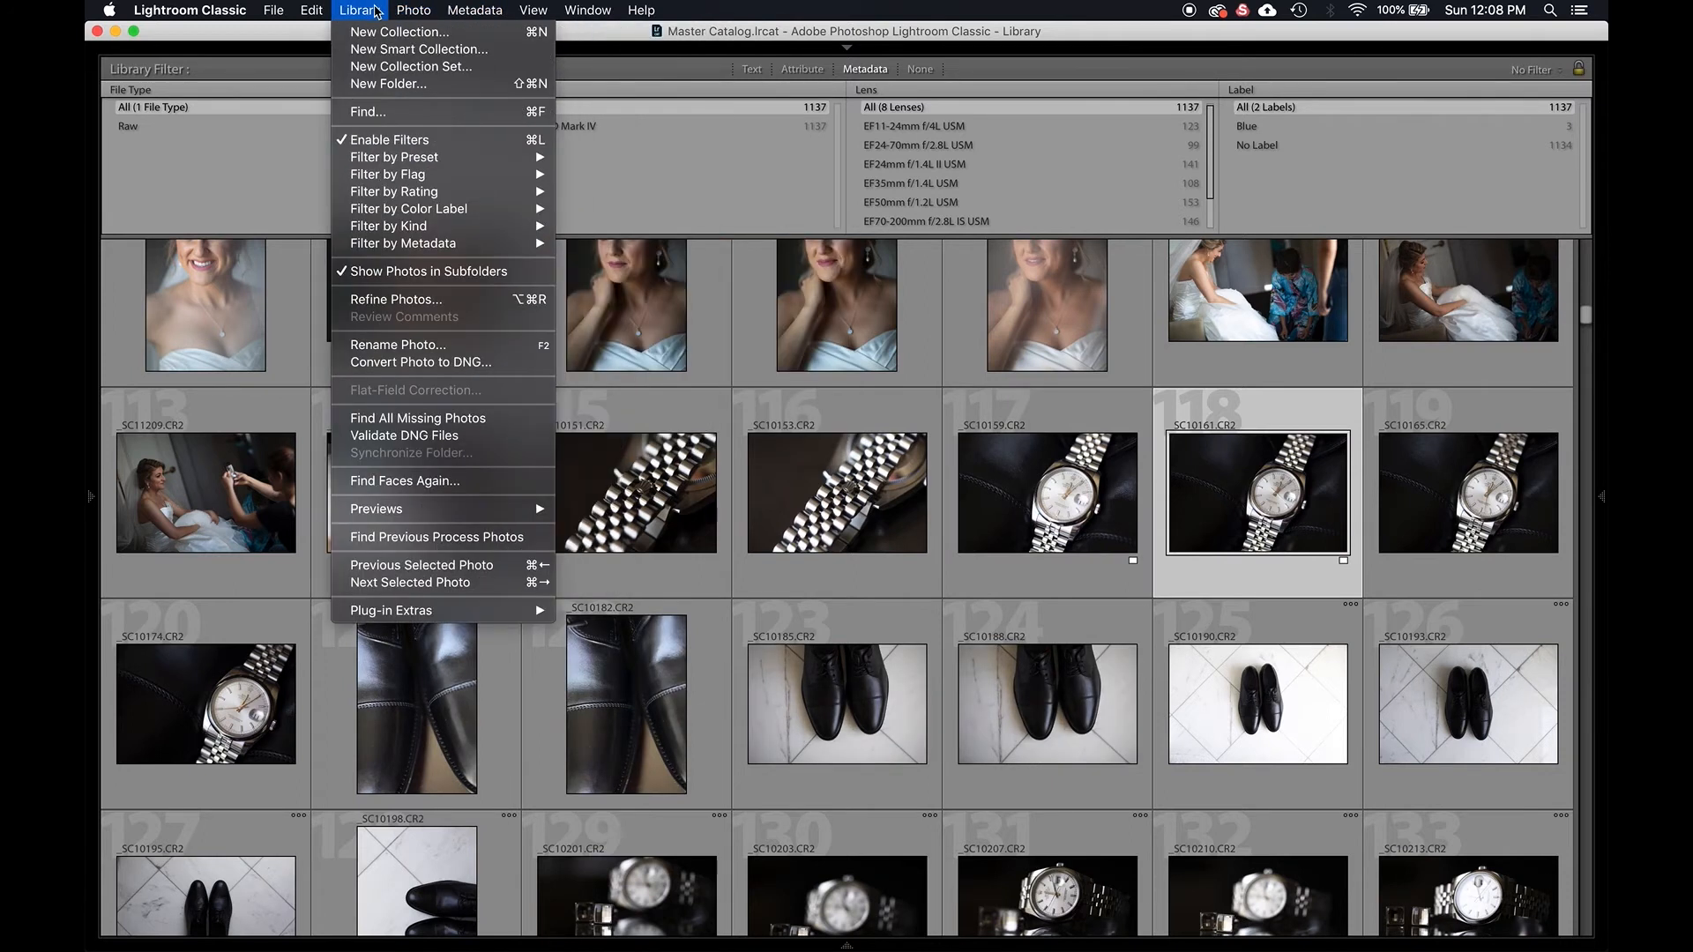
mouse_move(454, 11)
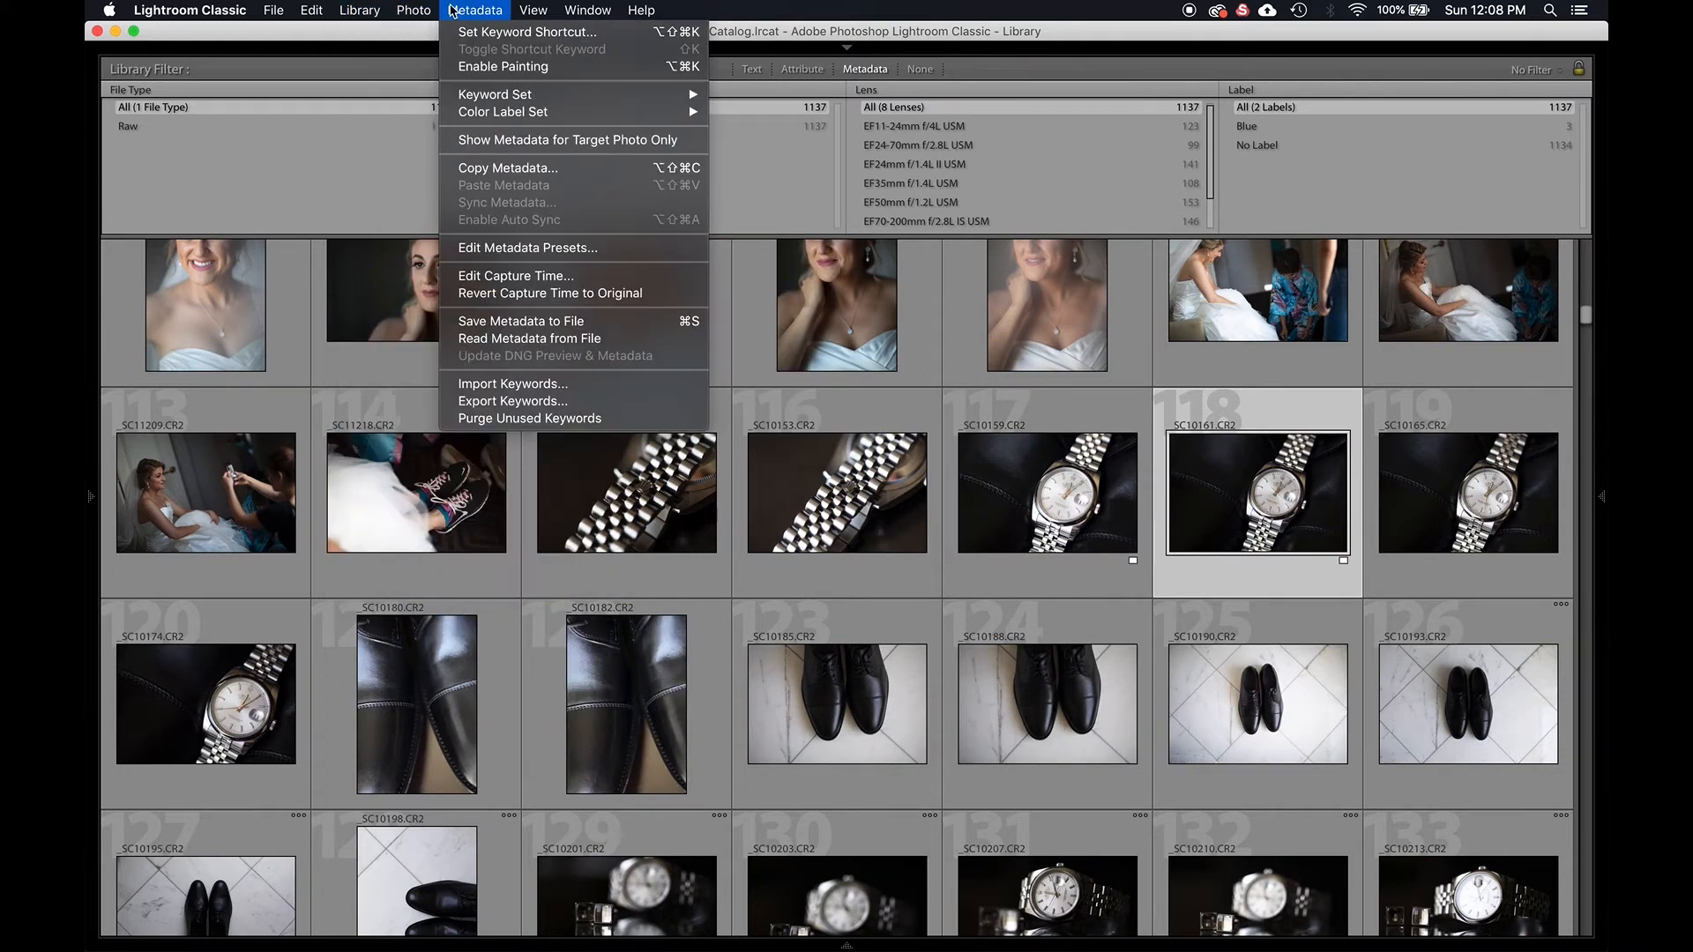
mouse_move(511, 113)
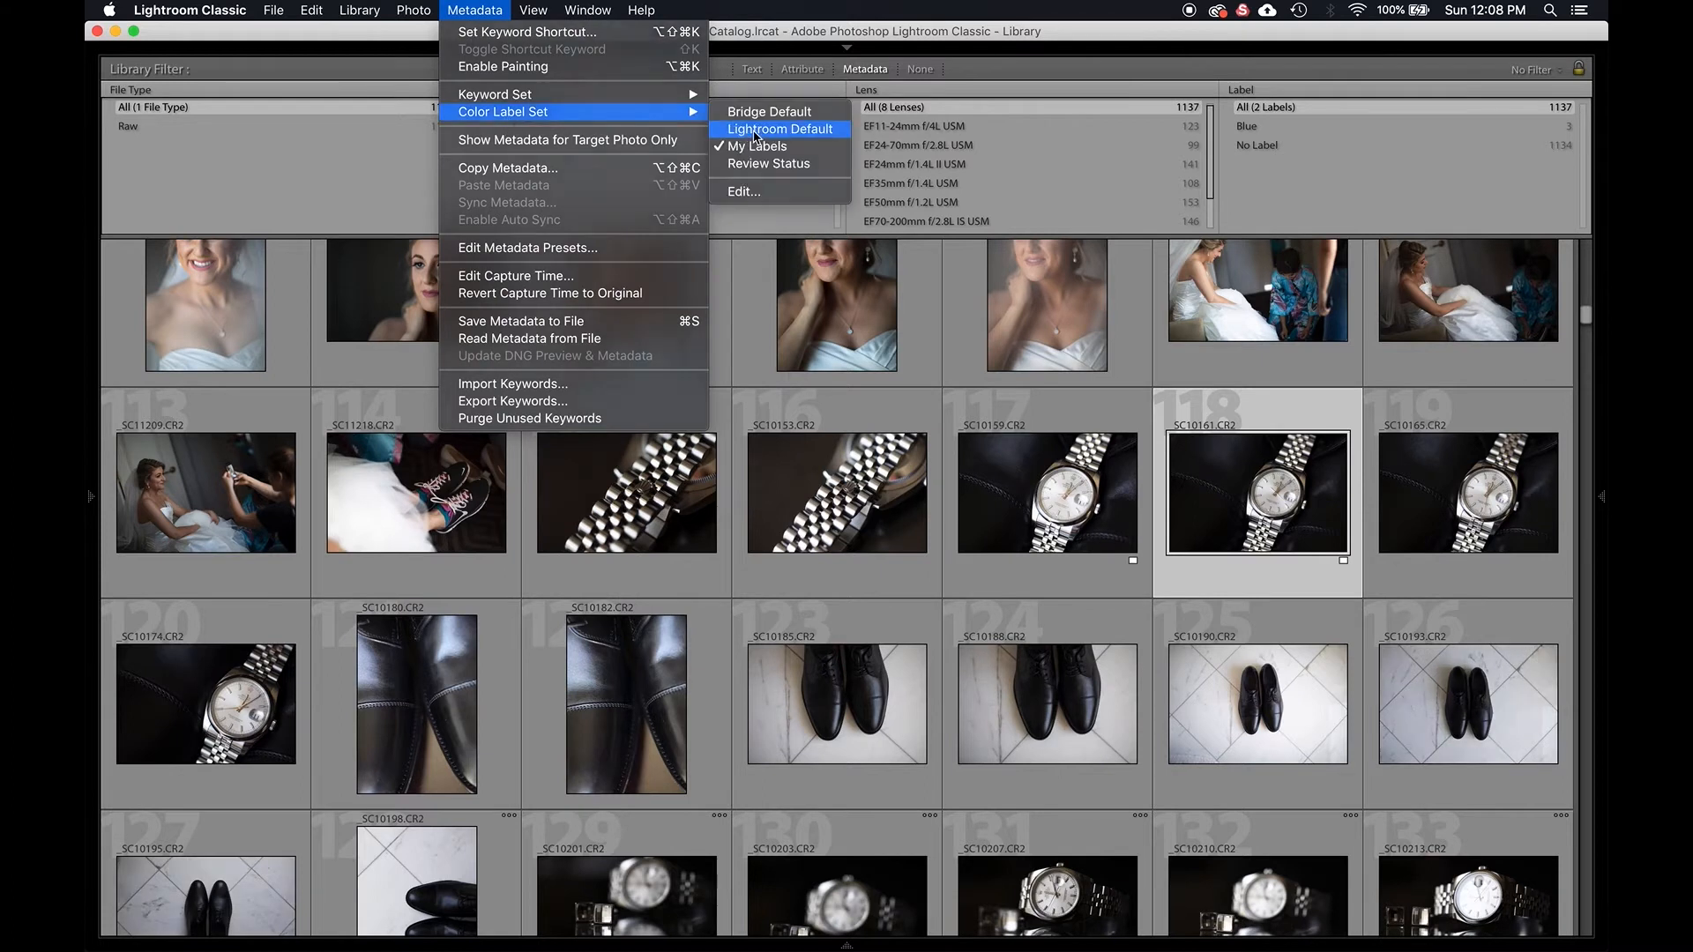
click(755, 130)
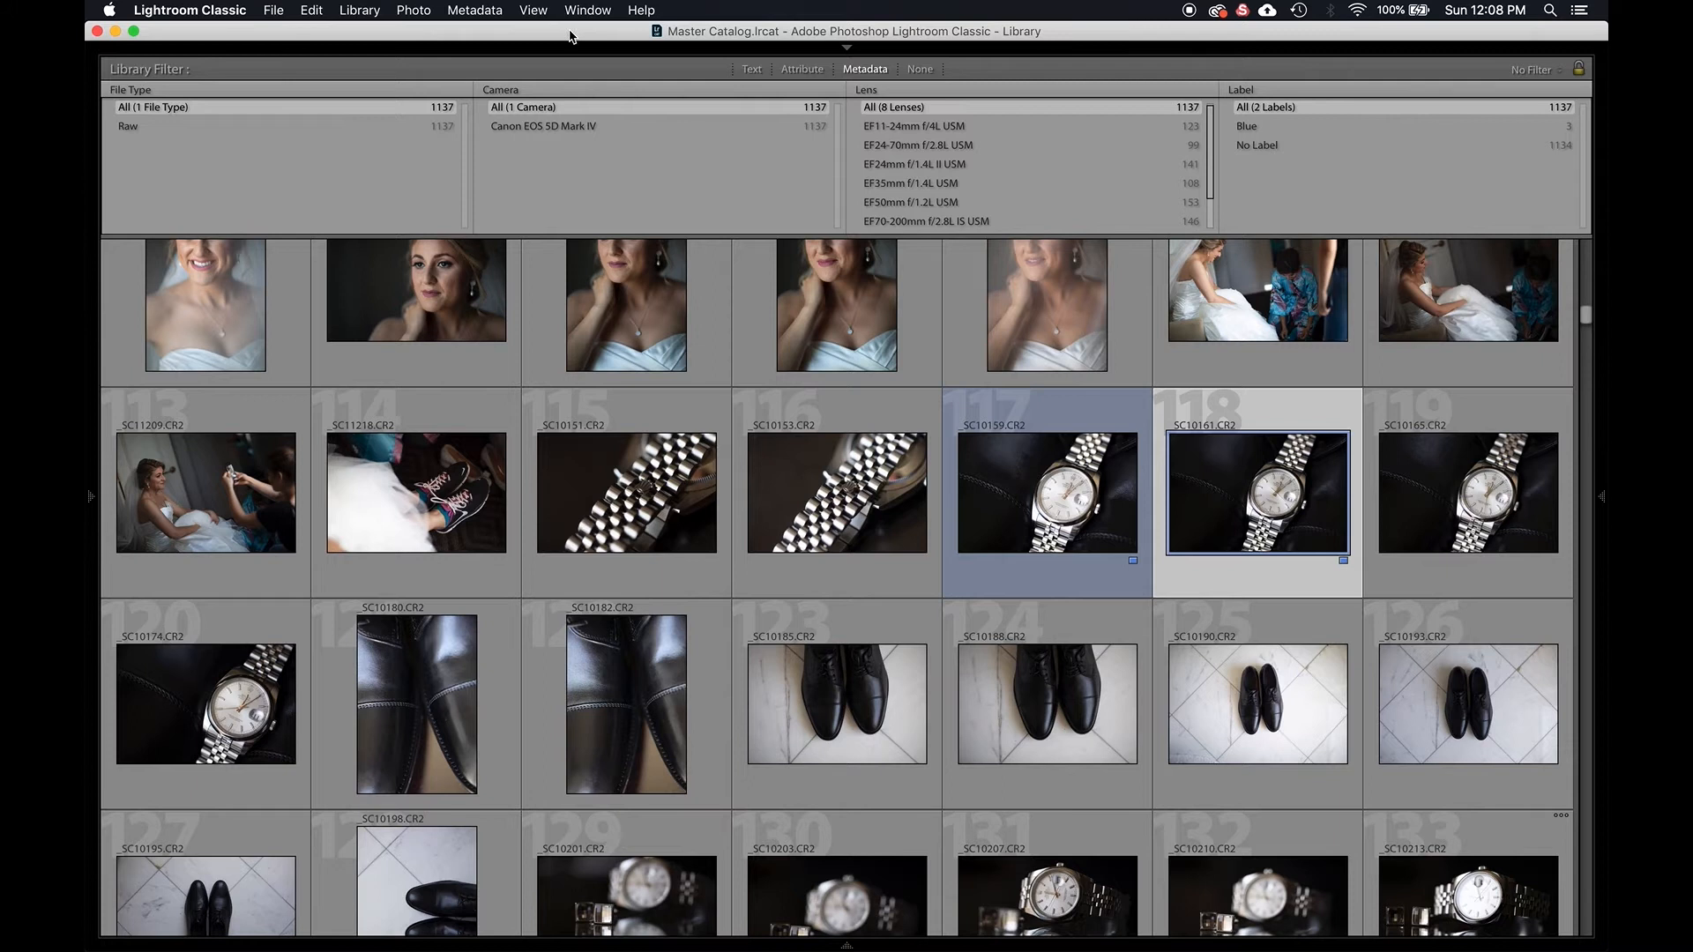
Make My Labels the active color label set again.
click(482, 12)
mouse_move(496, 113)
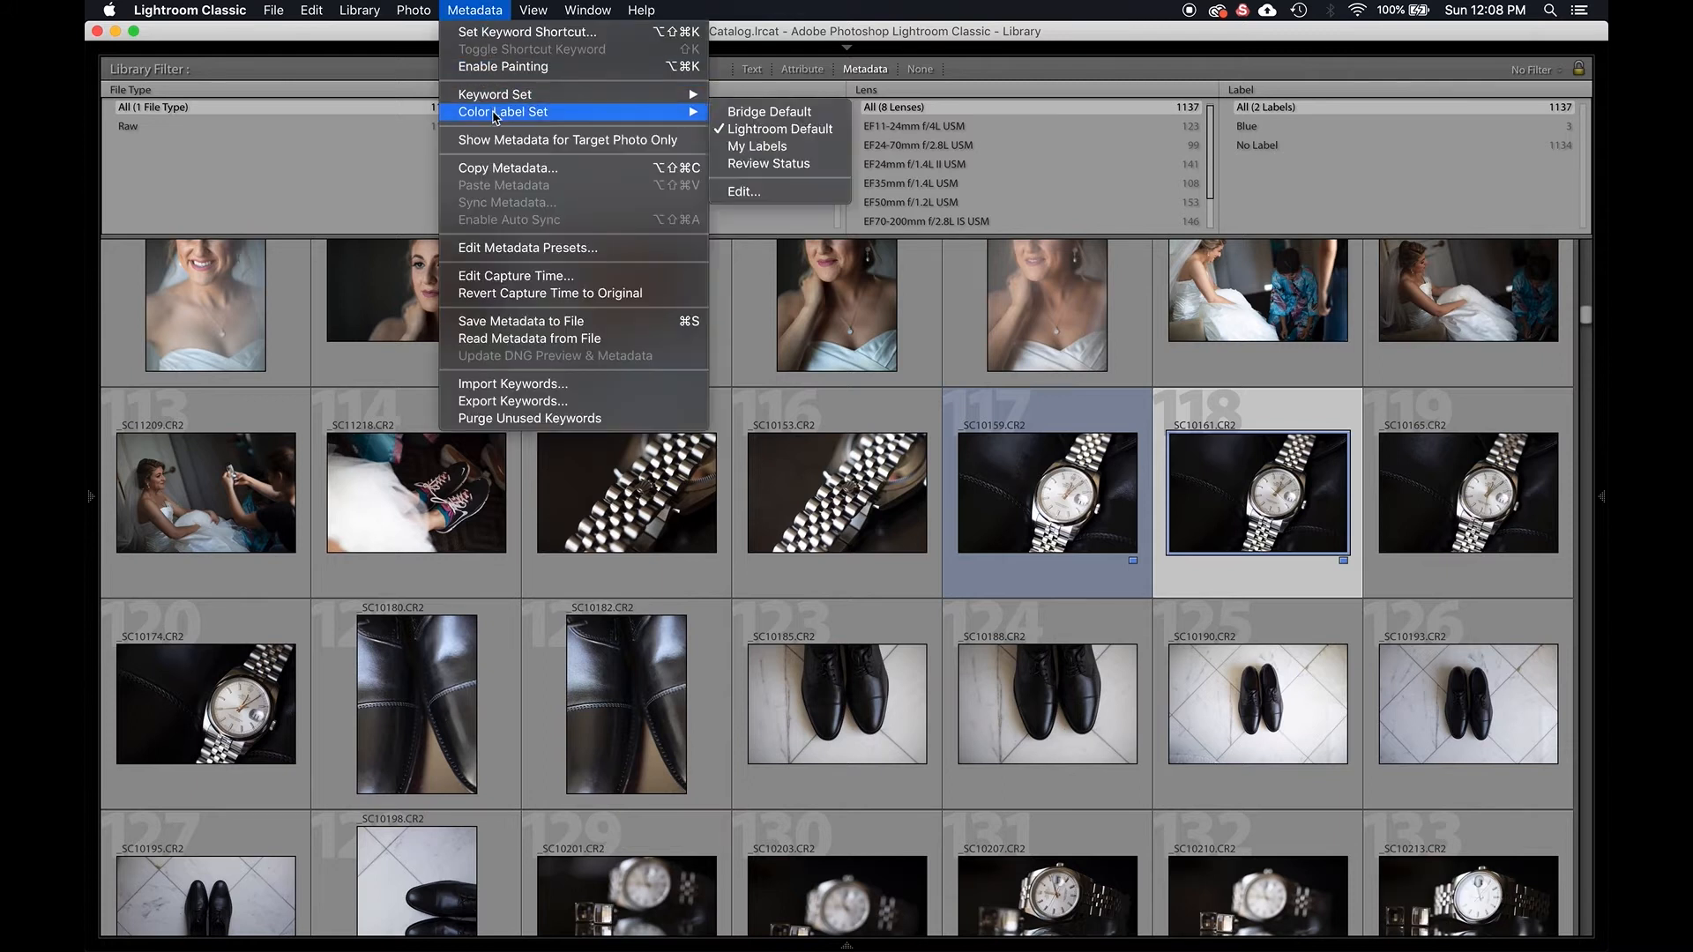
click(765, 152)
Assign the Premium label to the watch photos _SC10159.CR2, _SC10161.CR2 and _SC10153.CR2.
click(1083, 483)
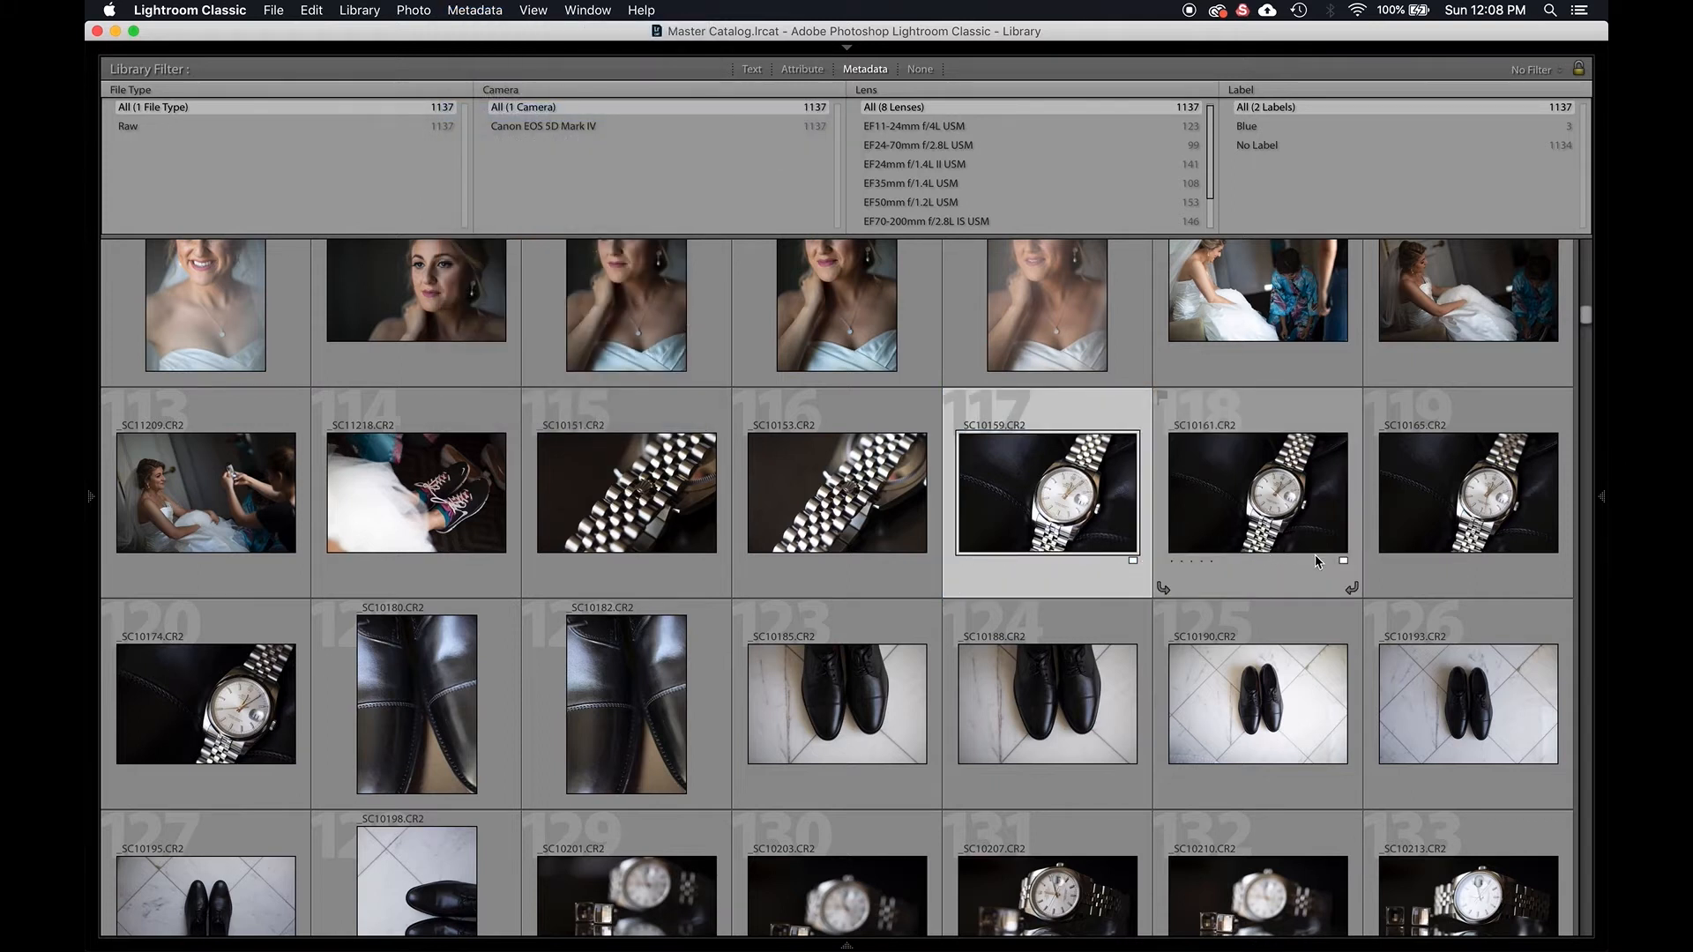
click(1248, 518)
click(1055, 485)
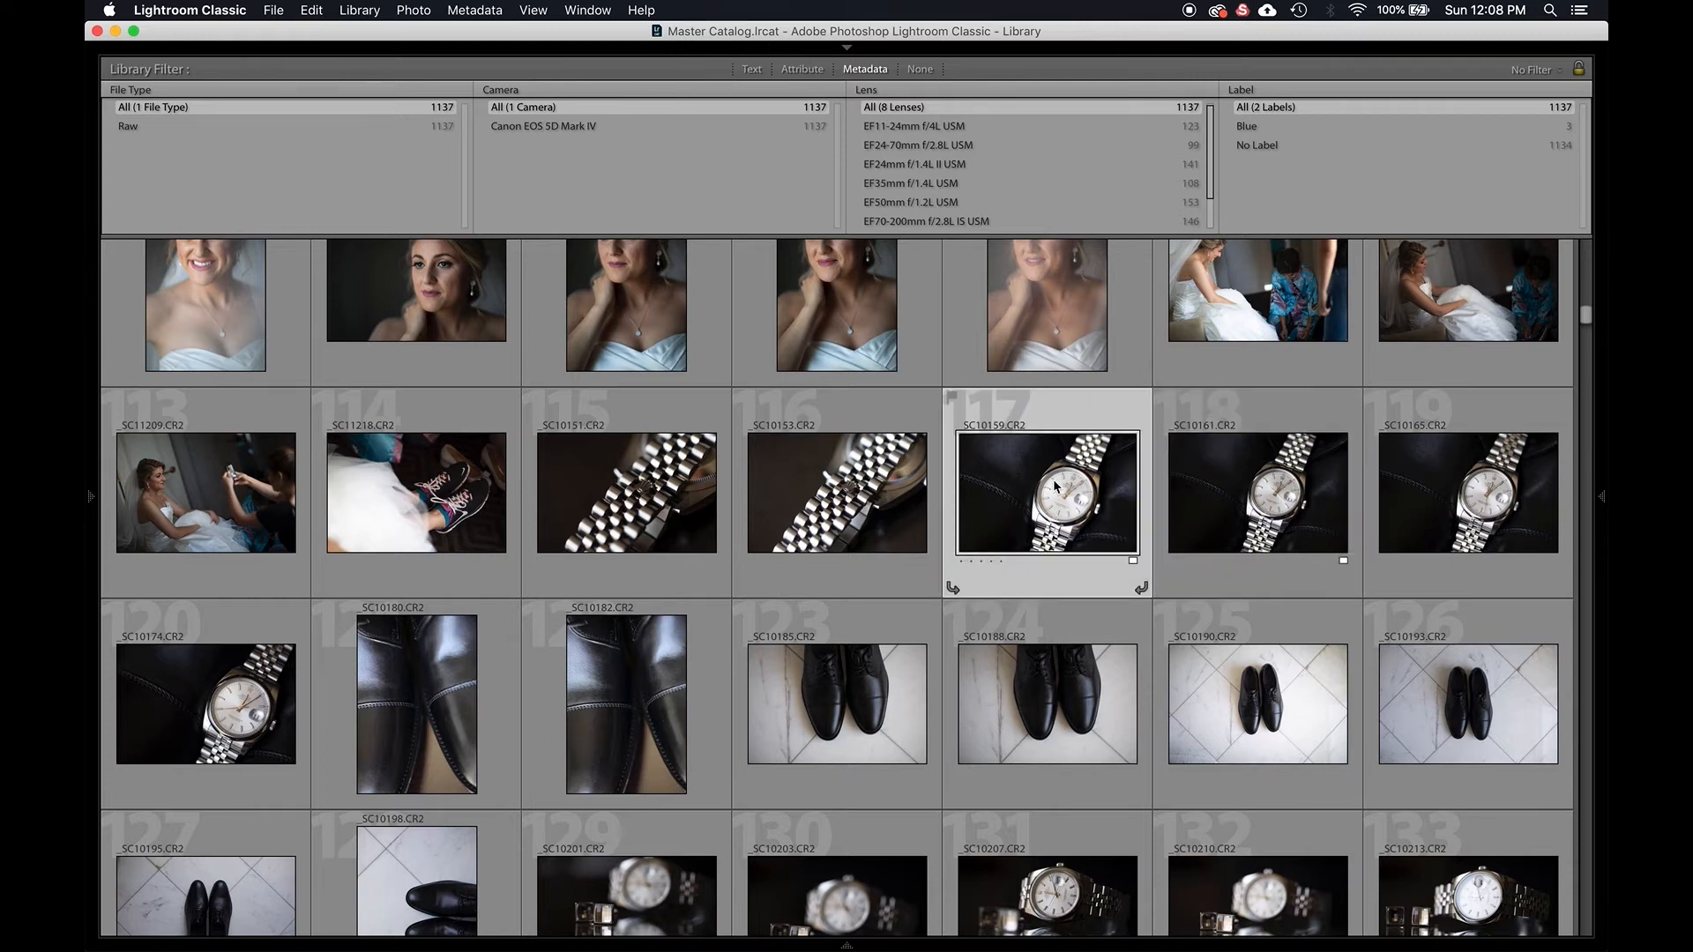
key(9)
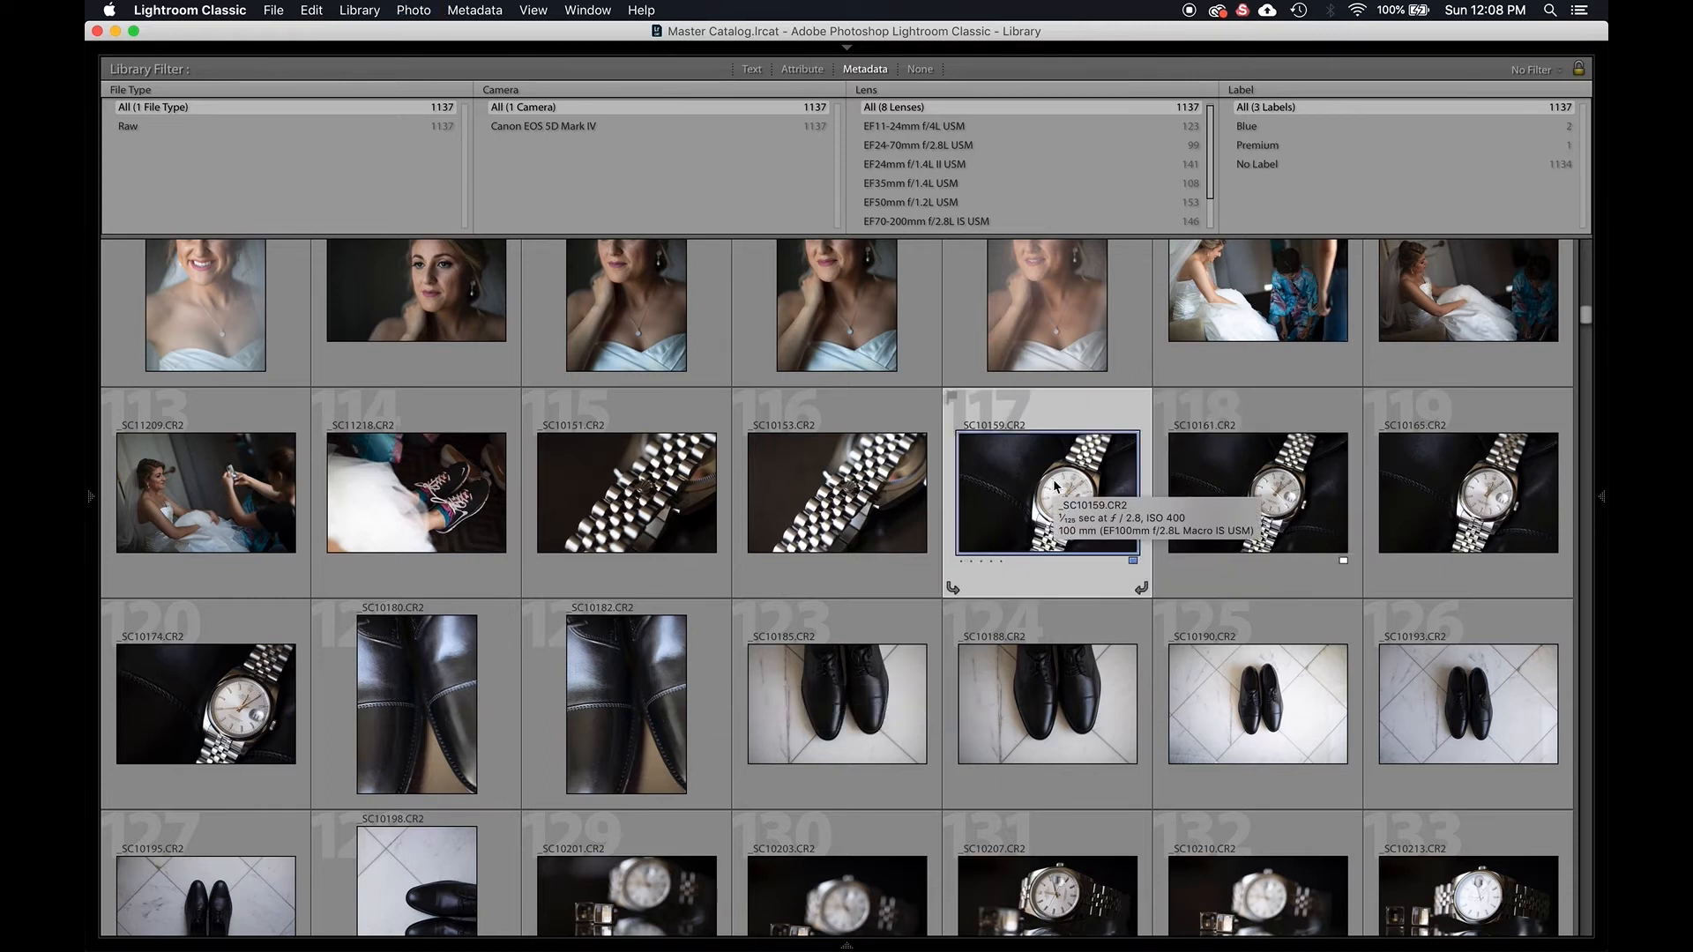
click(1215, 516)
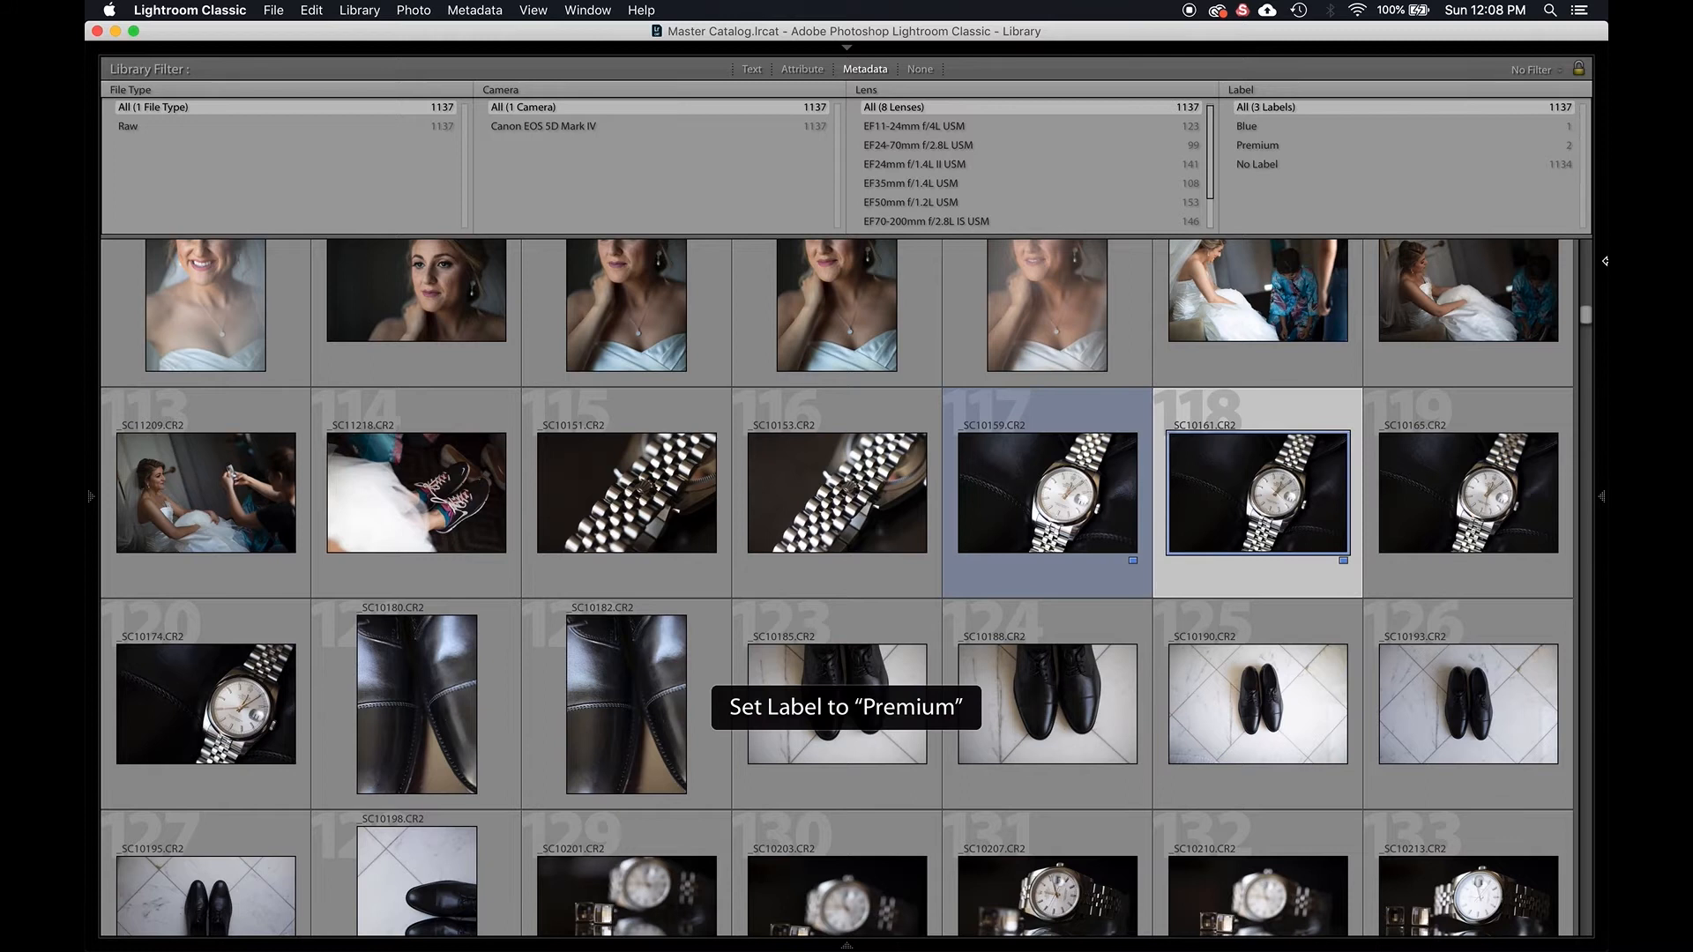
click(872, 456)
key(9)
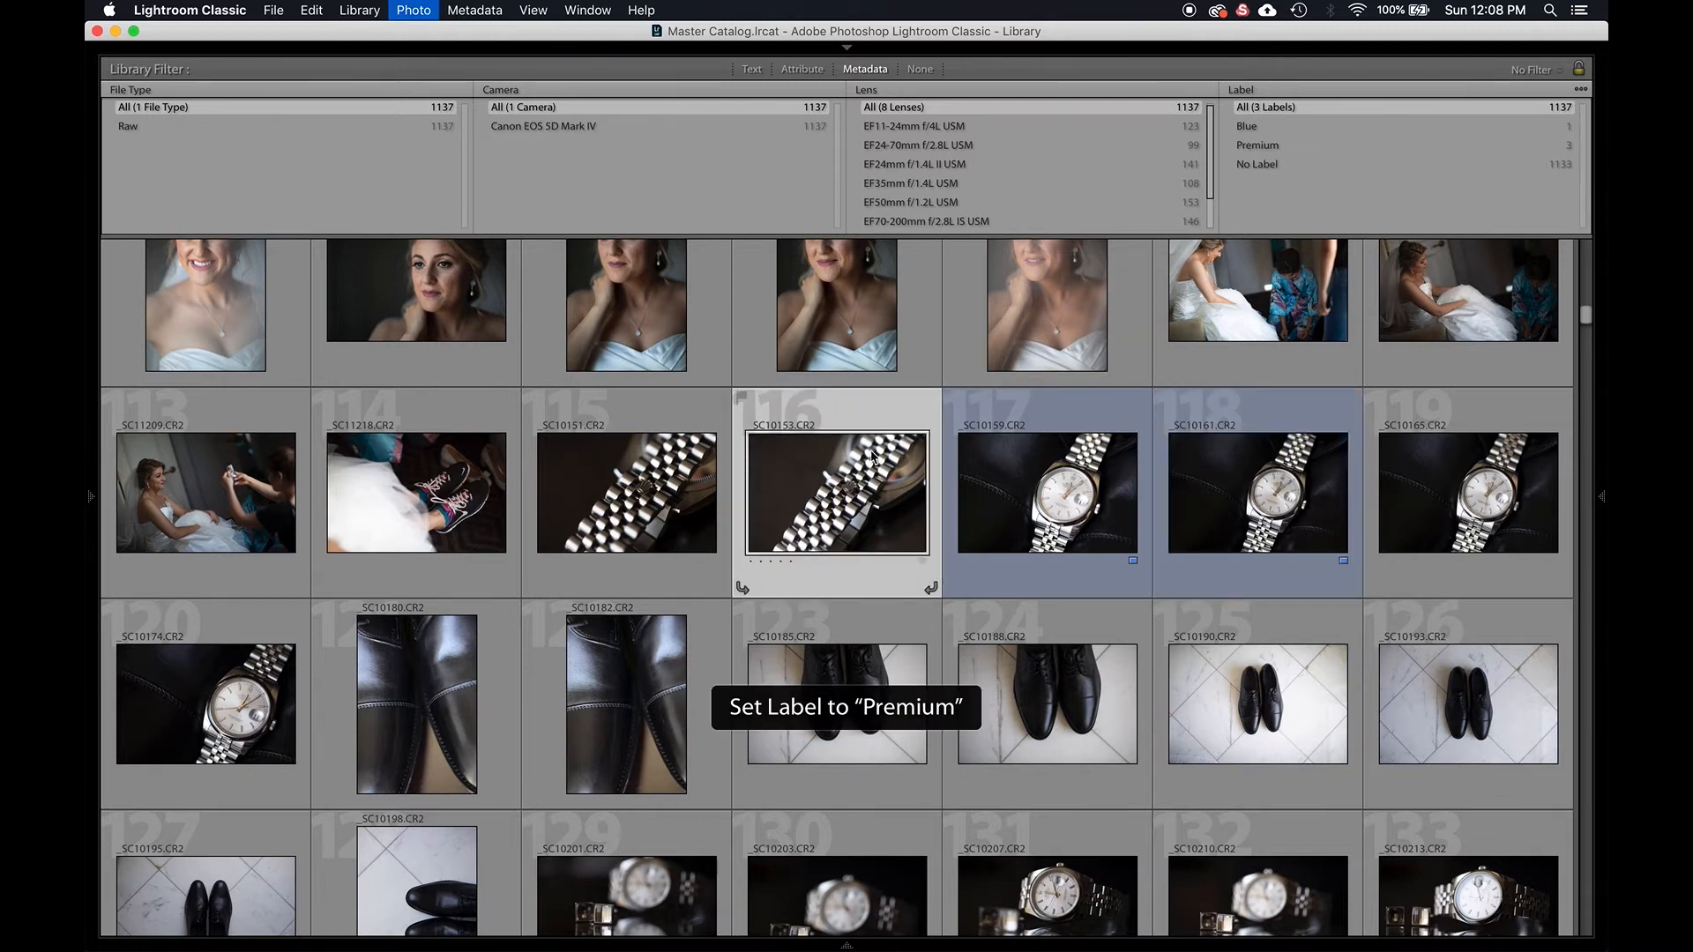
Remove the Premium label from the photos _SC10161.CR2, _SC10159.CR2 and _SC10153.CR2.
key(Right)
key(Right)
key(Right)
key(Left)
key(9)
key(Left)
key(9)
key(Left)
key(9)
key(Left)
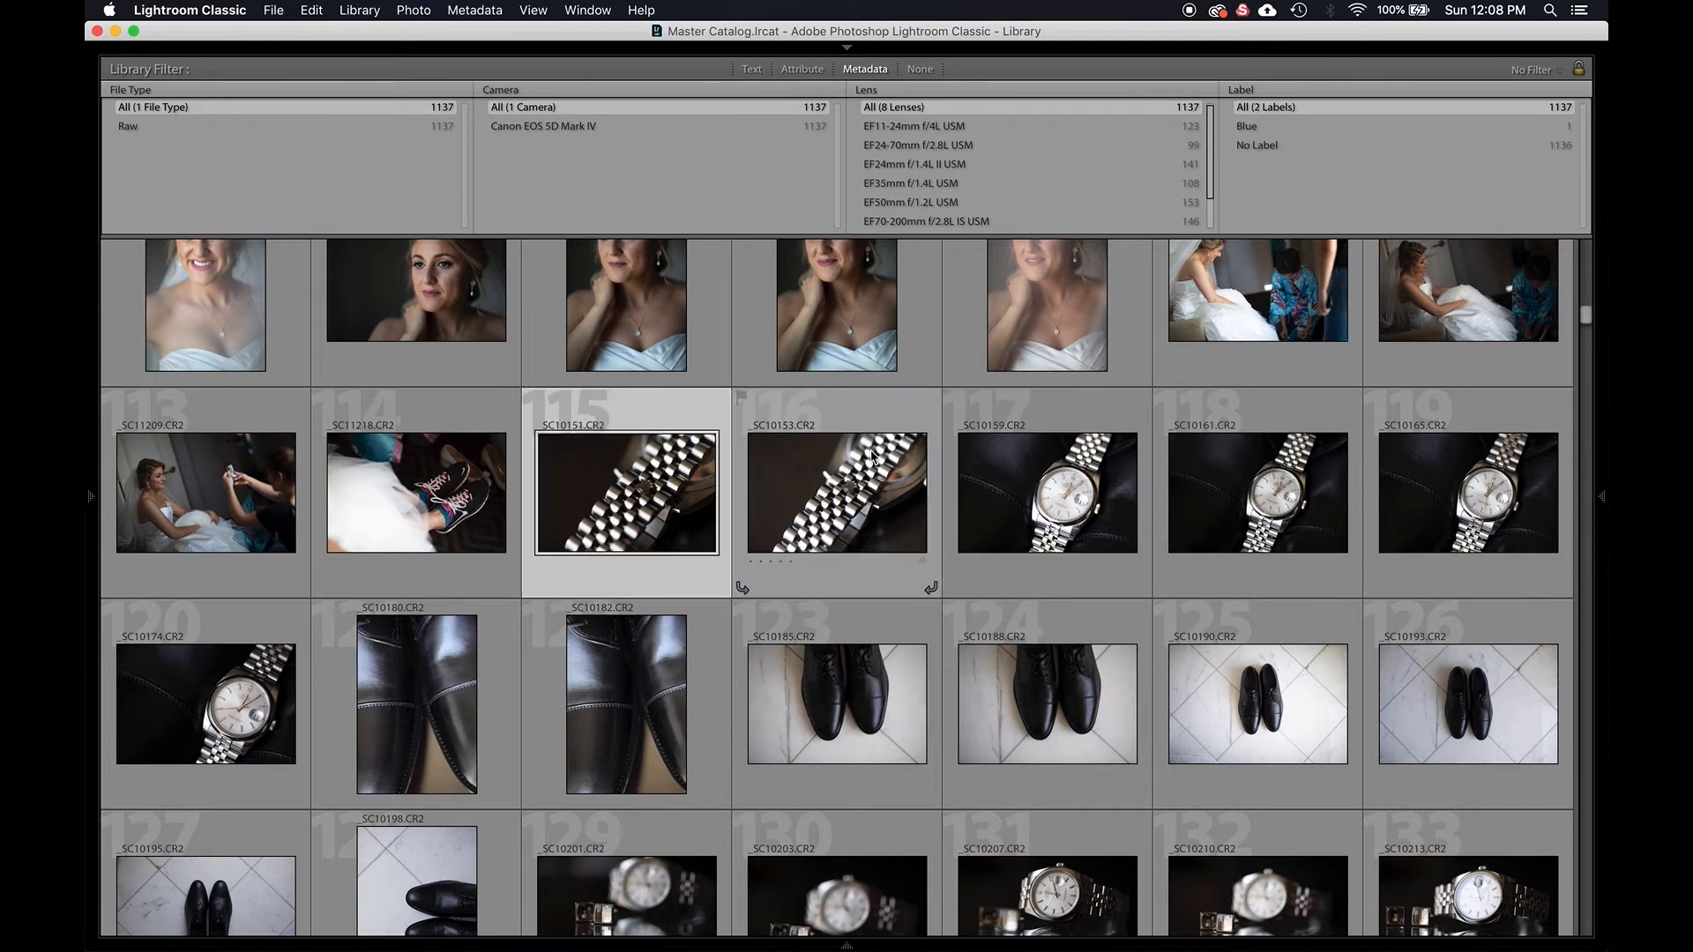
Assign the Premium label to the six consecutive grid photos from _SC11209.CR2 through _SC10161.CR2.
key(9)
key(Left)
key(9)
key(Right)
key(Left)
key(Left)
key(9)
key(Right)
key(Right)
key(Right)
key(9)
key(Right)
key(9)
key(Right)
key(9)
Label the shoe photo _SC10188.CR2 as Samples and the shoe photo _SC10185.CR2 as Retouching.
key(Down)
key(Left)
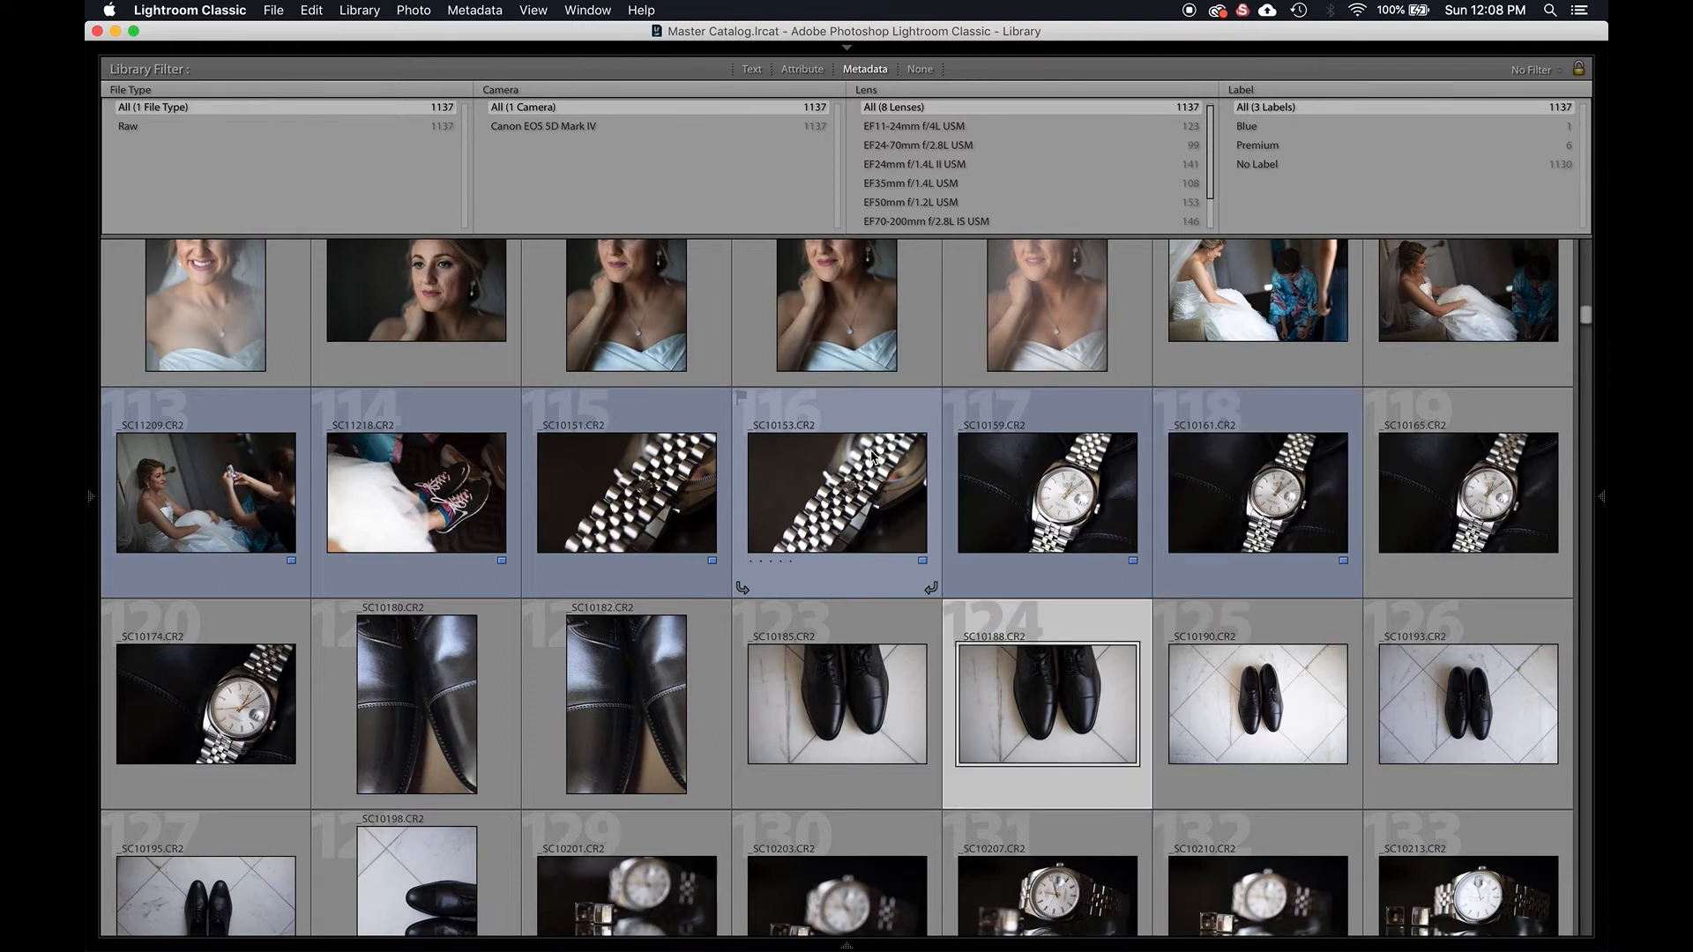
key(6)
key(Left)
key(7)
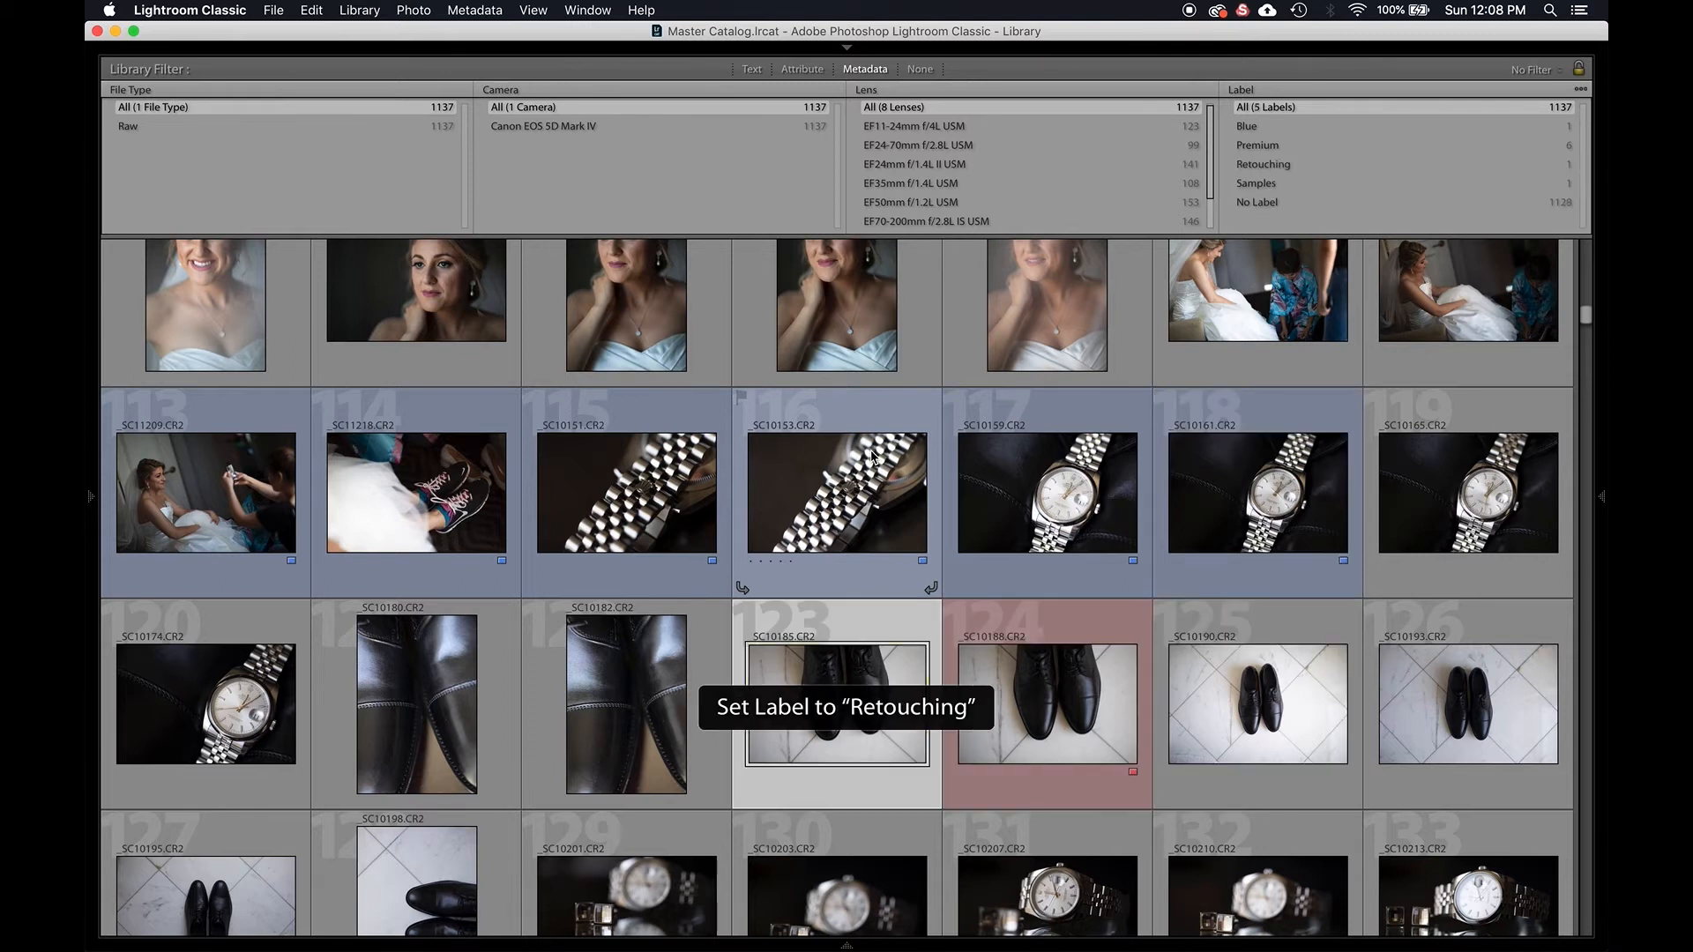
Assign the green Deluxe label to the shoe photo _SC10182.CR2 and select the photo before it.
key(Left)
key(8)
key(Left)
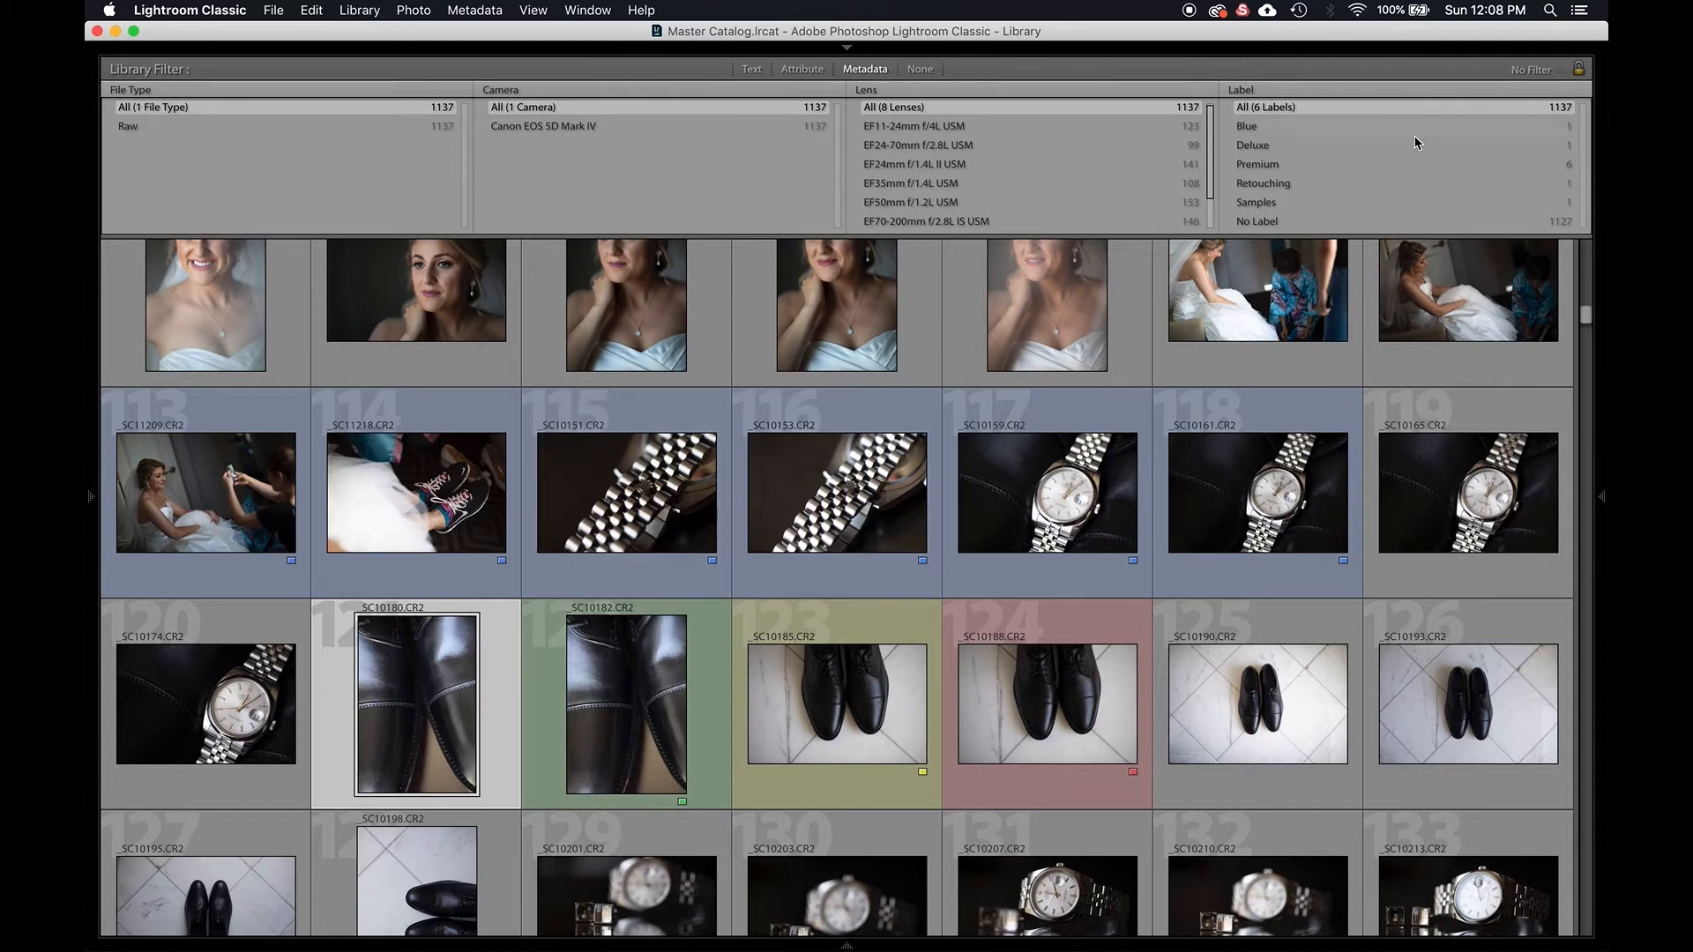
Filter the library to photos labelled Blue and assign the Premium label to the remaining photo.
click(1381, 129)
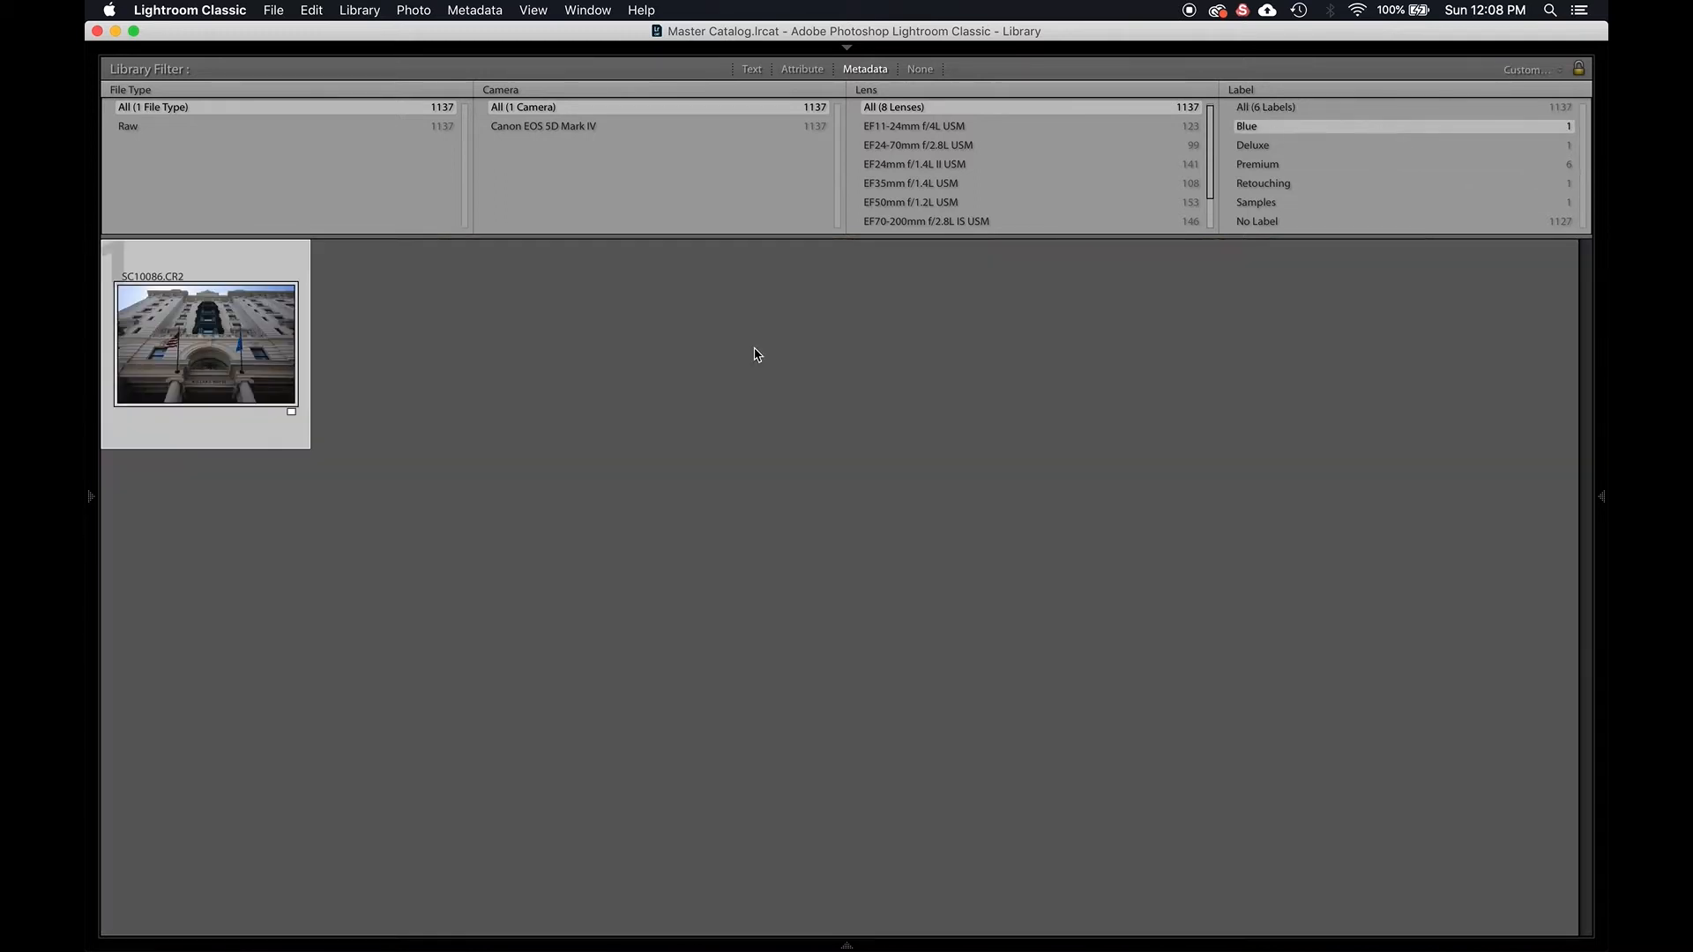
key(7)
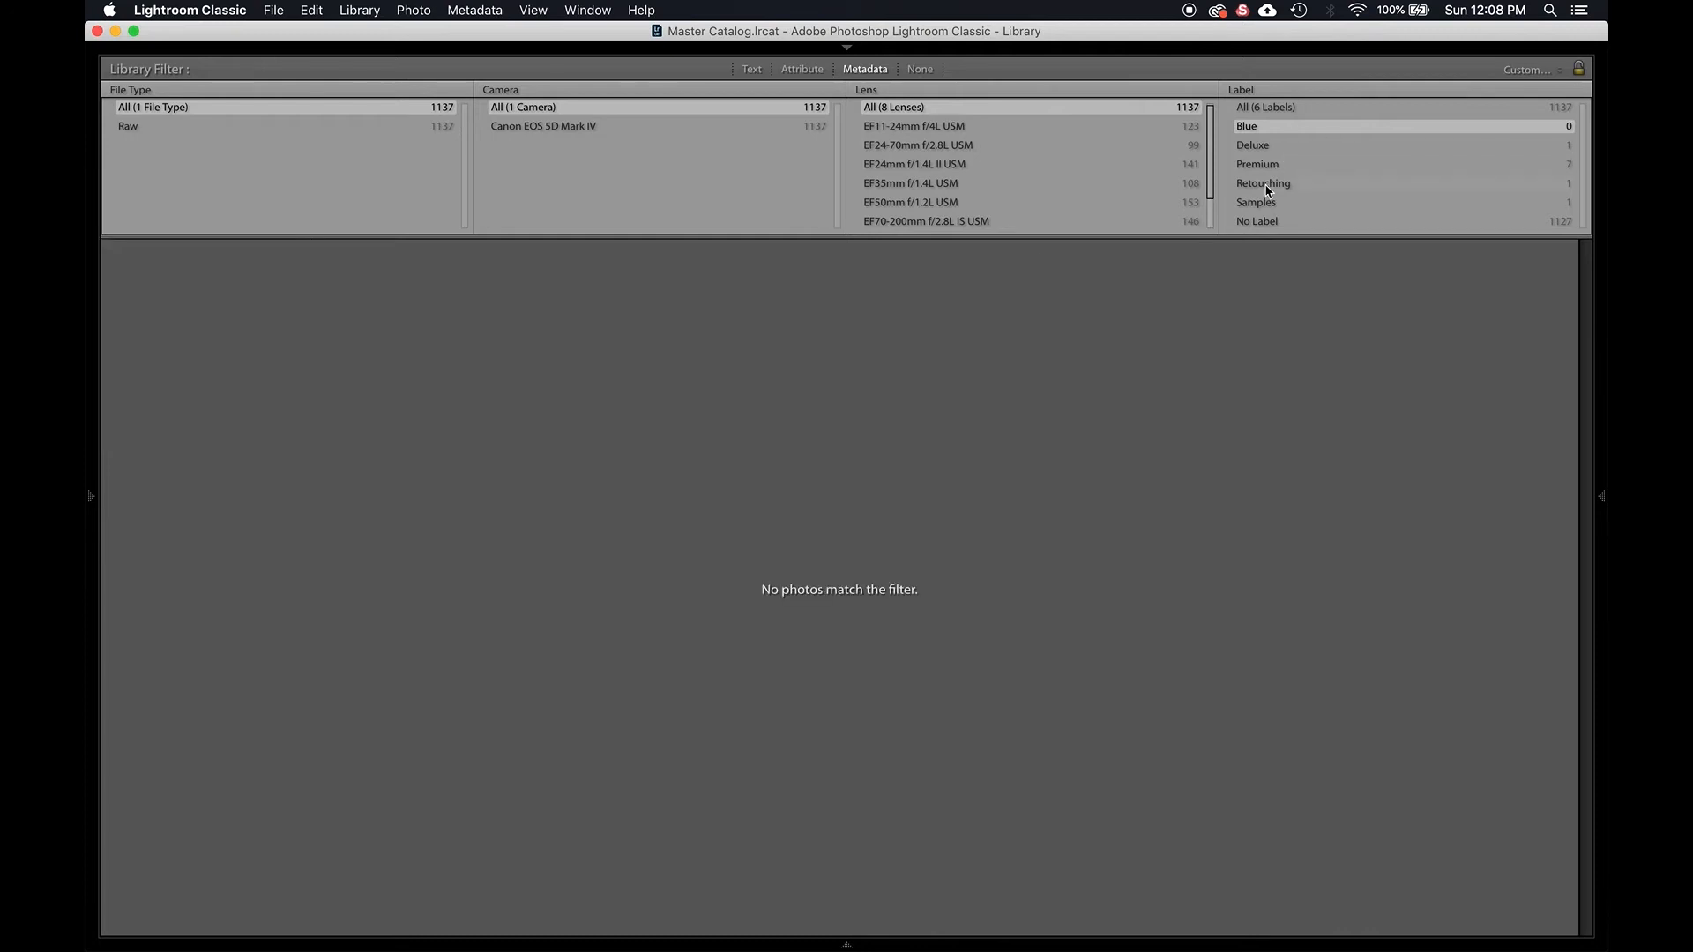
Switch the color label set to Lightroom Default.
click(472, 9)
mouse_move(566, 111)
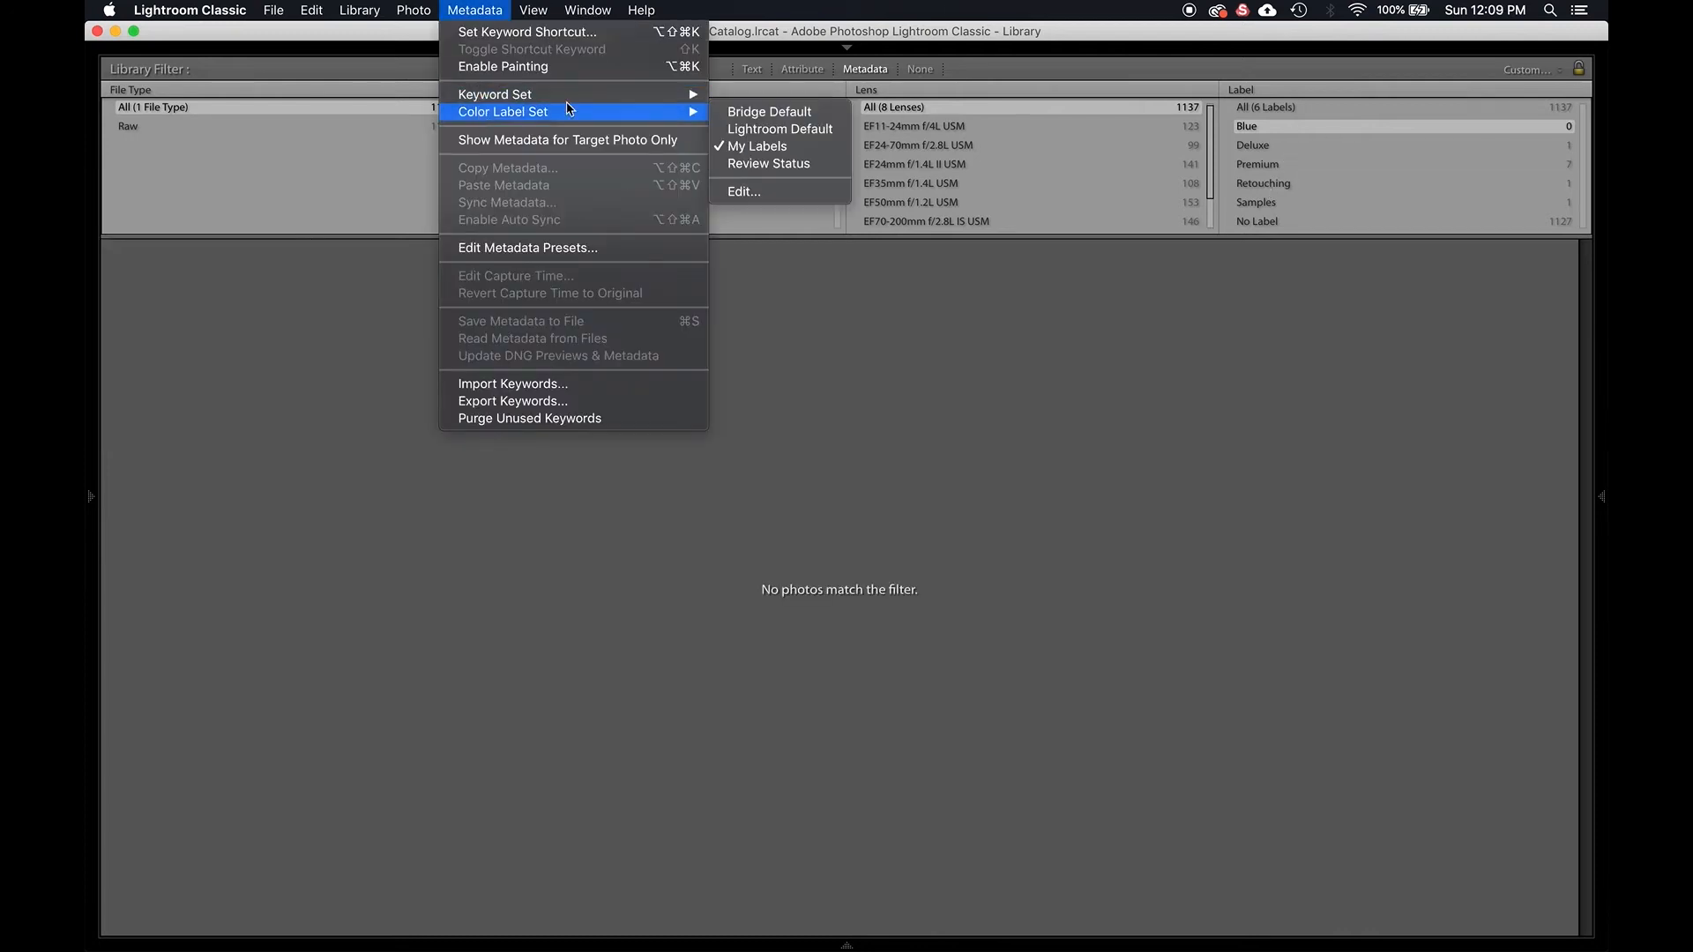
click(765, 128)
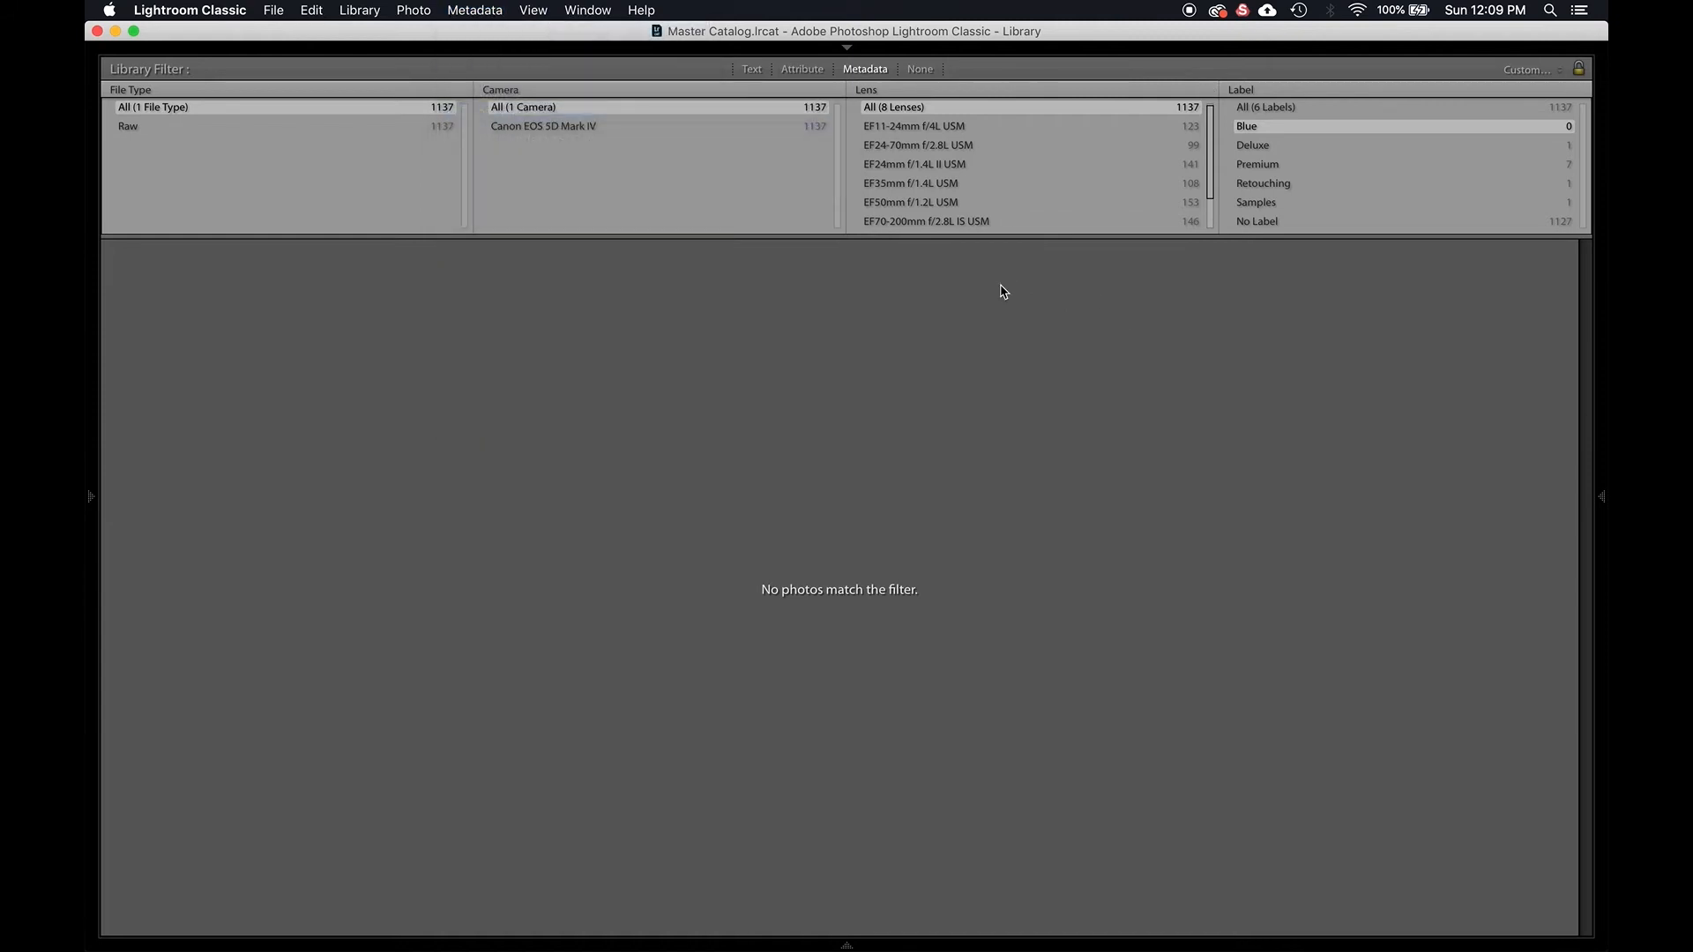
Filter the photos by the Deluxe, Premium, Retouching, Samples and Blue labels in turn, and show all labels again.
click(1276, 148)
click(1275, 166)
click(1273, 185)
click(1266, 203)
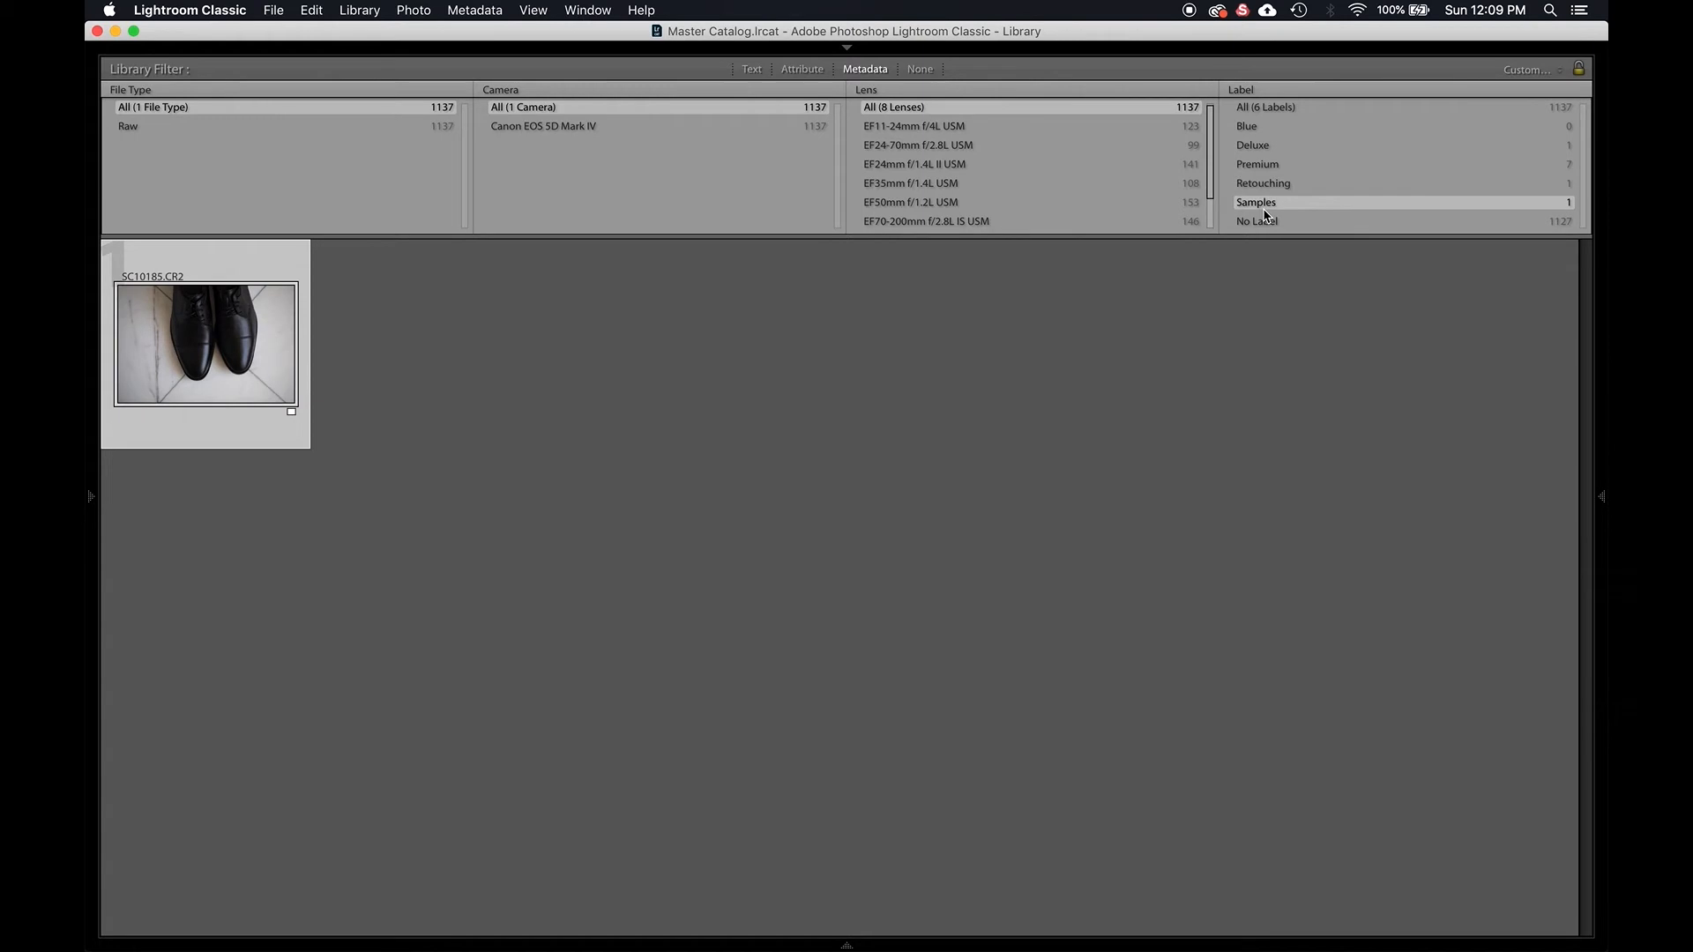
click(1246, 126)
click(1256, 104)
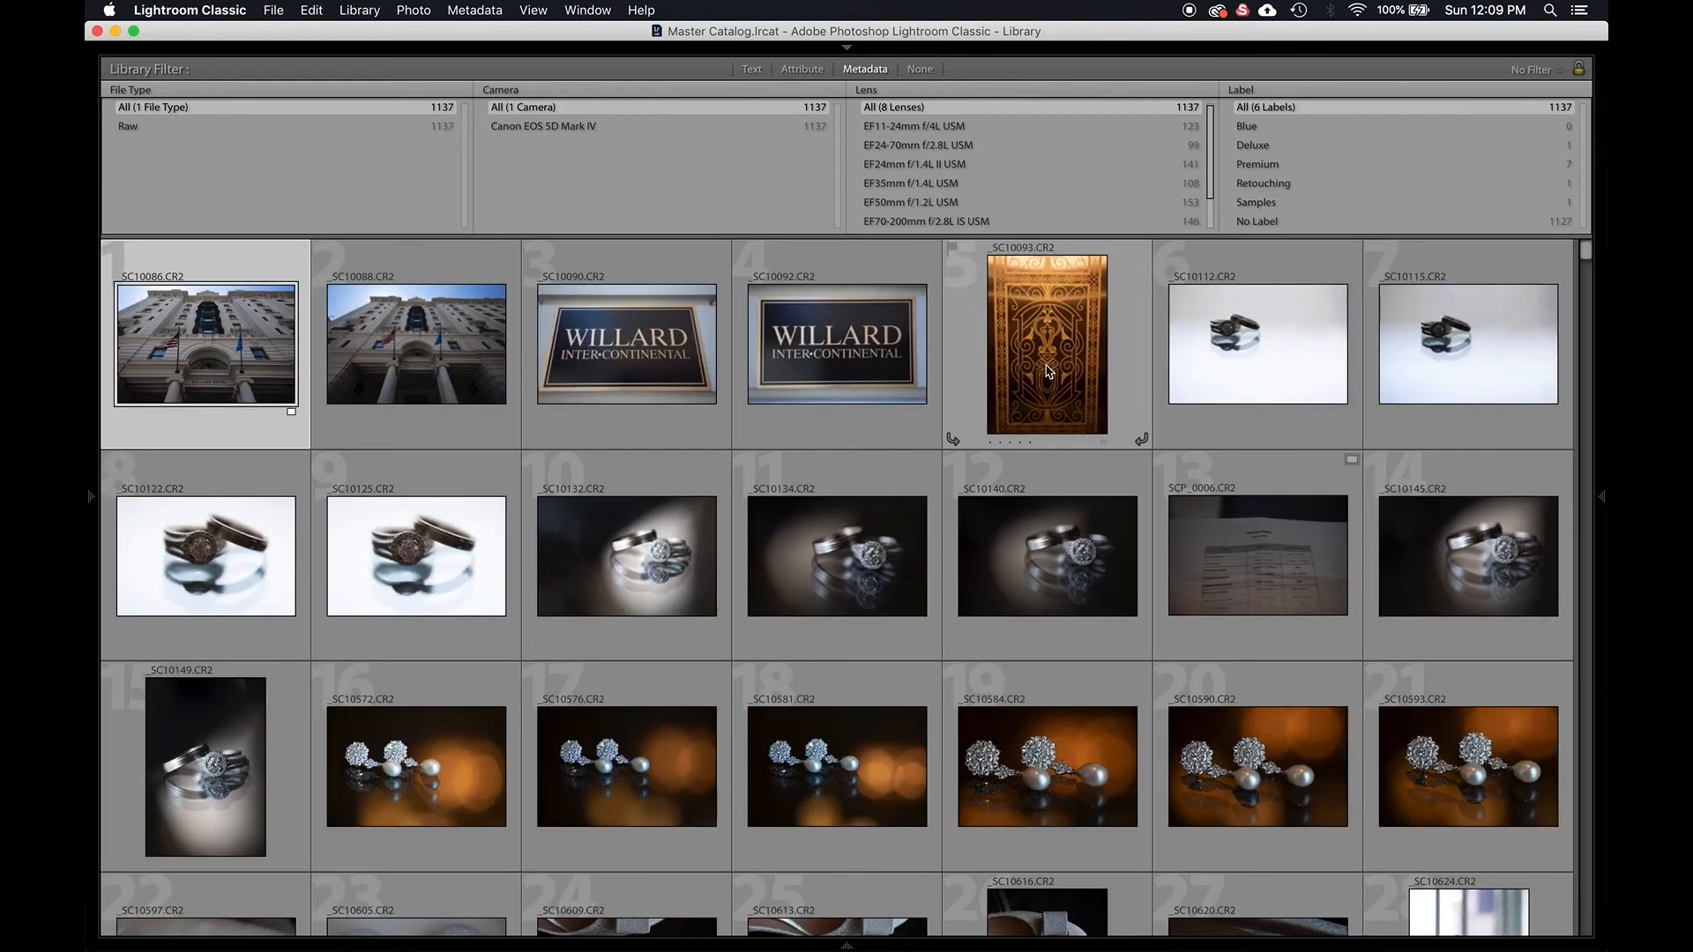
Assign the blue label to the first photo, _SC10086.CR2, and undo the labelling.
scroll(642, 473, down, 5)
scroll(642, 467, up, 5)
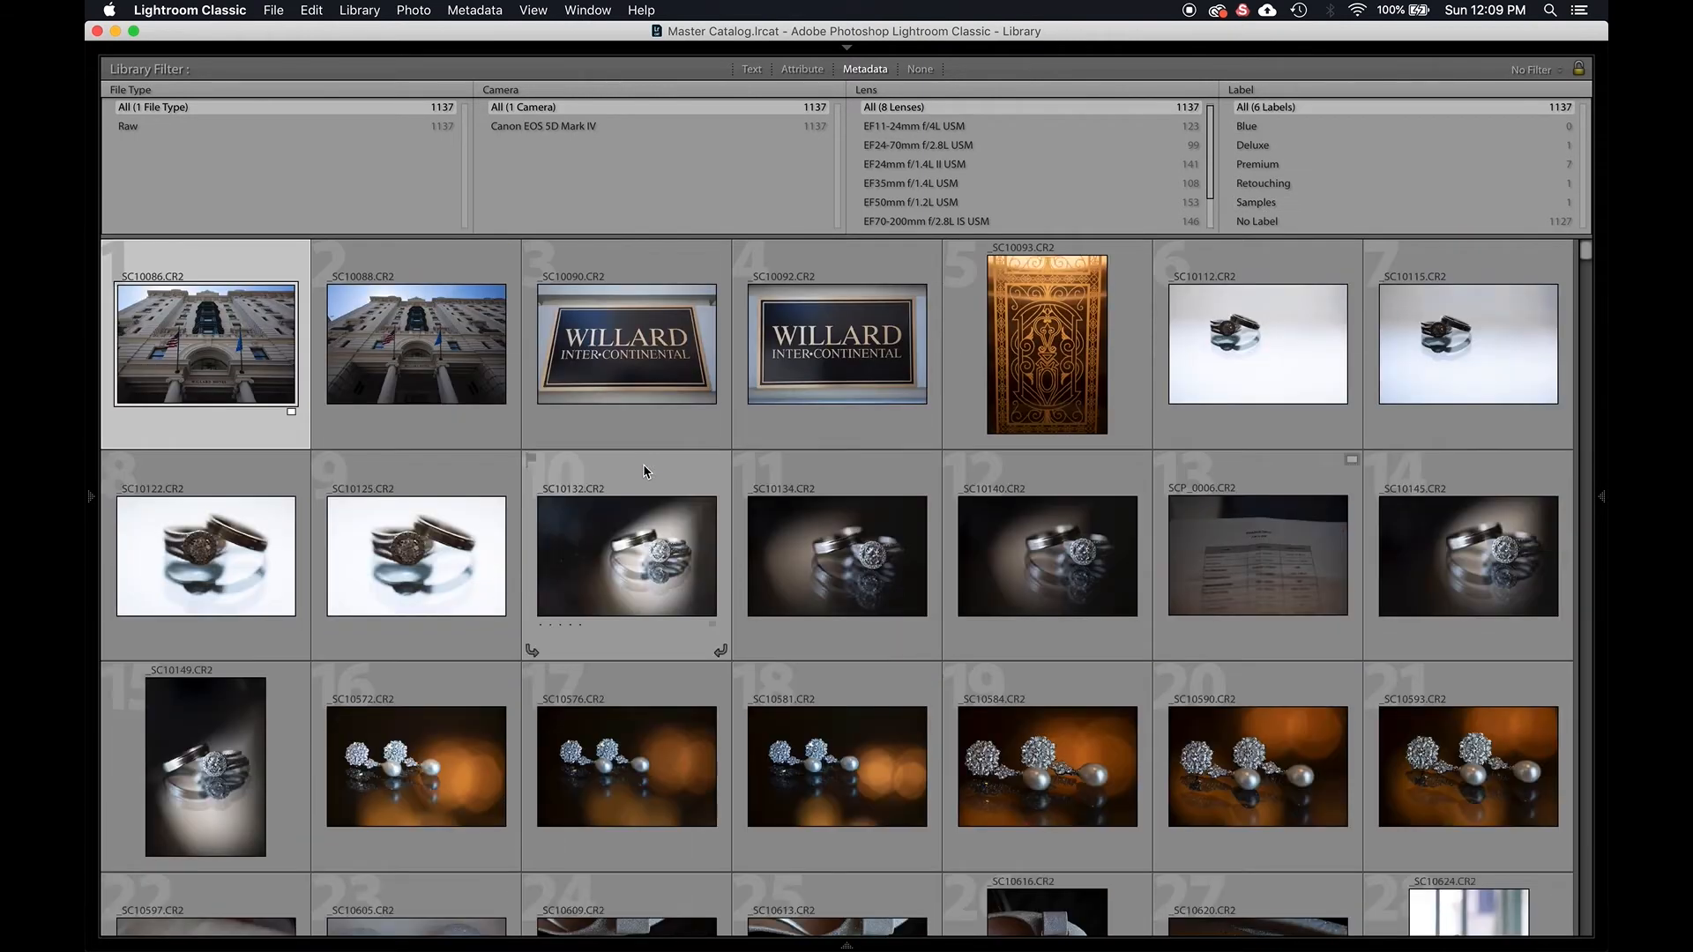
key(9)
key(Right)
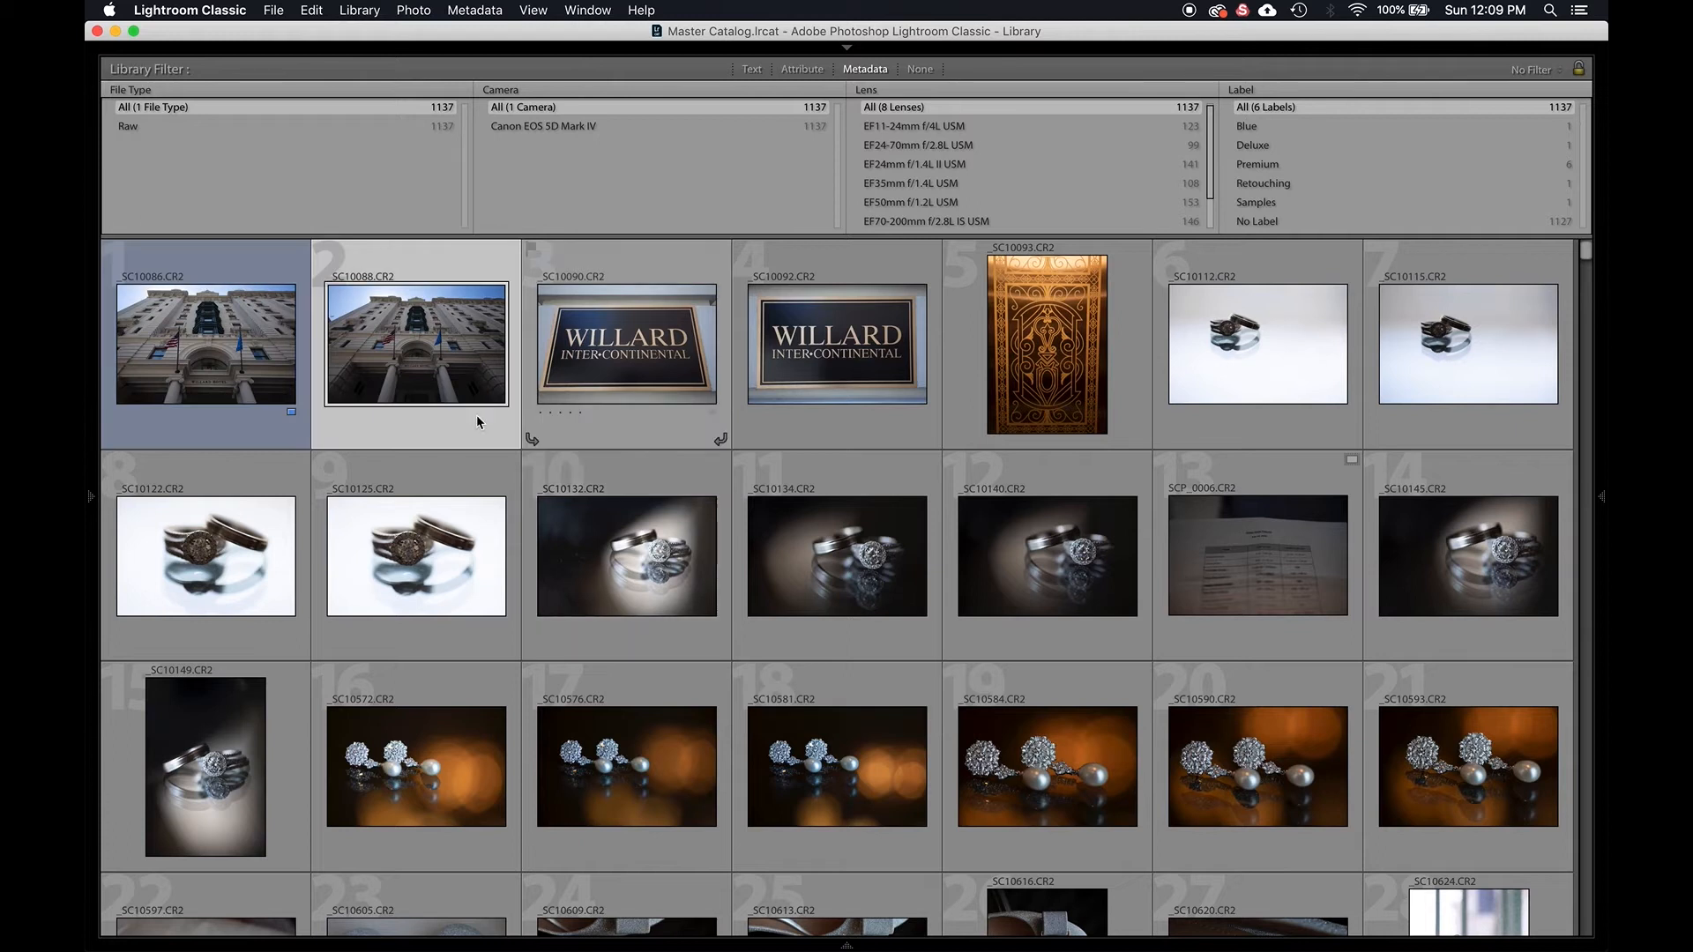
key(super+z)
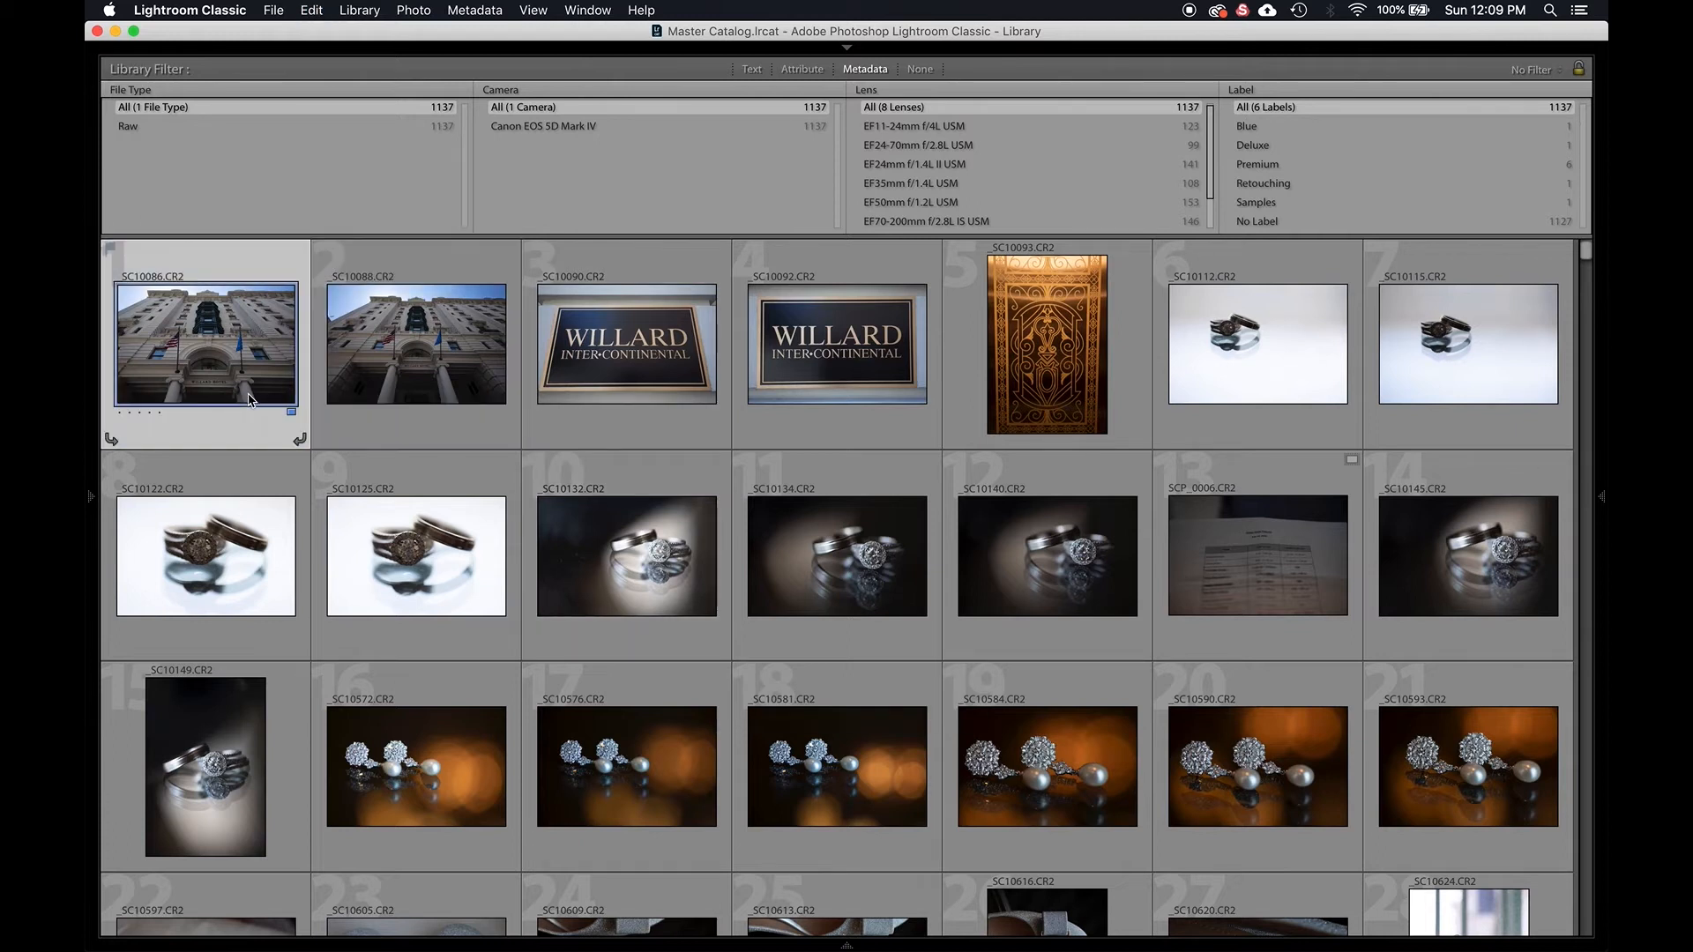
key(super+z)
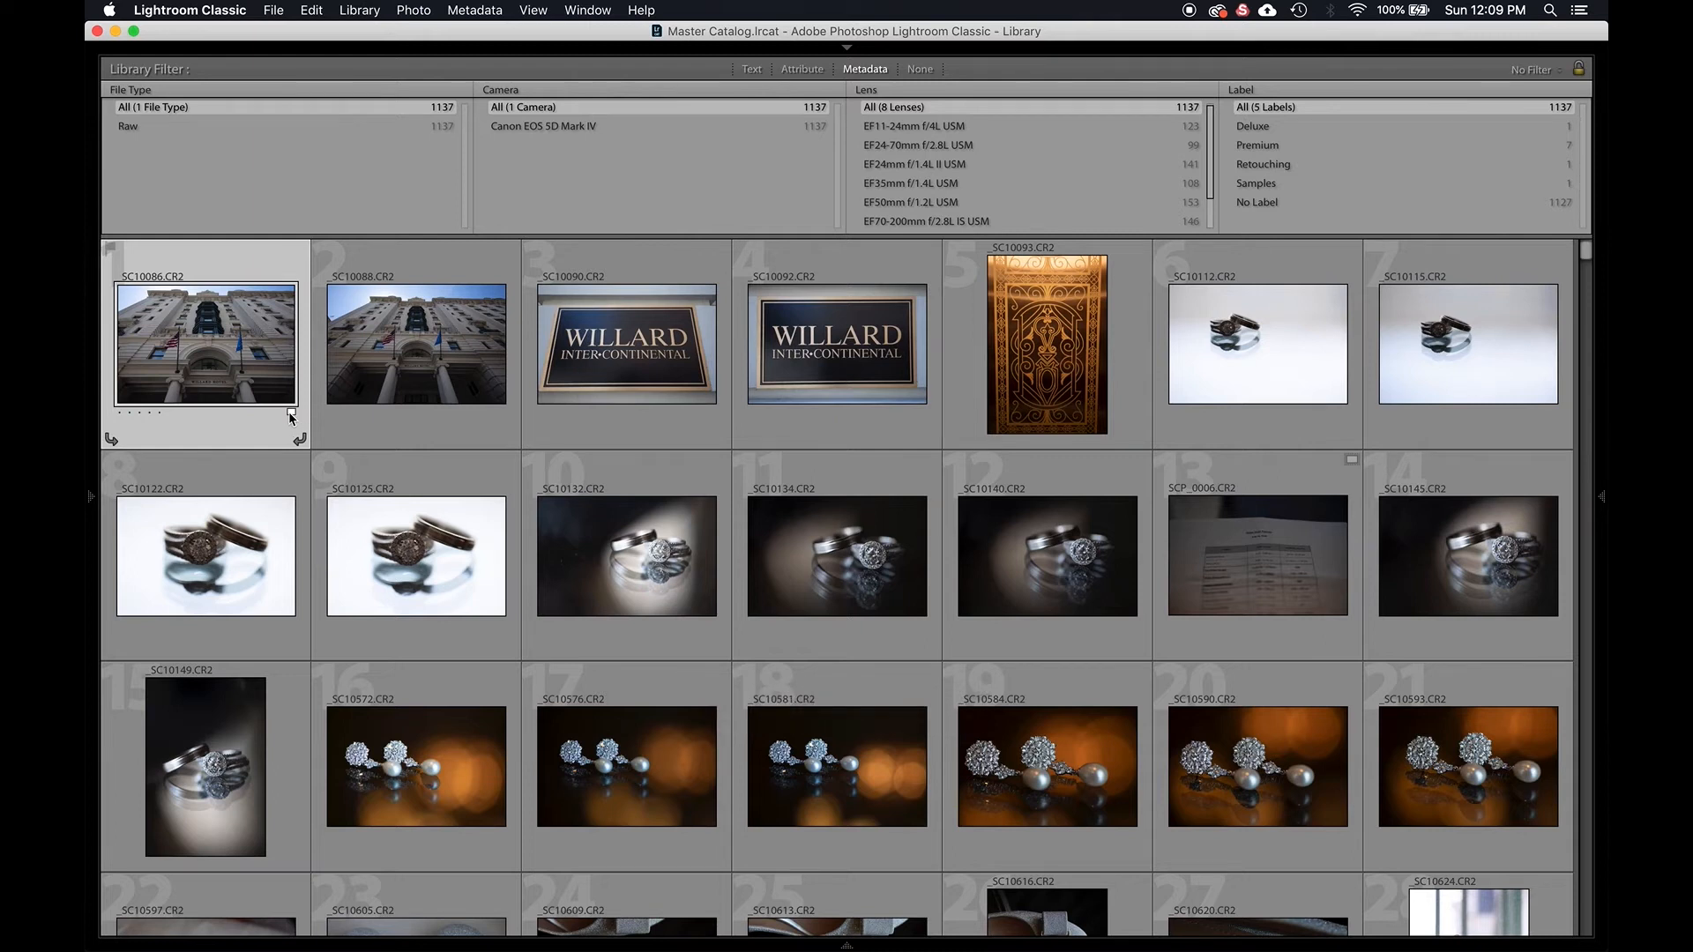
Examine the label names in the color label set editor and close it without changes.
click(539, 10)
mouse_move(477, 12)
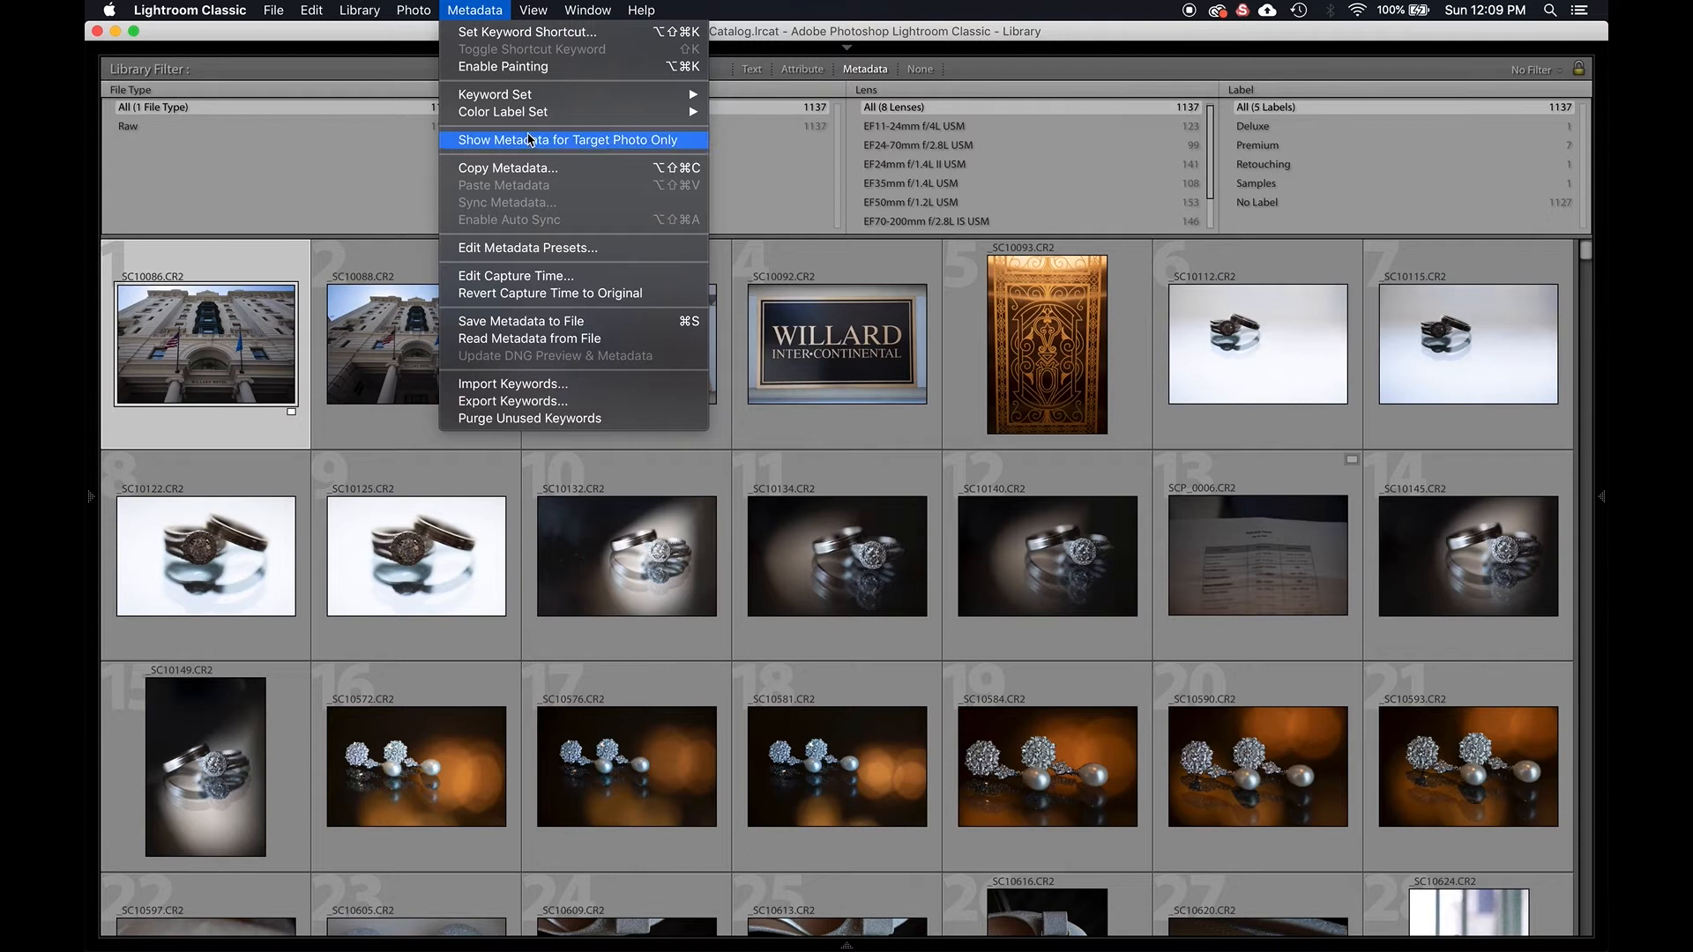
mouse_move(534, 115)
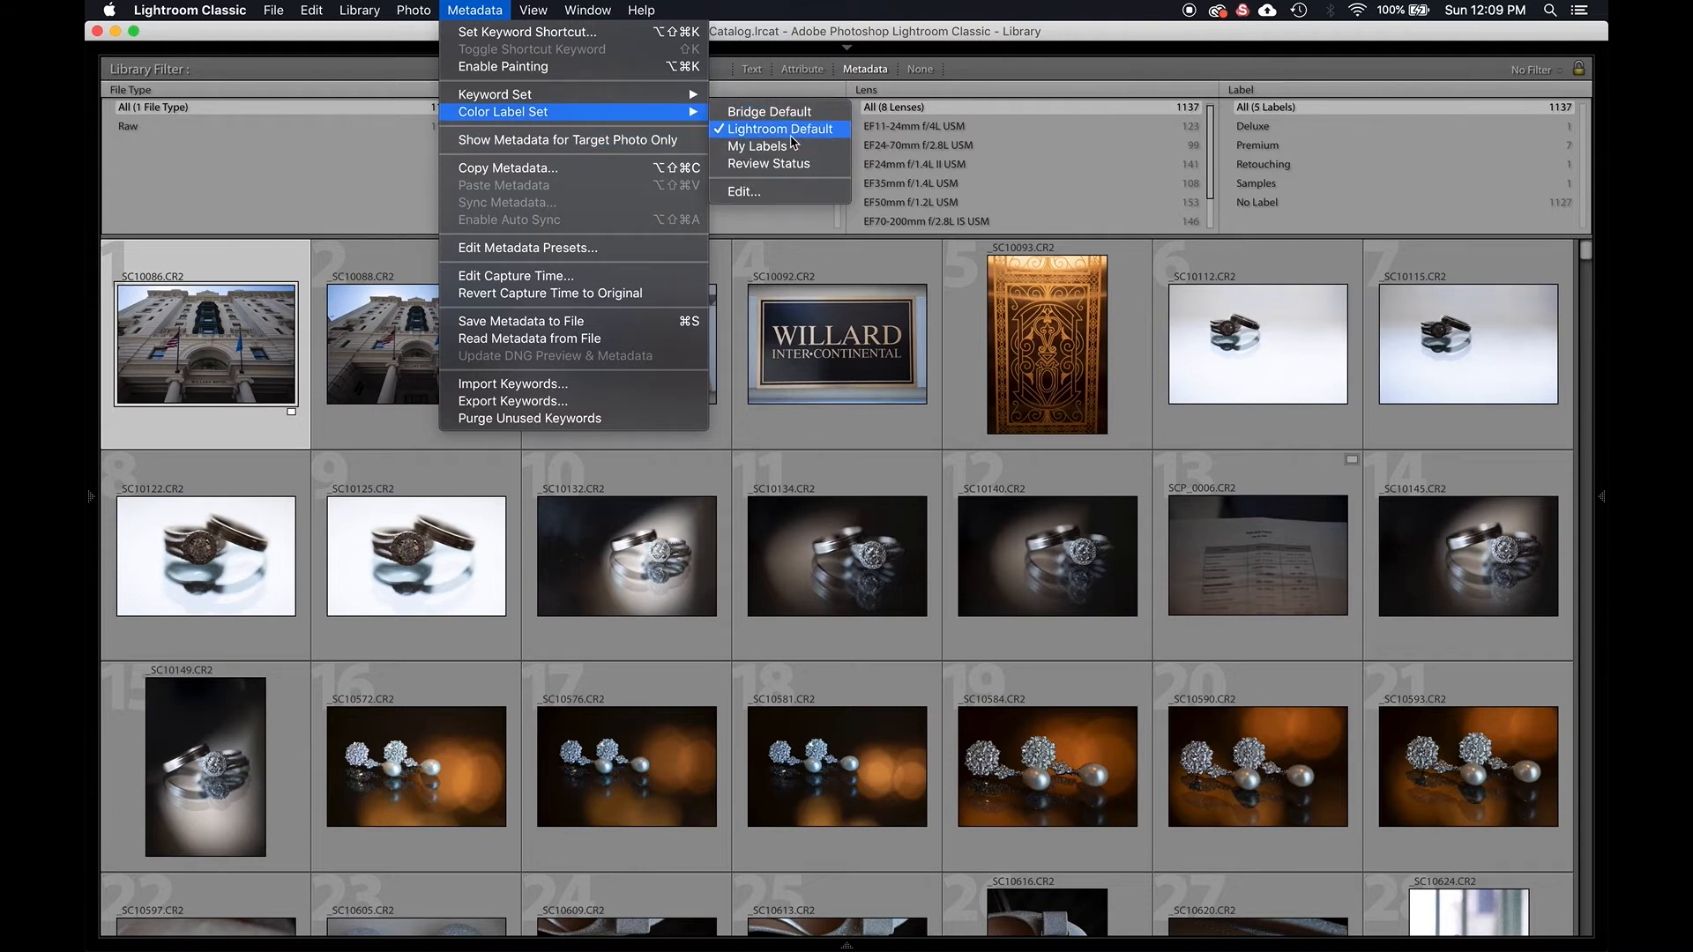
click(756, 193)
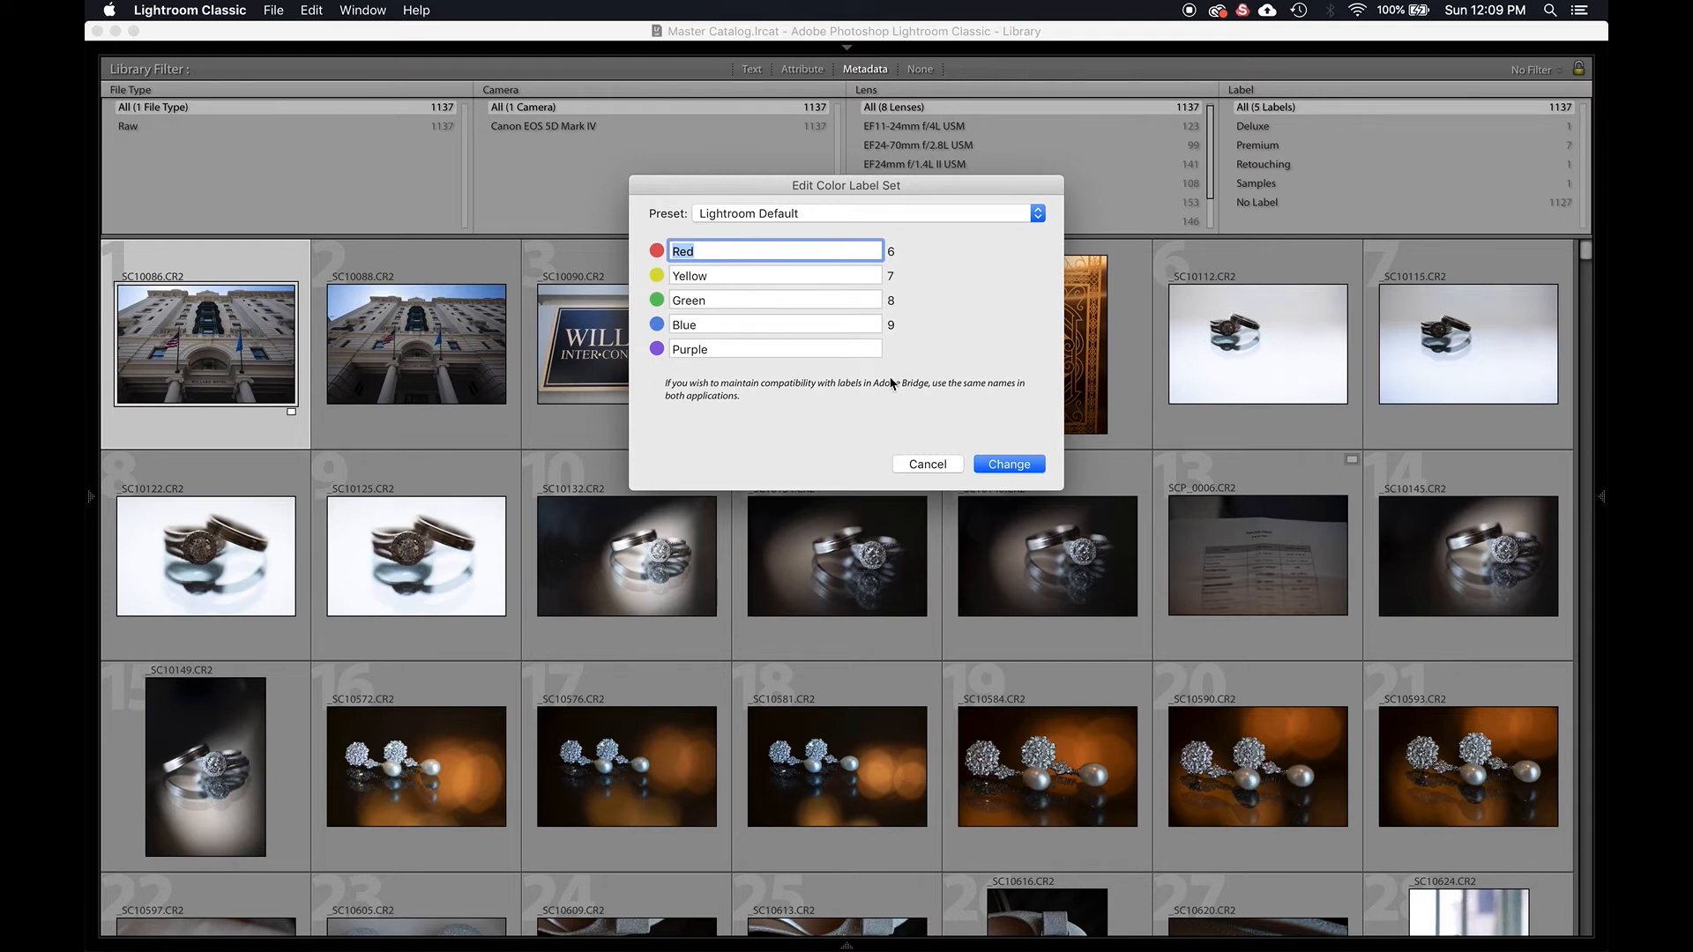
click(929, 457)
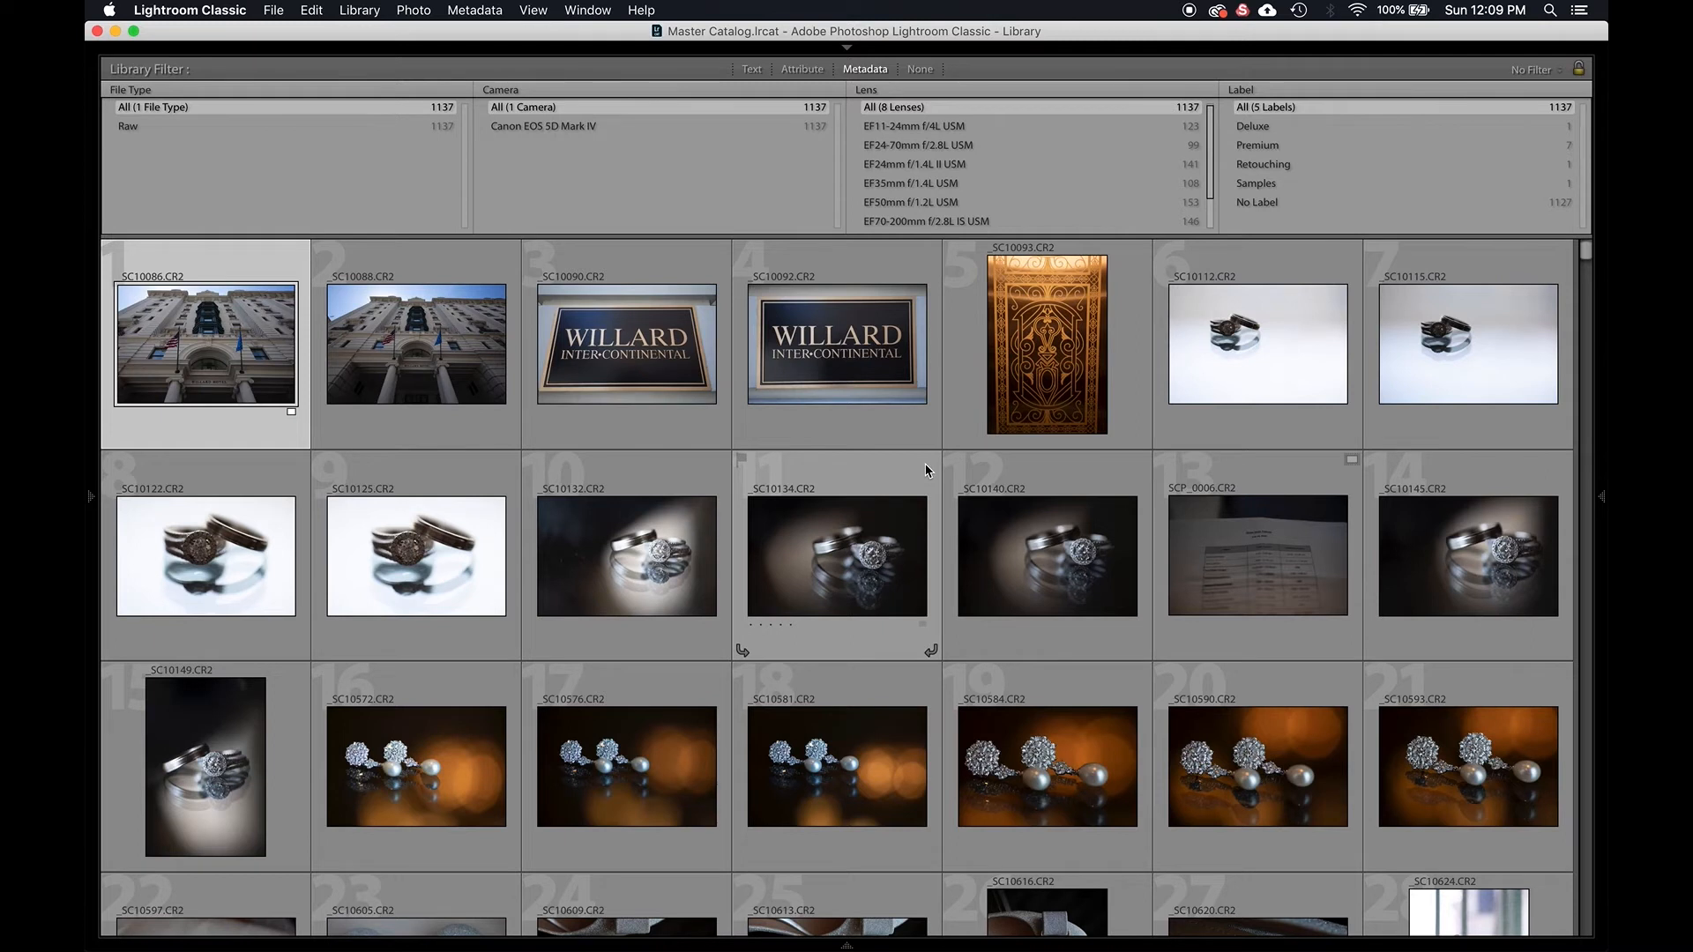
Rate _SC10088.CR2 two stars and try different ratings on _SC10086.CR2, leaving it at one star.
key(1)
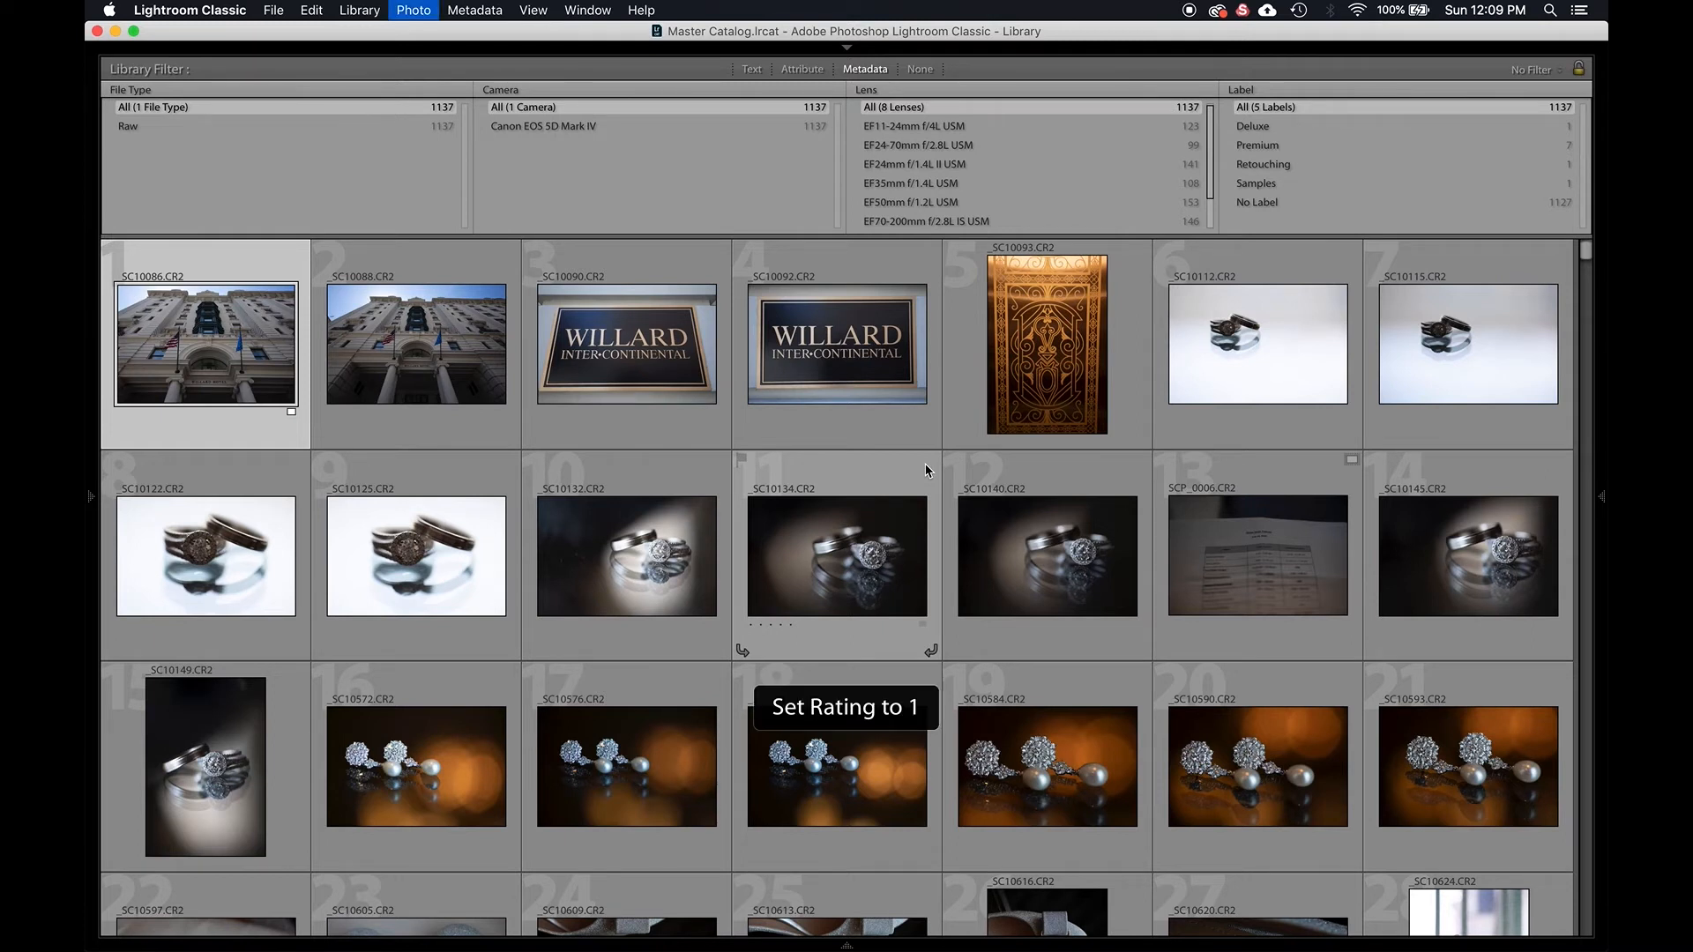
key(Right)
key(2)
key(Left)
key(3)
key(4)
key(5)
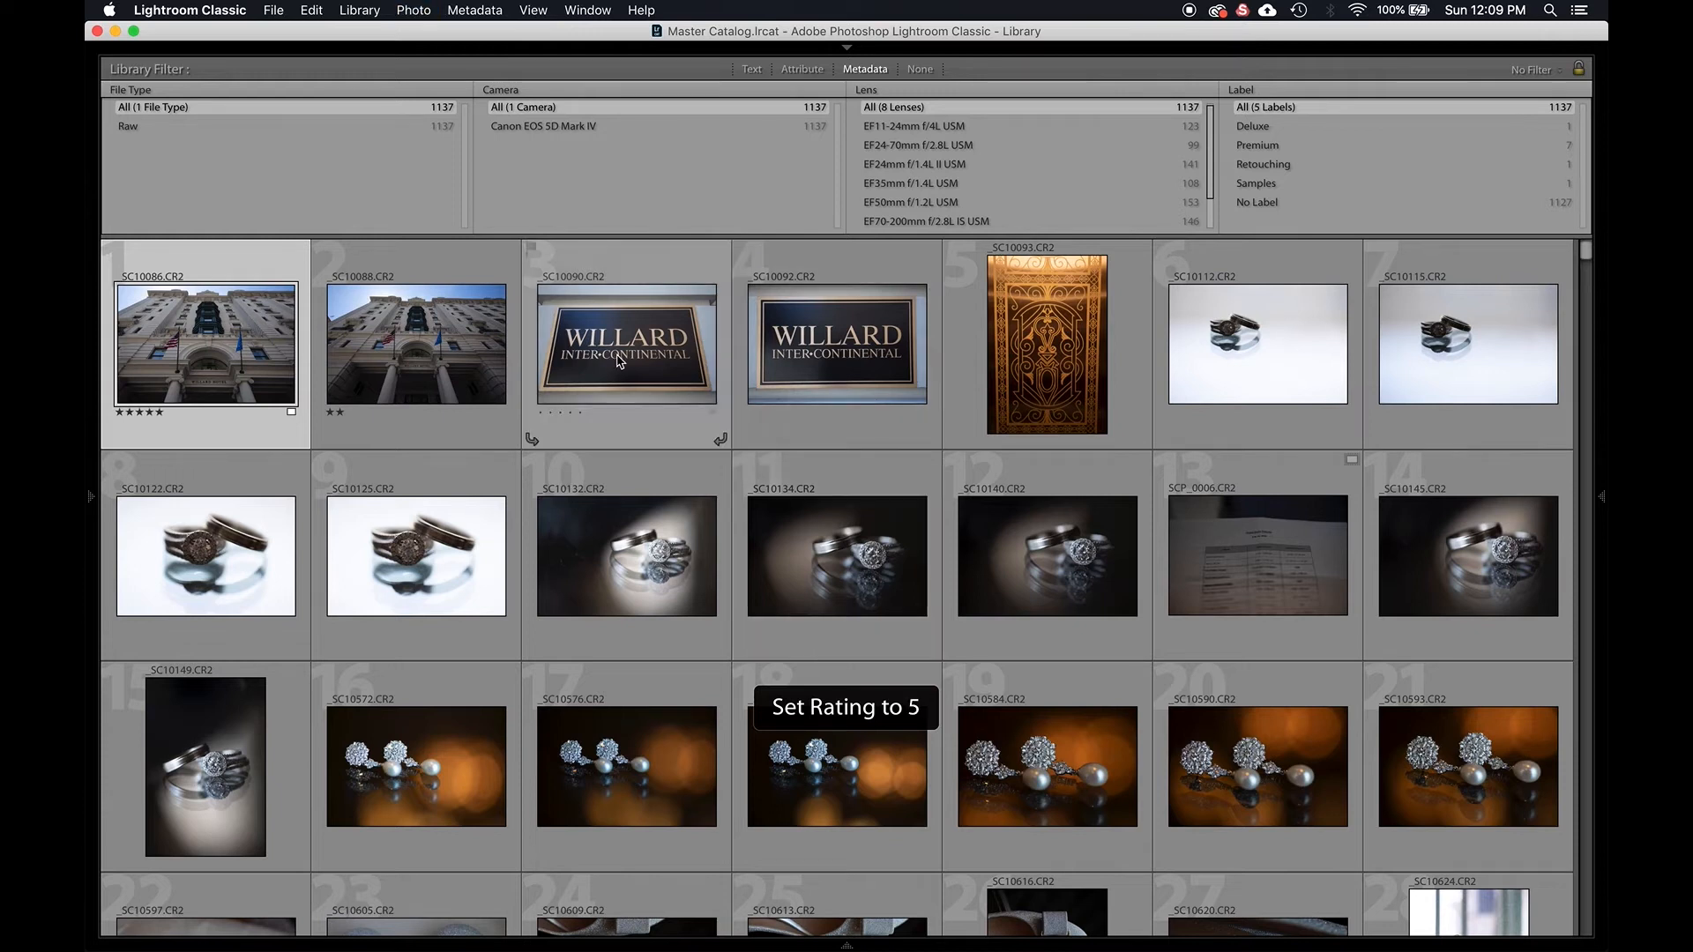
key(1)
Rate _SC10090.CR2 three stars, _SC10092.CR2 four stars and _SC10093.CR2 five stars.
key(Right)
key(Right)
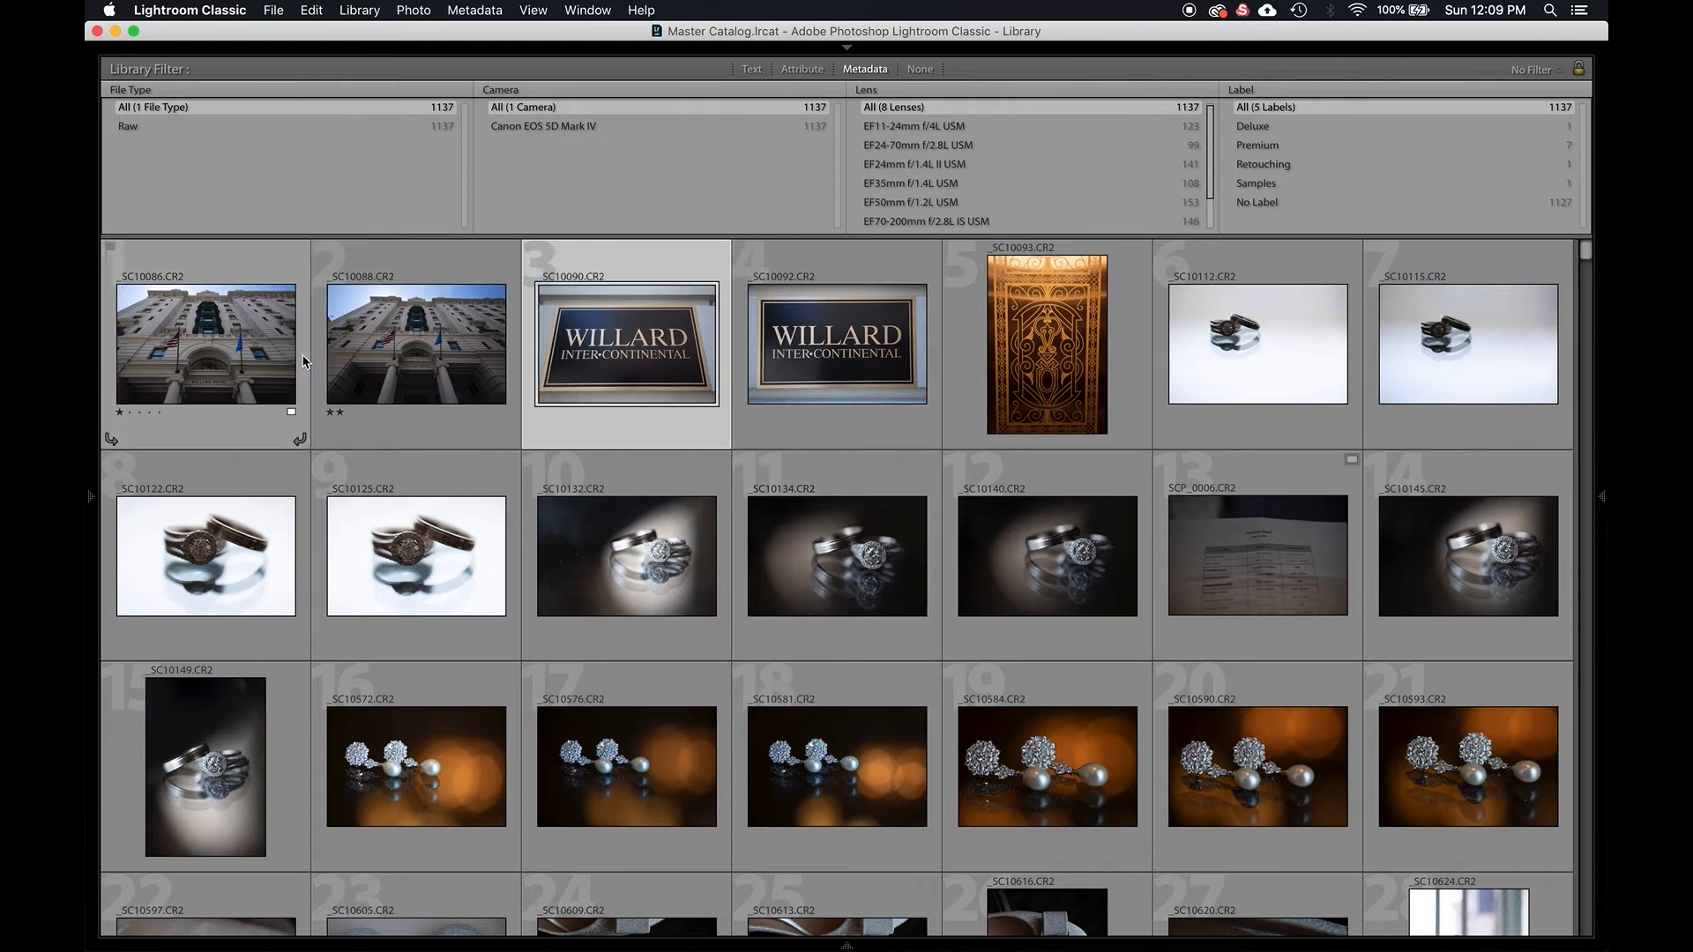
key(3)
key(Right)
key(shift+4)
key(shift+5)
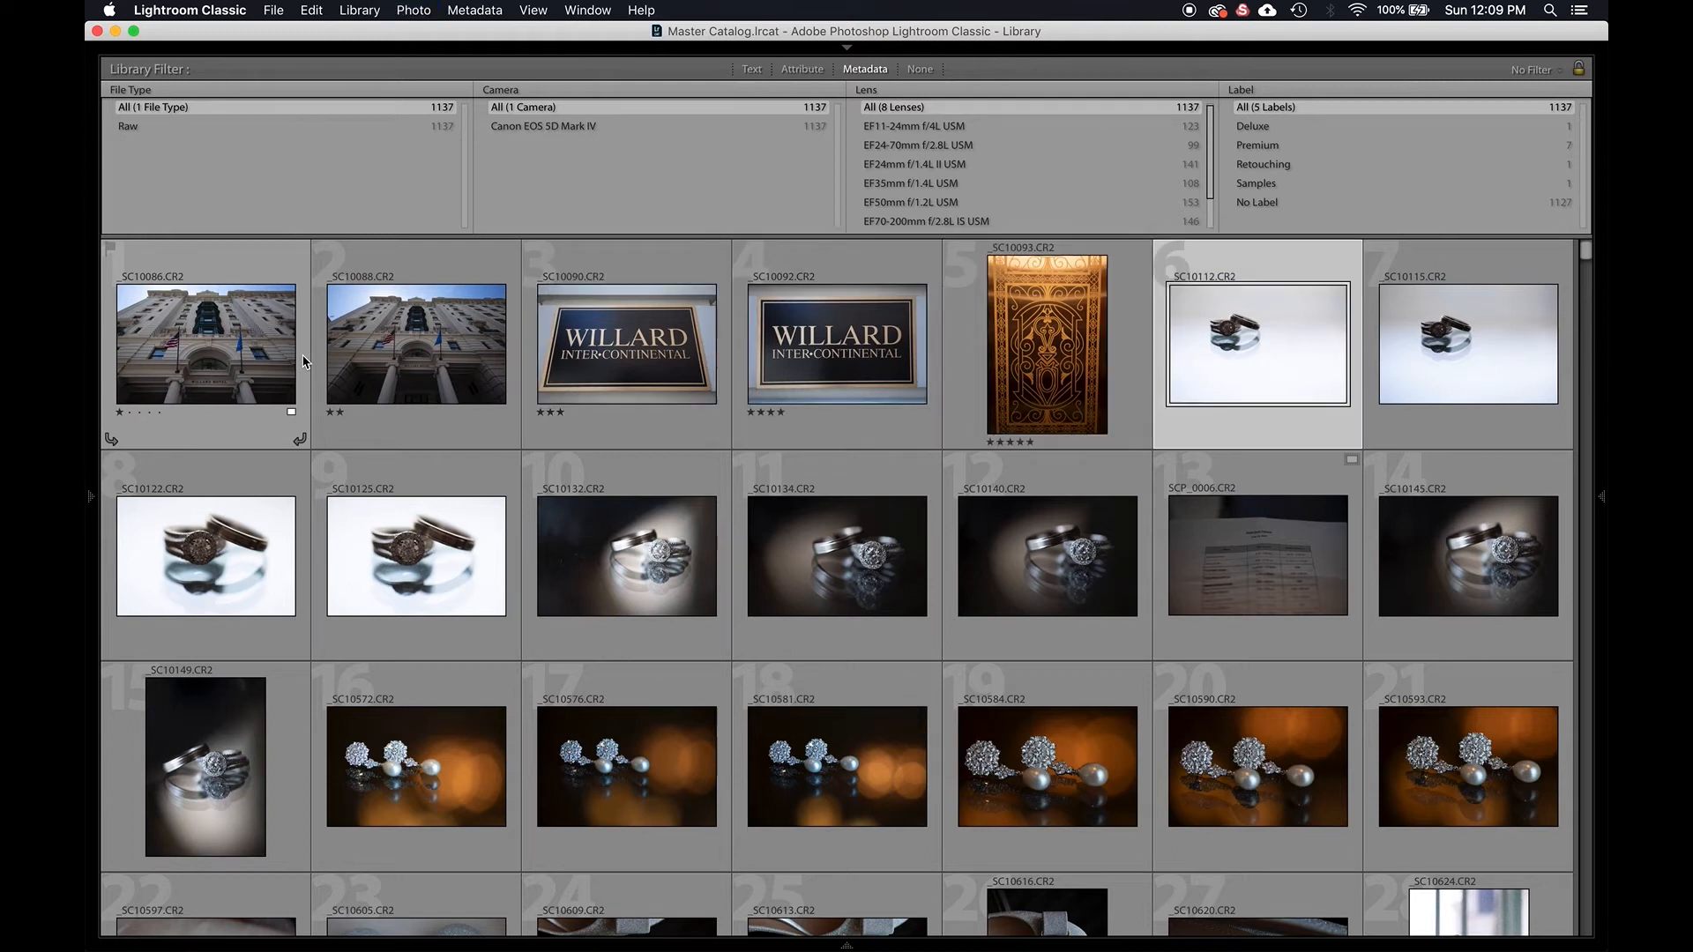
Clear the star ratings of the second through fifth photos, _SC10088.CR2 to _SC10093.CR2.
key(Left)
mouse_move(86, 379)
key(shift+0)
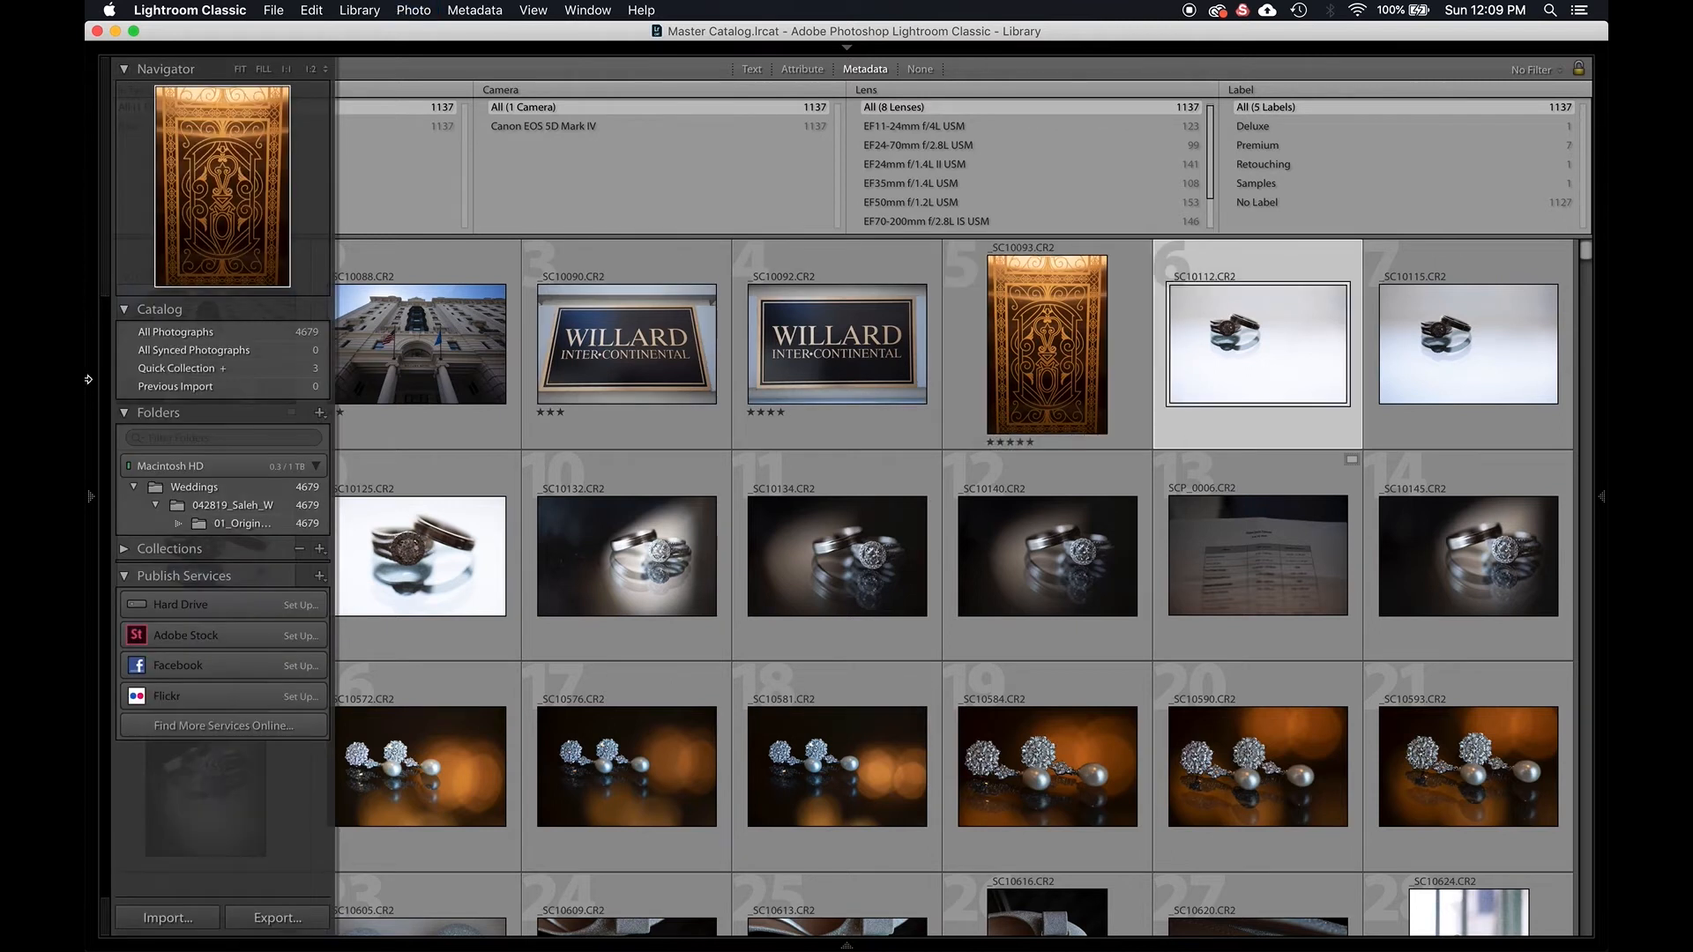
key(Left)
key(Left)
key(shift+0)
key(Left)
key(Left)
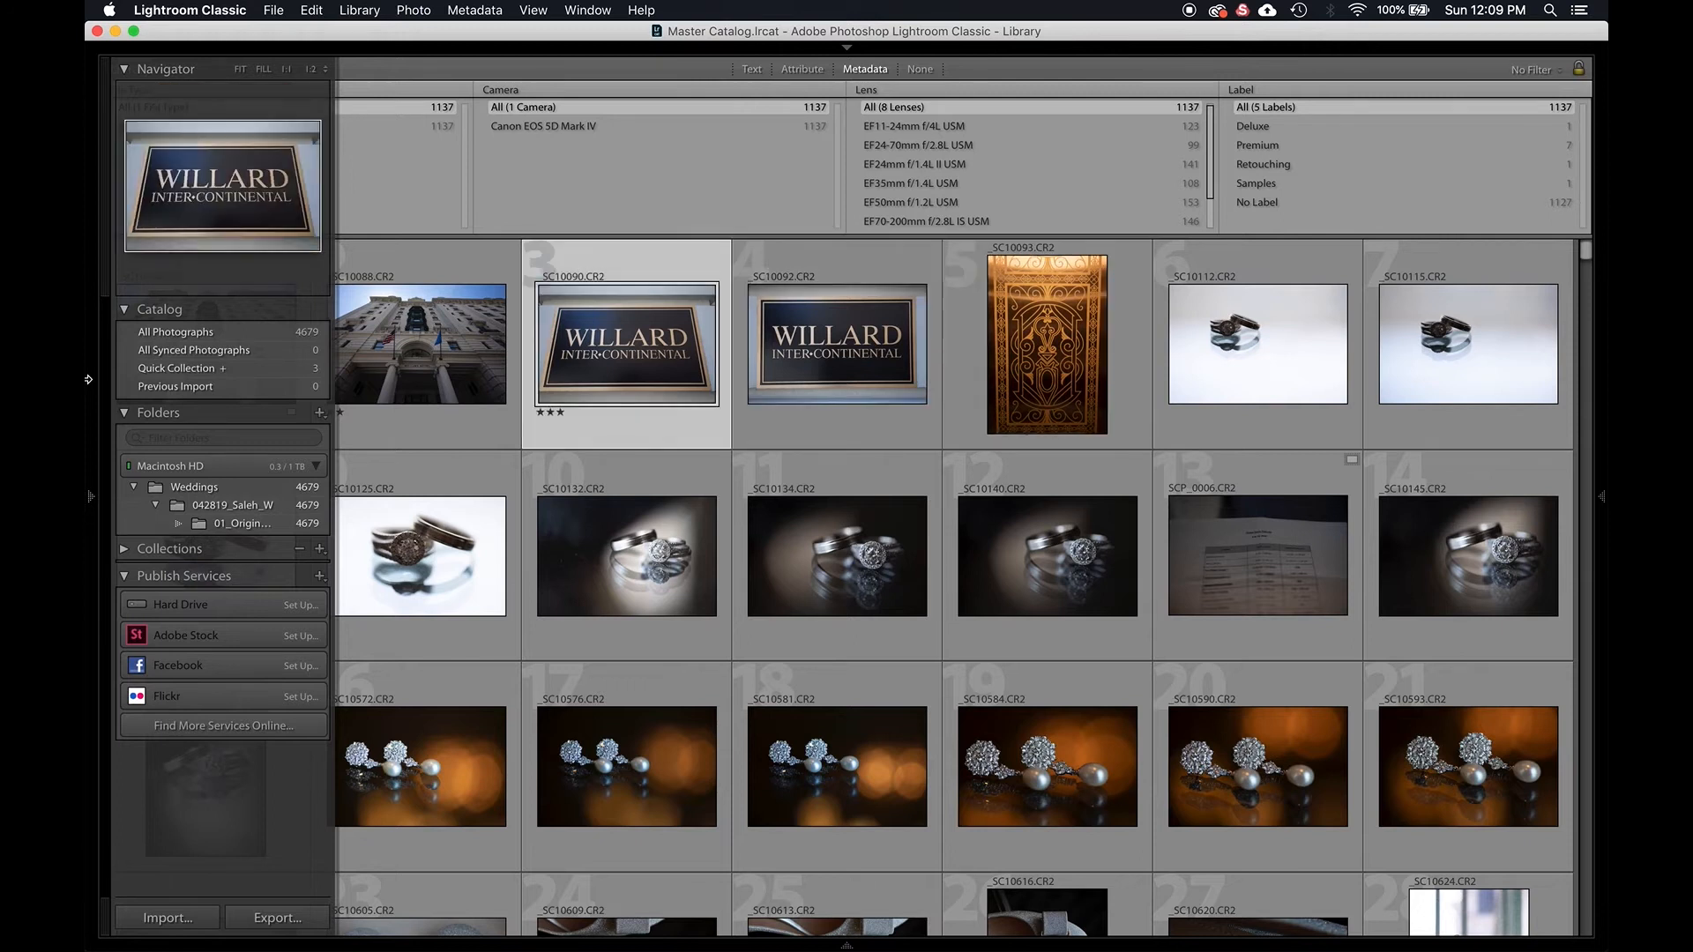
key(Left)
key(0)
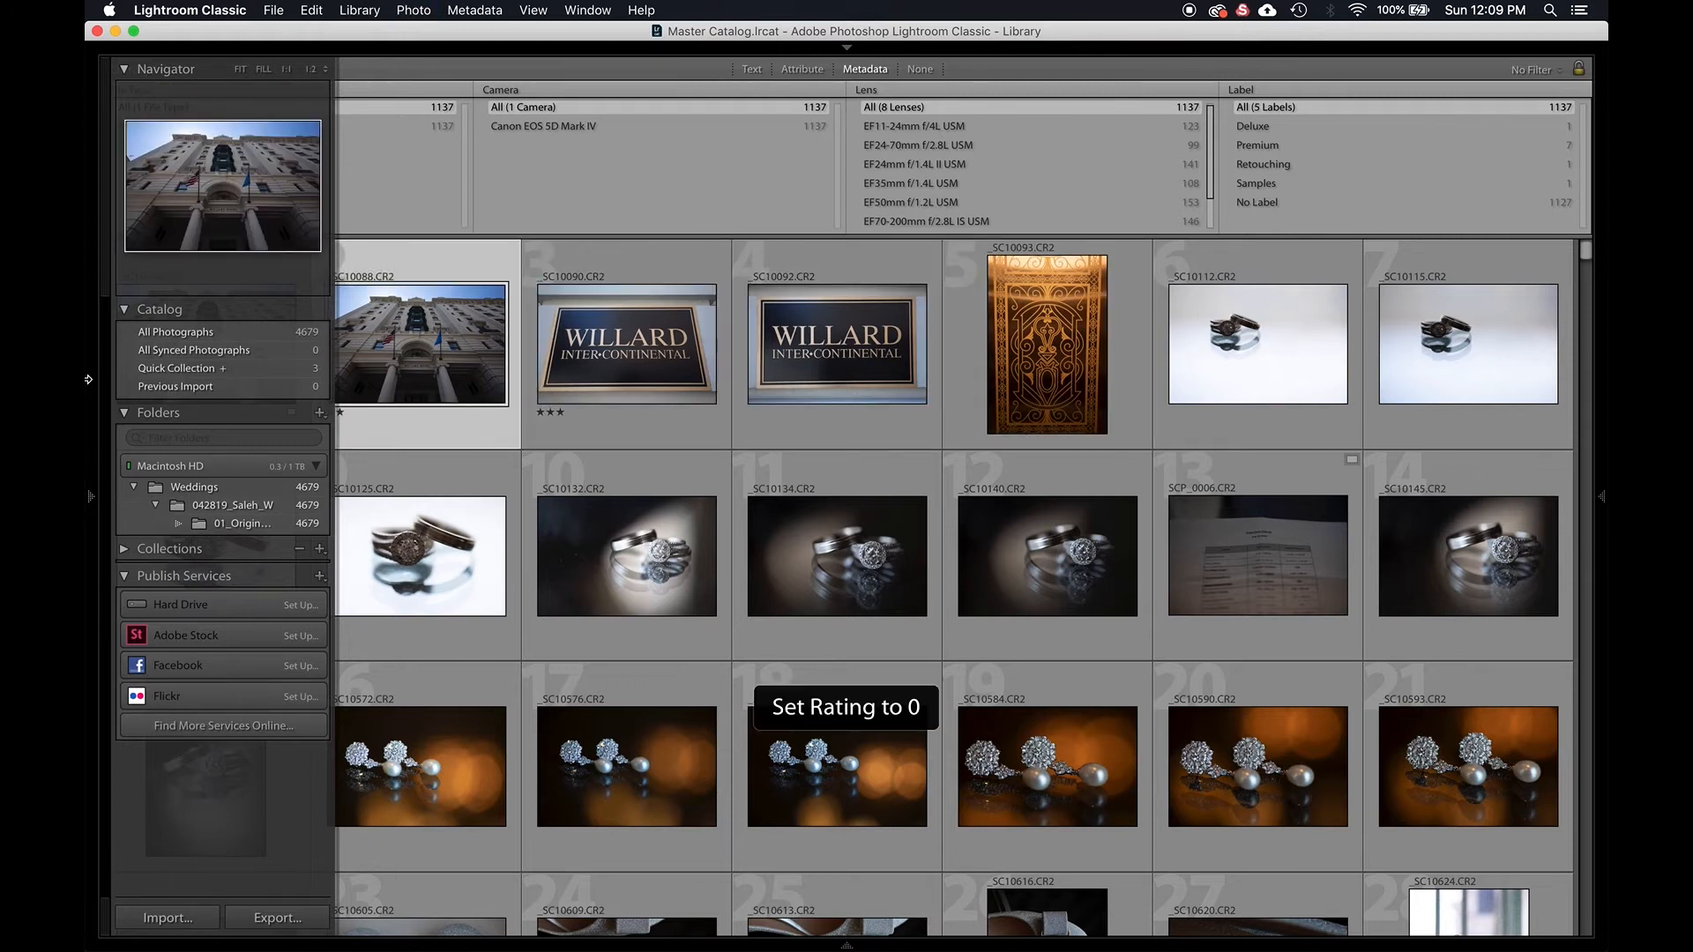
key(Right)
key(0)
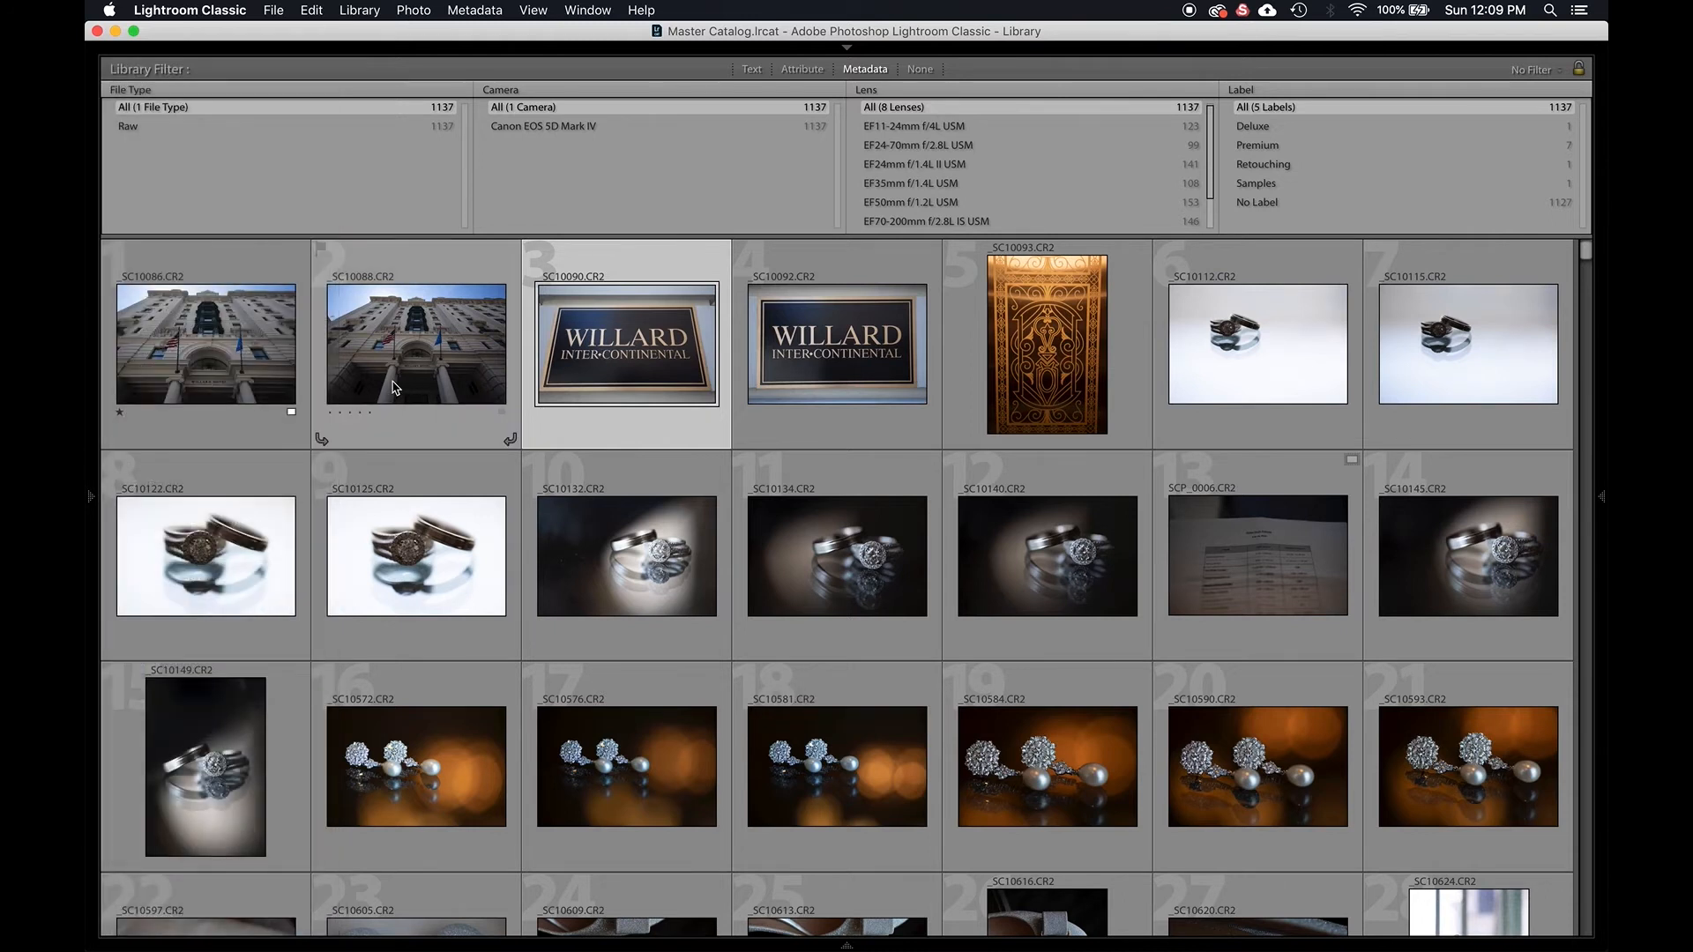
Rate the first photo, _SC10086.CR2, three stars.
click(237, 370)
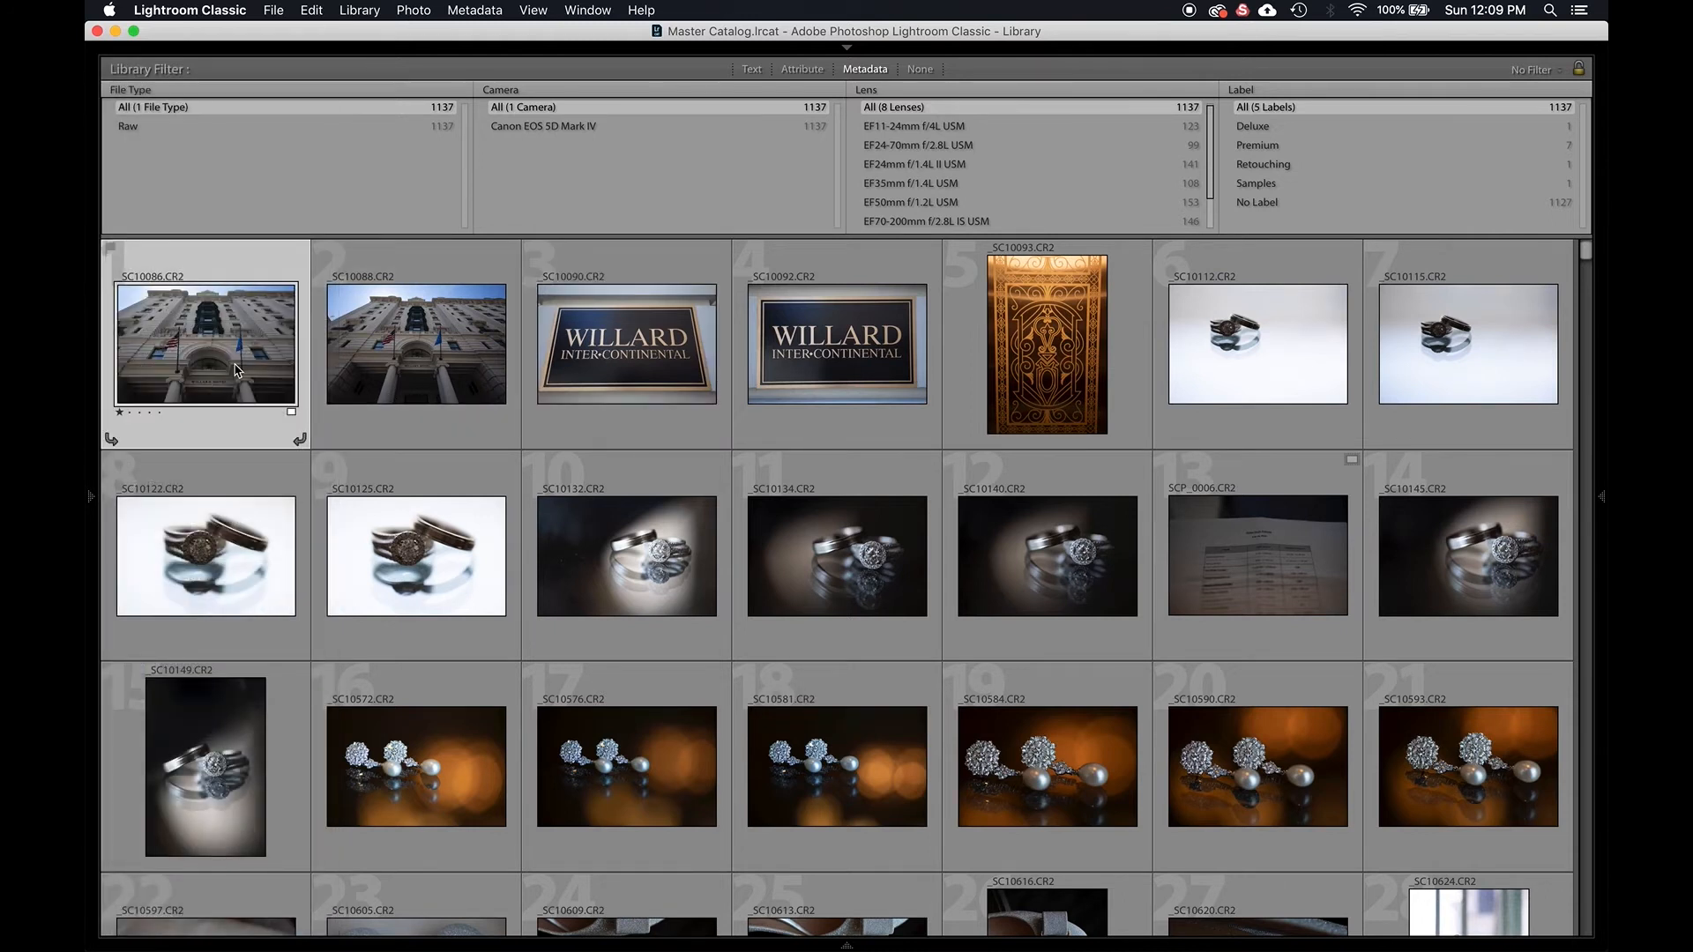
key(3)
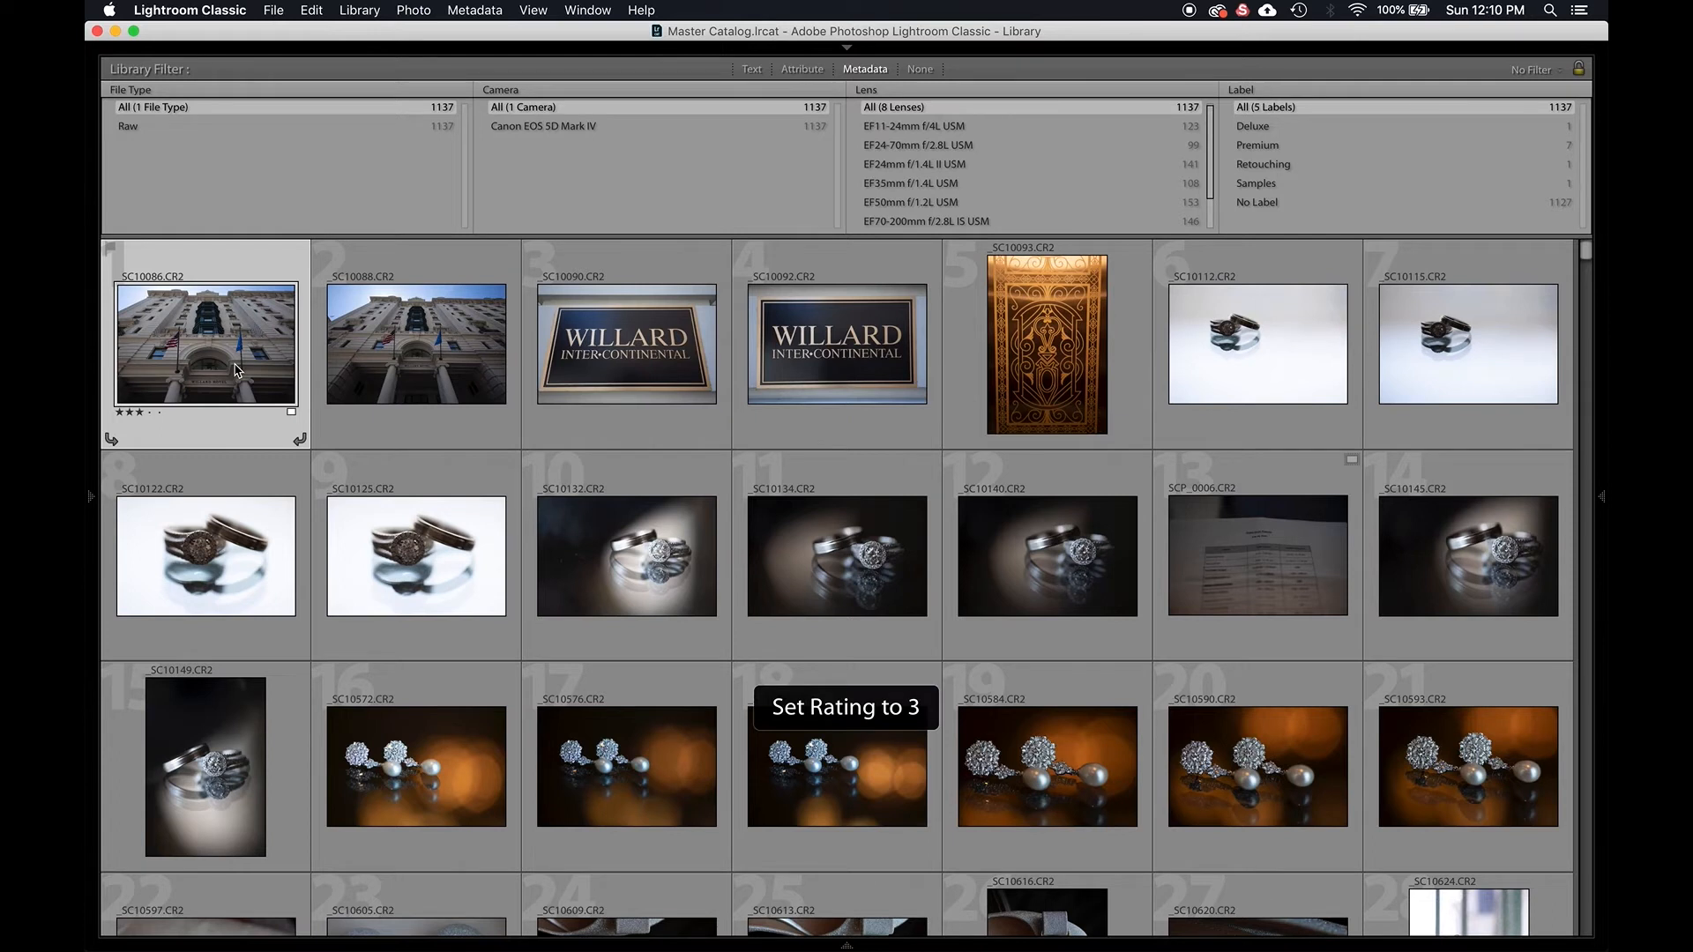
Compare the Willard Inter-Continental sign photo with its neighbours at full view and return to the grid.
double_click(607, 339)
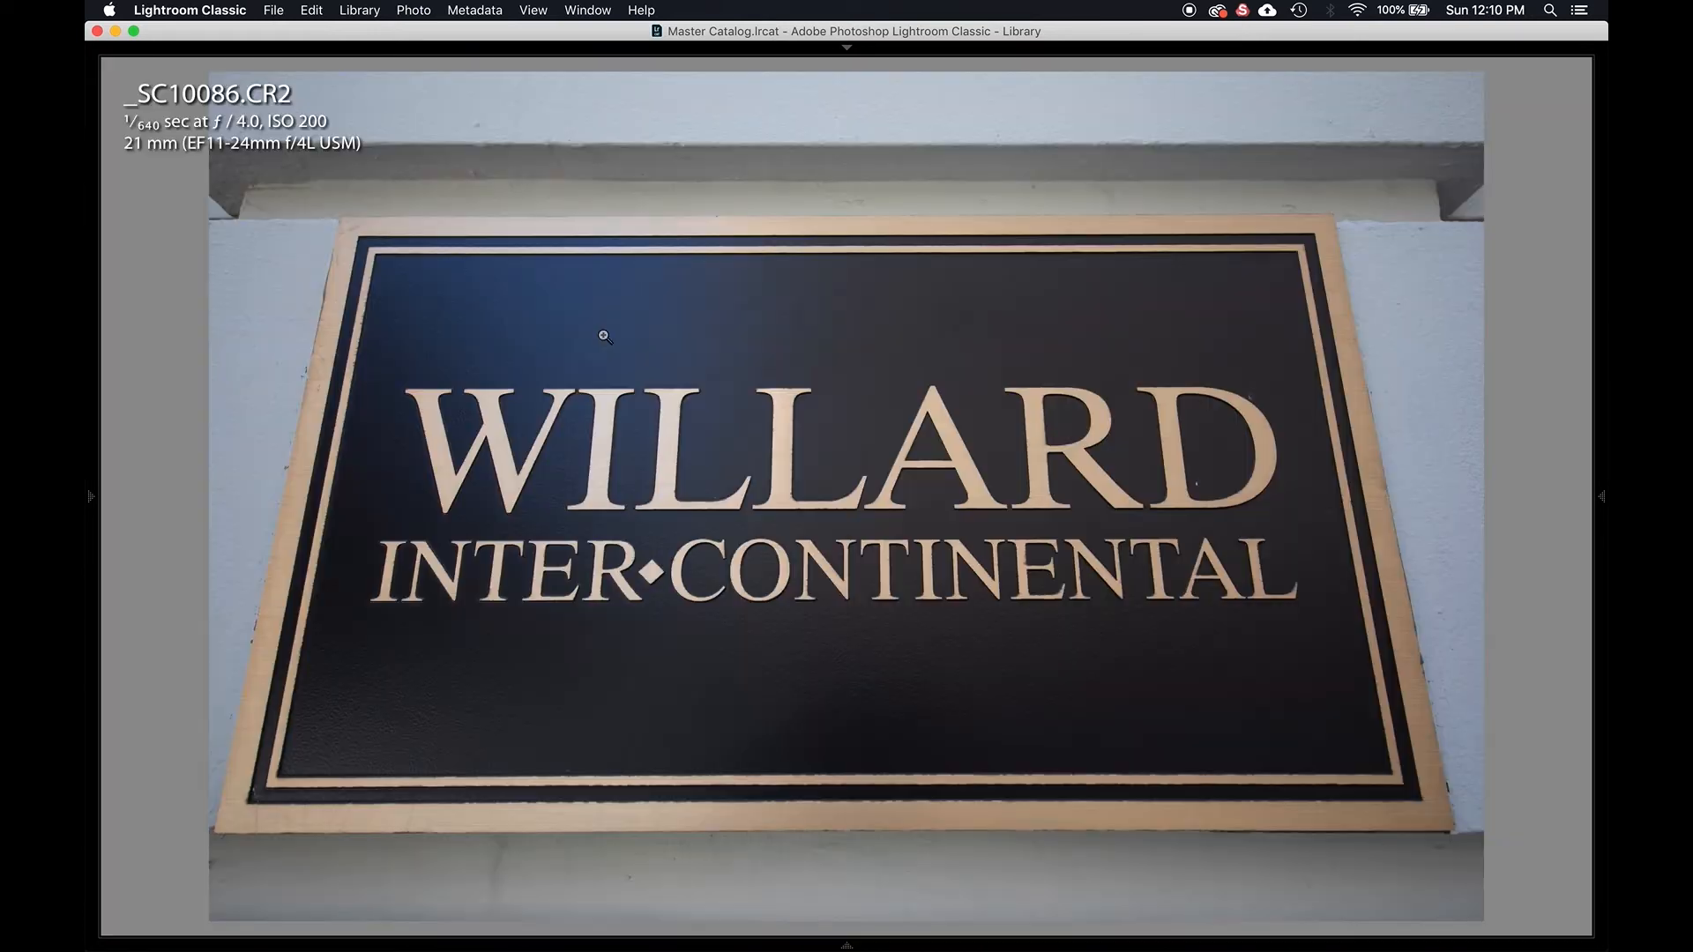
key(Right)
key(Left)
key(Right)
key(Left)
key(Left)
key(g)
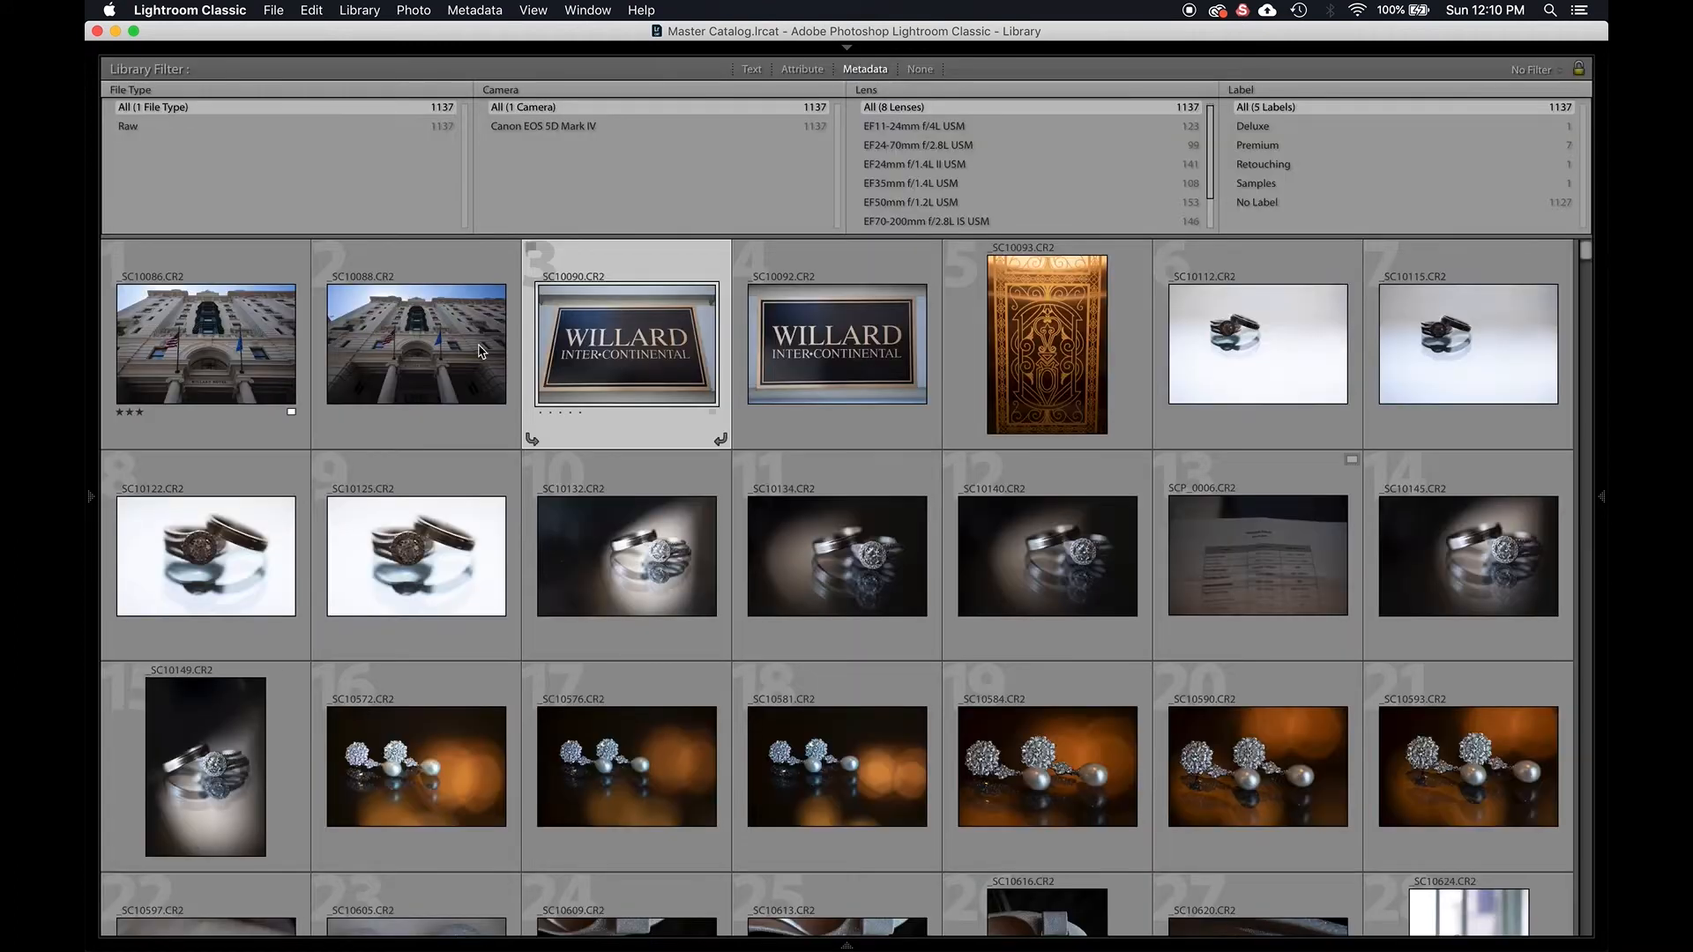
Compare the light-background ring photo _SC10122.CR2 with the following photo at full view.
double_click(198, 563)
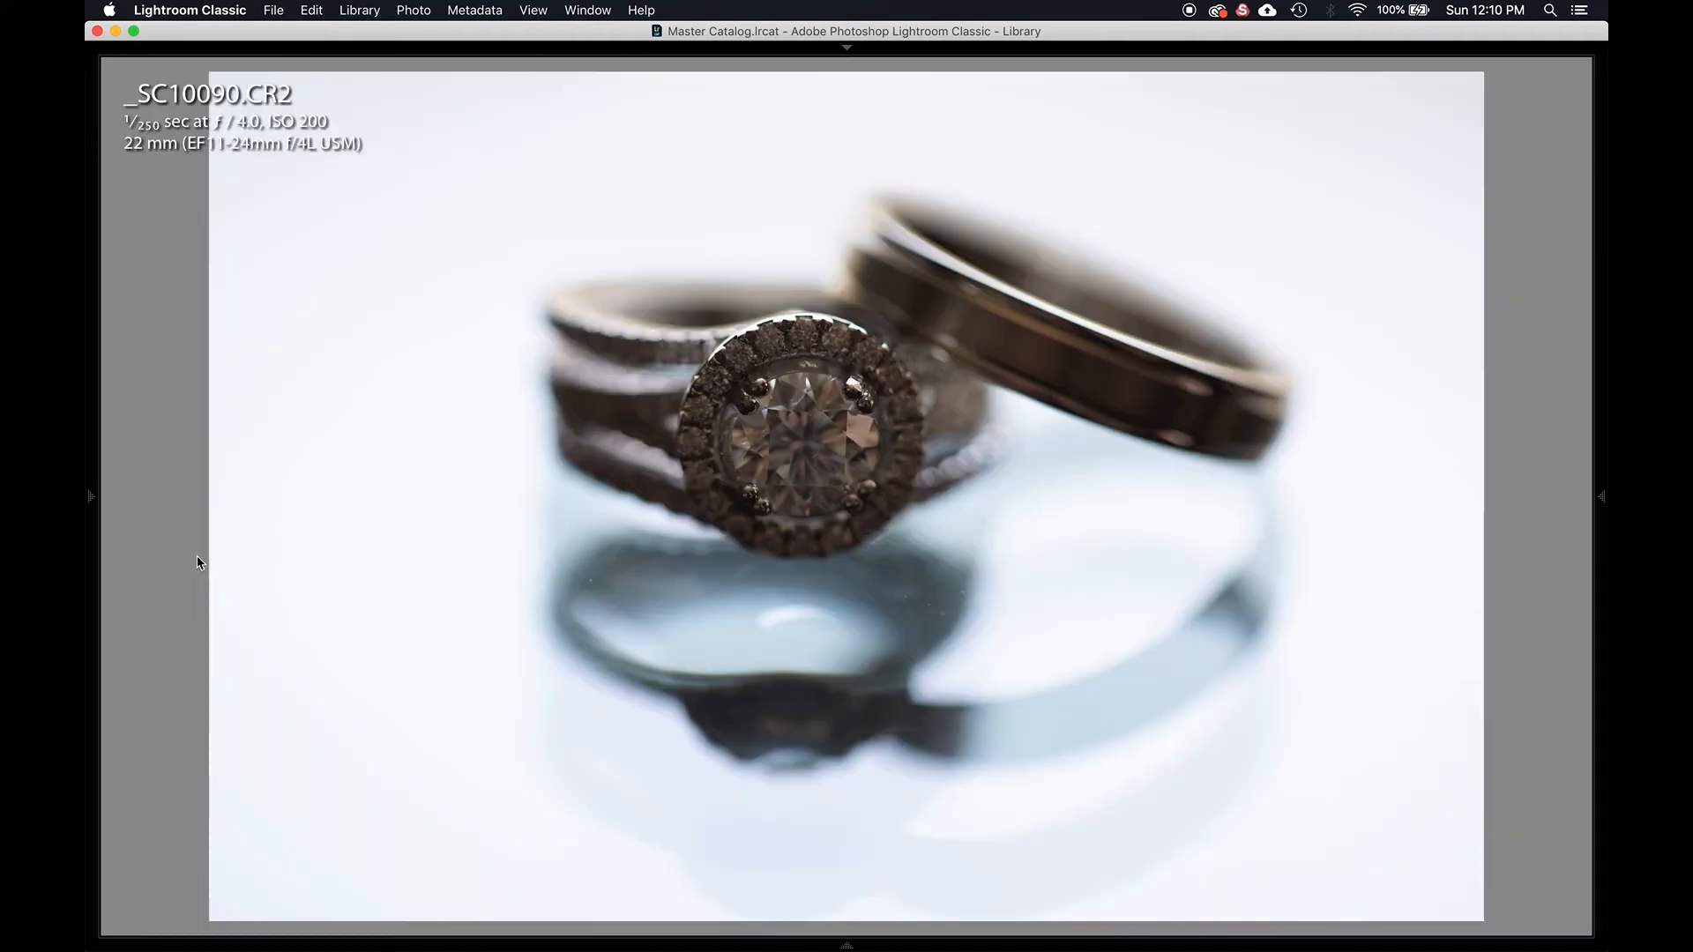
key(Right)
key(Left)
key(Right)
key(Left)
key(Right)
key(Left)
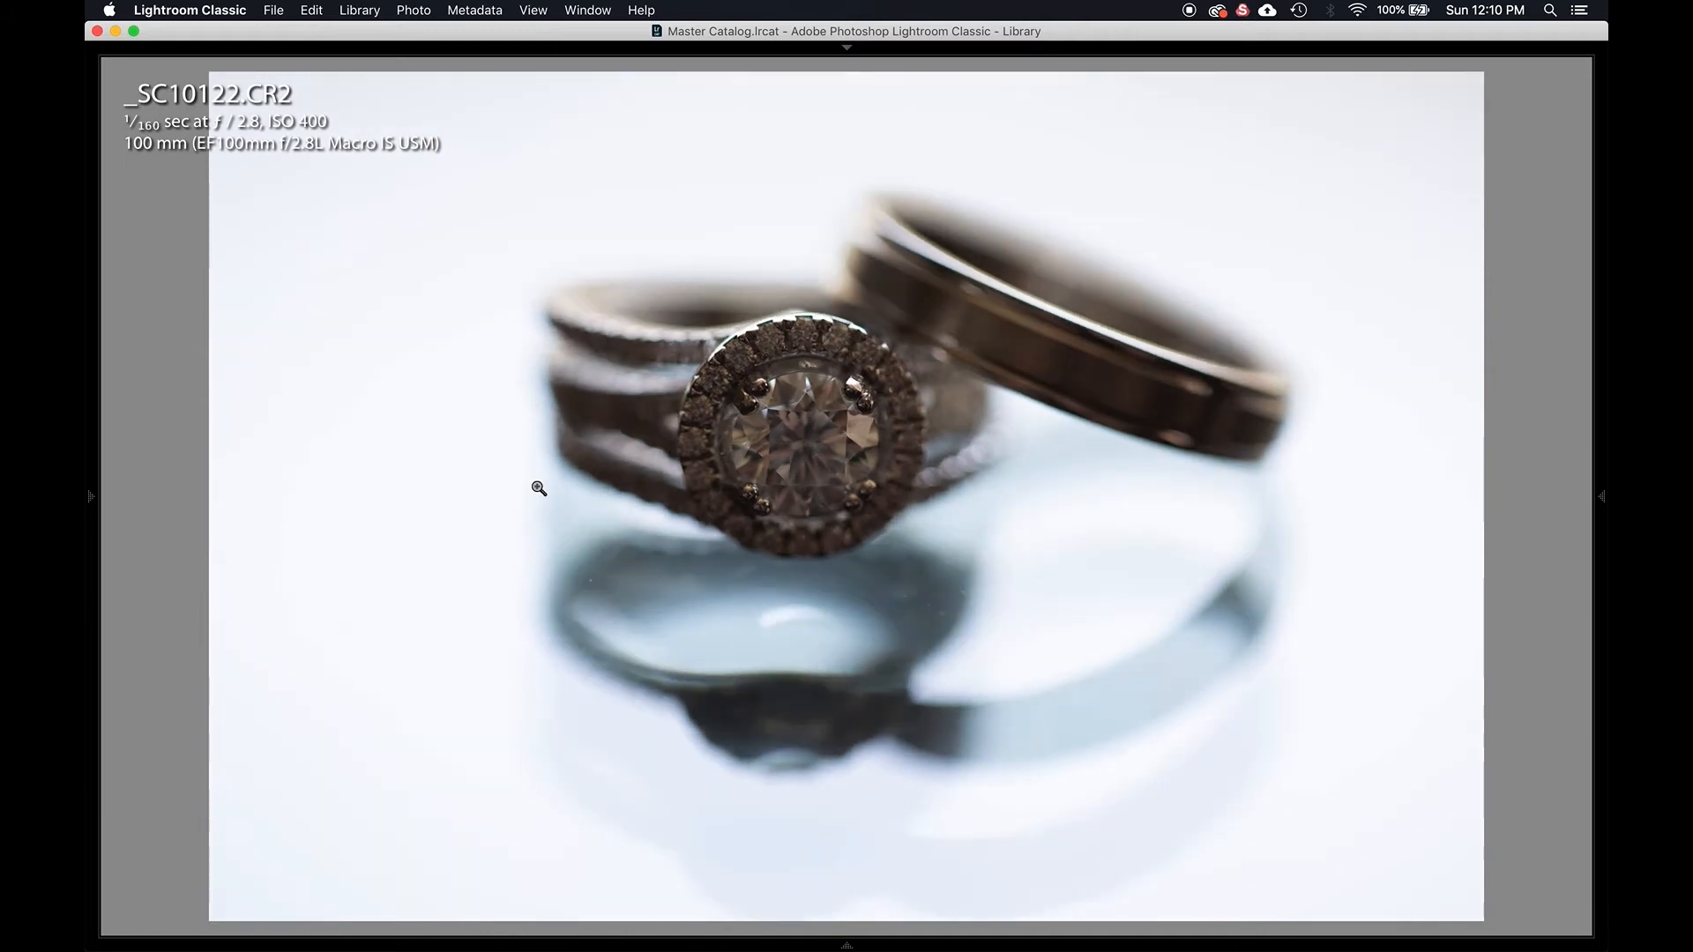
Compare the sharpness of the diamond in the two light-background ring photos up close, and return to the full view.
click(793, 448)
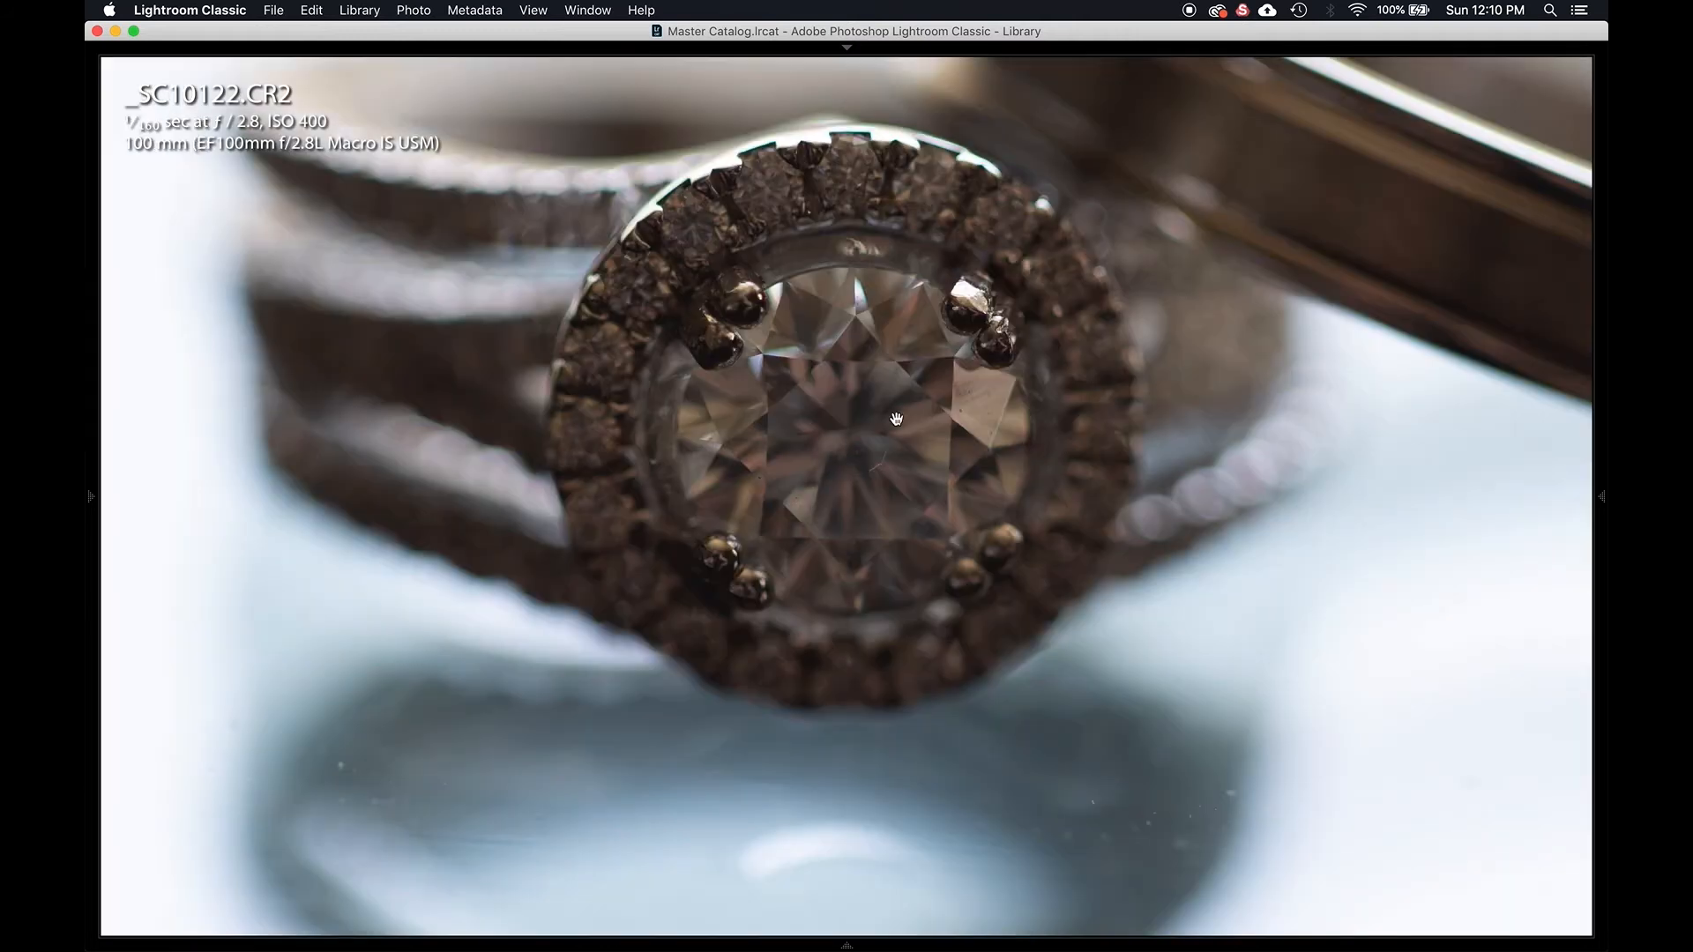
key(Right)
key(Left)
key(Right)
key(Left)
key(z)
Advance to the dark-background ring photos and compare _SC10134.CR2 with _SC10140.CR2 at full view.
key(Left)
key(Right)
key(Right)
key(Right)
key(Right)
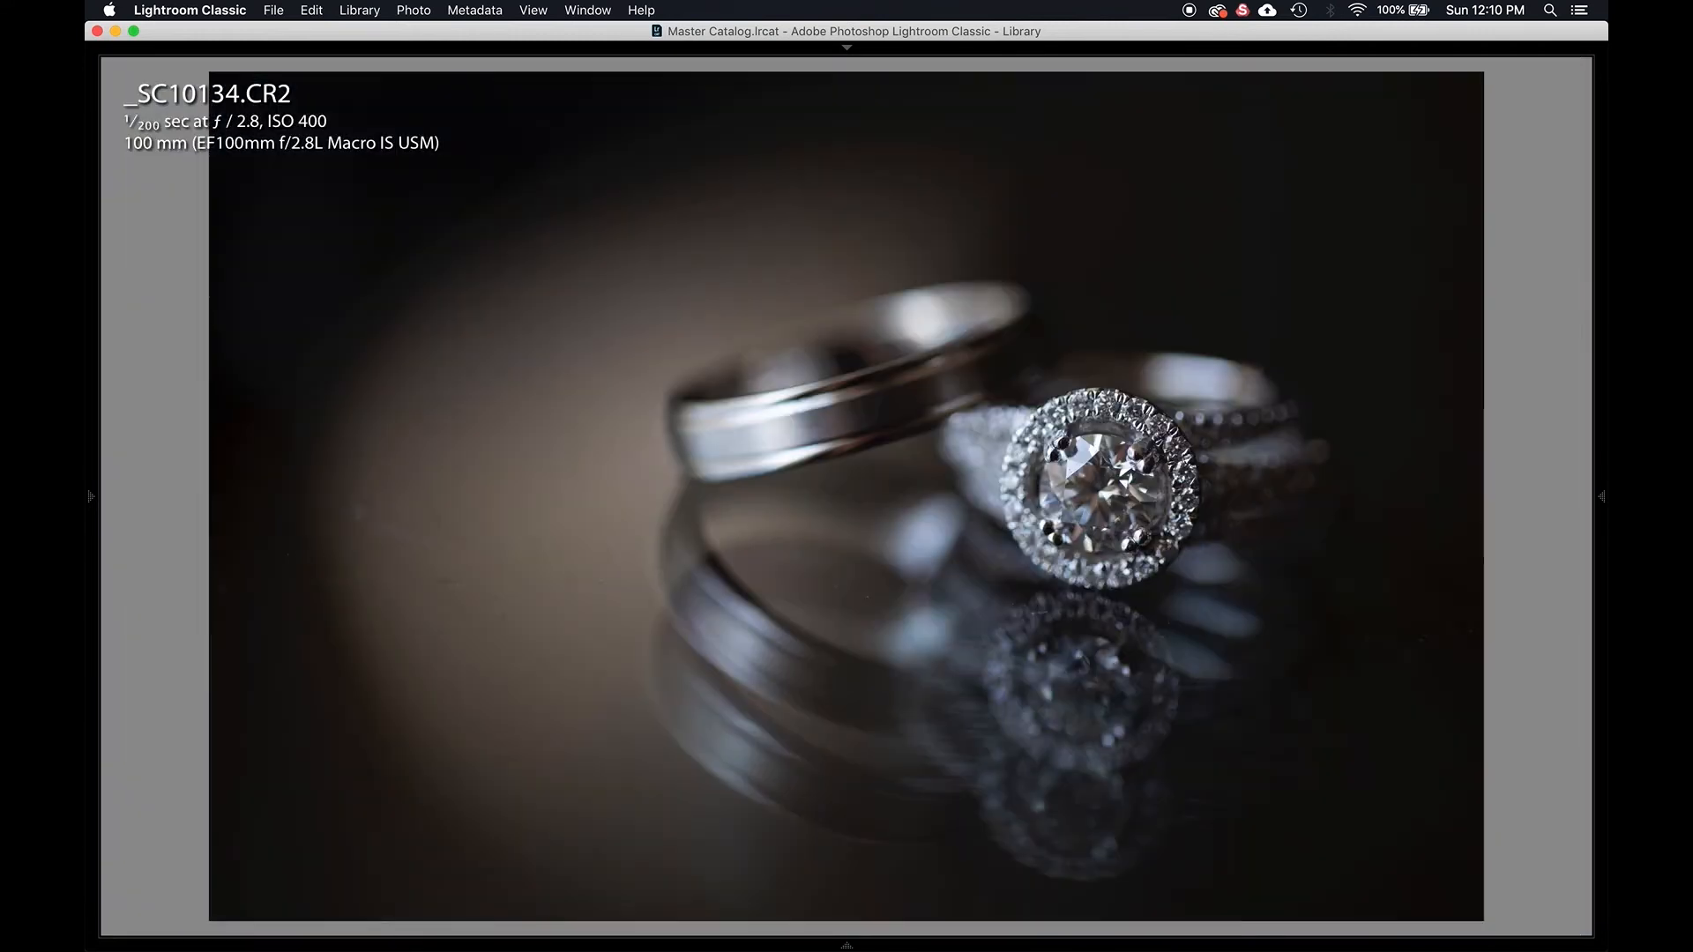
key(Left)
key(Right)
key(Right)
key(Left)
key(Right)
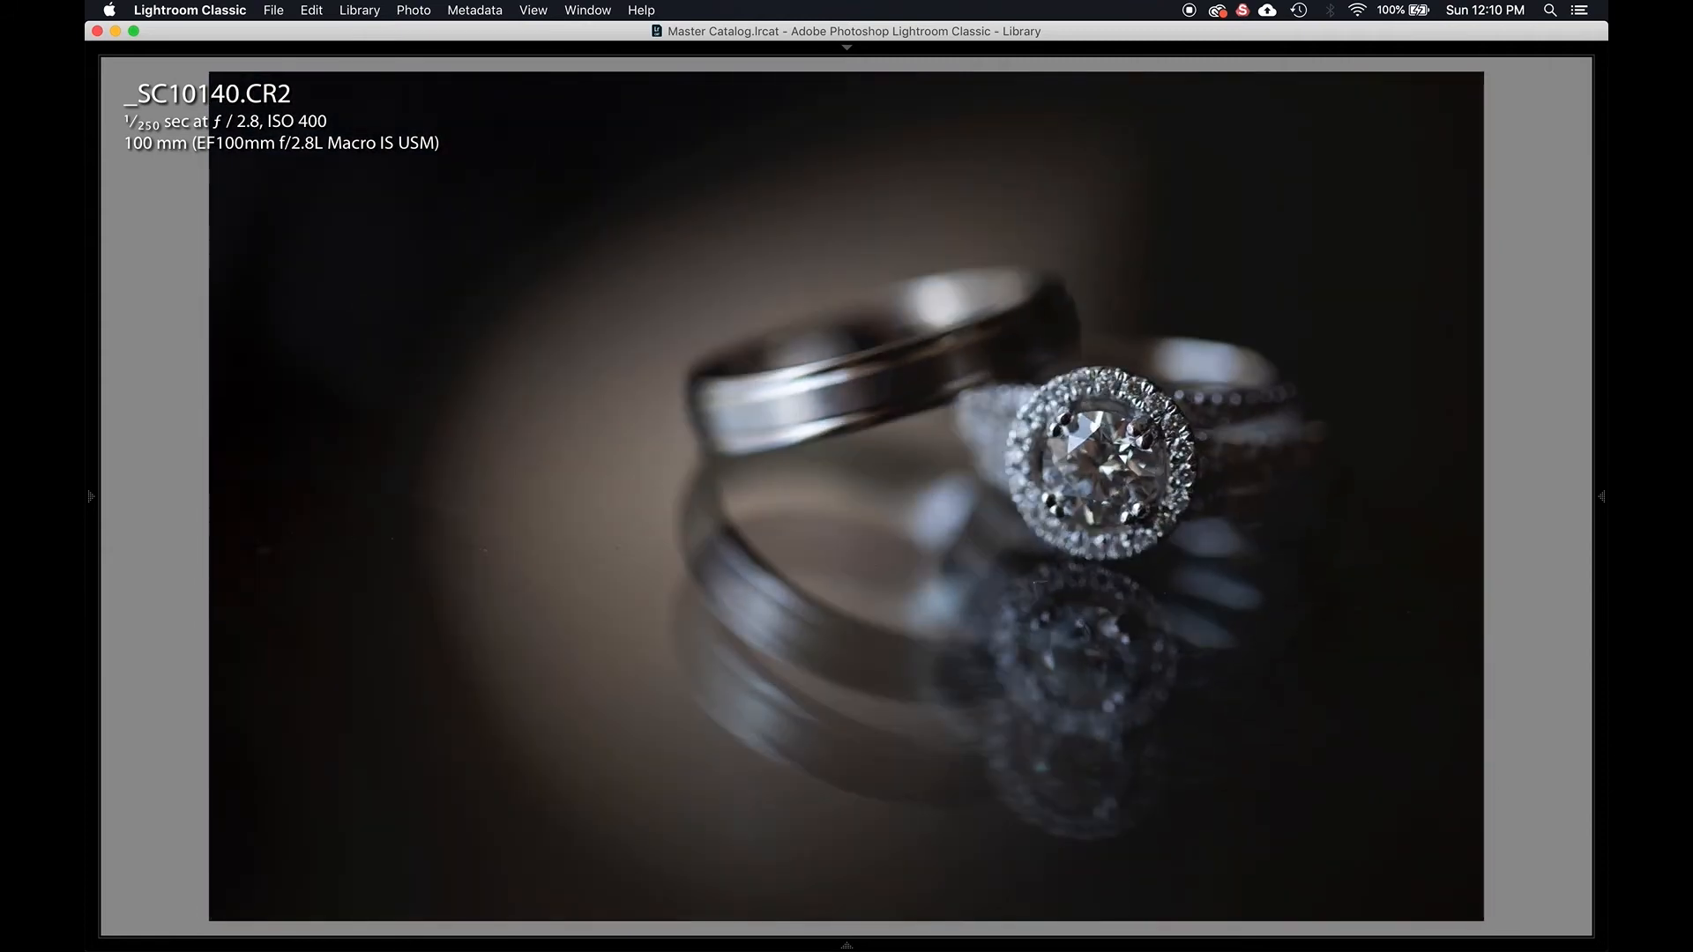
Zoom in on the diamond in _SC10140.CR2 and compare its detail with the adjacent photos.
click(1175, 573)
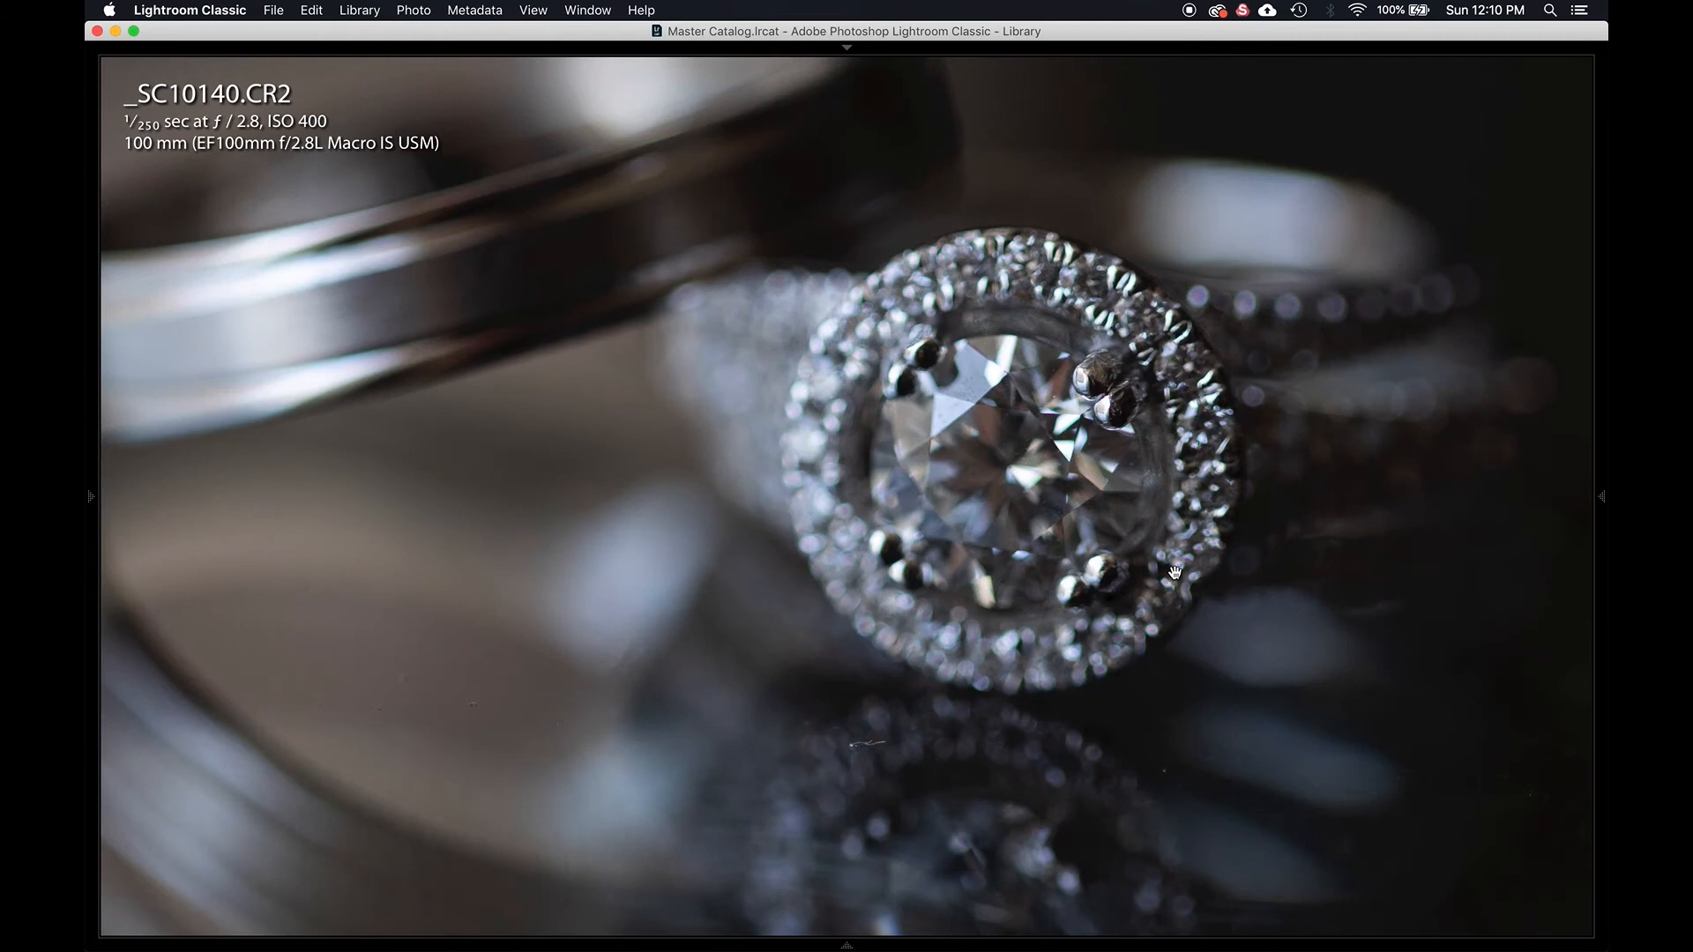
key(Right)
key(Left)
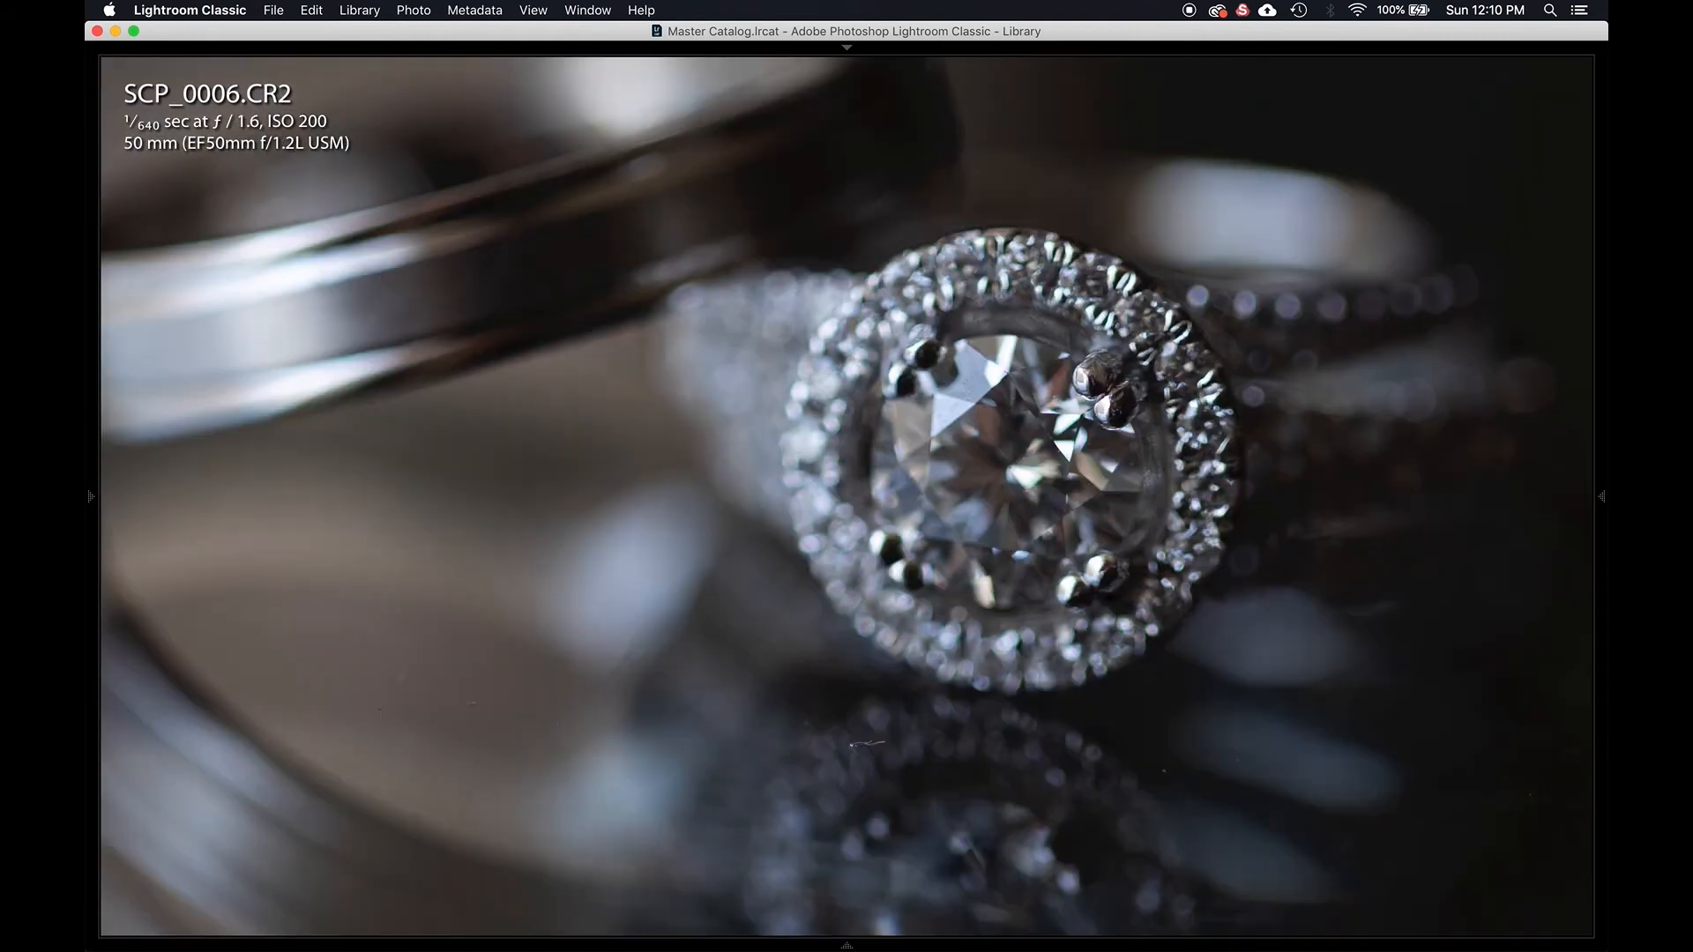
key(Left)
key(Right)
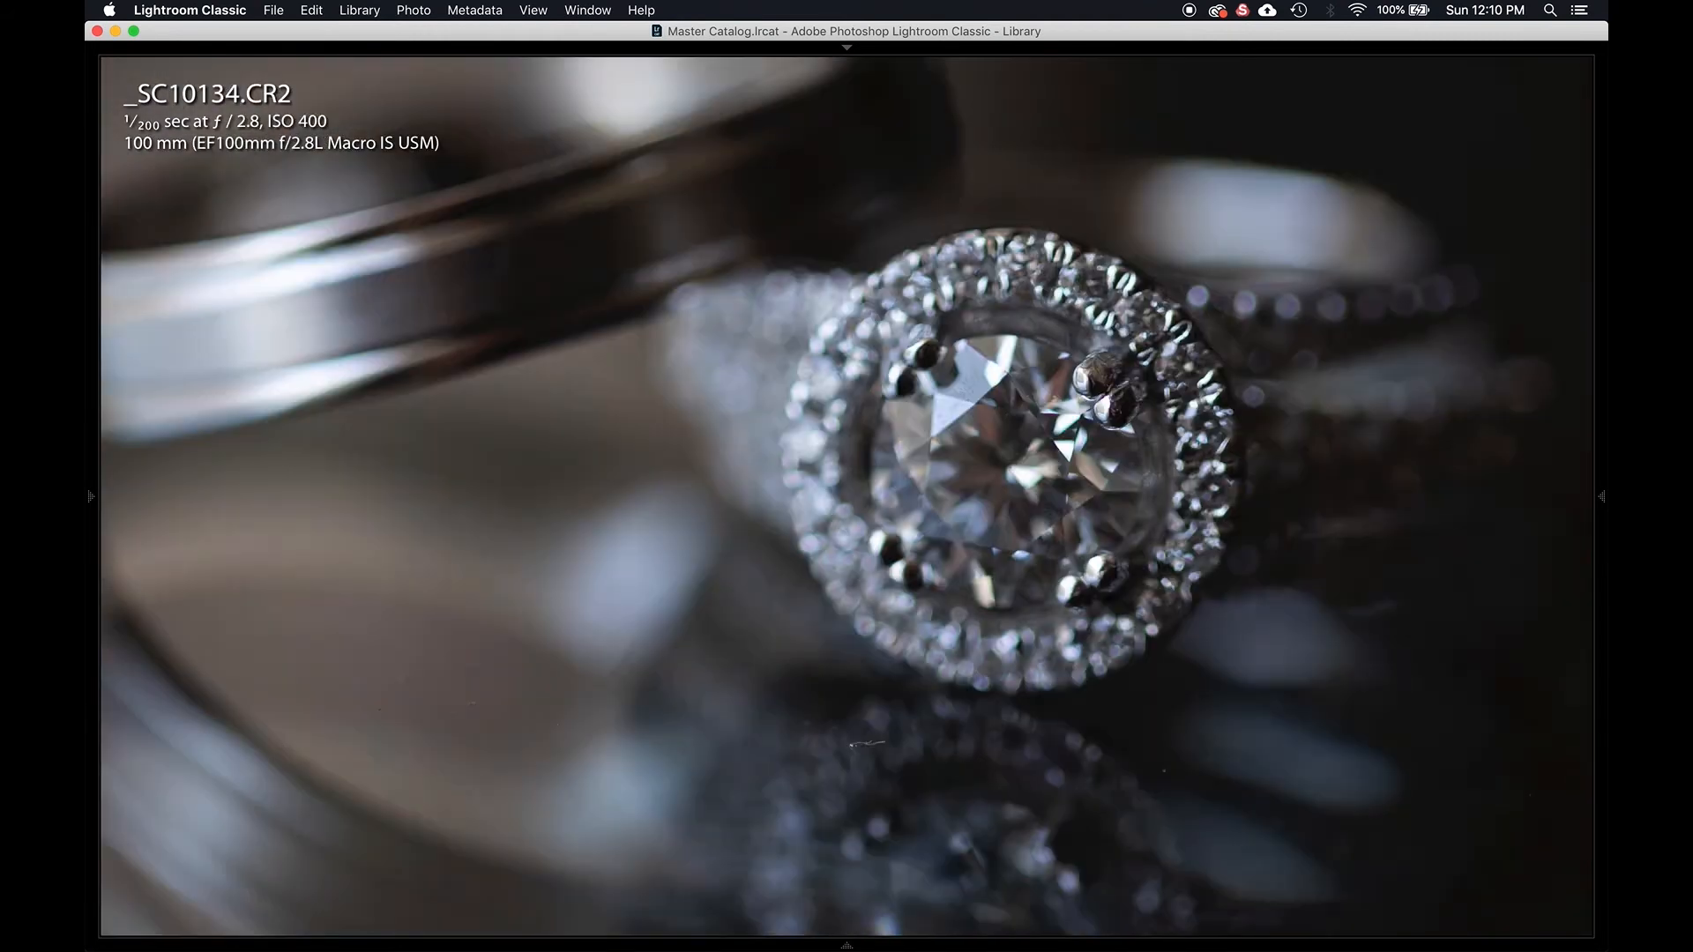
Rate _SC10134.CR2 five stars and _SC10132.CR2 three stars, and return to the grid.
key(Left)
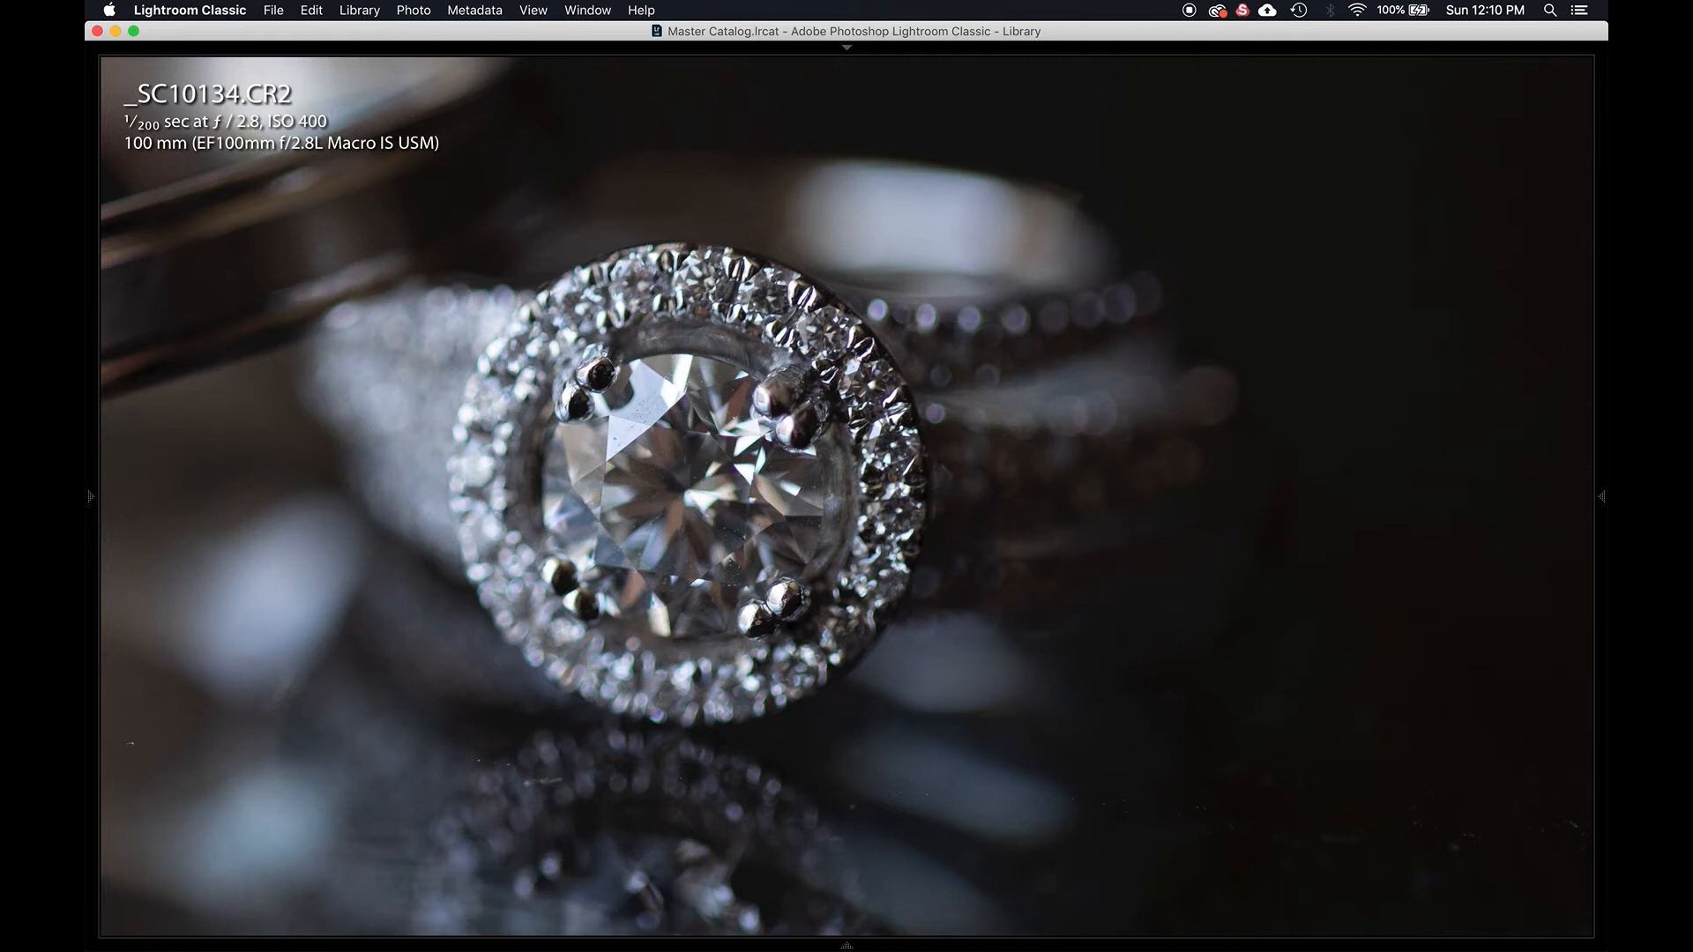
key(5)
key(Left)
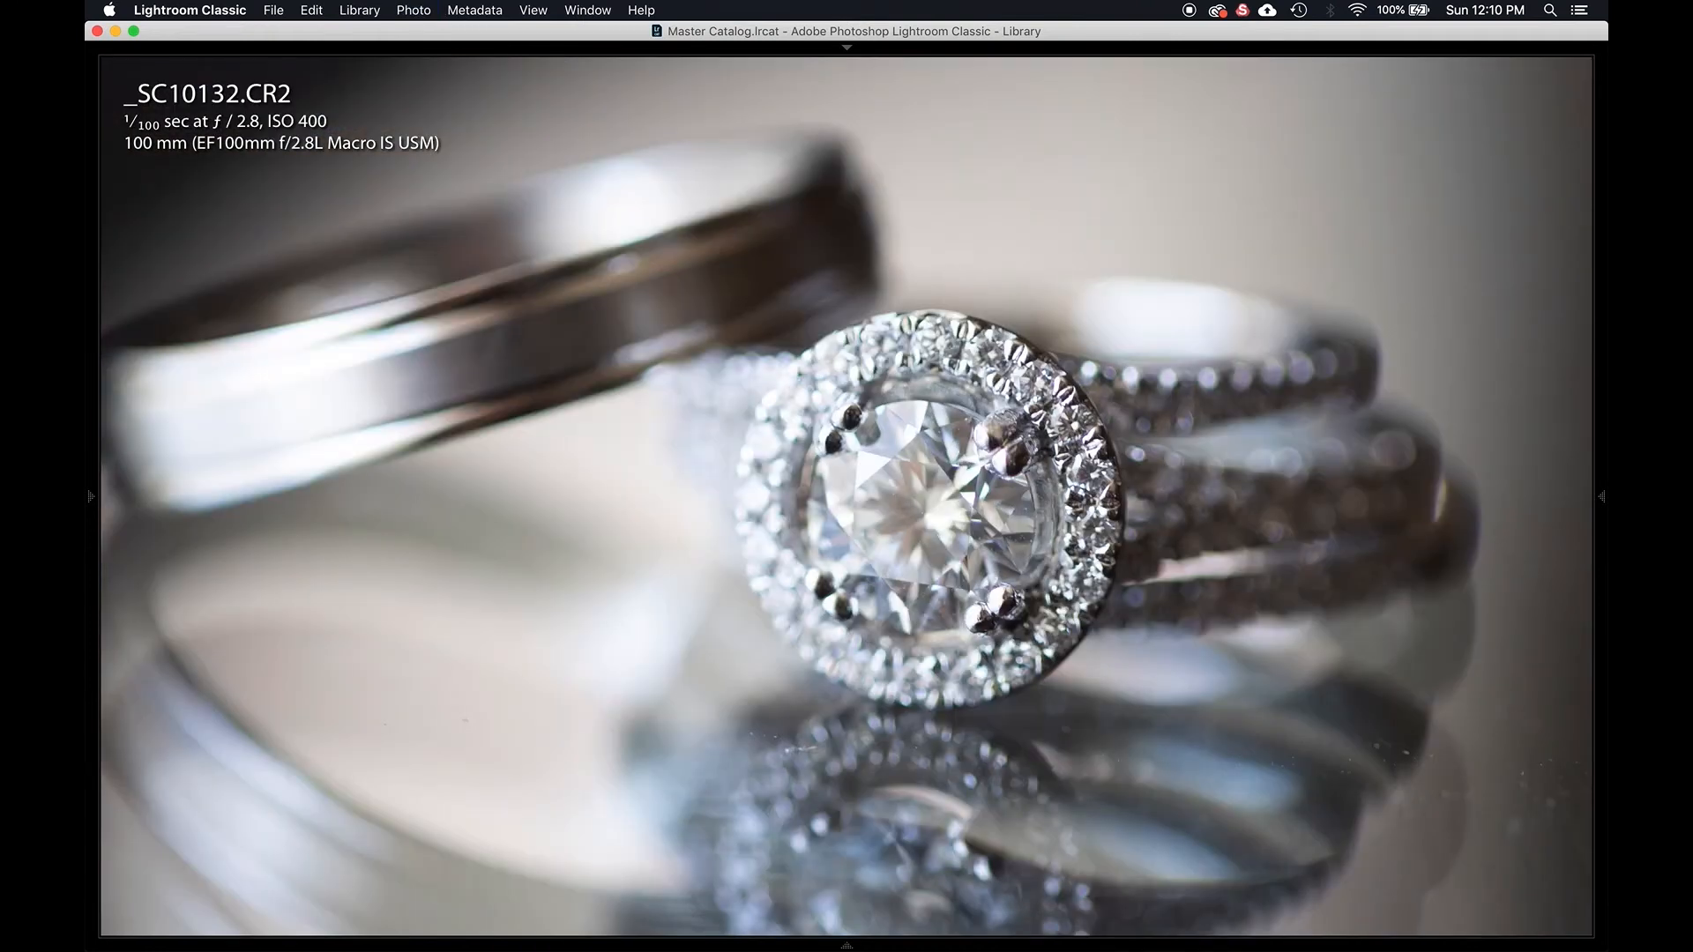
key(3)
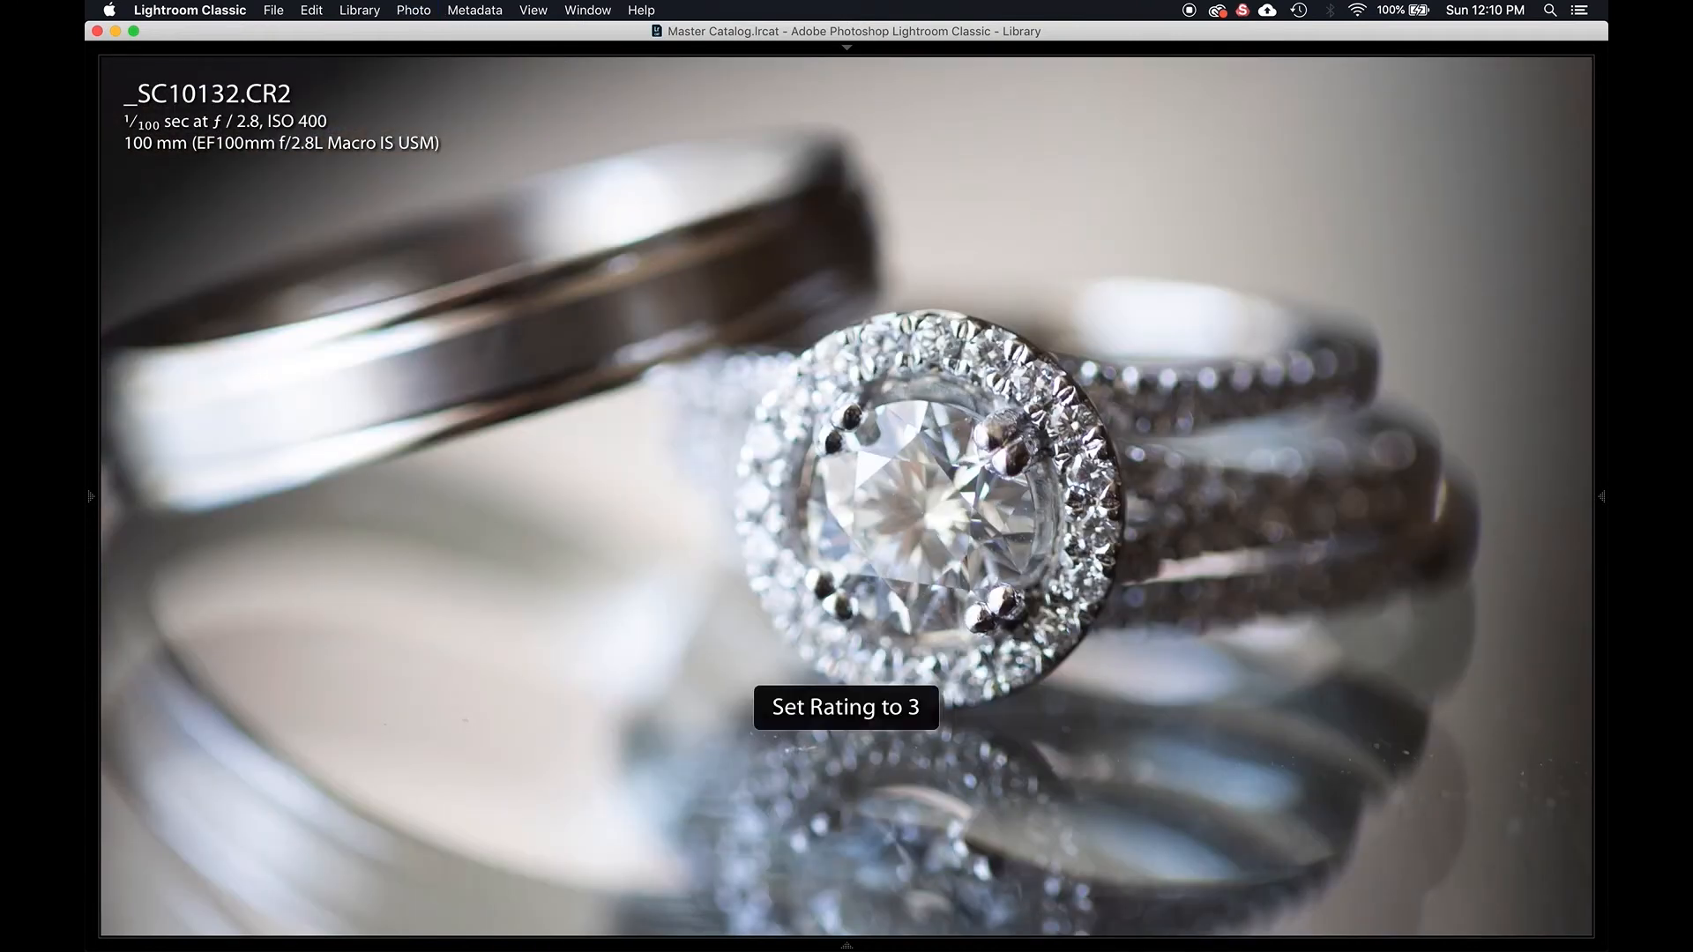
key(g)
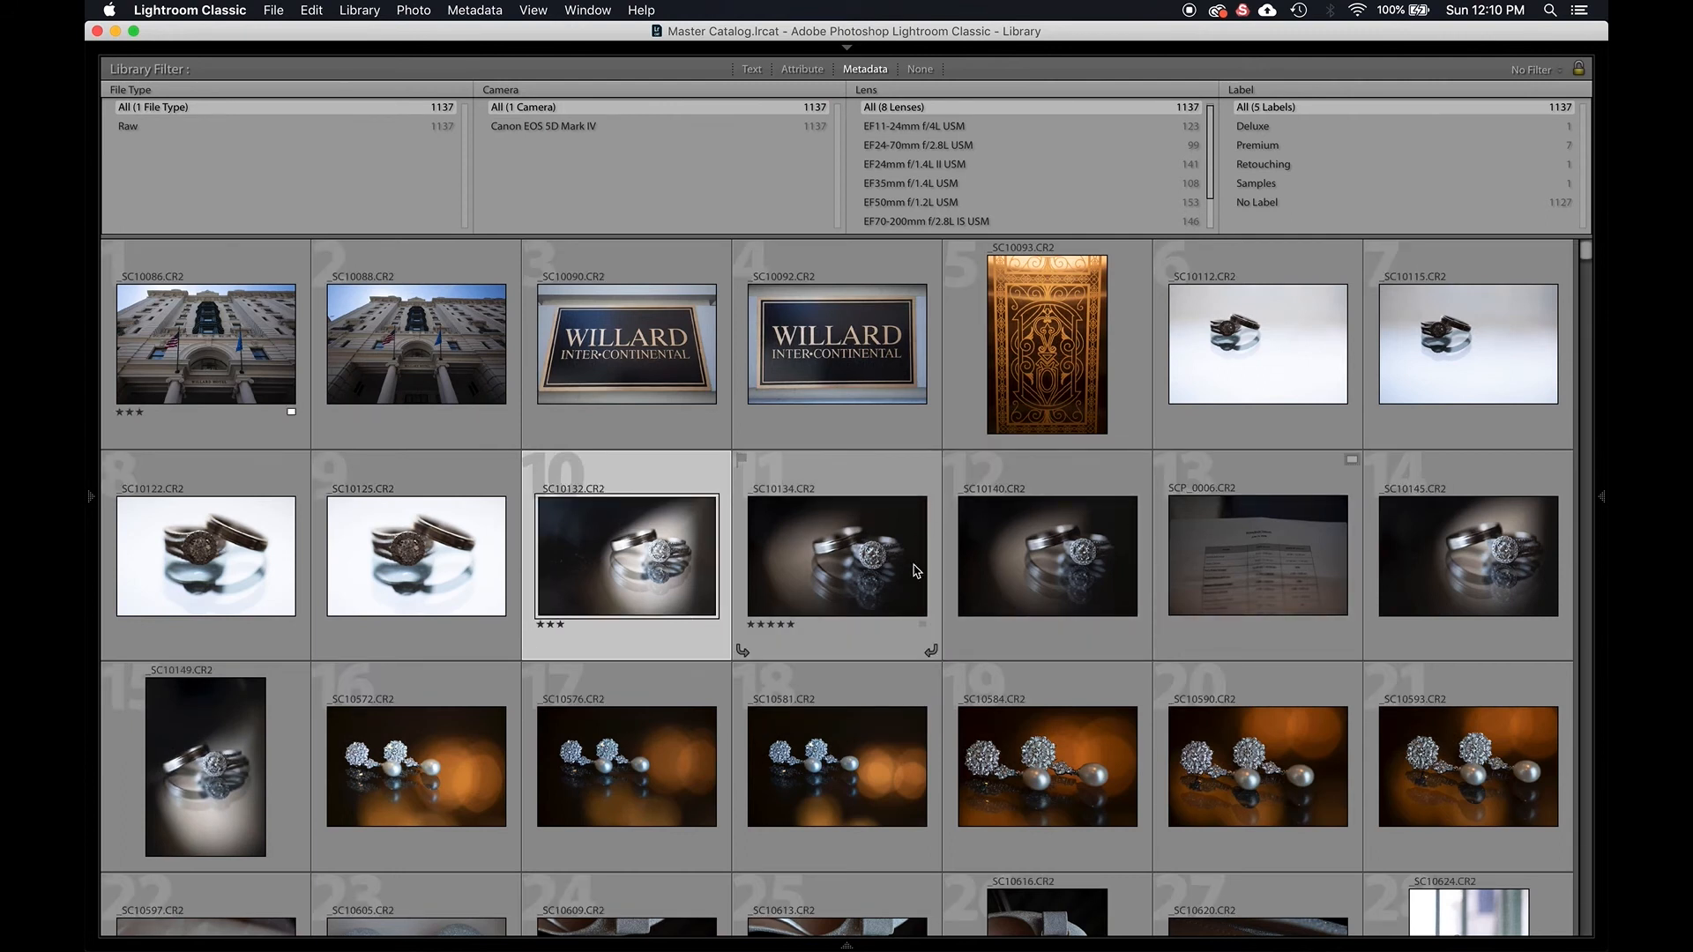
Convert the dark-background ring photo _SC10134.CR2 to black and white, and apply a five-star rating from the grid.
click(817, 562)
key(Return)
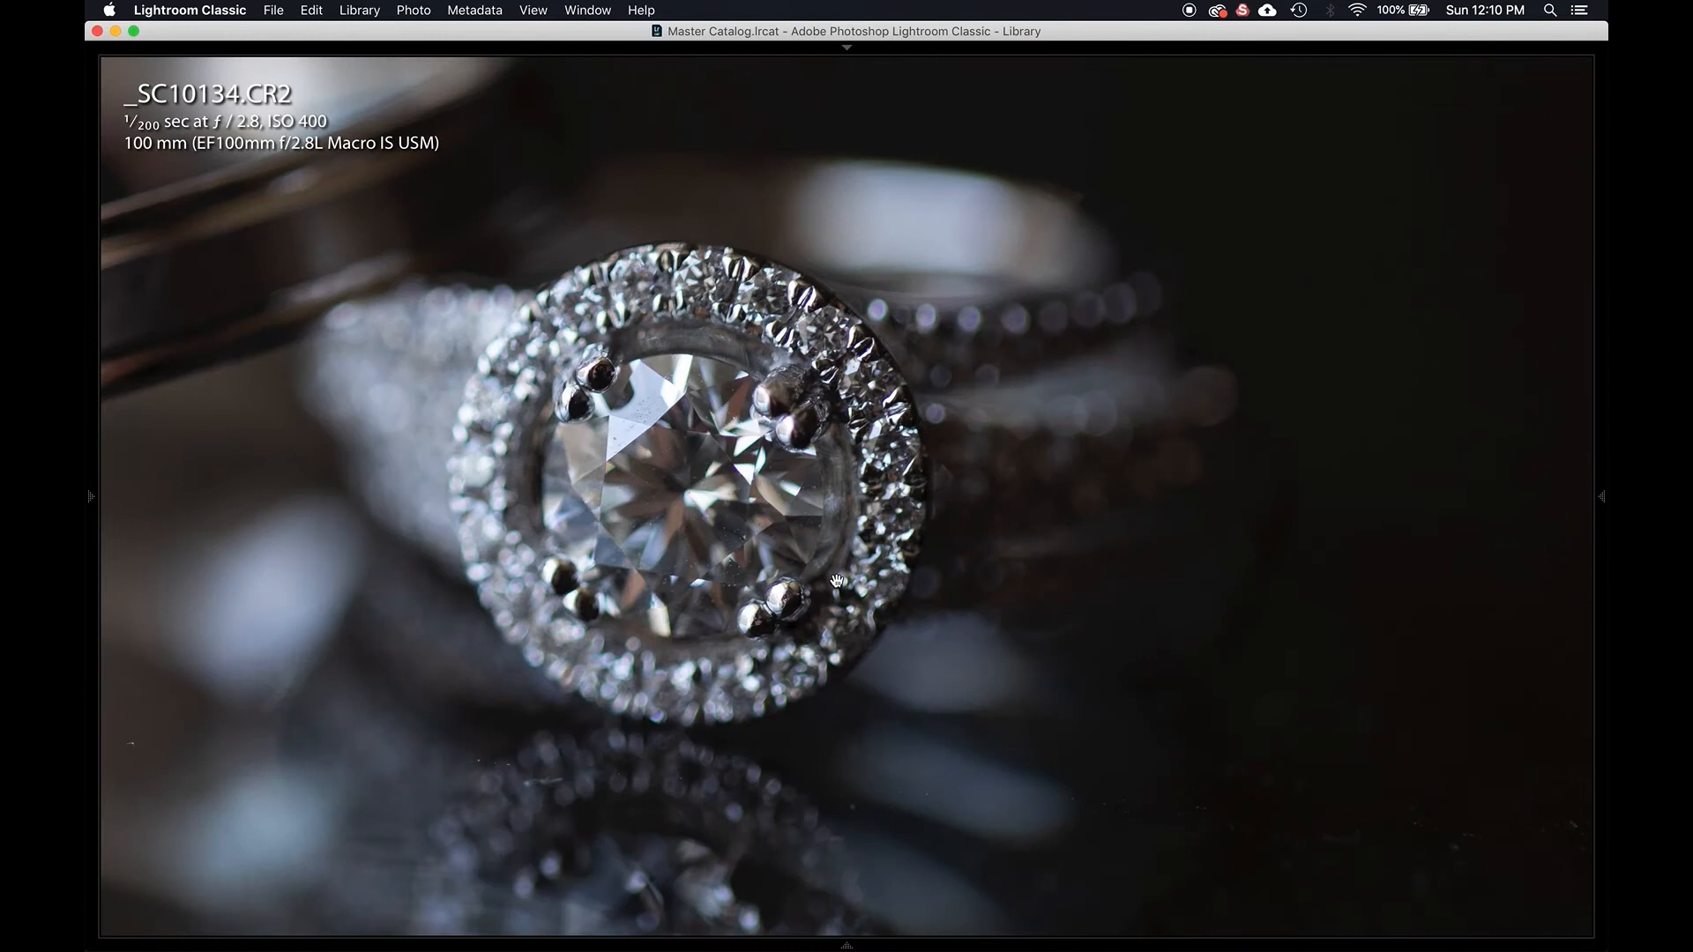
click(837, 580)
key(v)
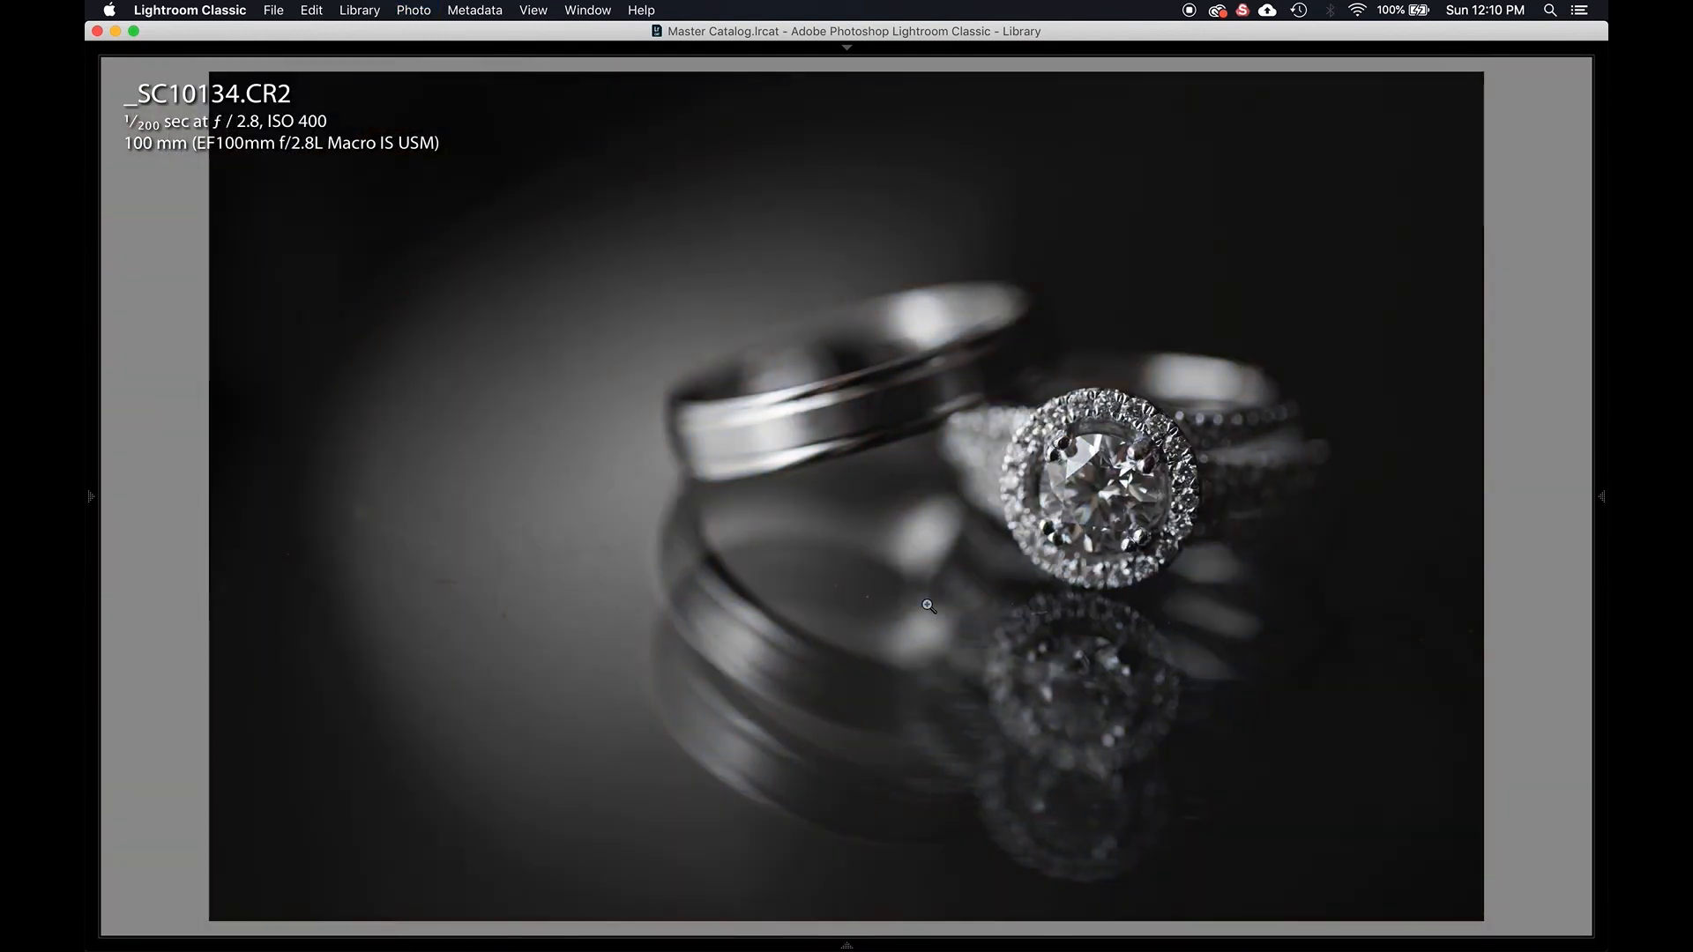
key(g)
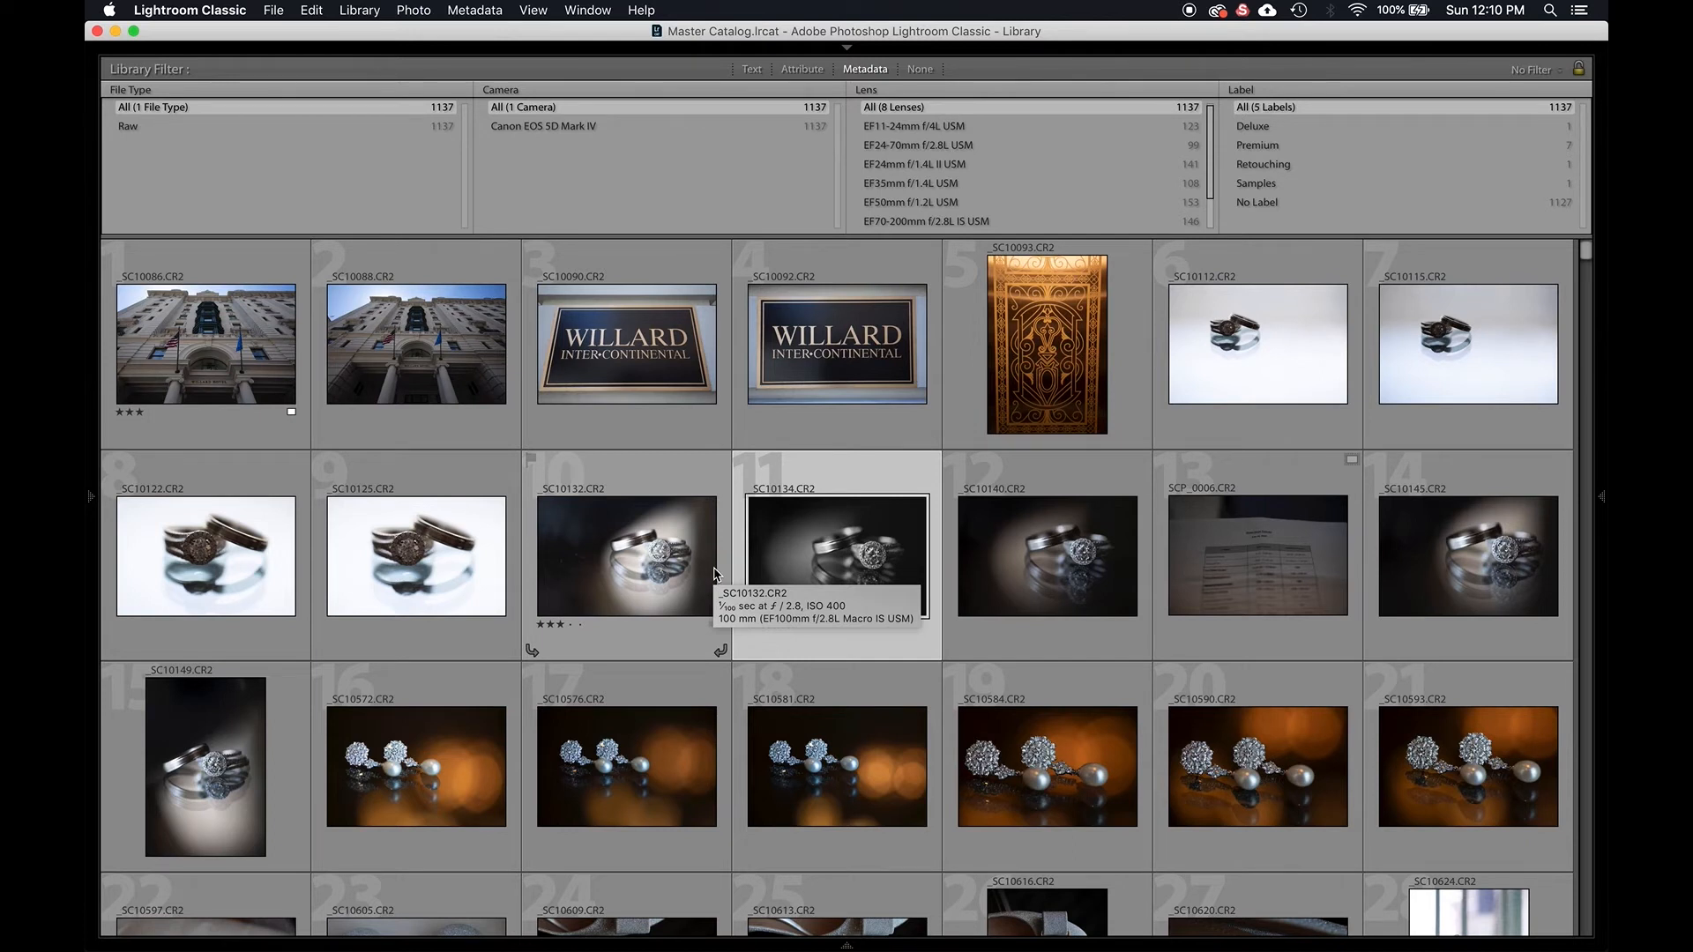
key(5)
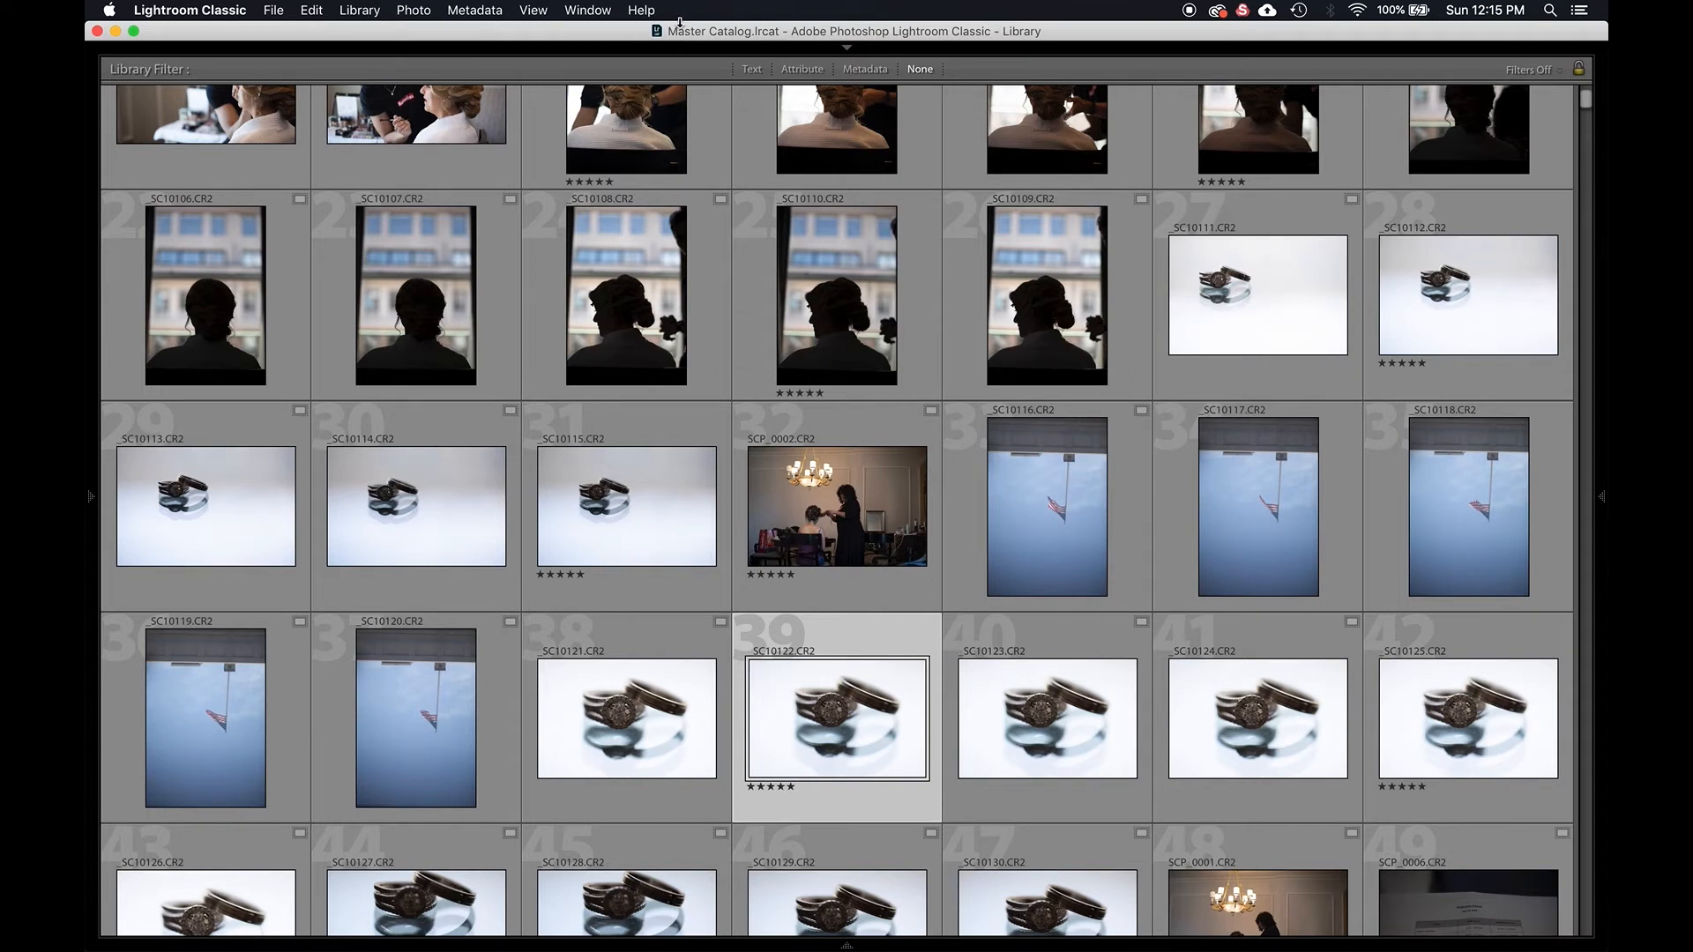
Open _SC10122.CR2 in Loupe view, hide all panels and preview the photo full screen.
double_click(809, 739)
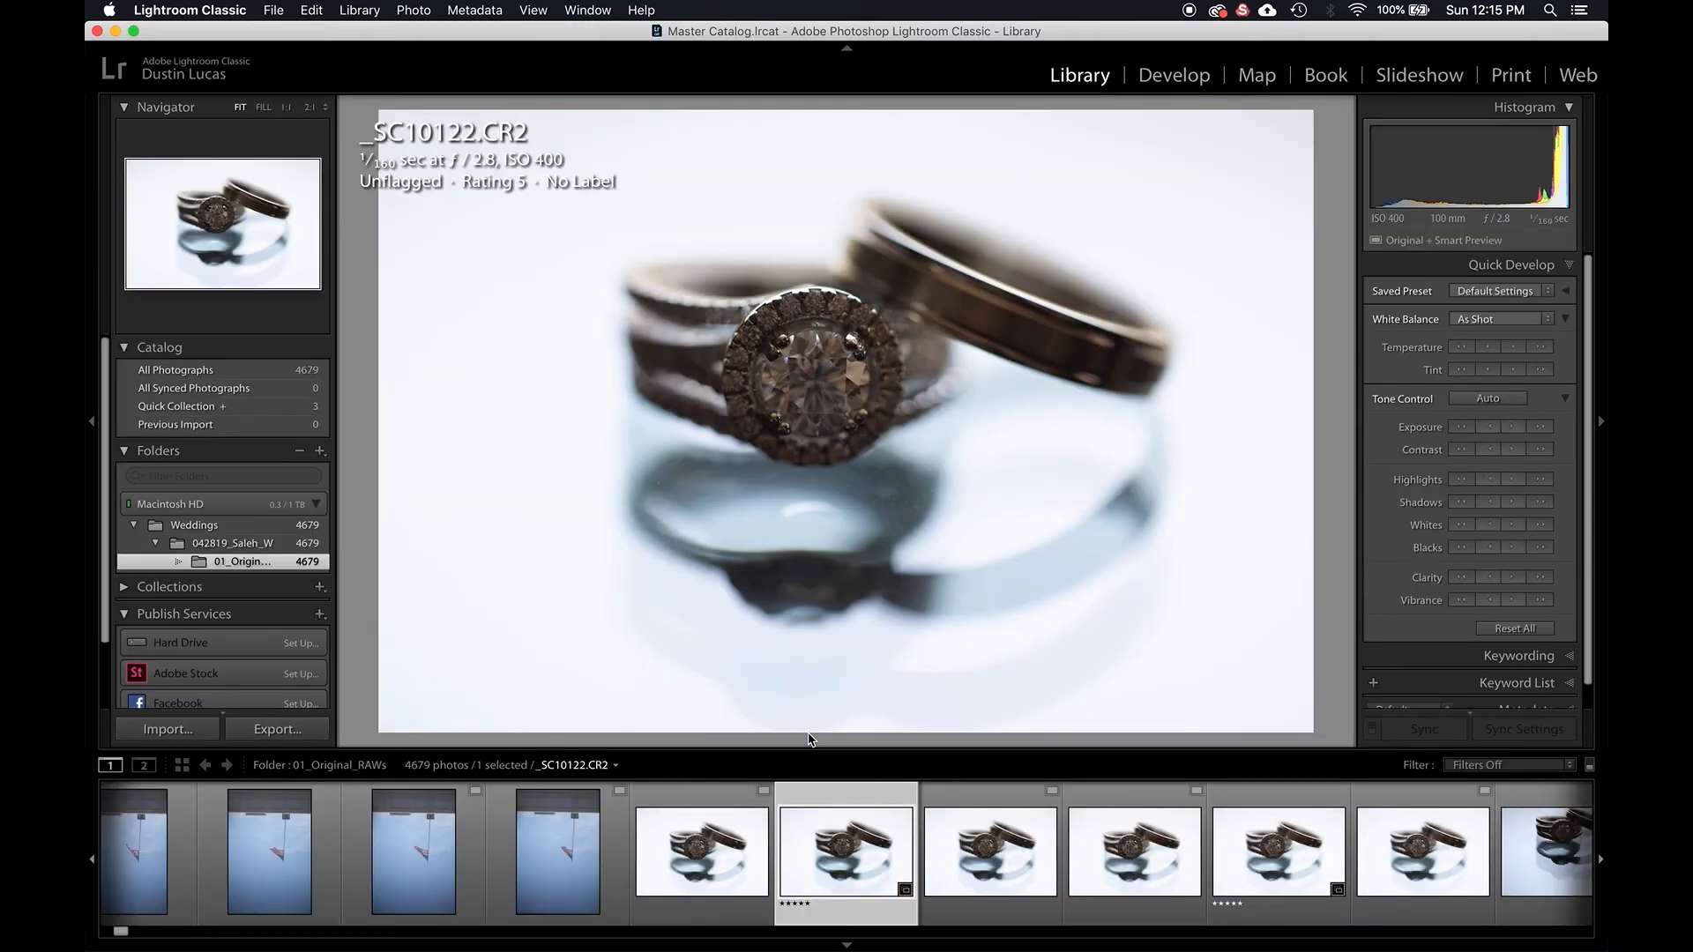
key(shift+Tab)
key(f)
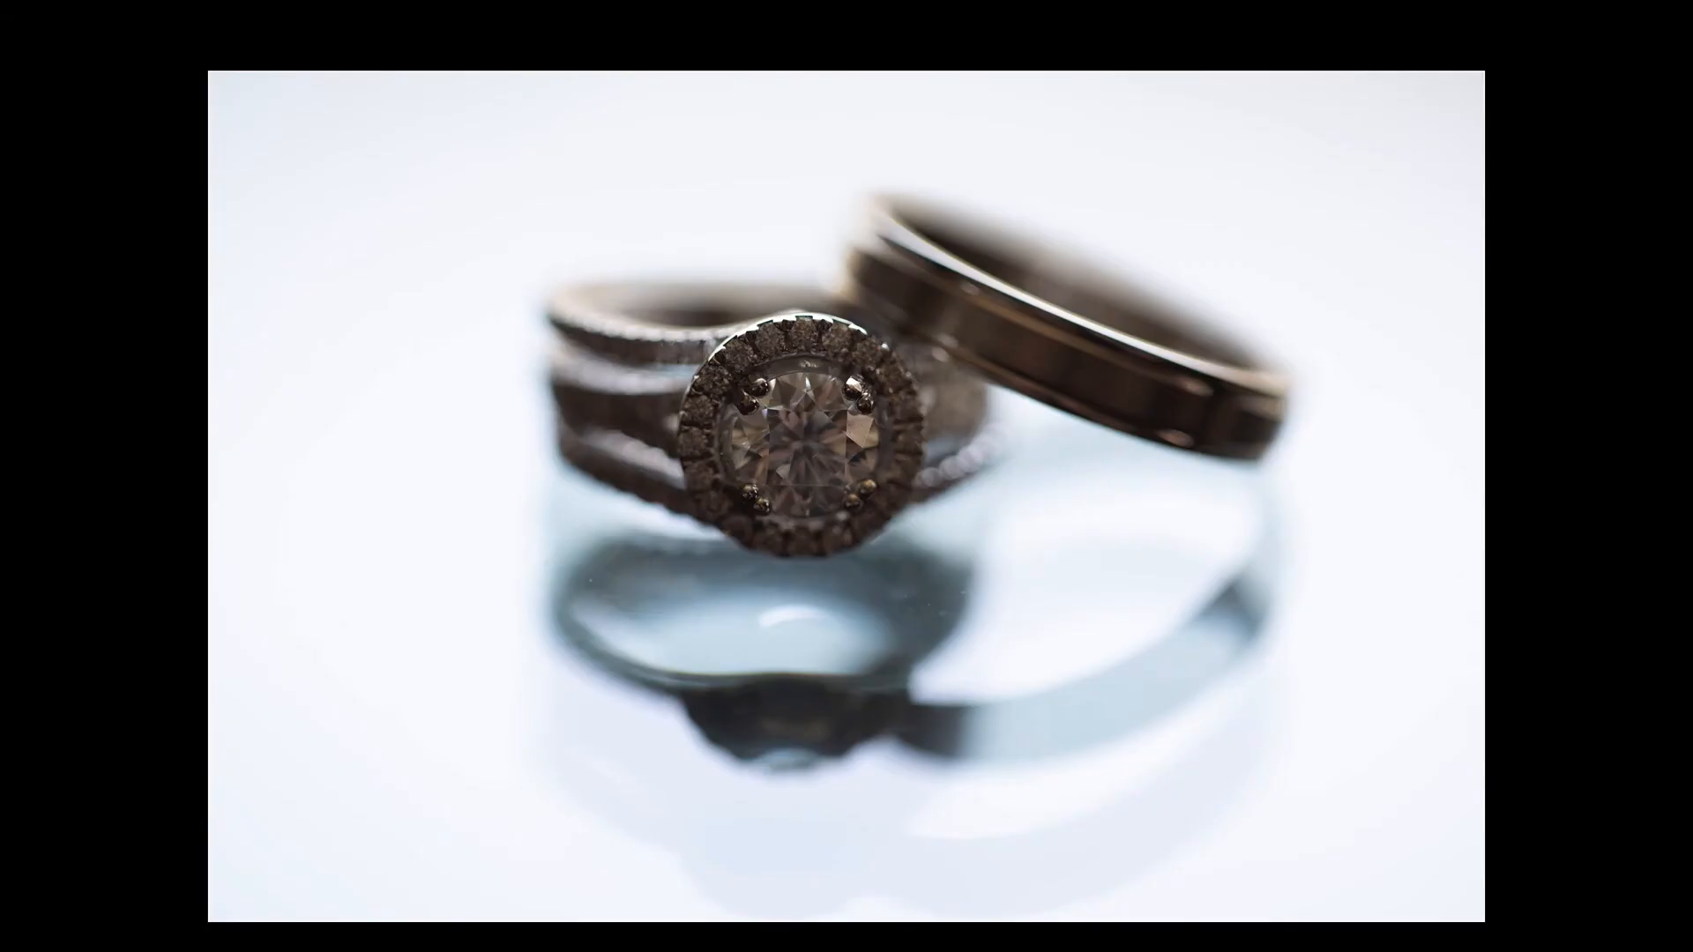
key(f)
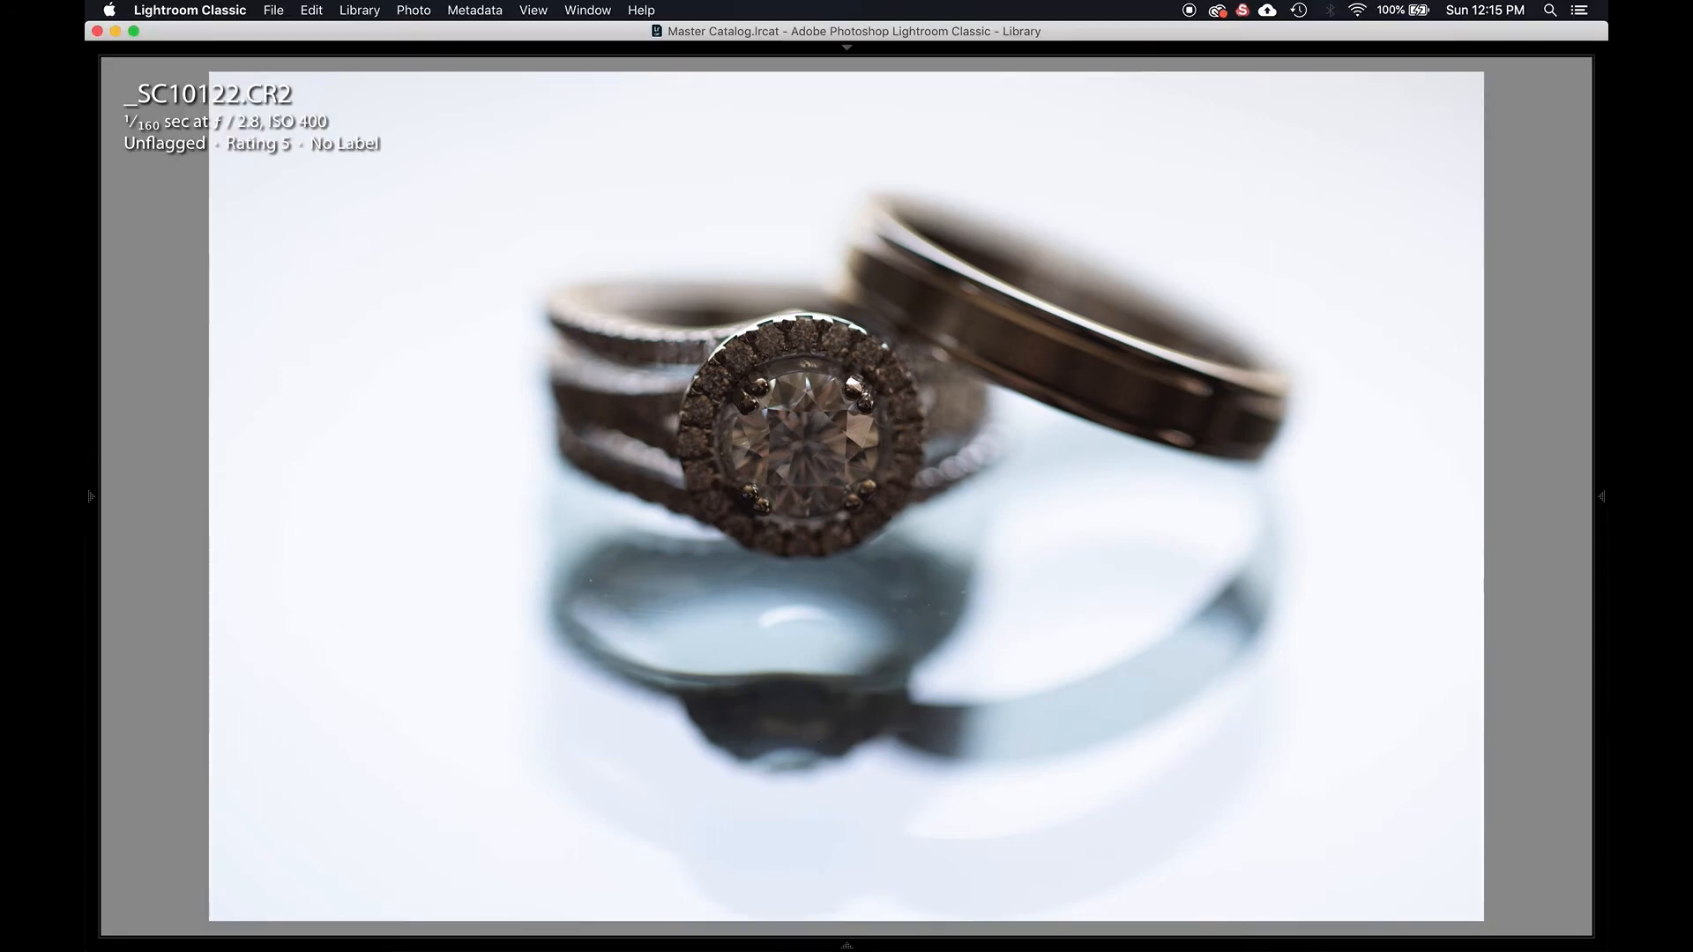
Compare the light-background ring photos from _SC10122.CR2 to _SC10125.CR2 at full view.
key(Right)
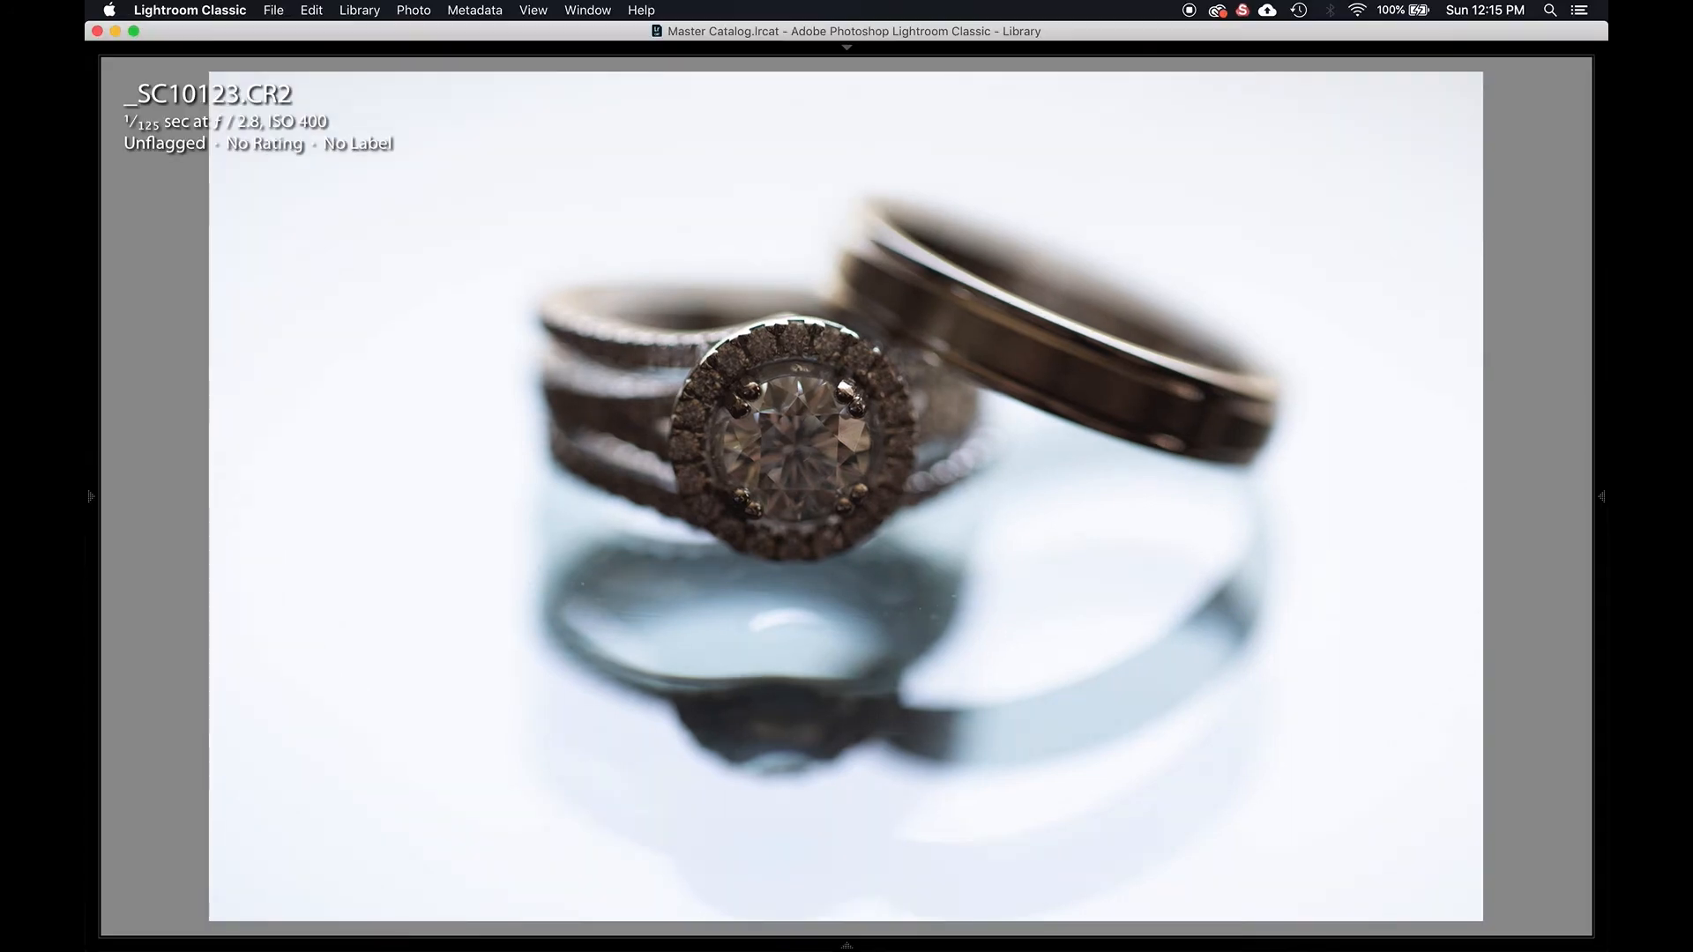
key(Left)
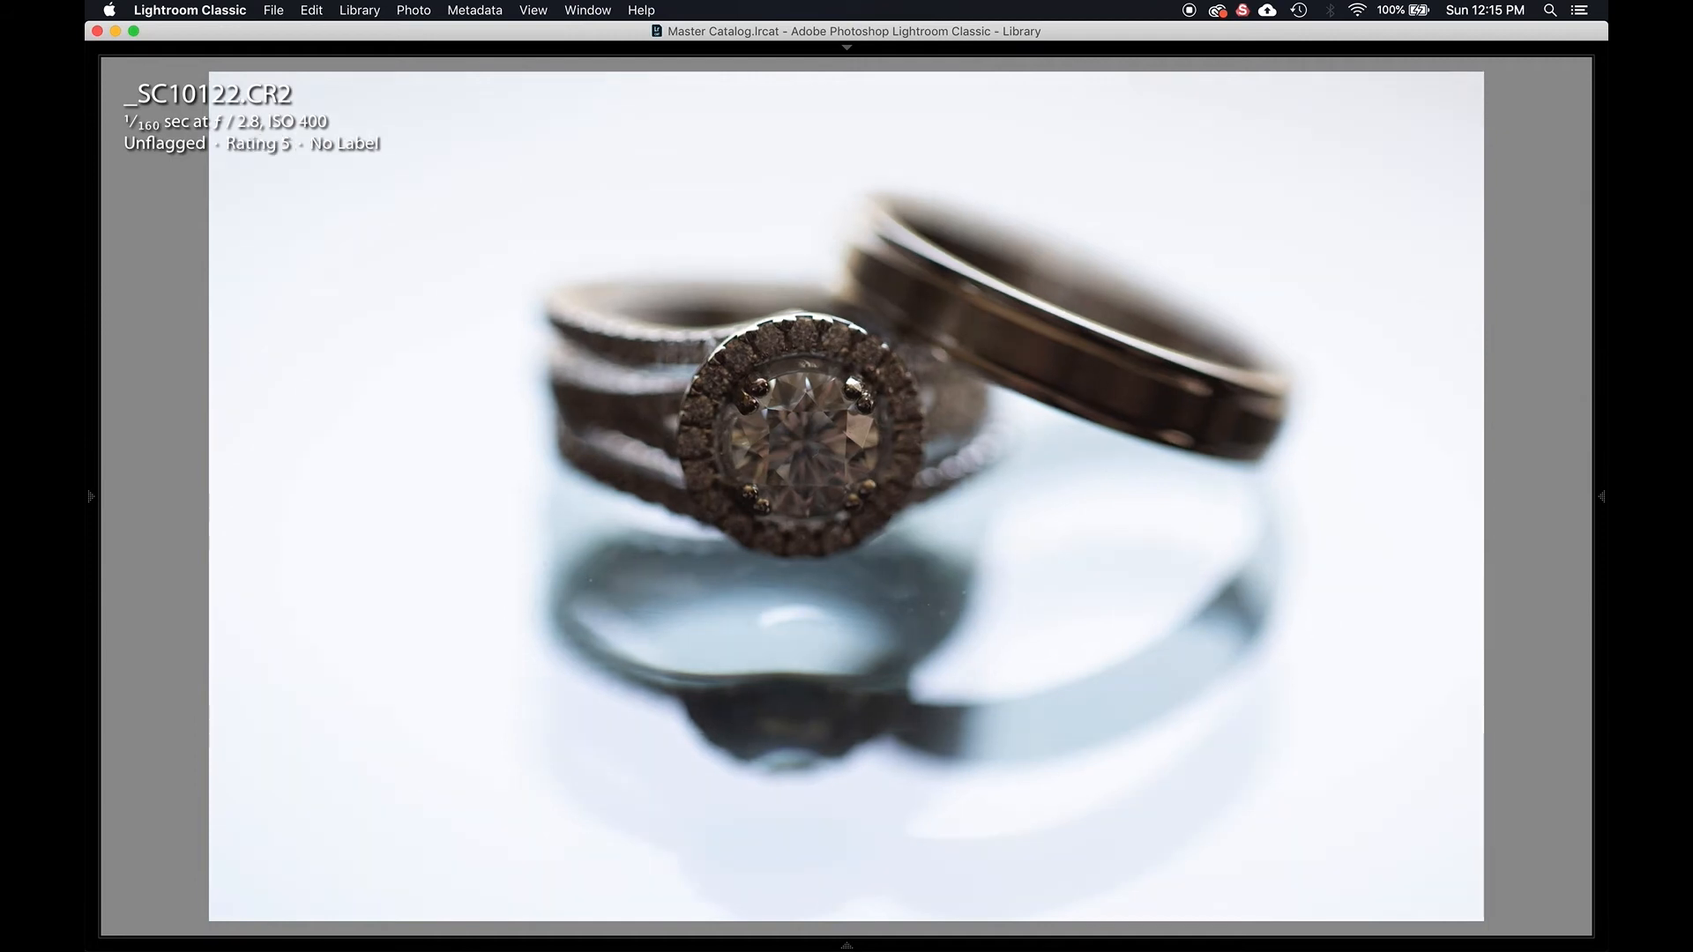
key(Right)
key(Right)
key(Left)
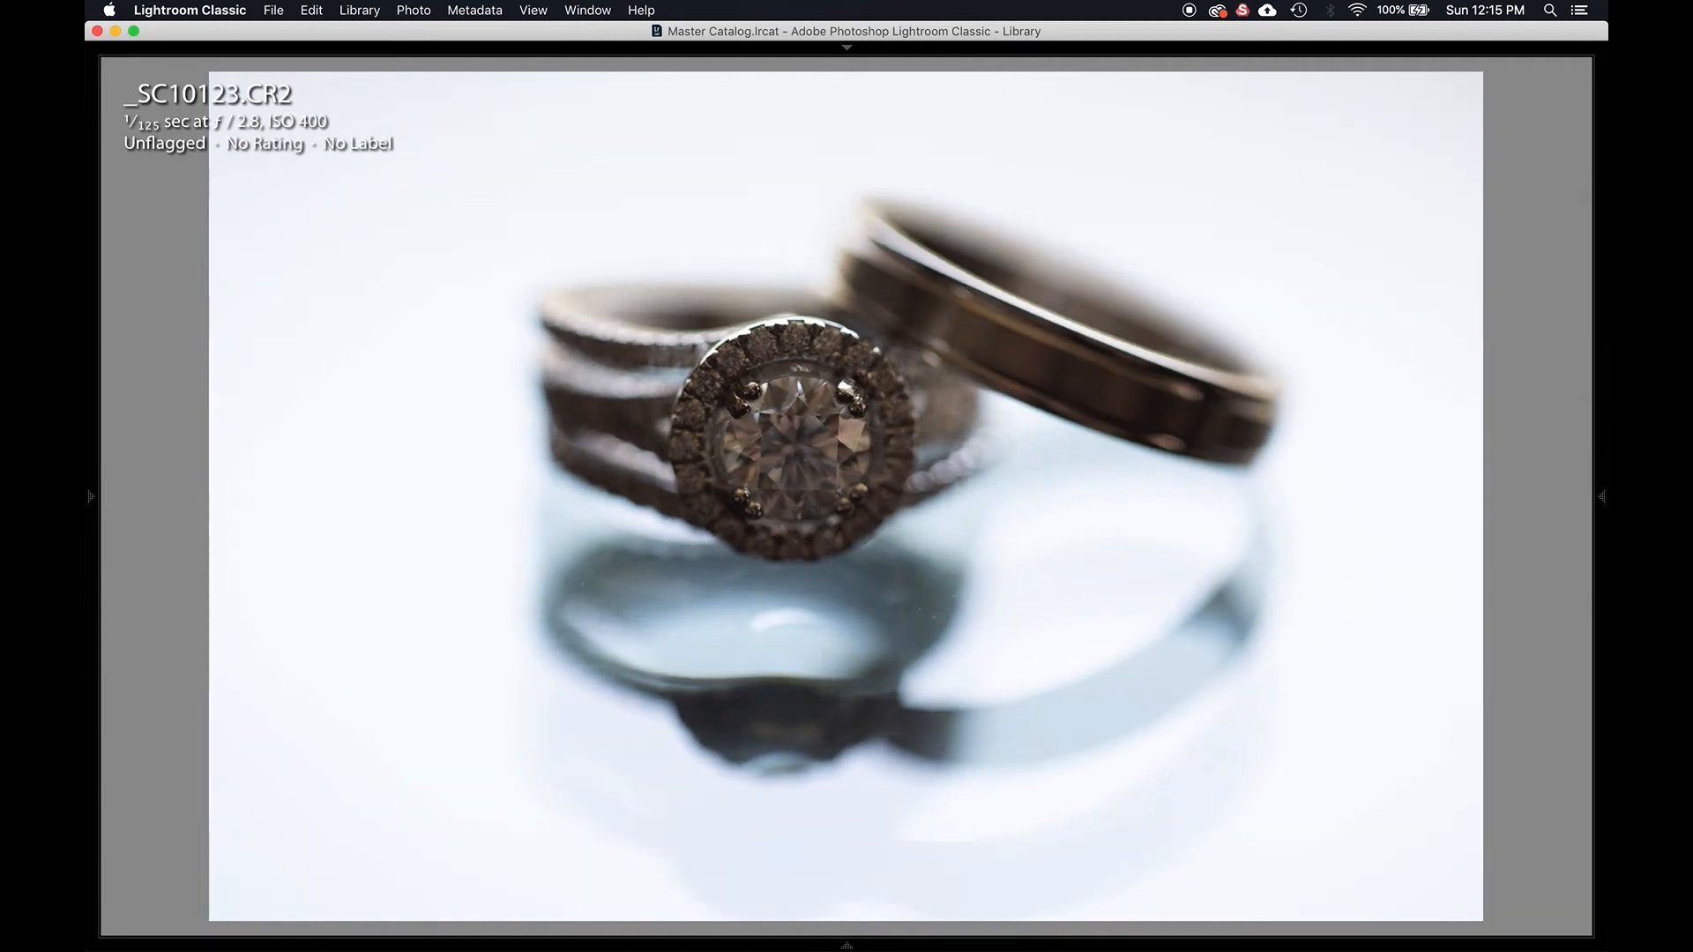
key(Right)
key(Right)
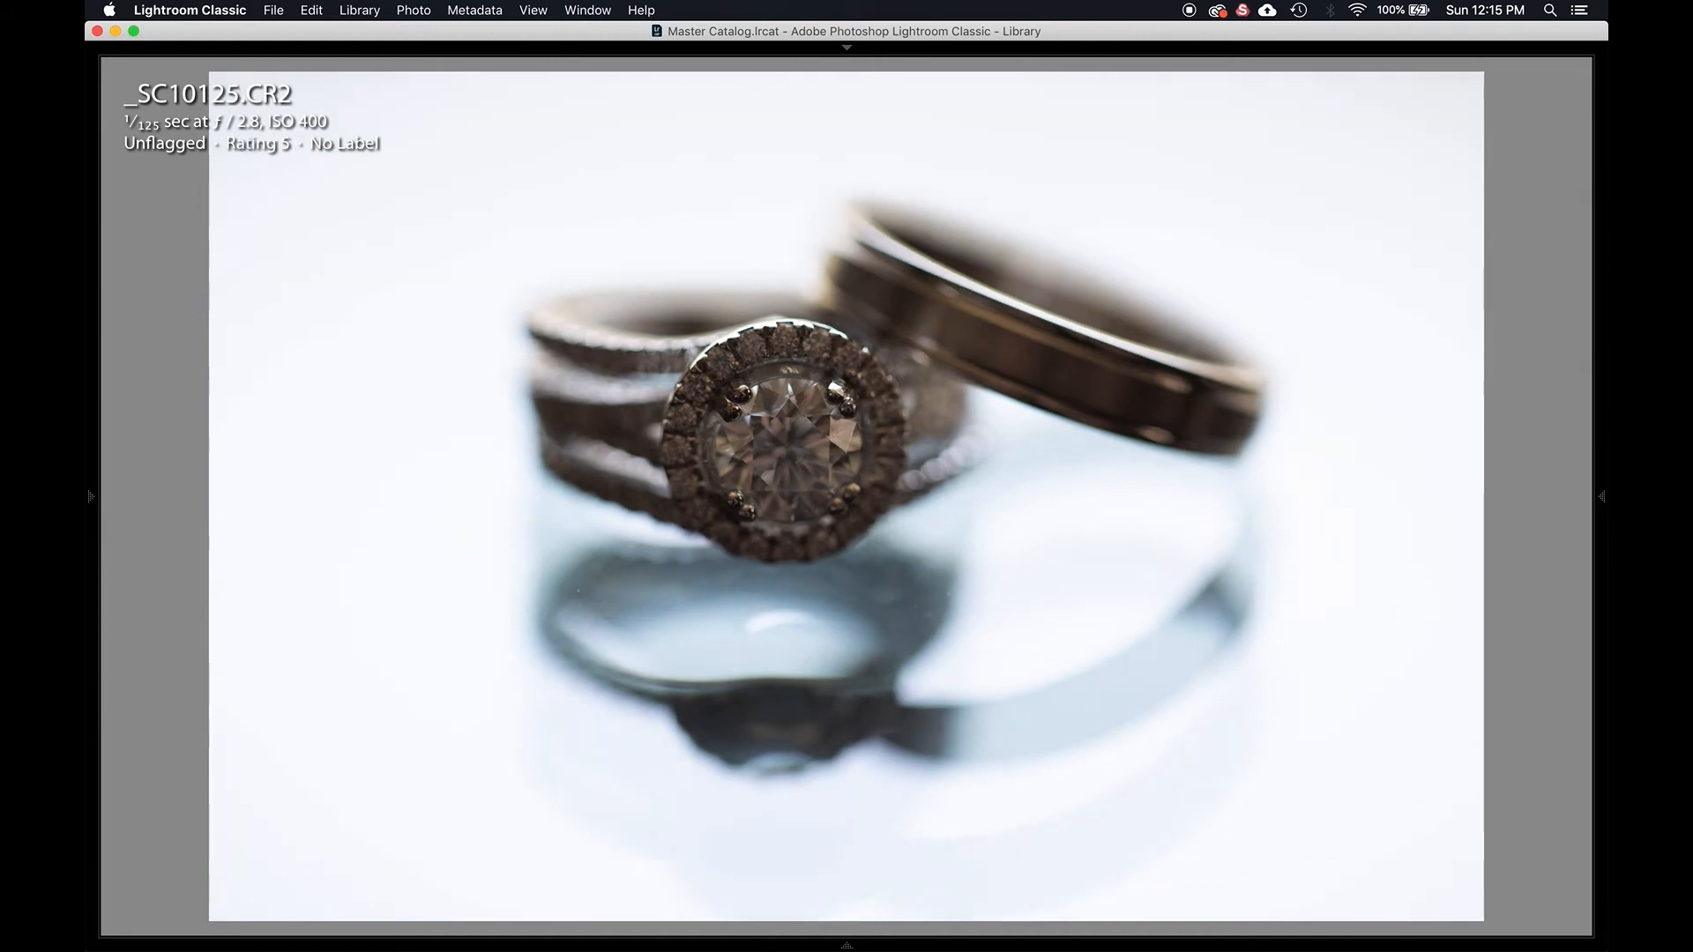
Compare _SC10125.CR2 with its neighbouring photo, and examine the sharpness of its diamond up close.
key(Right)
key(Left)
key(Right)
click(775, 353)
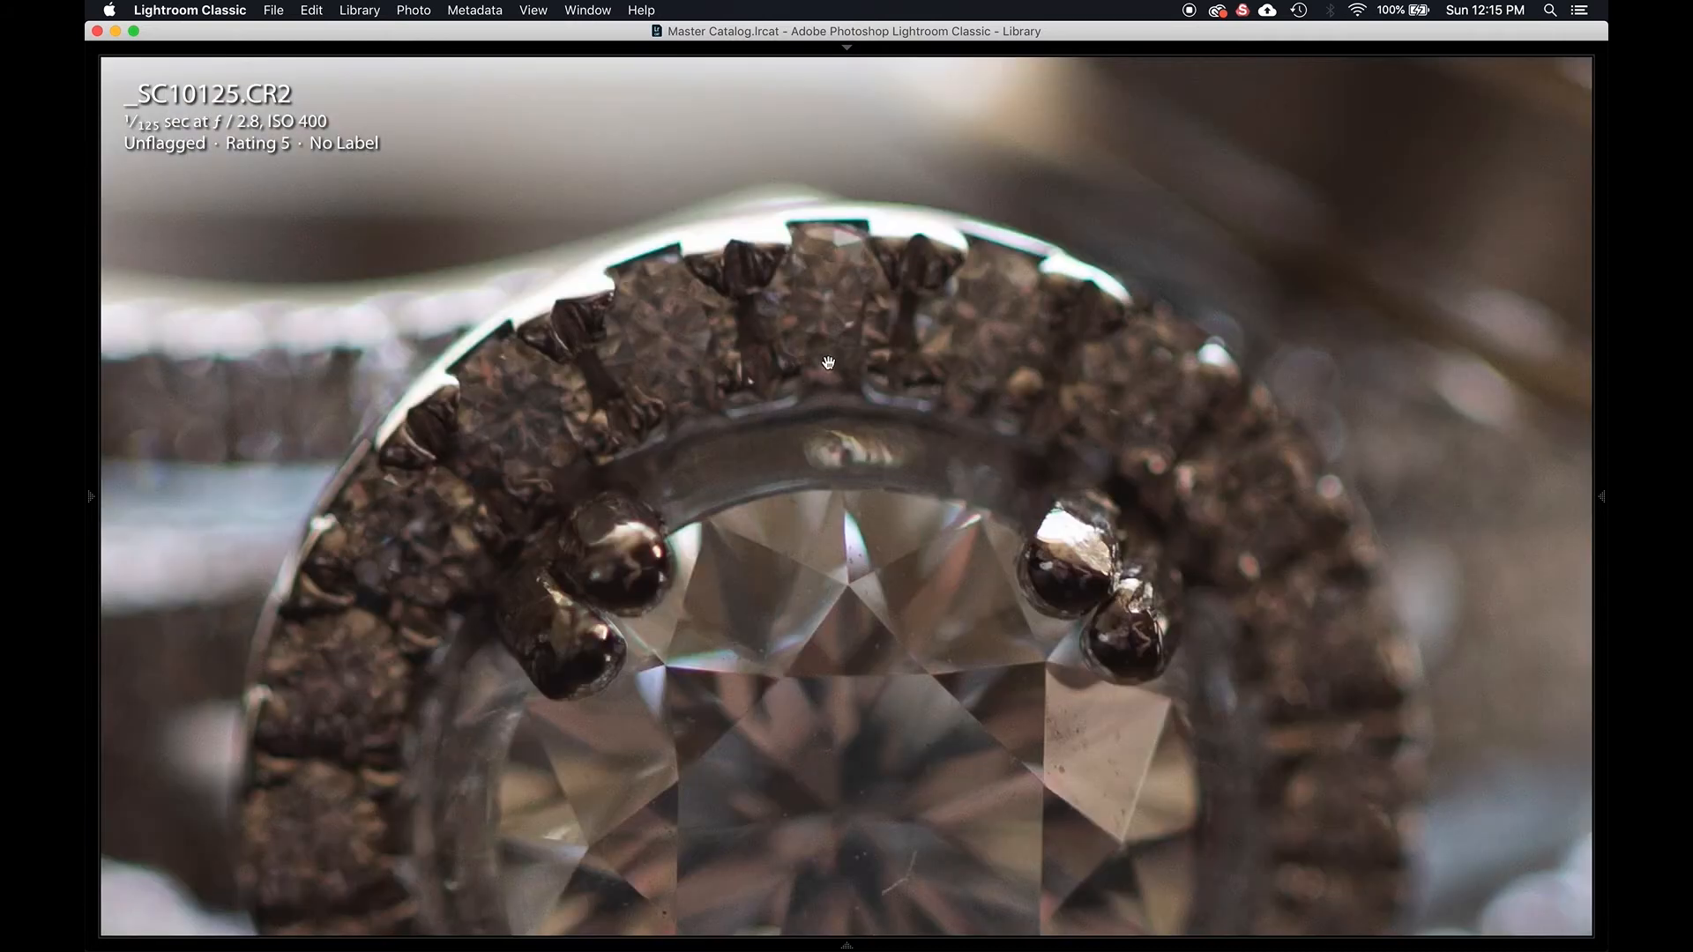
click(637, 552)
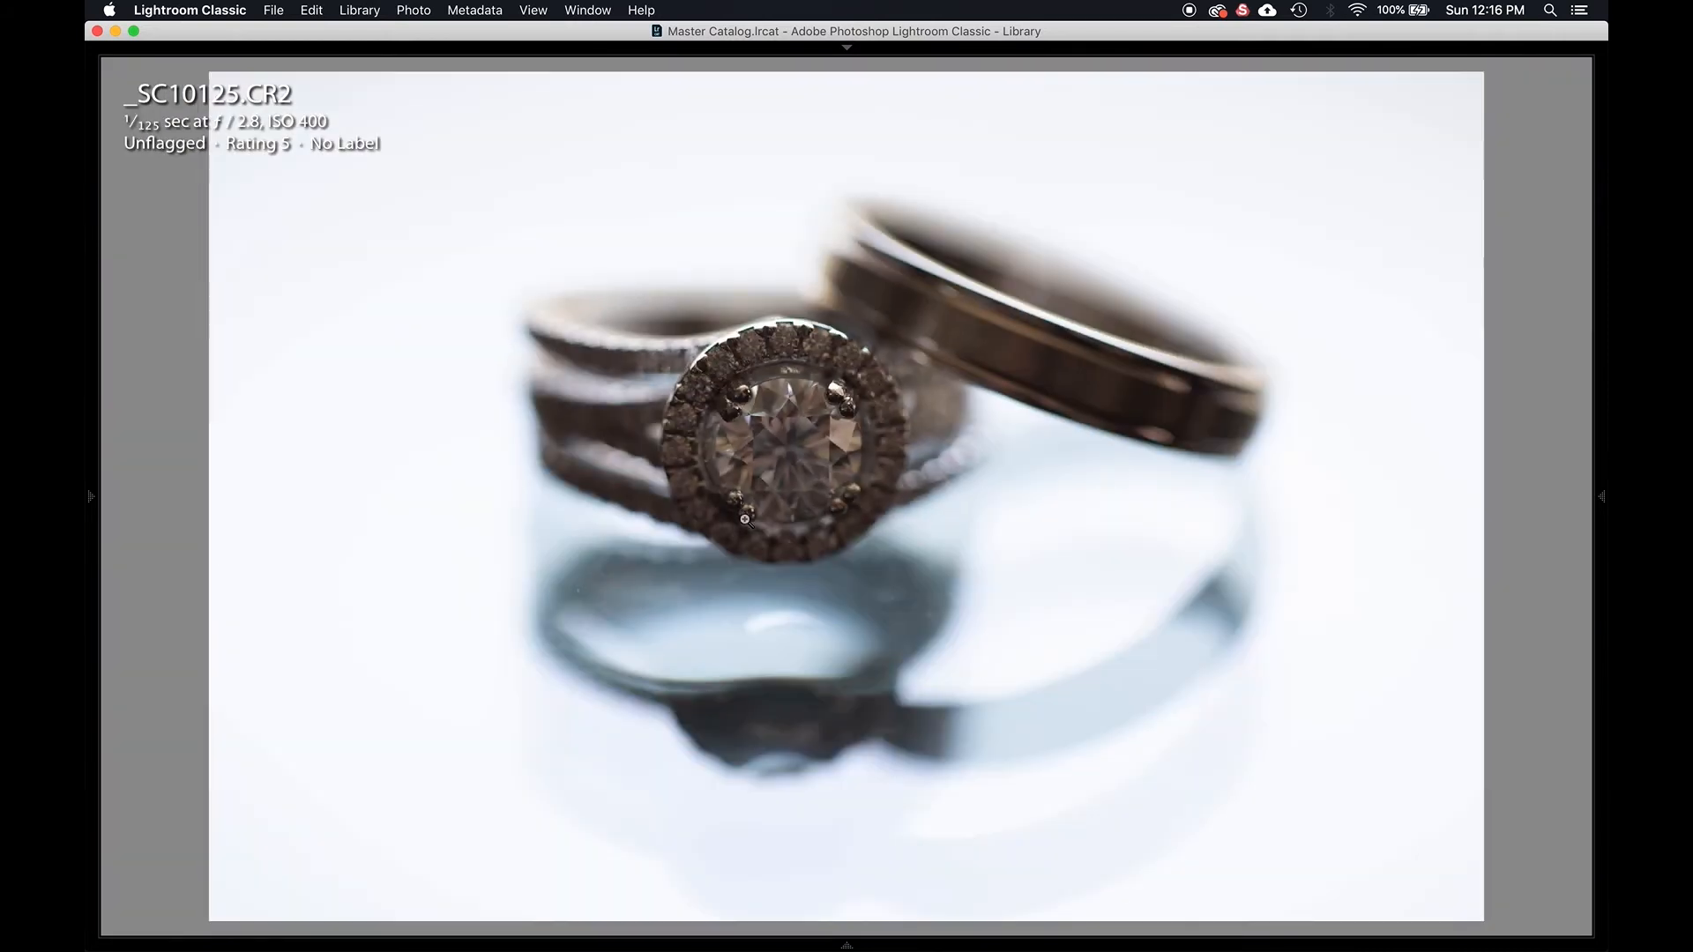
Review the remaining light-background ring photos up to _SC10130.CR2 at full view.
key(Left)
key(Right)
key(Right)
key(Right)
key(Right)
key(Left)
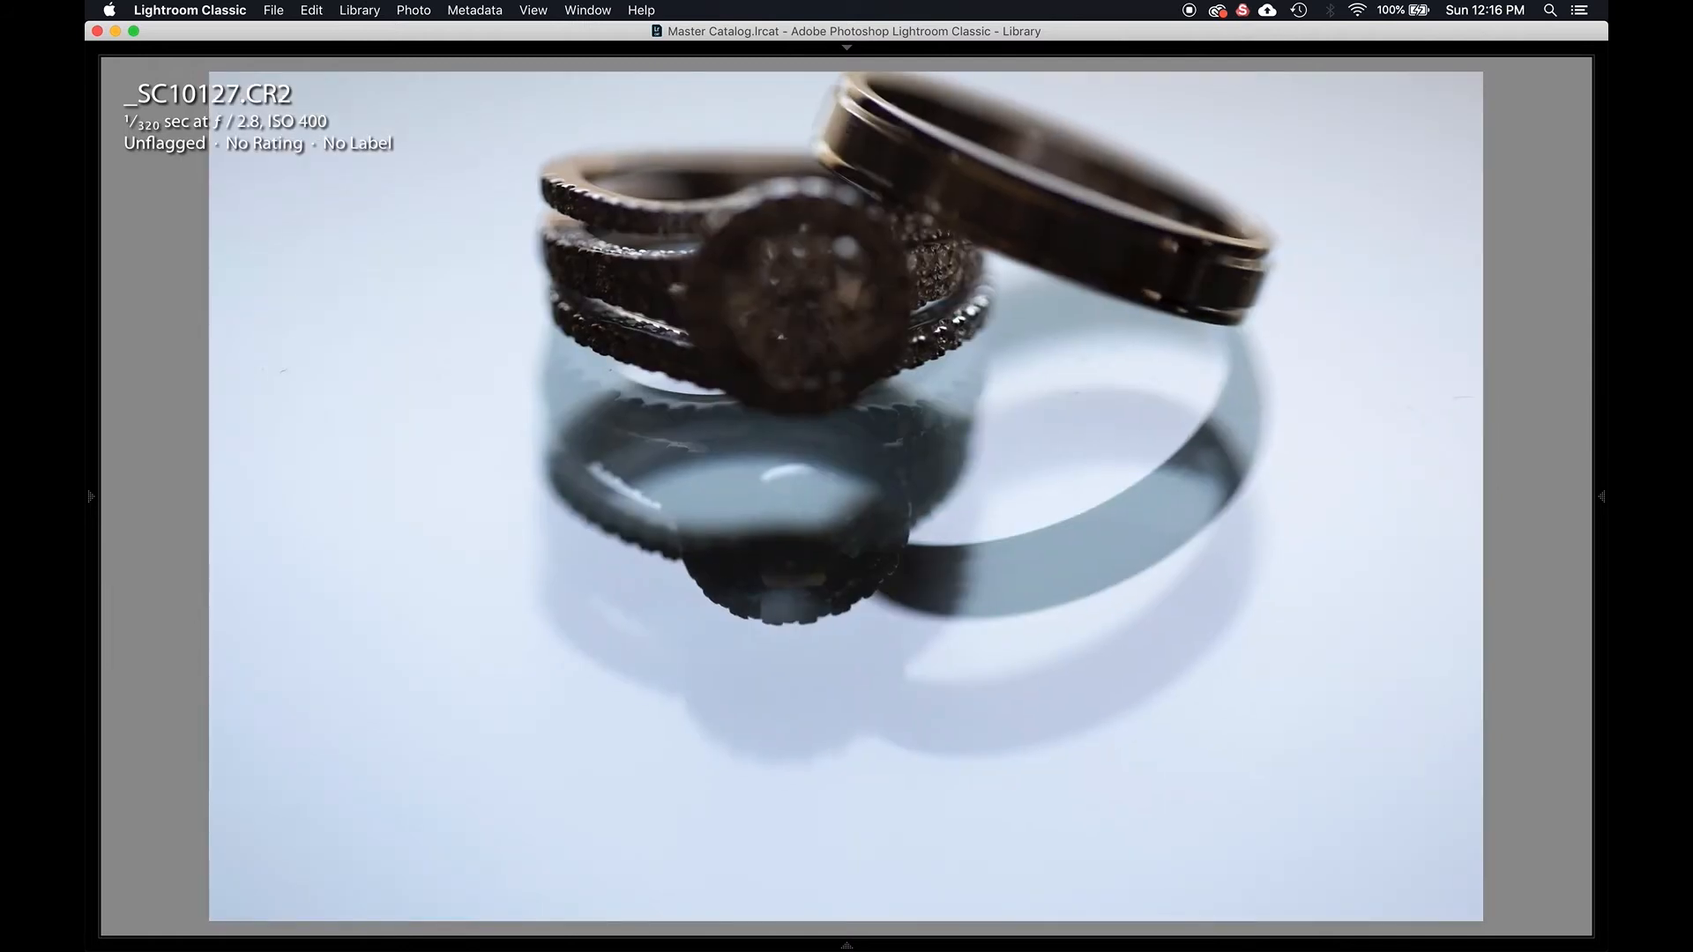
key(Right)
key(Right)
key(Right)
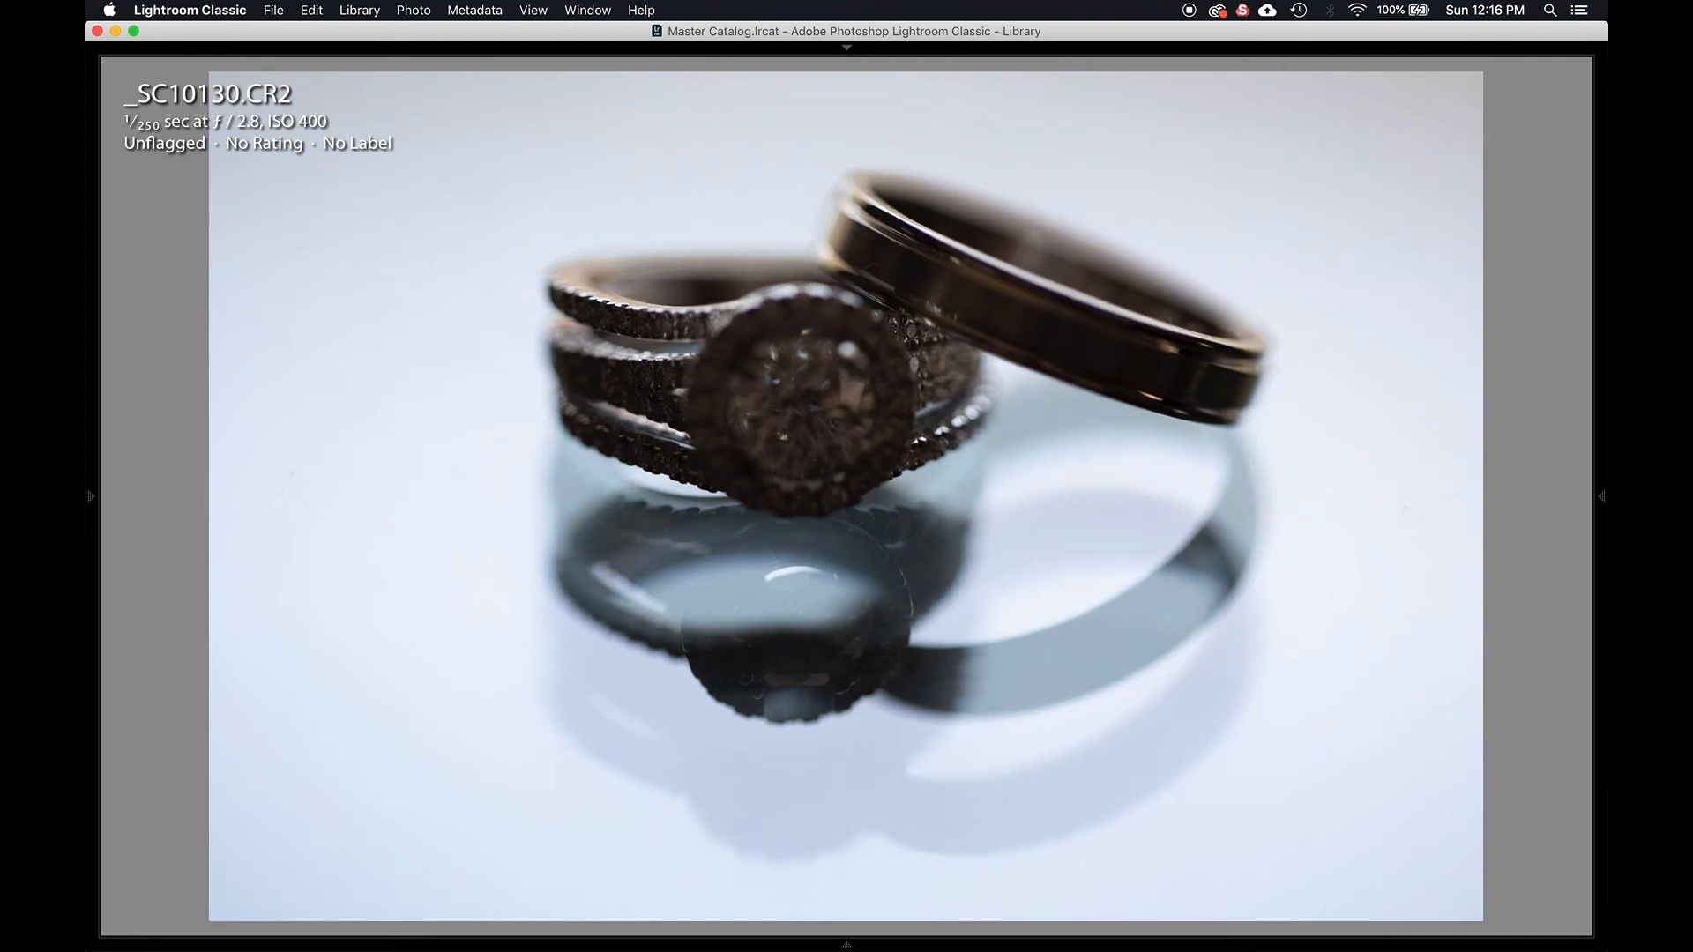
Advance past the timeline photo SCP_0006.CR2 to _SC10132.CR2, and examine the diamond up close.
key(Right)
key(Right)
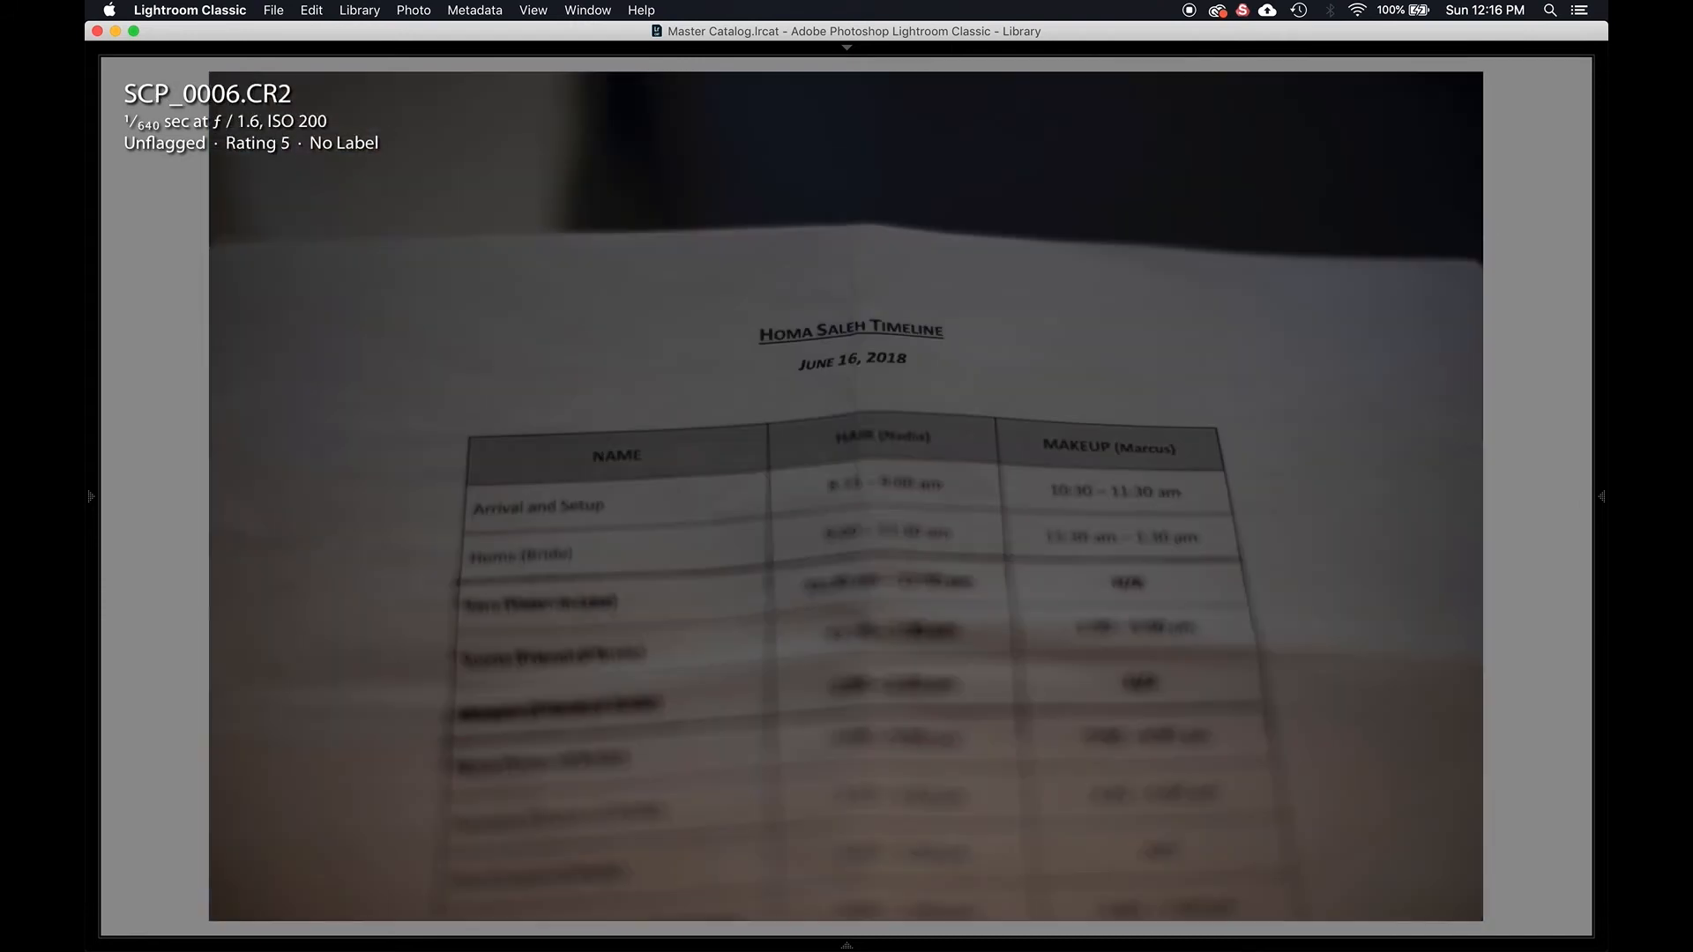
key(Right)
key(Right)
key(Left)
key(Right)
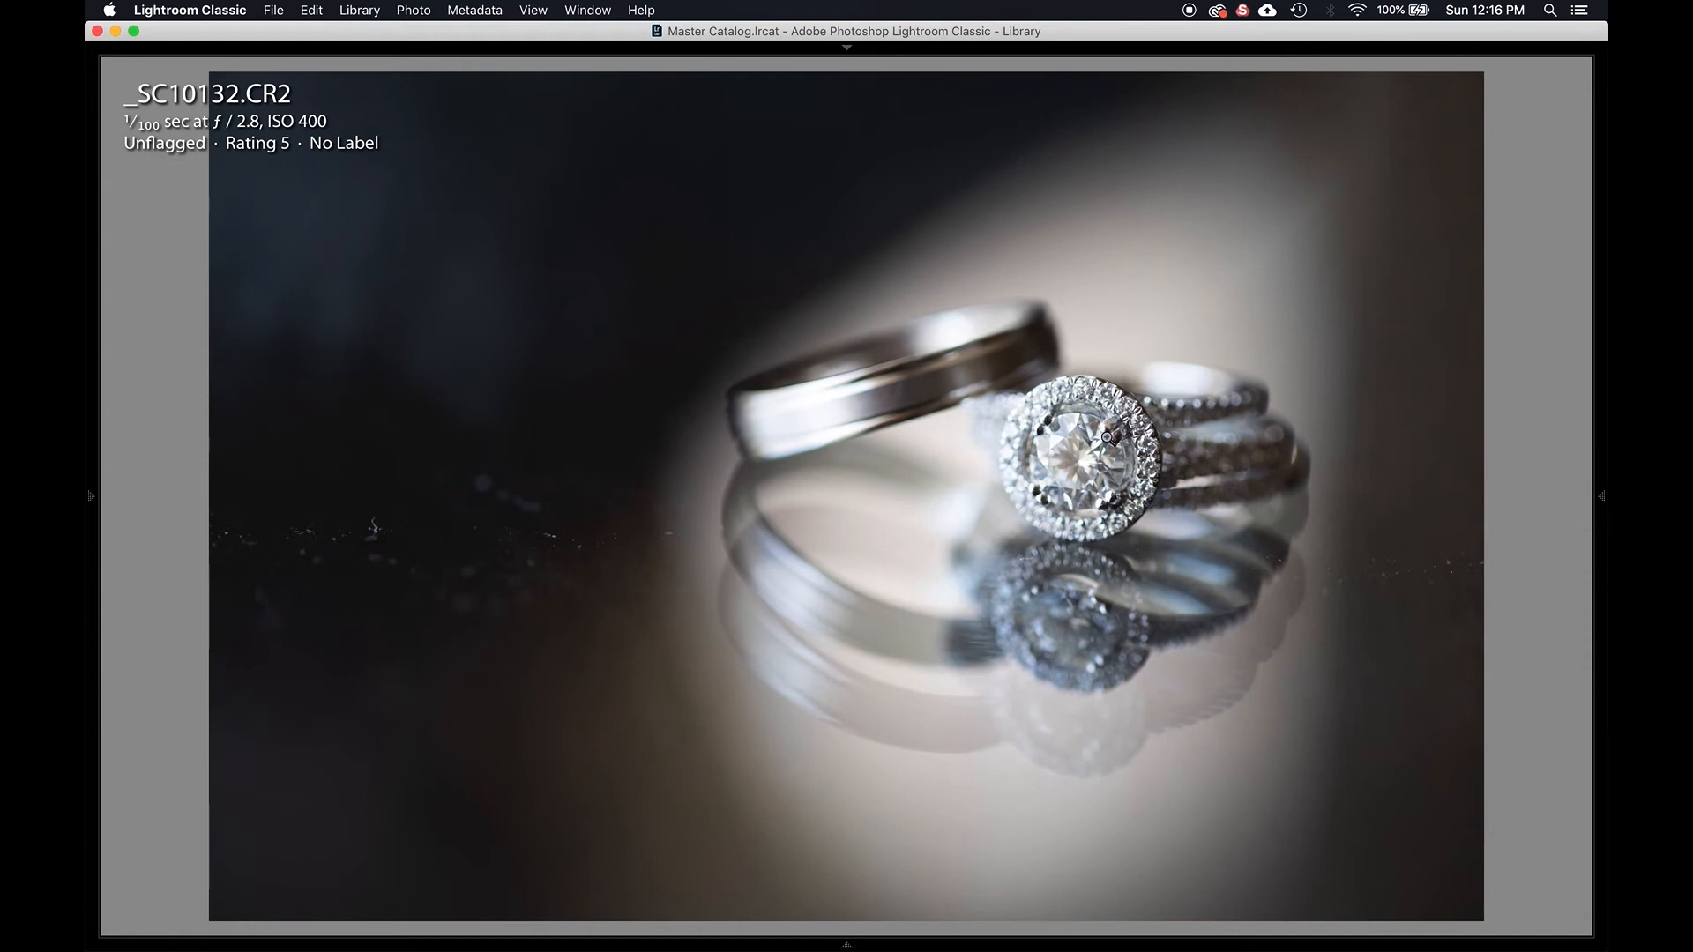
click(1104, 435)
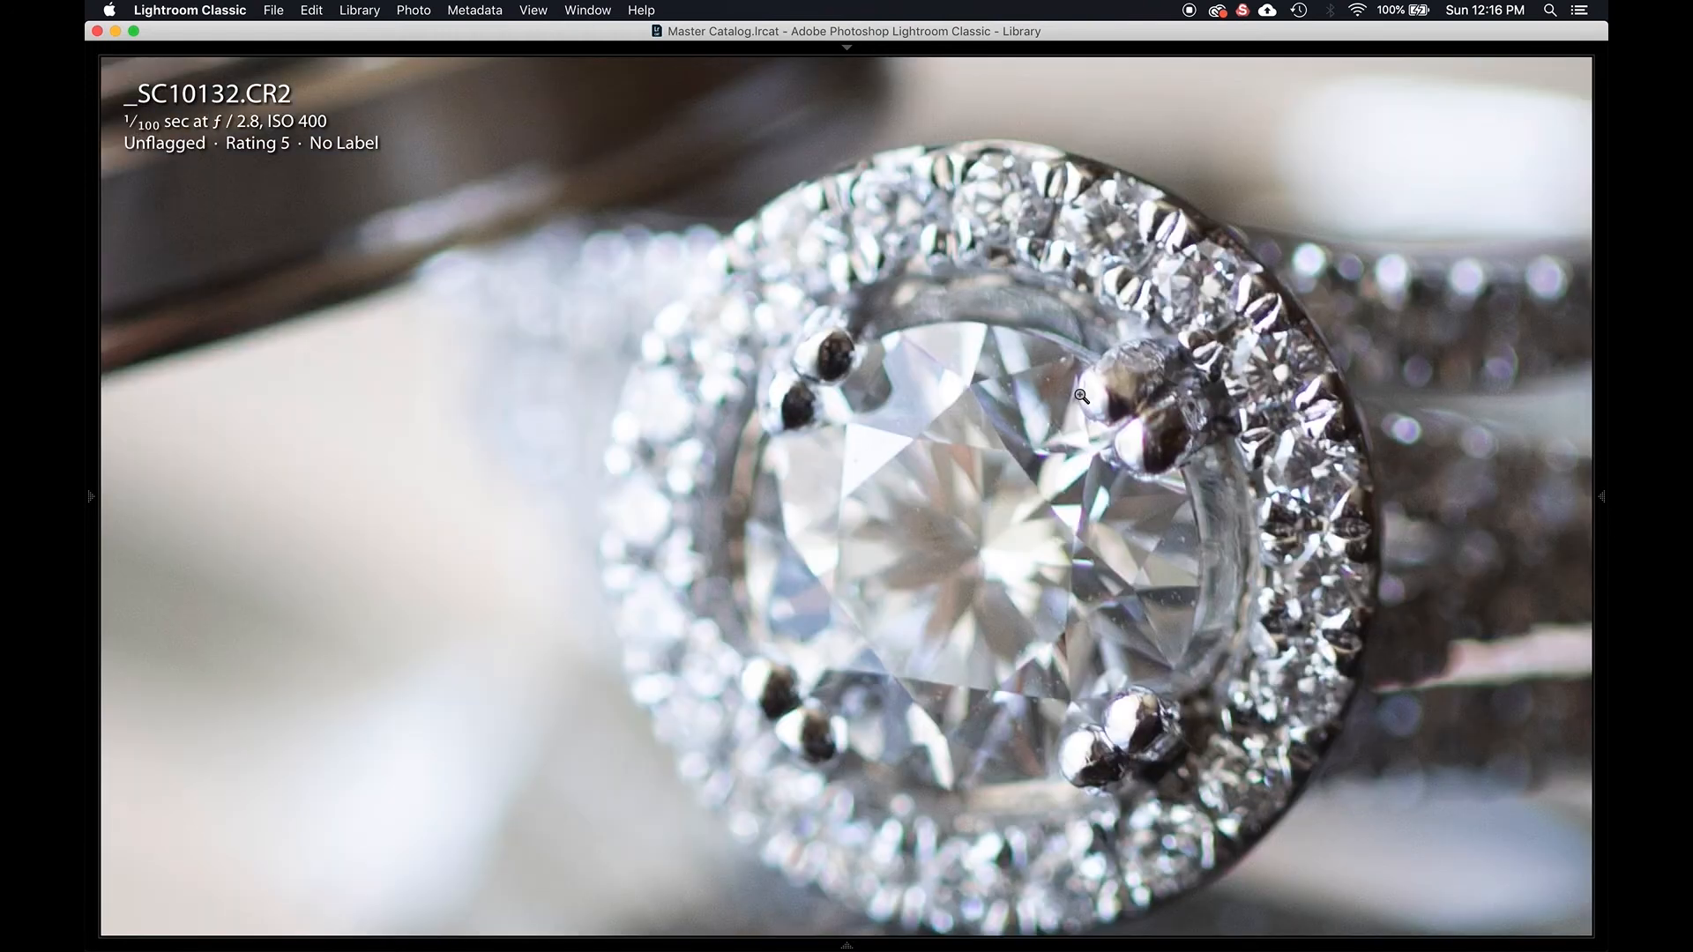
click(1081, 396)
Compare the black-and-white ring photo _SC10134.CR2 with _SC10133.CR2 at full view.
key(Right)
key(Right)
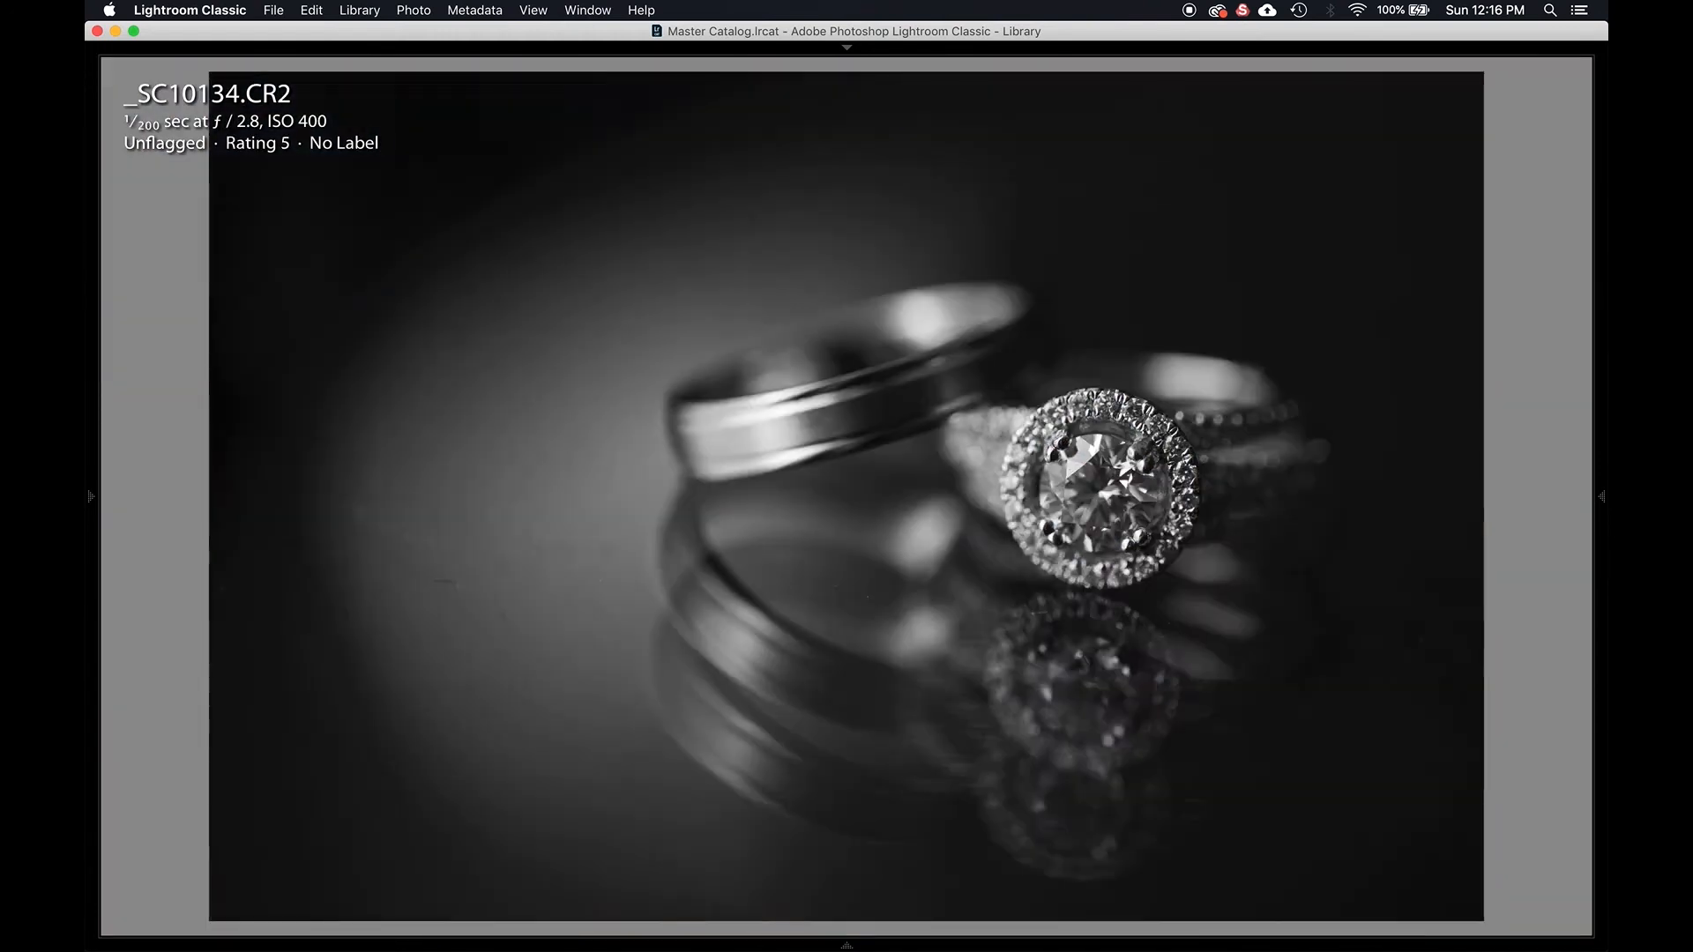
key(Left)
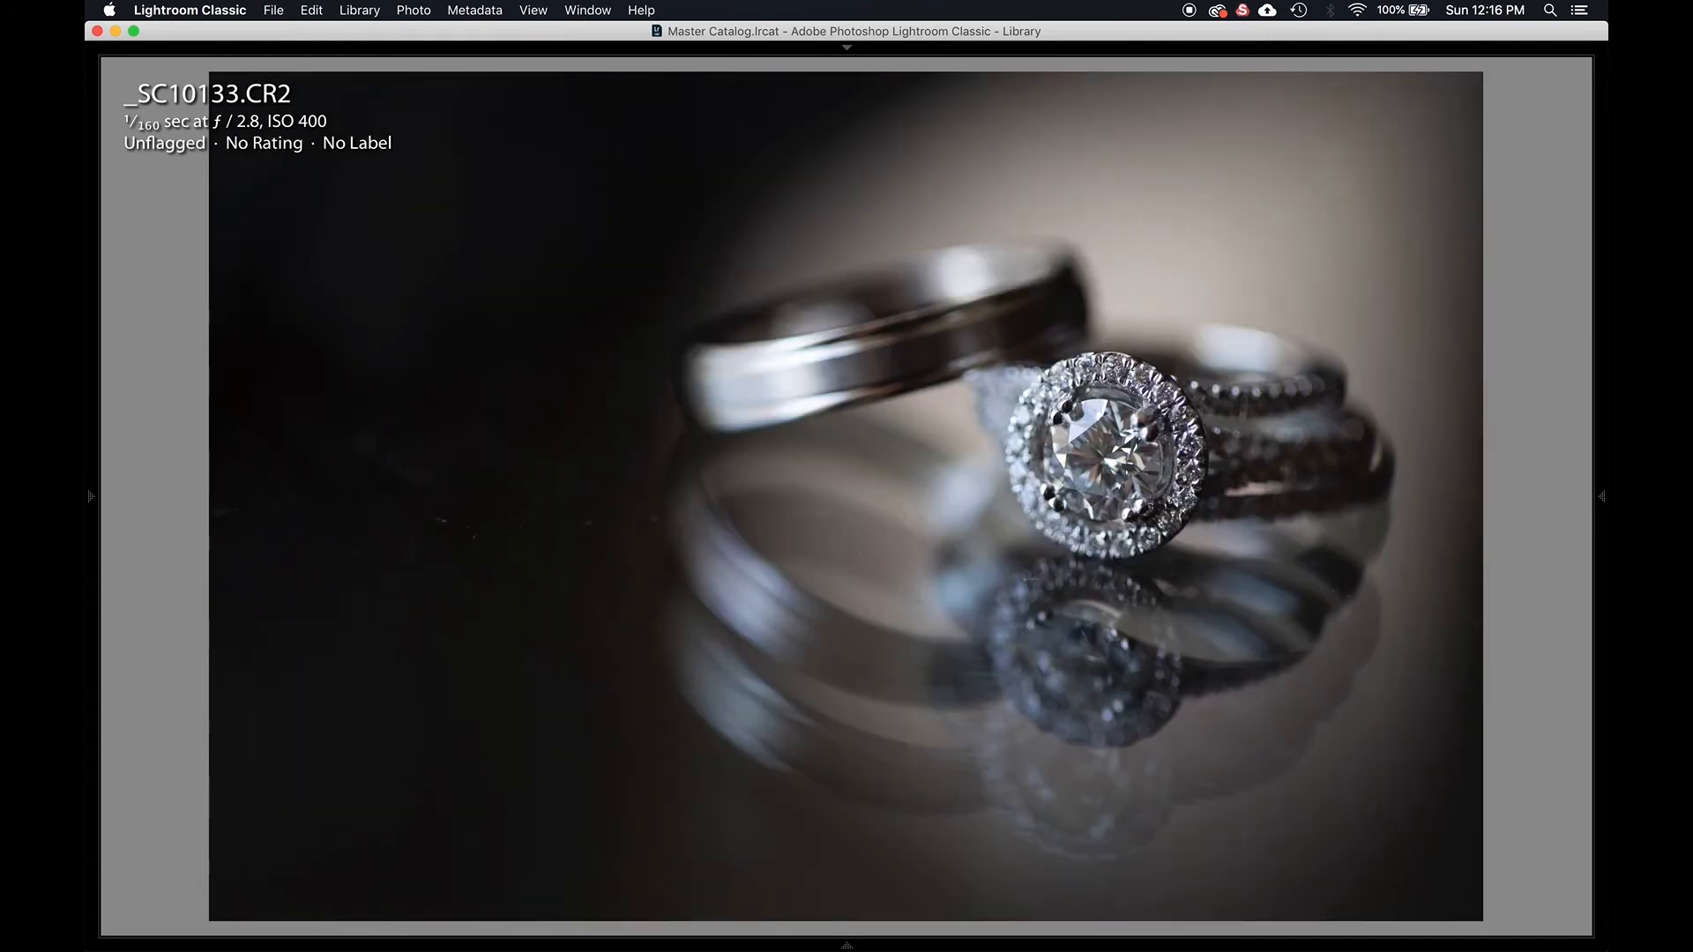
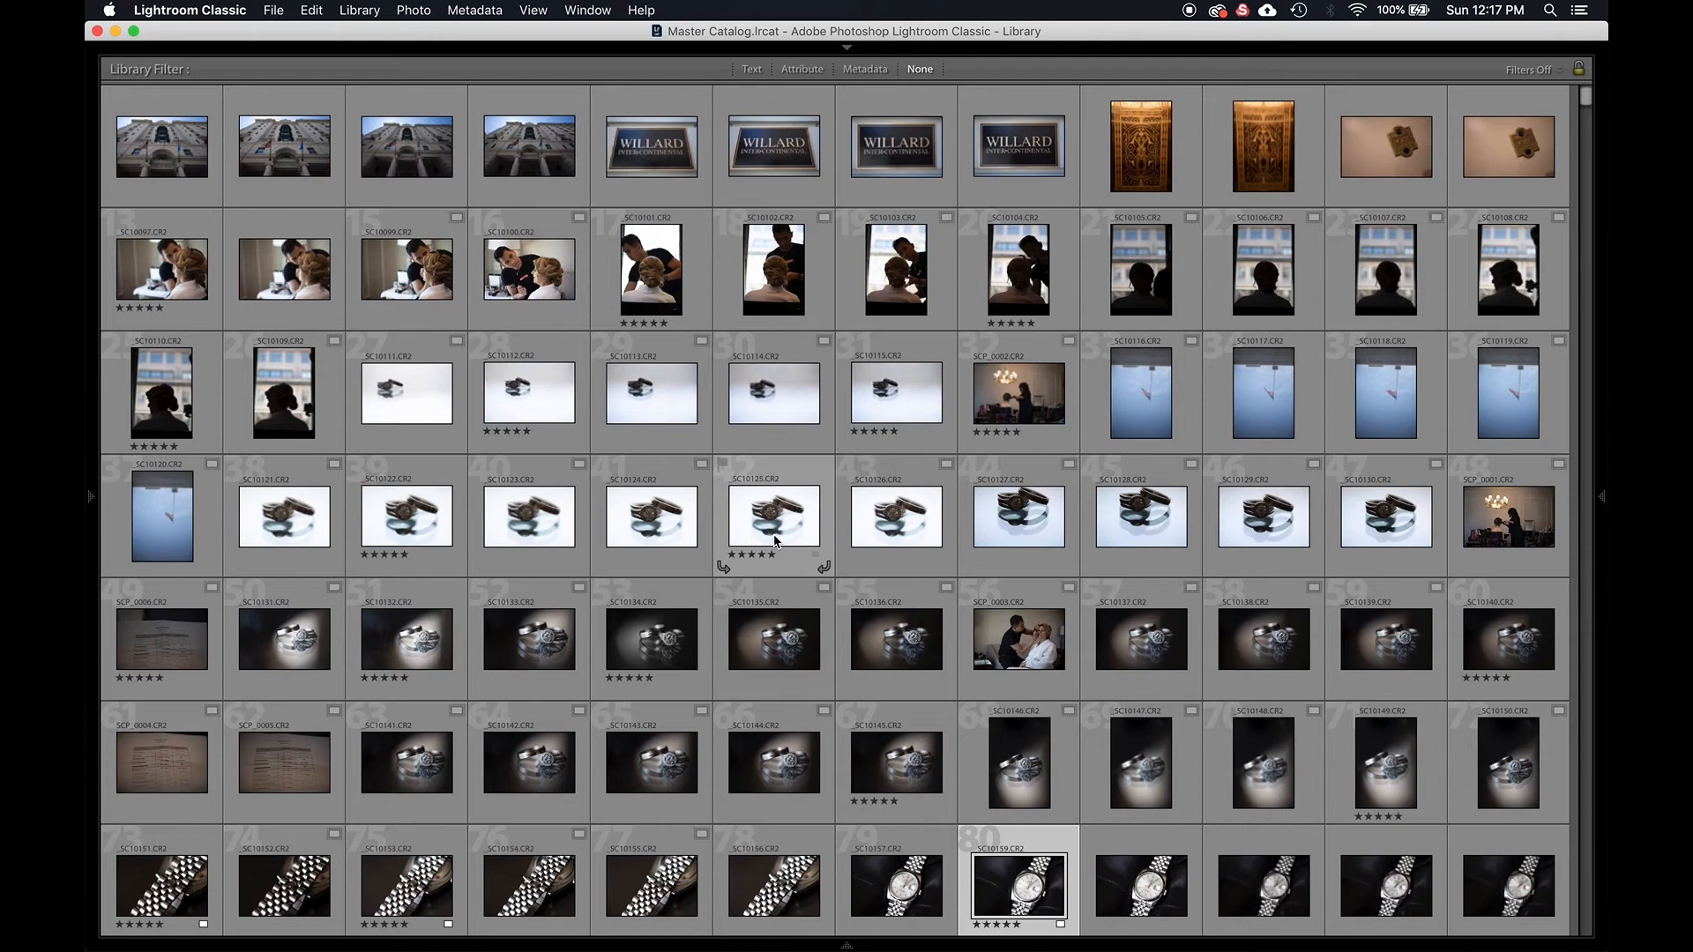
Browse the grid from the ring photos down to the five-star bride portraits, cycling the cell view style along the way.
scroll(774, 541, down, 20)
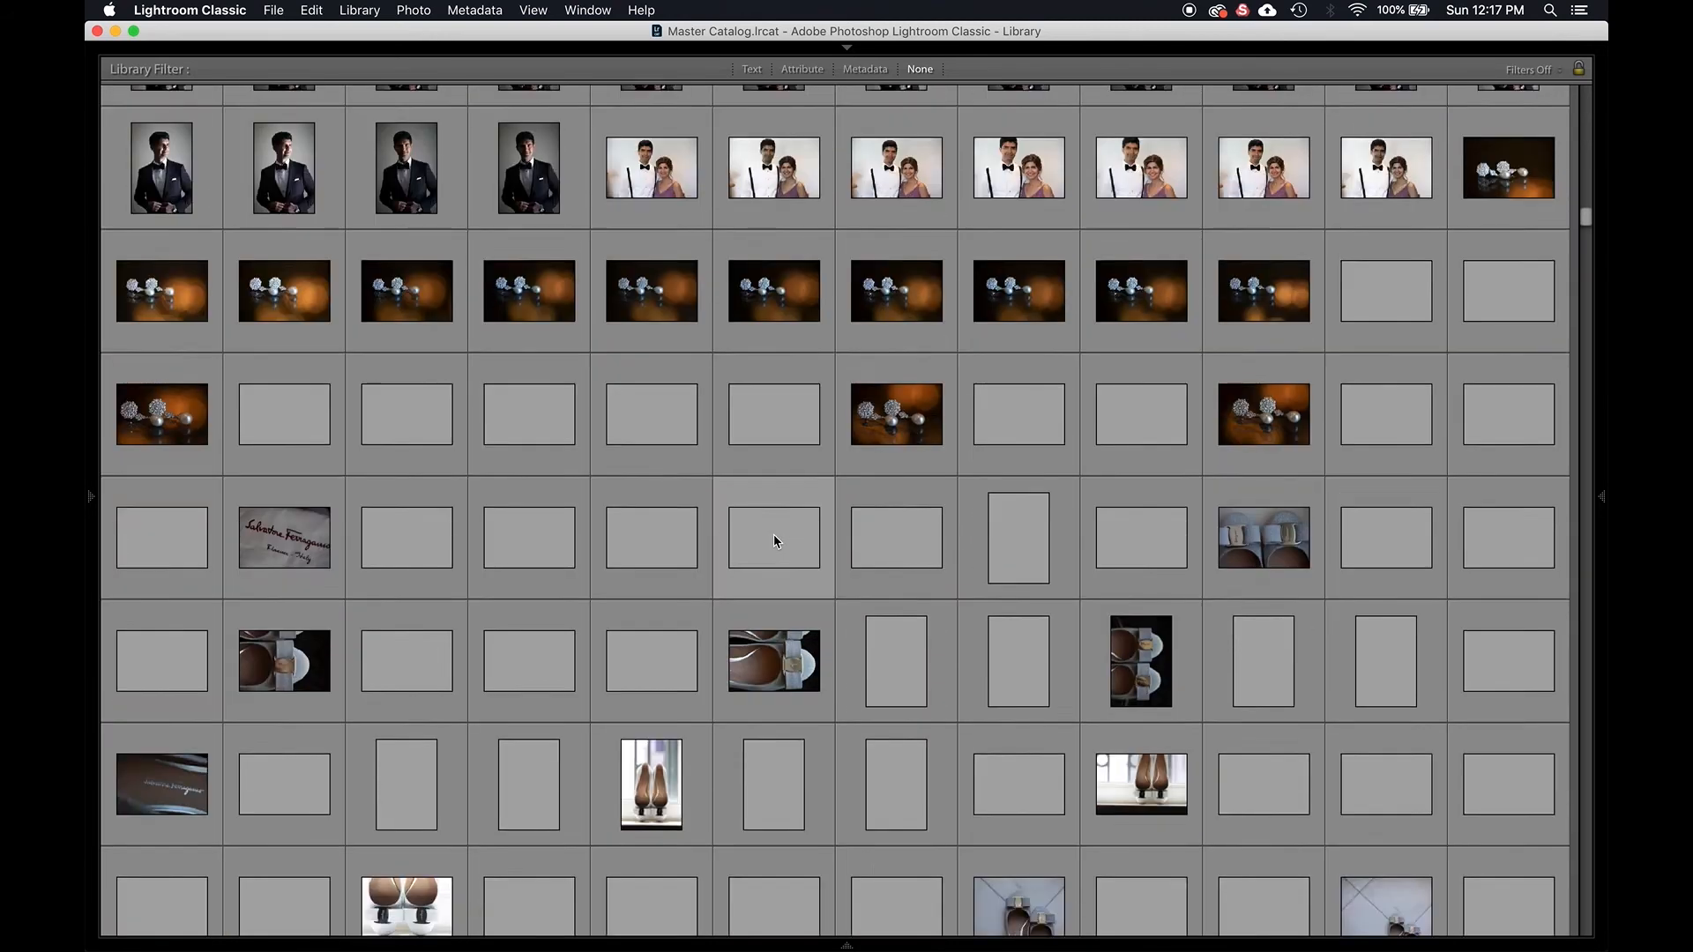
scroll(774, 542, down, 20)
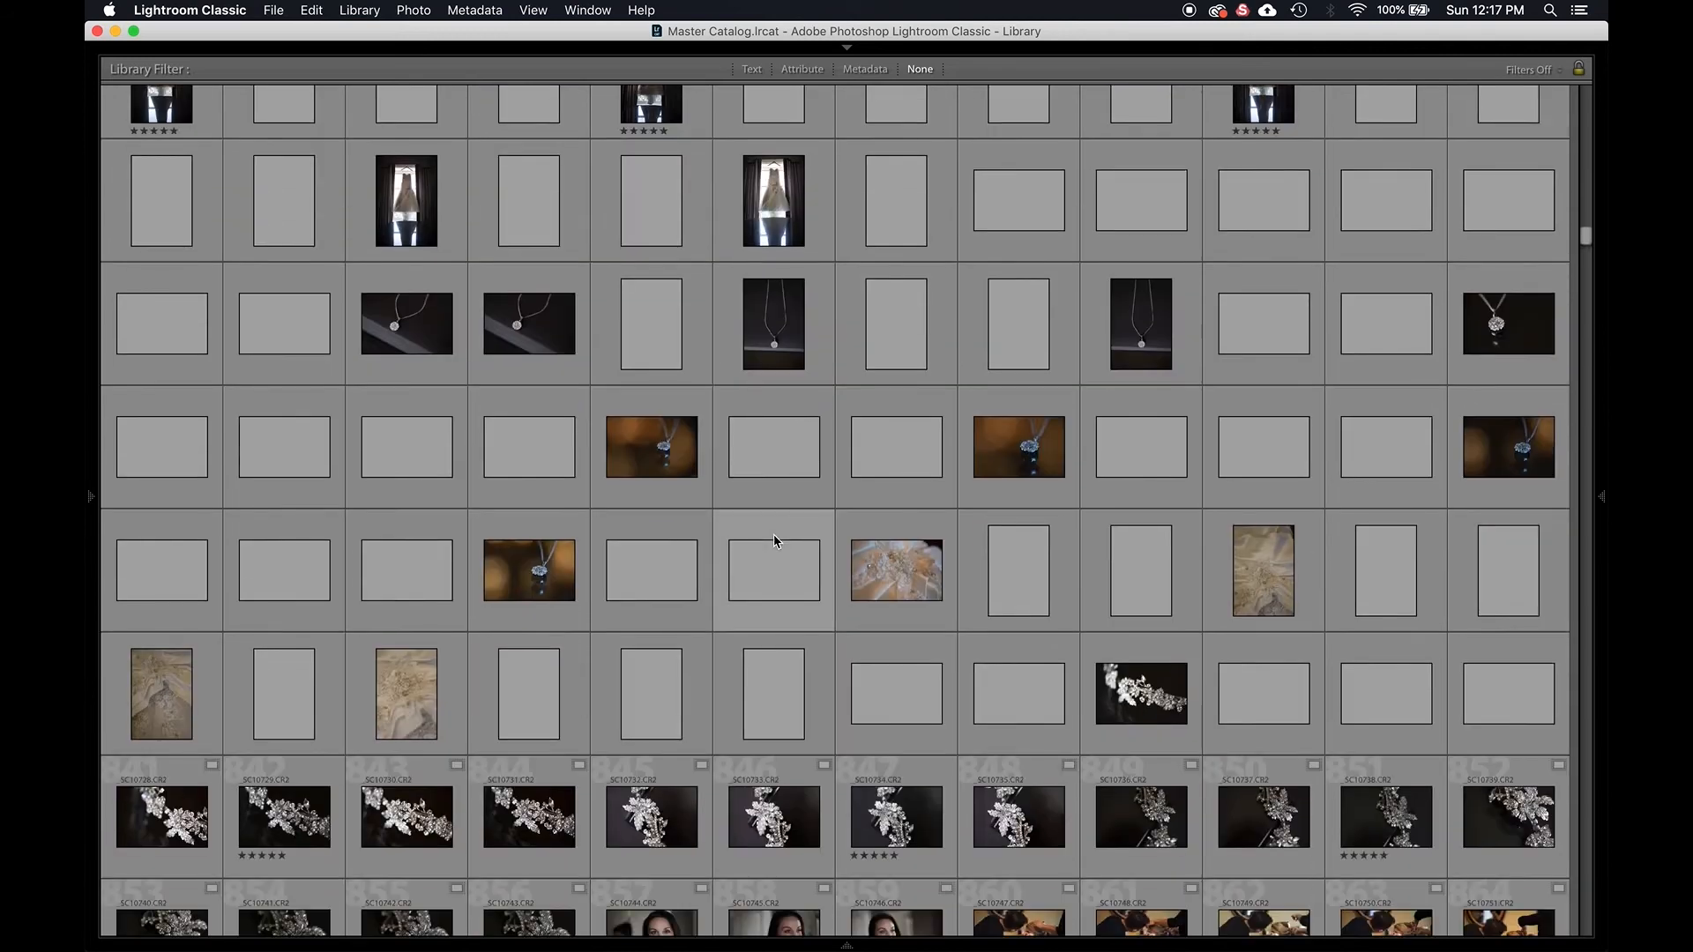
scroll(774, 542, down, 20)
scroll(774, 534, down, 20)
scroll(774, 536, down, 4)
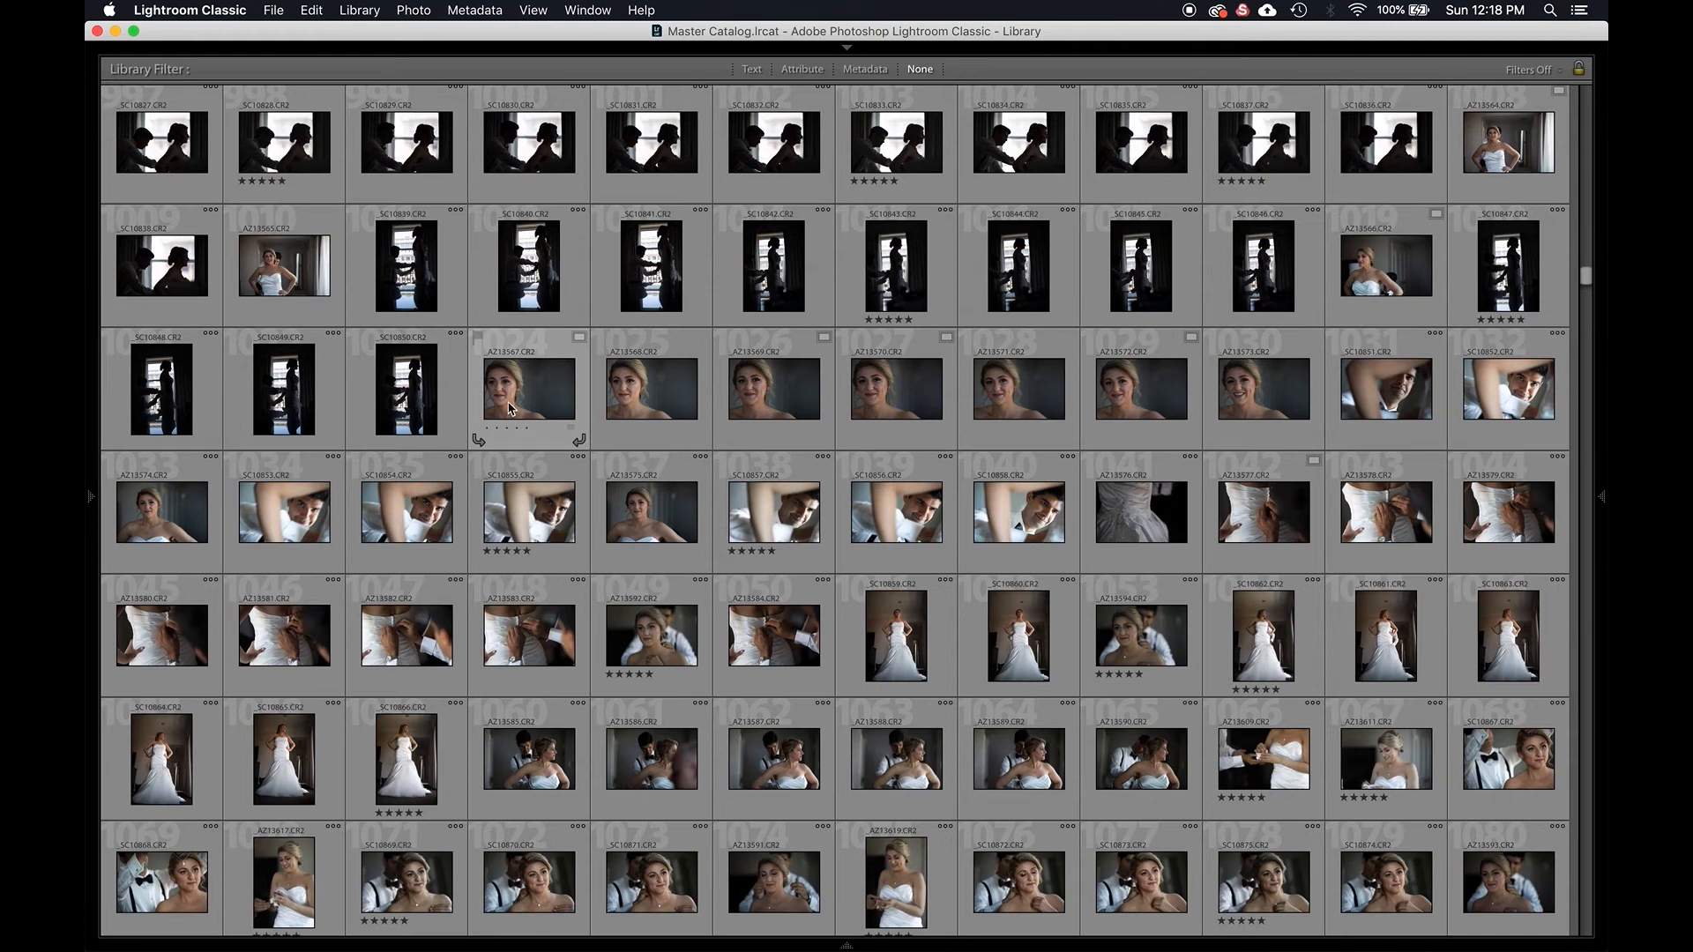
key(j)
key(j)
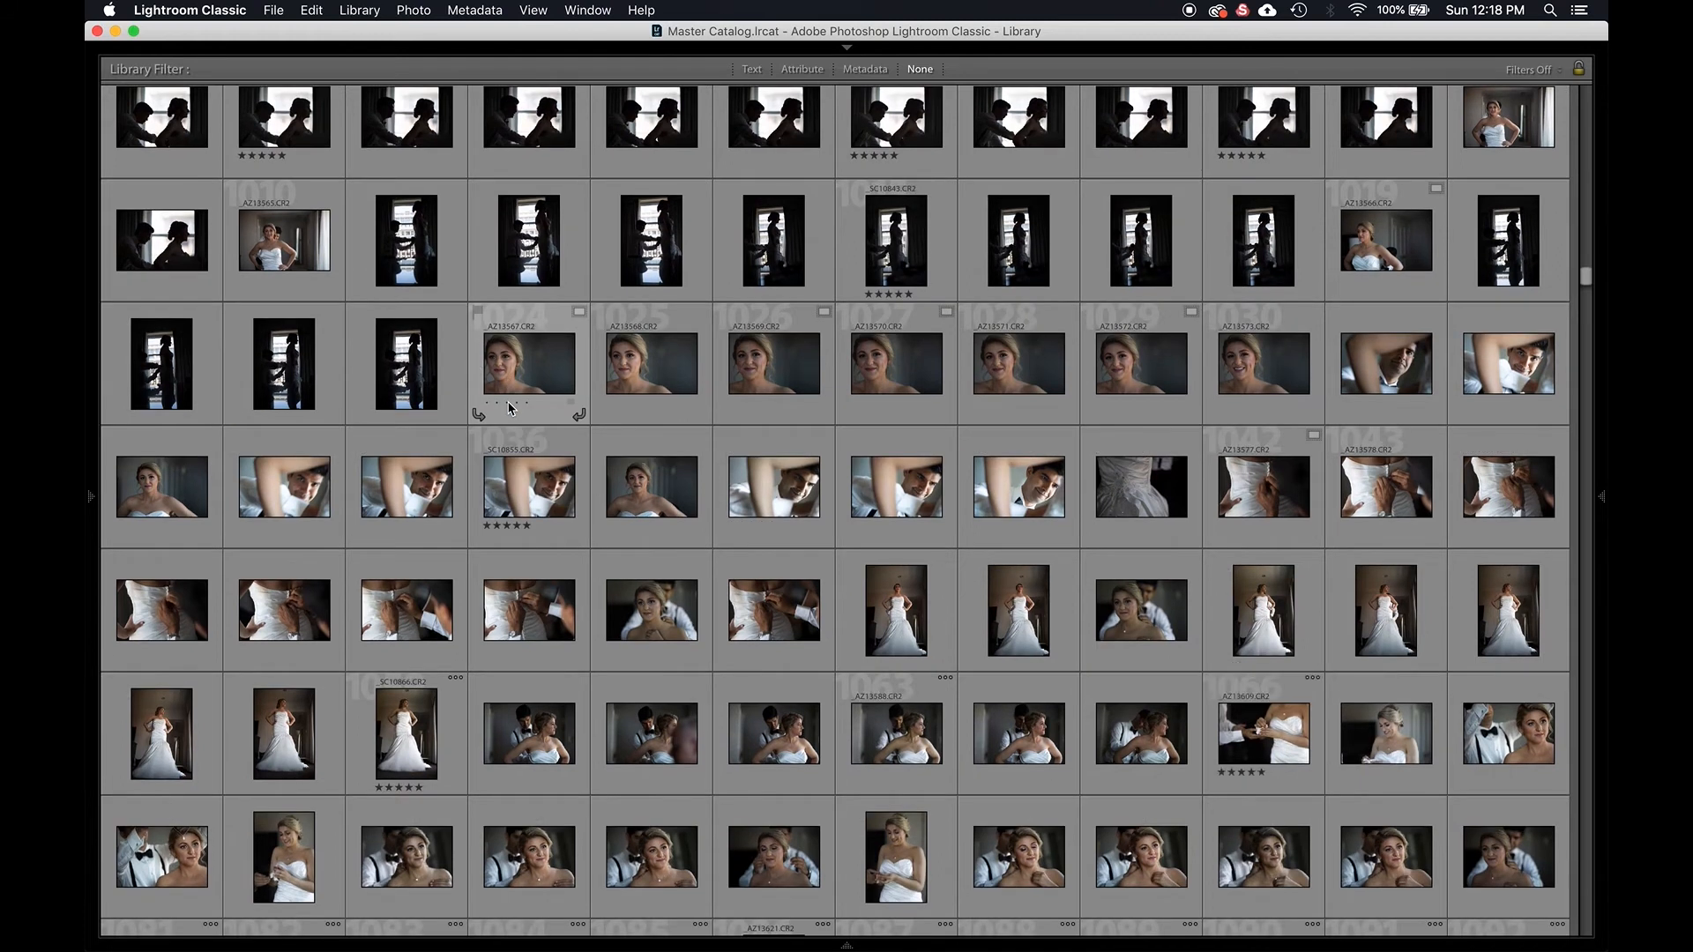
scroll(509, 408, down, 10)
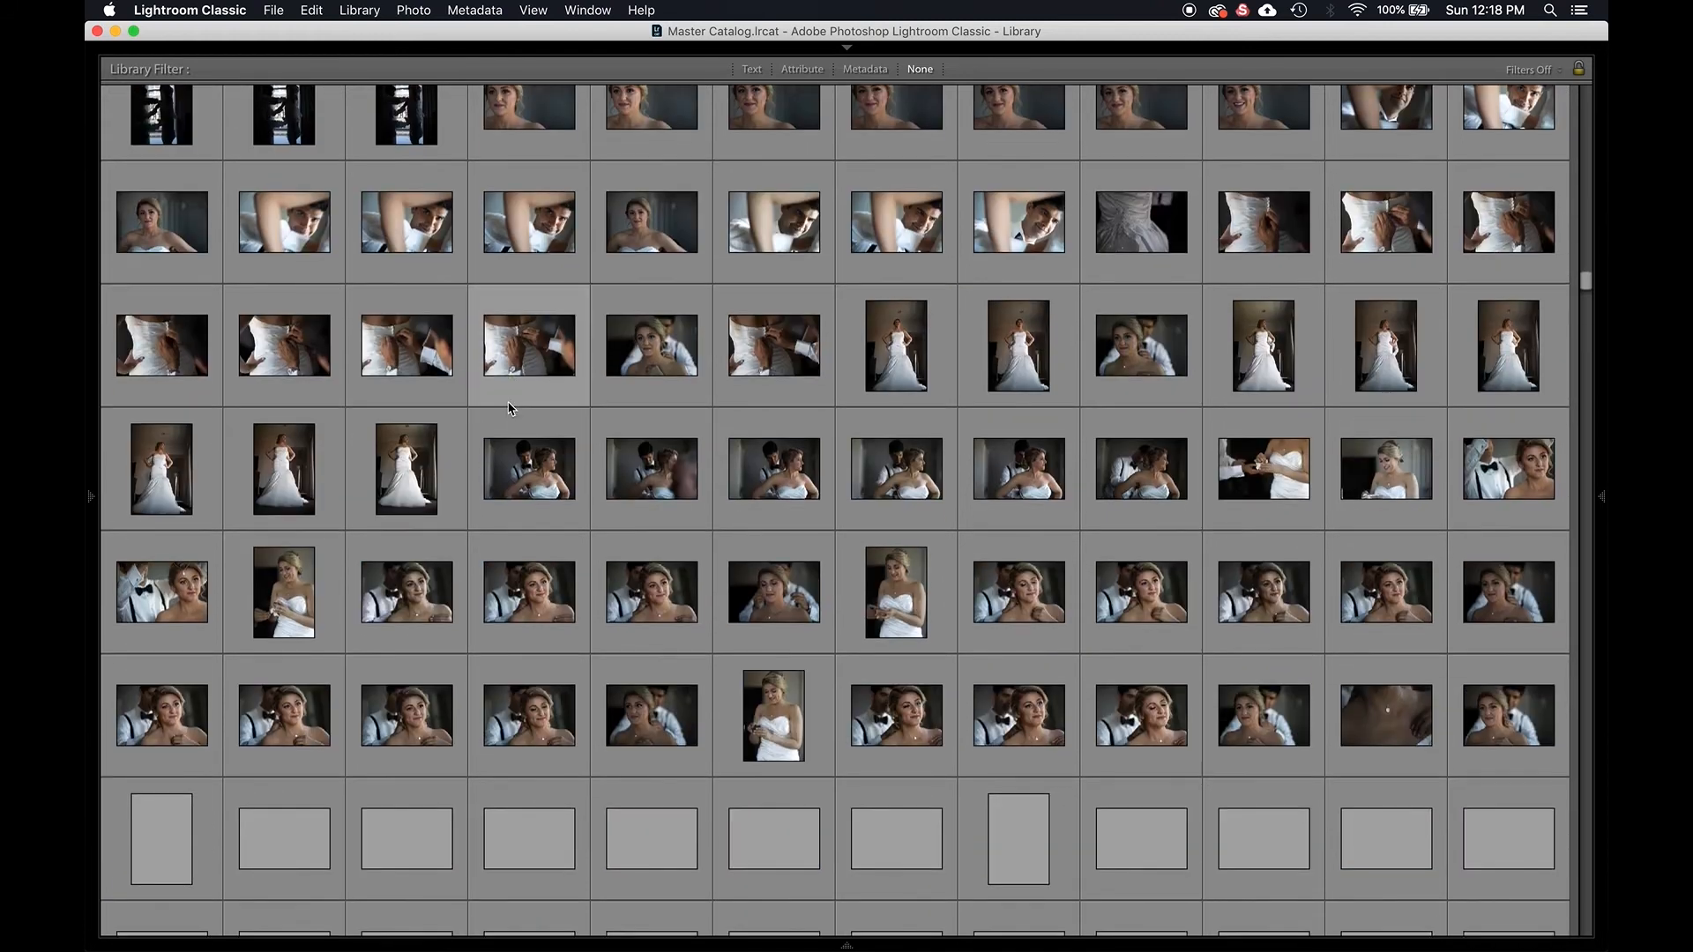
scroll(509, 407, down, 3)
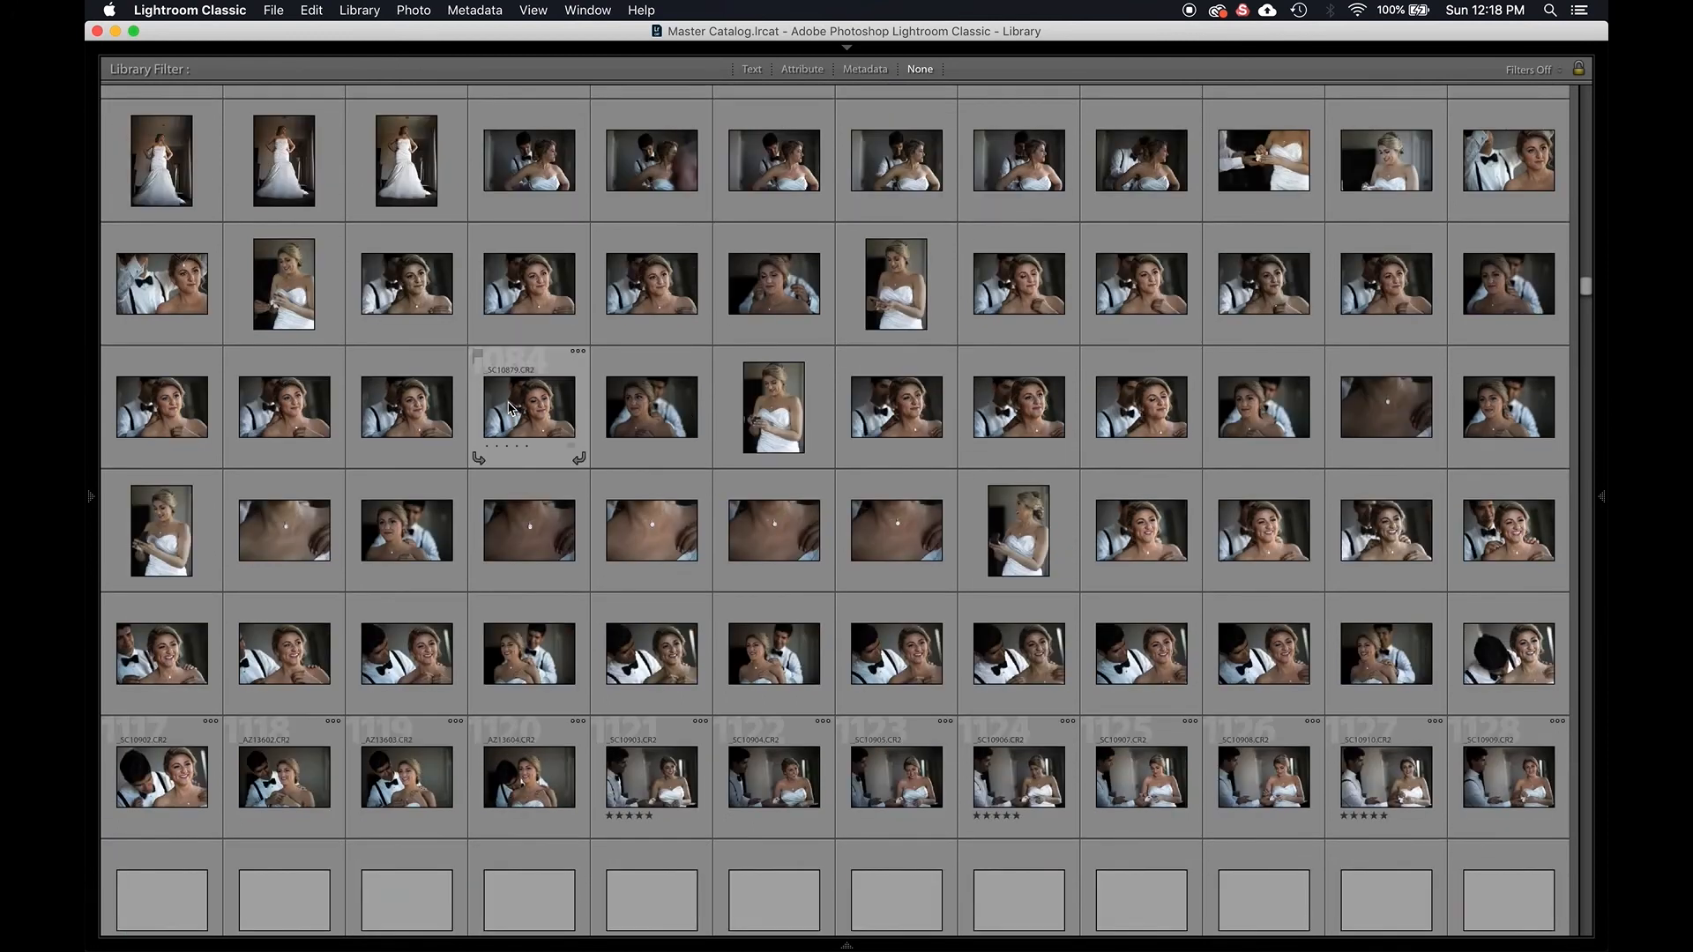
scroll(508, 407, down, 15)
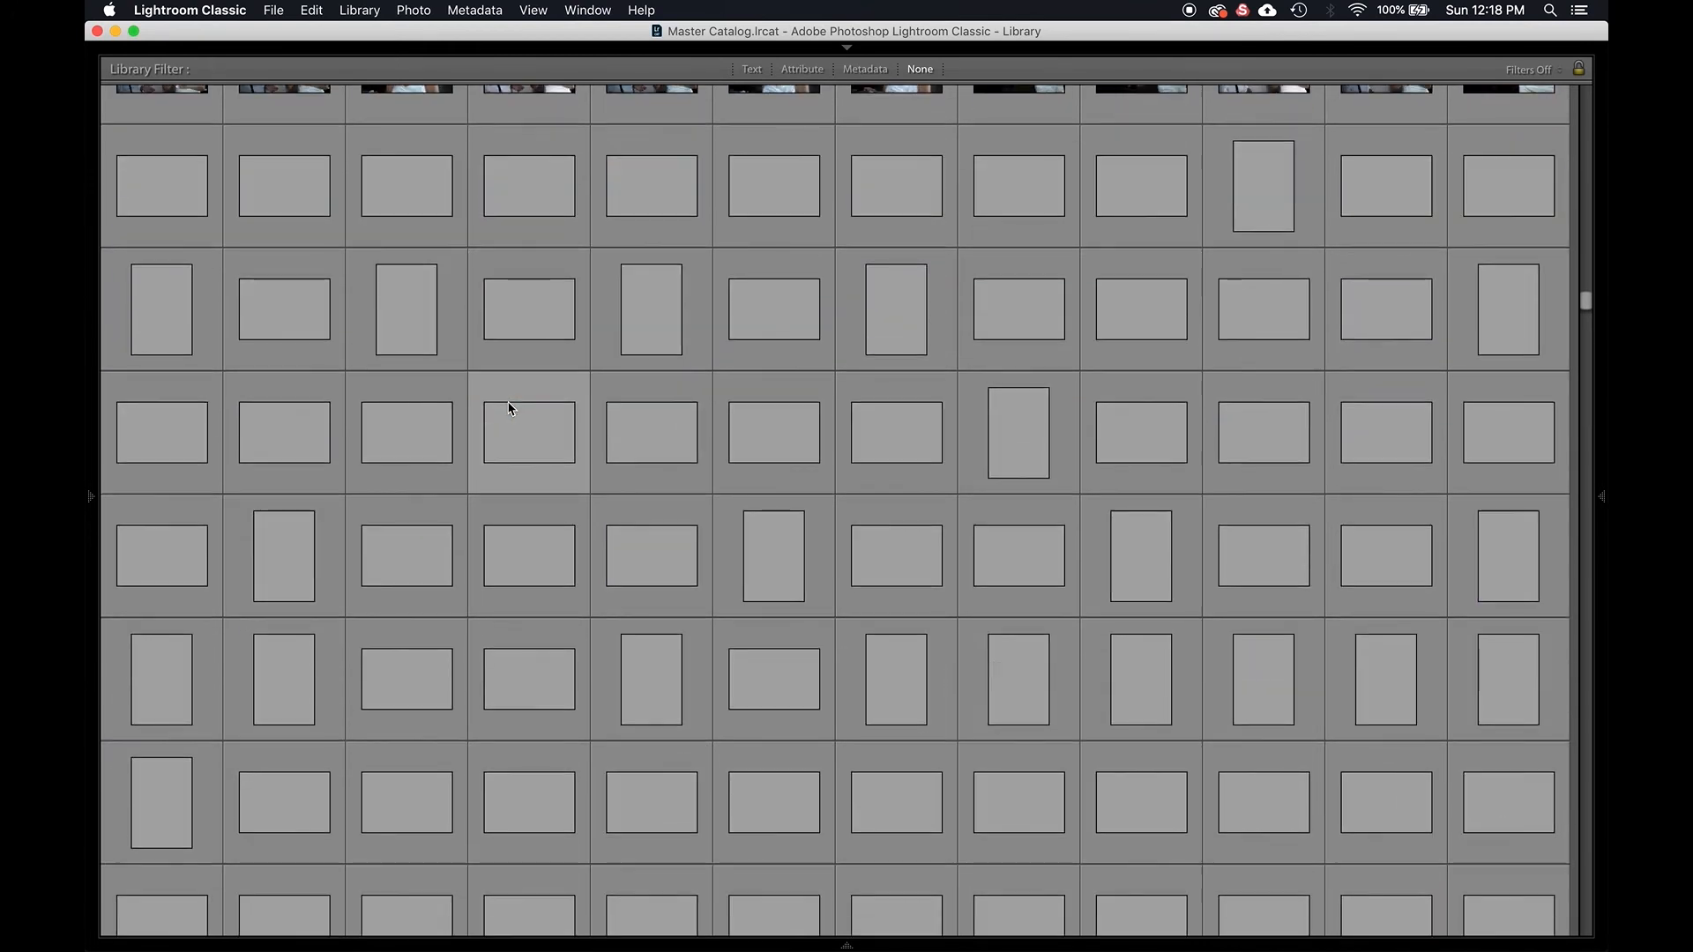
scroll(509, 407, down, 10)
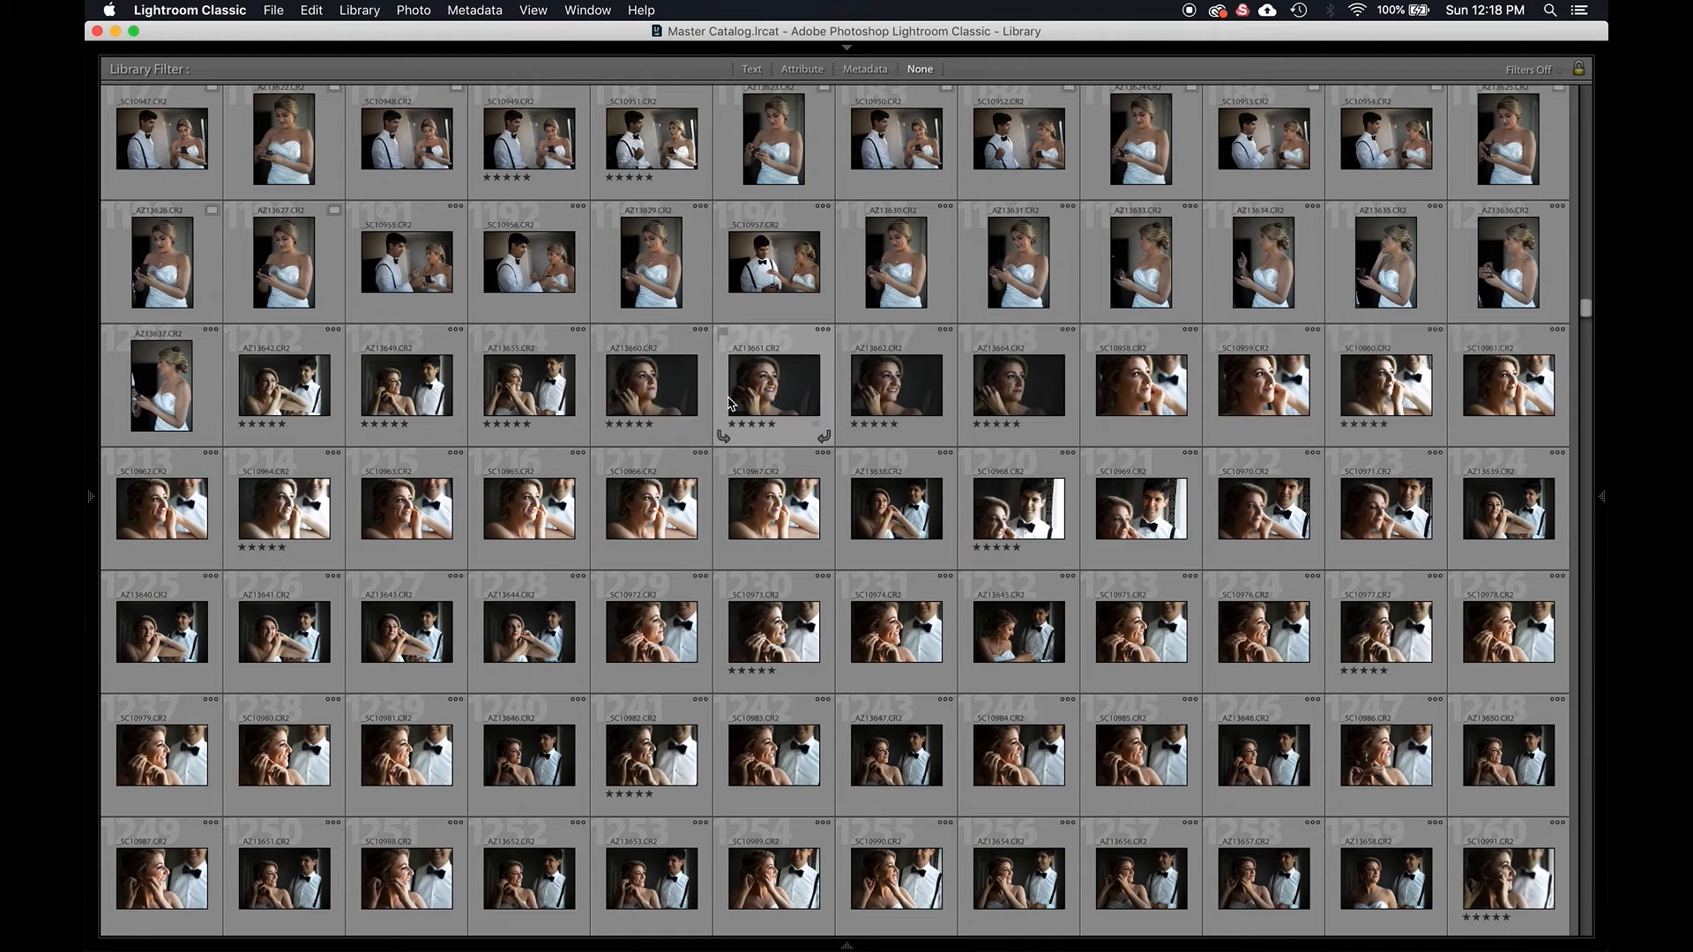
Open the bride portrait _AZ13660.CR2 in Loupe view and cycle through the Lights Out modes.
double_click(657, 393)
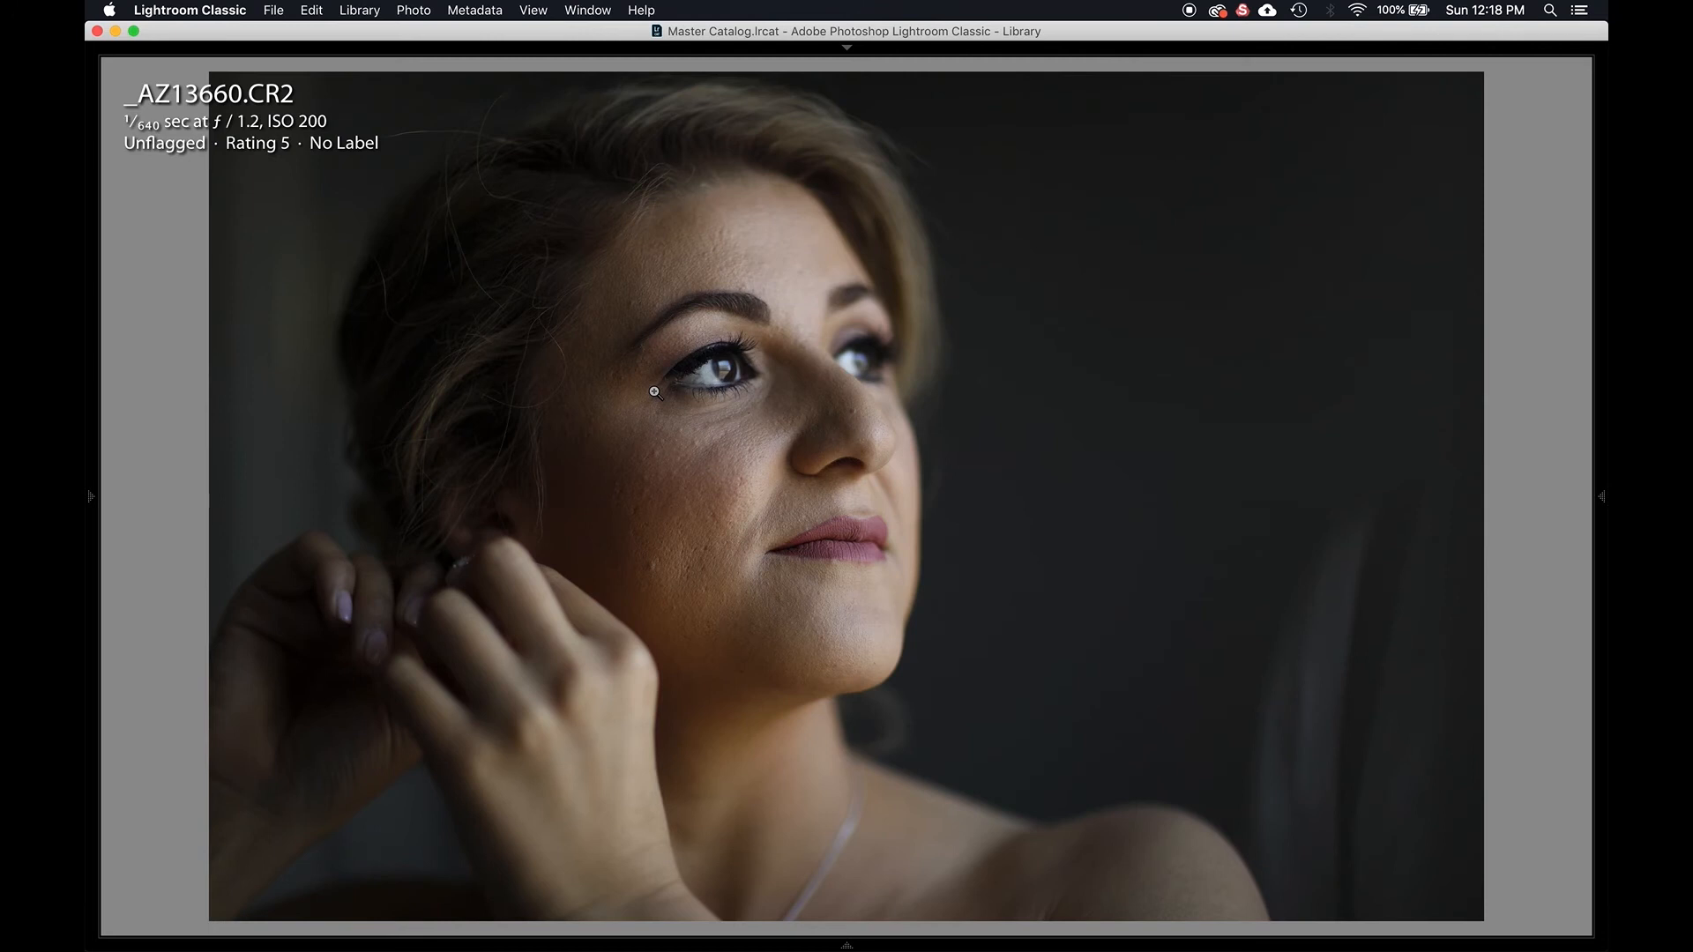
key(l)
key(l)
key(l)
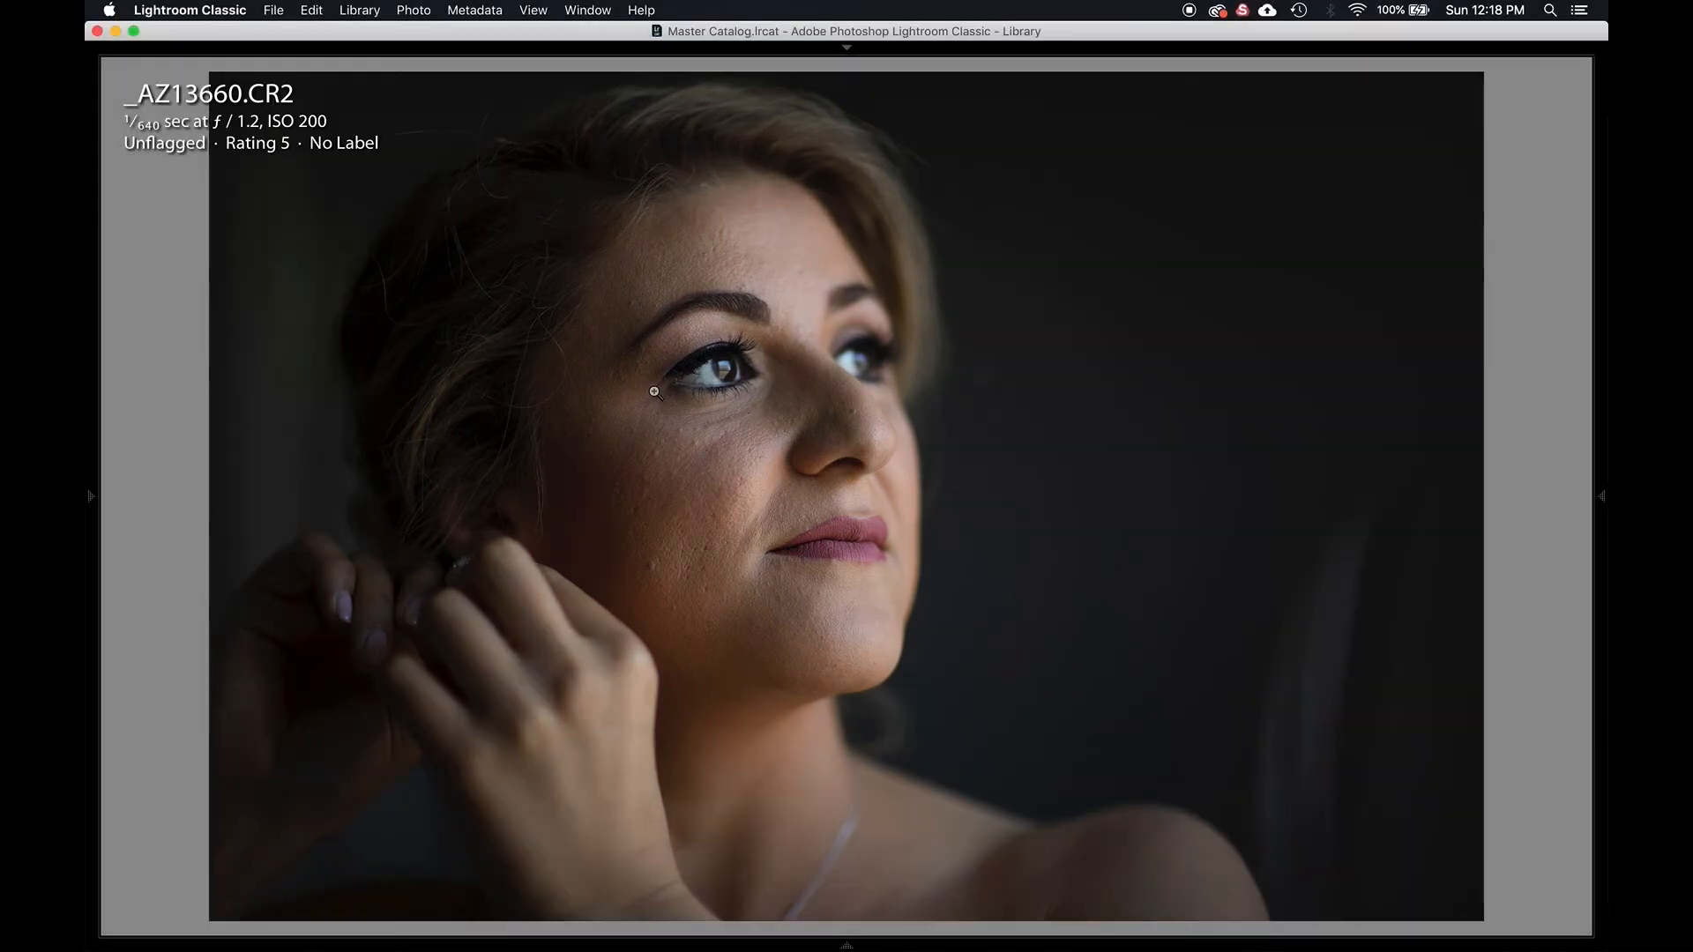
Browse the five-star bride portraits from _AZ13661.CR2 to _AZ13664.CR2 and on to _SC10958.CR2.
key(Right)
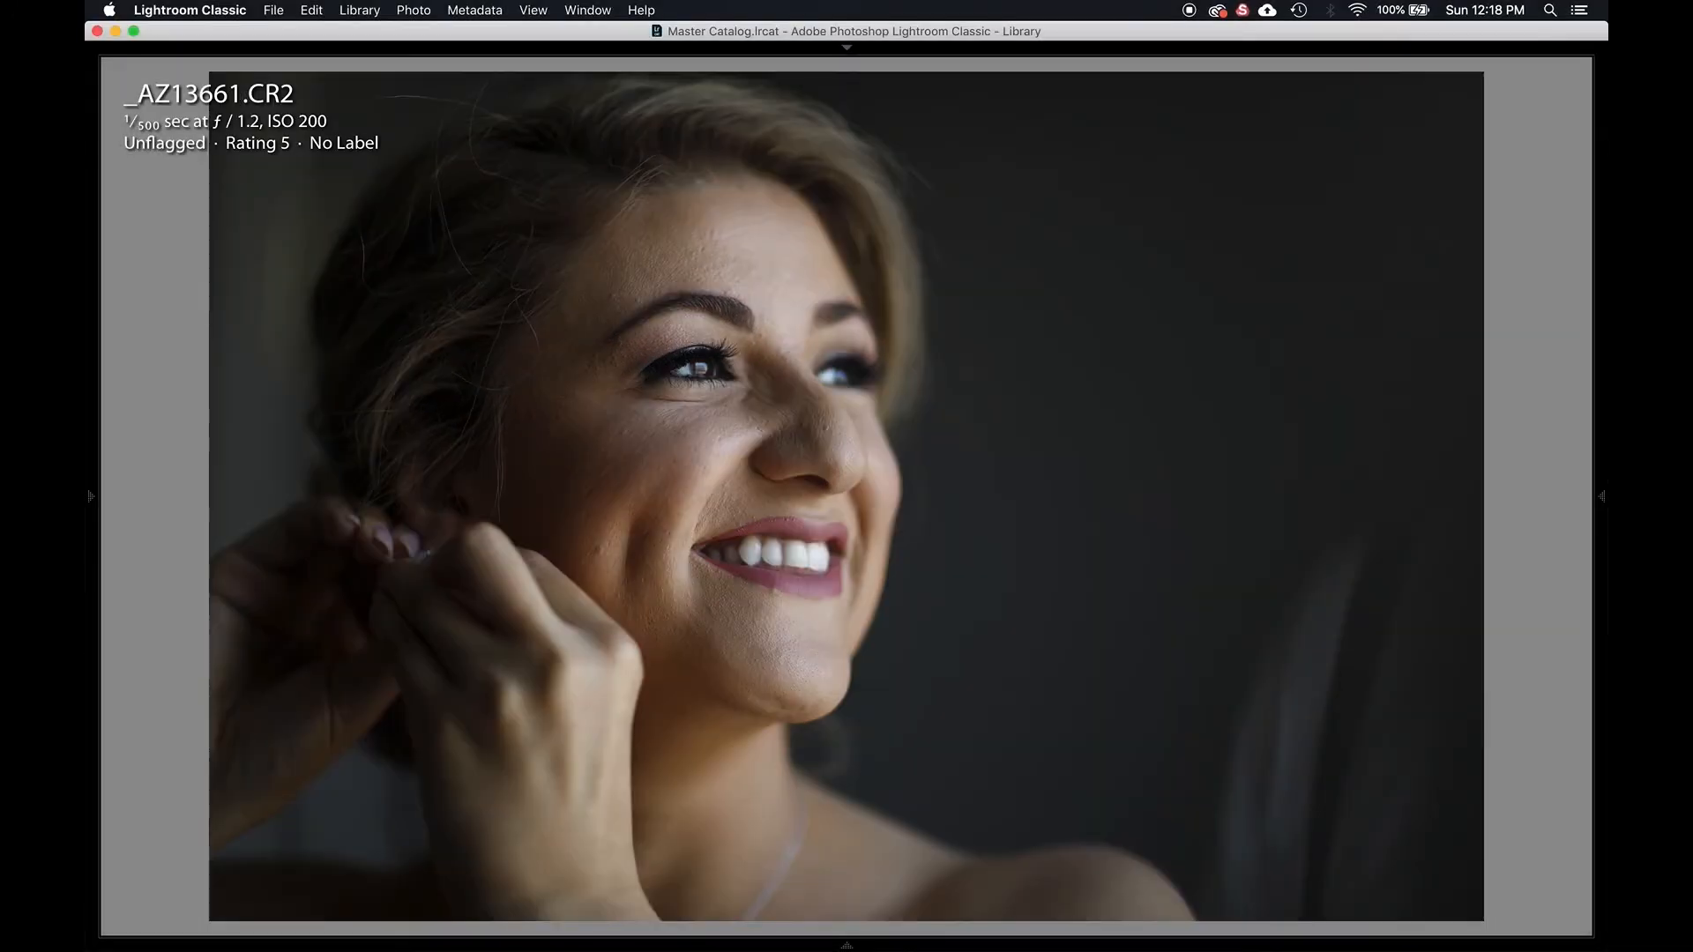
key(Right)
key(Right)
key(Left)
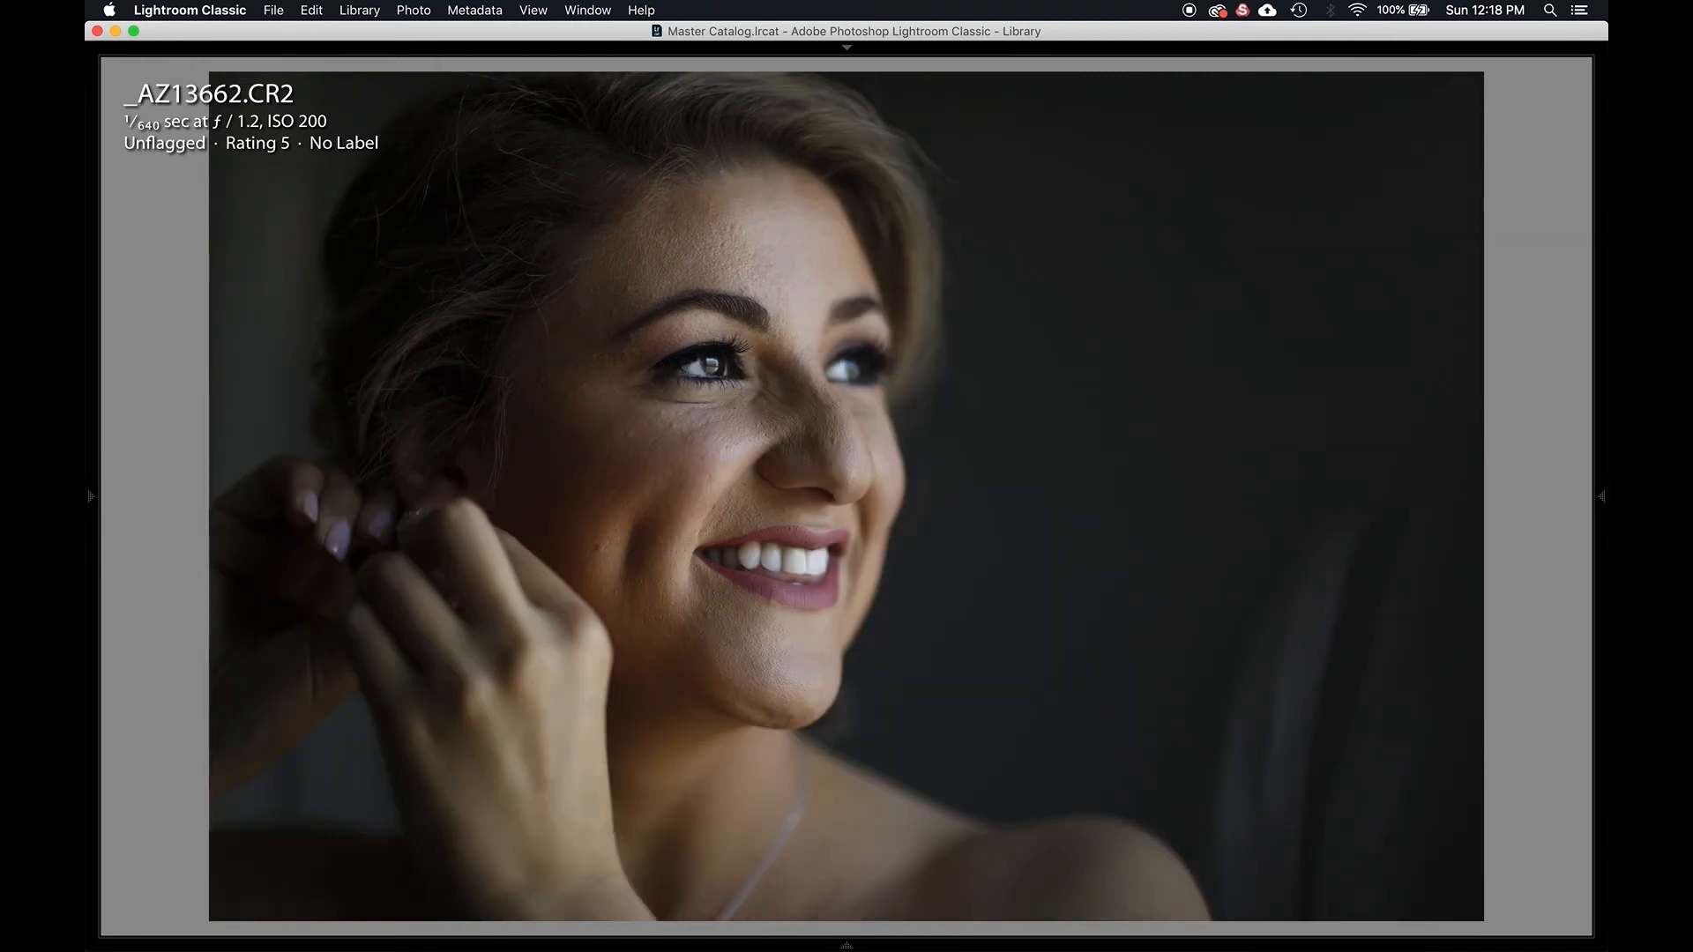
key(Right)
key(Right)
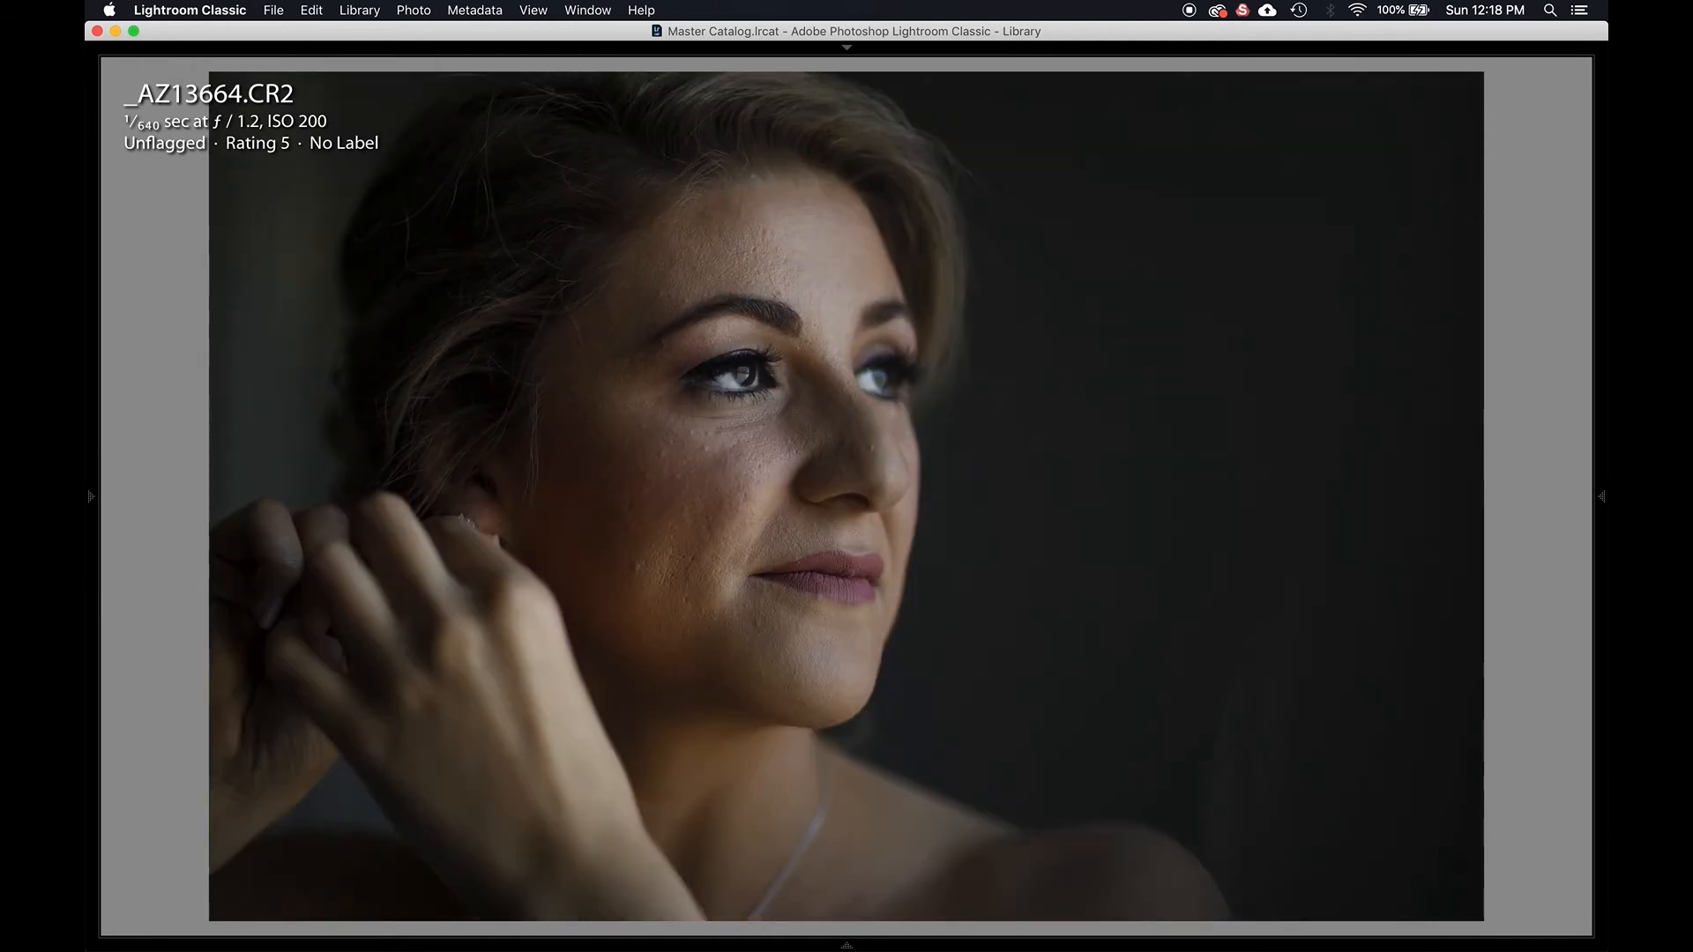
key(Right)
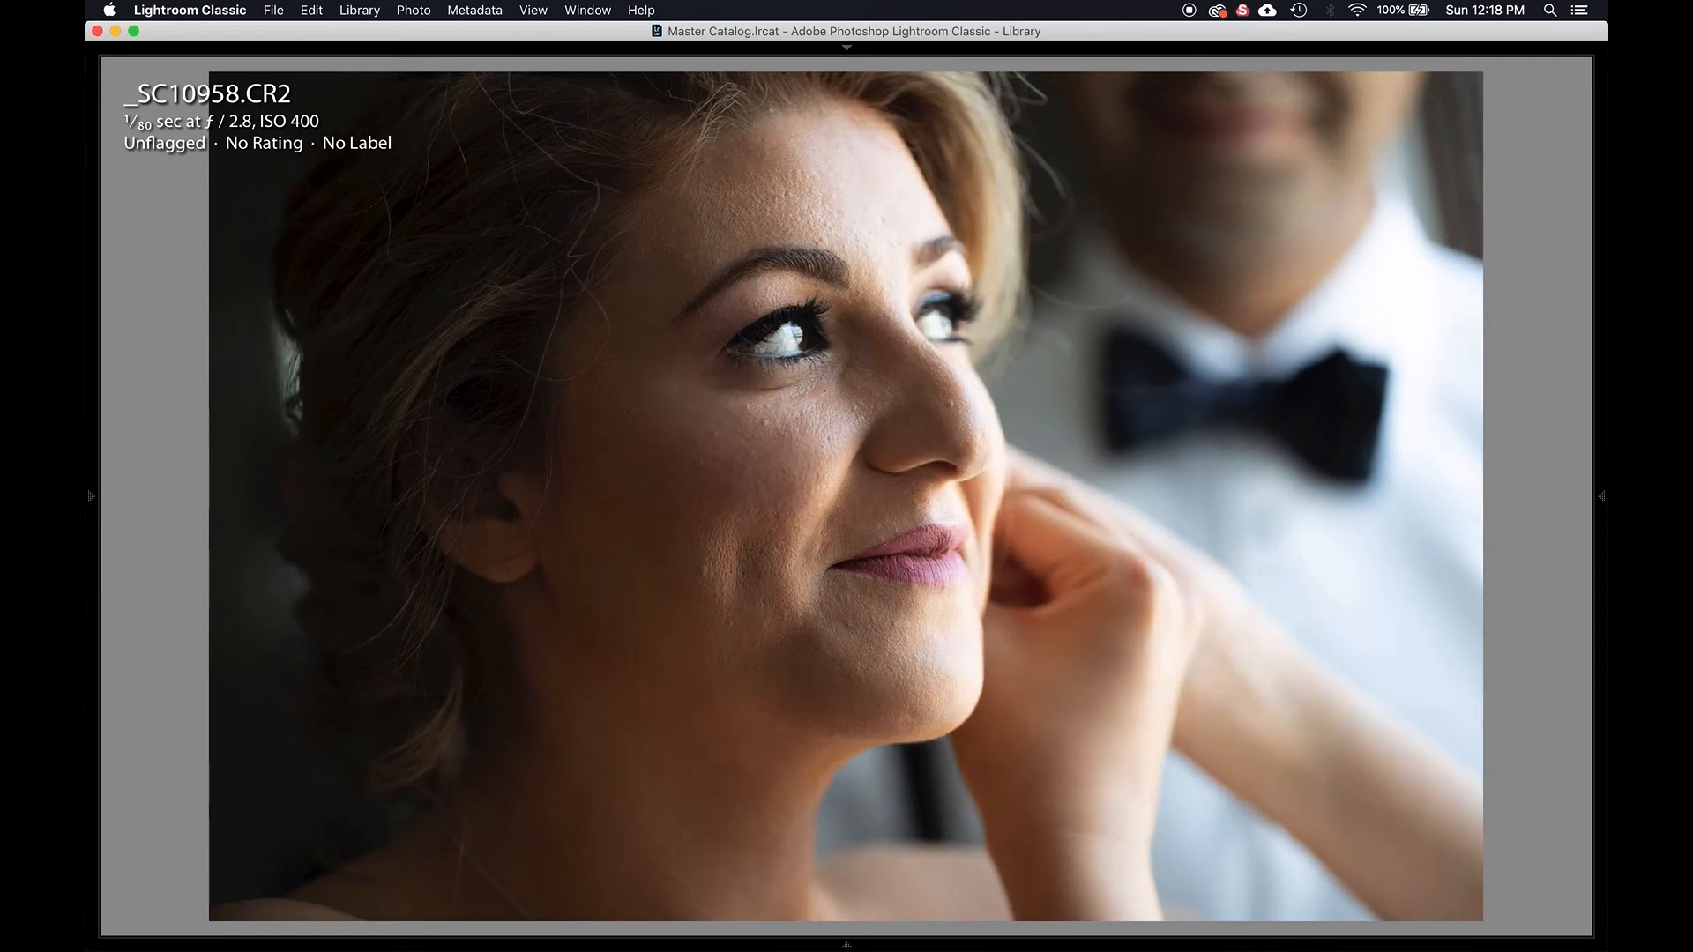
Go back to the smiling bride portrait _AZ13662.CR2, compare it repeatedly with _AZ13661.CR2, and return to the bow-tie series.
key(Left)
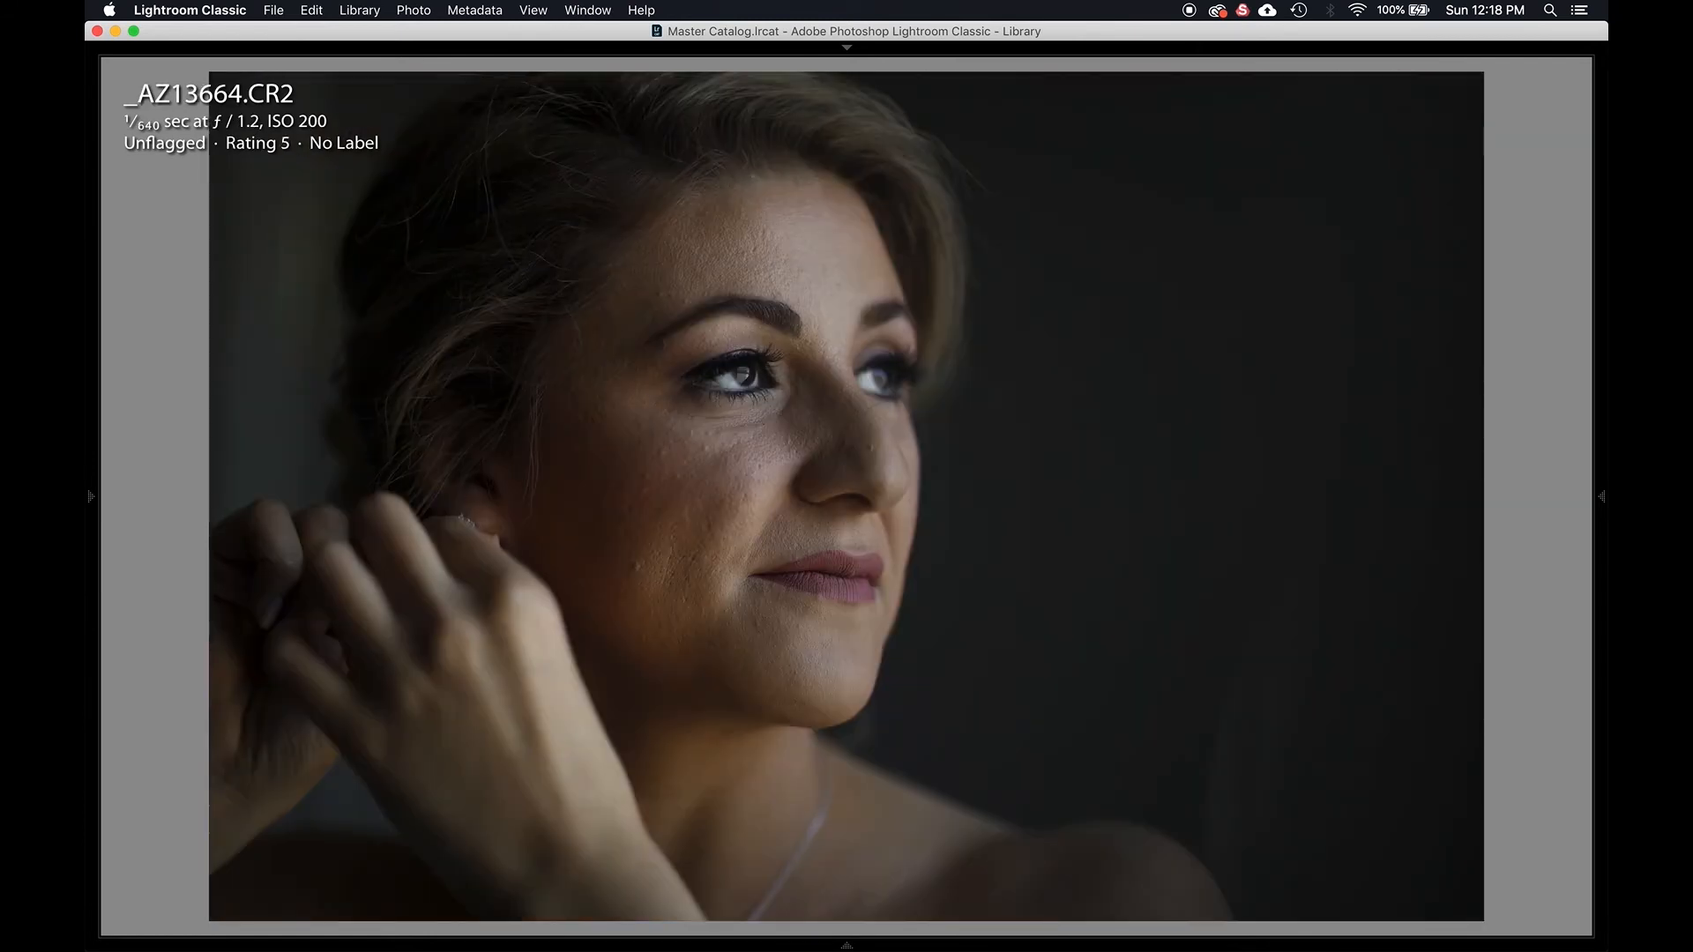
key(Left)
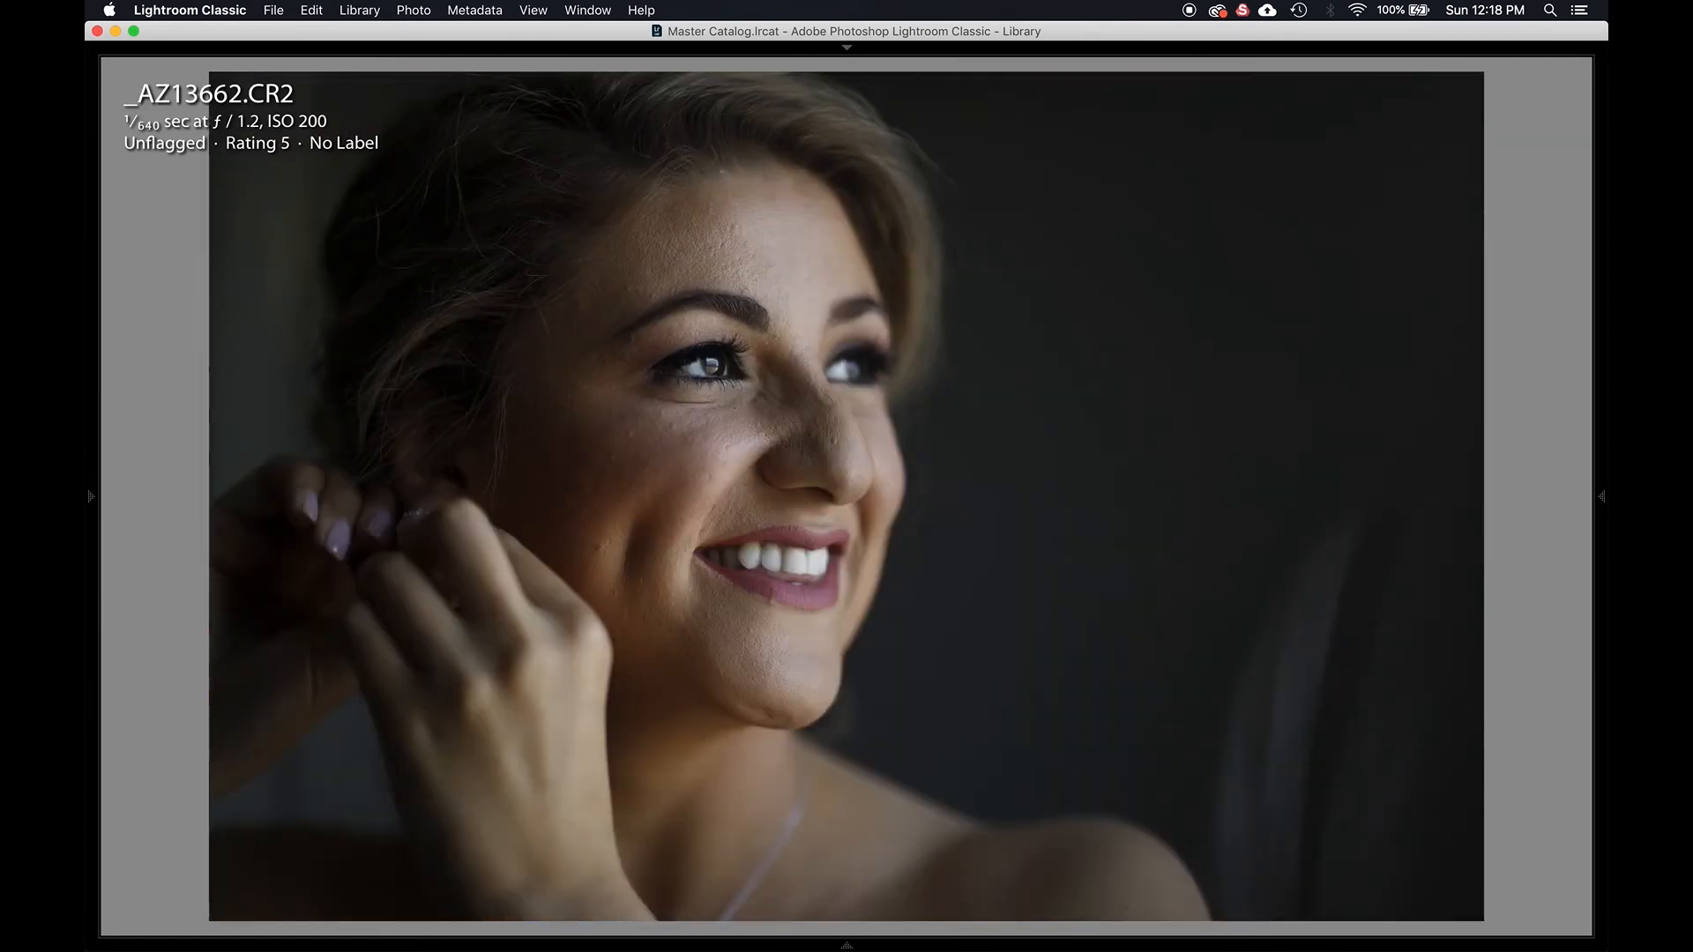
key(Left)
key(Right)
key(Left)
key(Right)
key(Left)
key(Right)
key(Right)
key(Right)
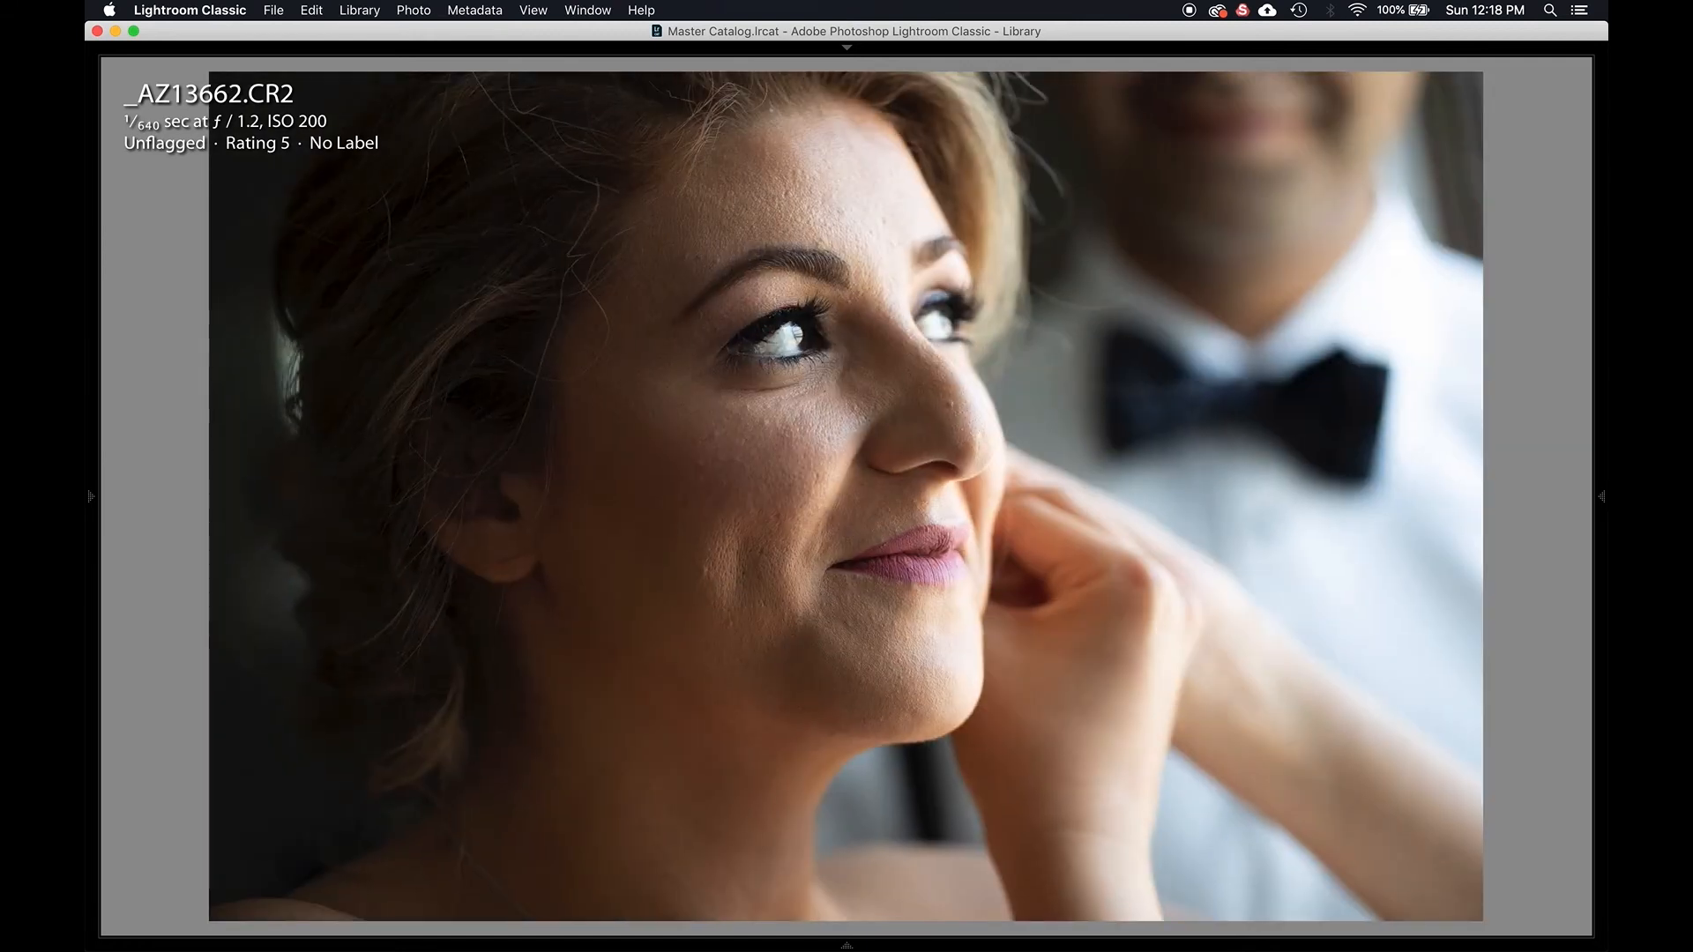
Compare the bride's earring shots around _SC10962.CR2 with their neighbors, advancing to _SC10965.CR2.
key(Right)
key(Right)
key(Left)
key(Left)
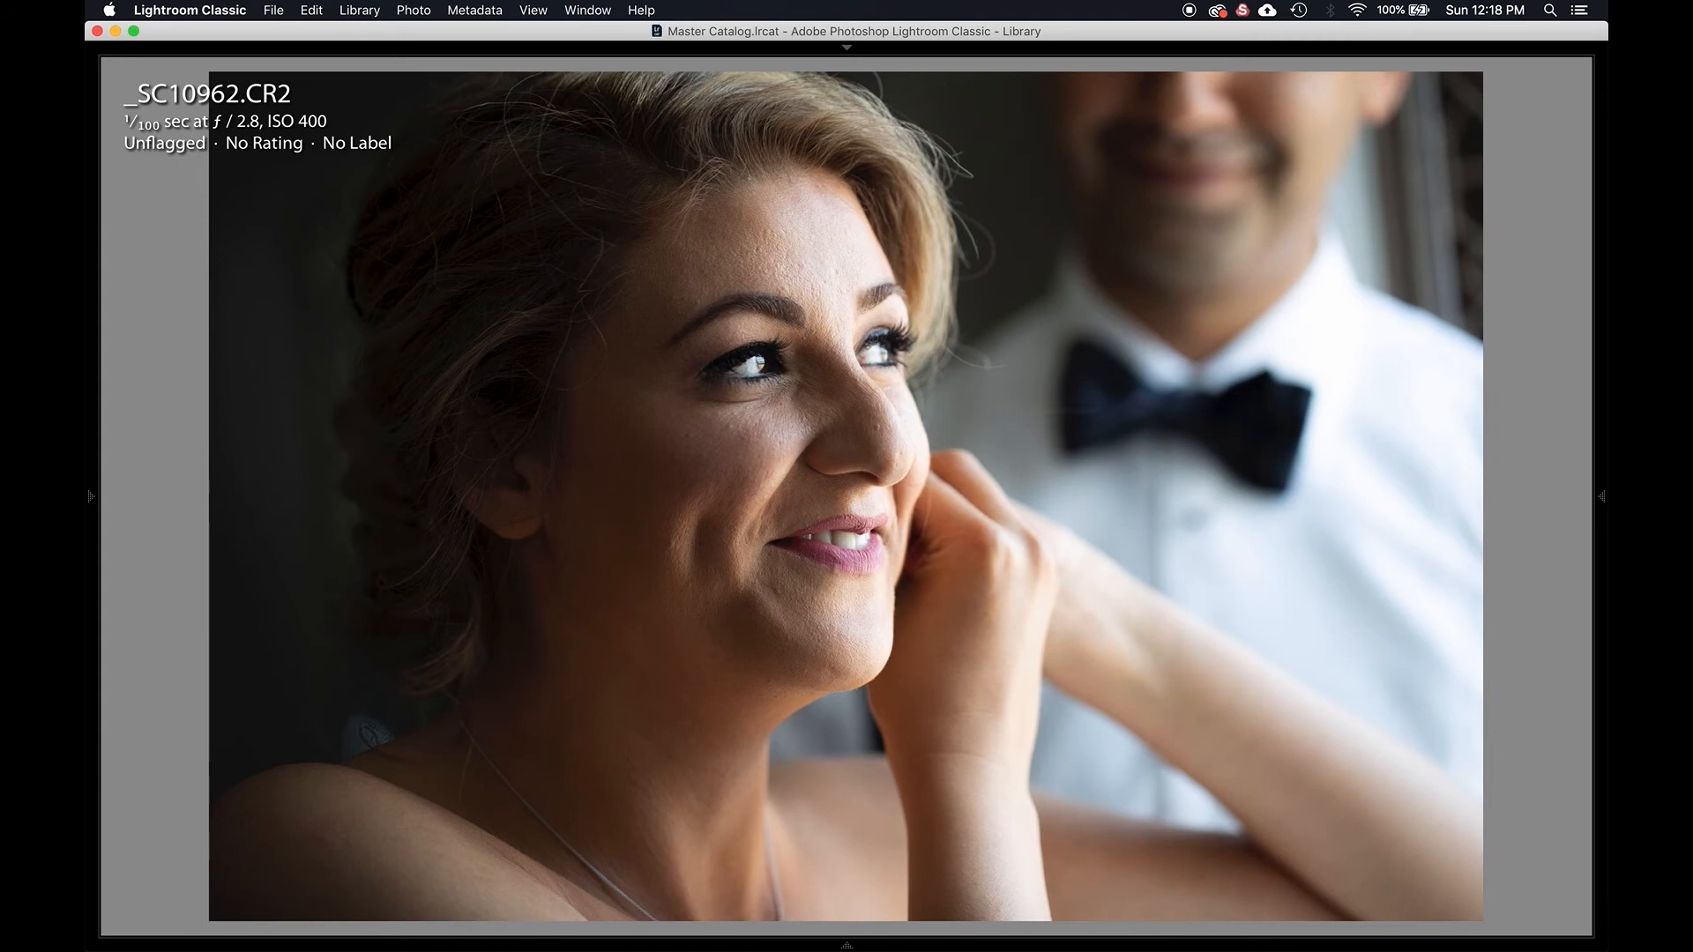
key(Left)
key(Right)
key(Right)
key(Right)
key(Left)
key(Right)
key(Right)
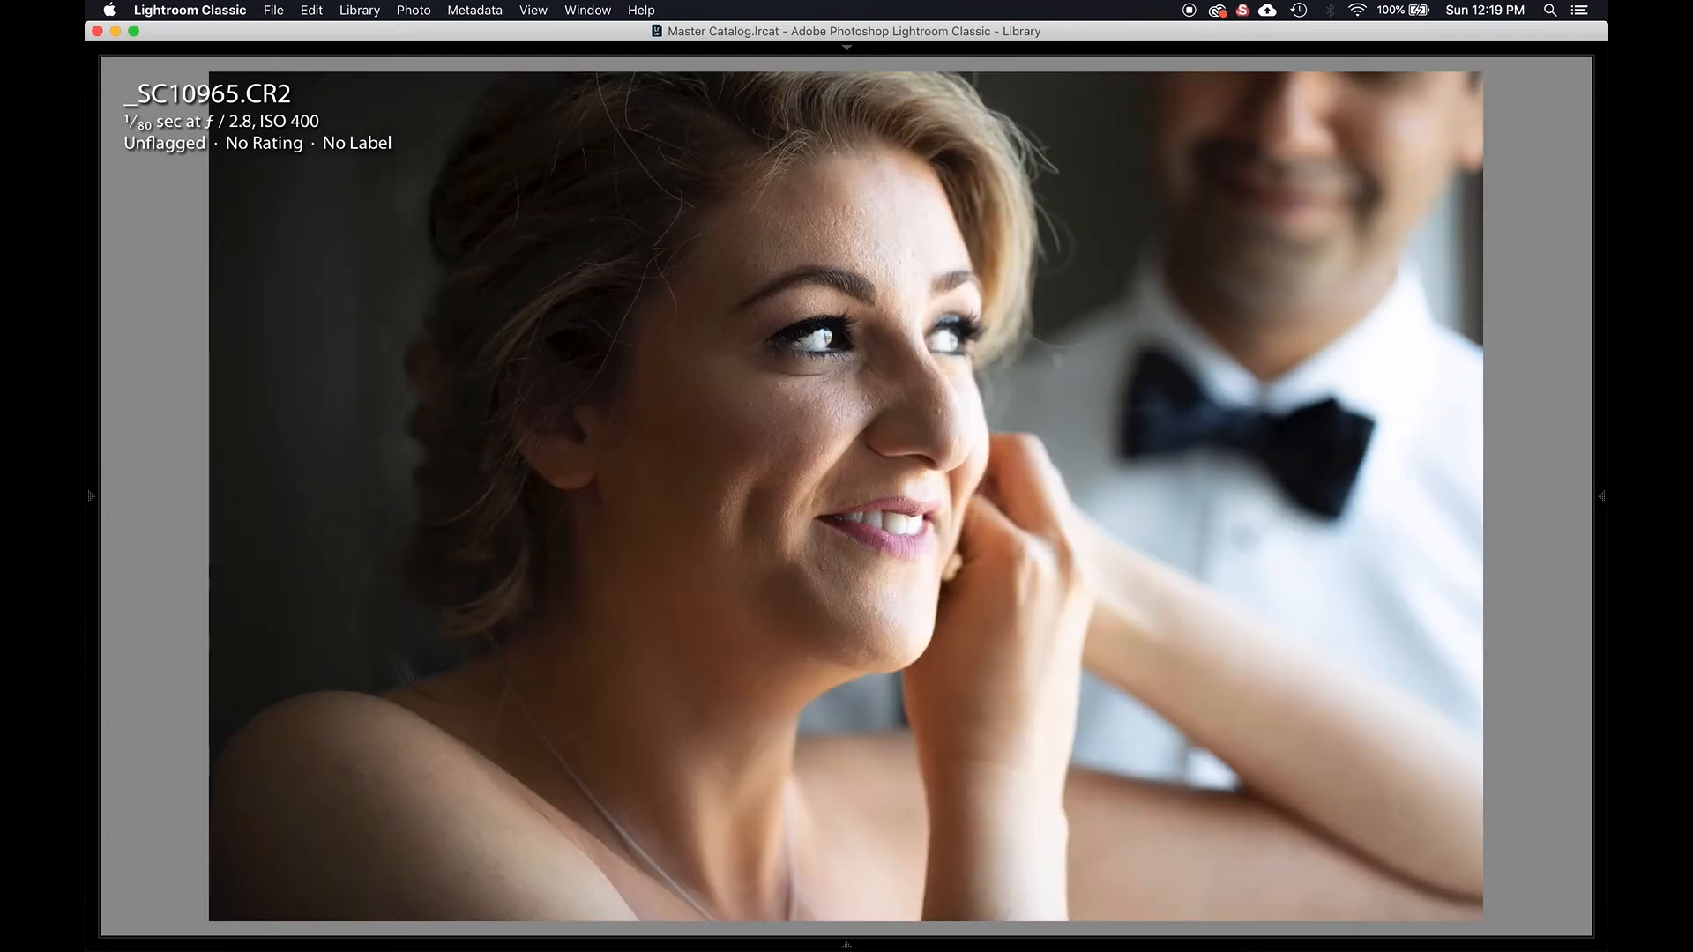
Compare _SC10967.CR2 with the adjacent shots and advance to the five-star groom-focused photo _SC10968.CR2.
key(Right)
key(Right)
key(Right)
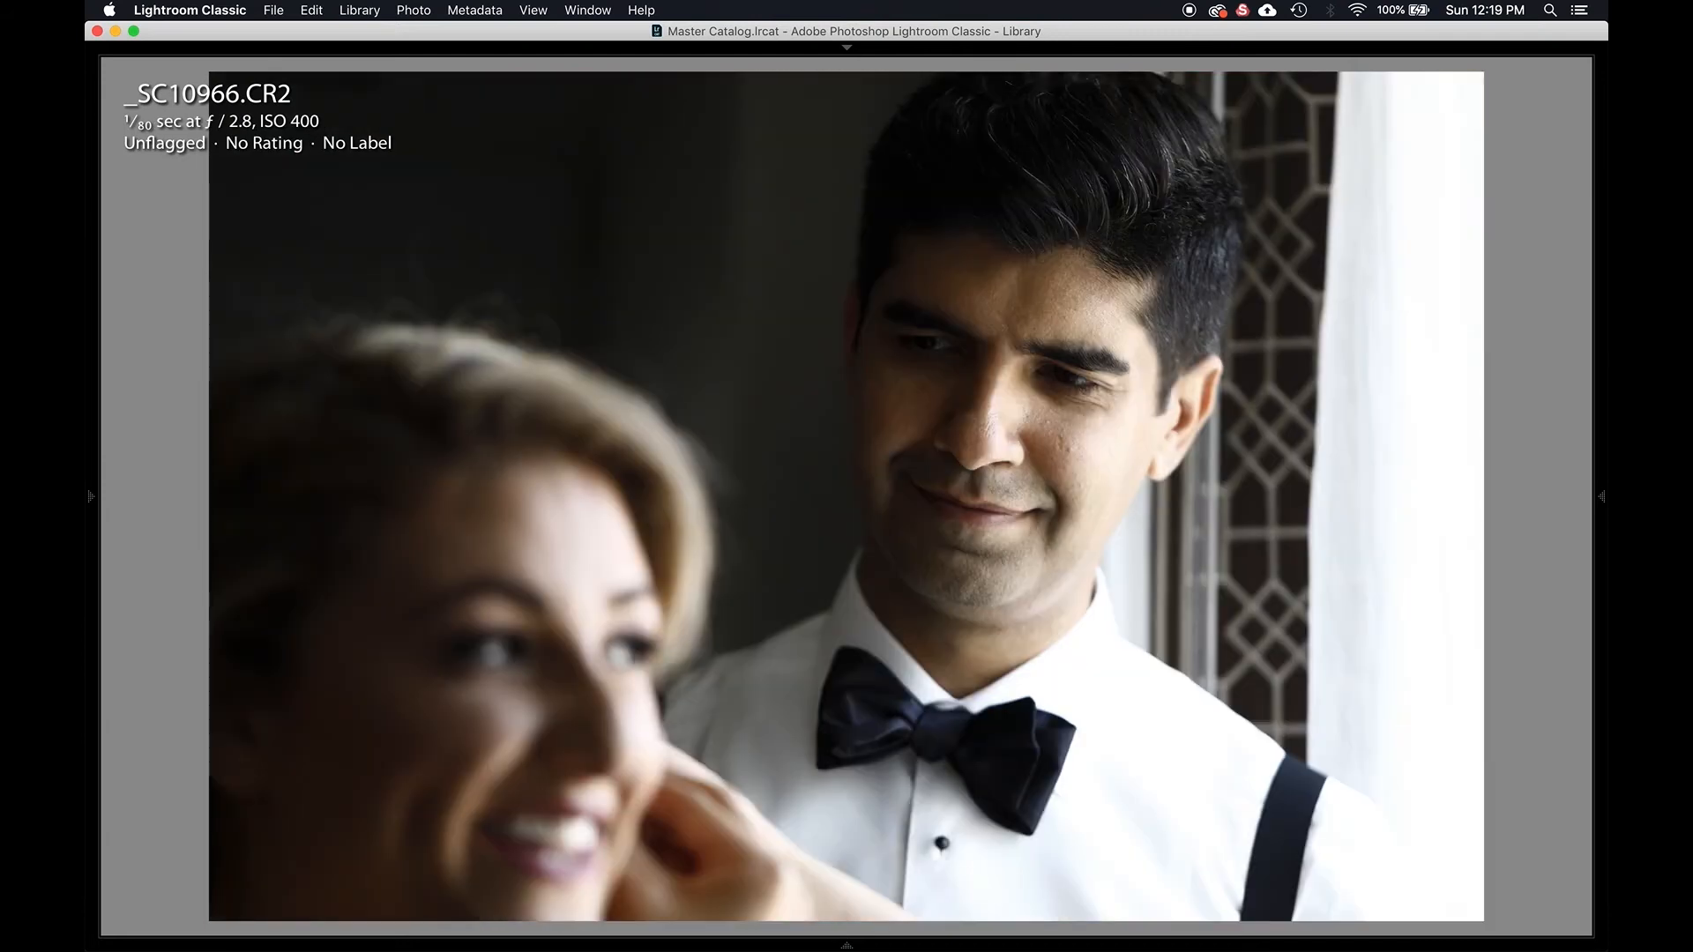
key(Left)
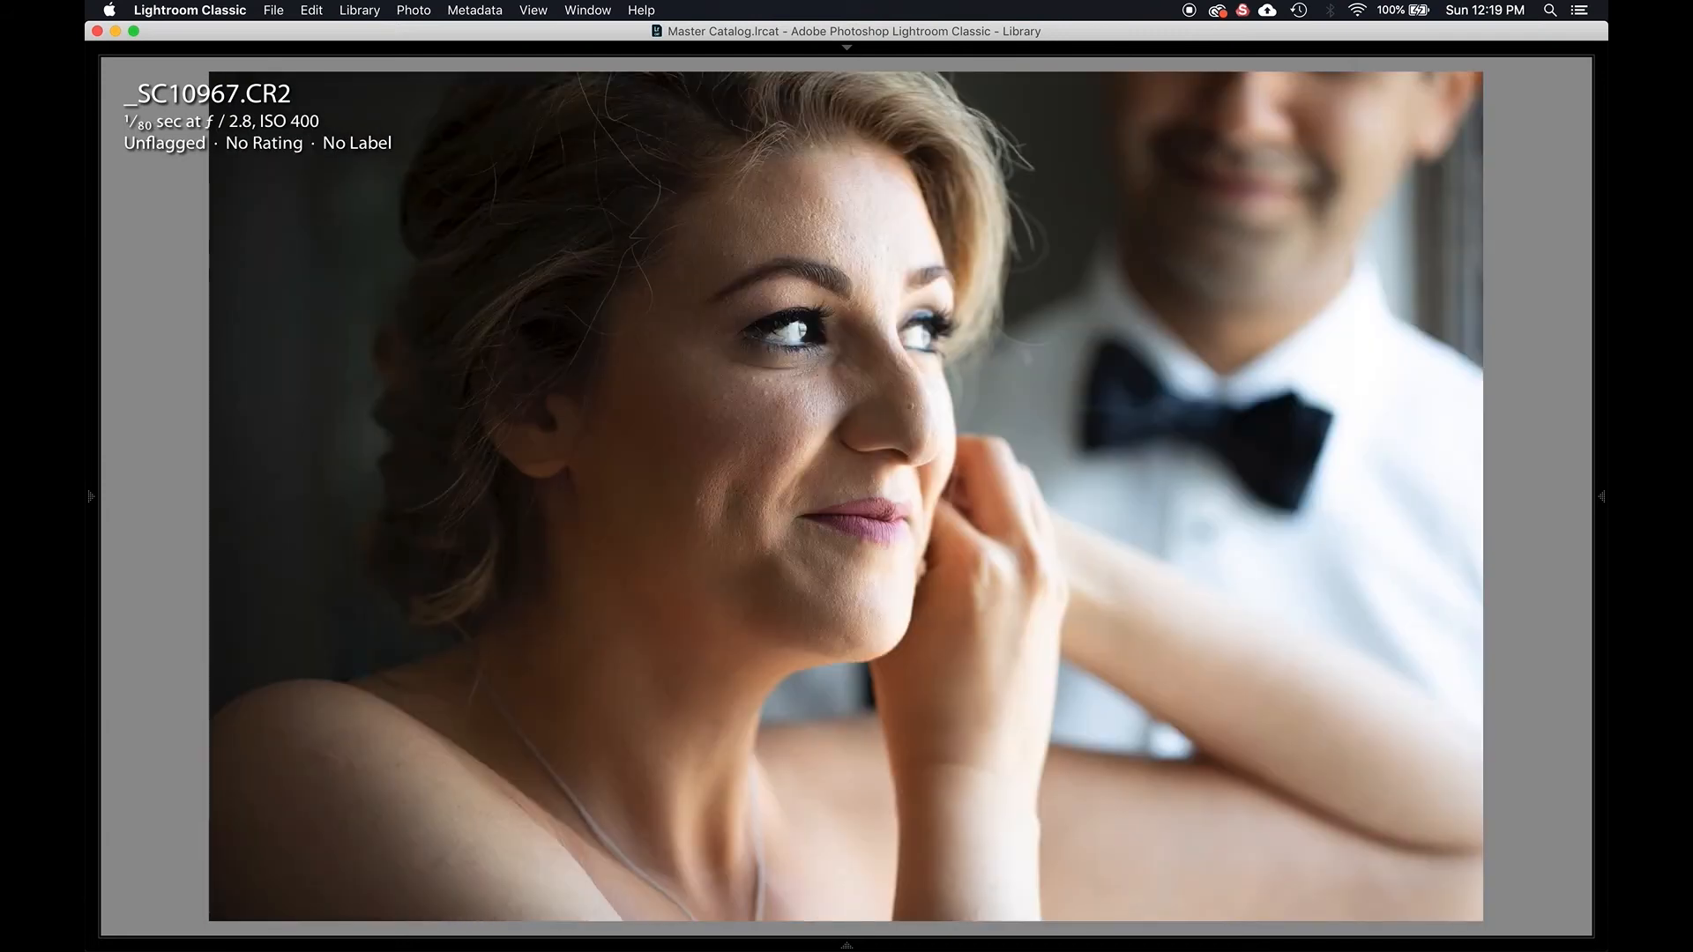
key(Right)
key(Right)
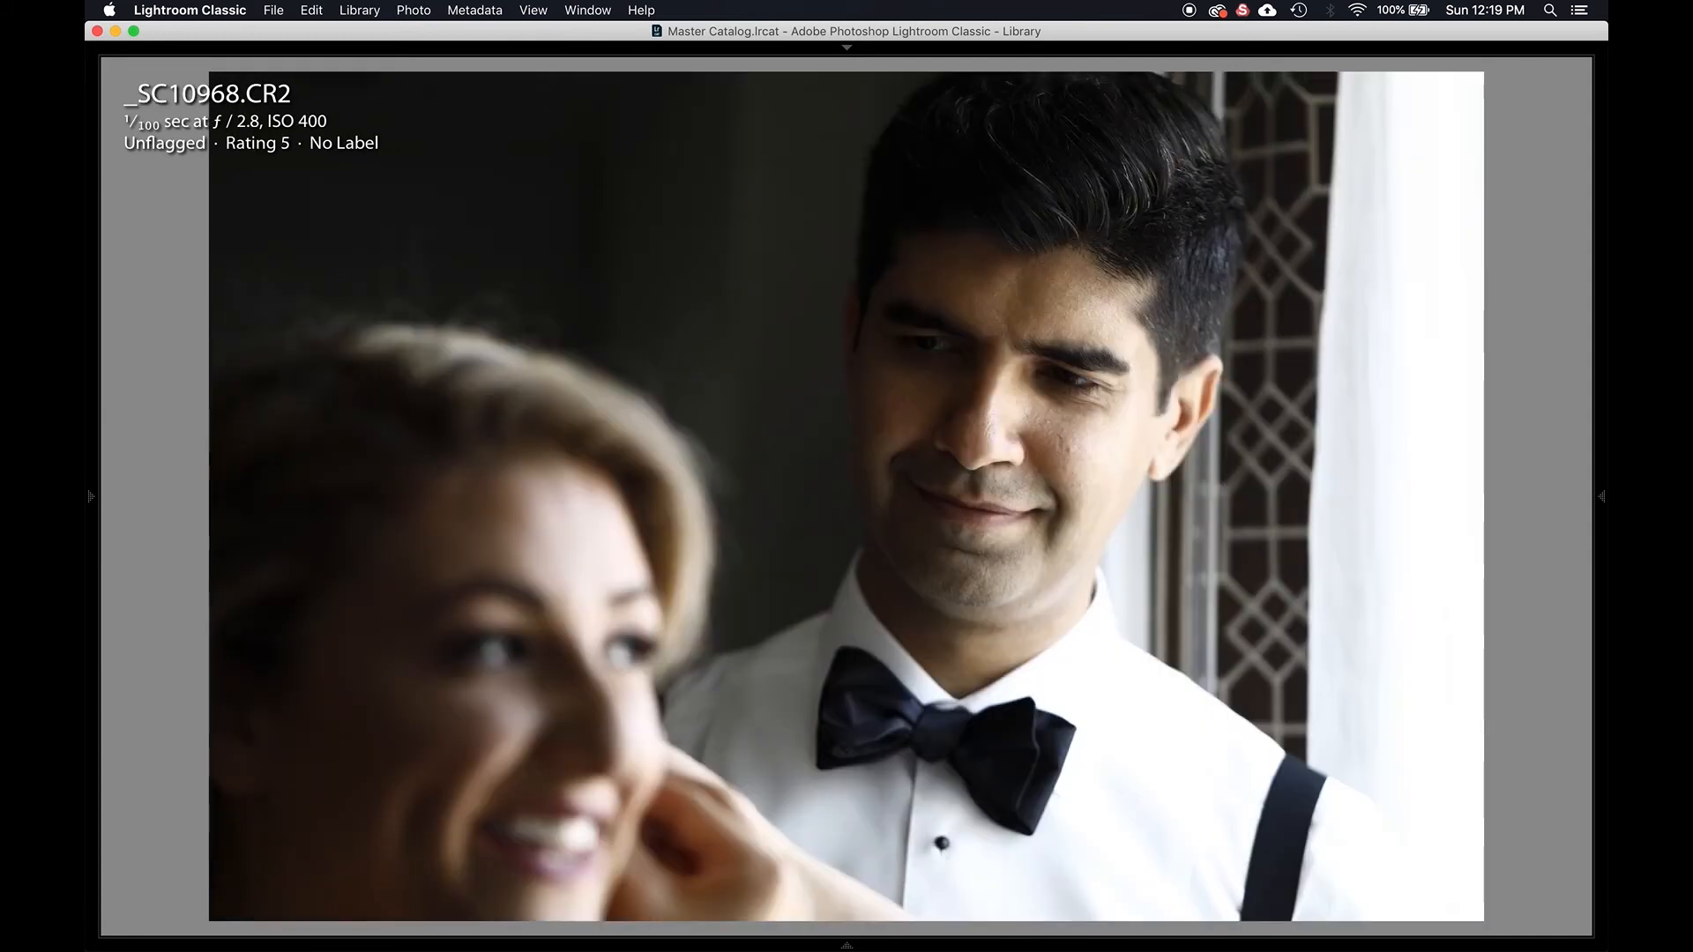
Compare the groom-focused photo _SC10968.CR2 with the similar shots _SC10969.CR2 and _SC10970.CR2.
key(Right)
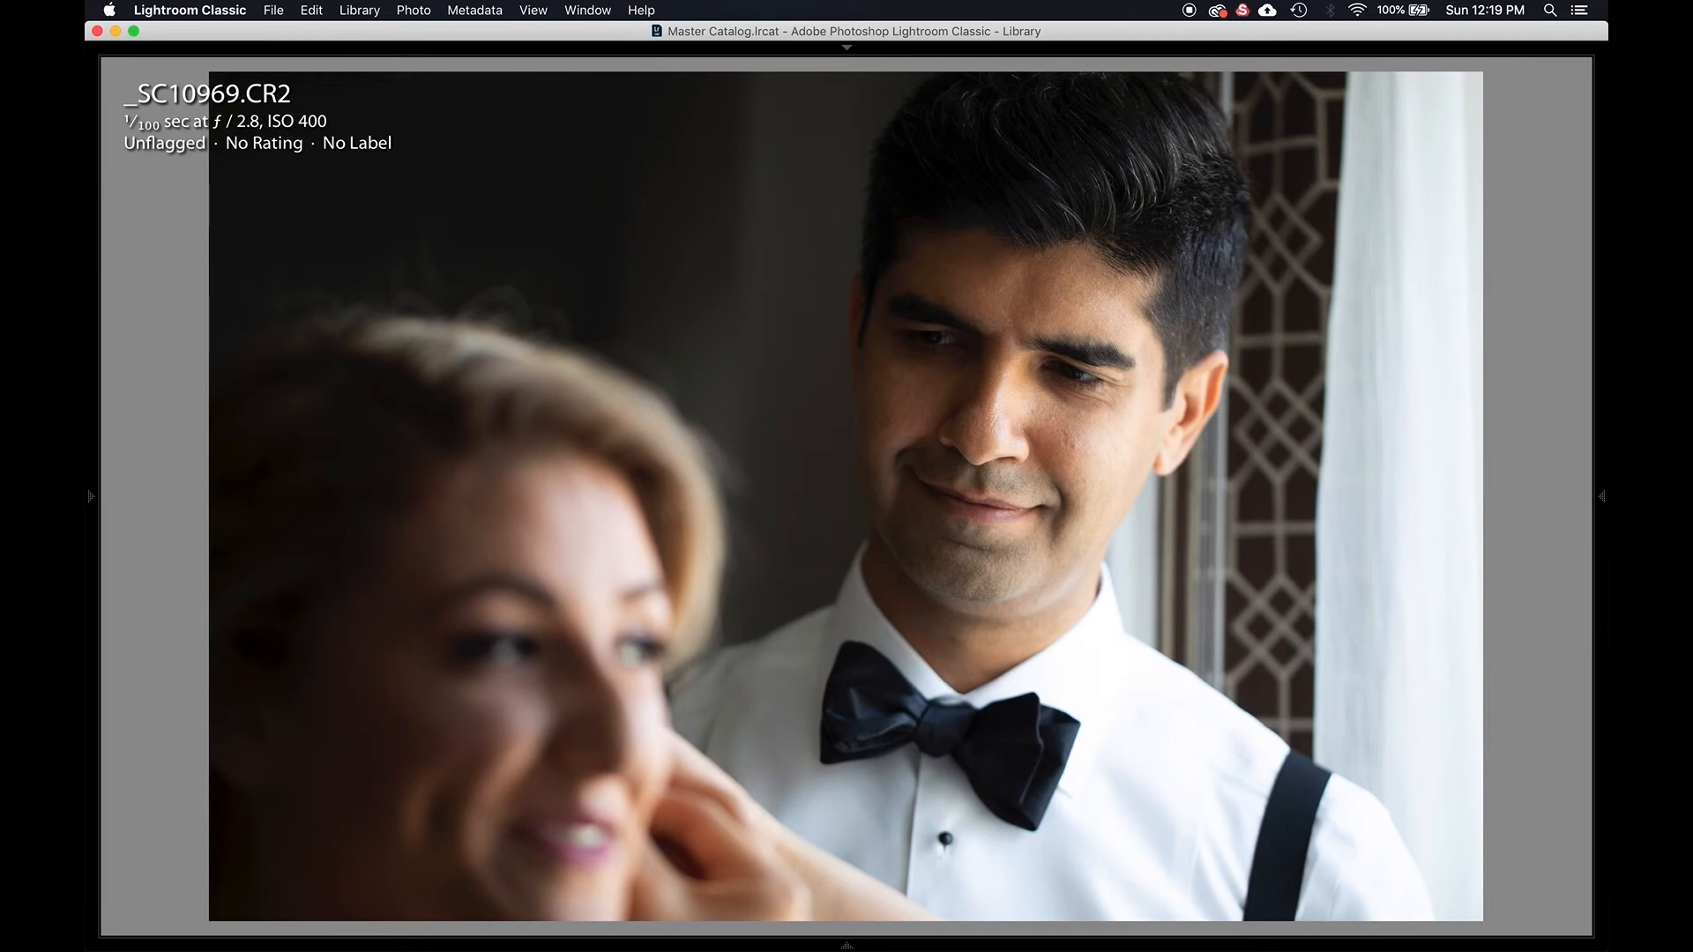
key(Left)
key(Right)
key(Right)
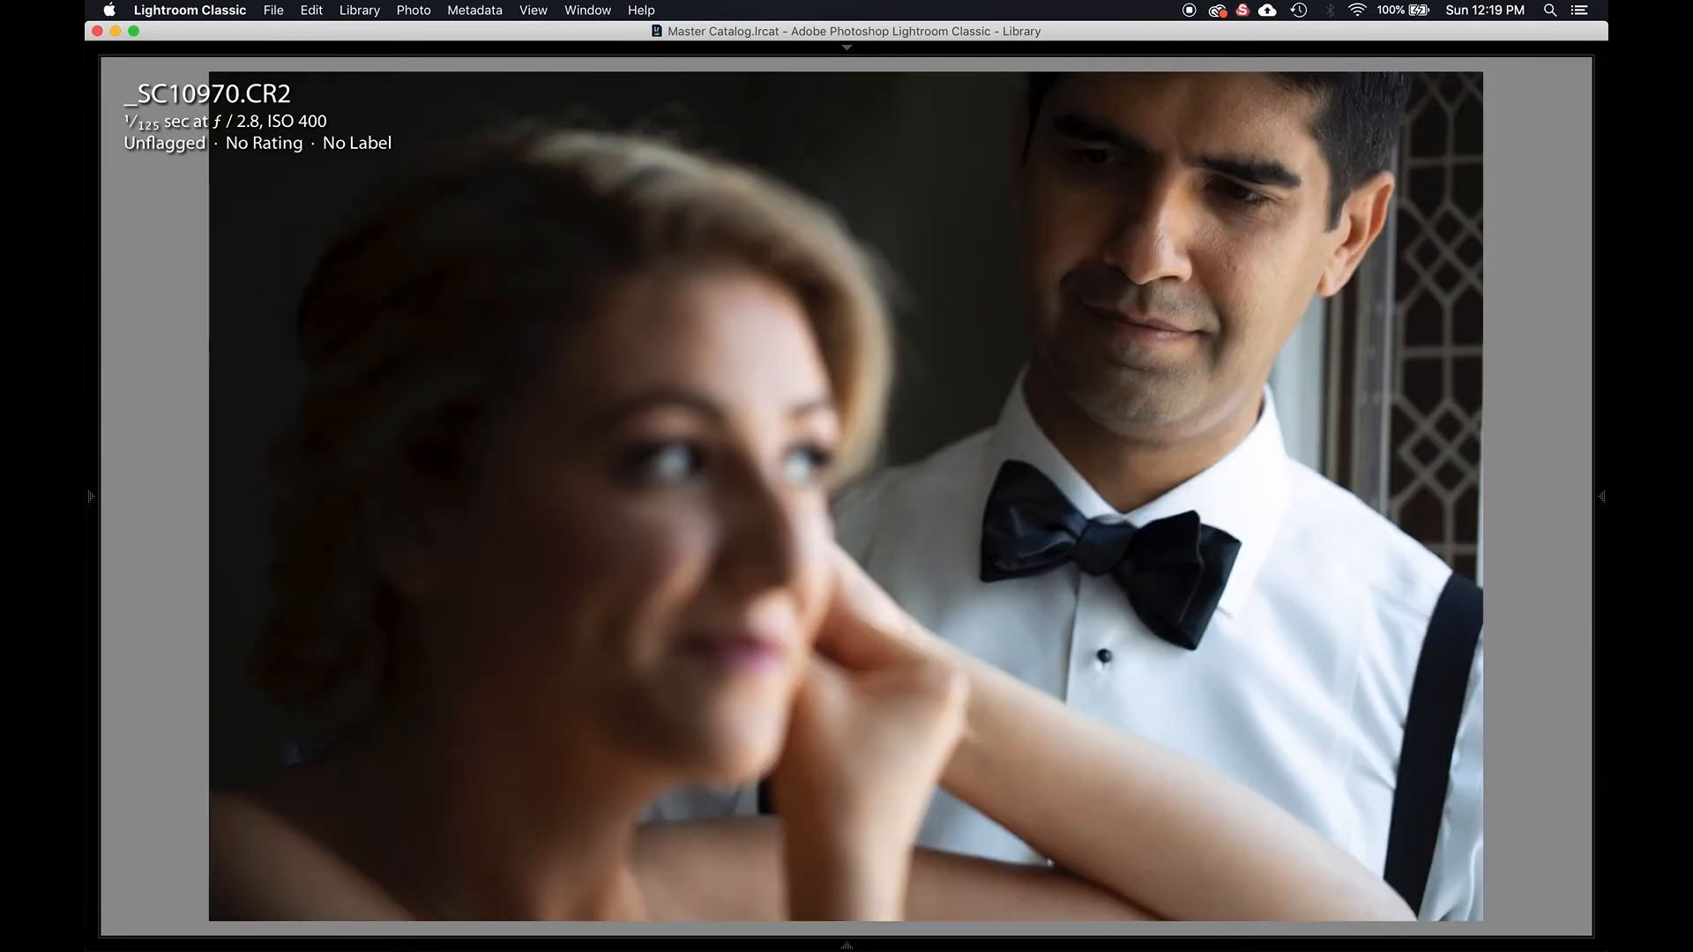
key(Left)
key(Left)
key(Right)
key(Left)
key(Right)
key(Left)
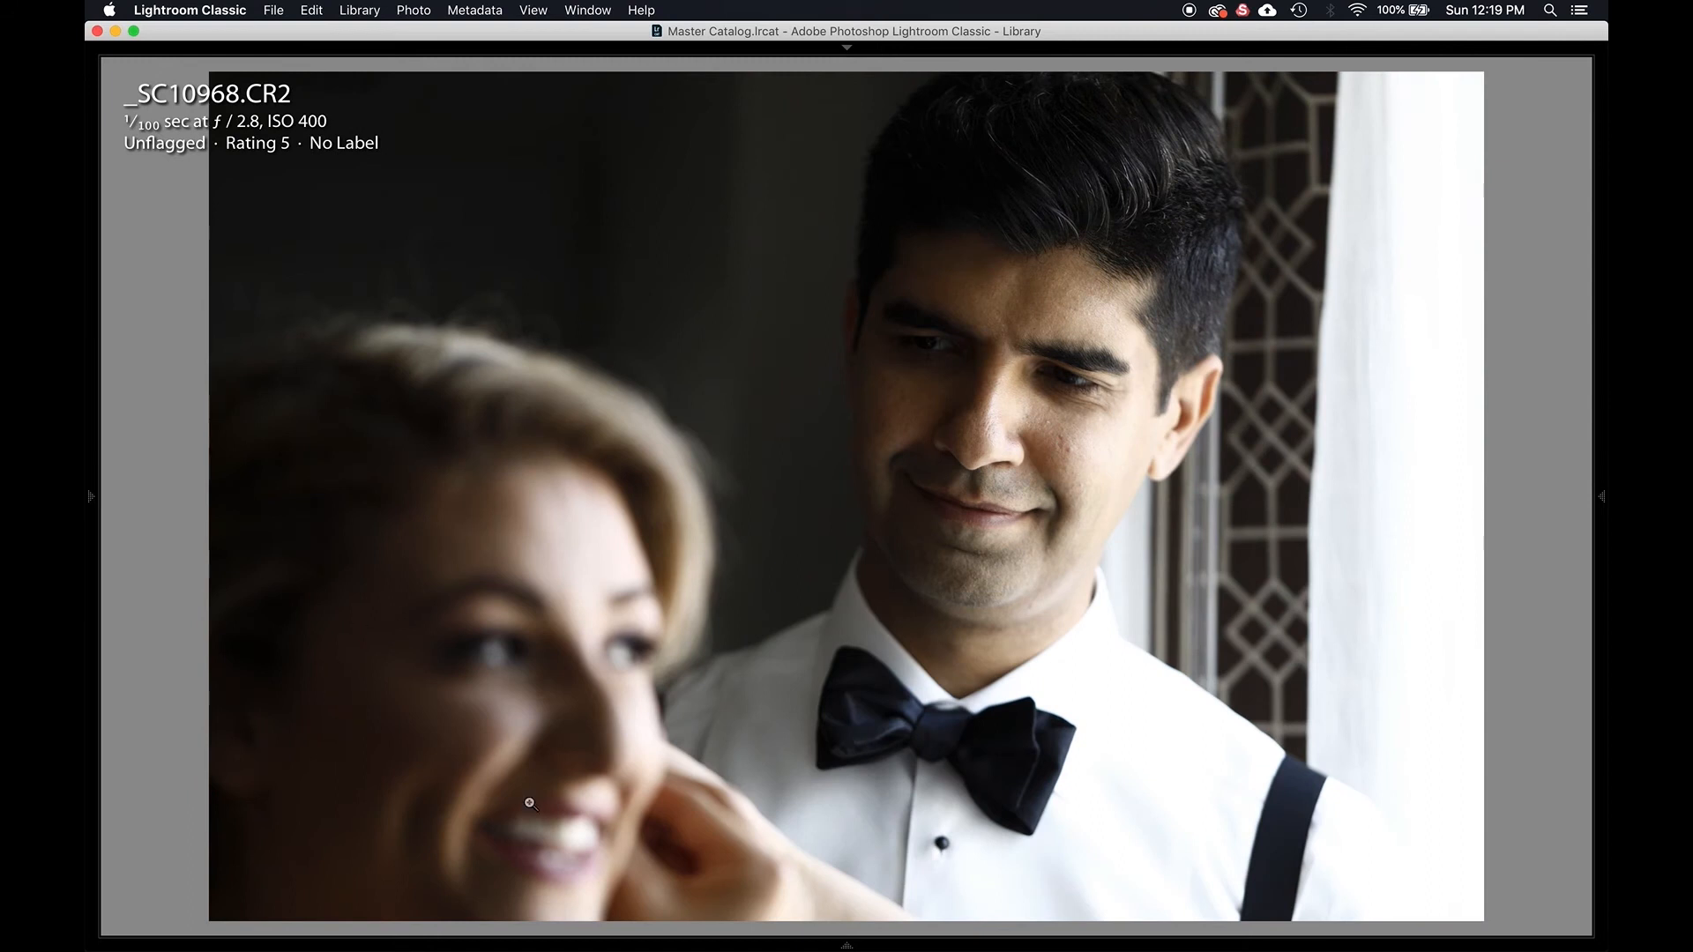
Examine the bride's blurred smile in _SC10968.CR2 against her expression in _SC10969.CR2.
key(Right)
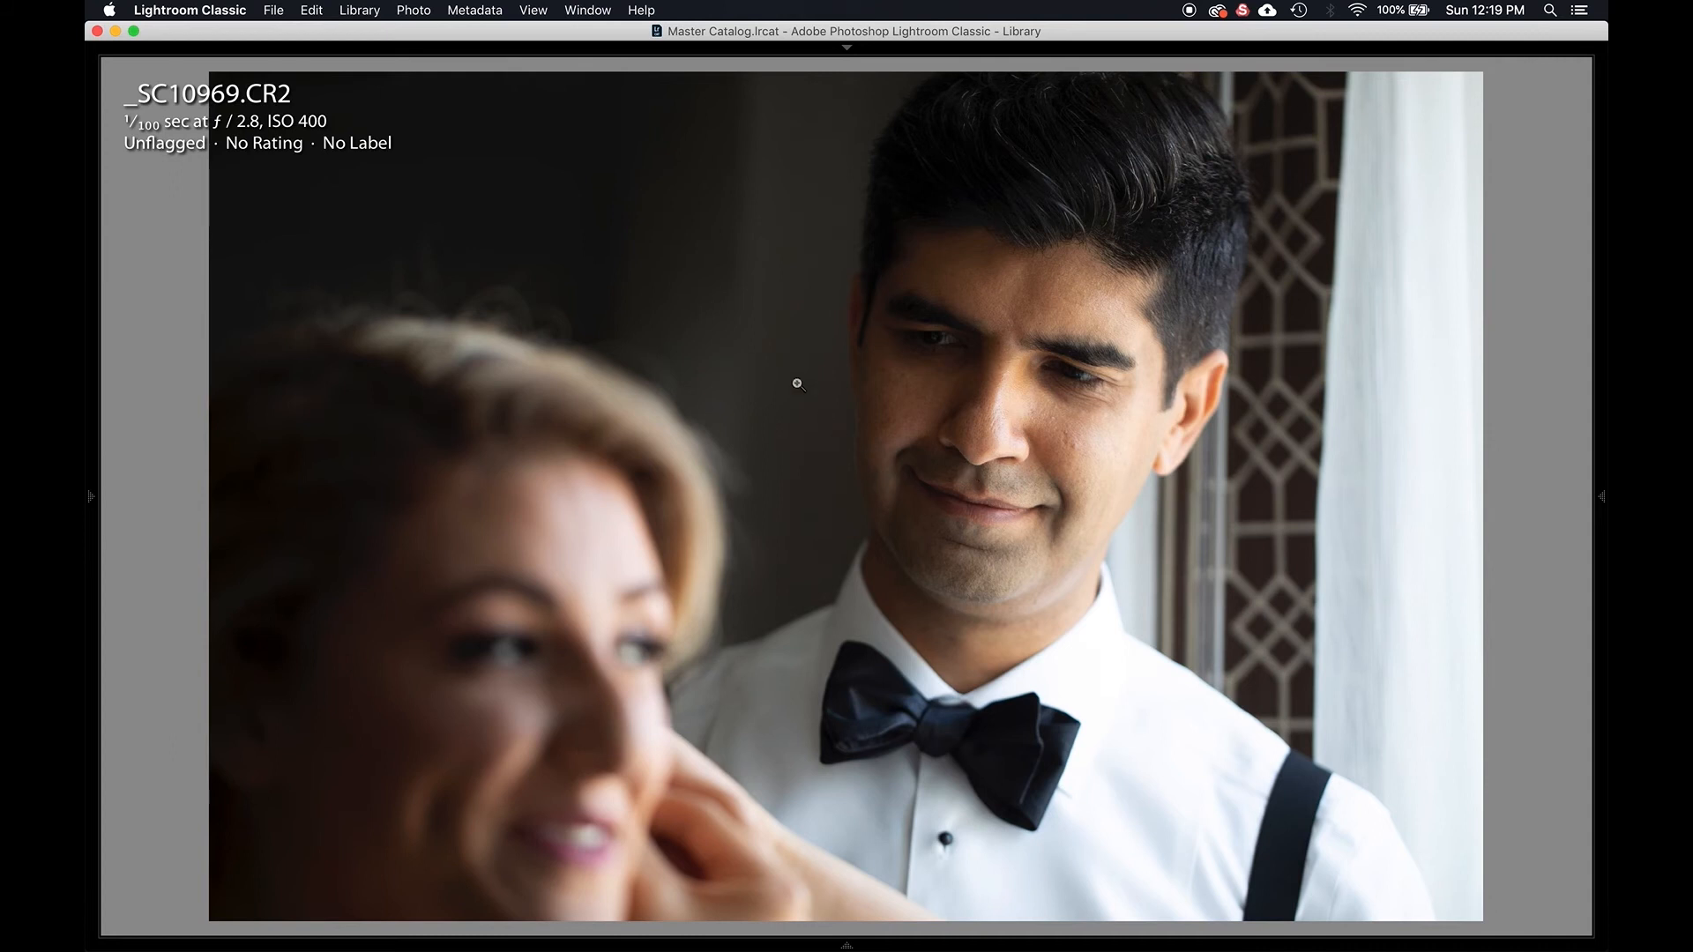
key(Left)
key(Right)
key(Right)
key(Left)
key(Left)
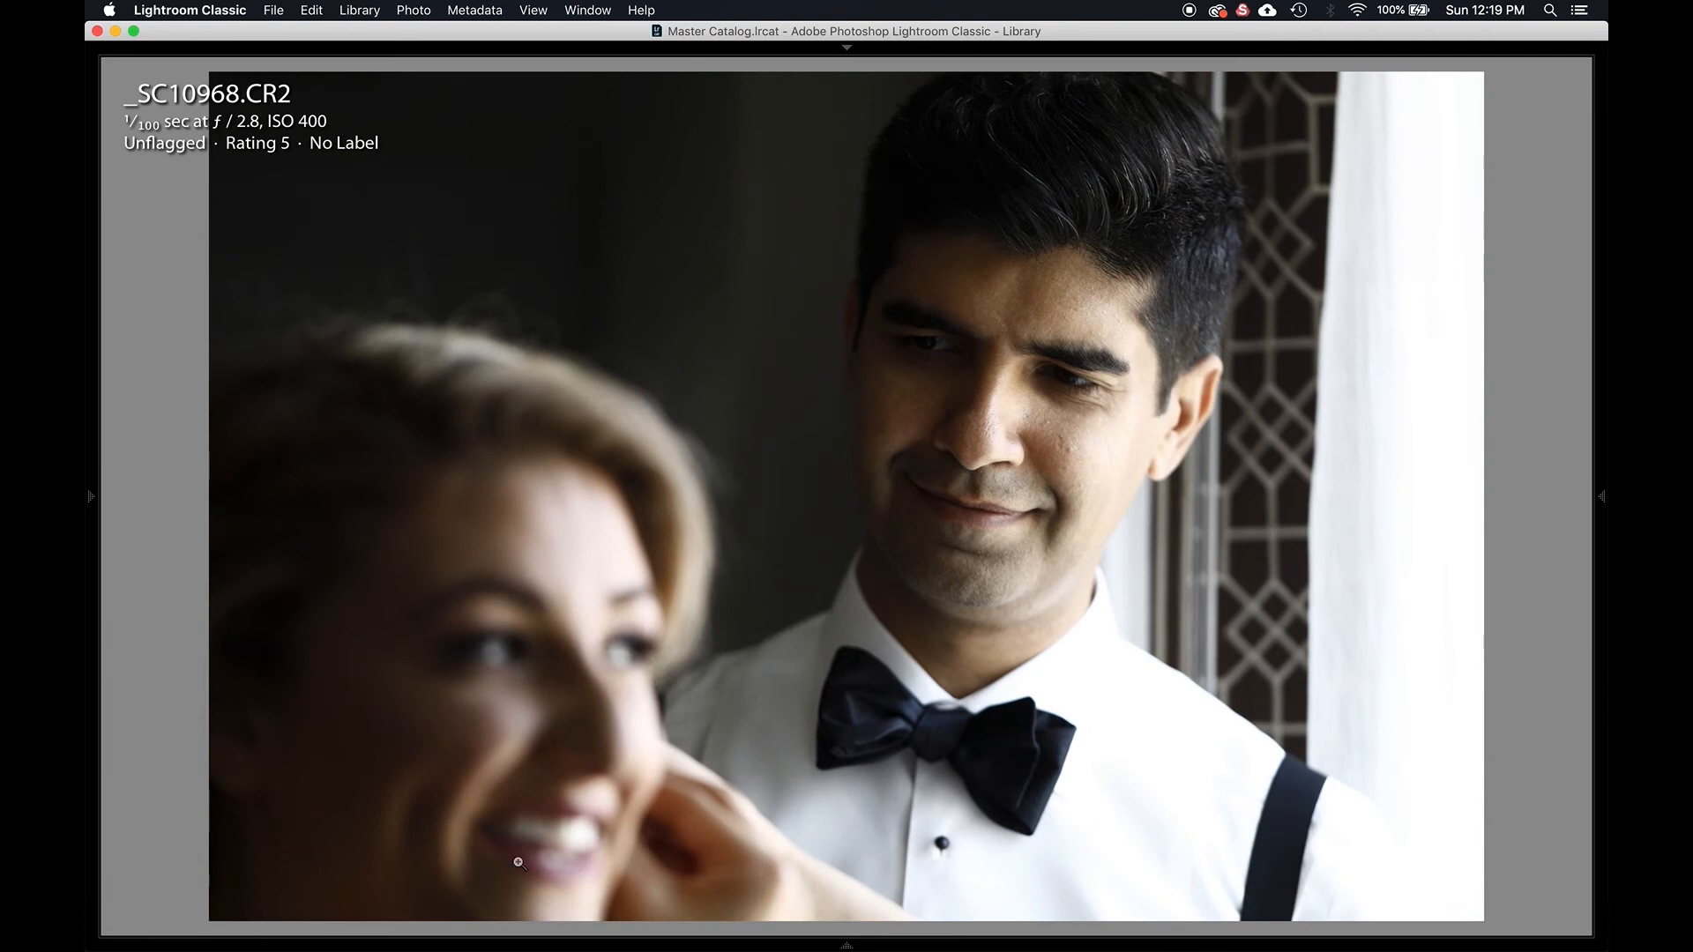
key(Right)
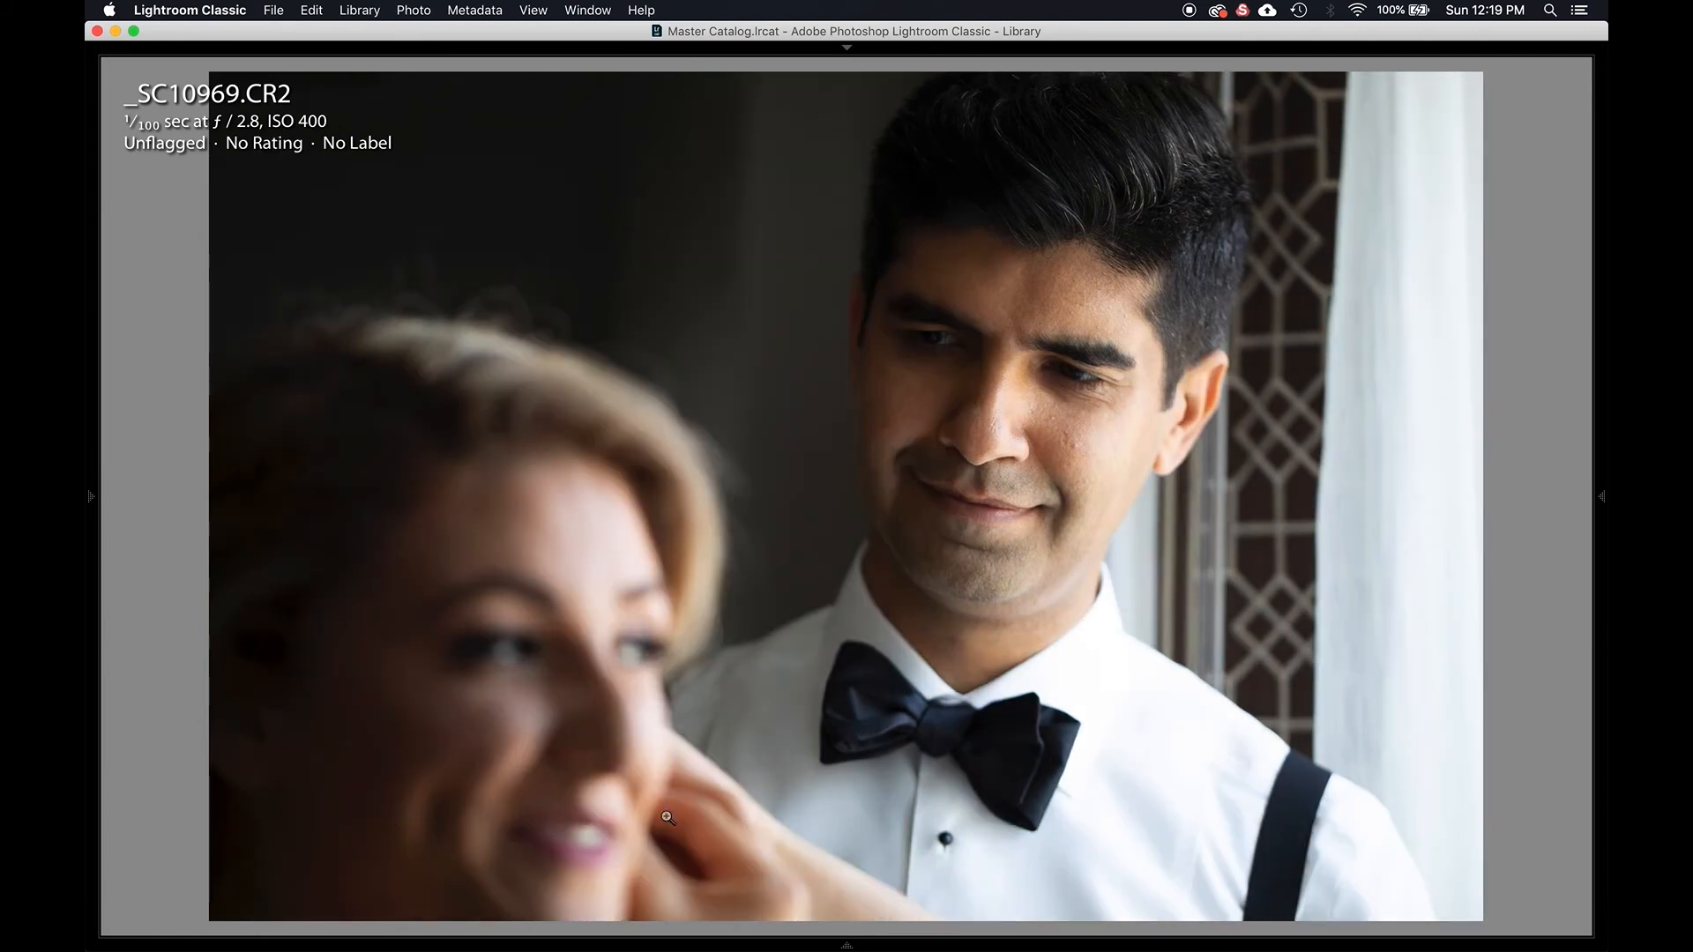
Compare the groom's and bride's eyes in _SC10970.CR2 and _SC10971.CR2, and advance to the wider couple shot _AZ13641.CR2.
key(Right)
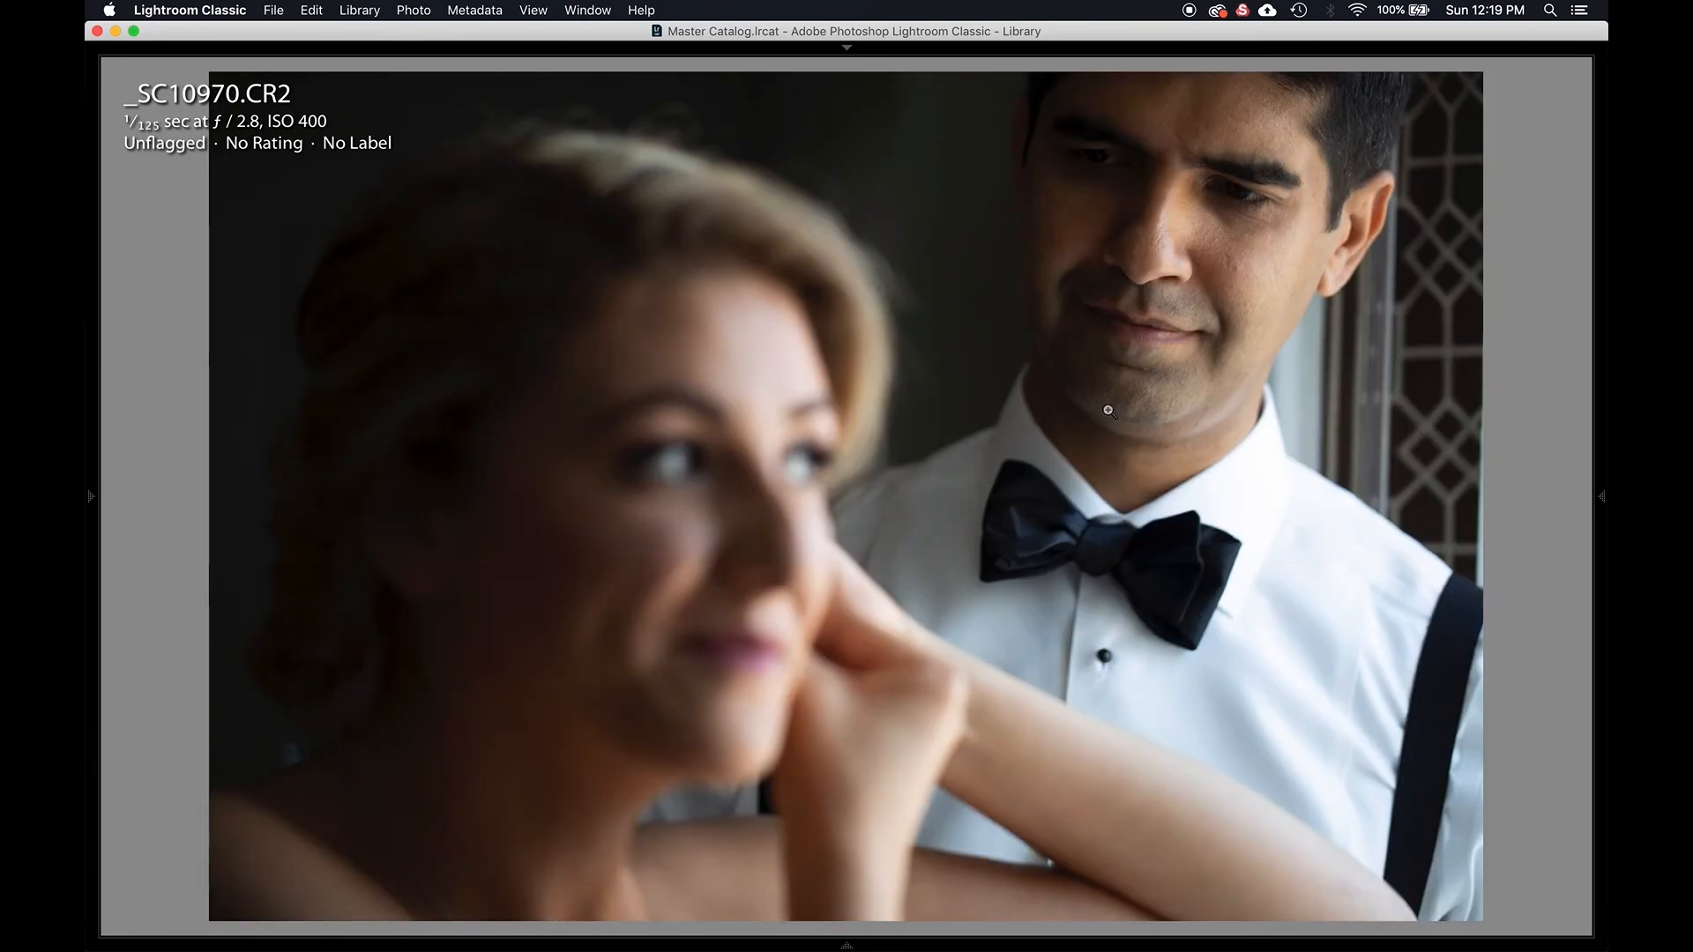
key(Right)
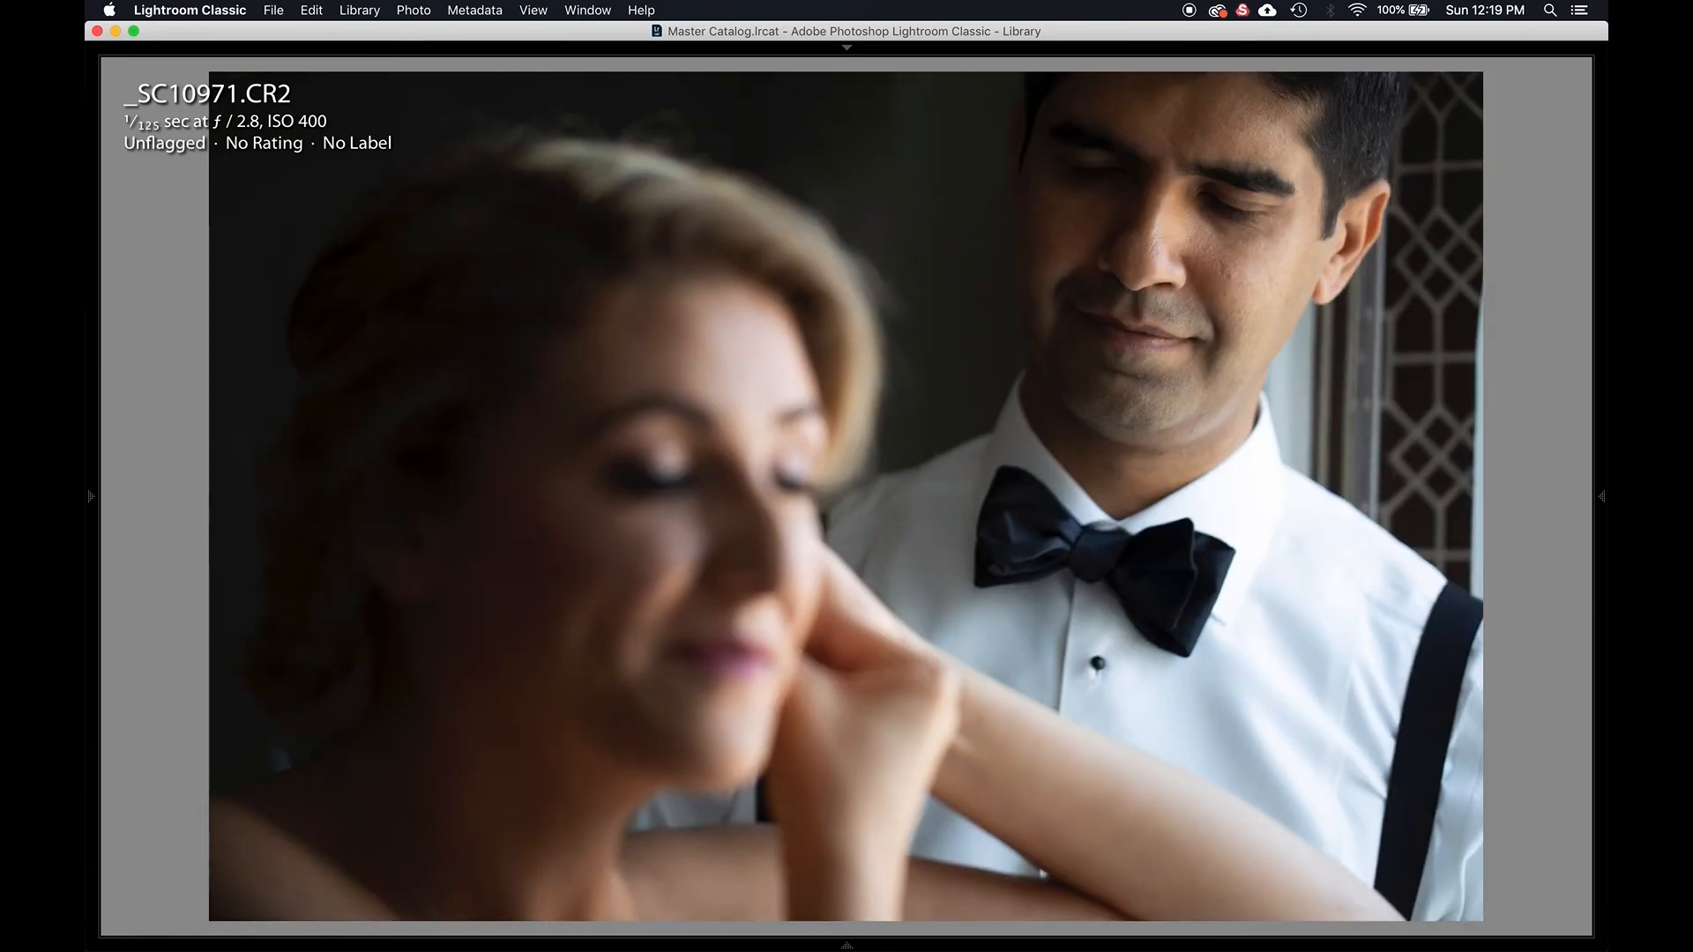
key(Left)
key(Right)
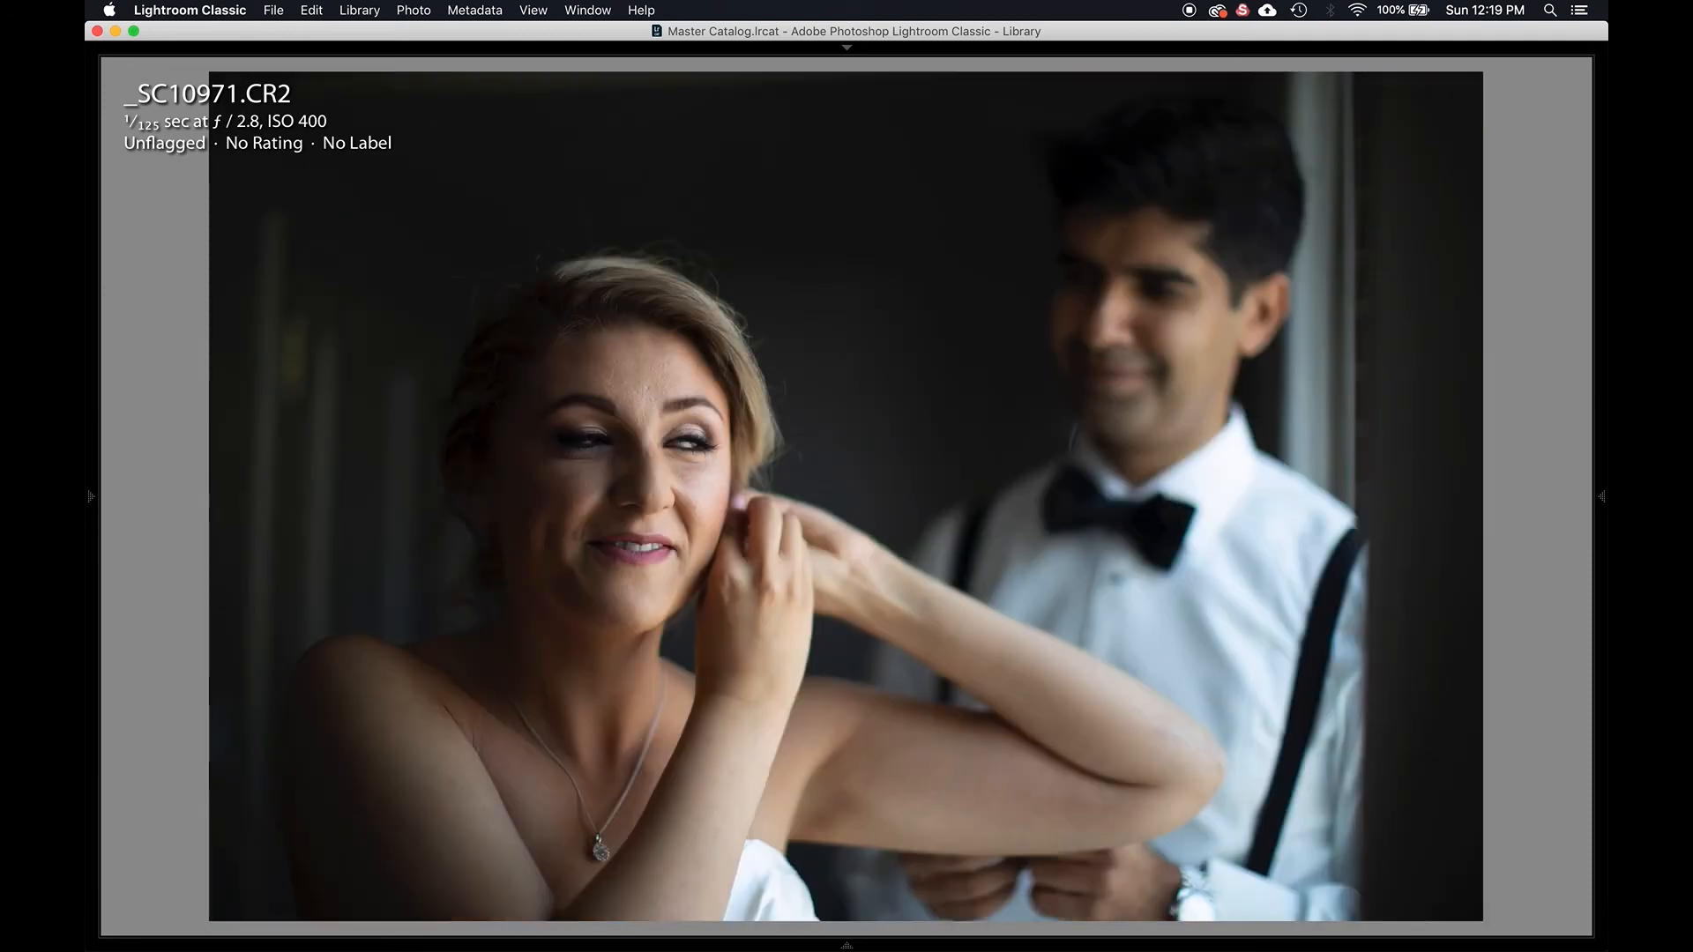
key(Right)
key(Right)
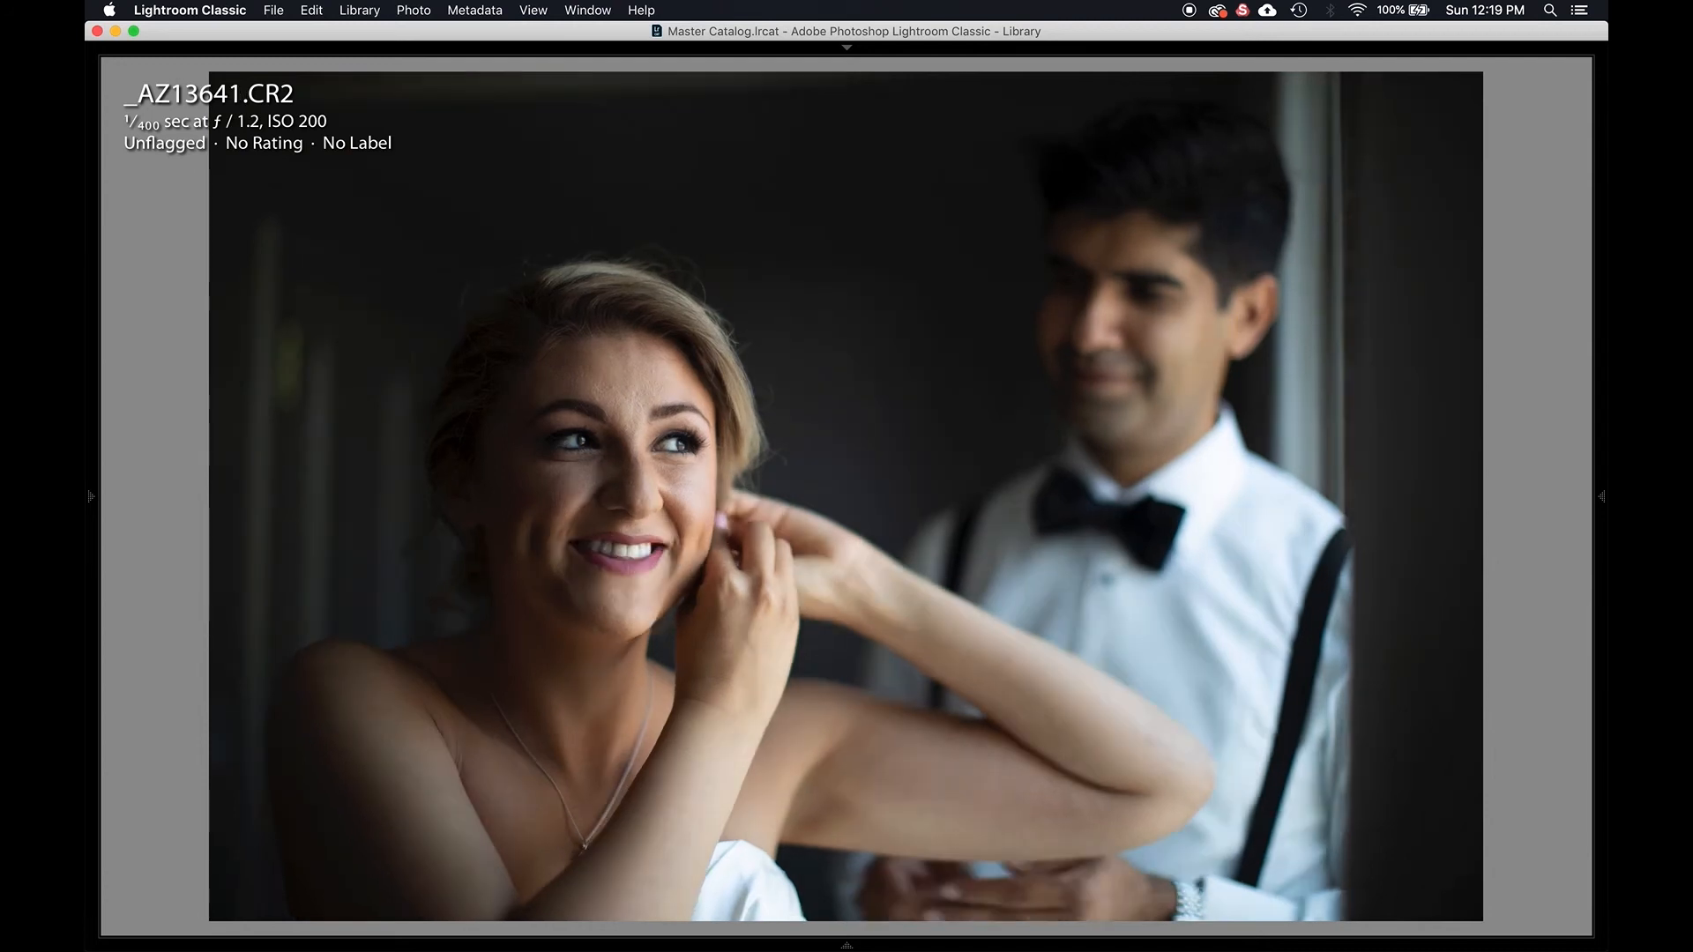
Compare the bride's expression in _AZ13640.CR2 and _AZ13641.CR2, and advance to the profile shot _SC10973.CR2.
key(Left)
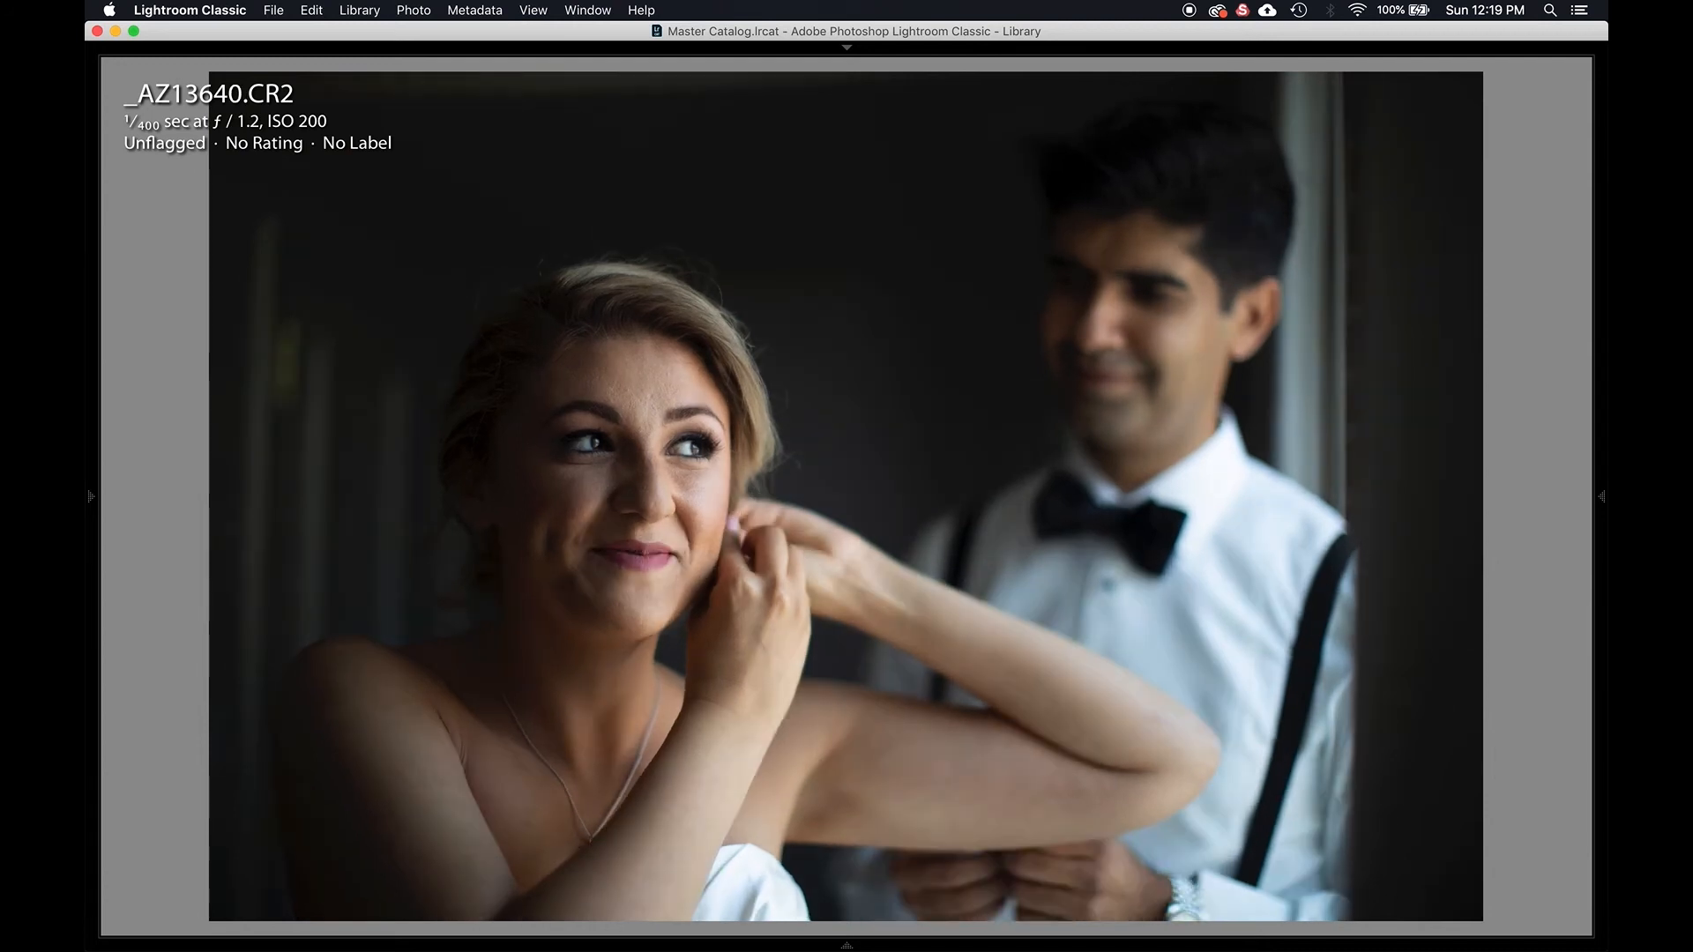
key(Right)
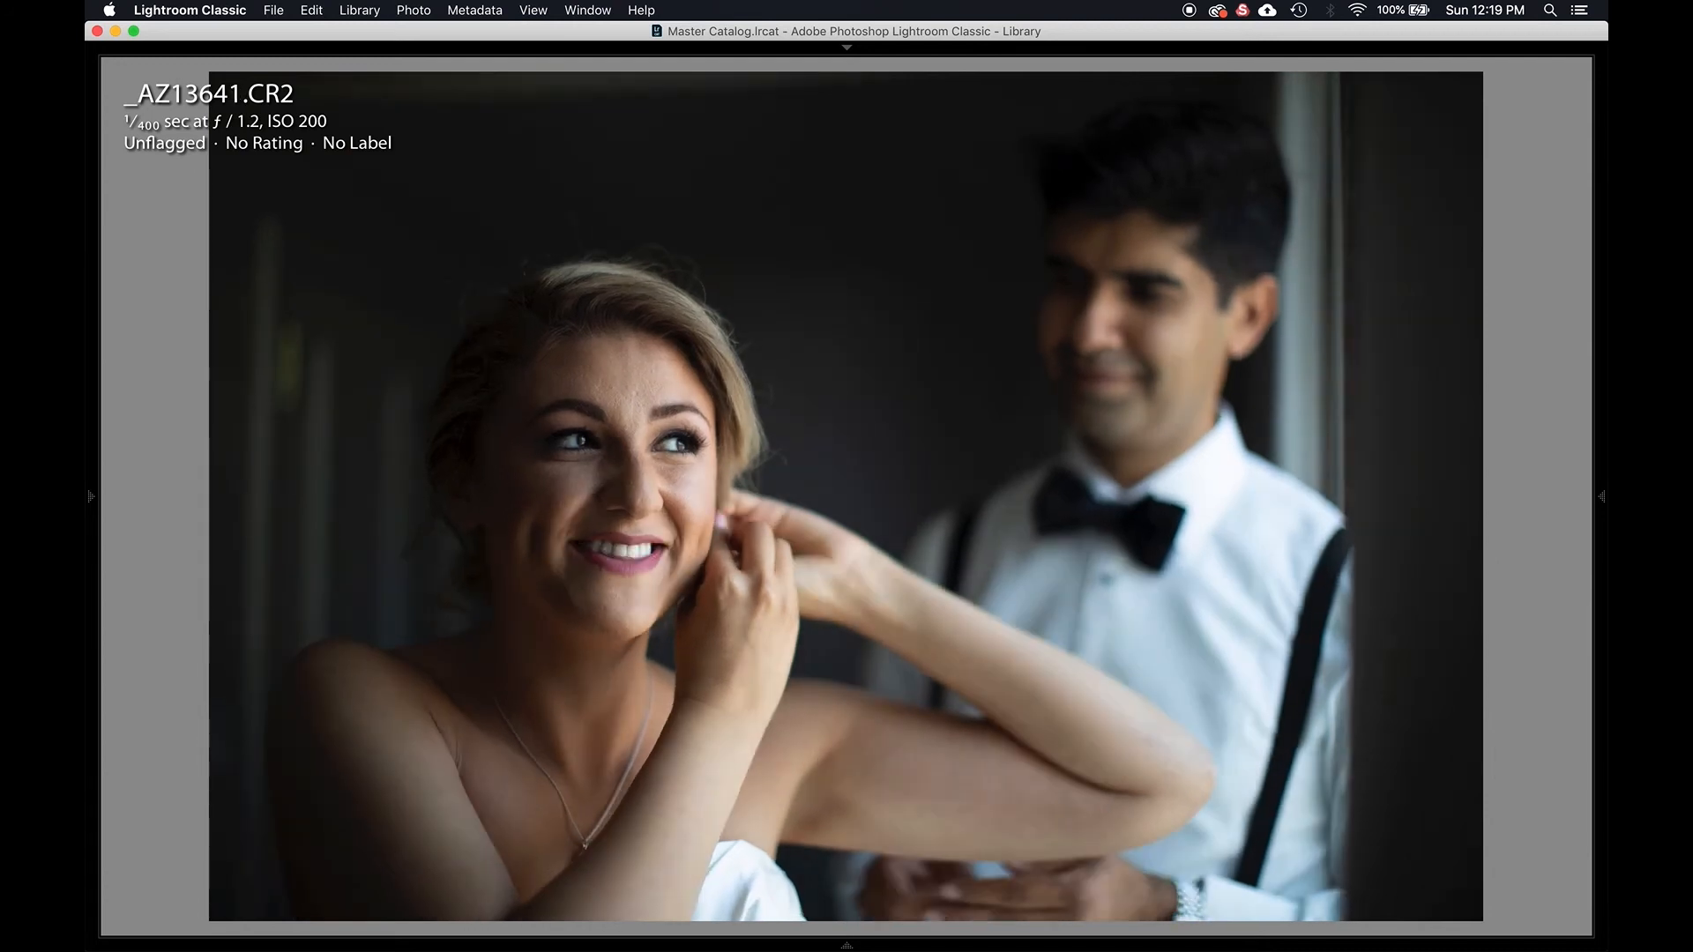
key(Left)
key(Right)
key(Right)
key(Right)
key(Left)
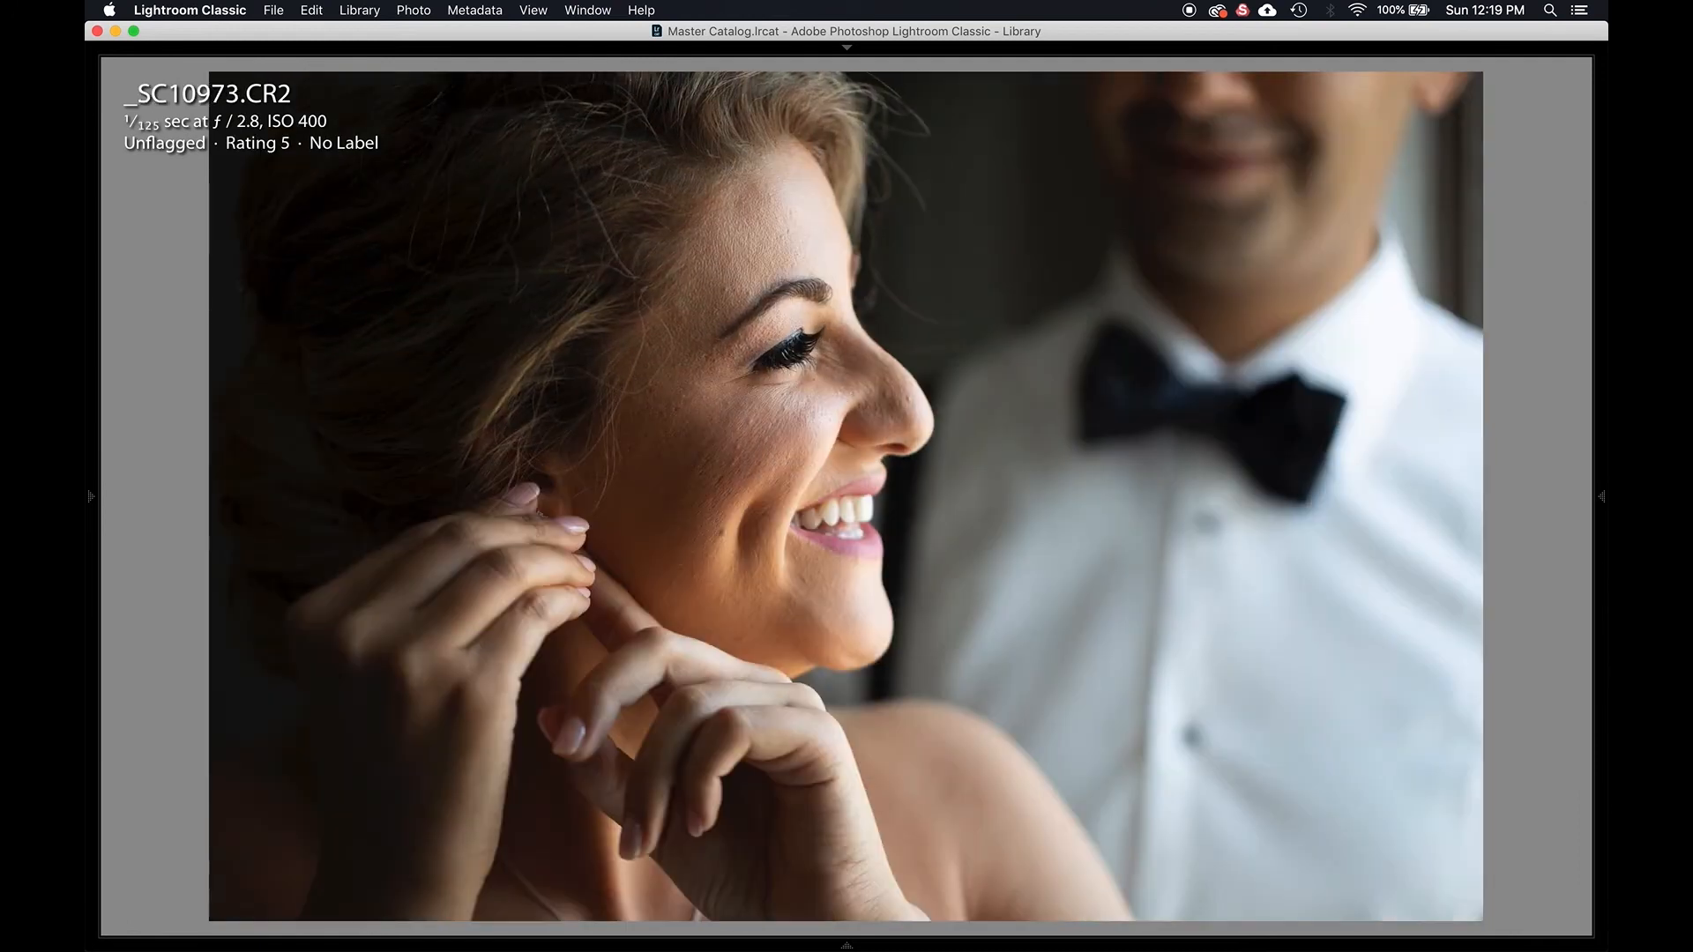
Compare the five-star profile shot _SC10973.CR2 with its neighbors, and advance through the series to _SC10979.CR2.
key(Right)
key(Left)
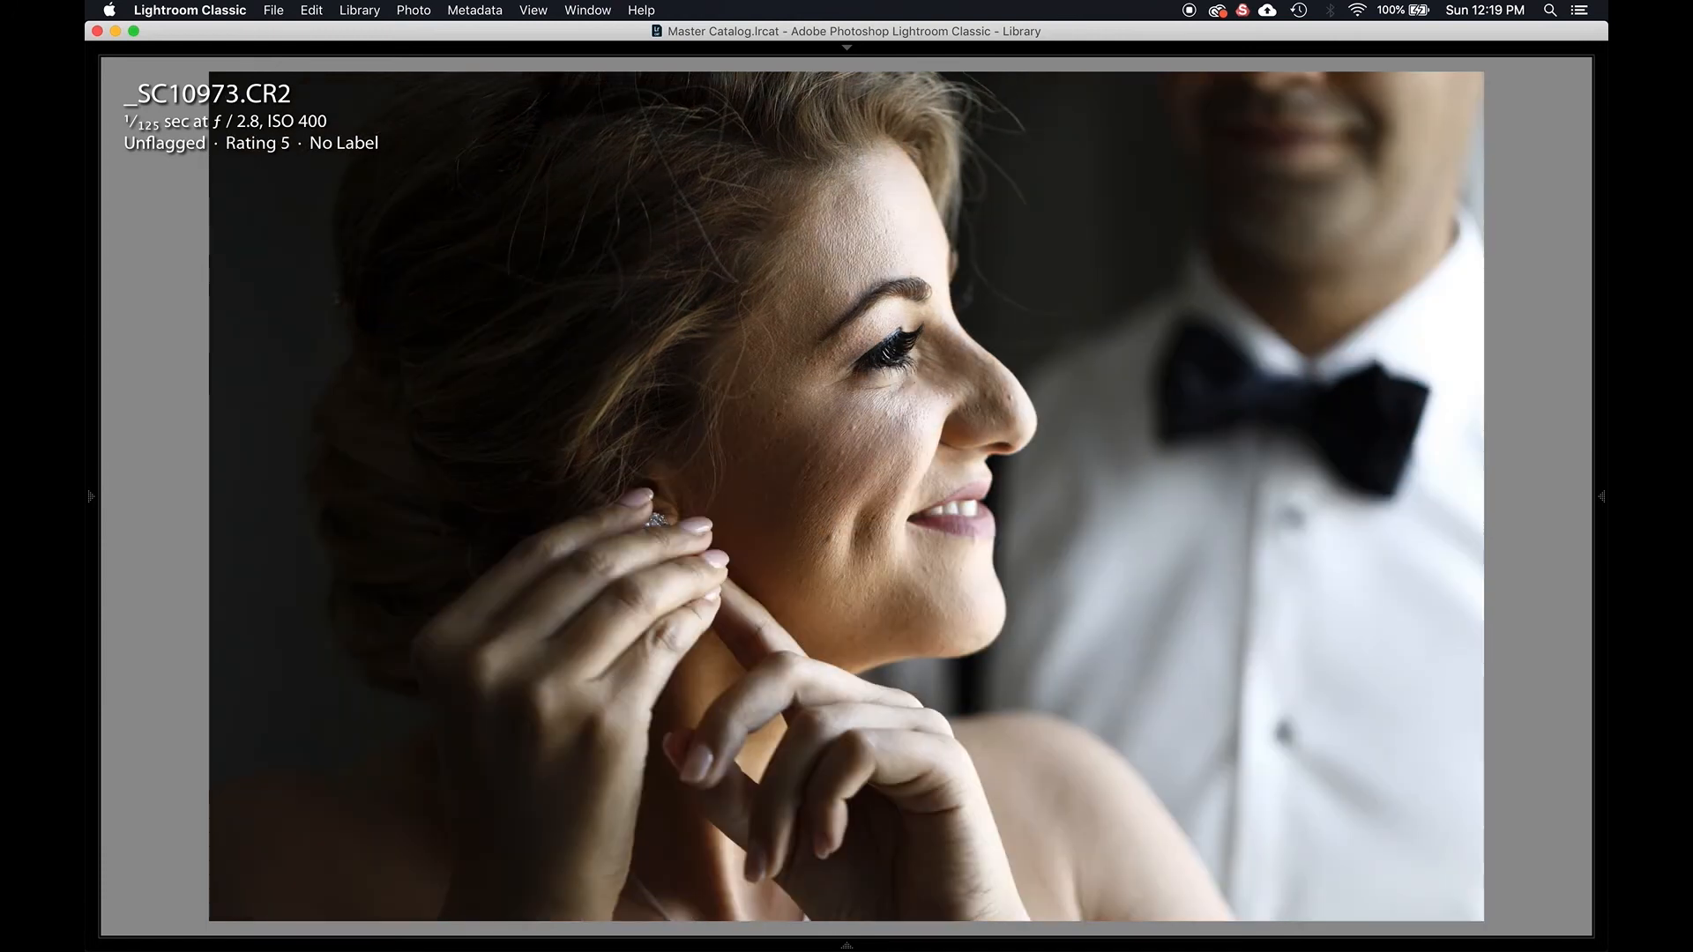
key(Right)
key(Right)
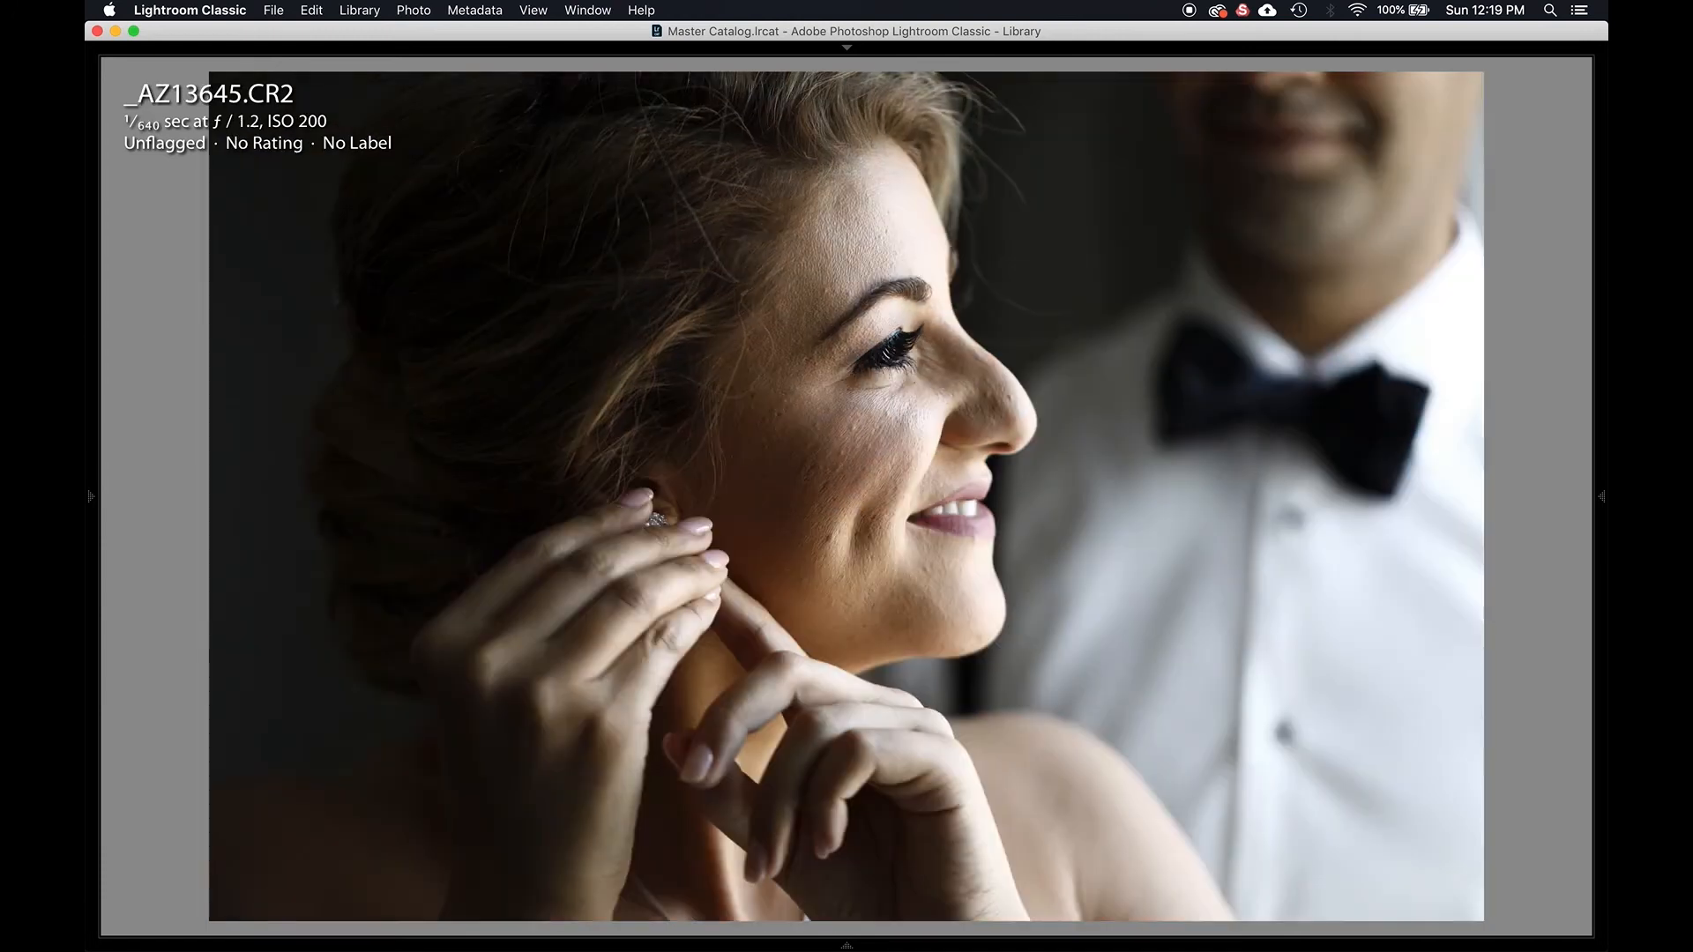
key(Left)
key(Left)
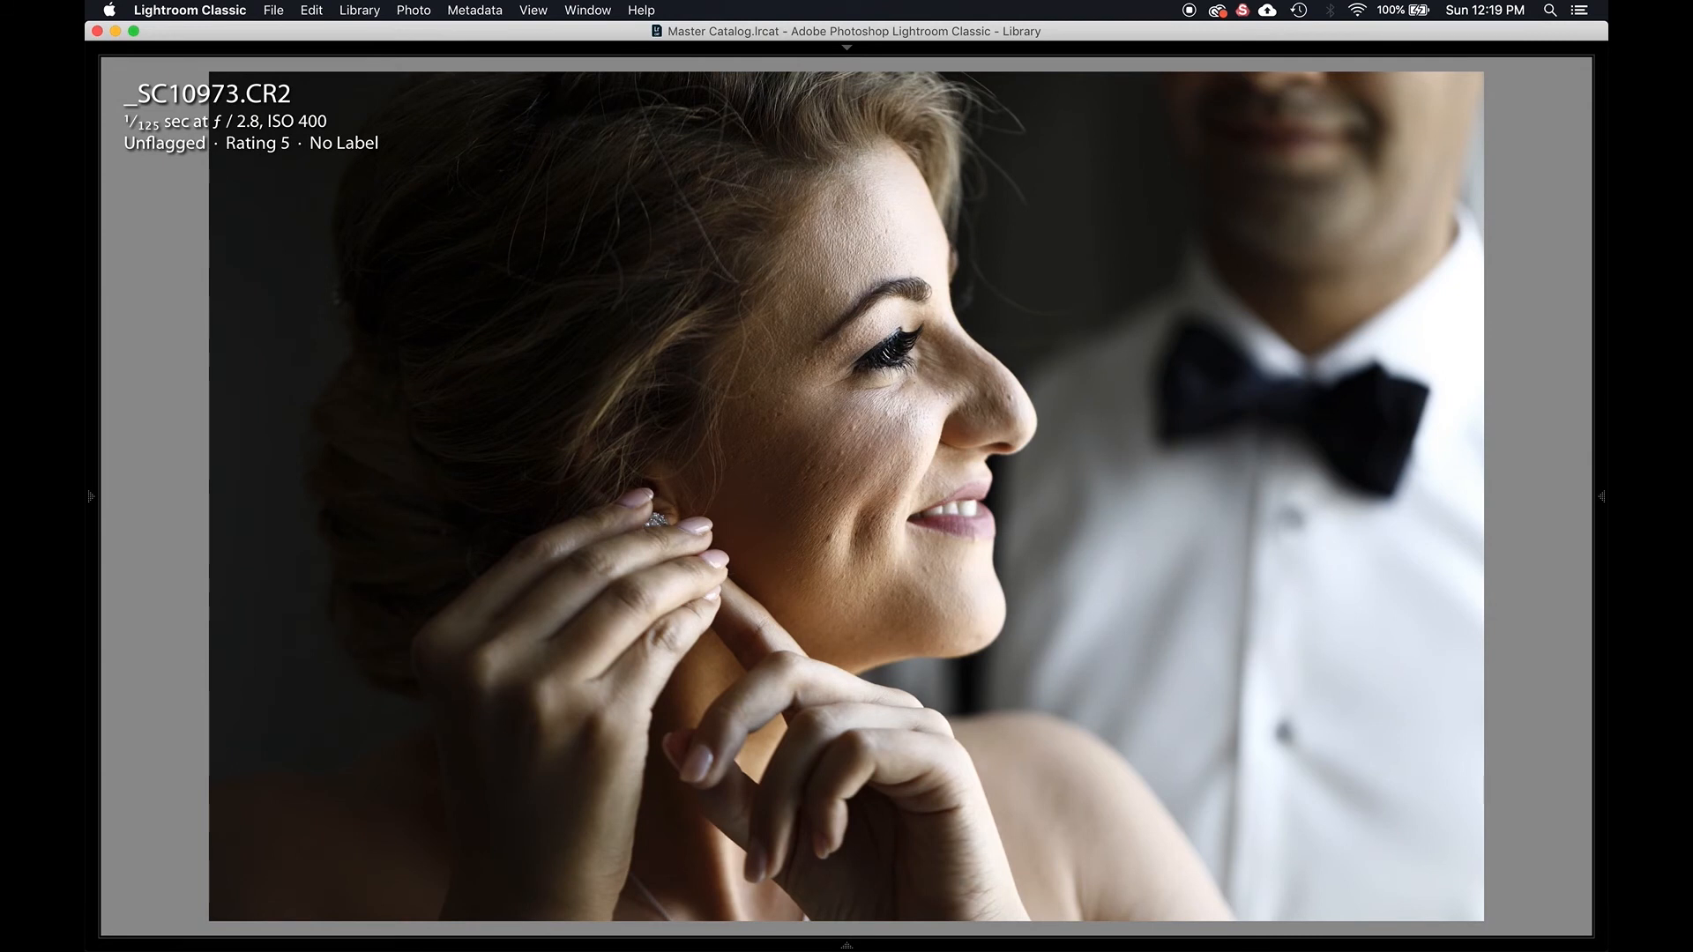
key(Right)
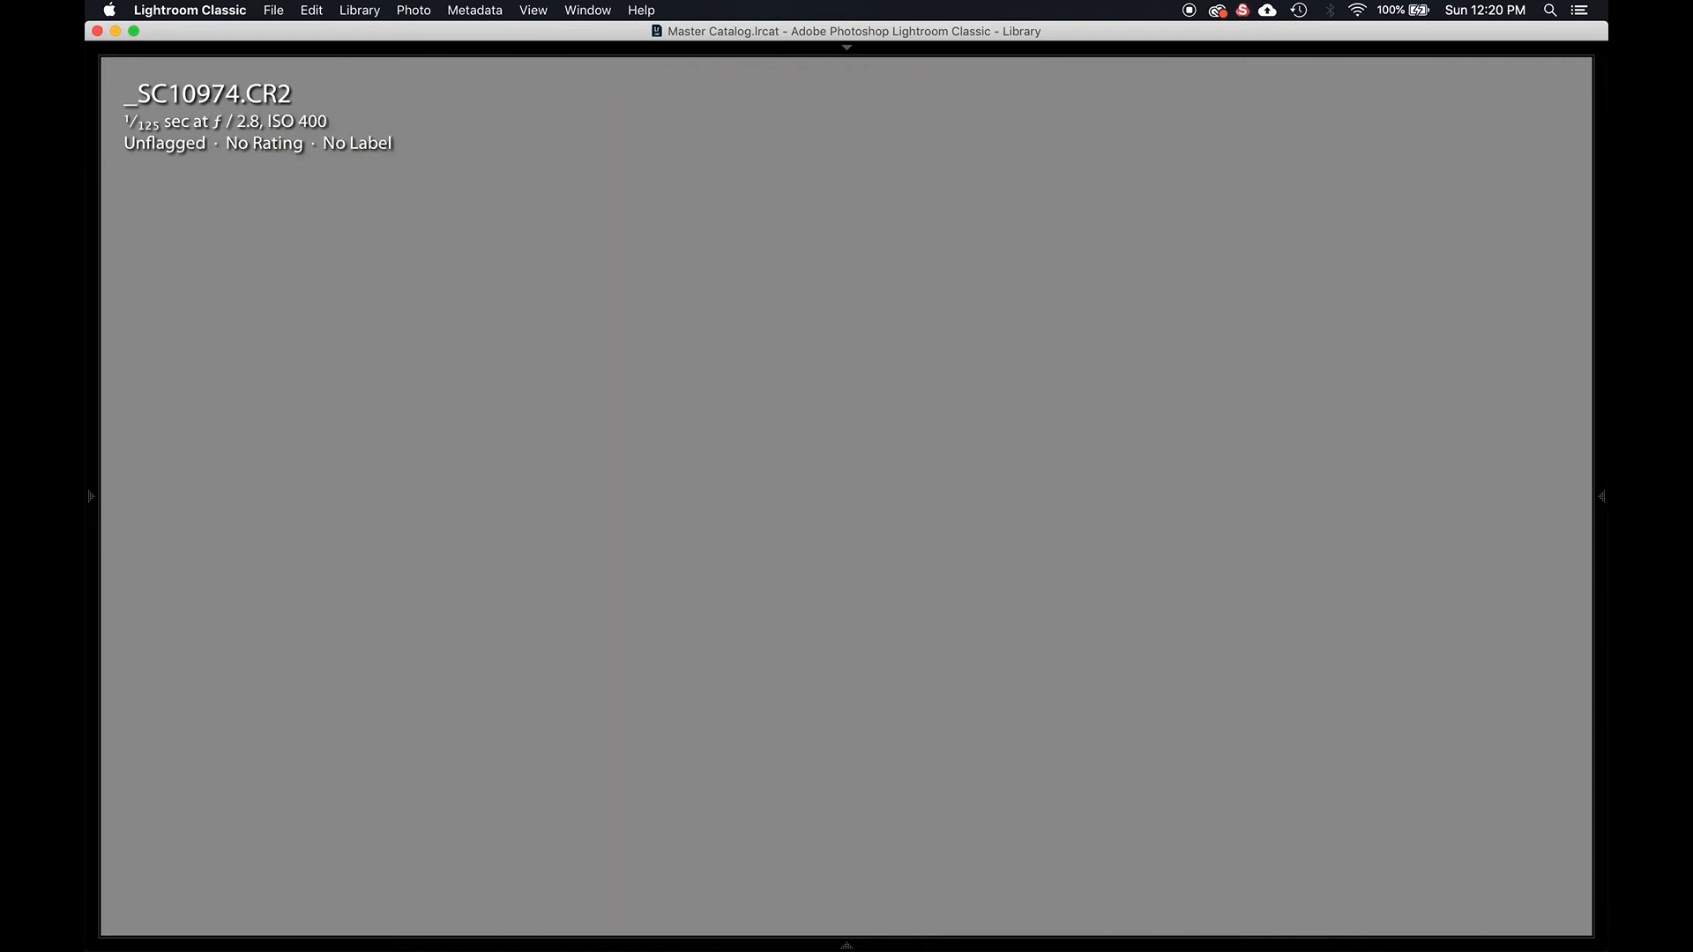
key(Right)
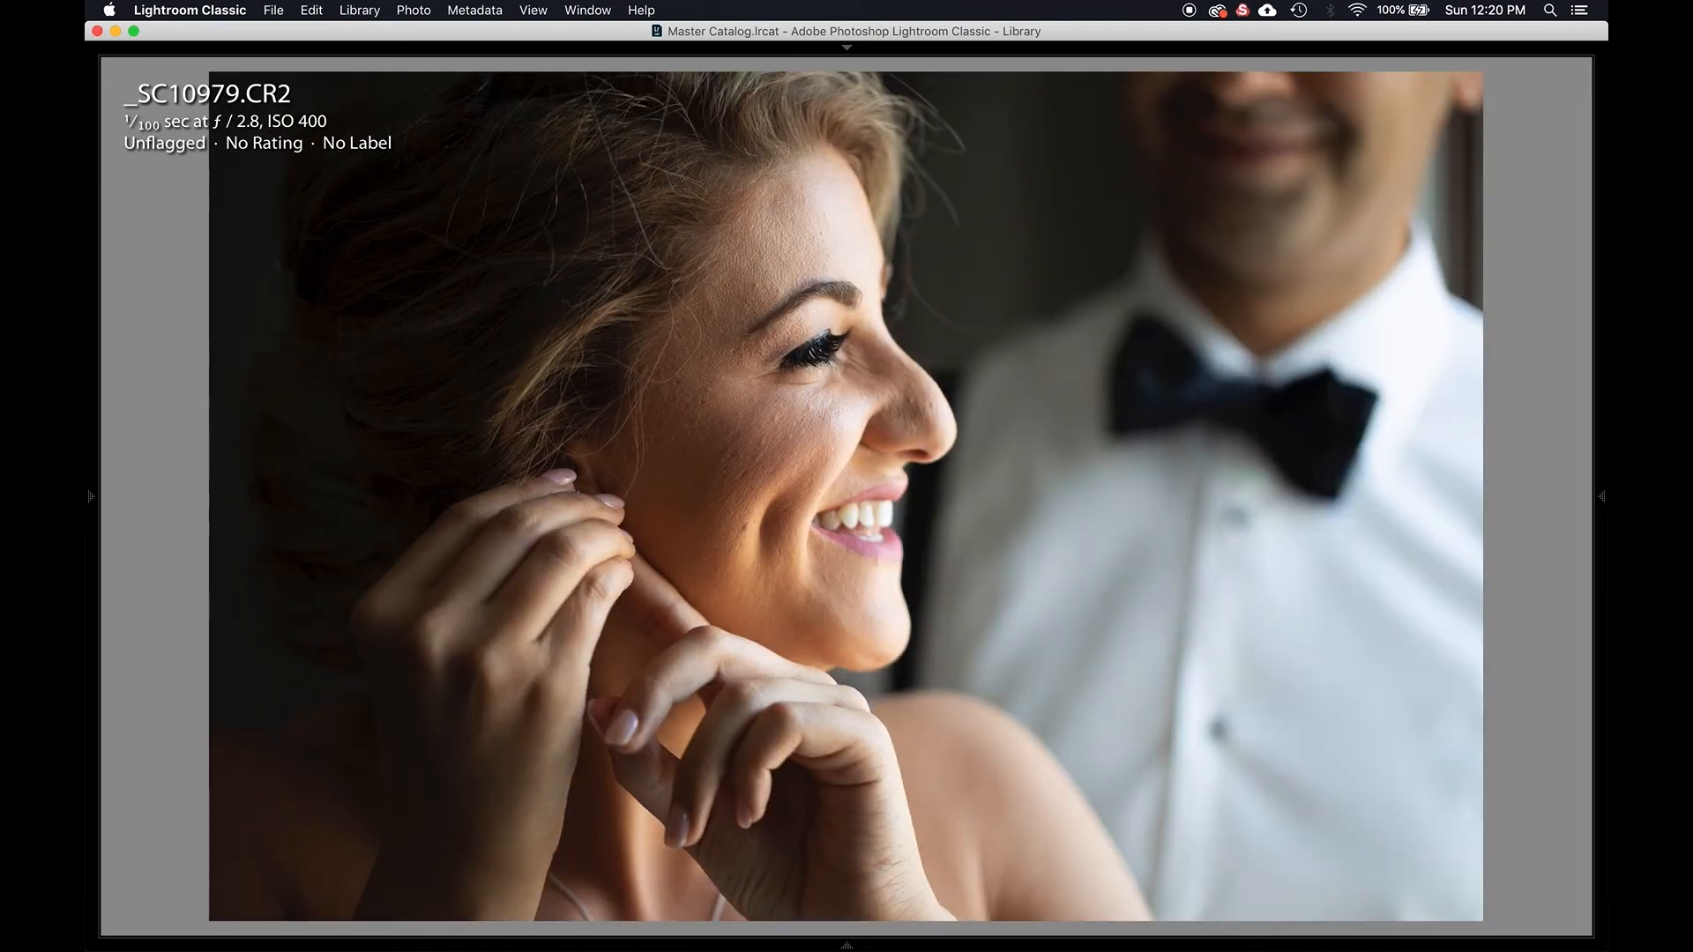
Return to the Grid view, filter the library by attribute to photos rated 5 stars and higher, and browse the grid.
key(g)
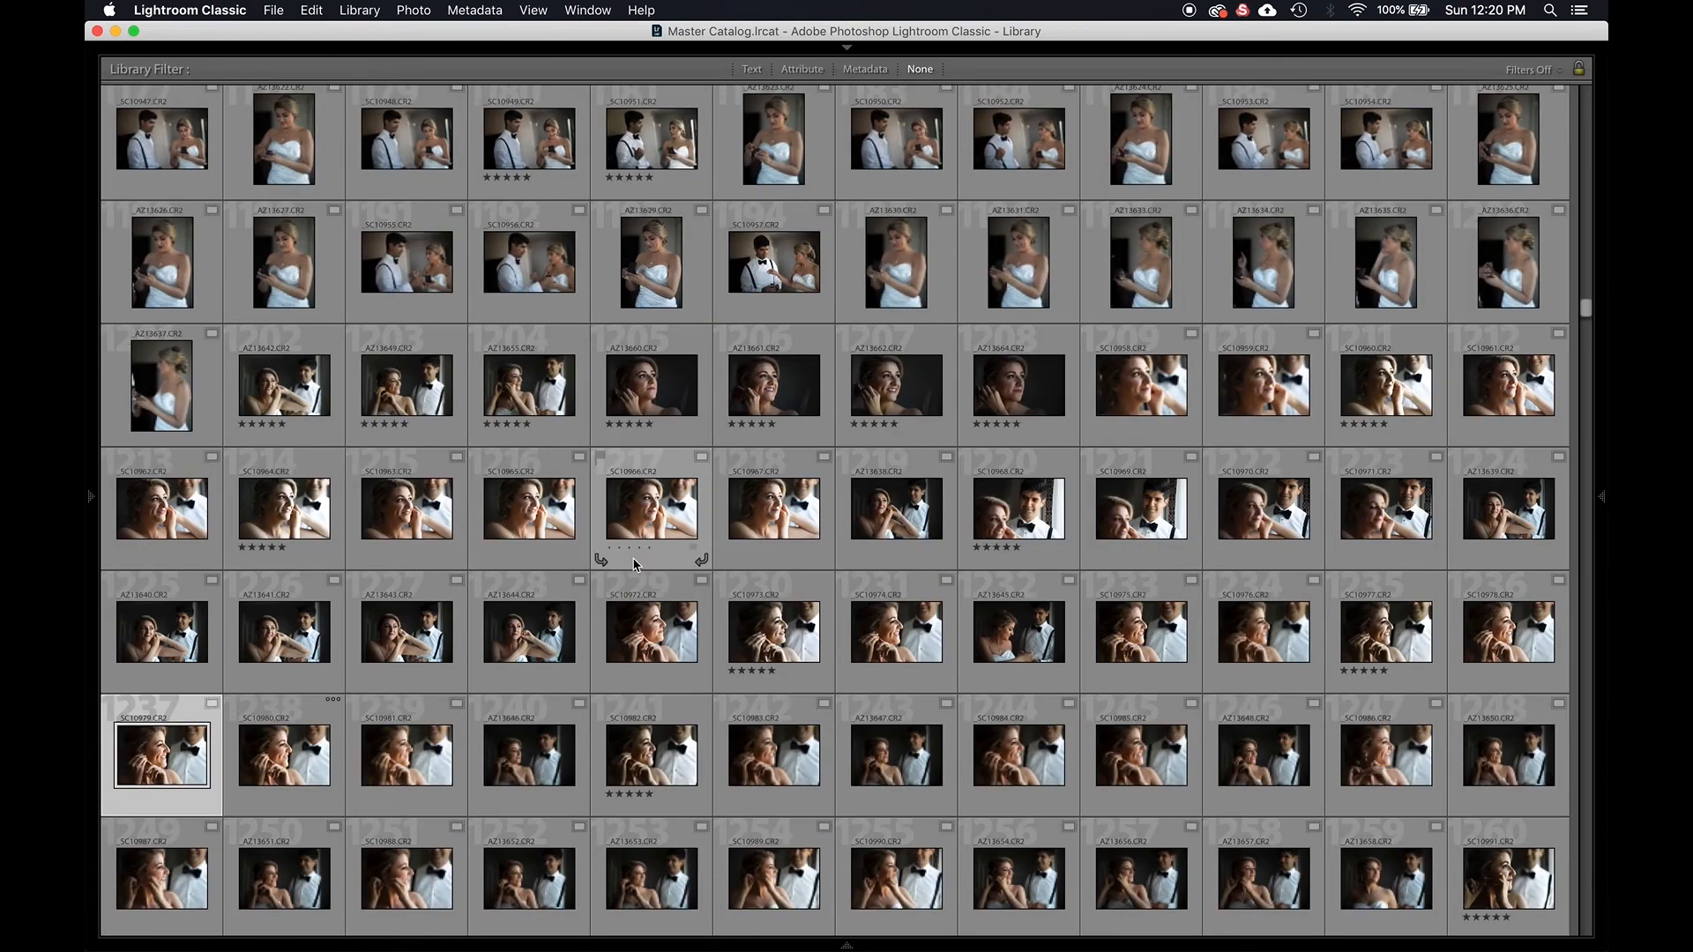
scroll(635, 564, down, 5)
scroll(635, 565, up, 2)
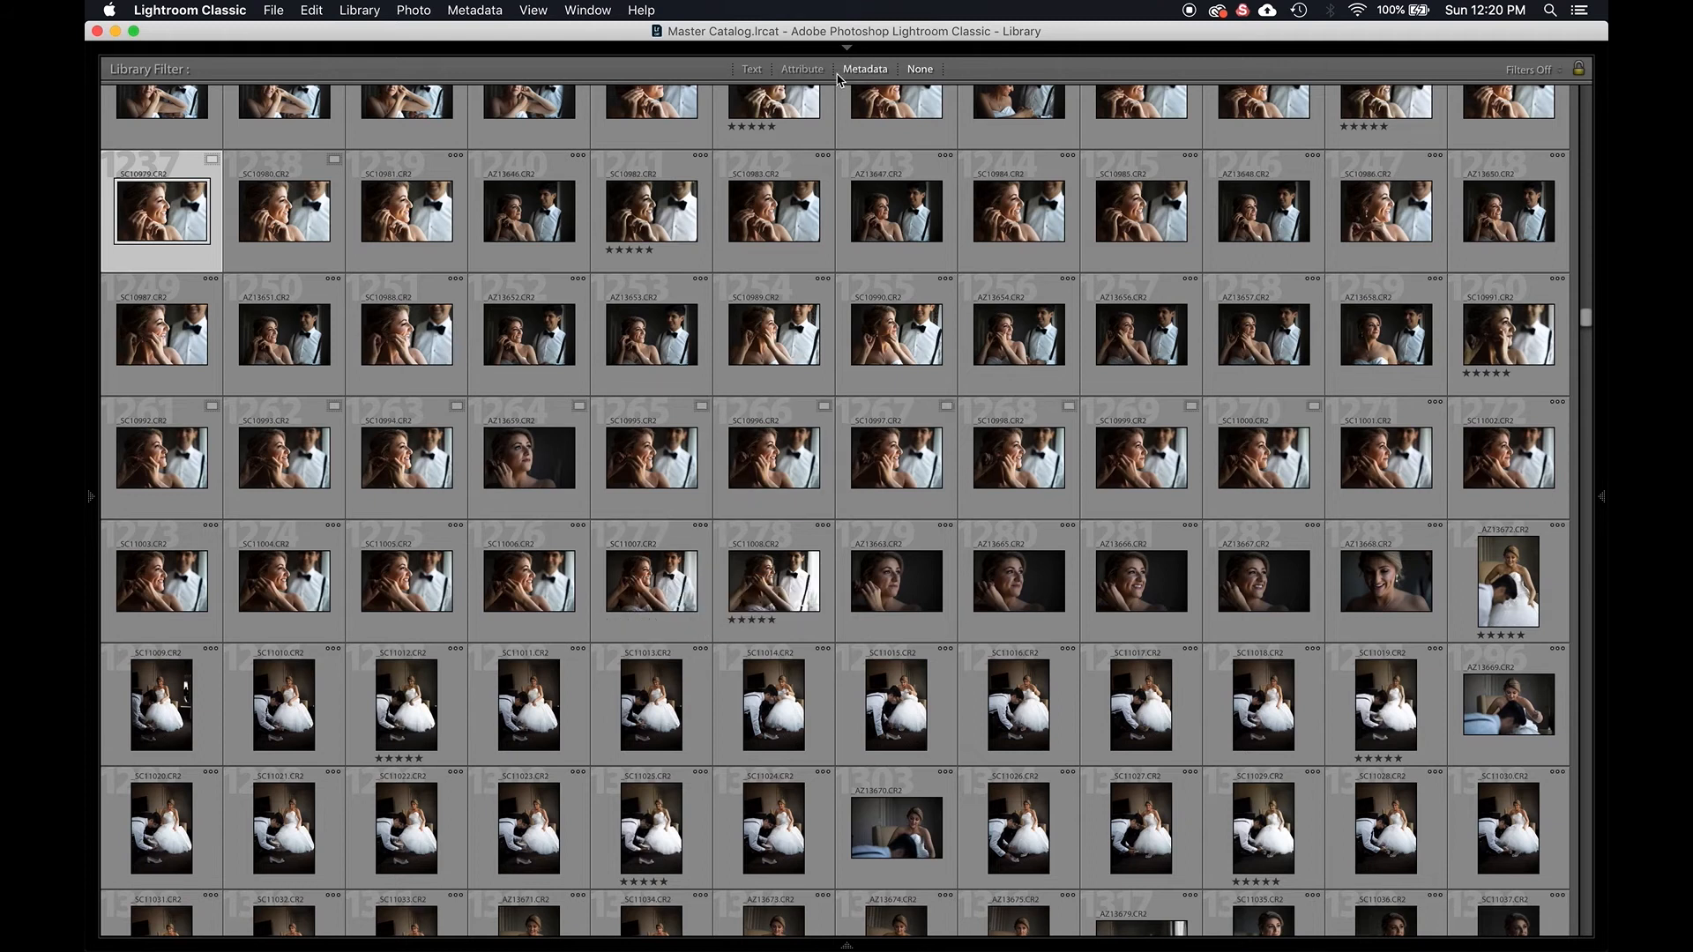
click(800, 74)
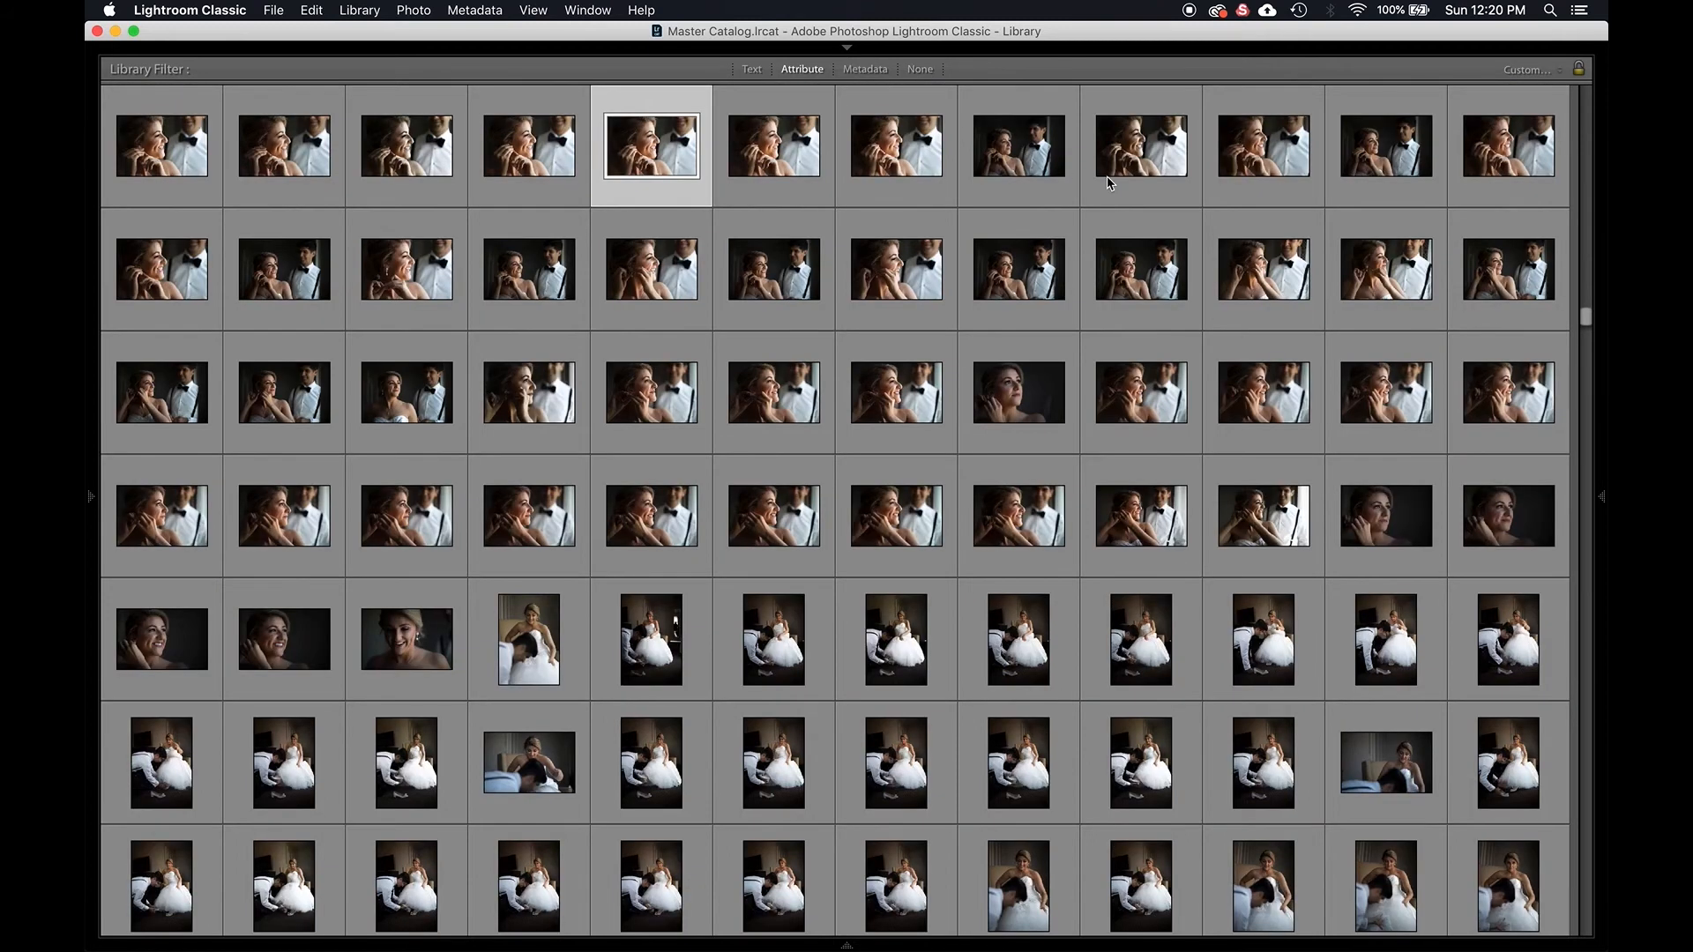
click(1317, 97)
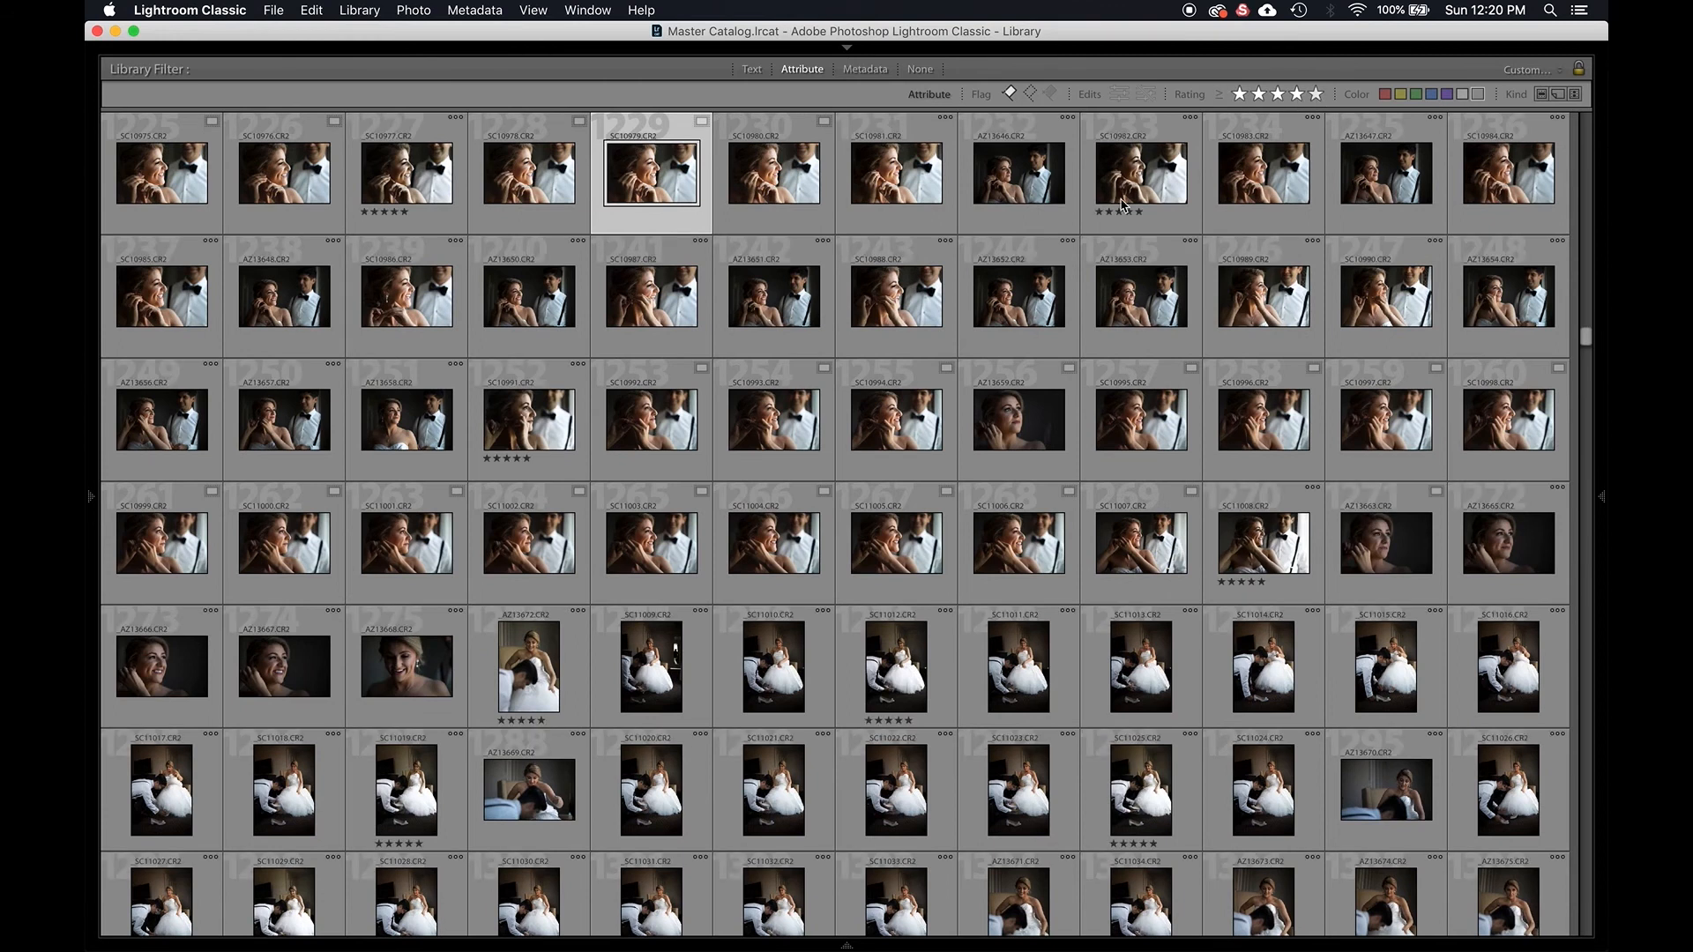
scroll(491, 362, down, 15)
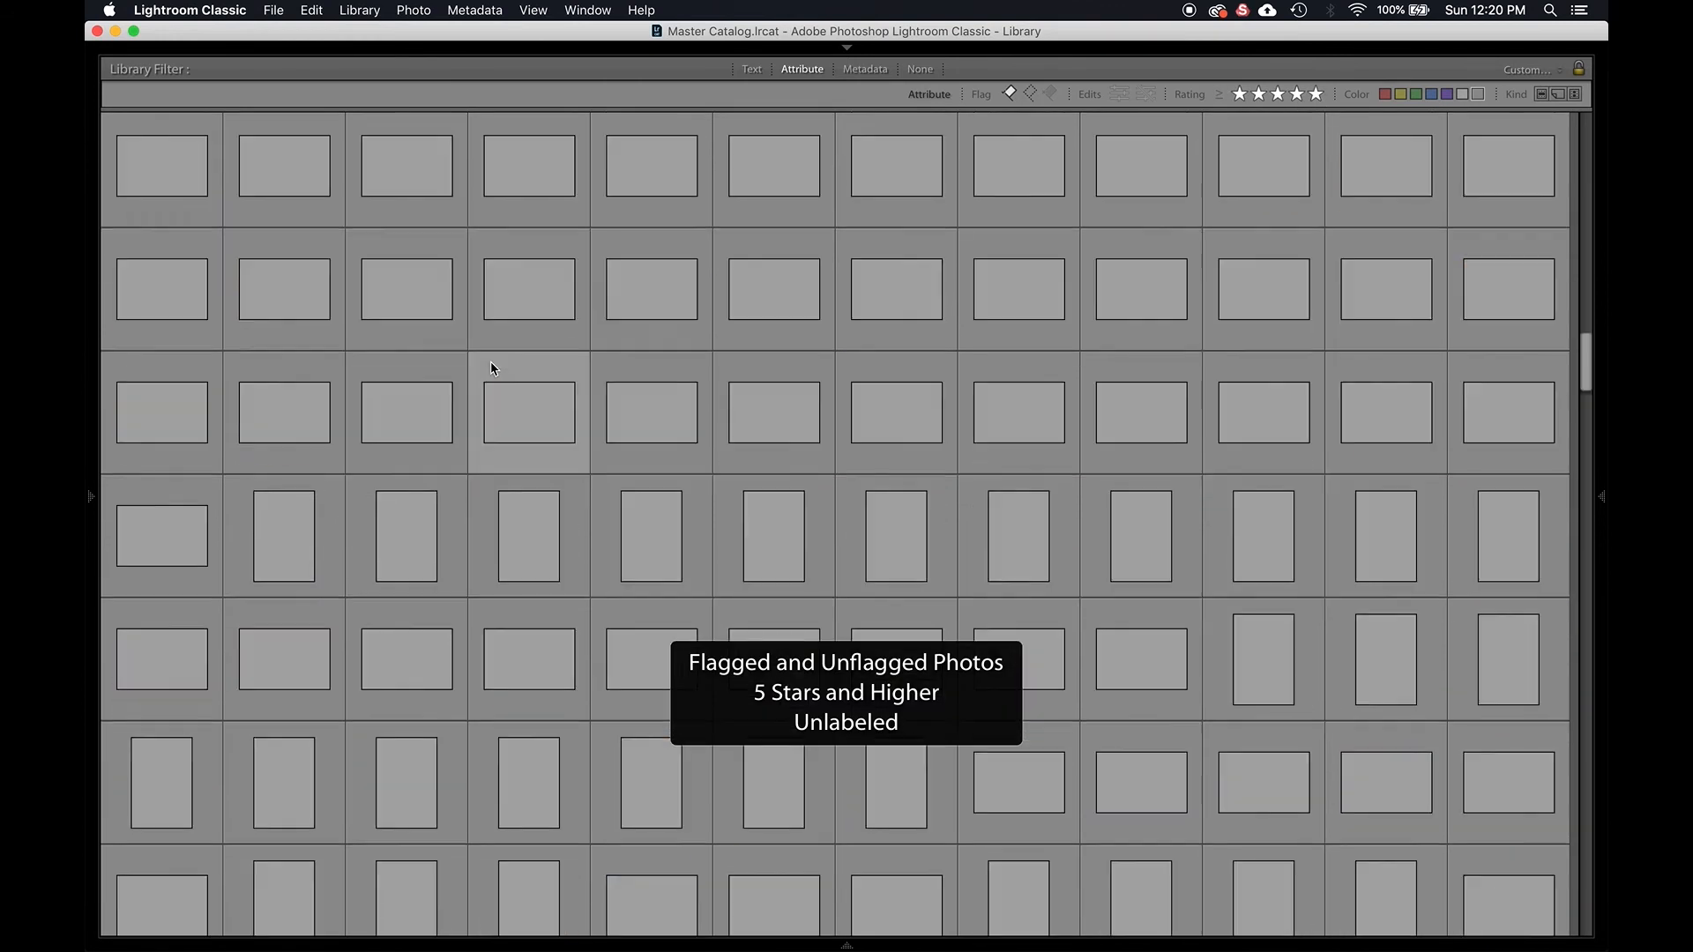
Browse the five-star grid back to the bride's veil portraits, open one in the Loupe view and advance to _SC11160.CR2.
scroll(491, 367, up, 3)
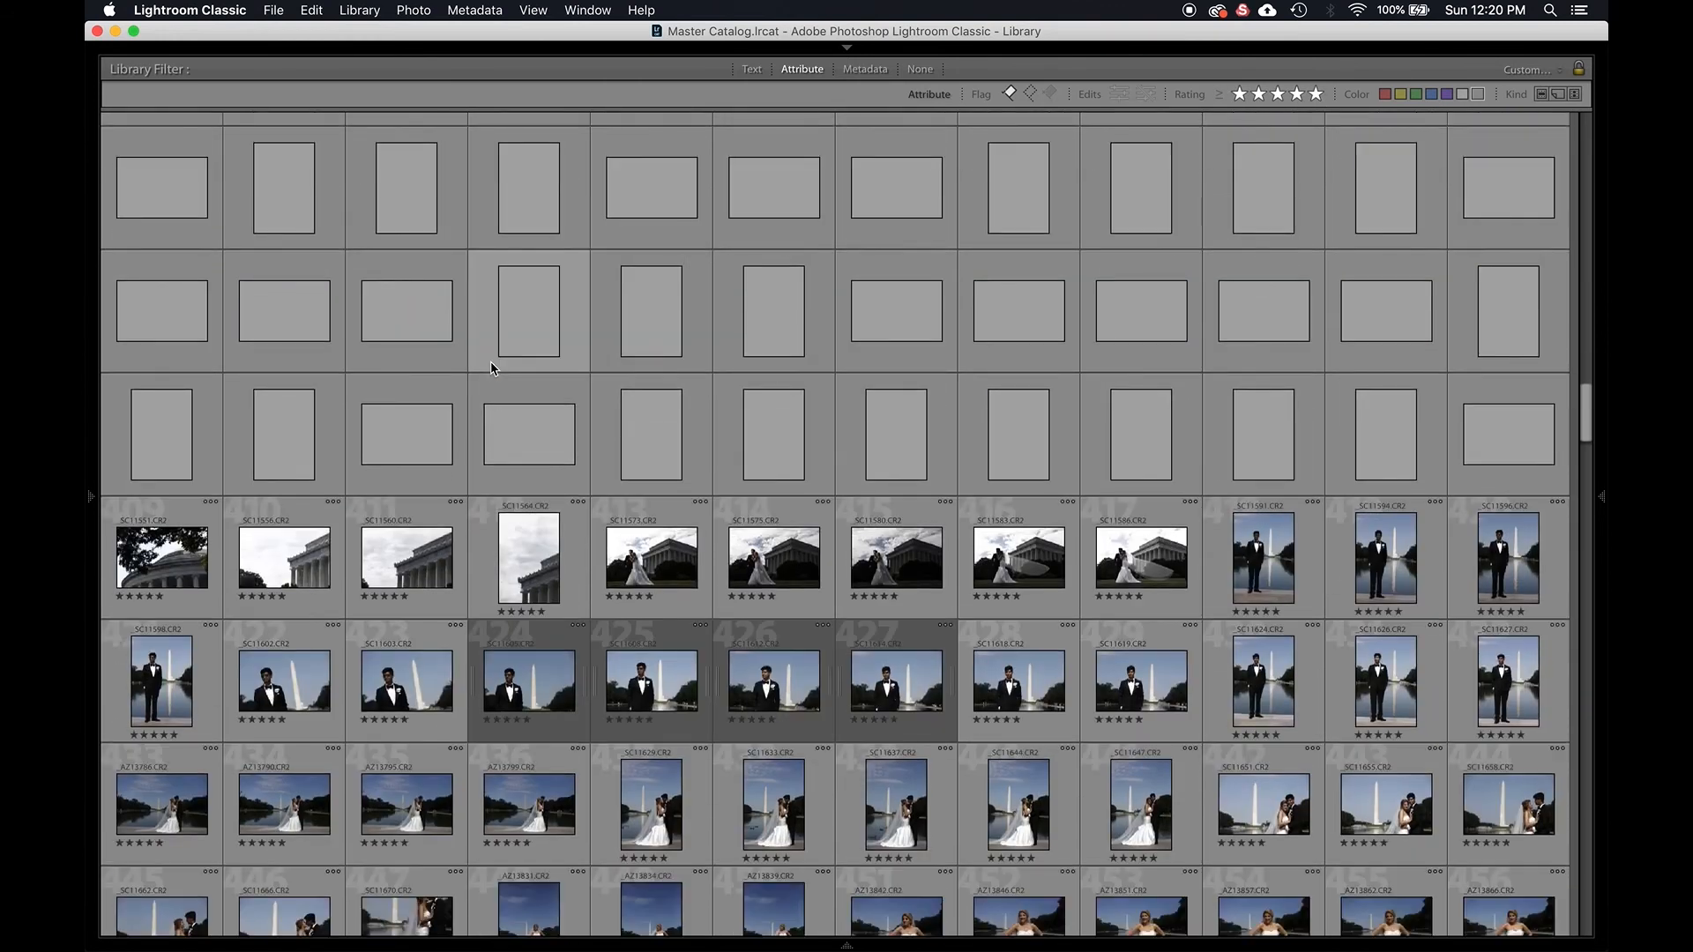
scroll(491, 367, up, 5)
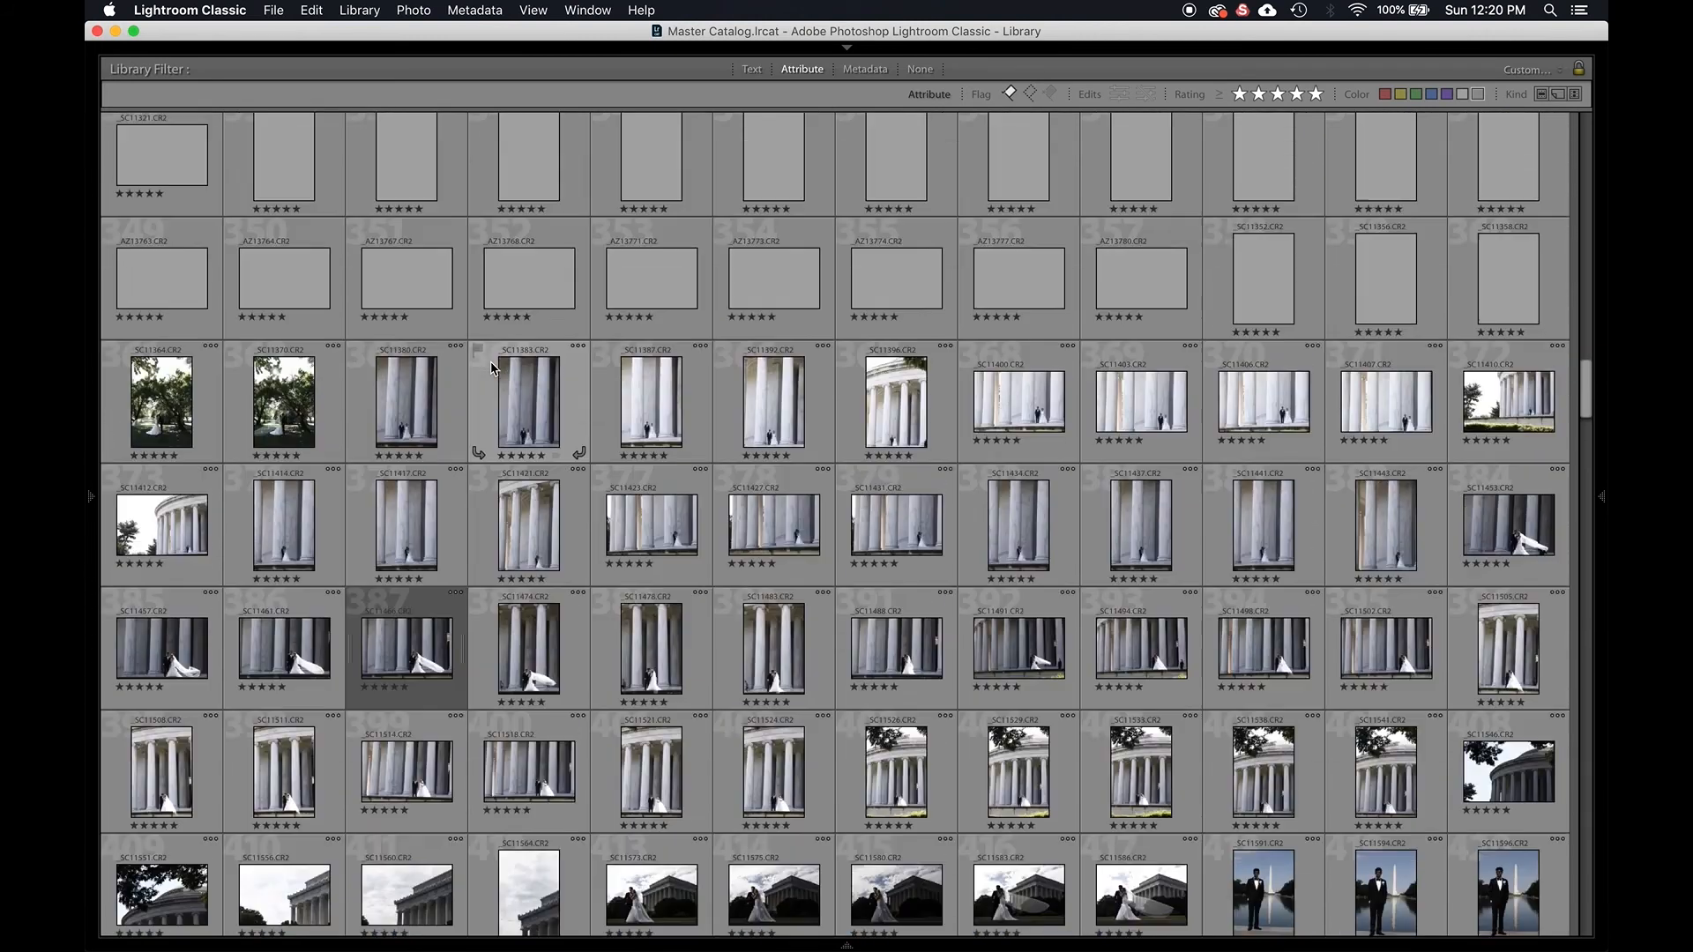
scroll(491, 368, up, 6)
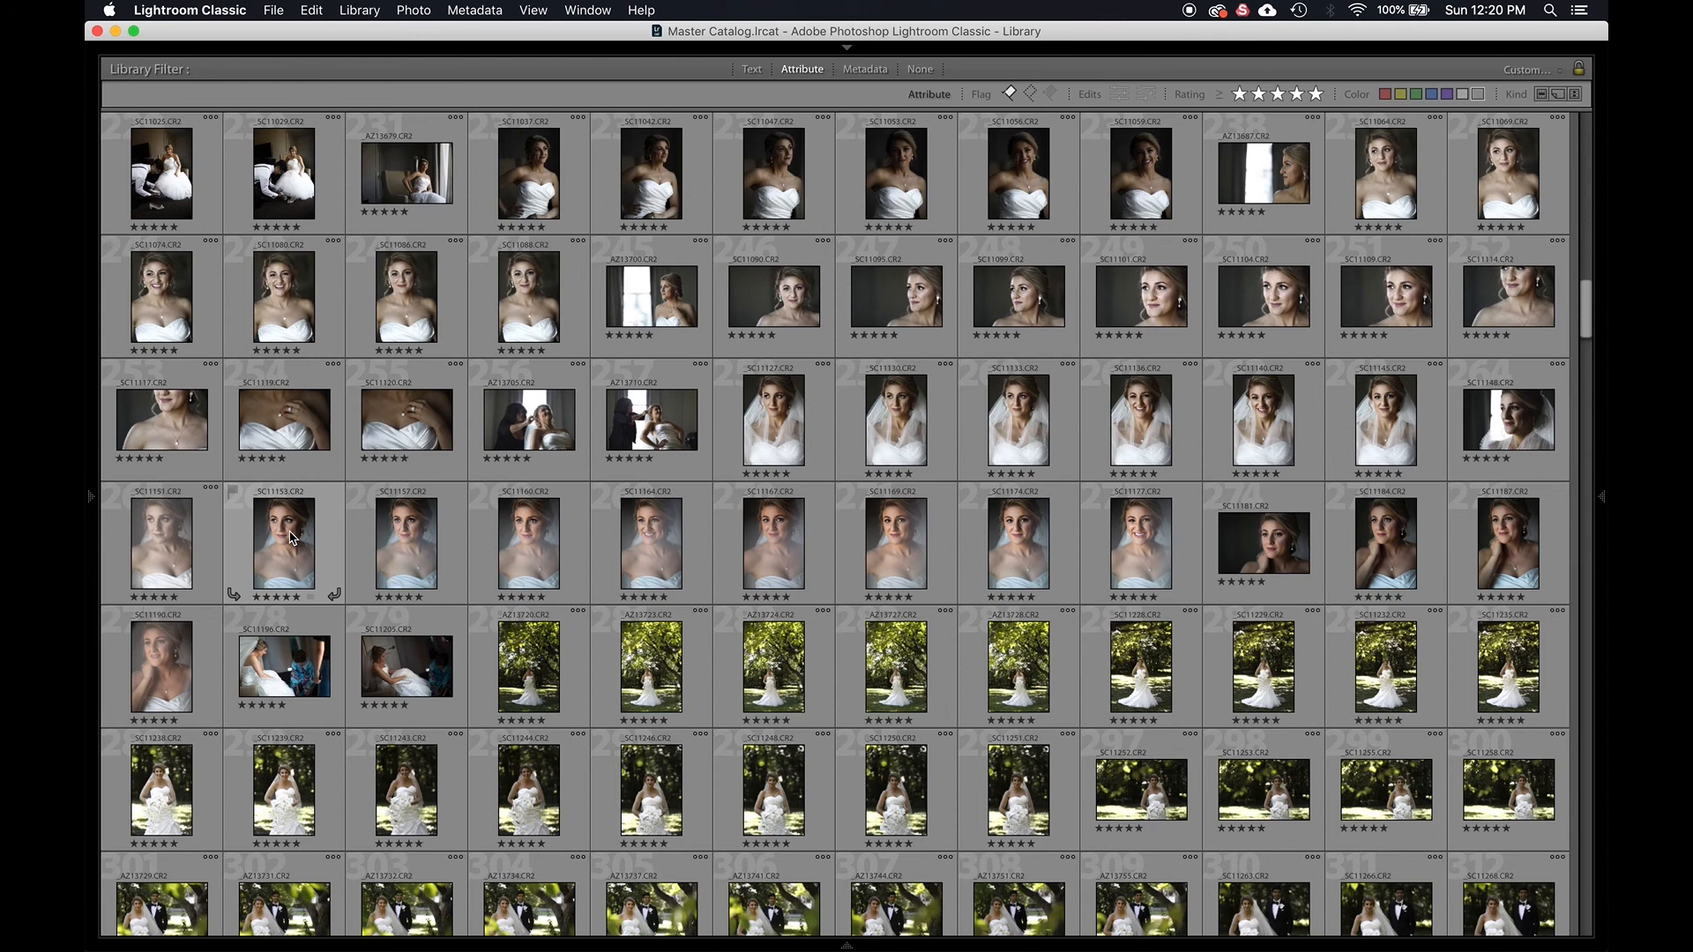
double_click(290, 531)
key(Right)
key(Right)
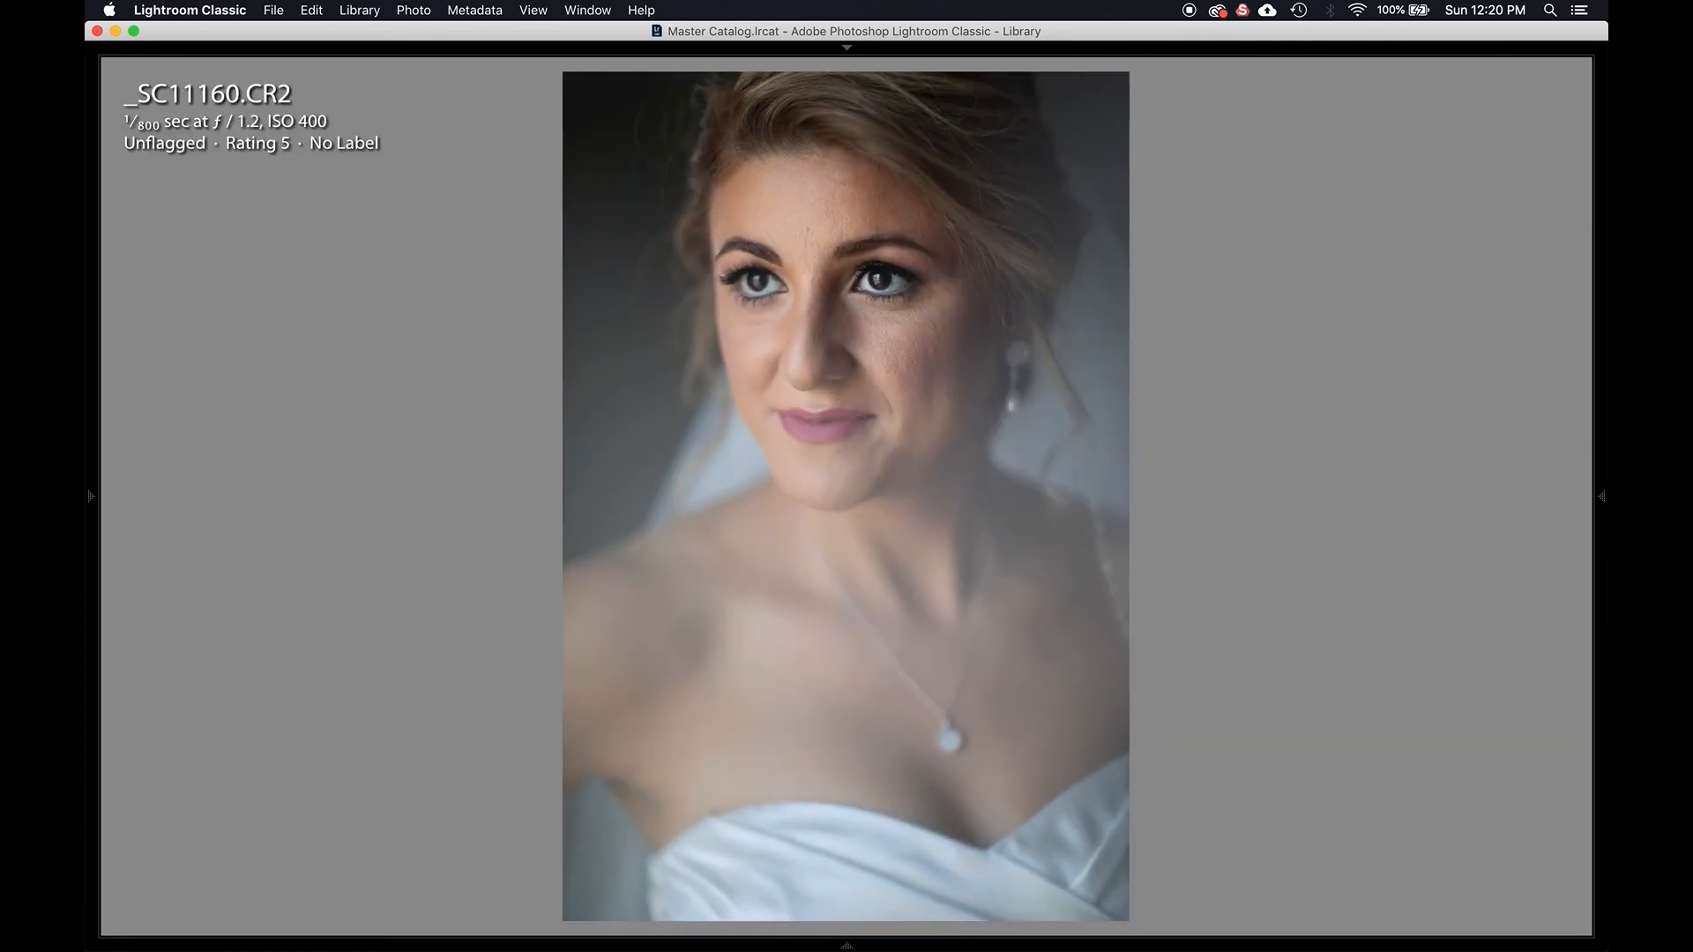
Compare the bride's expression in _SC11157.CR2 and _SC11160.CR2, and move to the window portrait _SC11148.CR2.
key(Left)
key(Left)
key(Right)
key(Right)
key(Left)
key(Left)
key(Right)
key(Right)
key(Left)
key(Right)
key(Left)
key(Right)
key(Left)
key(Right)
key(Left)
key(Right)
key(Left)
key(Right)
key(Left)
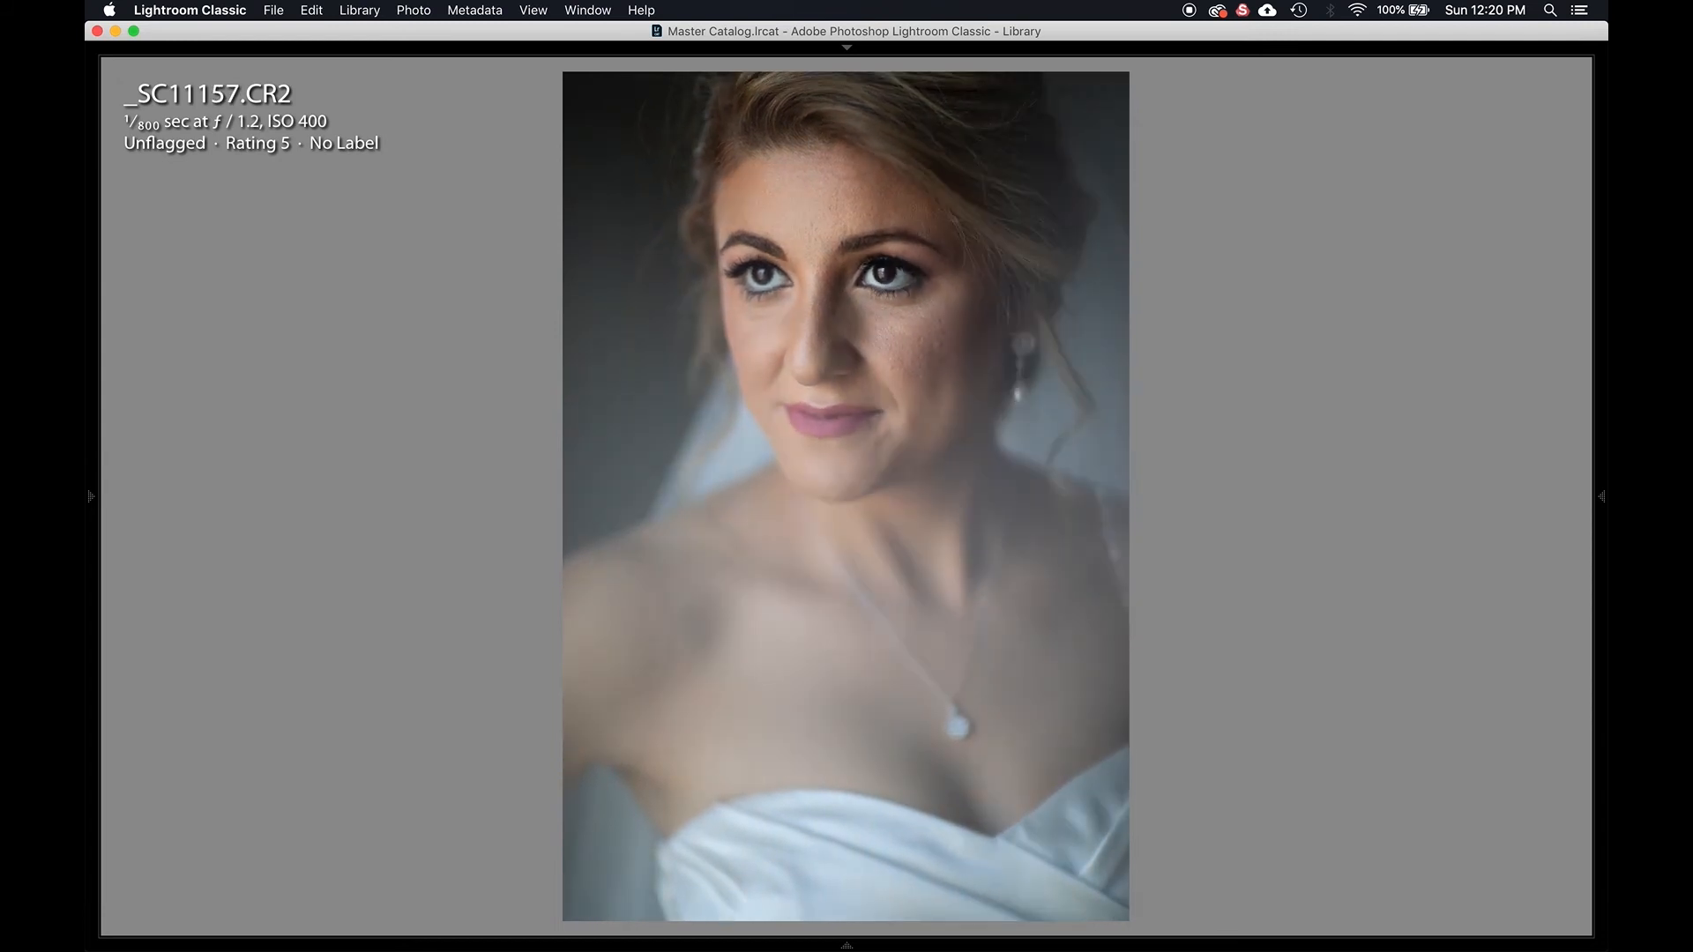
key(Right)
key(Right)
key(Right)
key(Right)
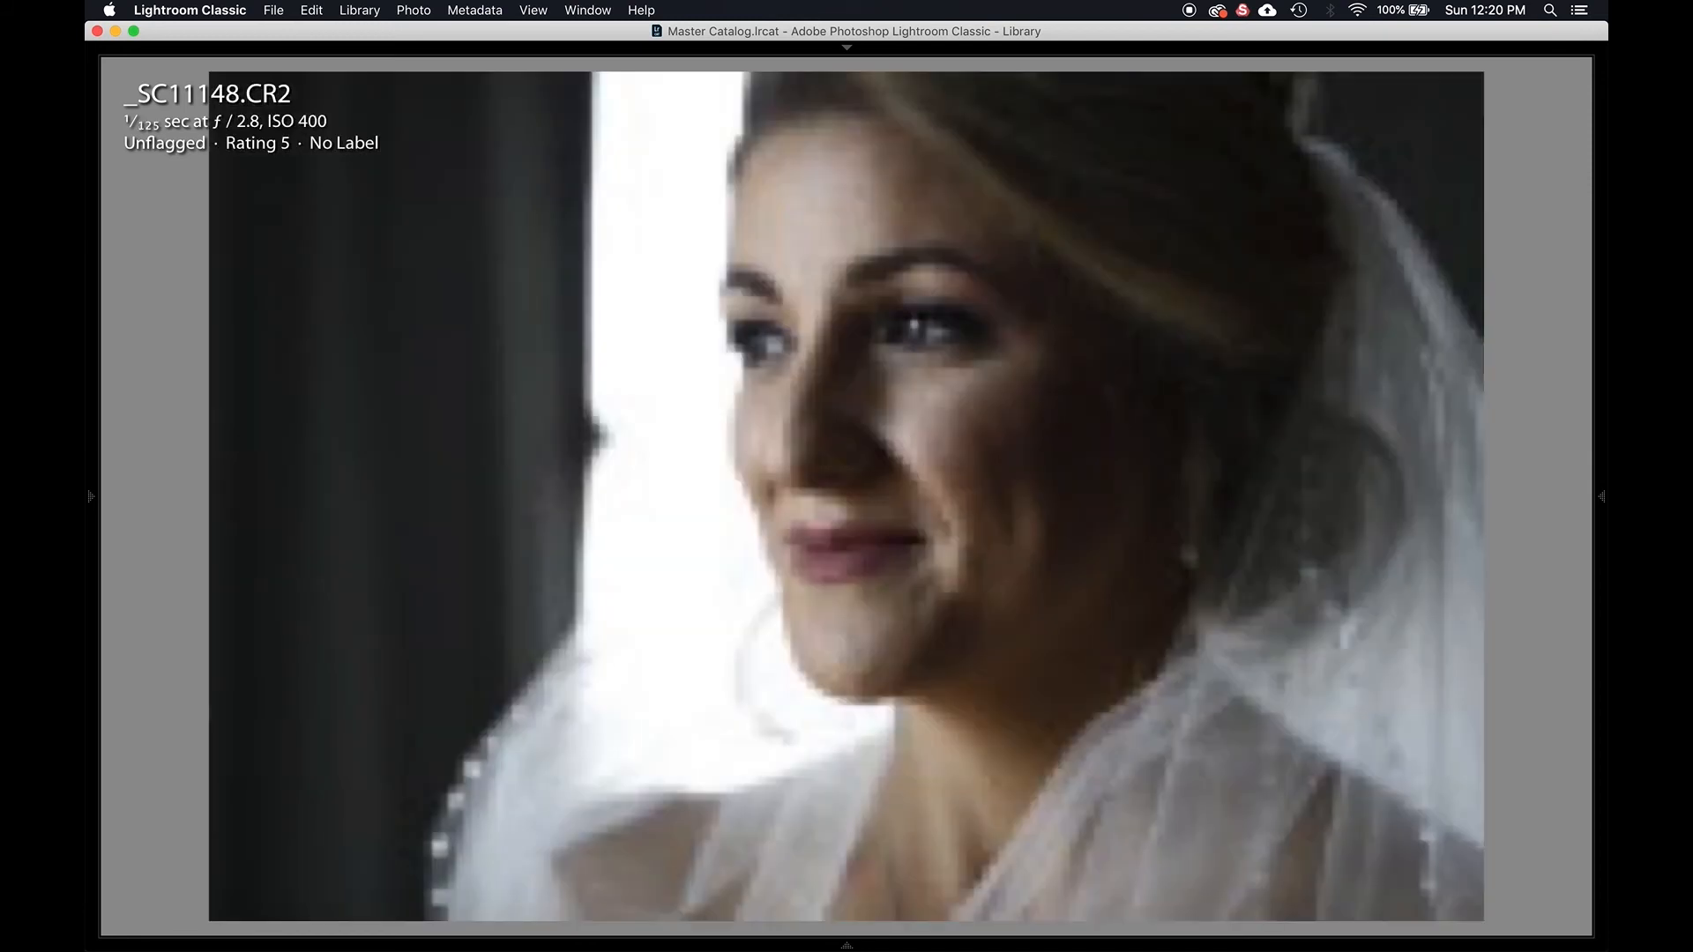
key(Right)
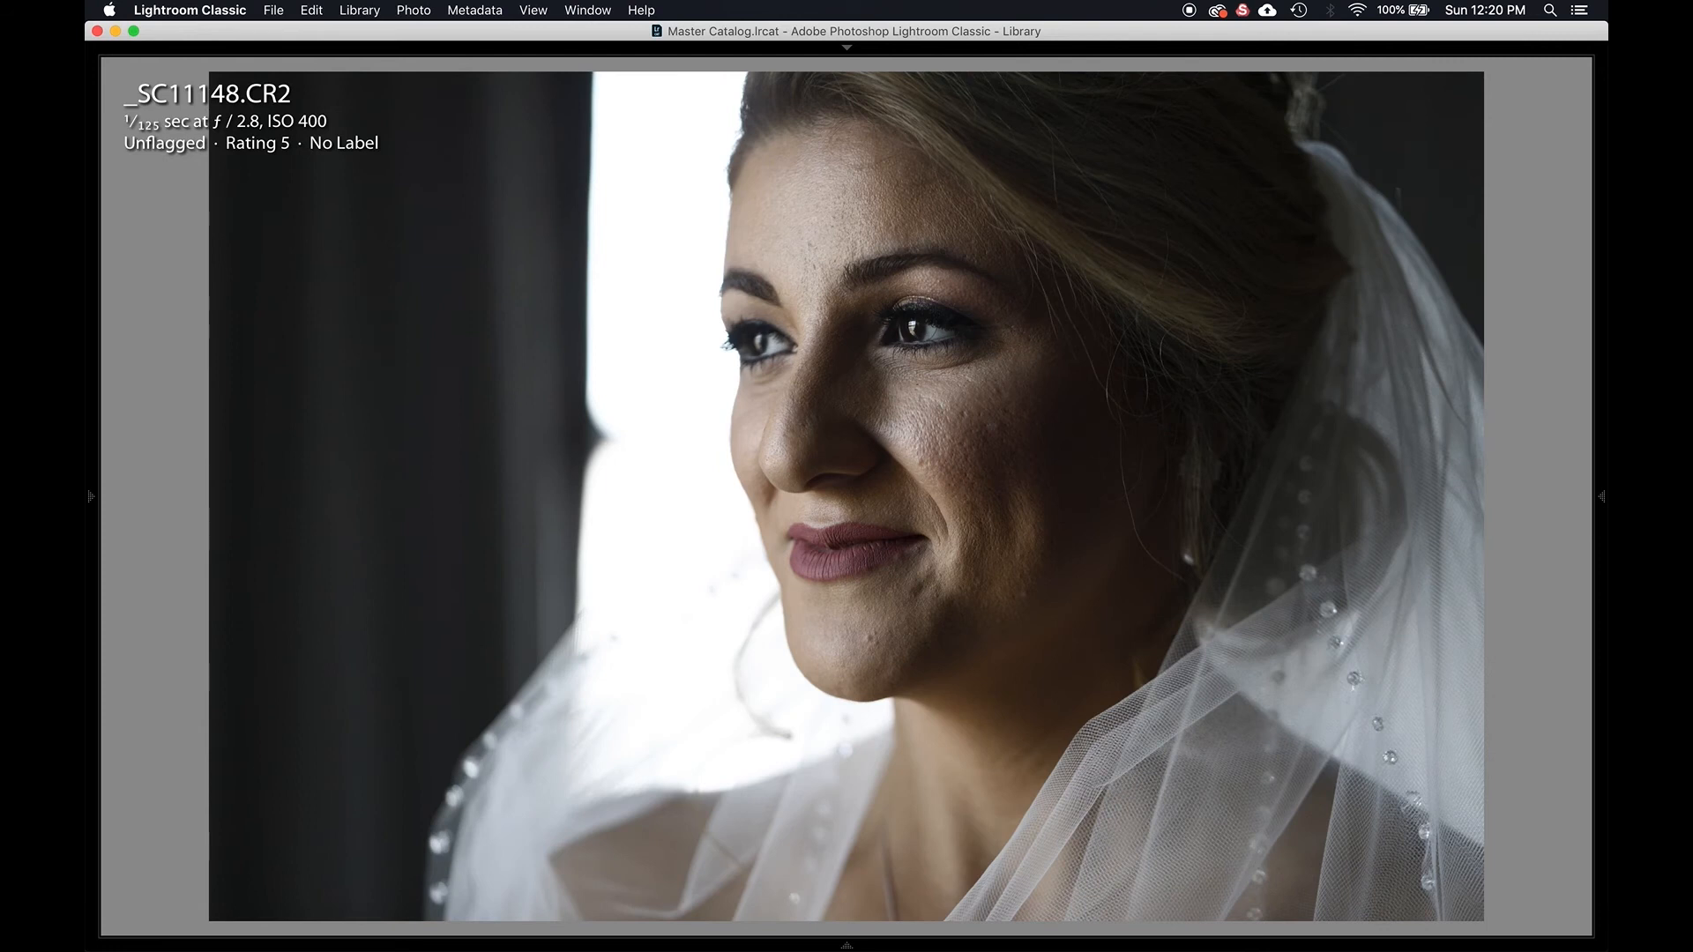
Compare the similar veil portraits that follow _SC11148.CR2, going back and forth between neighbors, and advance to _SC11169.CR2.
key(Right)
key(Right)
key(Left)
key(Right)
key(Right)
key(Right)
key(Right)
key(Left)
key(Left)
key(Right)
key(Left)
key(Right)
key(Left)
key(Right)
key(Right)
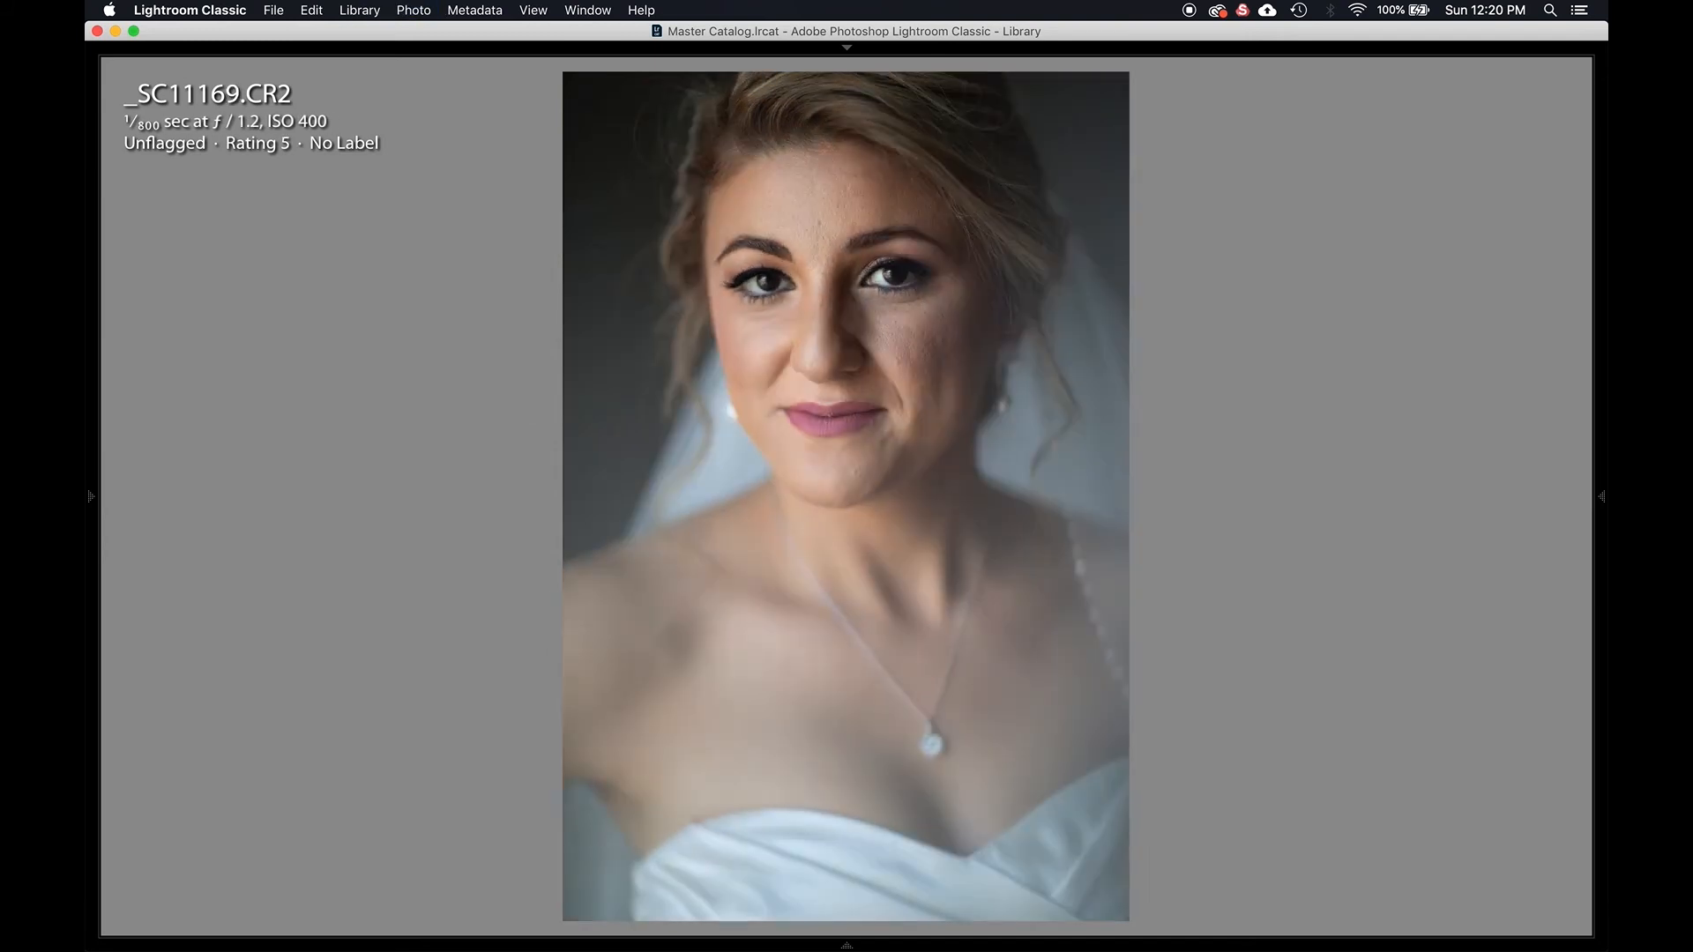
Advance past the smiling portrait _SC11177.CR2 to the hand-on-neck portrait _SC11187.CR2.
key(Right)
key(Right)
key(Right)
key(Right)
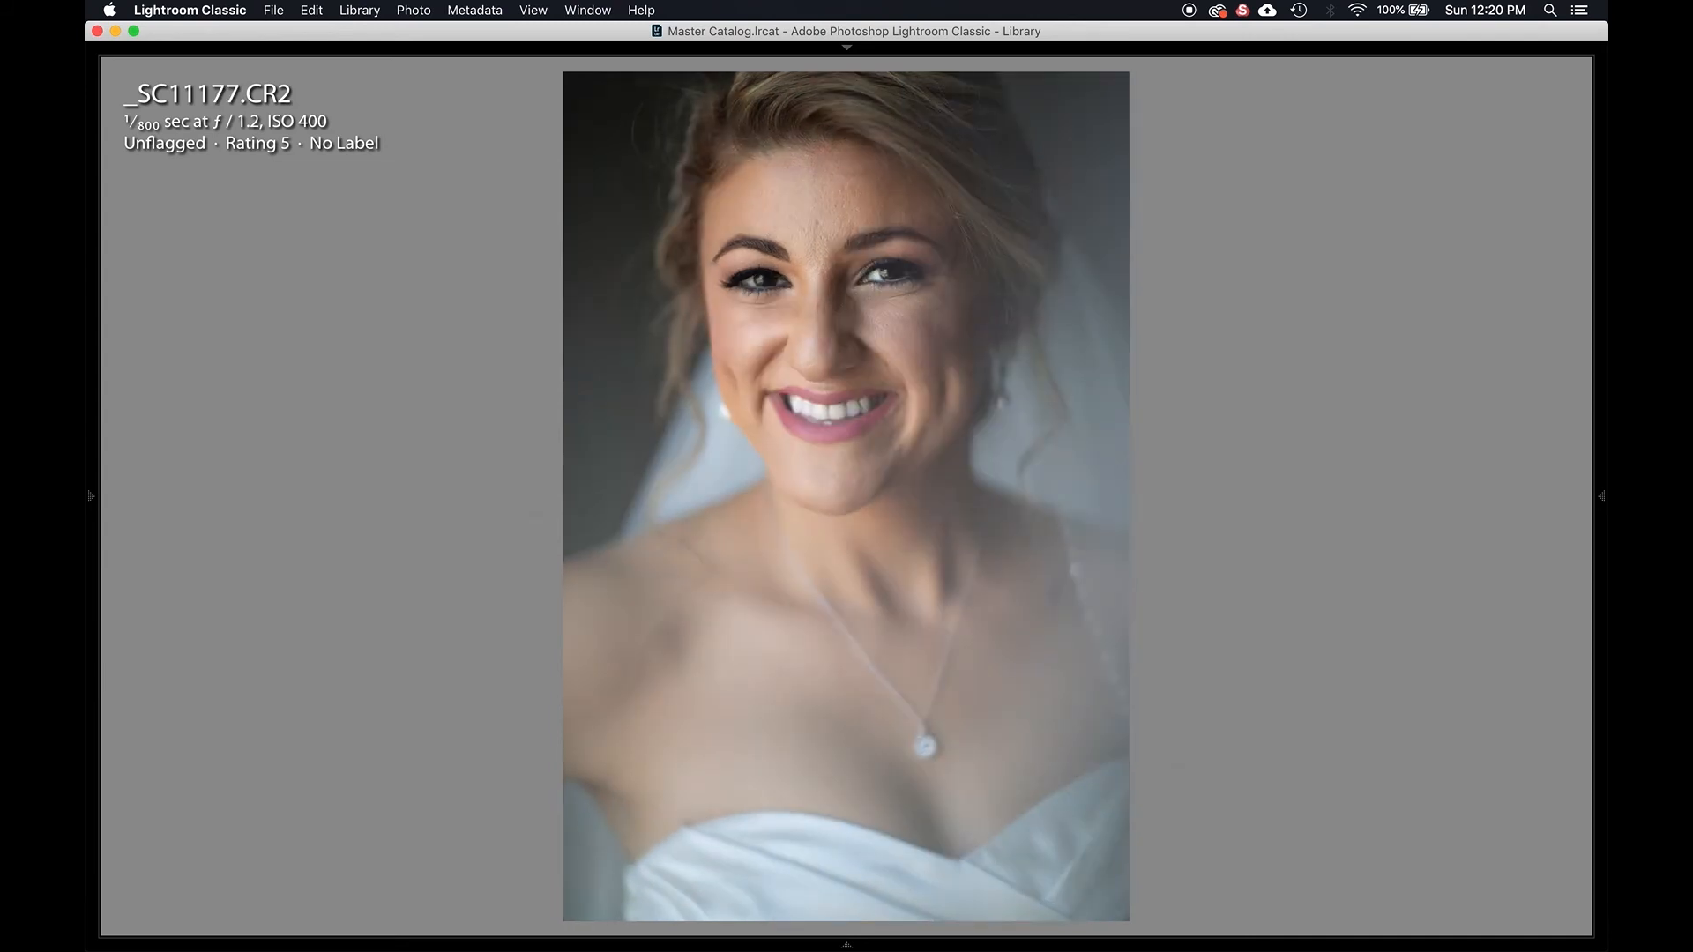
key(Right)
key(Right)
key(Right)
key(Left)
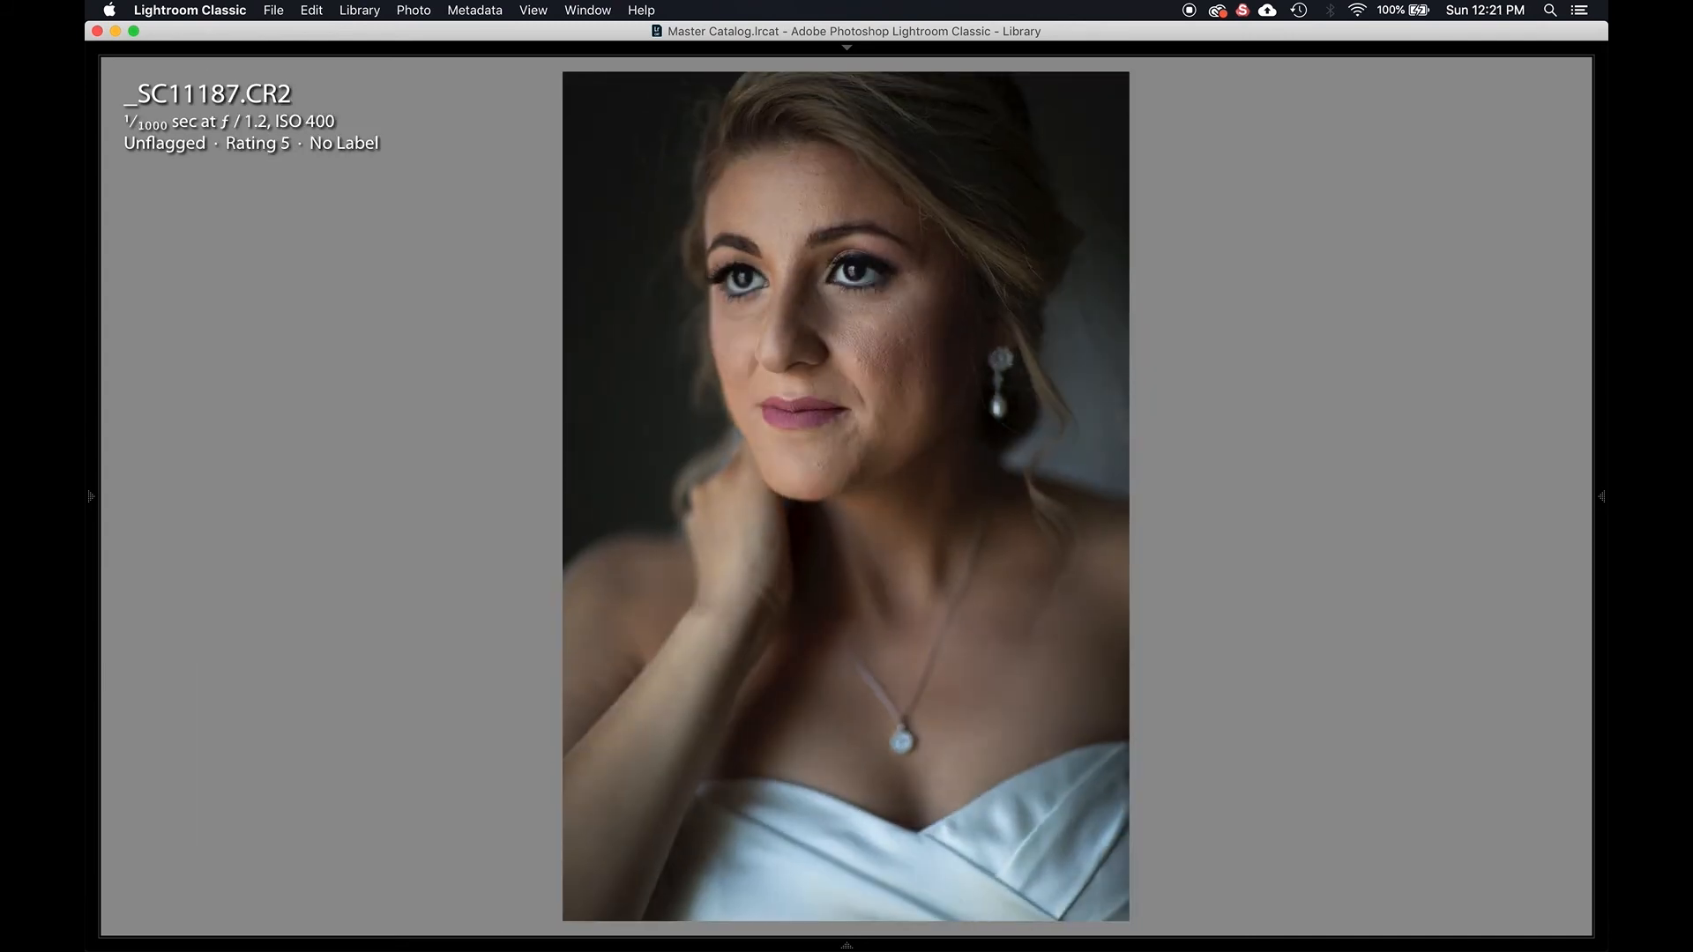
Compare the hand-on-neck portrait _SC11187.CR2 with its neighbors, and advance to the seated bride shot _SC11196.CR2.
key(Left)
key(Right)
key(Right)
key(Right)
key(Left)
key(Right)
key(Right)
key(Right)
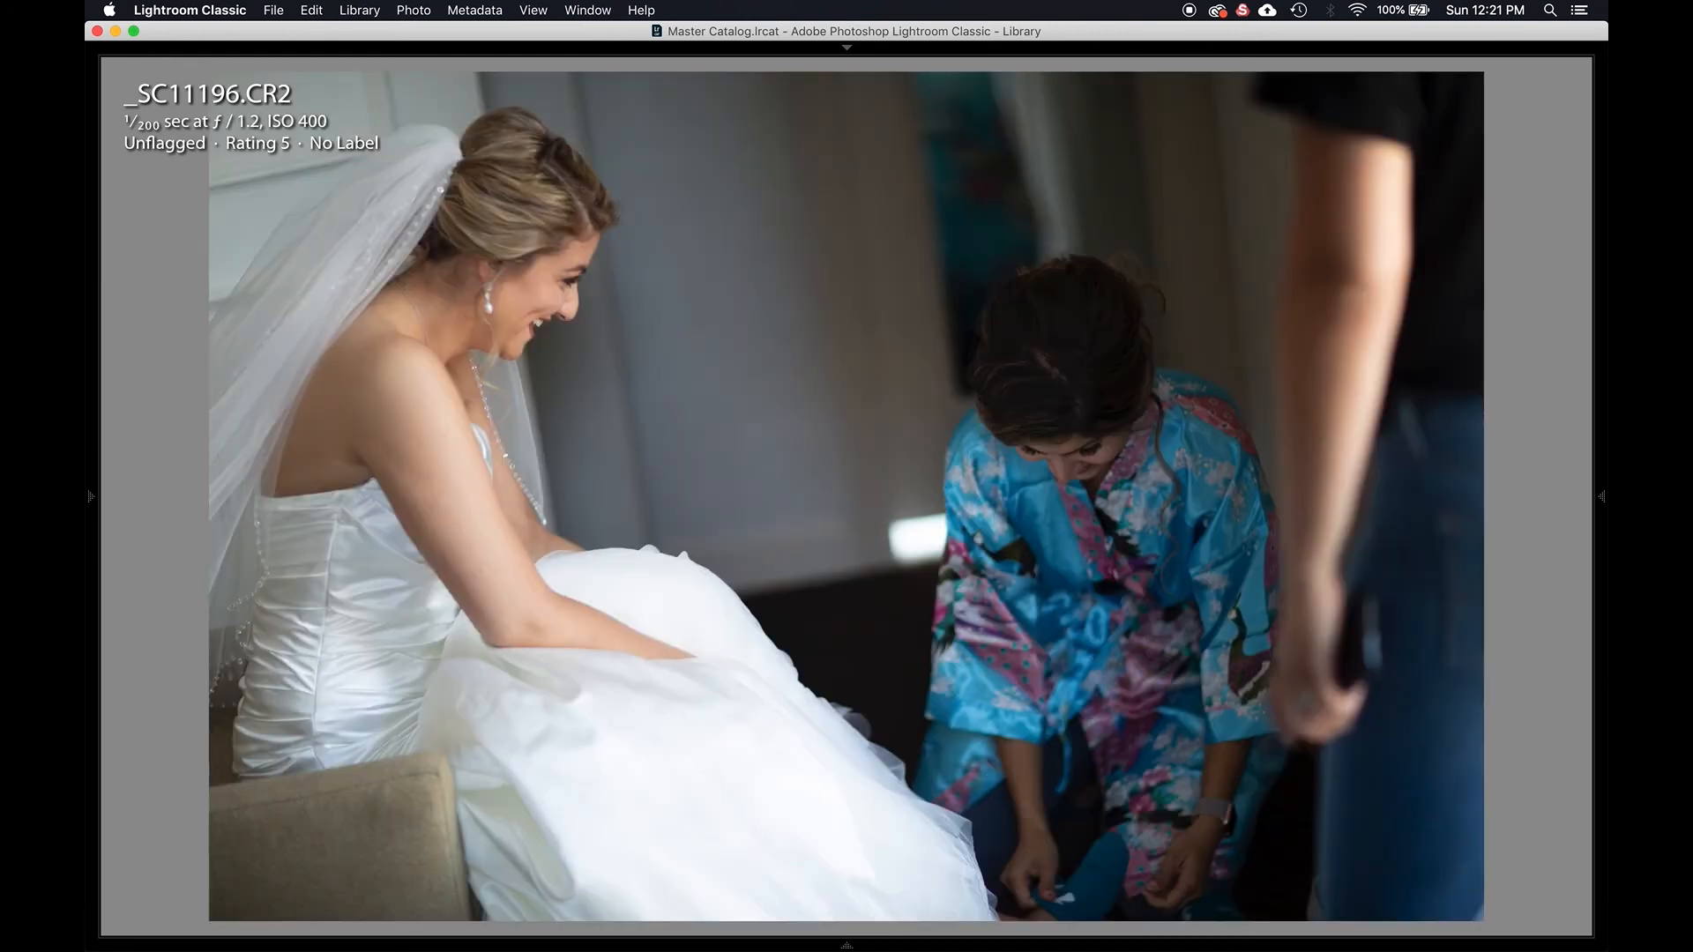
Return to the Grid view, and open the garden shot _AZ13720.CR2 in the Loupe view with Lights Out.
key(Left)
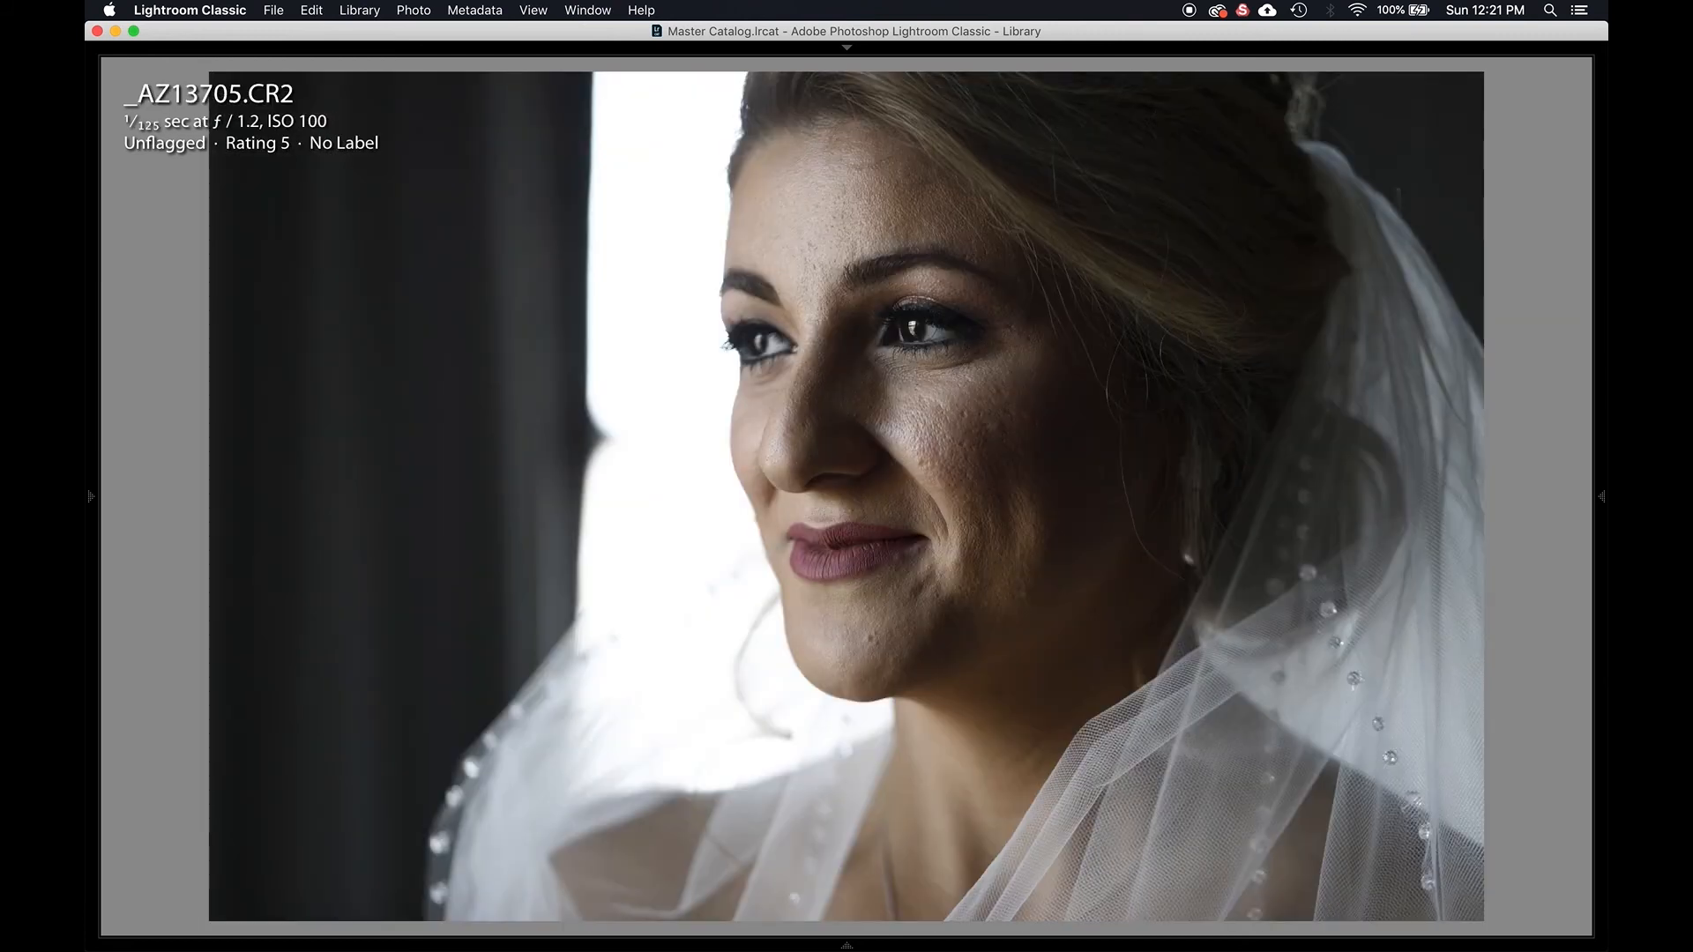
key(g)
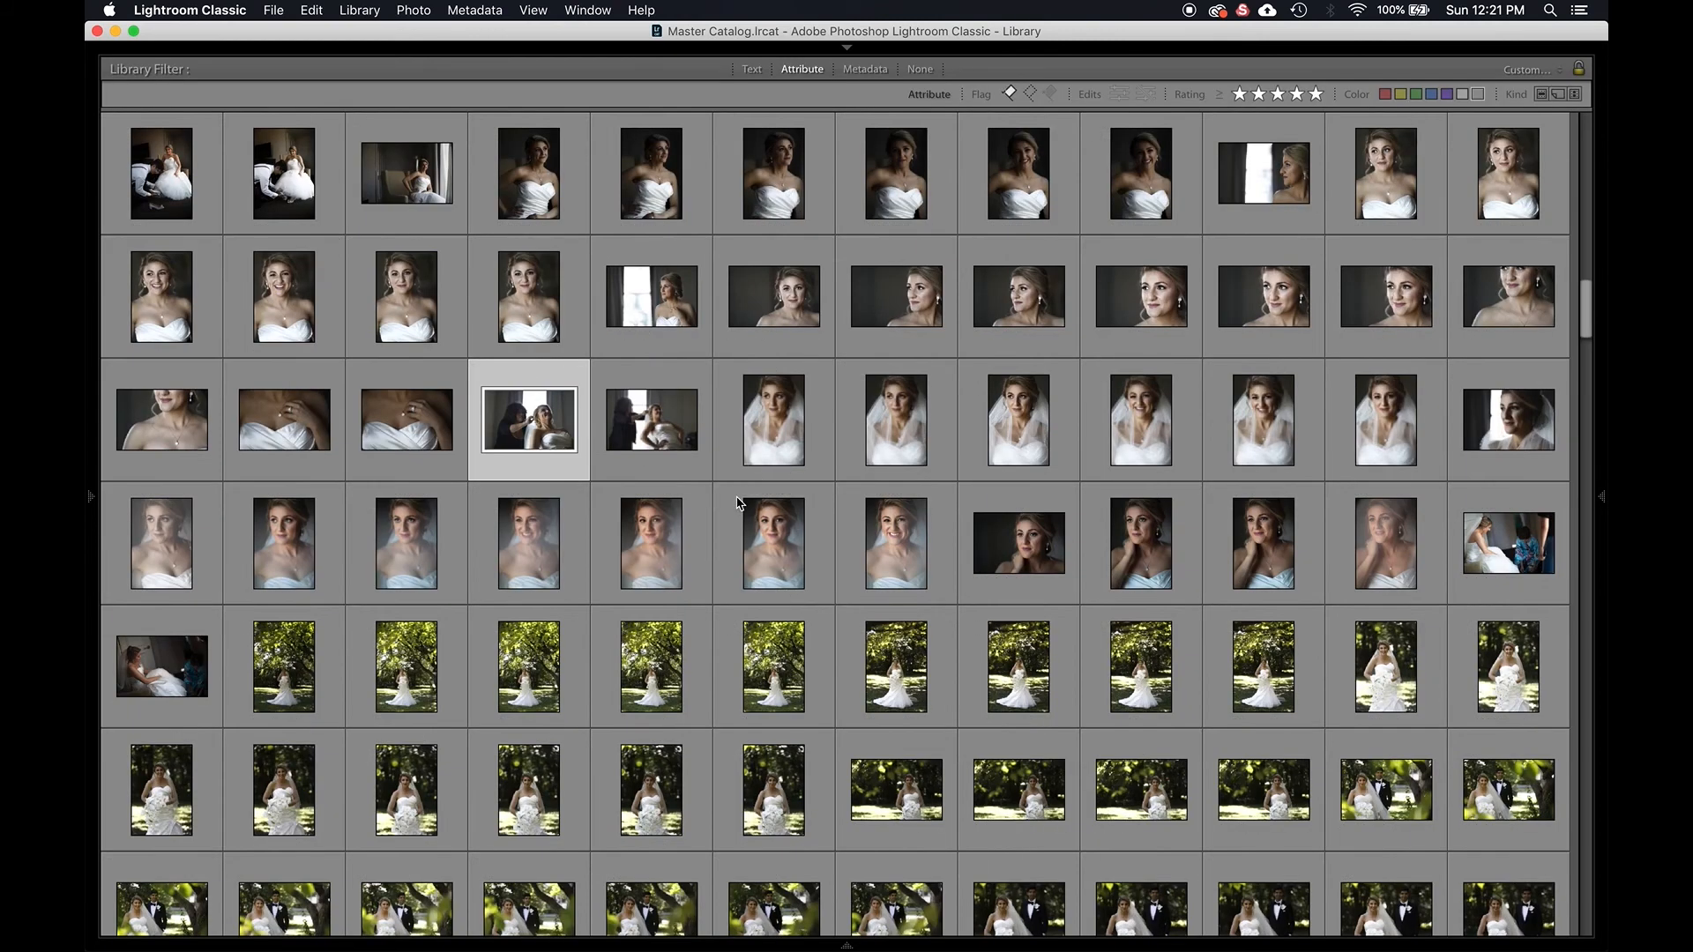
scroll(848, 386, down, 5)
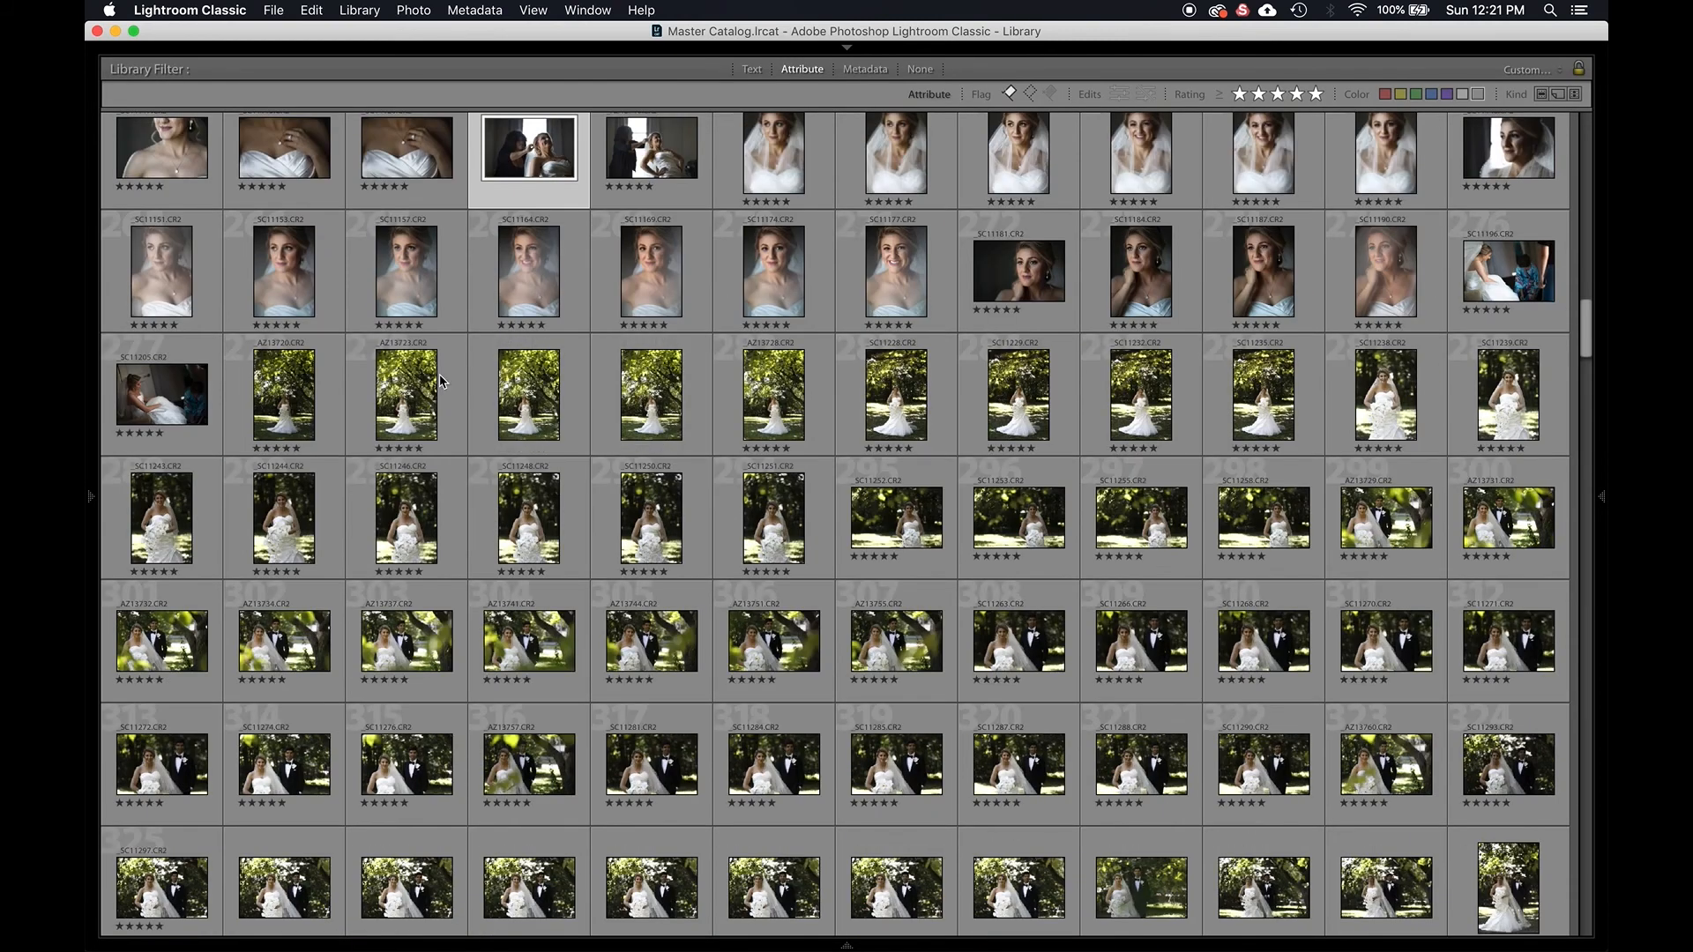
double_click(283, 386)
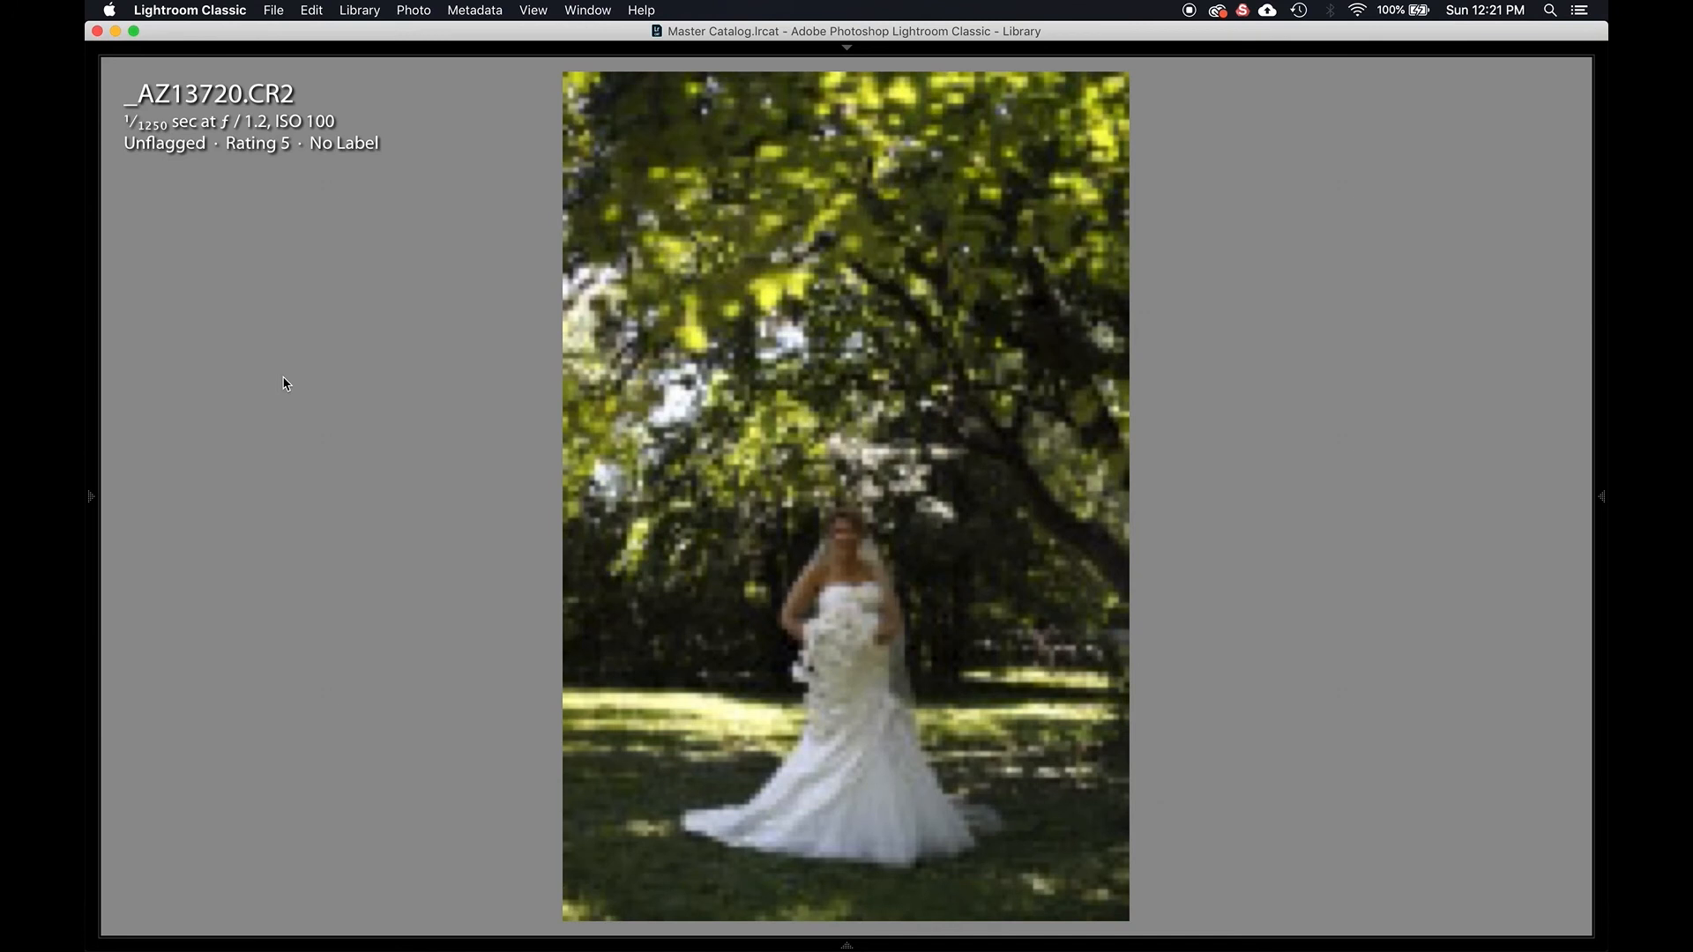
key(l)
key(l)
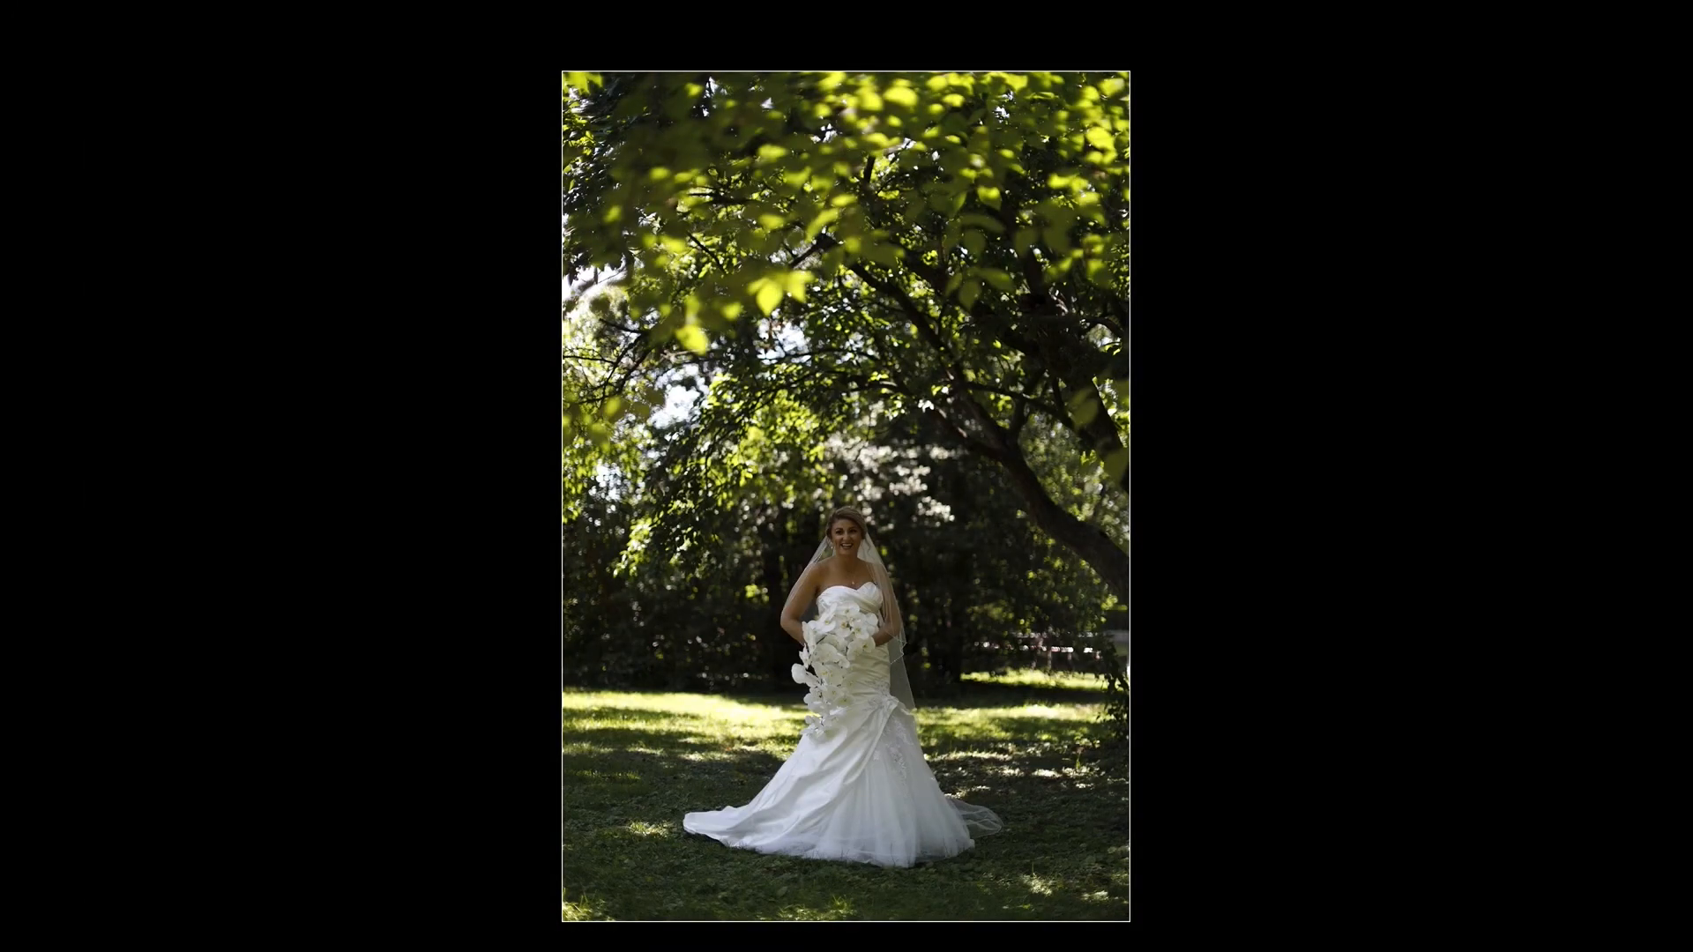
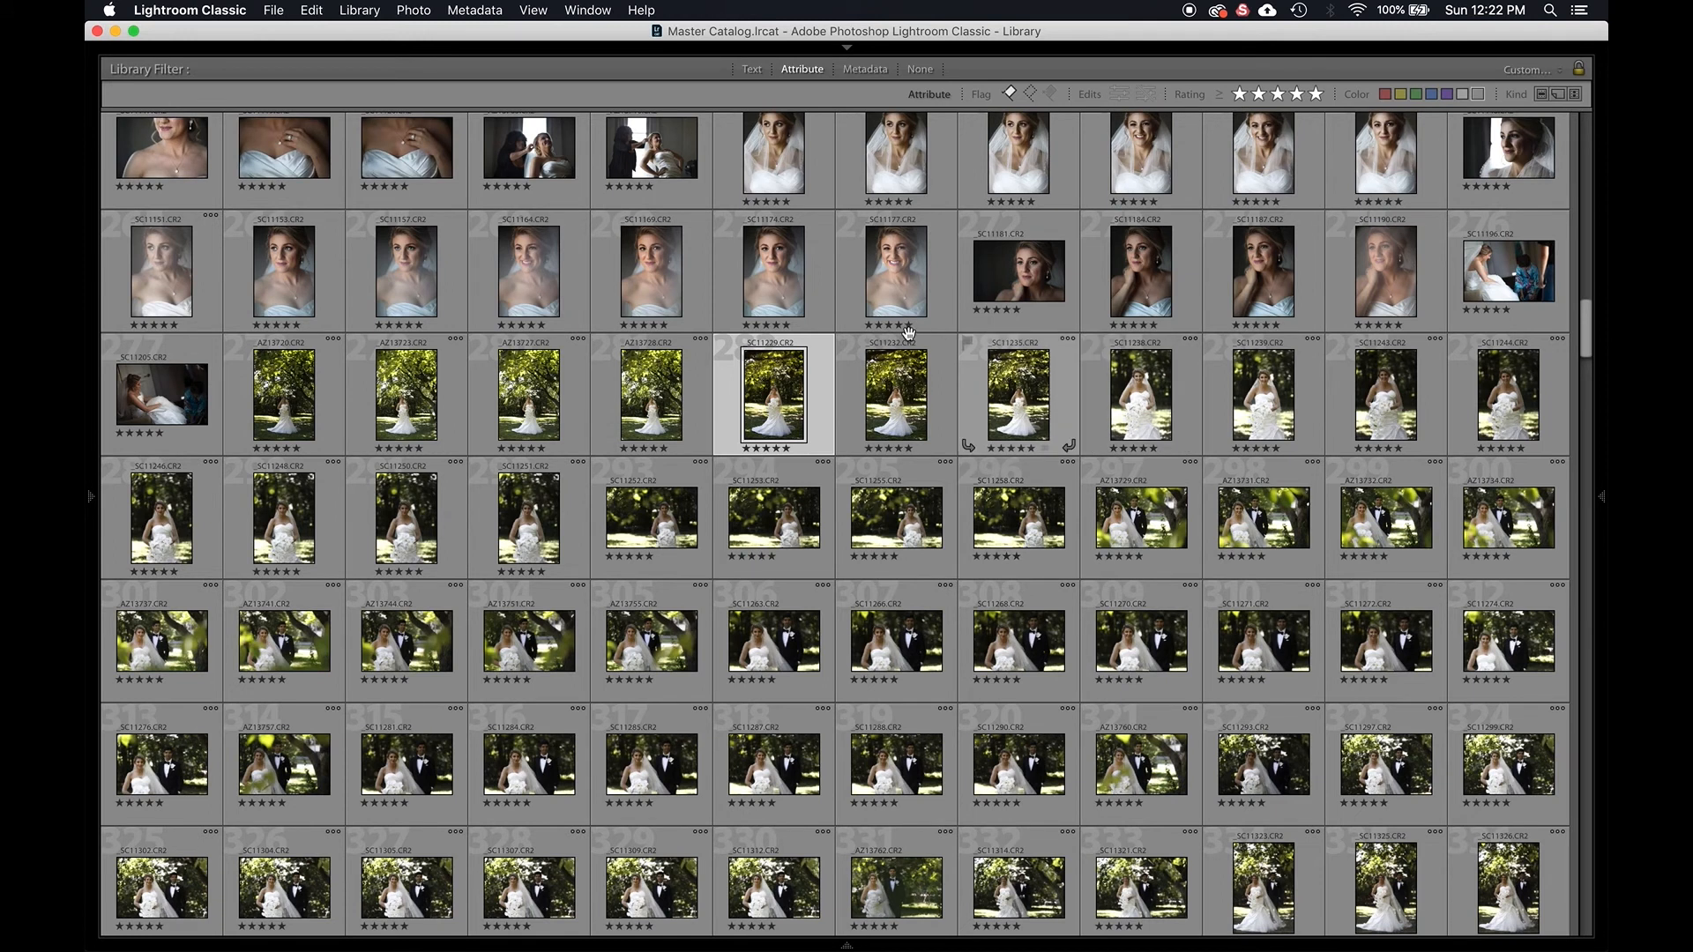
Open the garden shot _SC11229.CR2 in the Loupe view, and advance through the bouquet photos beyond _SC11232.CR2.
double_click(763, 389)
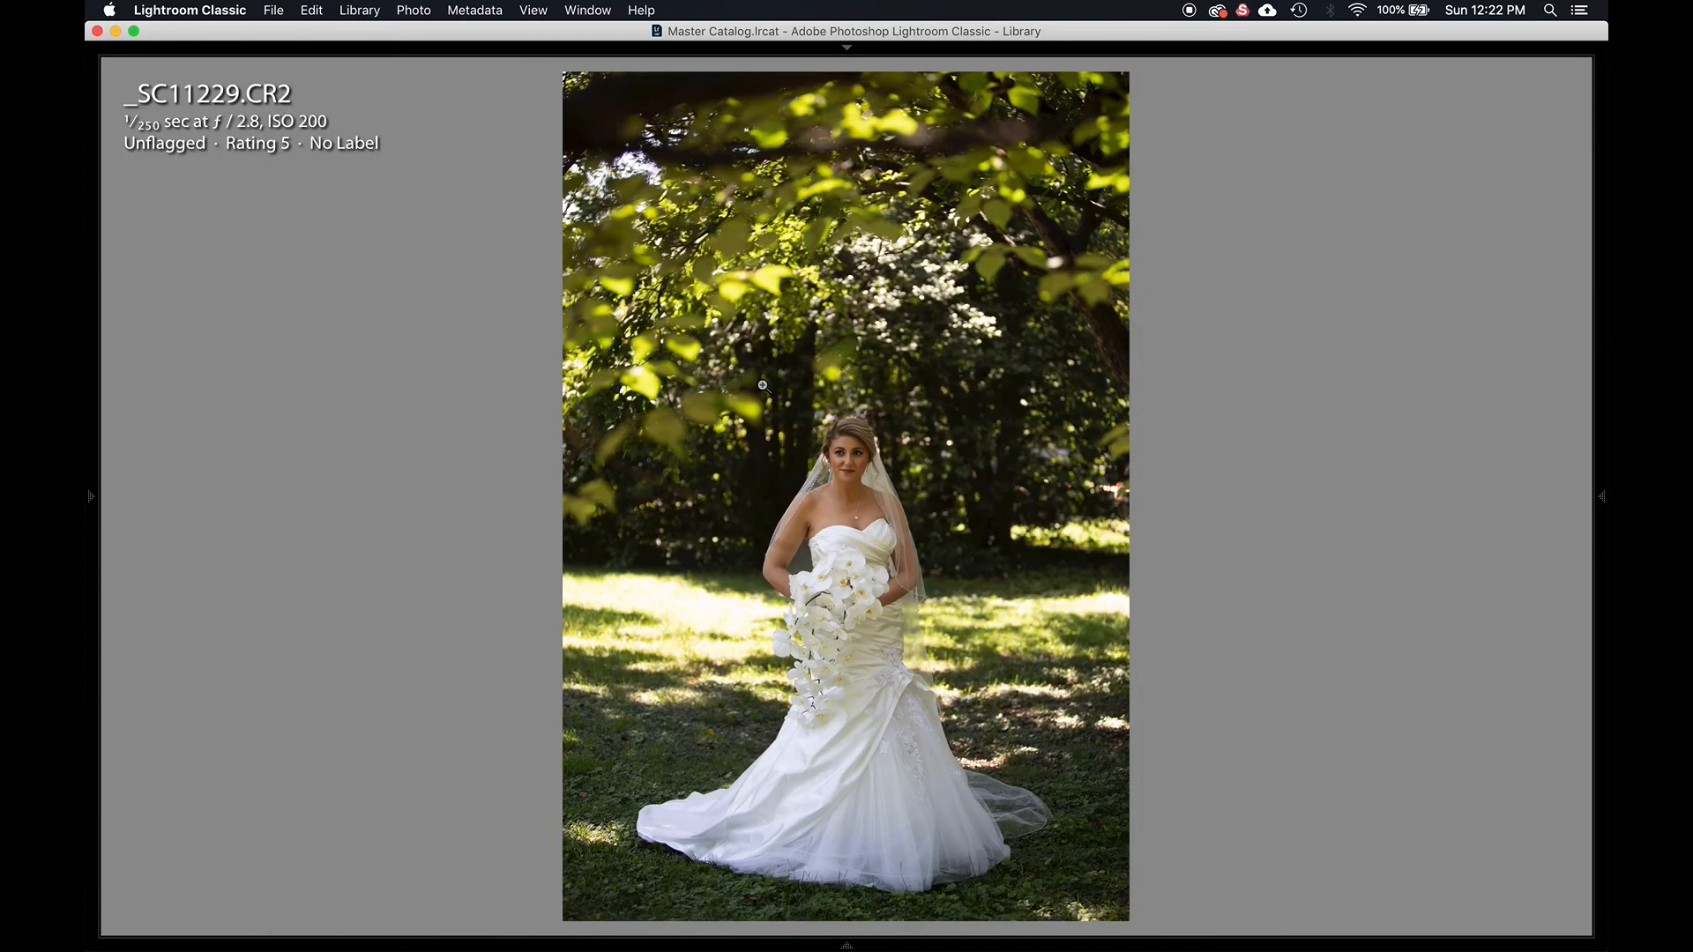
key(Right)
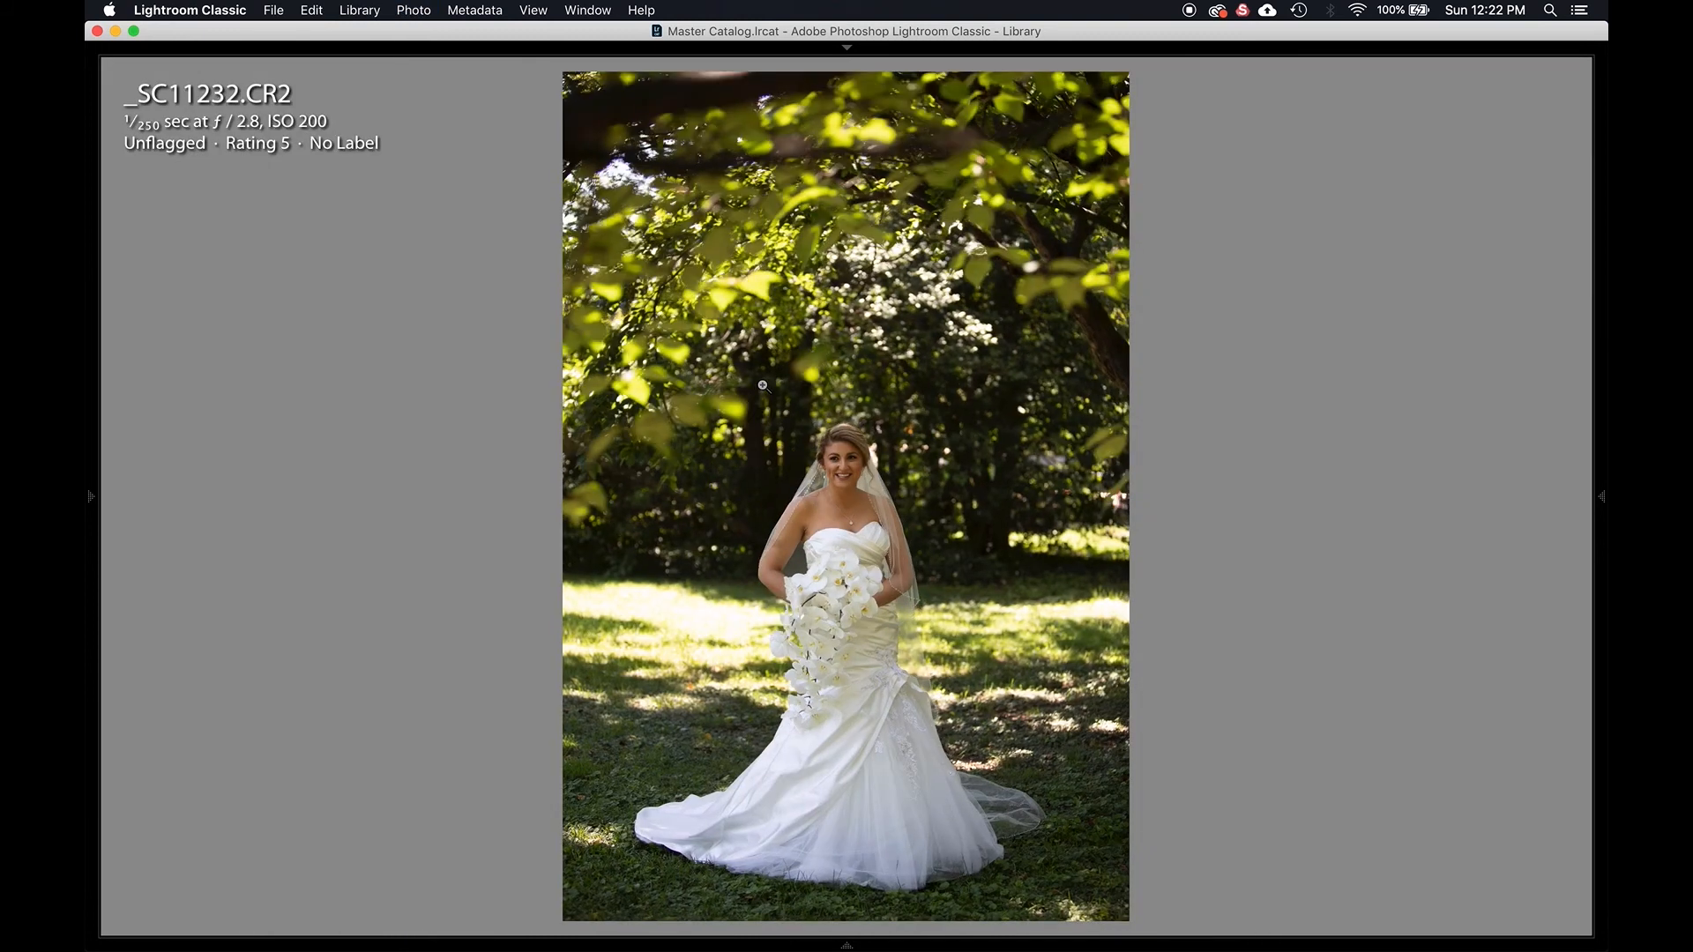
key(Right)
key(Right)
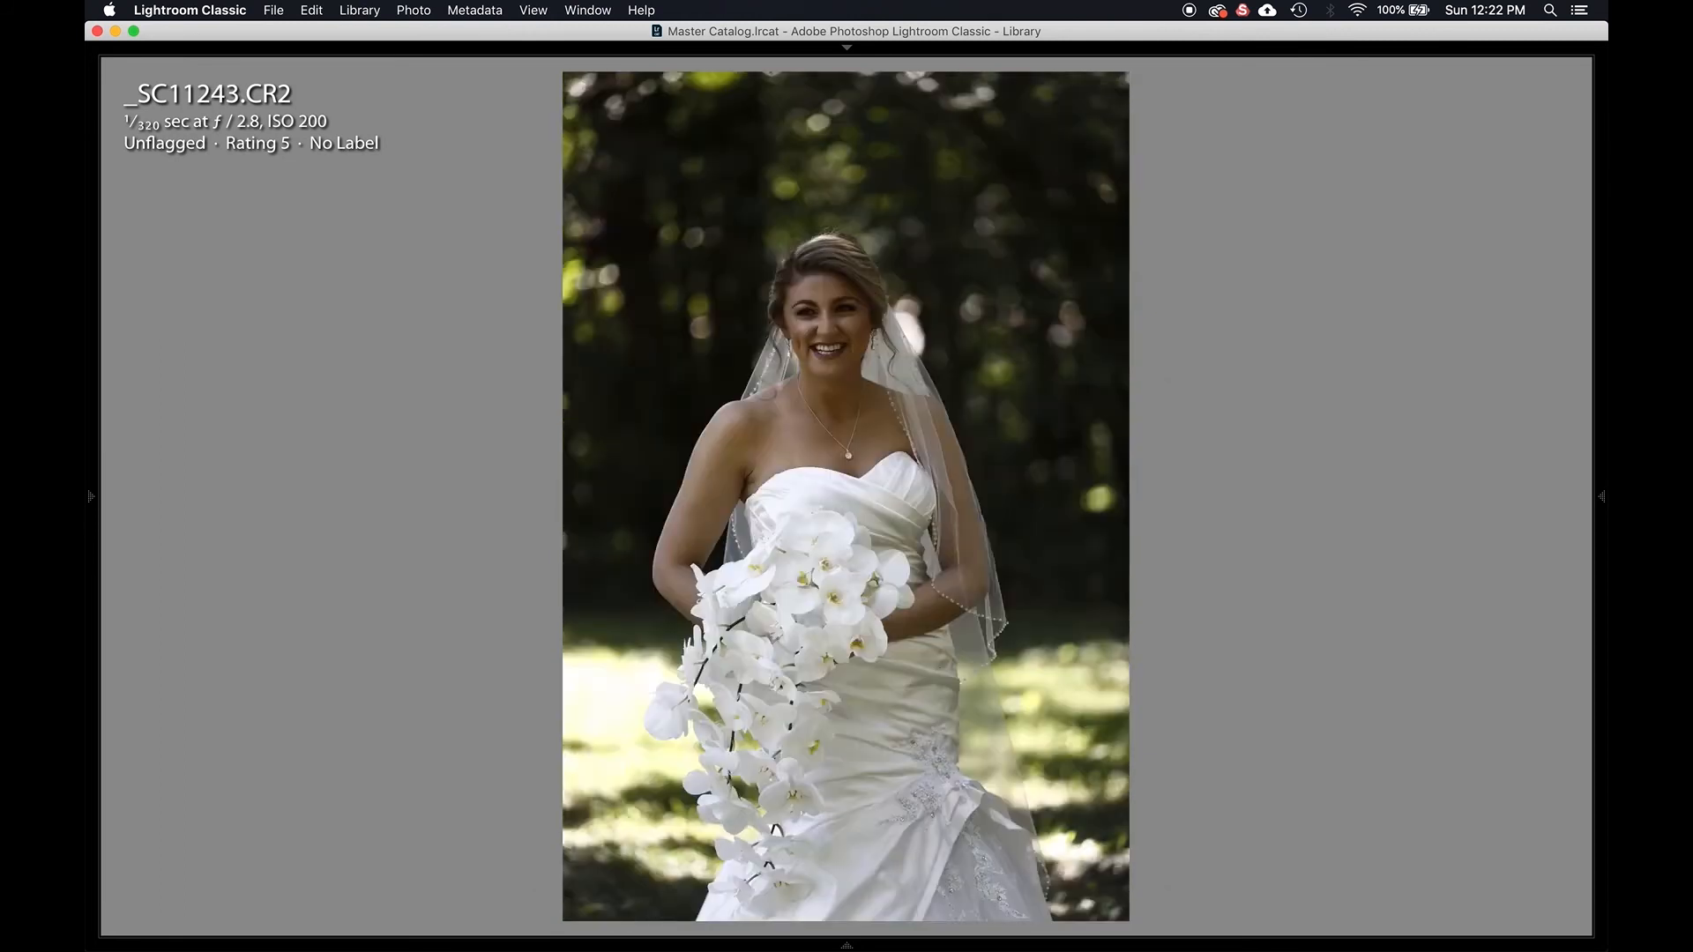
Compare the close bouquet shot _SC11243.CR2 with its neighbors, and advance to _SC11250.CR2.
key(Left)
key(Left)
key(Right)
key(Left)
key(Right)
key(Right)
key(Right)
key(Left)
key(Left)
key(Right)
key(Right)
key(Right)
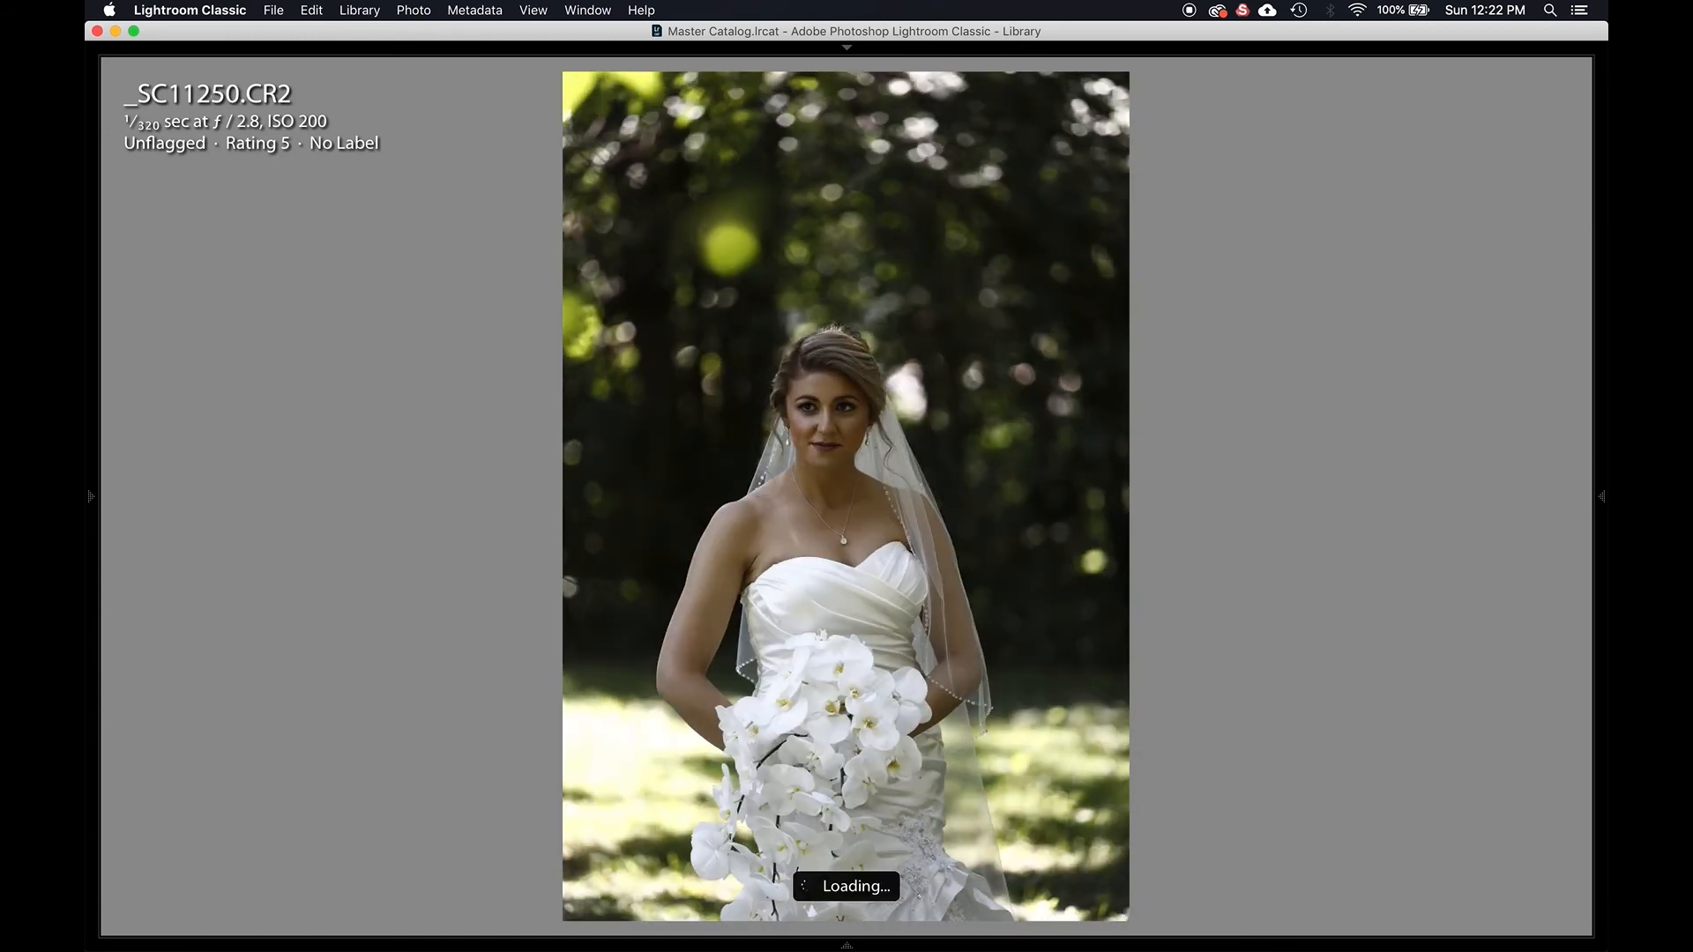
Compare the near-identical bouquet shots _SC11246.CR2, _SC11250.CR2 and _SC11251.CR2, and return to the Grid view.
key(Right)
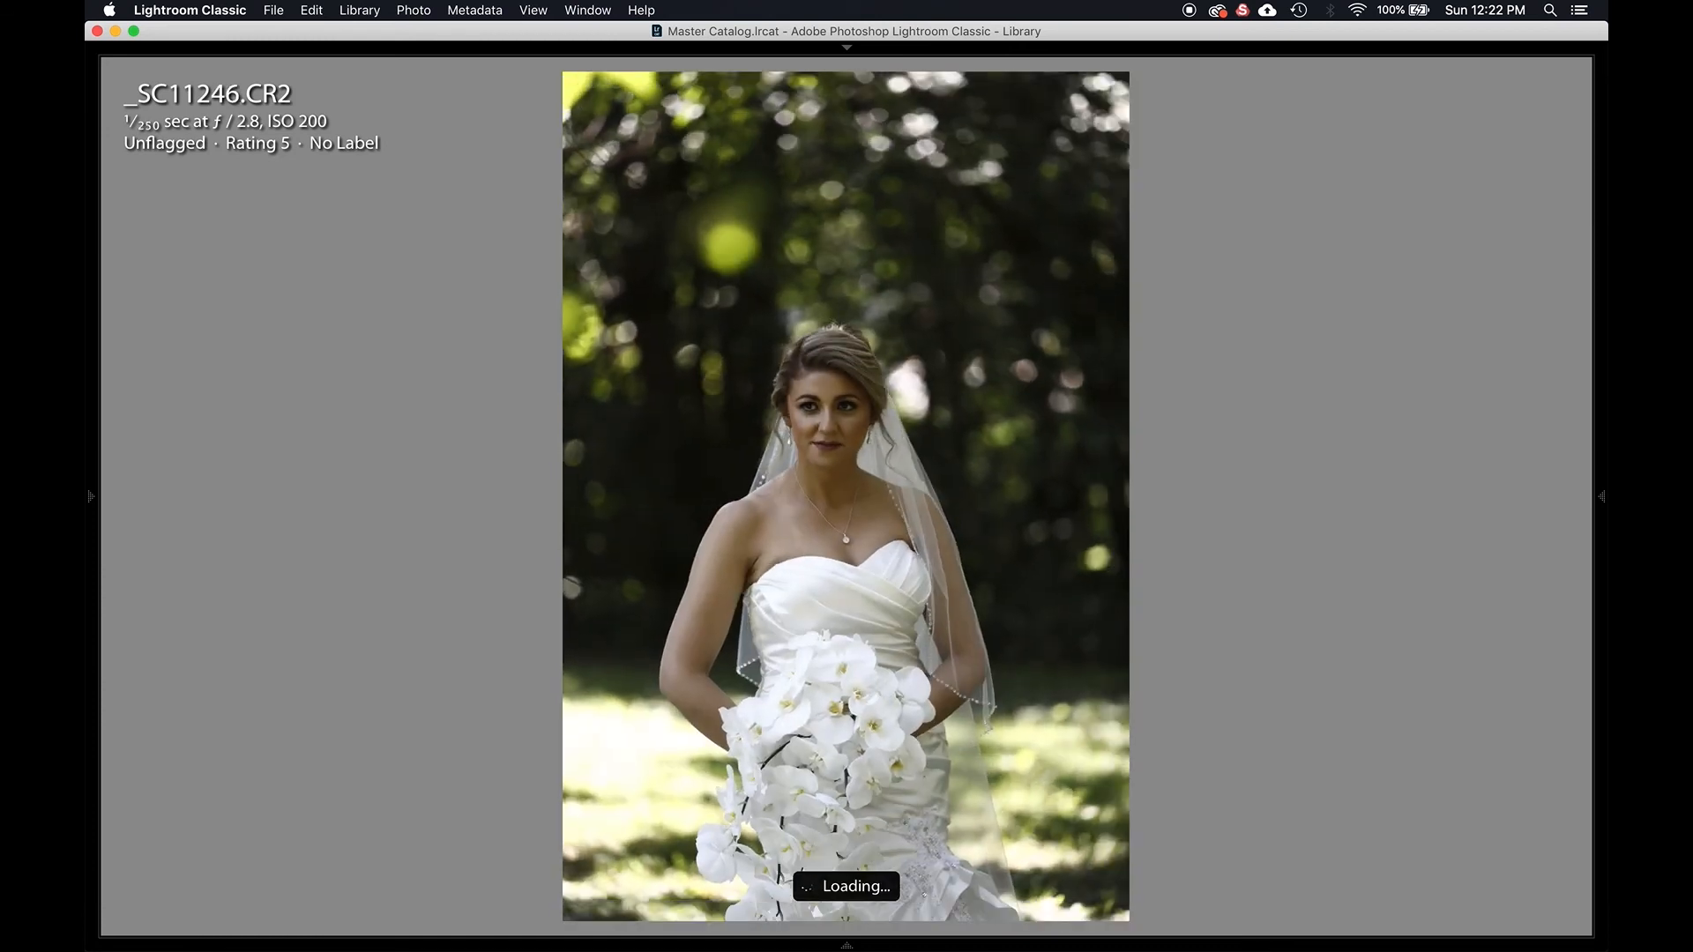
key(Right)
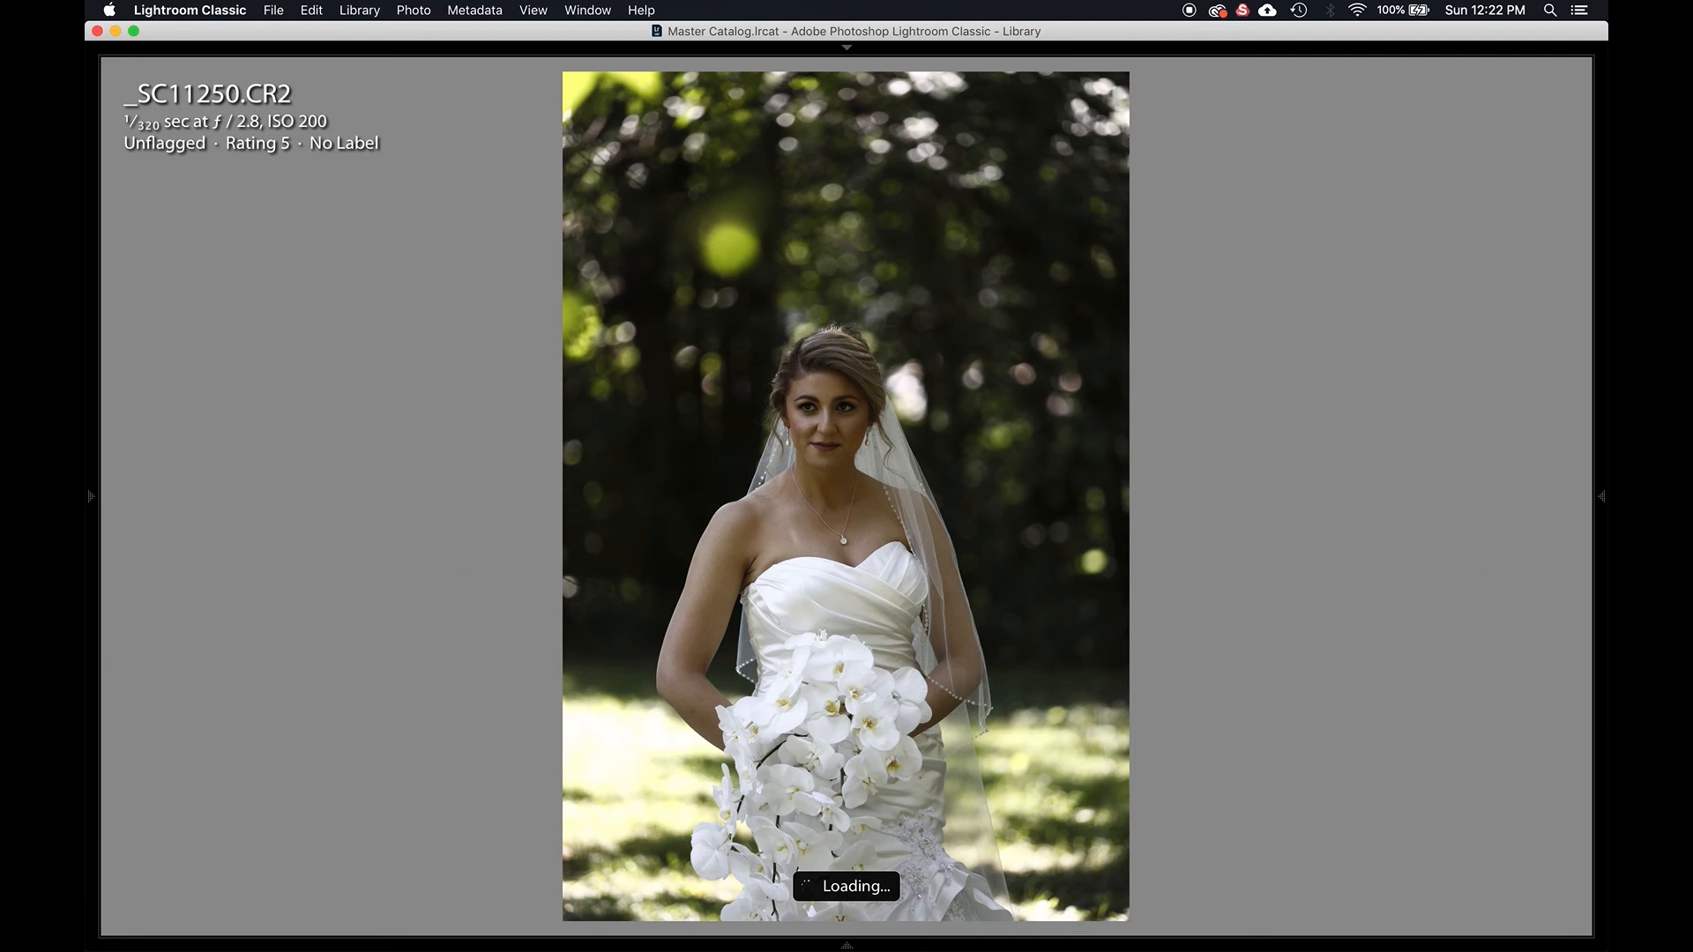
key(Right)
key(Right)
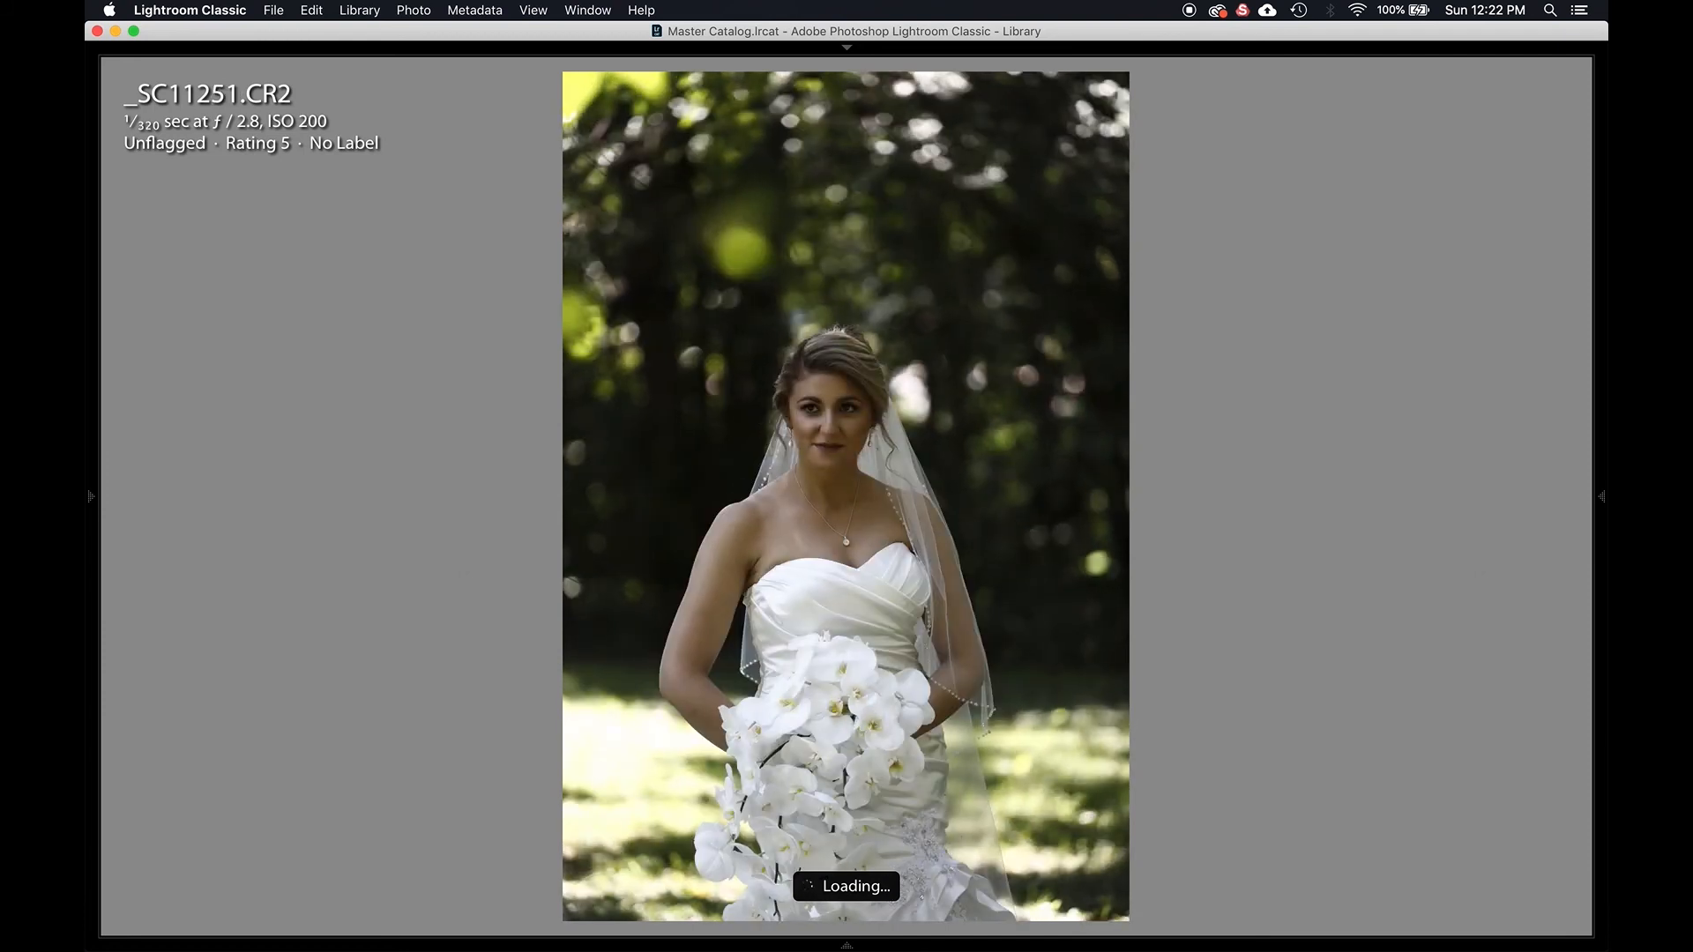
key(g)
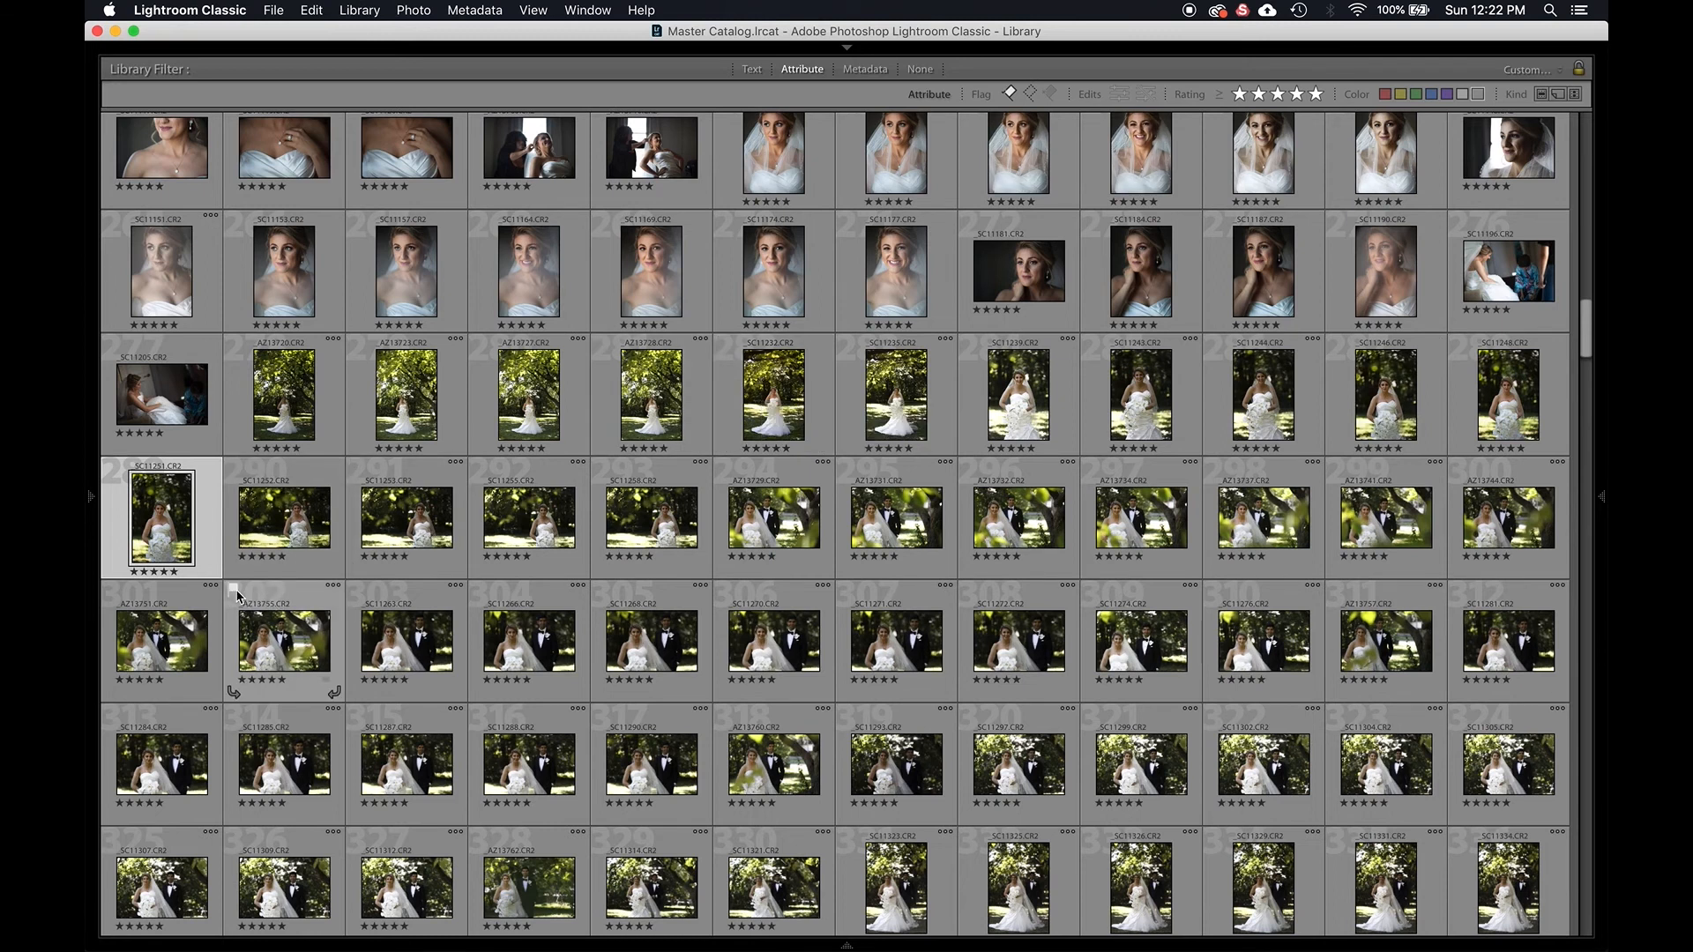
Reopen _SC11251.CR2 in the Loupe view, advance to the horizontal shot _SC11253.CR2, and return to the Grid view.
double_click(138, 538)
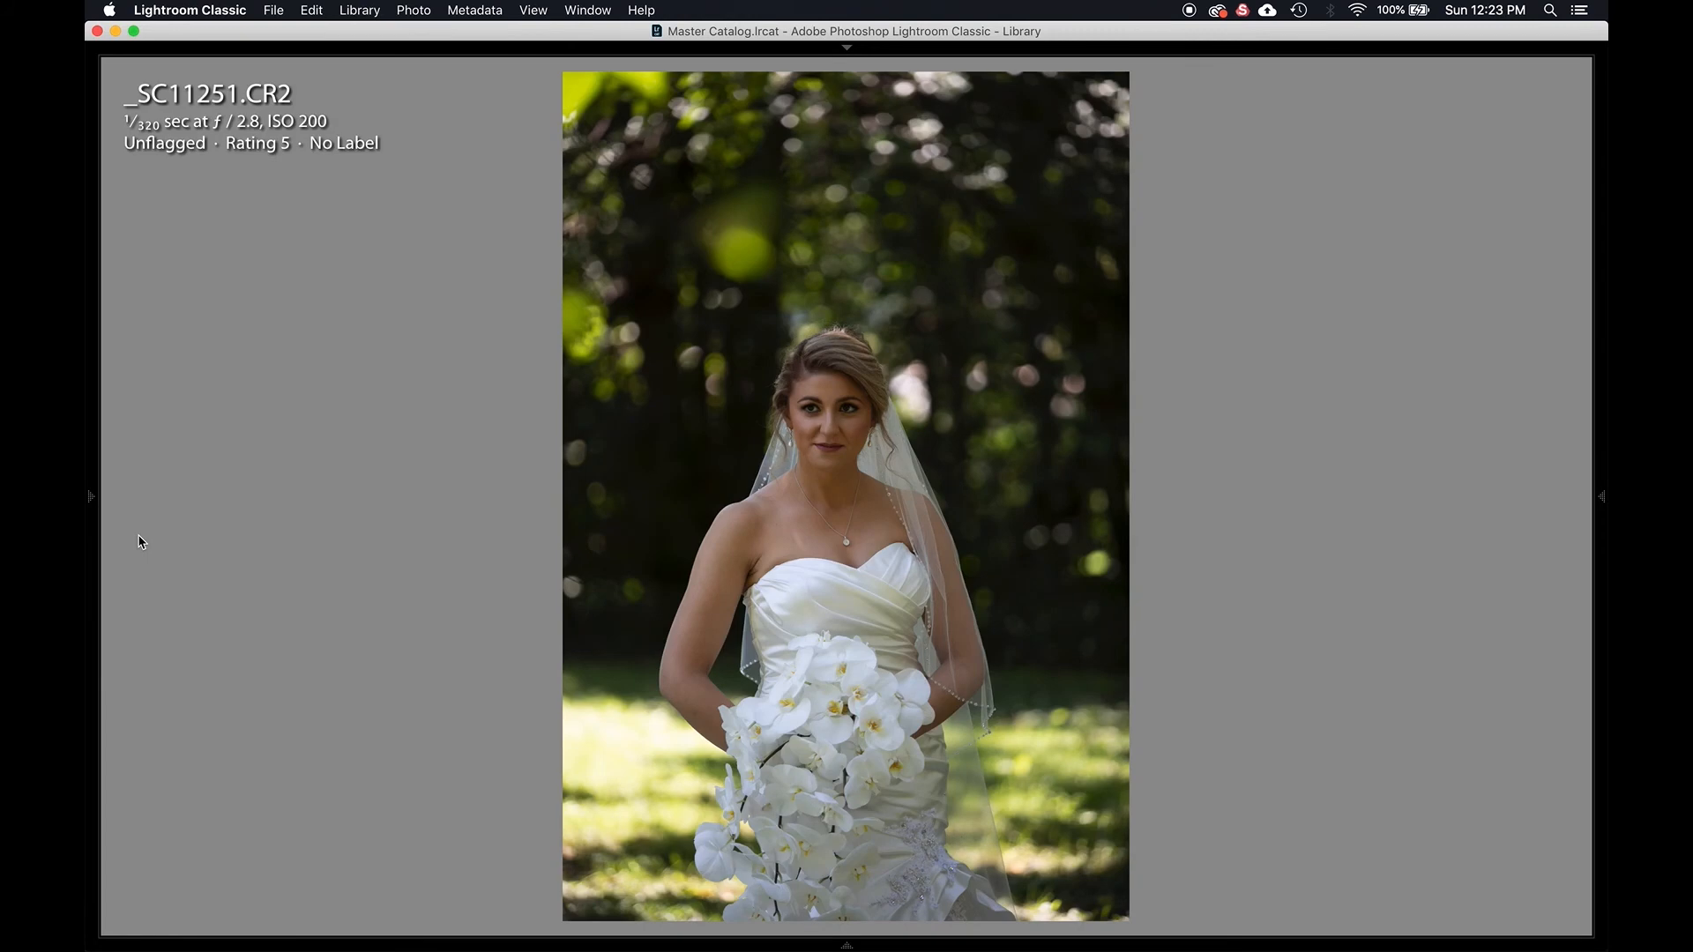
key(Right)
key(Right)
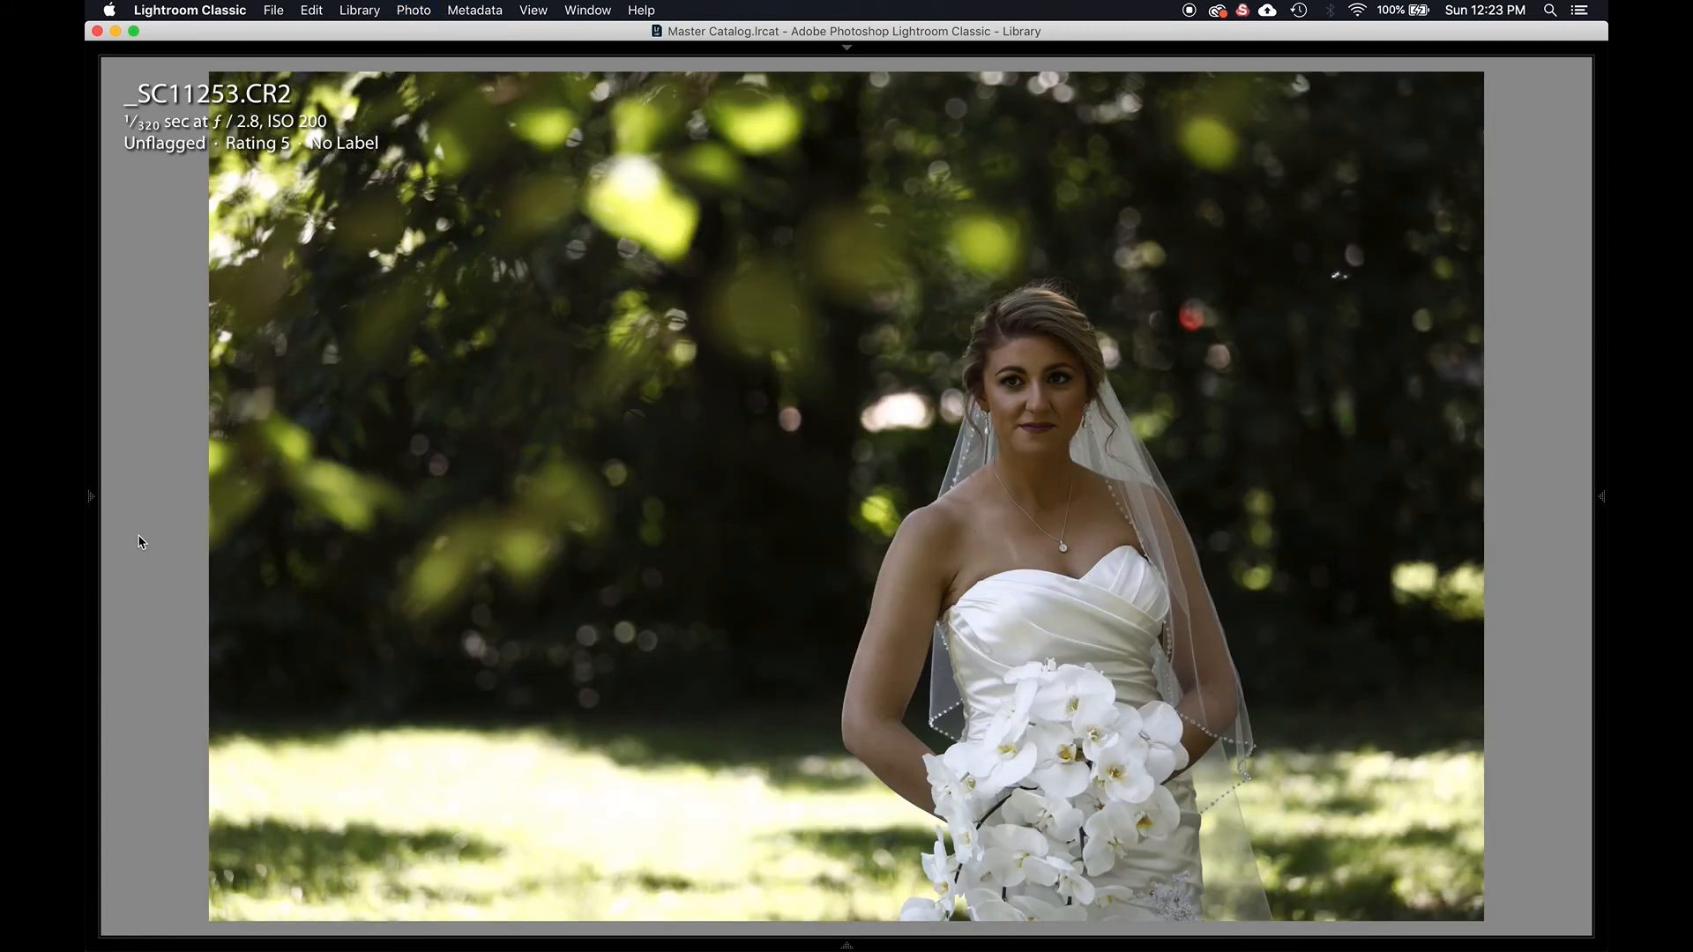
key(g)
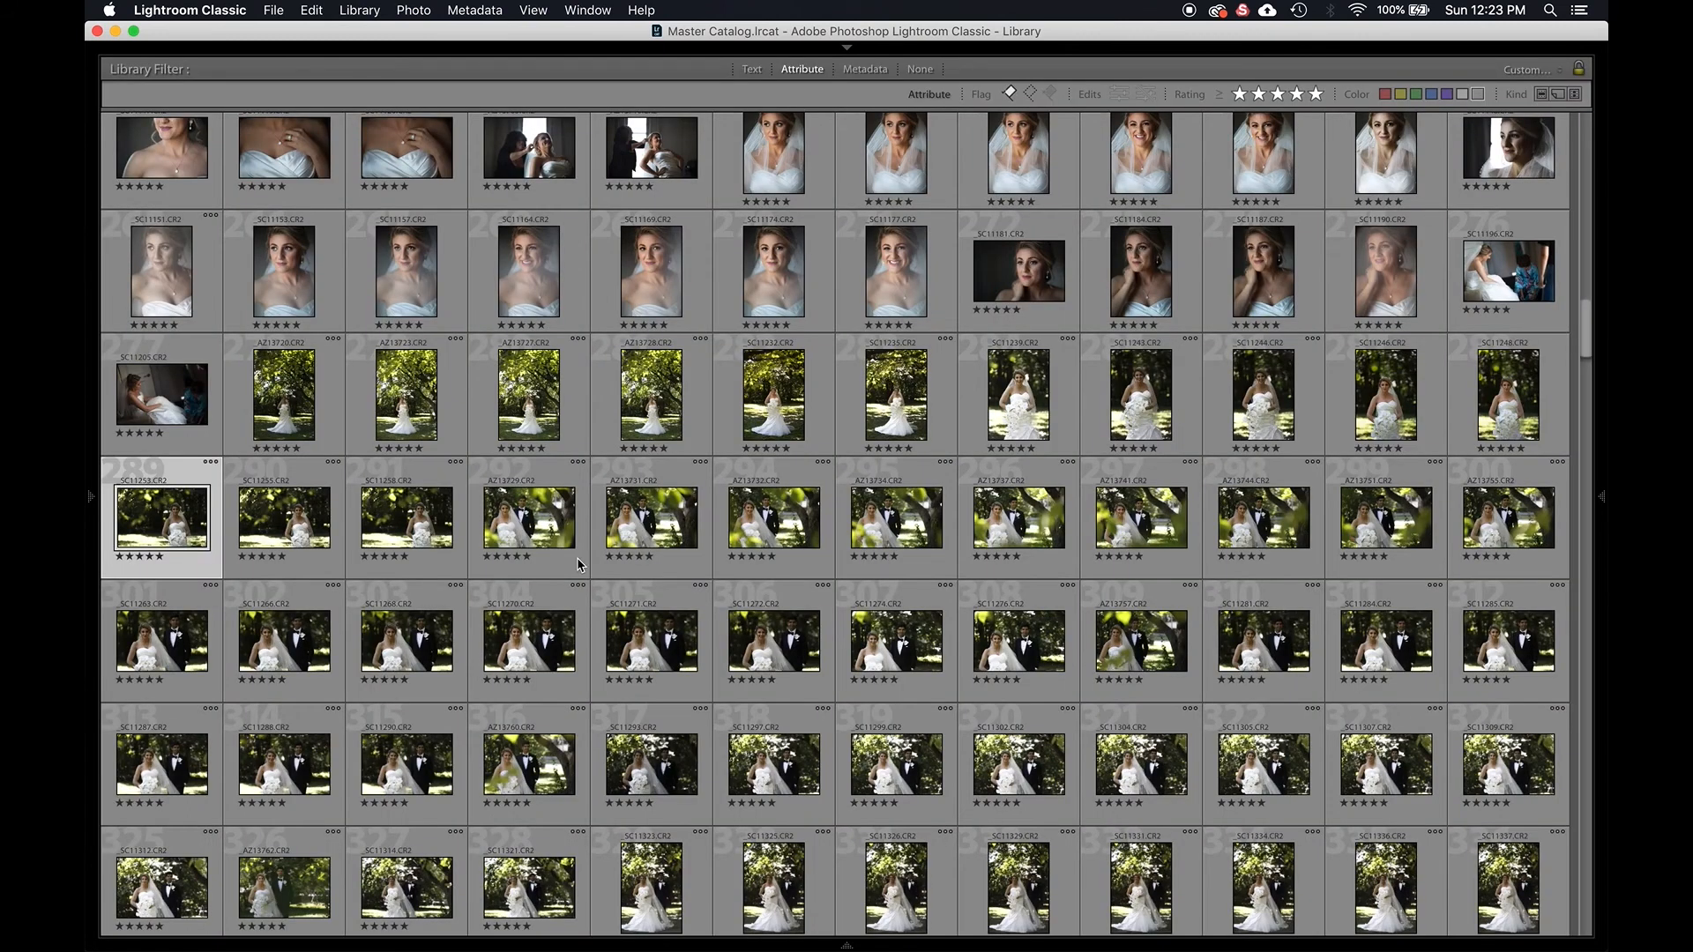
Lower the rating of _SC11253.CR2, _SC11255.CR2 and _SC11258.CR2 by one star each.
key(j)
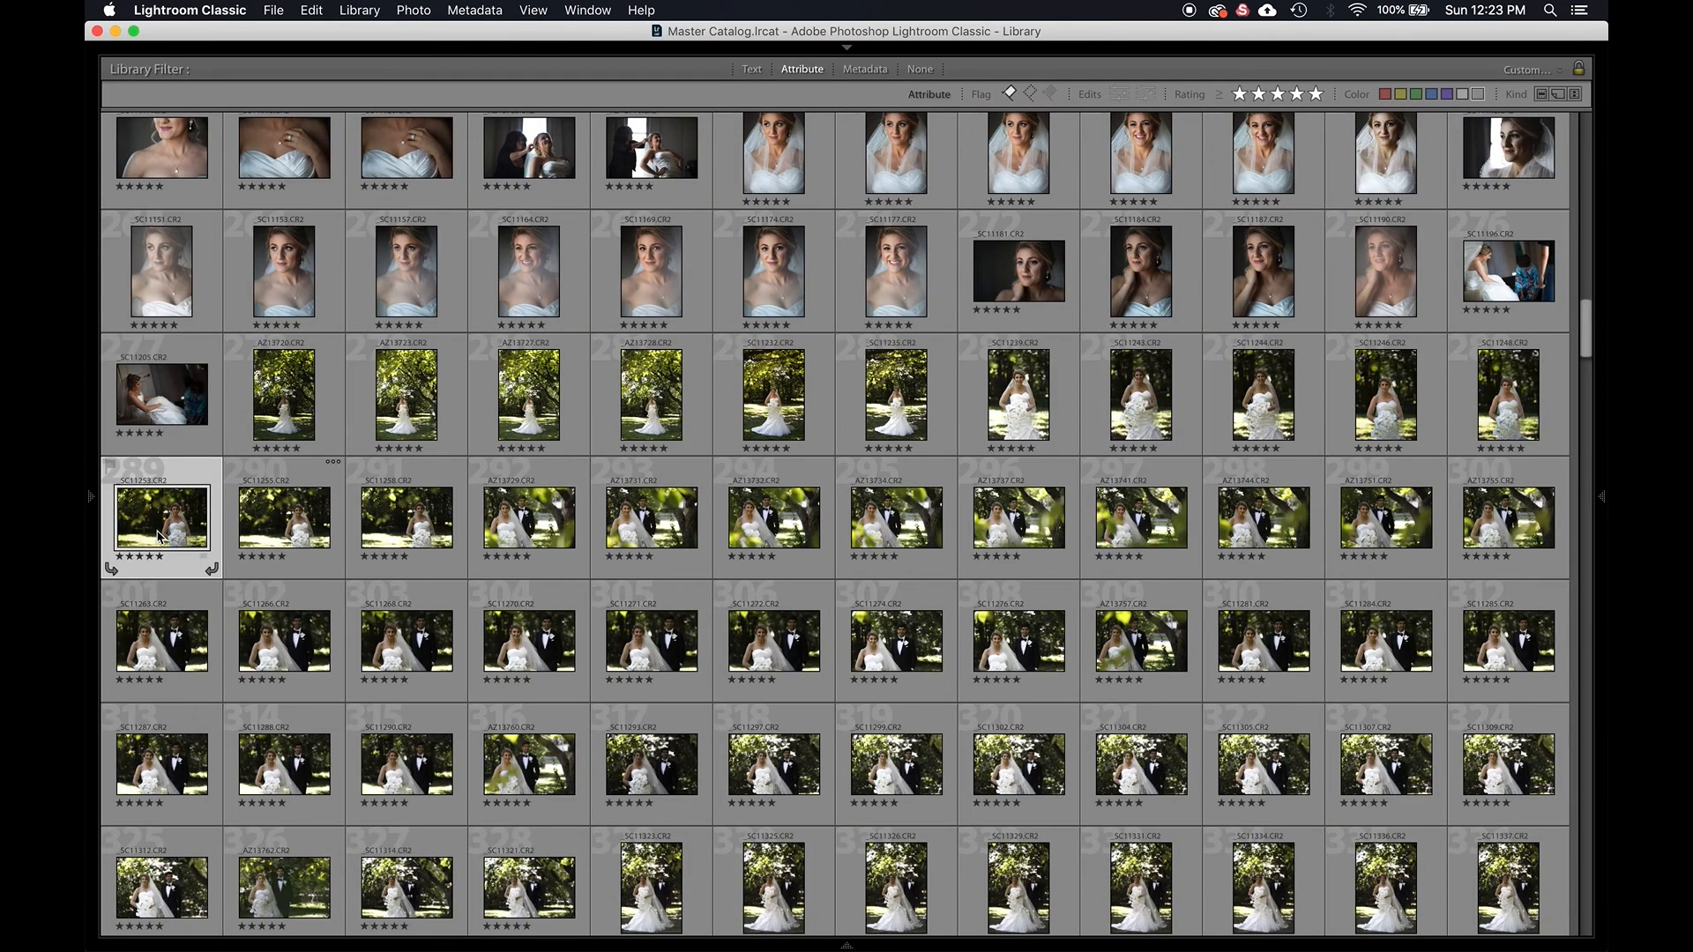
key(bracketleft)
key(bracketleft)
key(bracketleft)
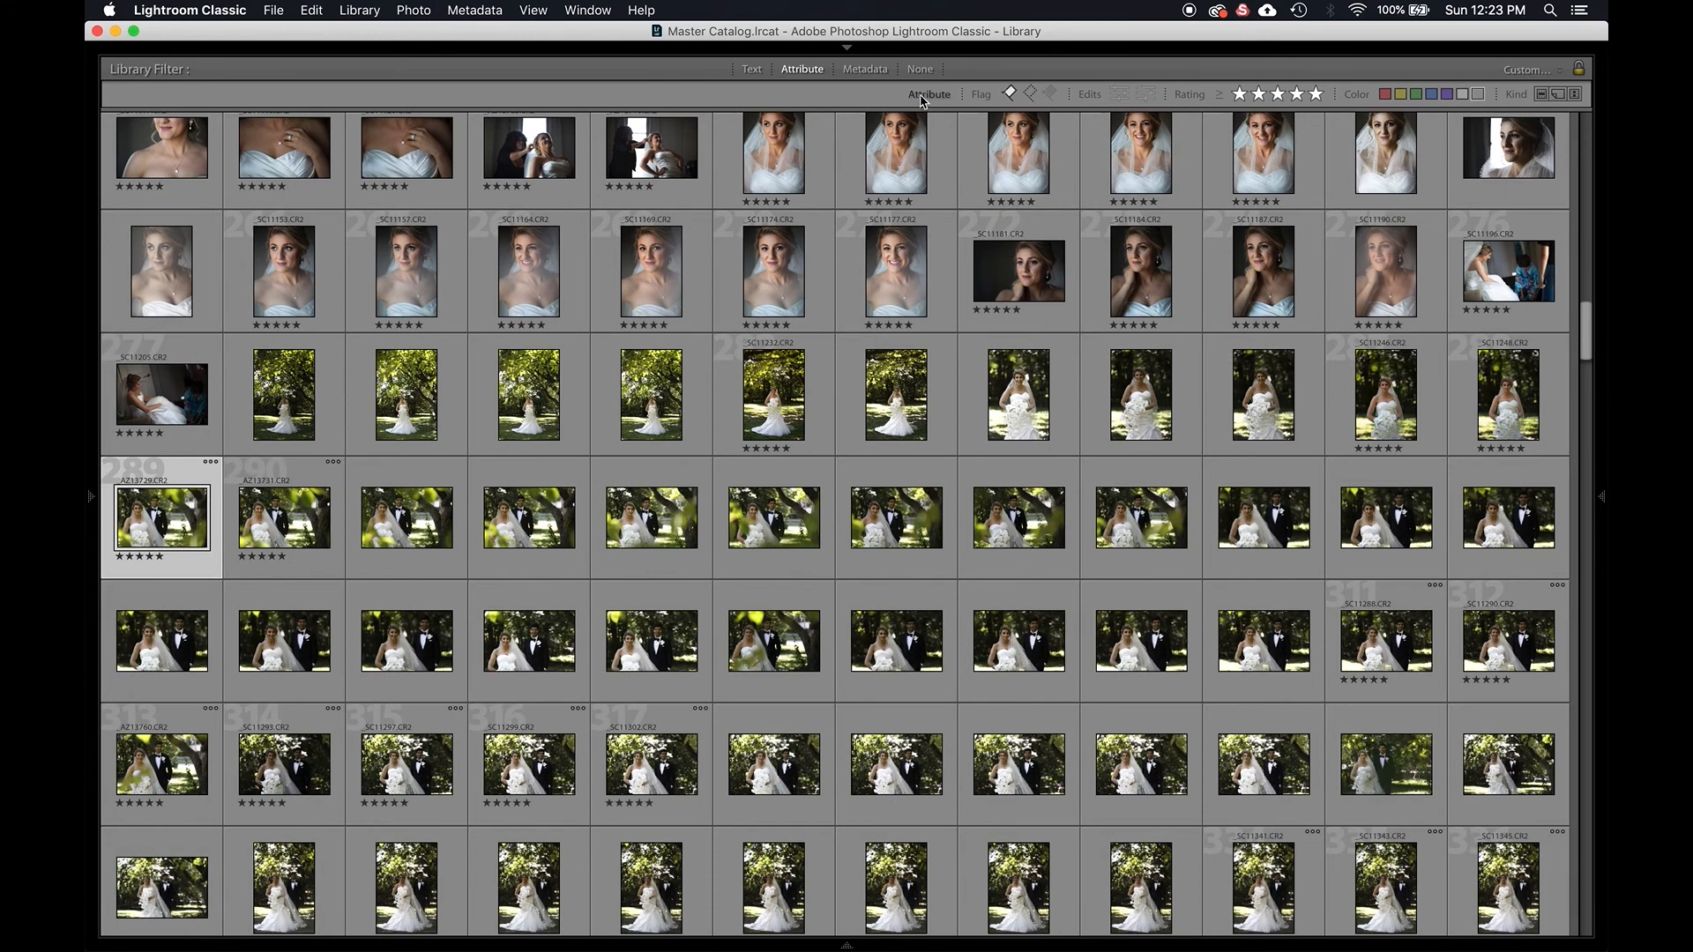
Clear the rating filter to show all unflagged photos, and reapply it at 5 stars and higher.
click(1315, 96)
click(1315, 96)
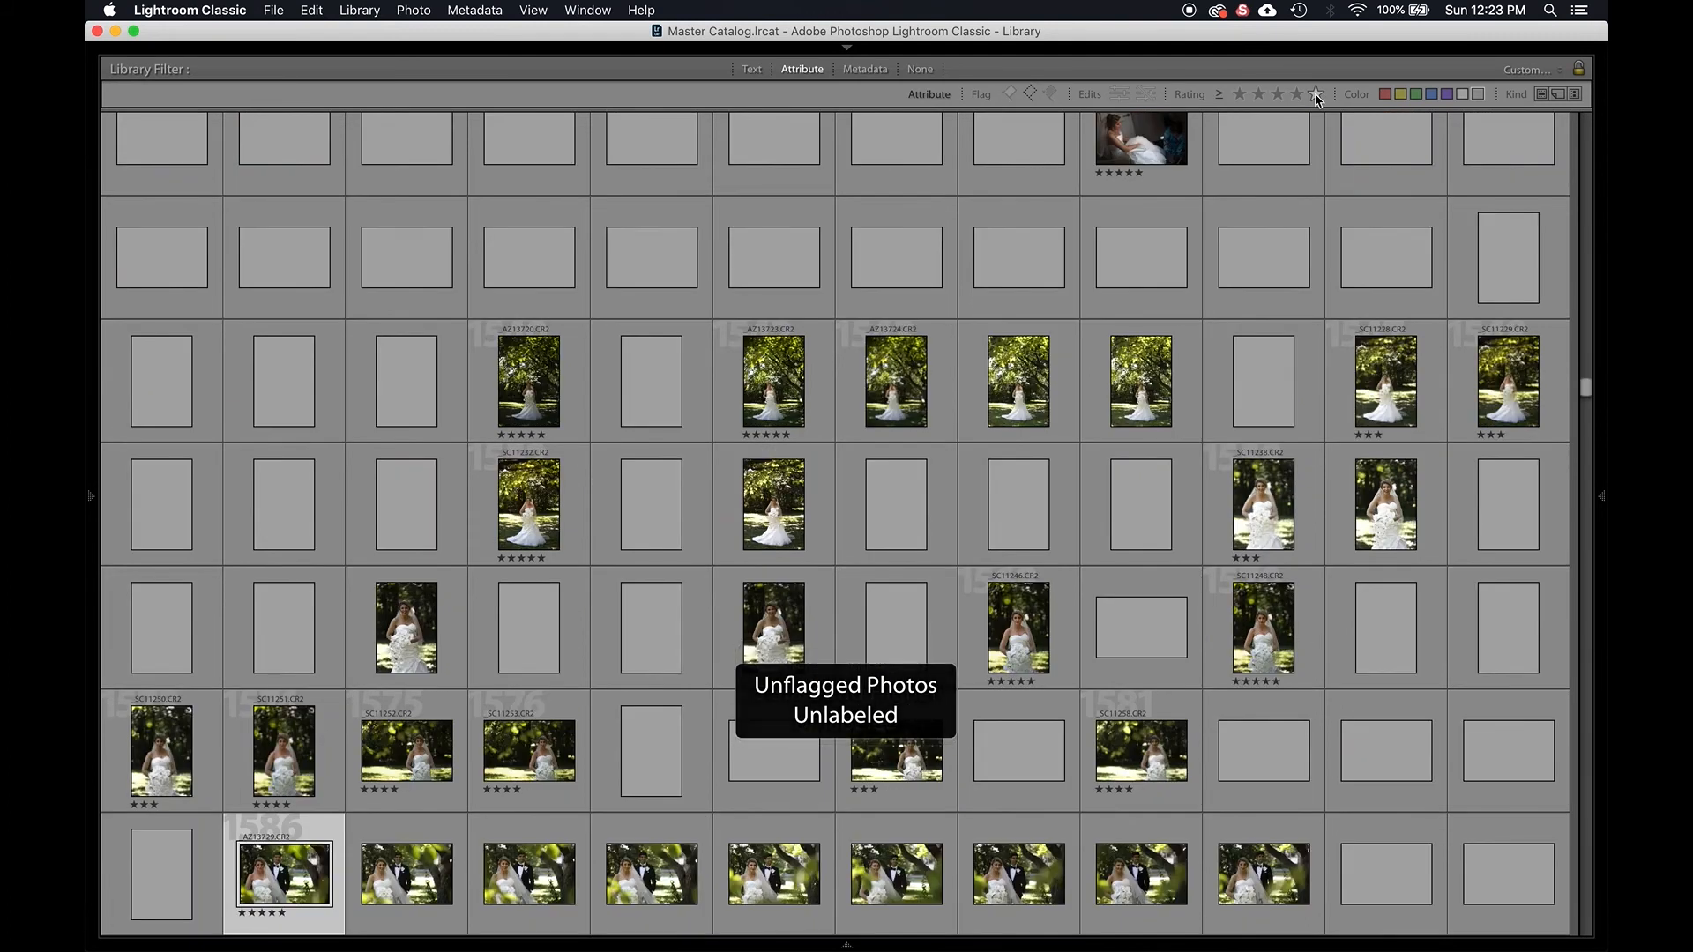
click(1315, 95)
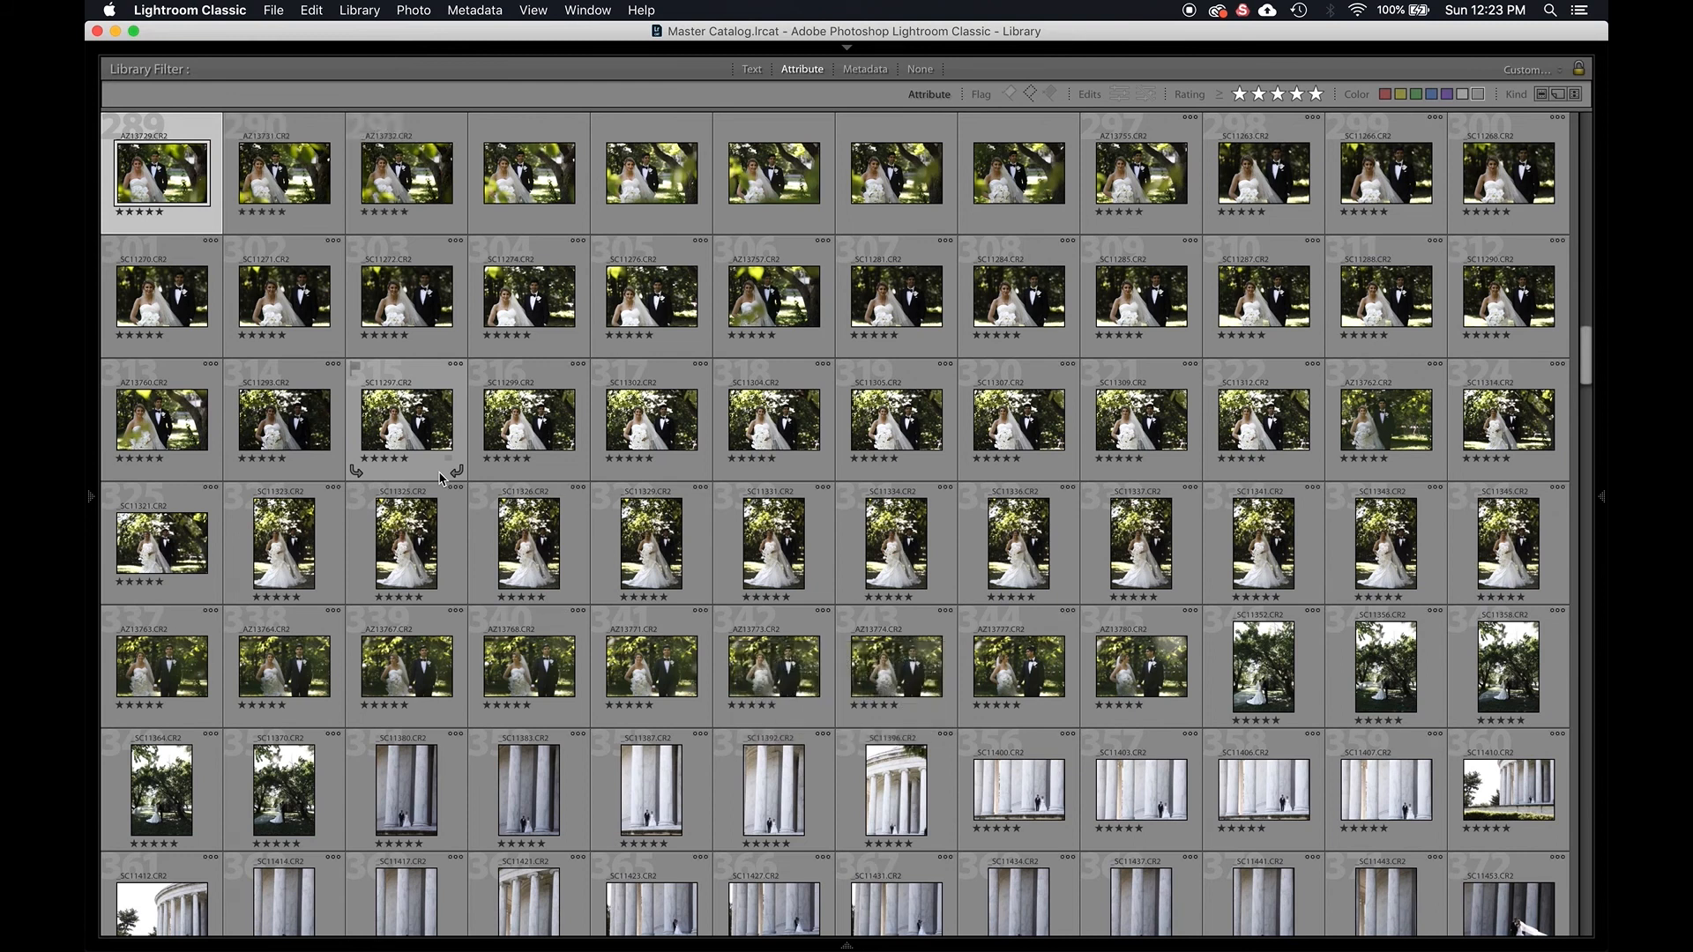
Select all the five-star photos and look up the command for building 1:1 previews.
key(super+a)
click(368, 13)
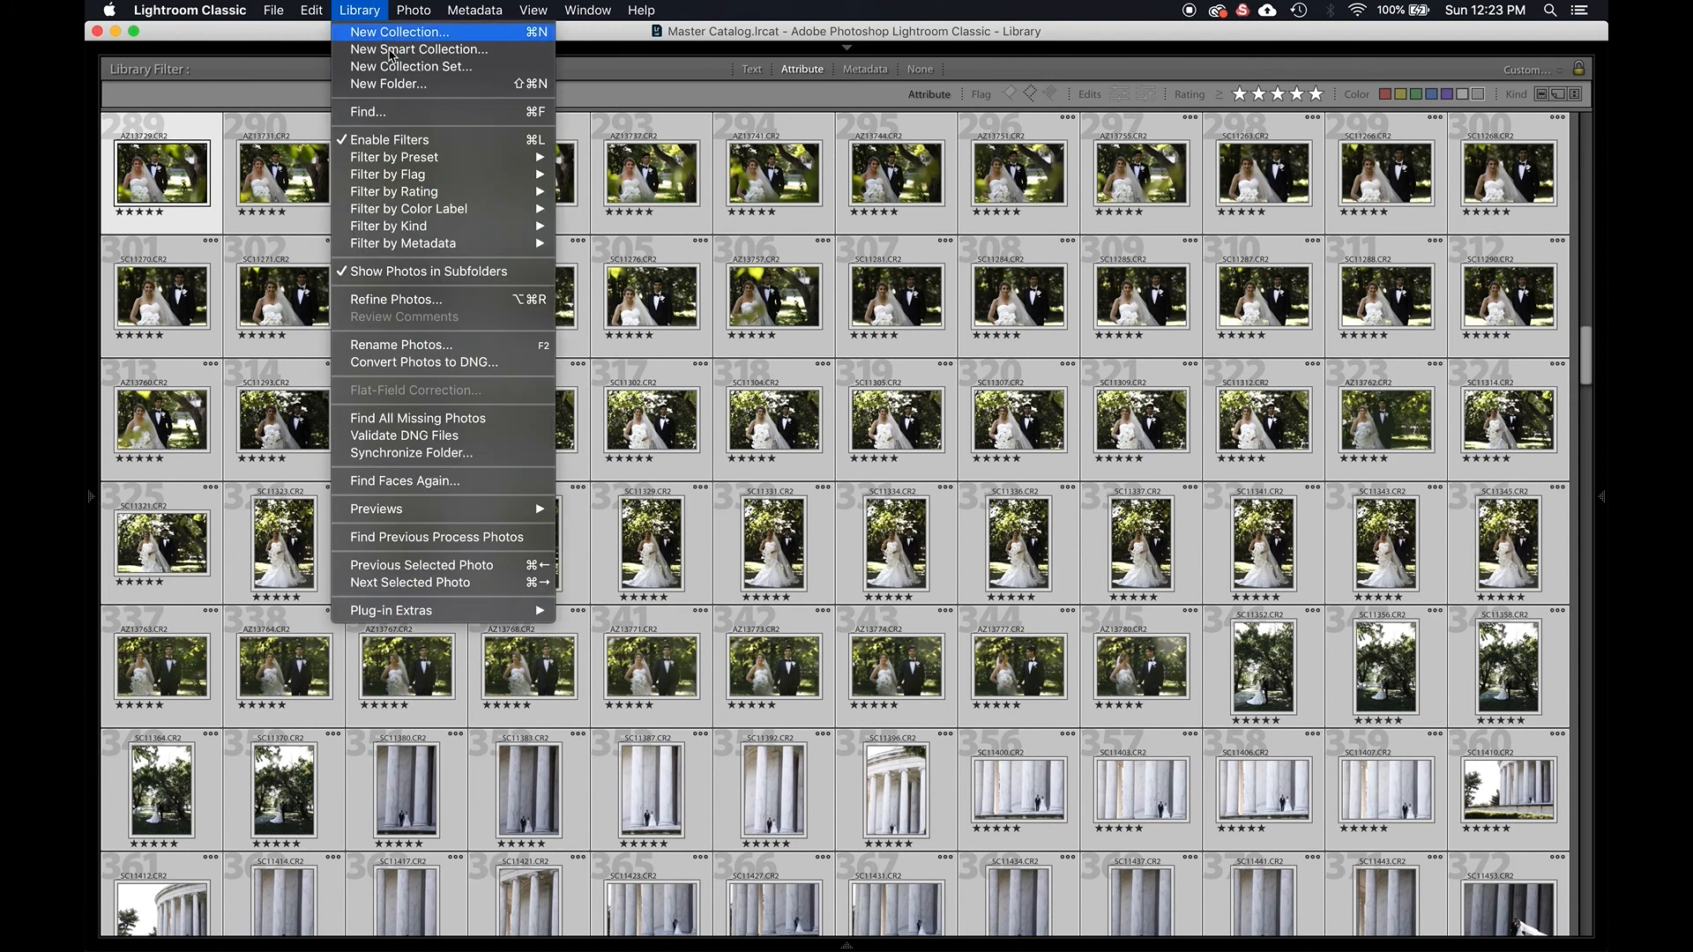
mouse_move(431, 196)
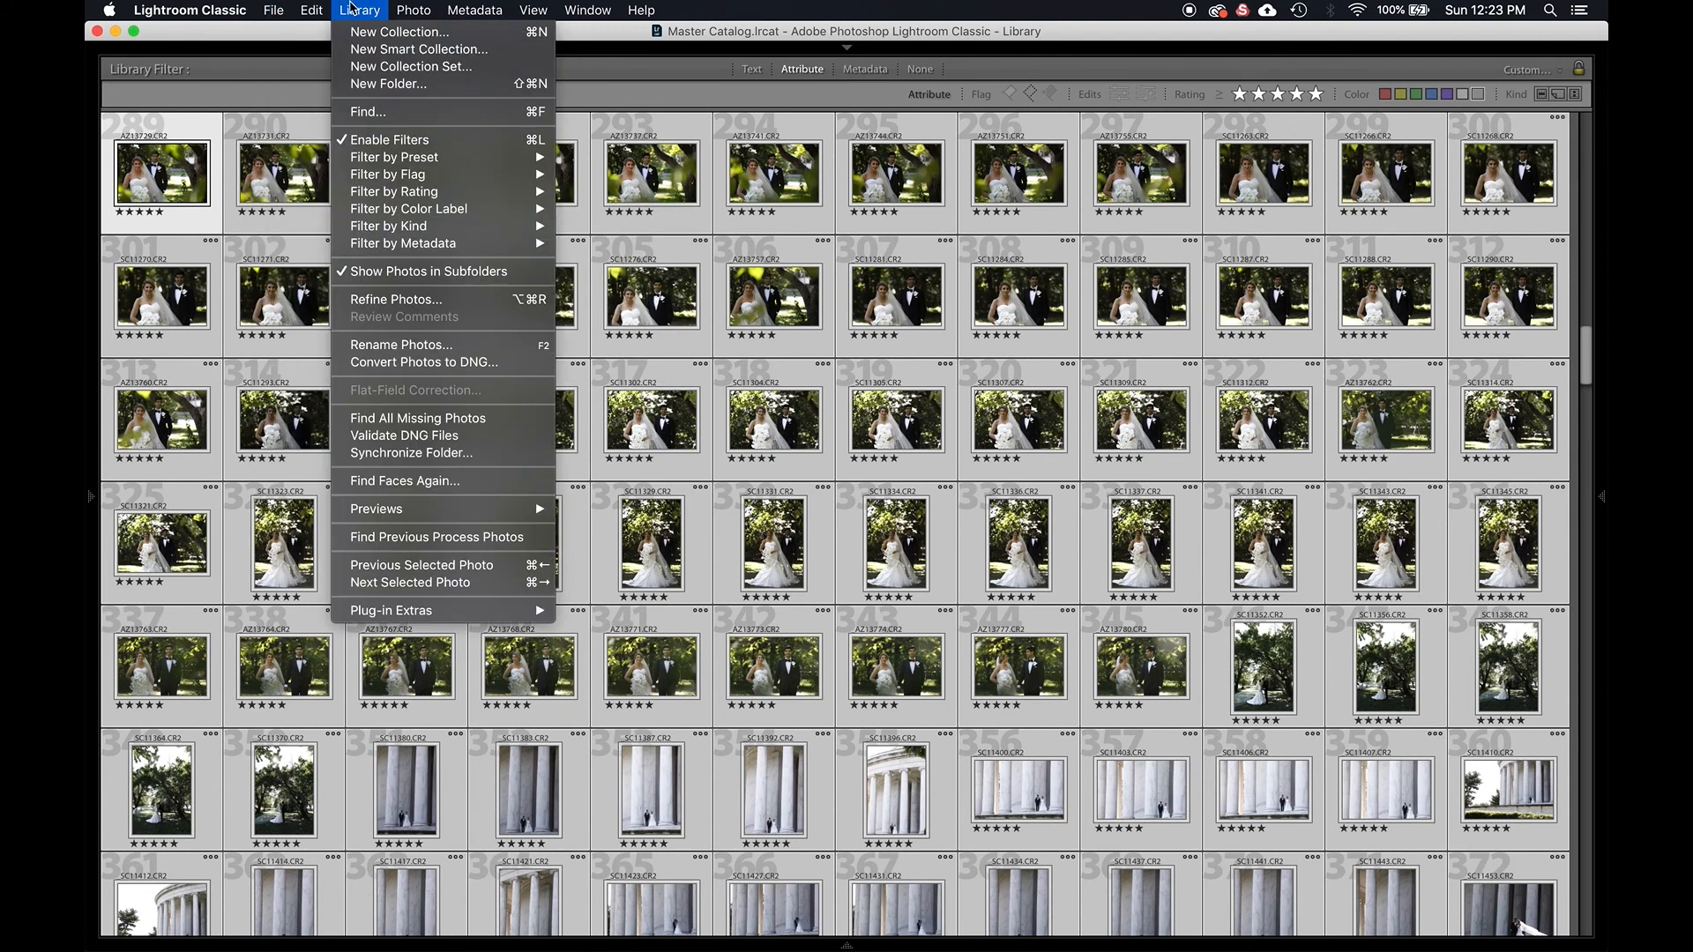
mouse_move(403, 520)
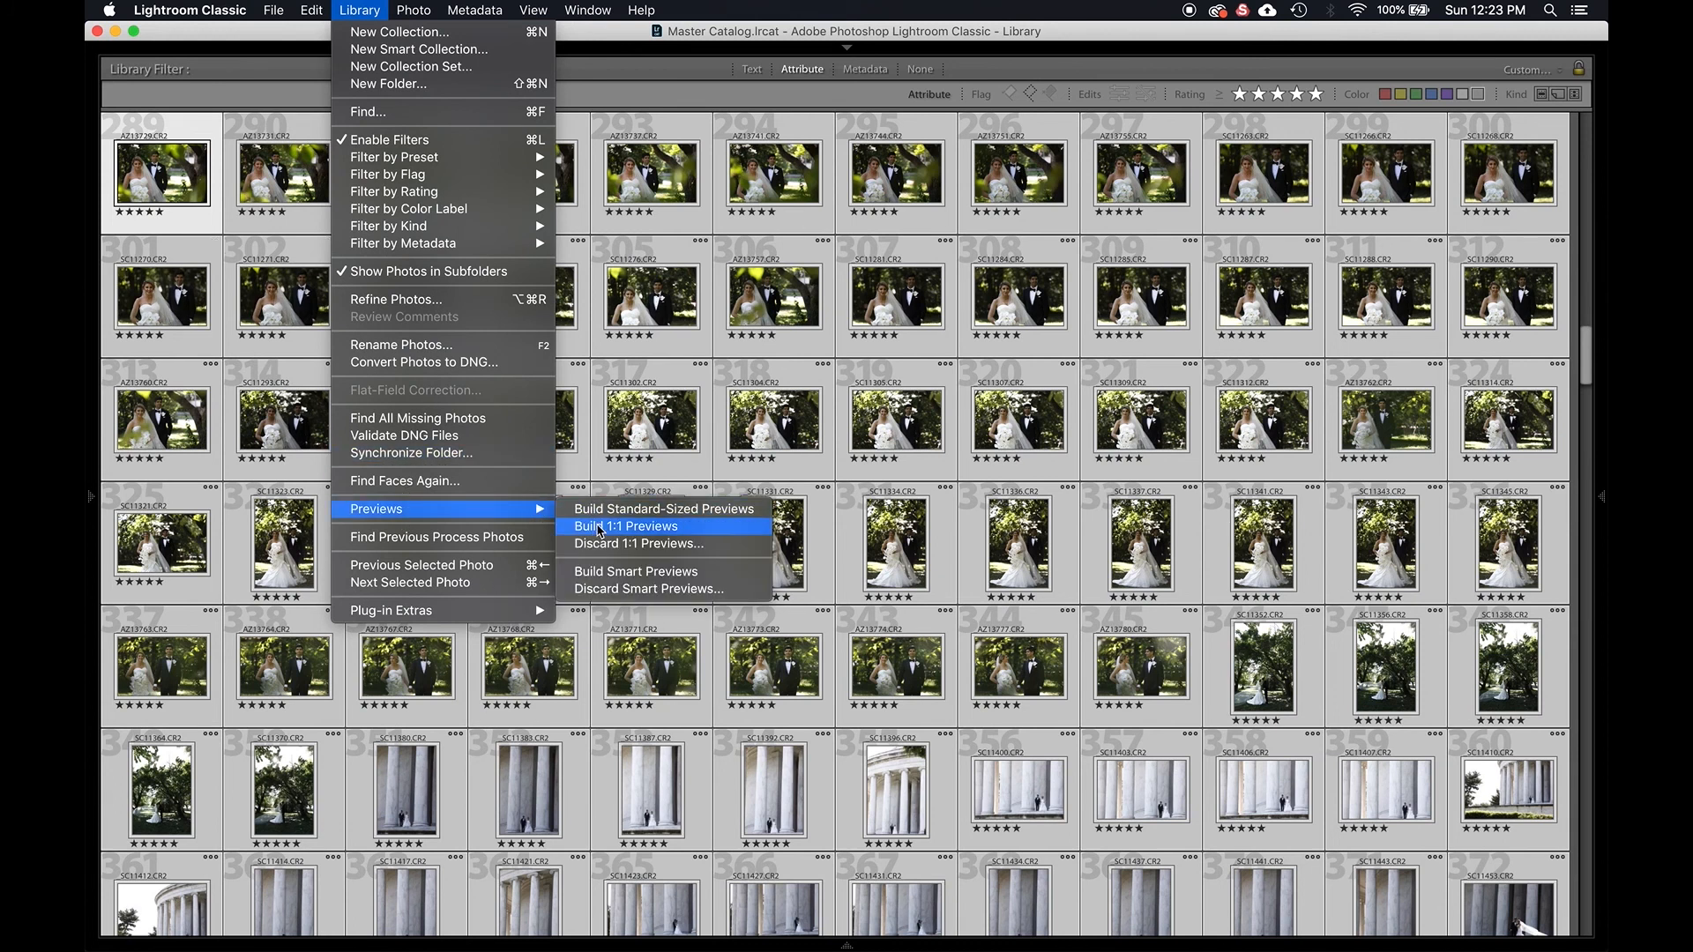
mouse_move(641, 9)
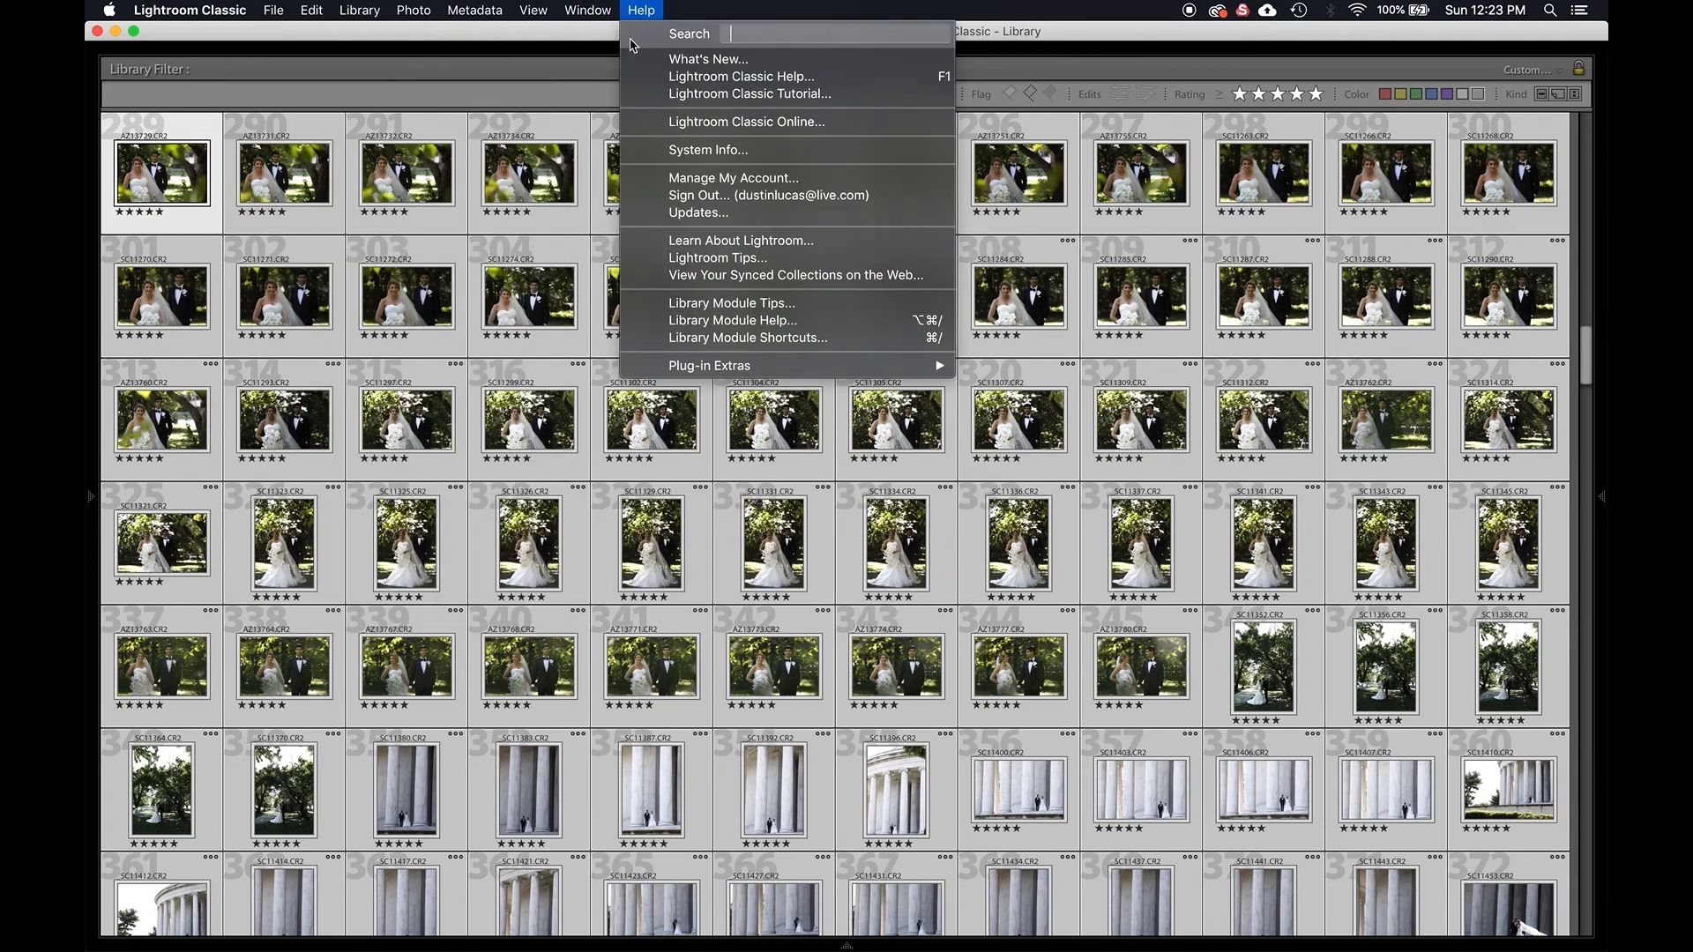
click(571, 42)
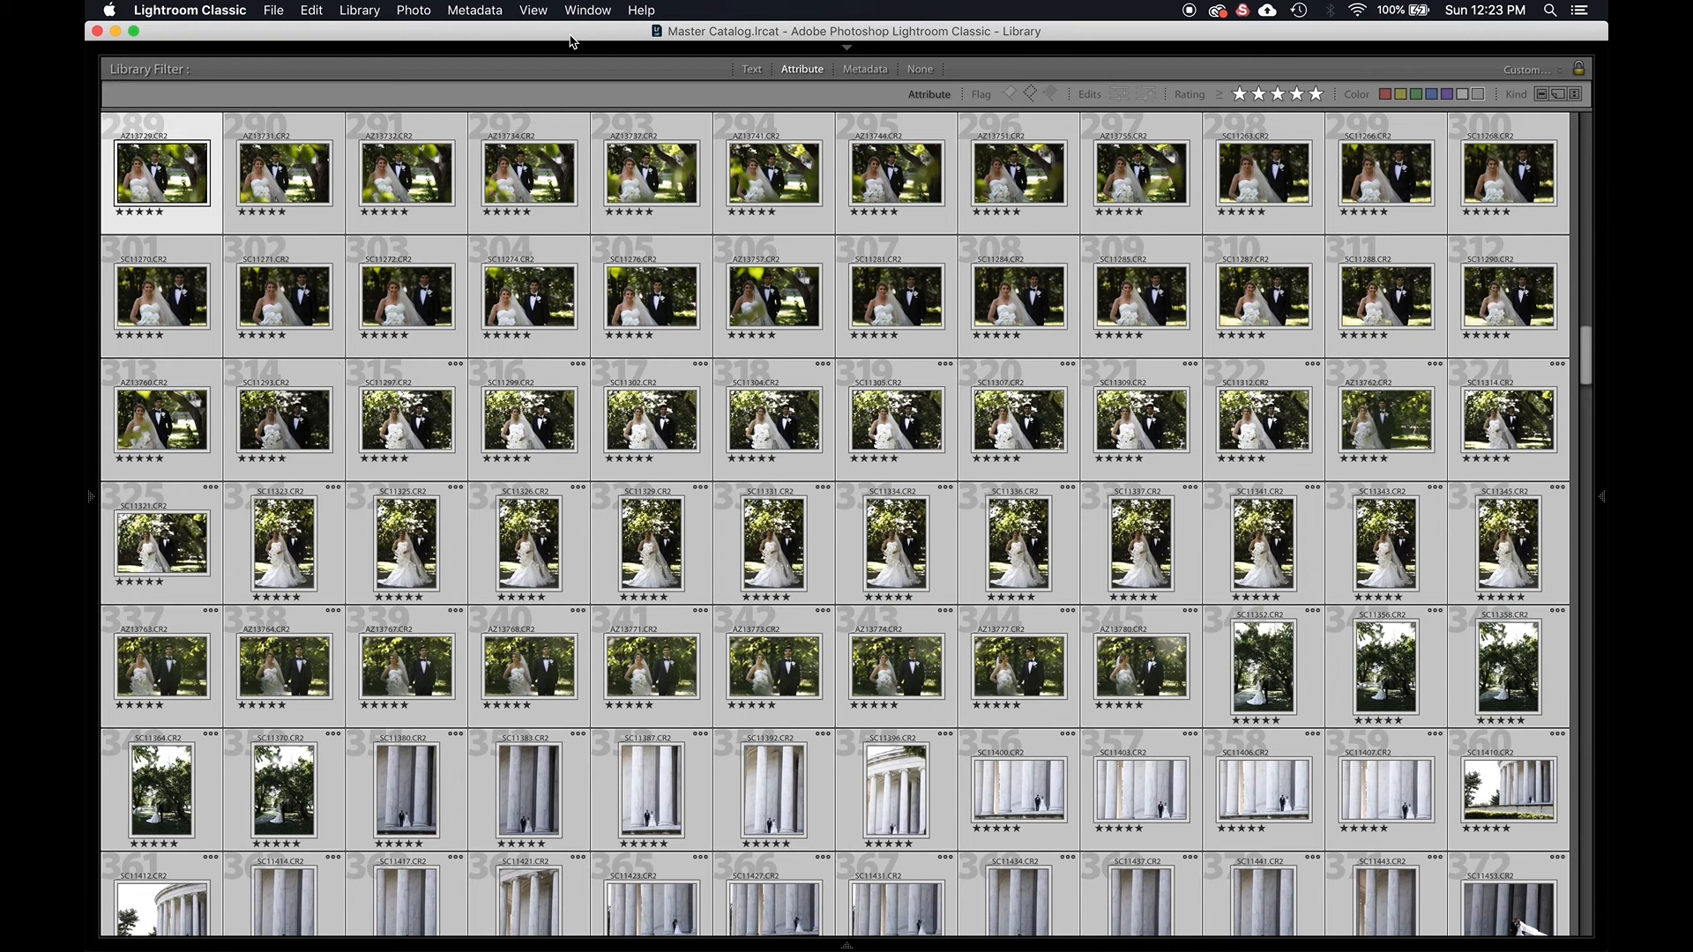
Clear the 5-star rating filter and open the bride portrait _AZ13720.CR2 in the Loupe view.
click(1315, 93)
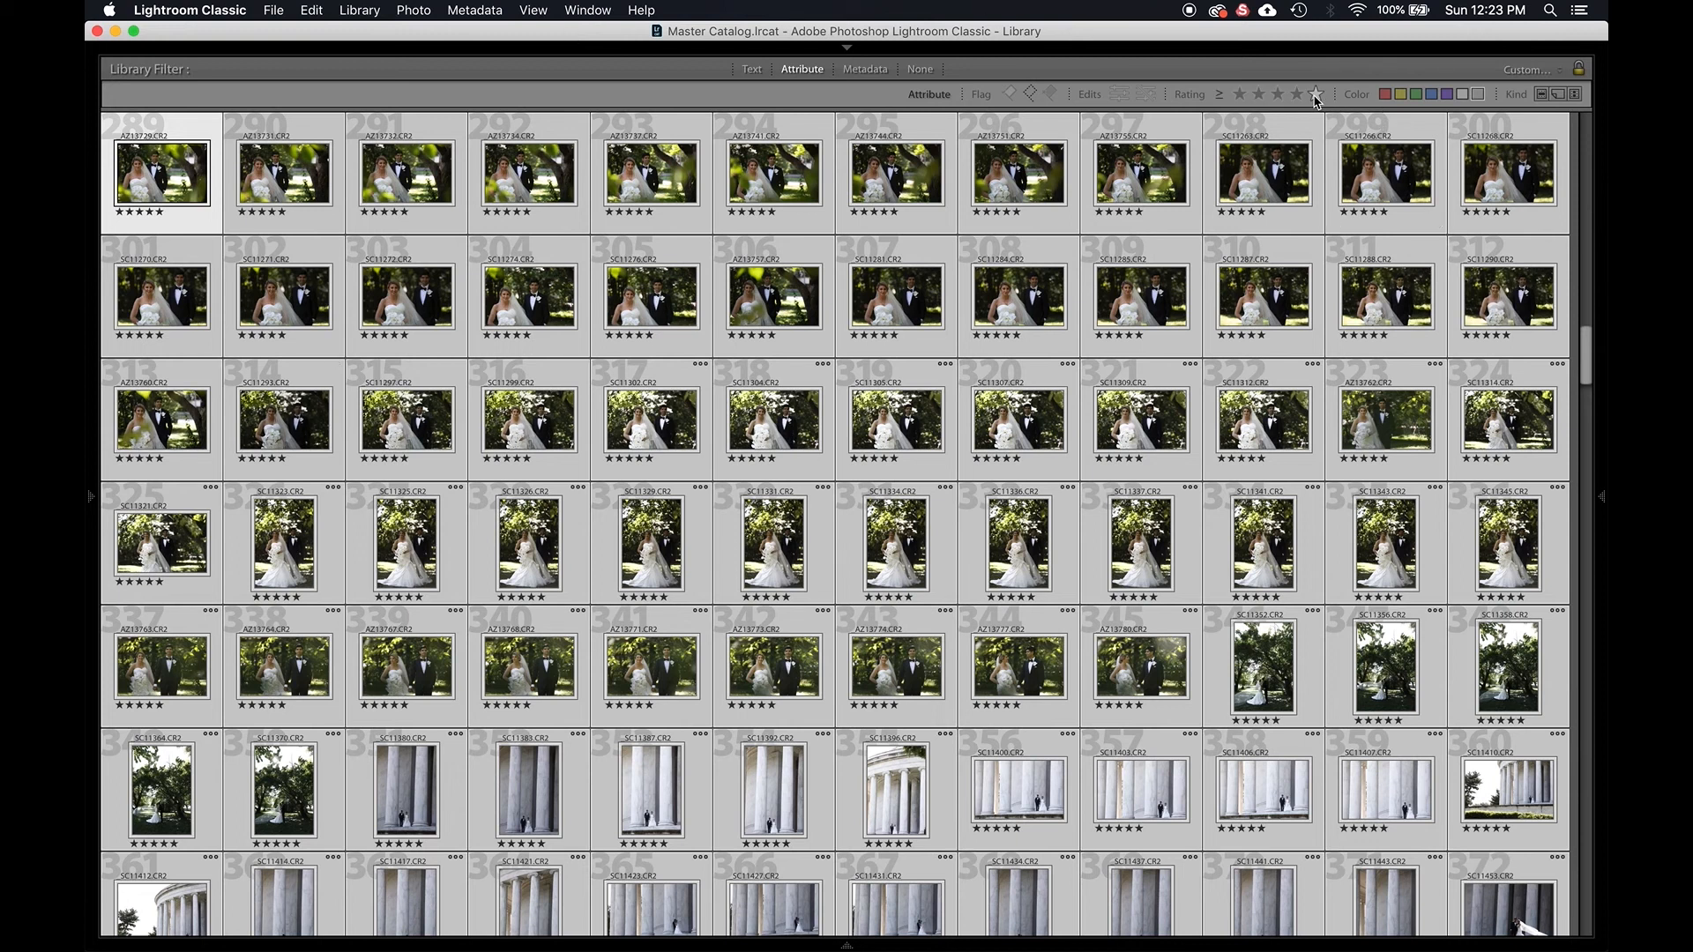
scroll(526, 441, up, 1)
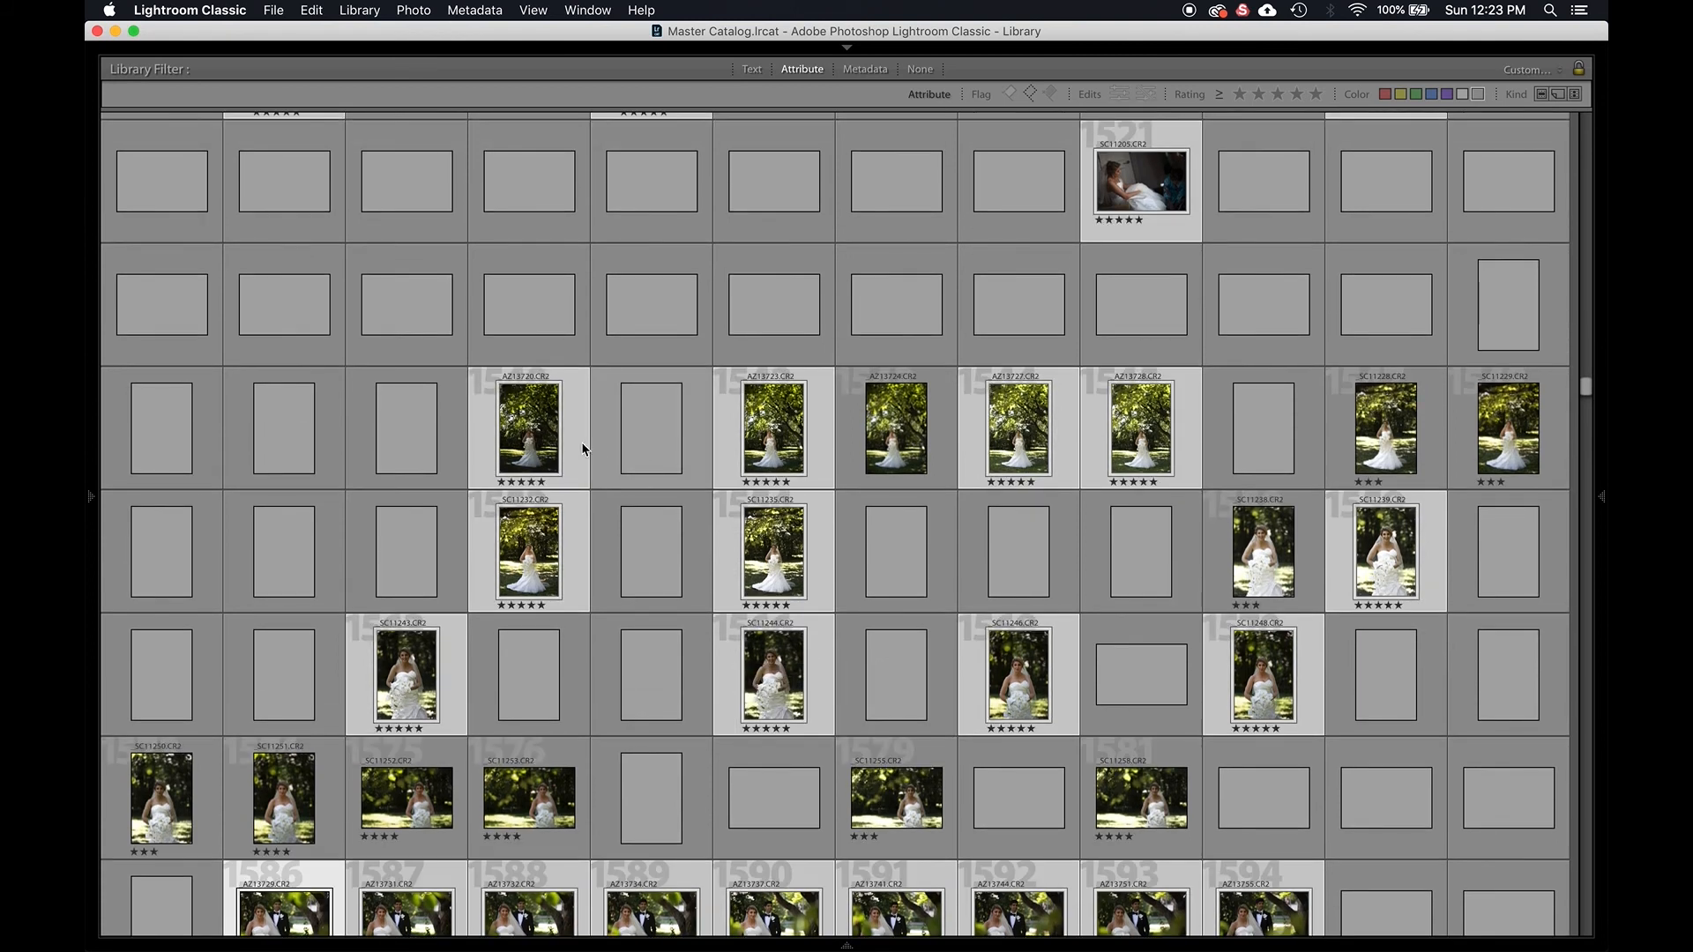
click(426, 432)
click(532, 432)
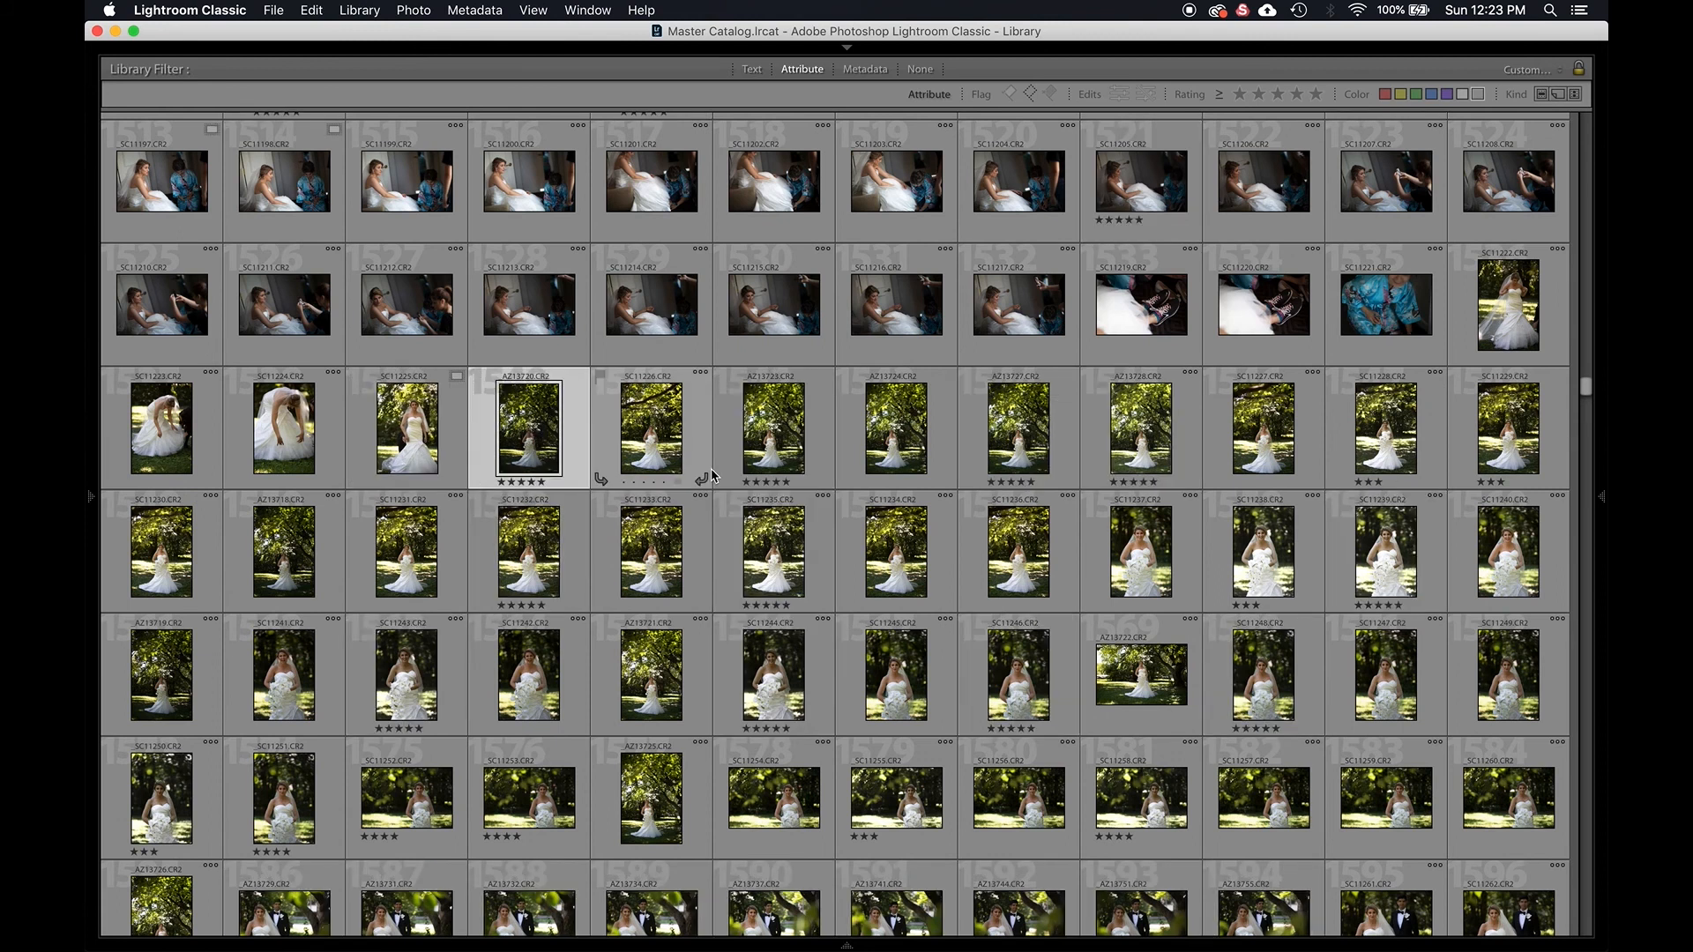
double_click(539, 429)
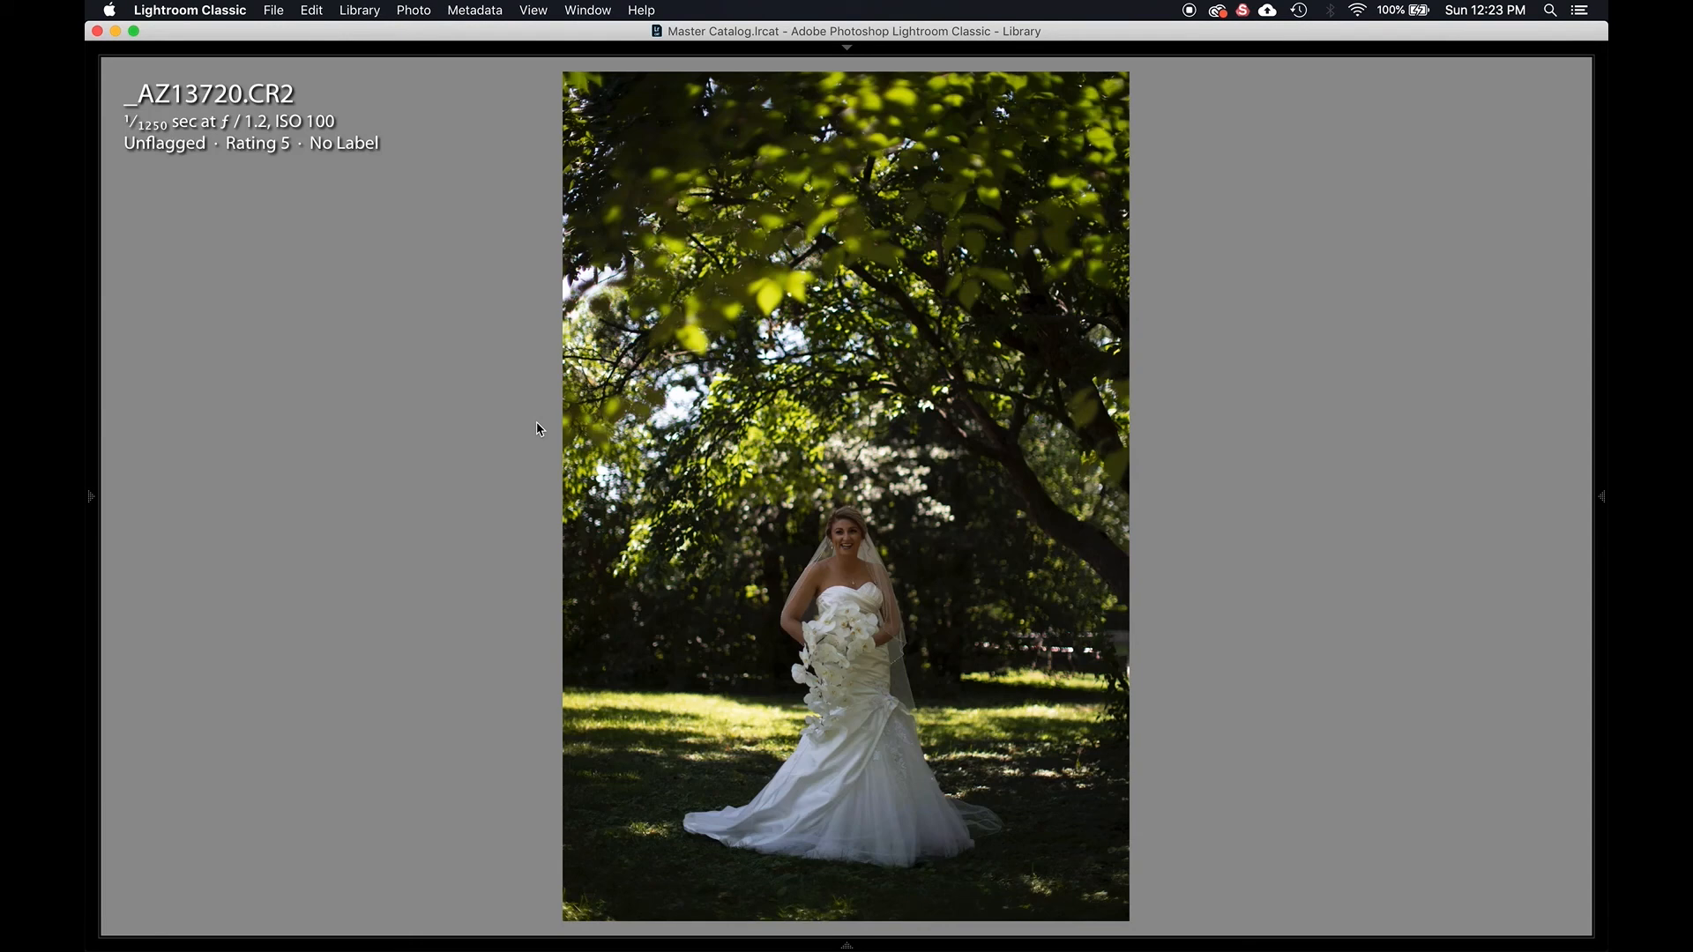
Compare the full-length bride portraits _AZ13720.CR2, _SC11226.CR2 and _AZ13723.CR2 by flipping back and forth between them.
key(Right)
key(Left)
key(Right)
key(Right)
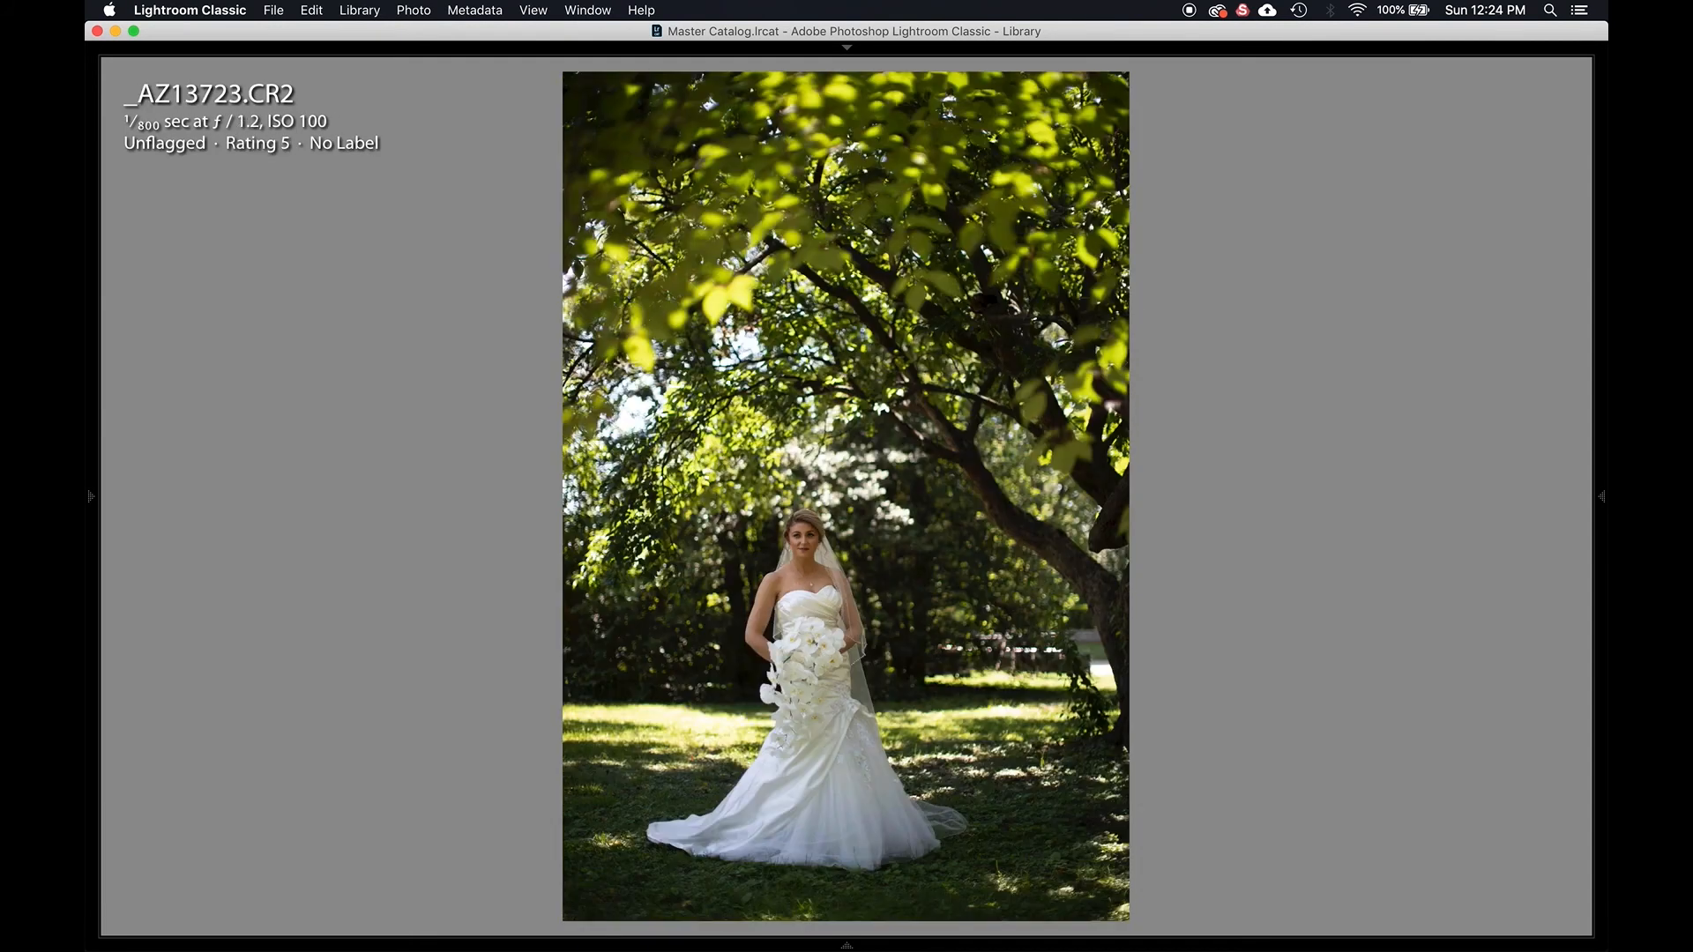
key(Right)
key(Left)
key(Left)
key(Left)
key(Right)
key(Left)
key(Left)
key(Right)
key(Right)
key(Left)
key(Right)
key(Left)
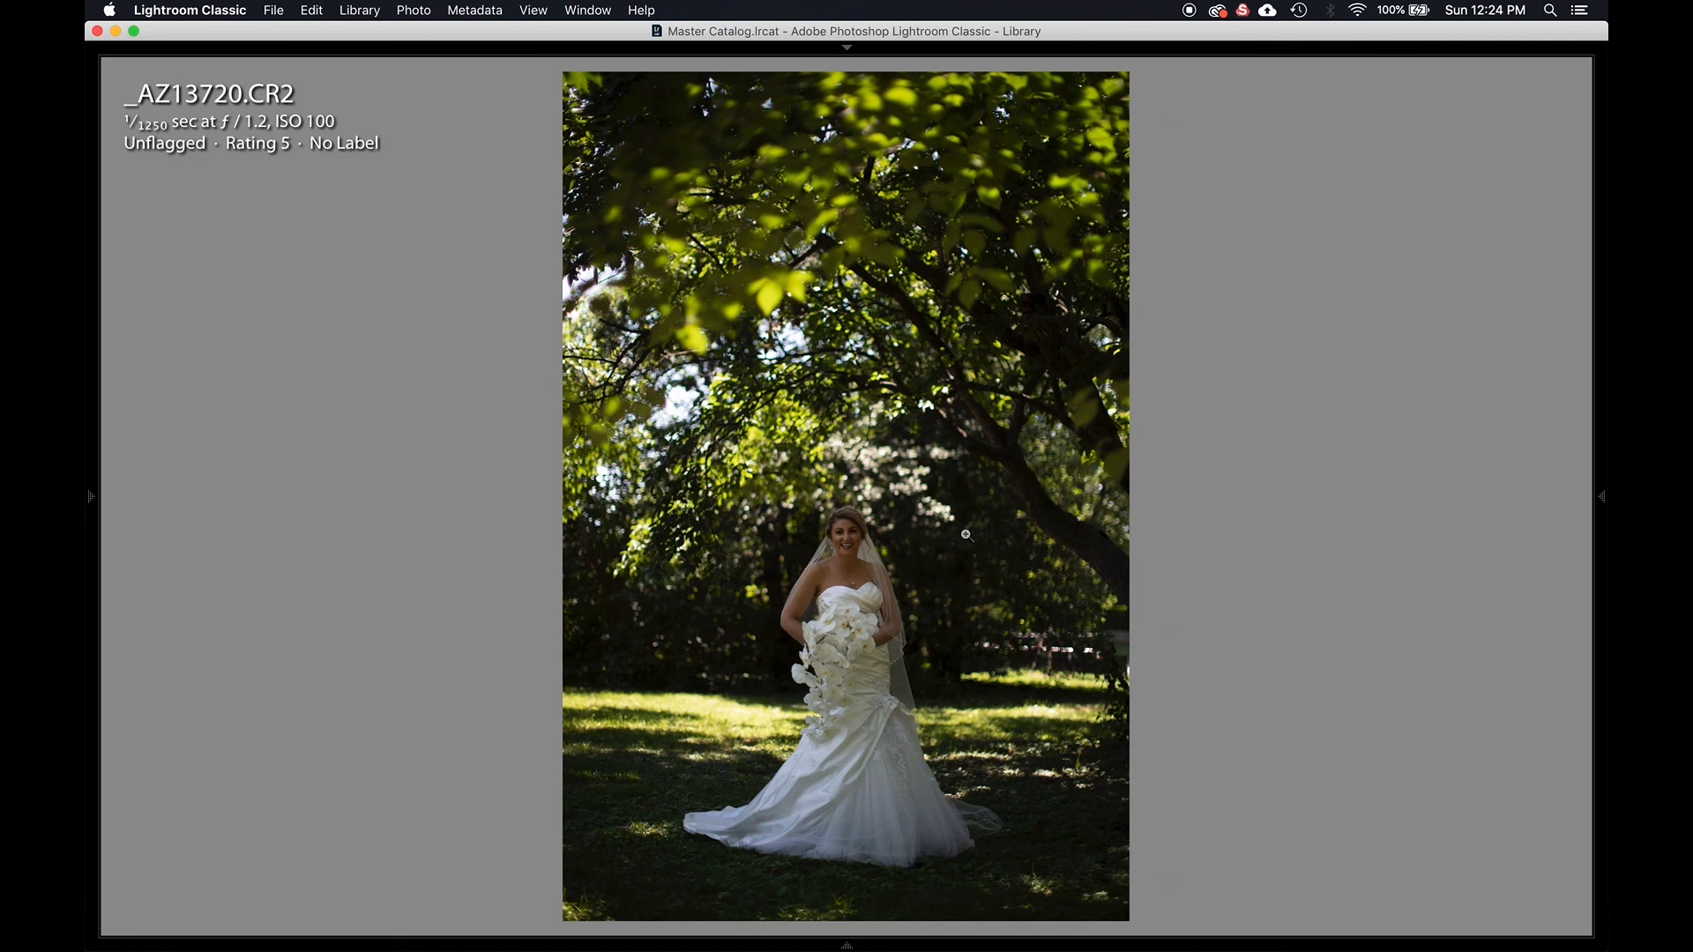
Zoom in on the bride in _SC11226.CR2 and return to the full-photo view.
click(846, 542)
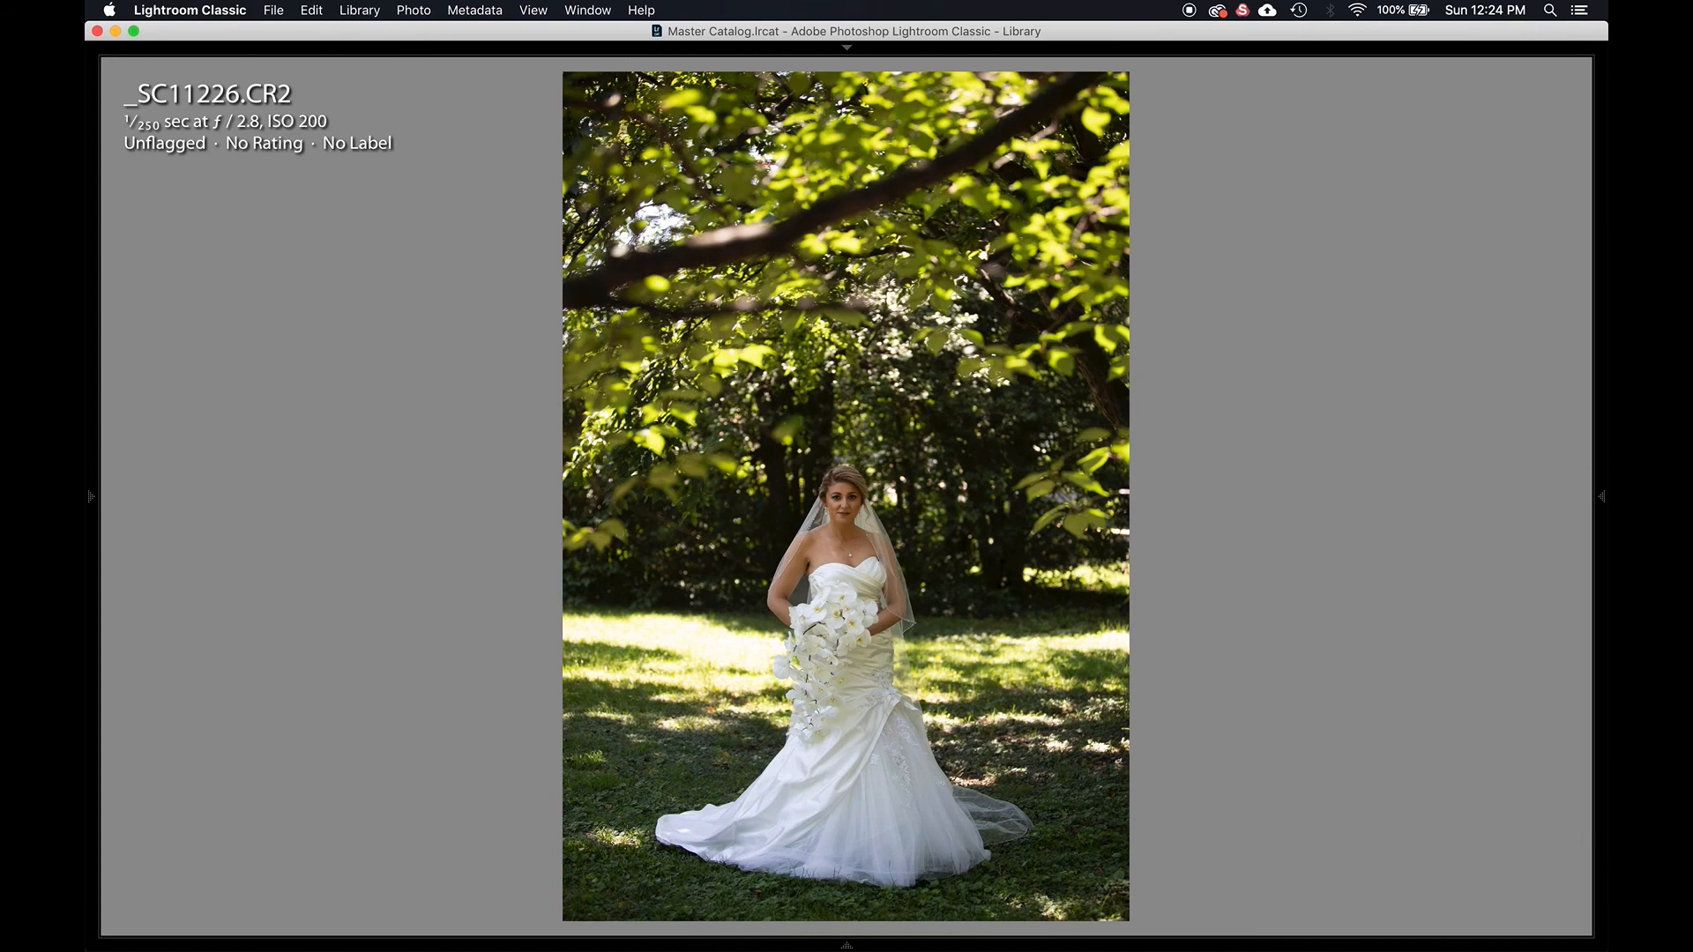
key(z)
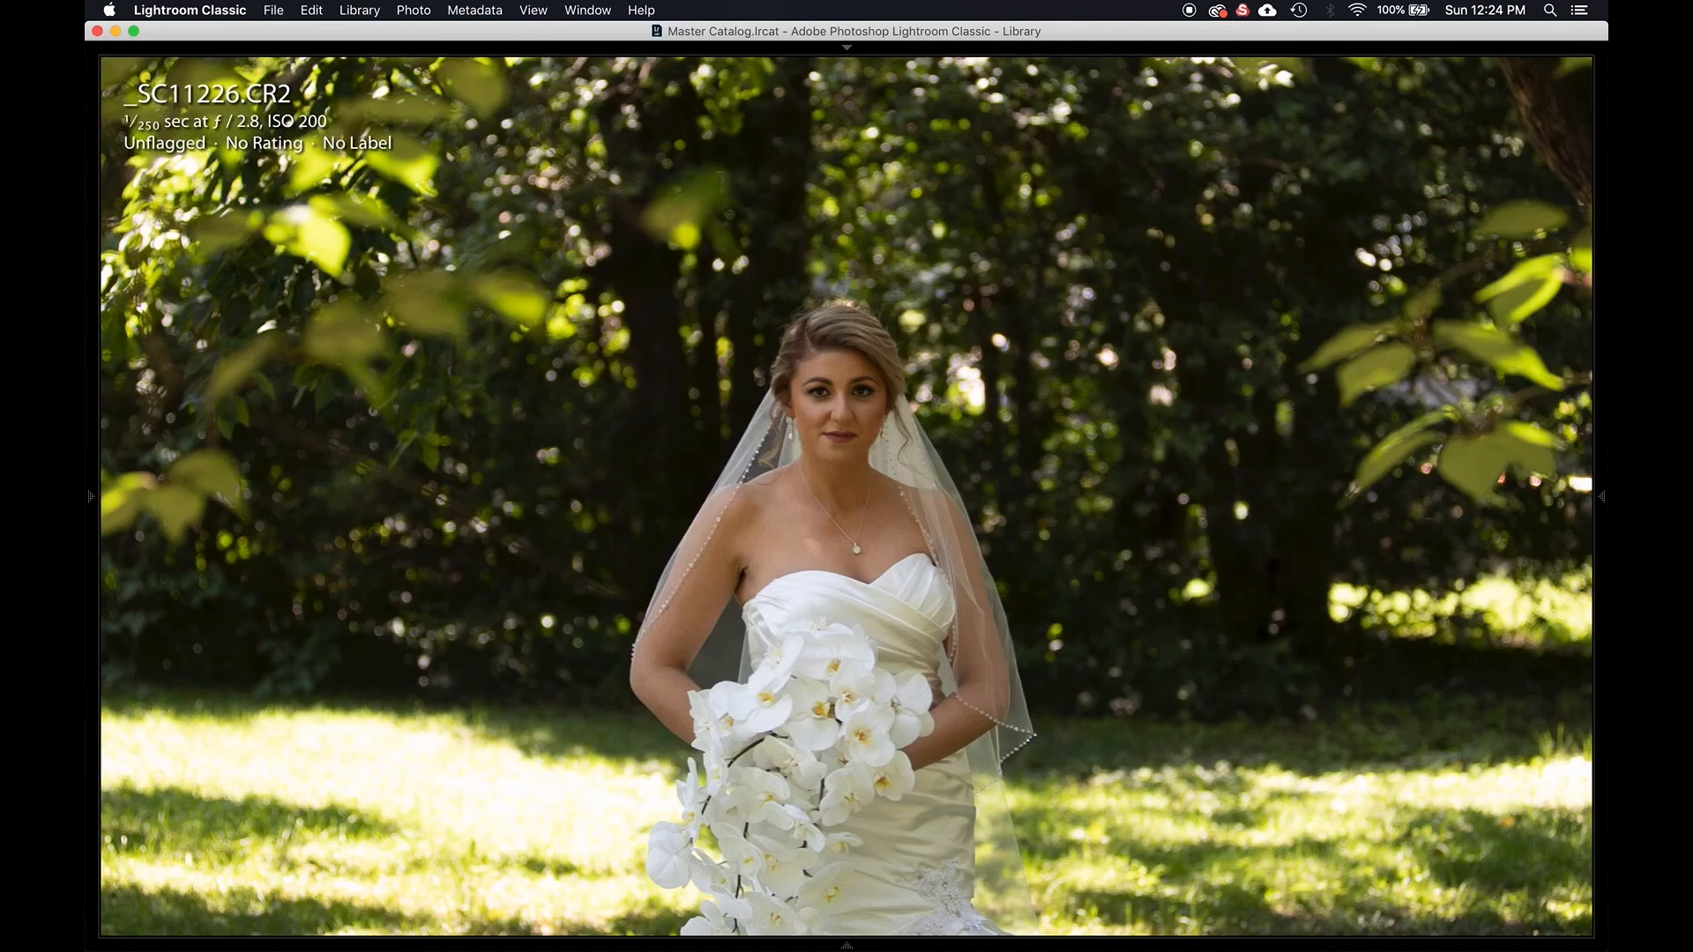
key(z)
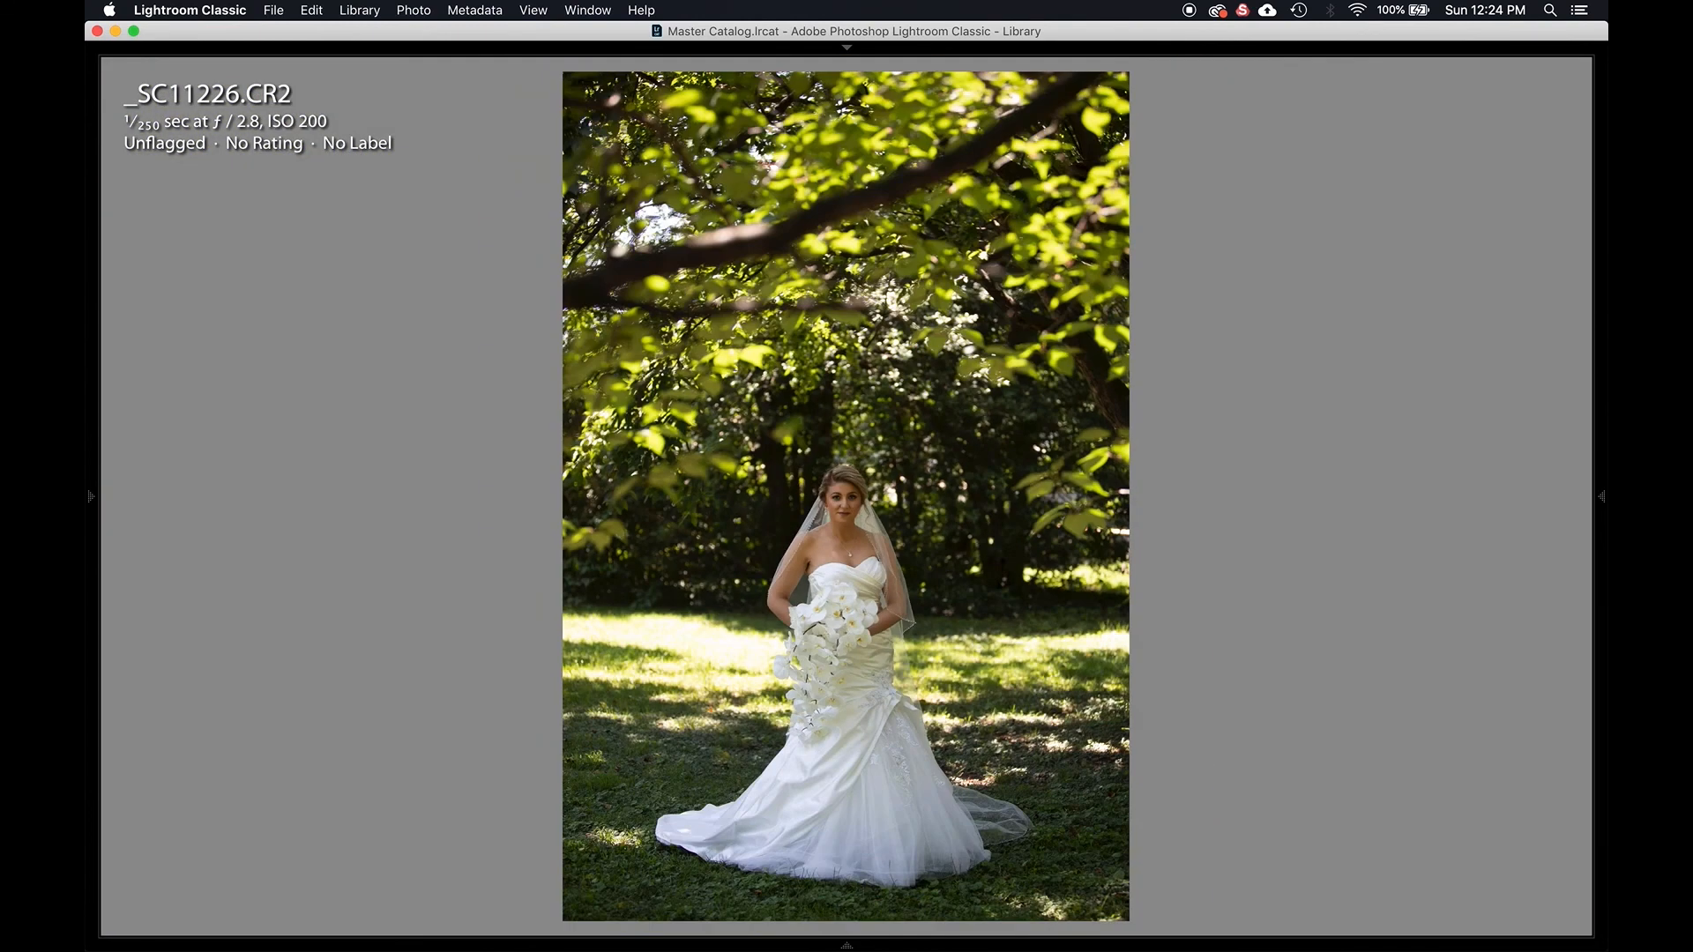
Show the surrounding panels, set the Navigator zoom level to 1:1, and hide the panels again.
key(shift+Tab)
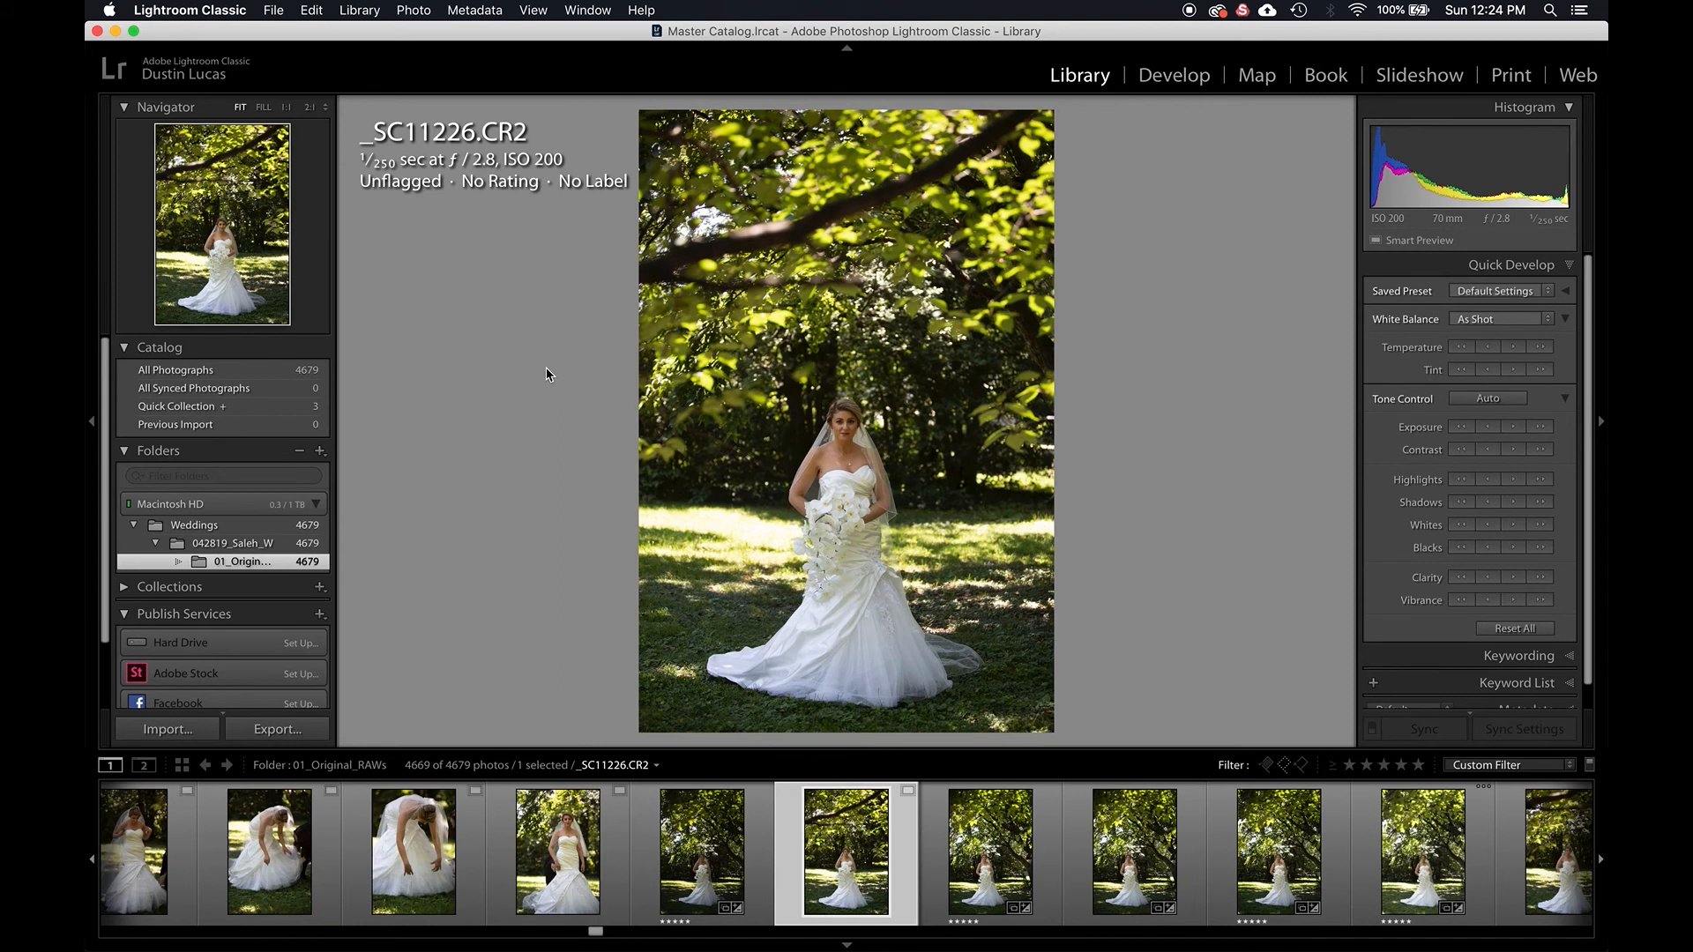
key(z)
click(287, 107)
click(850, 422)
key(shift+Tab)
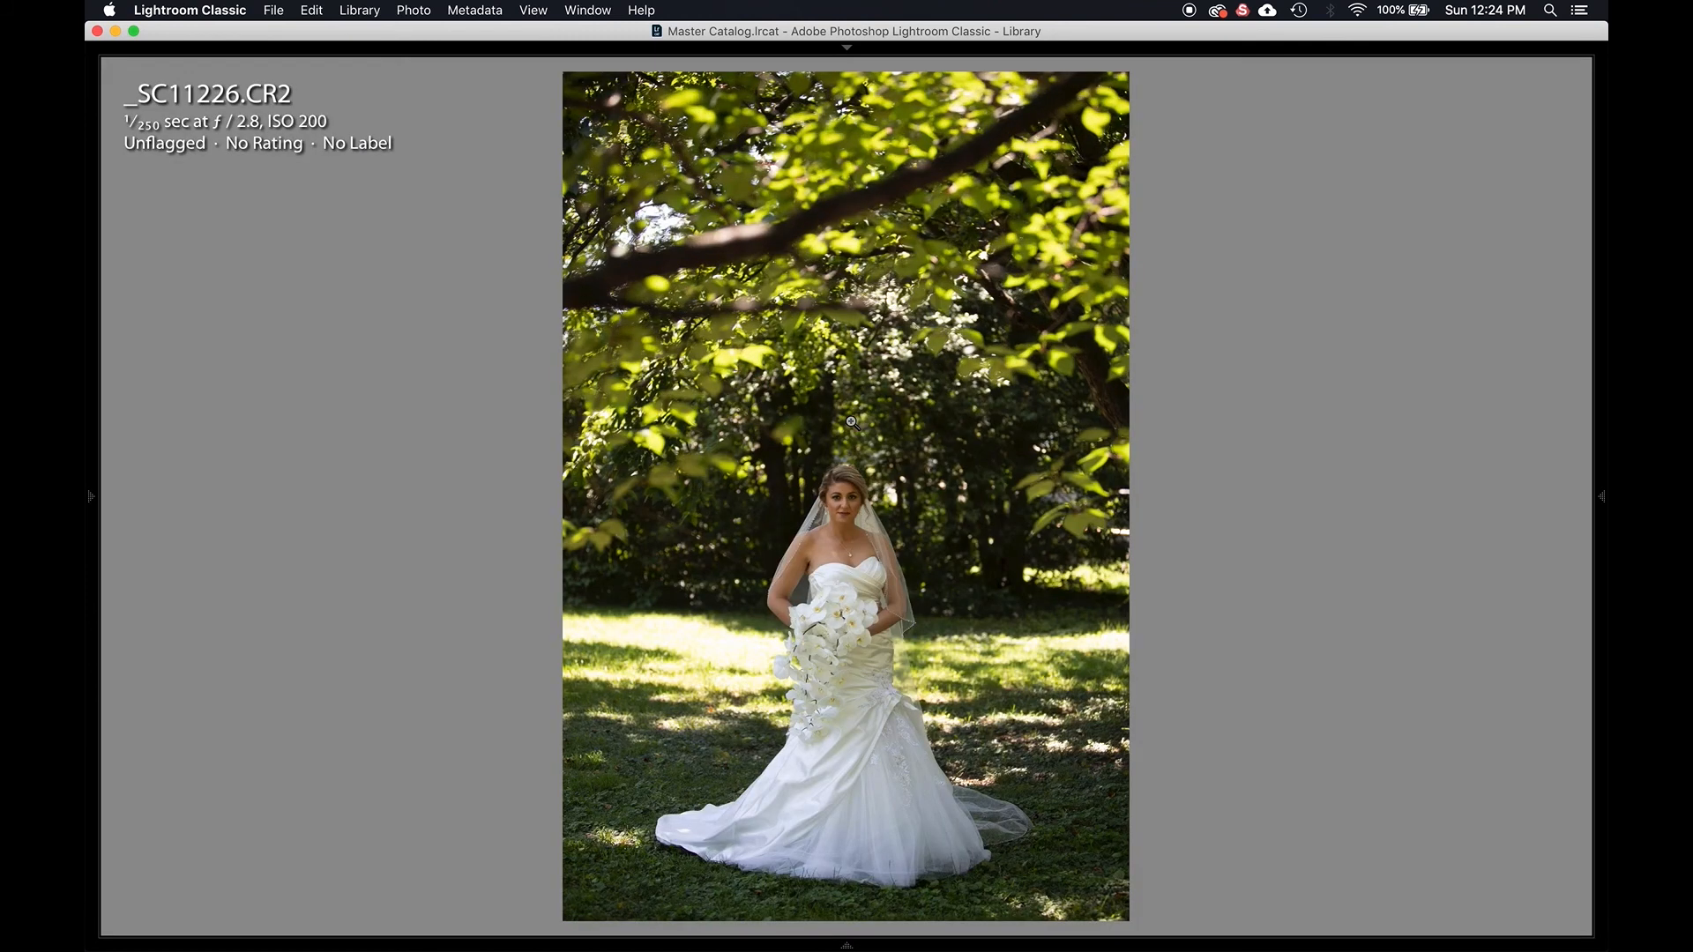
Inspect the bride's face in _SC11226.CR2 at the 1:1 zoom level.
click(847, 536)
click(847, 535)
click(847, 535)
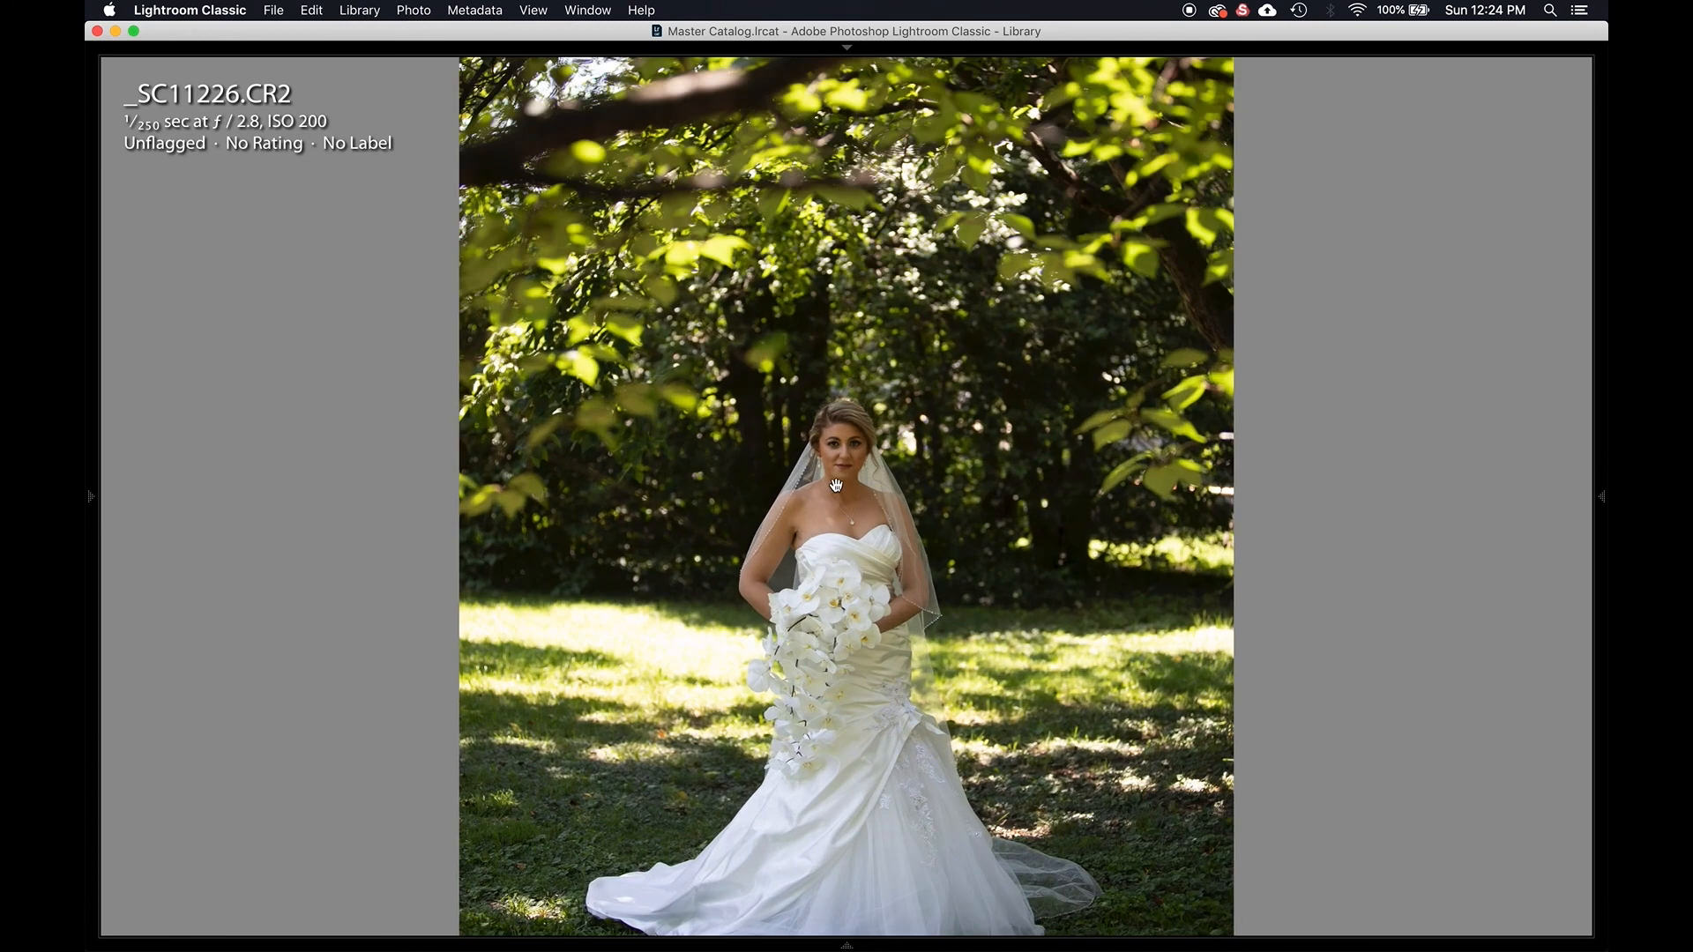
click(839, 473)
click(839, 473)
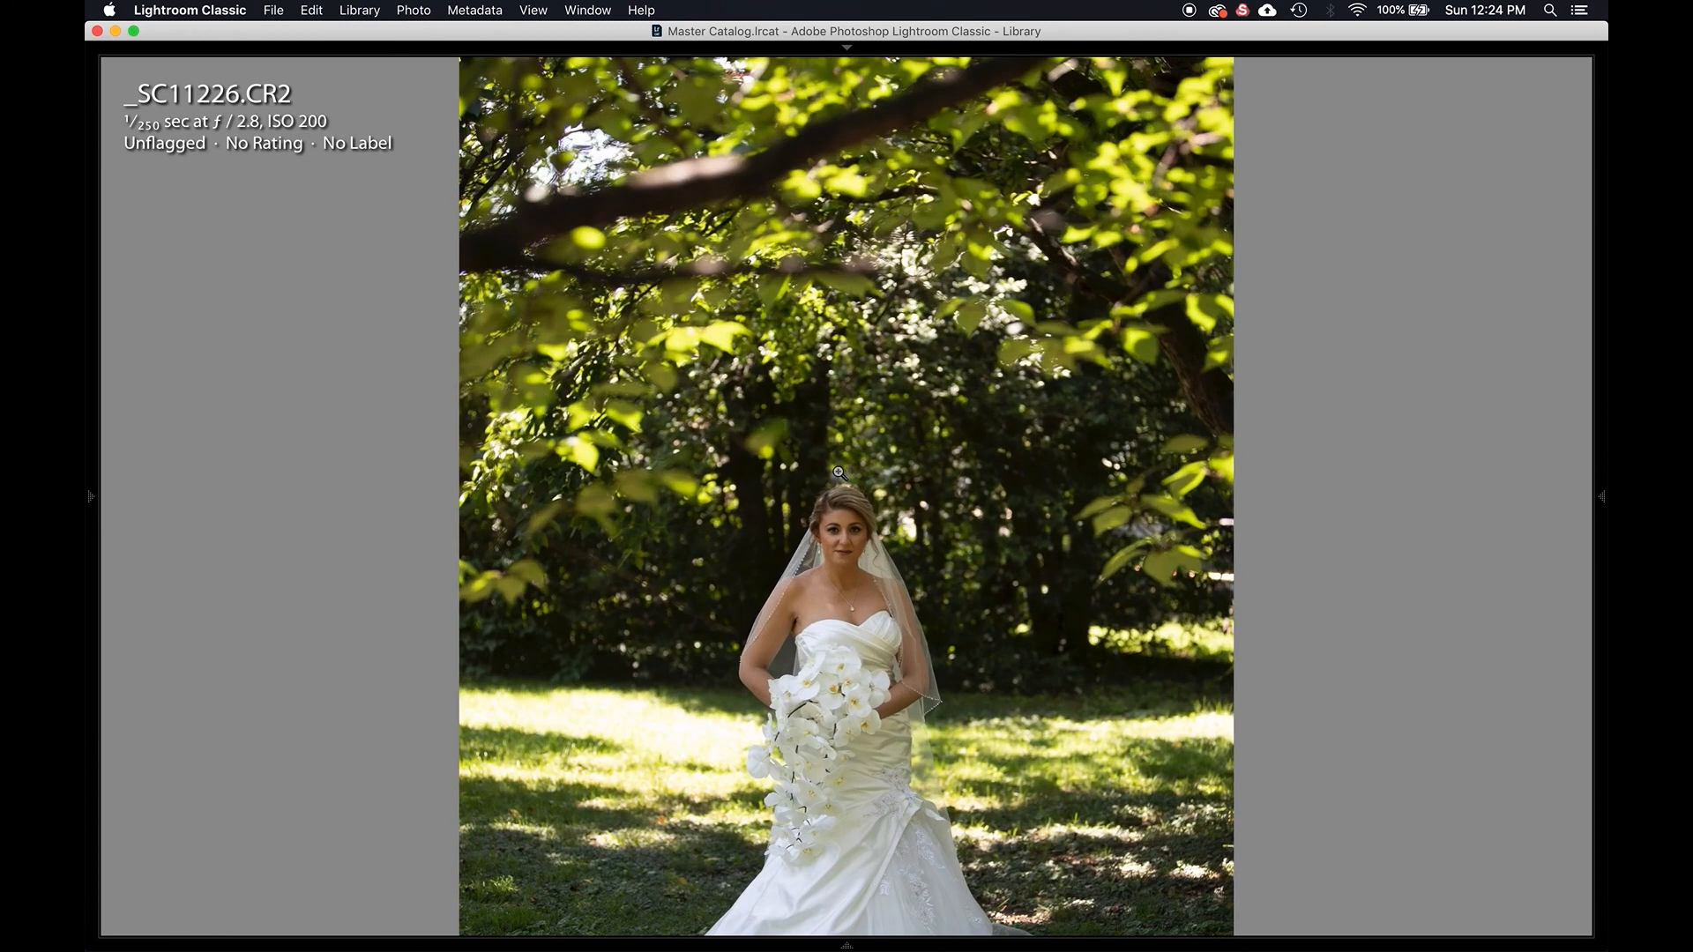
click(839, 474)
Inspect the bride's face up close in _AZ13723.CR2 and _AZ13720.CR2, zooming back out after each.
key(Right)
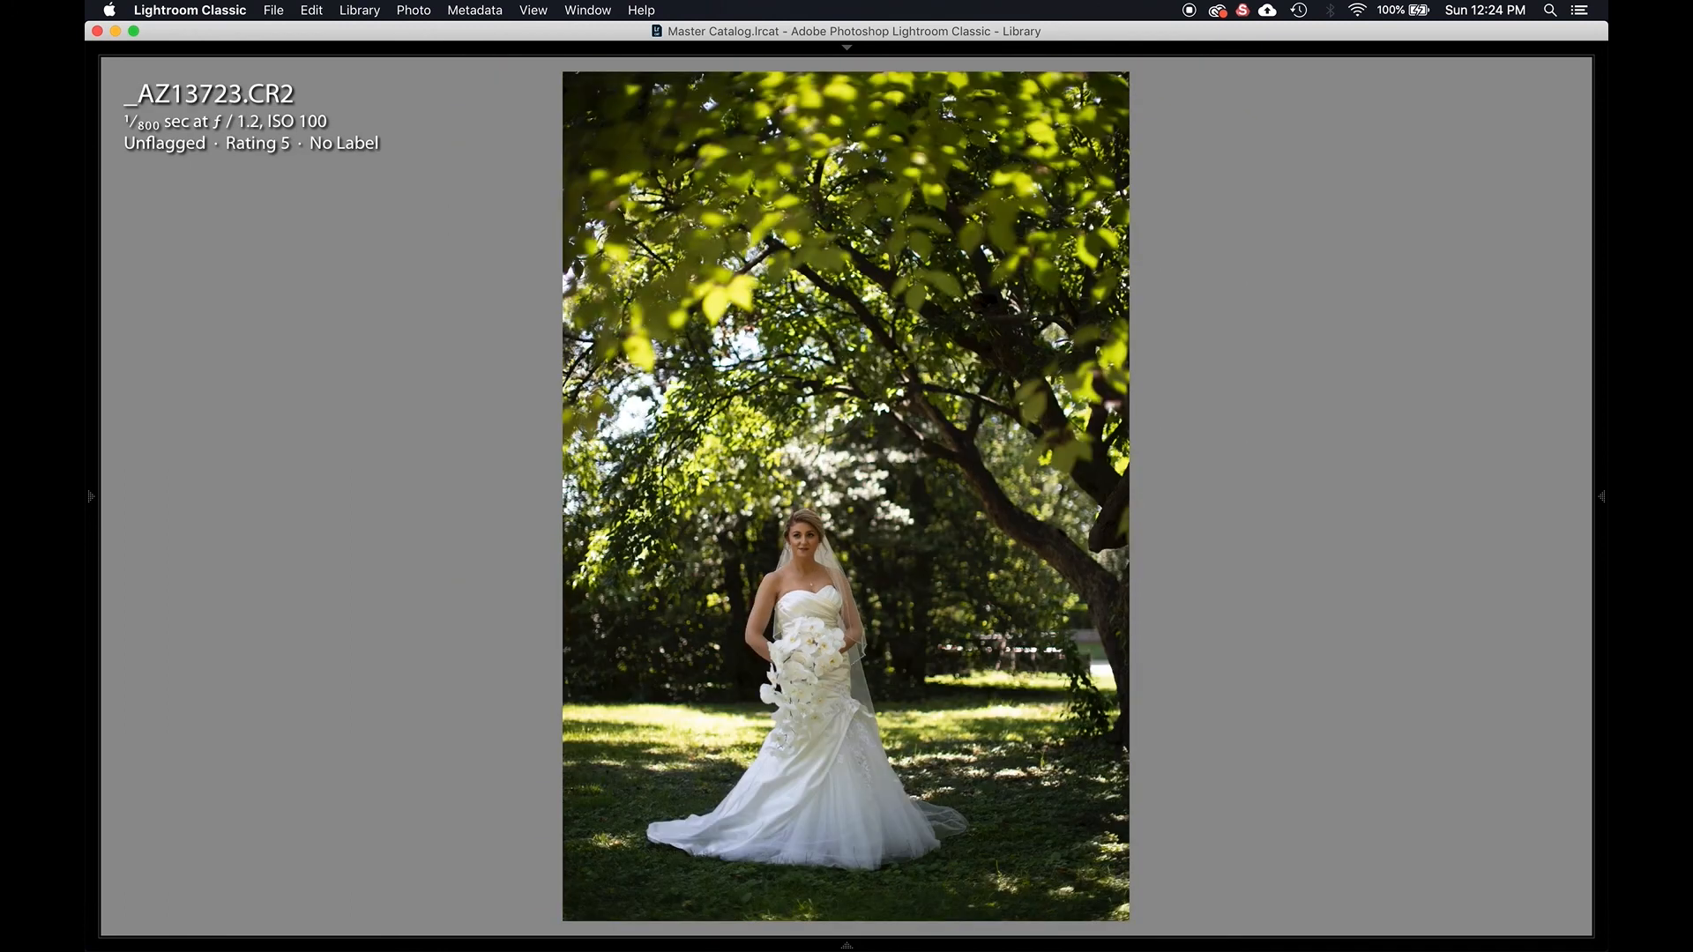
click(804, 553)
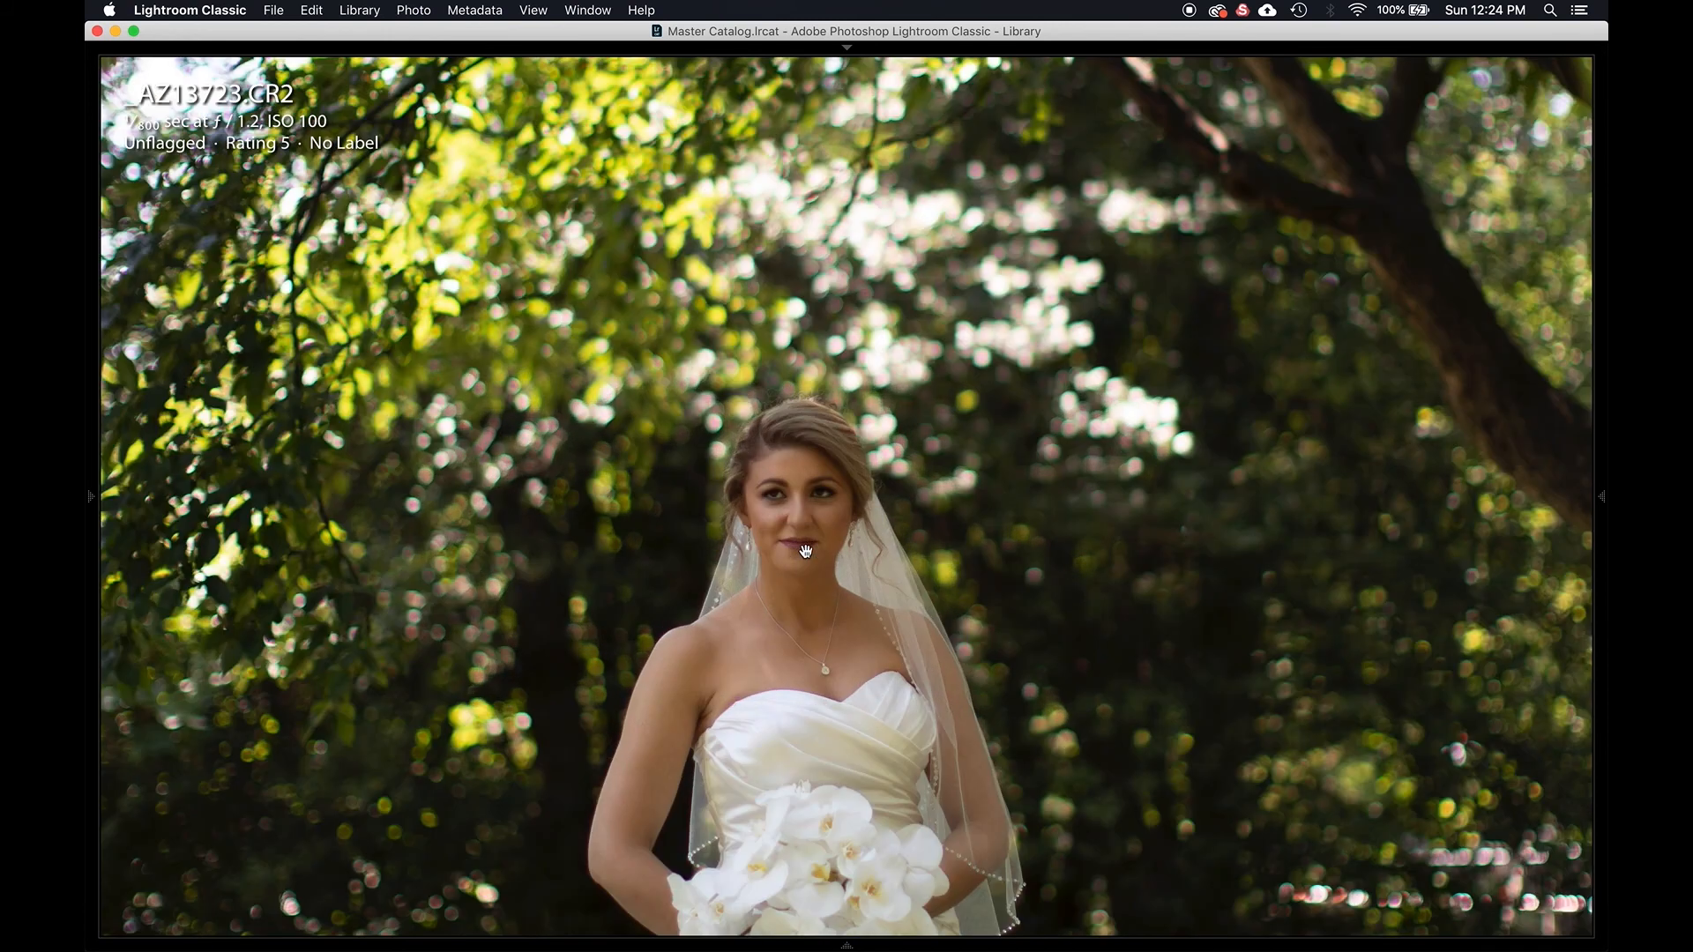
click(805, 552)
key(Left)
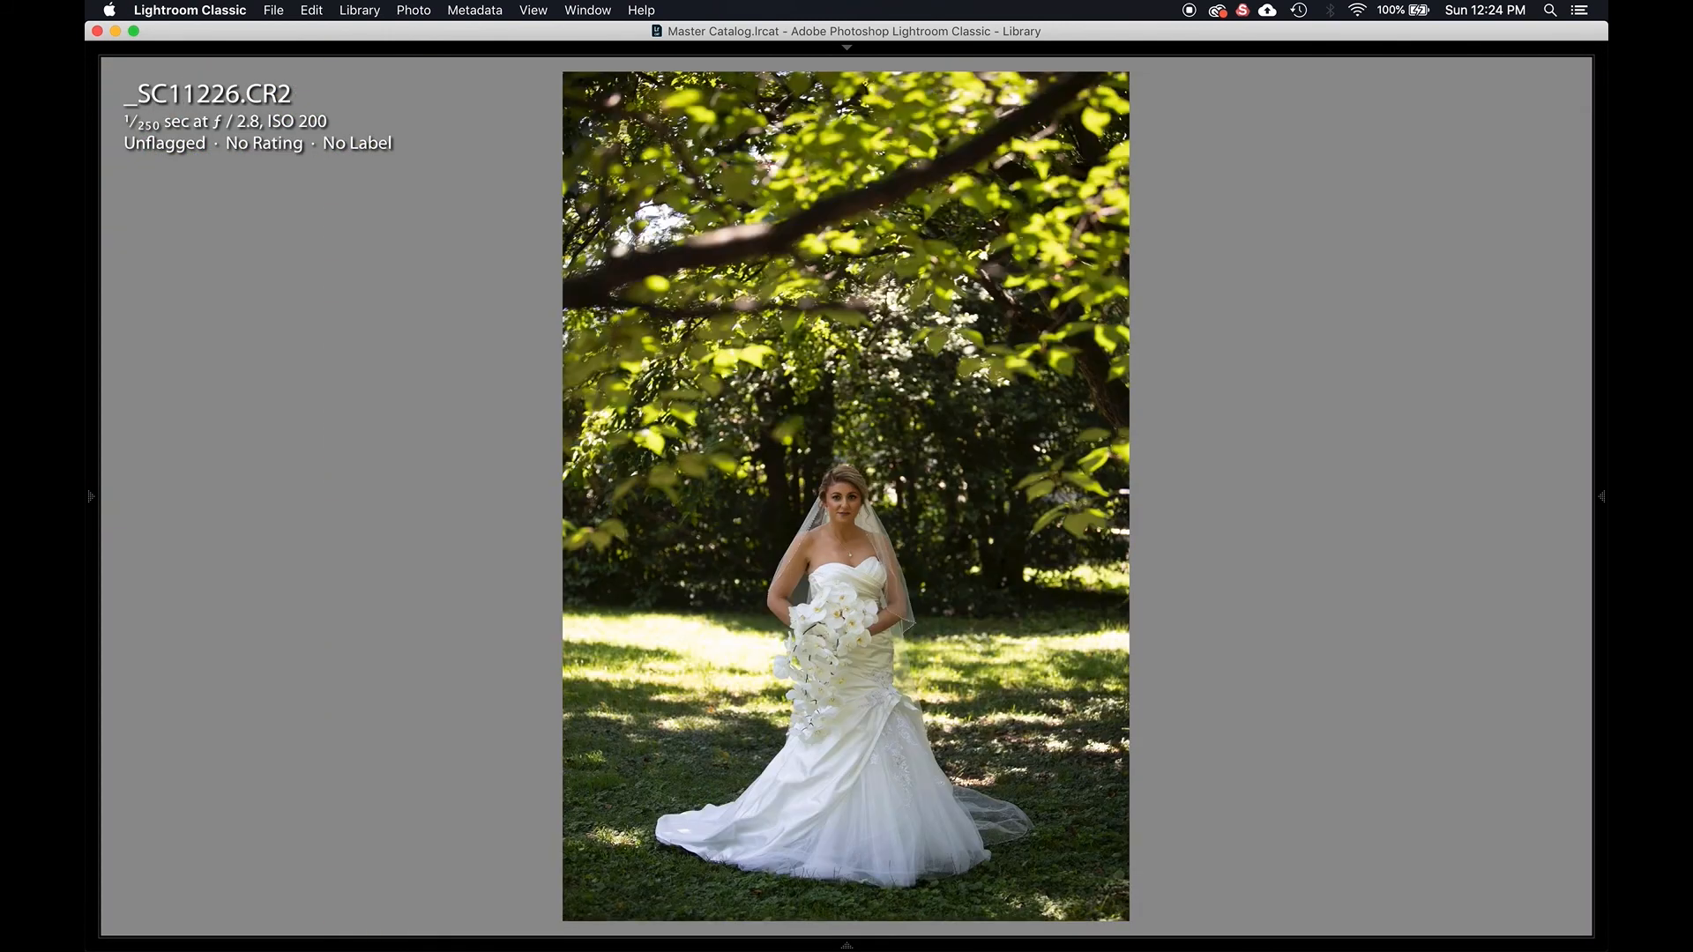
key(Left)
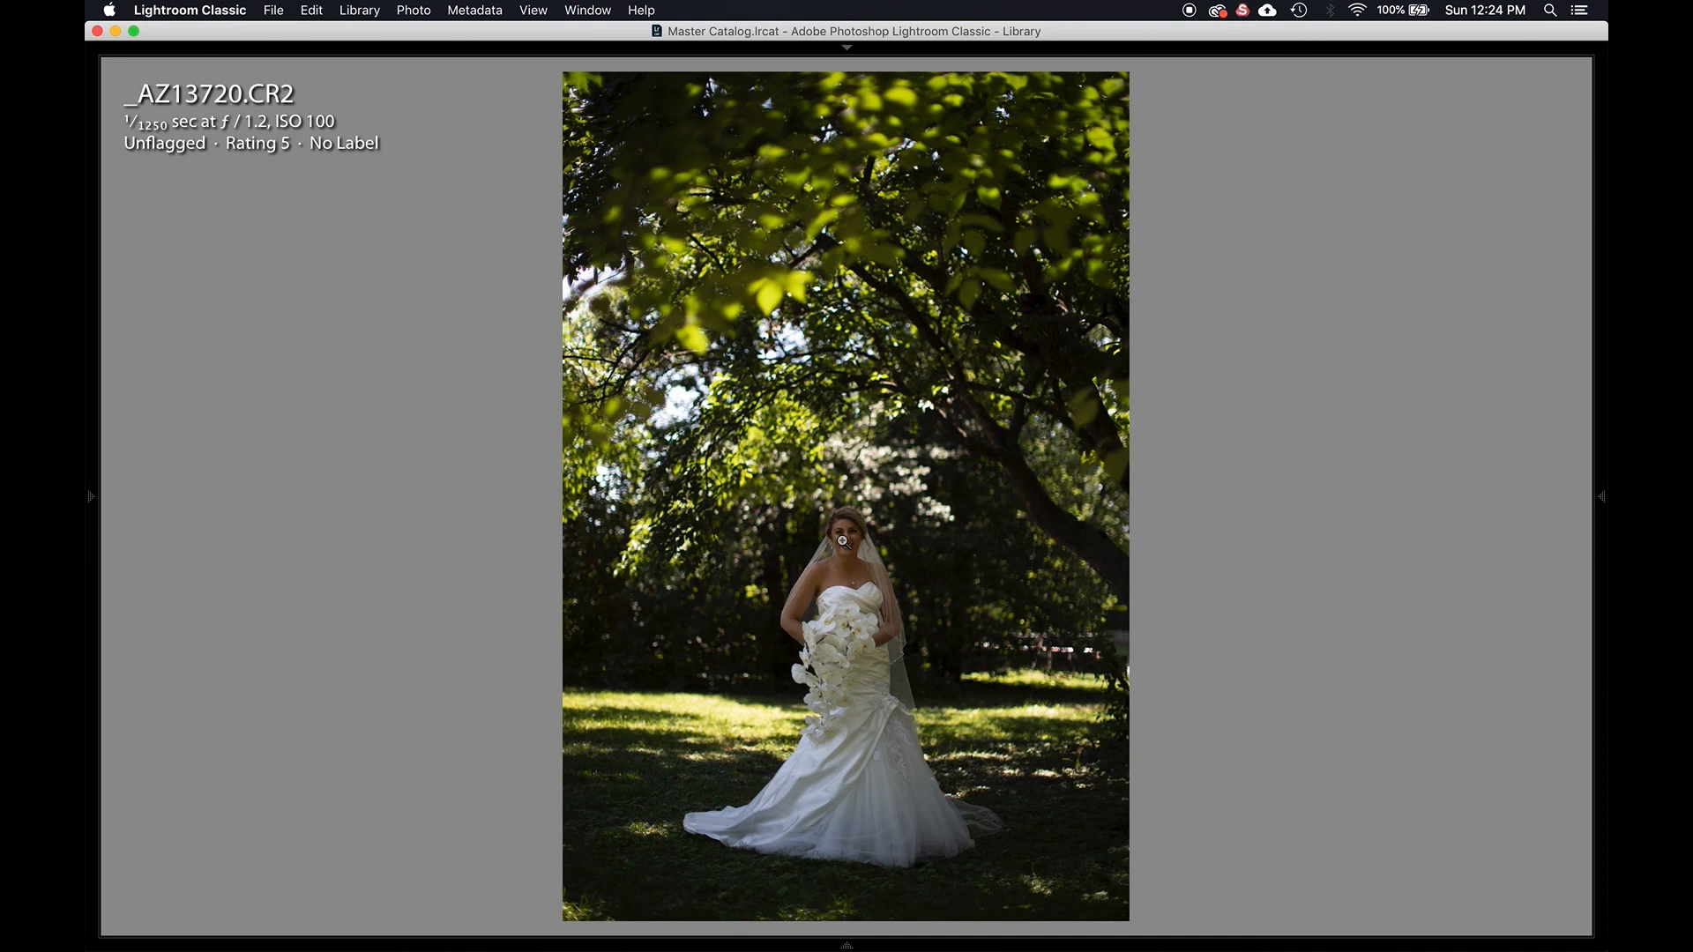
click(936, 640)
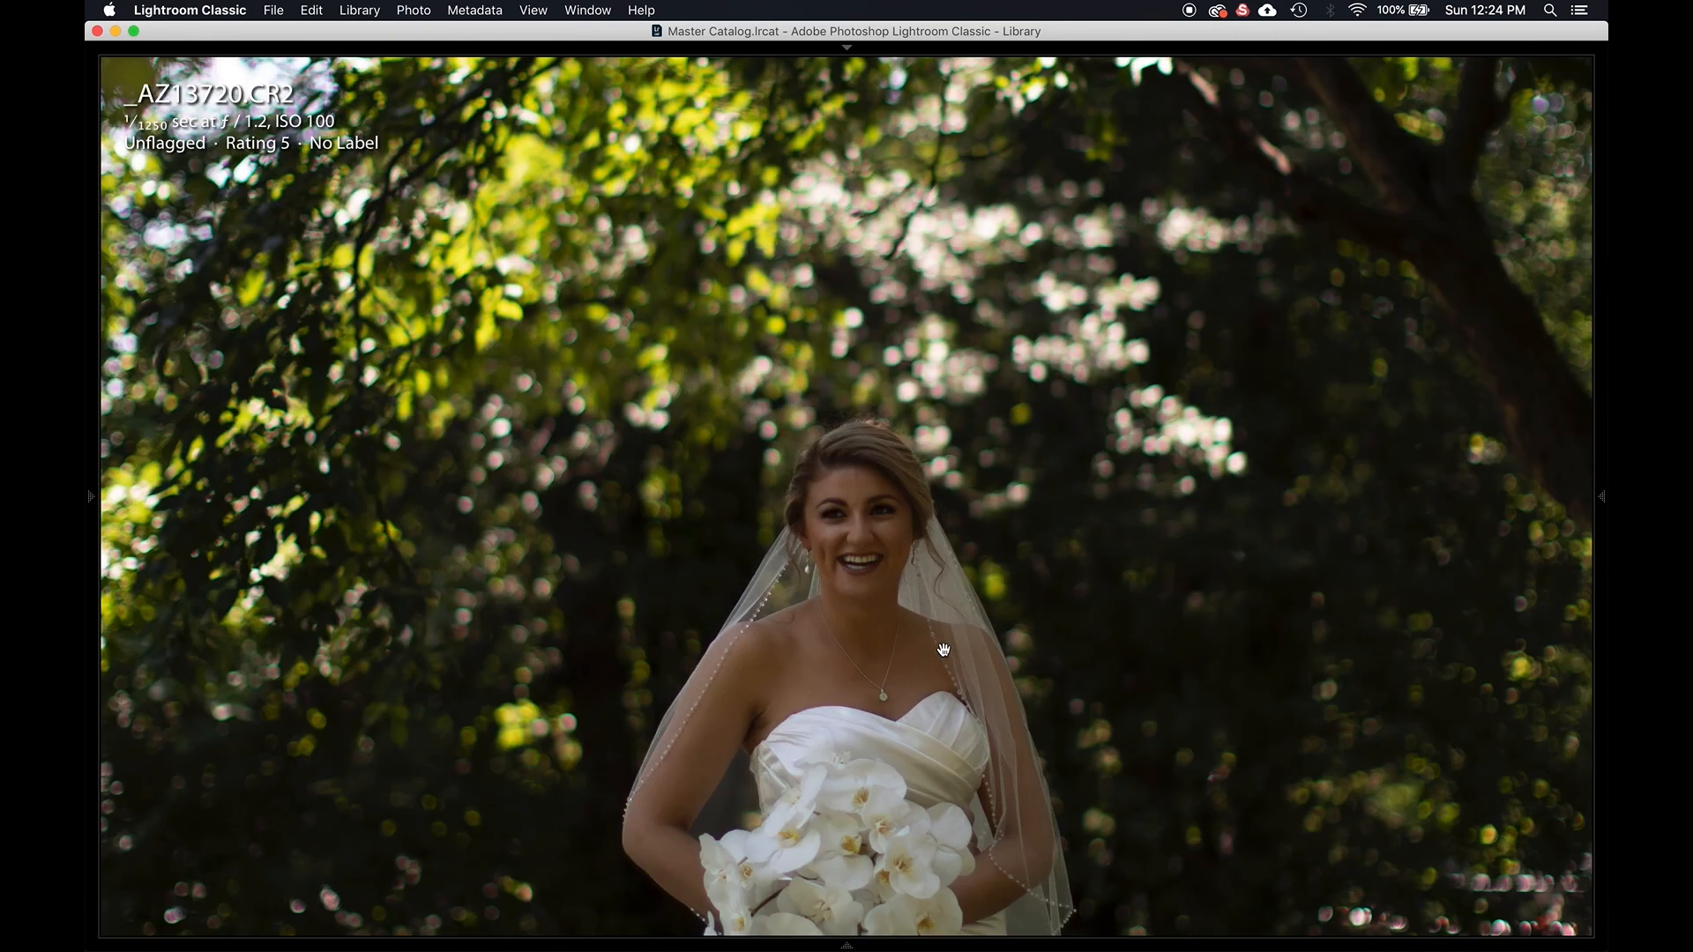
click(855, 569)
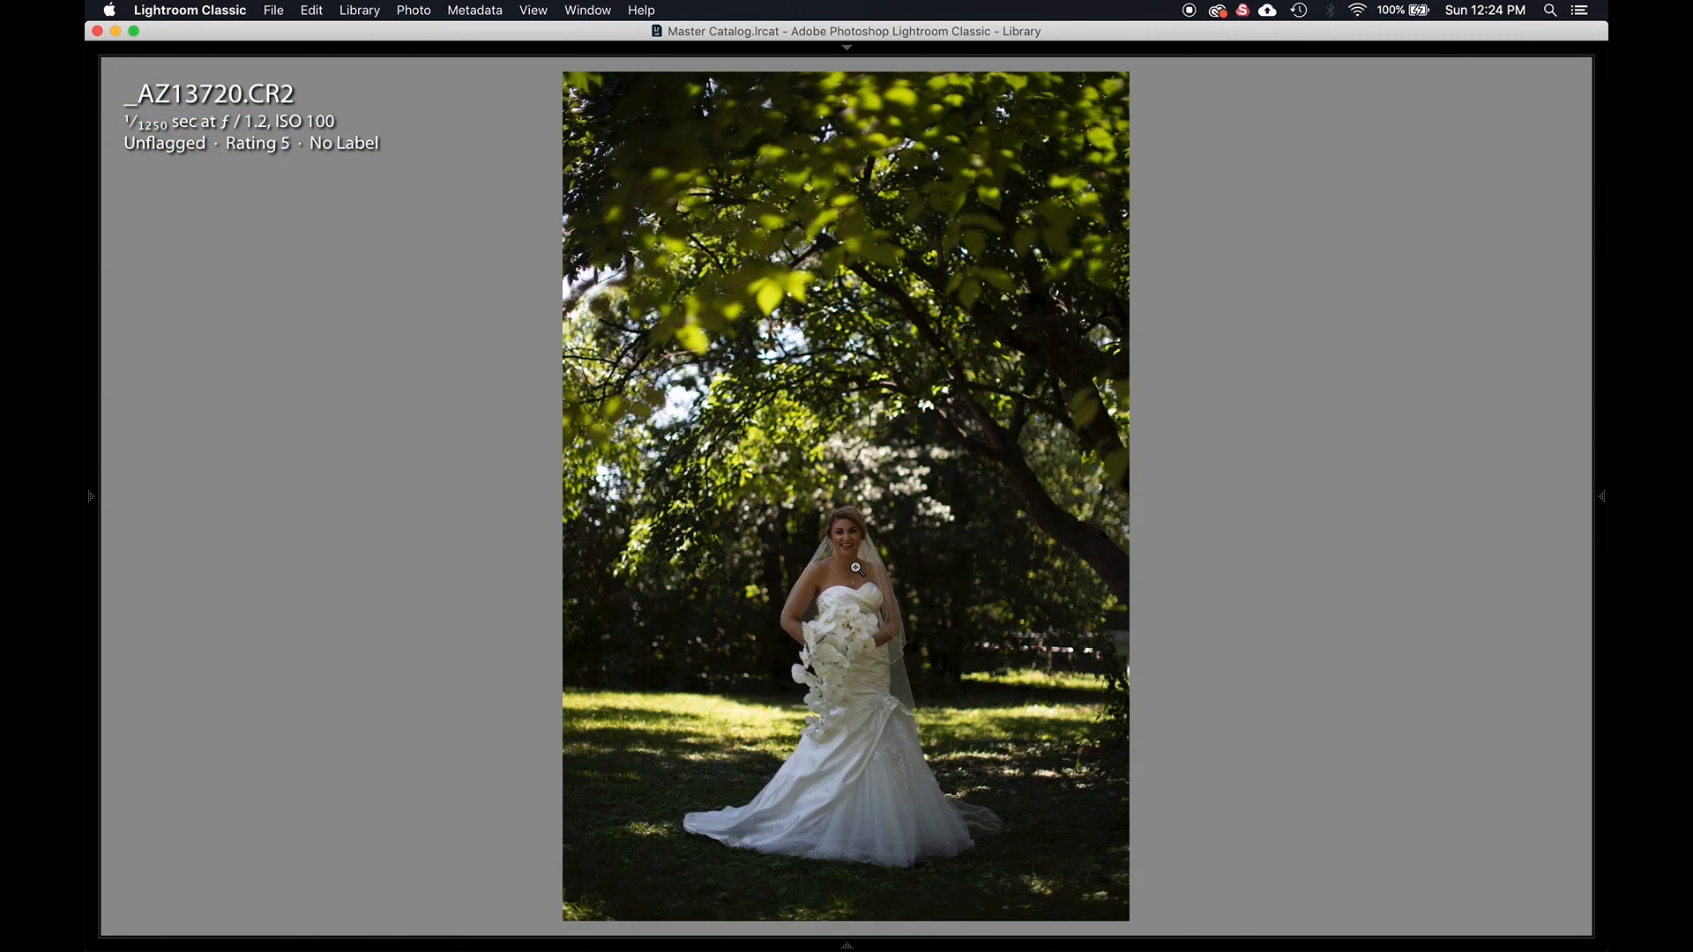
Return to the Grid view, show the surrounding panels, and select the unrated photo _SC11226.CR2.
key(g)
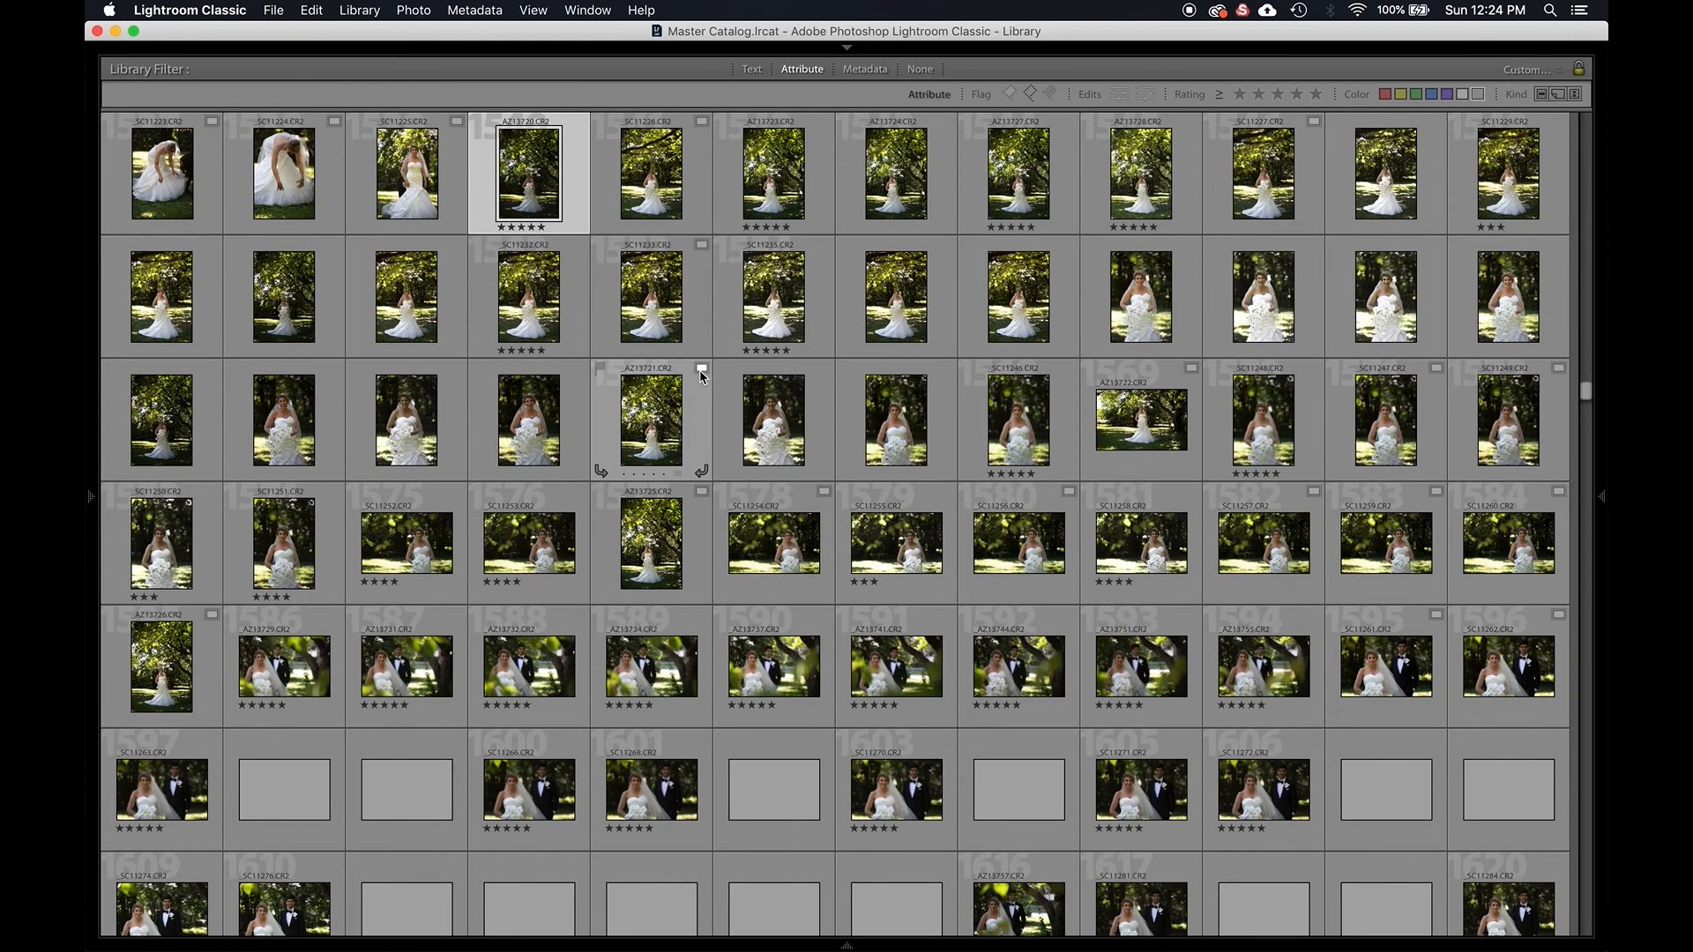
key(shift+Tab)
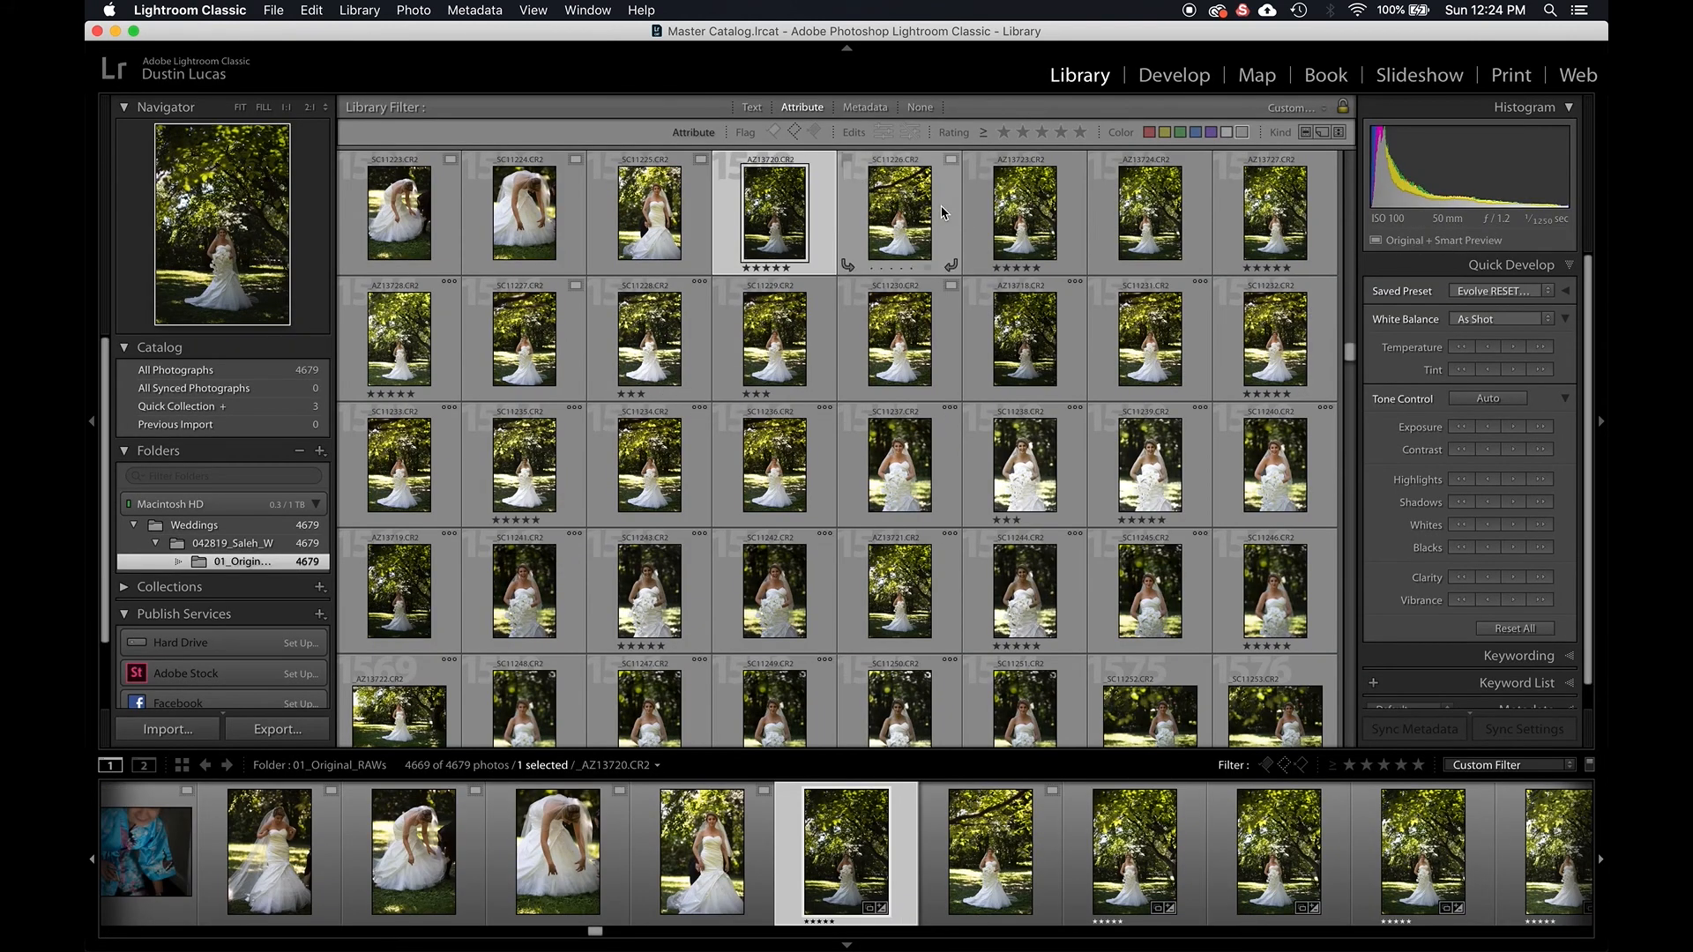
click(898, 210)
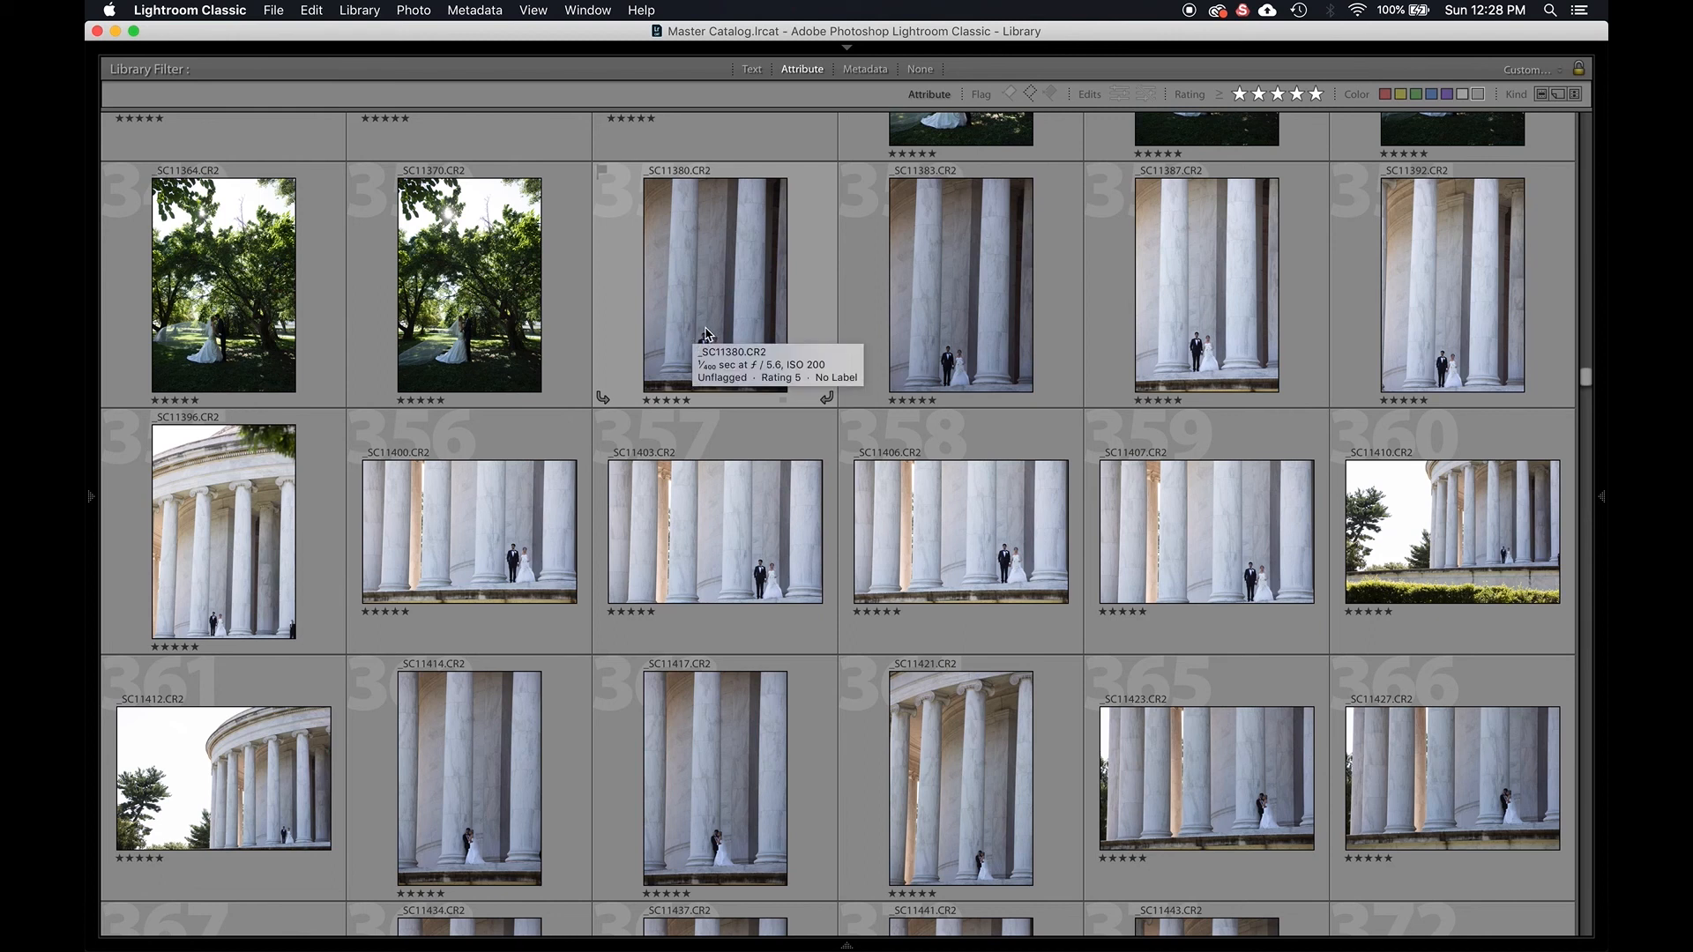
Open _SC11380.CR2 in the Loupe view and compare it repeatedly with the similar column shots _SC11383.CR2 and _SC11387.CR2.
double_click(692, 300)
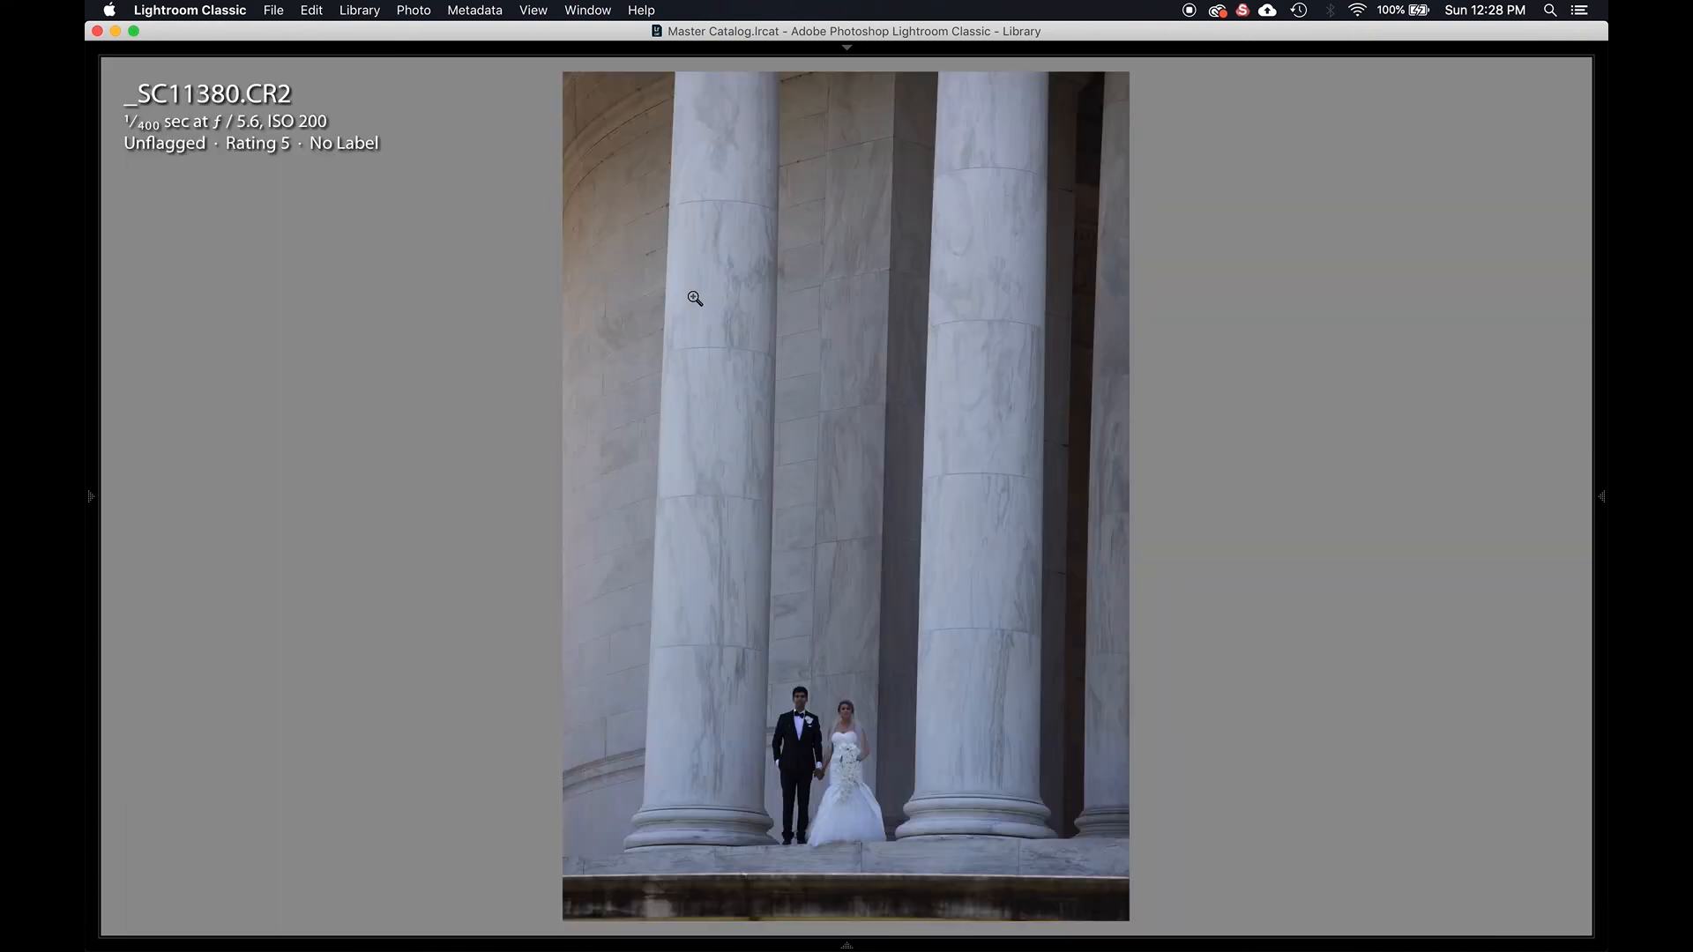
key(Right)
key(Left)
key(Right)
key(Left)
key(Right)
key(Right)
key(Right)
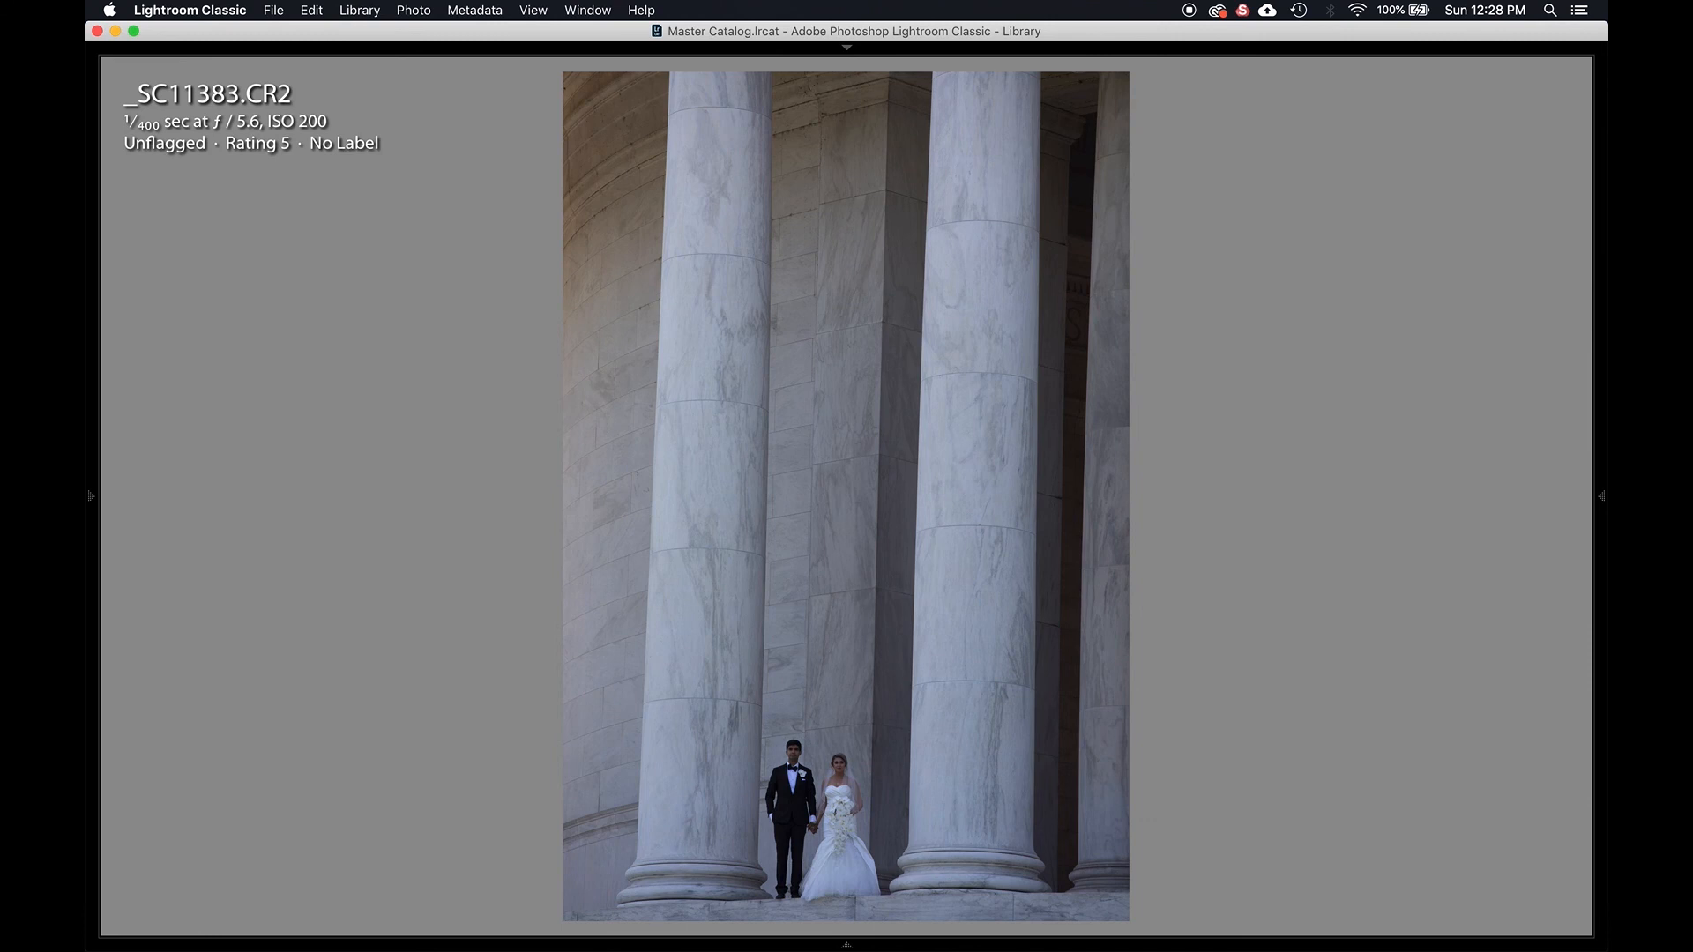
key(Left)
key(Left)
key(Left)
key(Right)
key(Right)
key(Left)
key(Left)
key(Right)
key(Right)
key(Right)
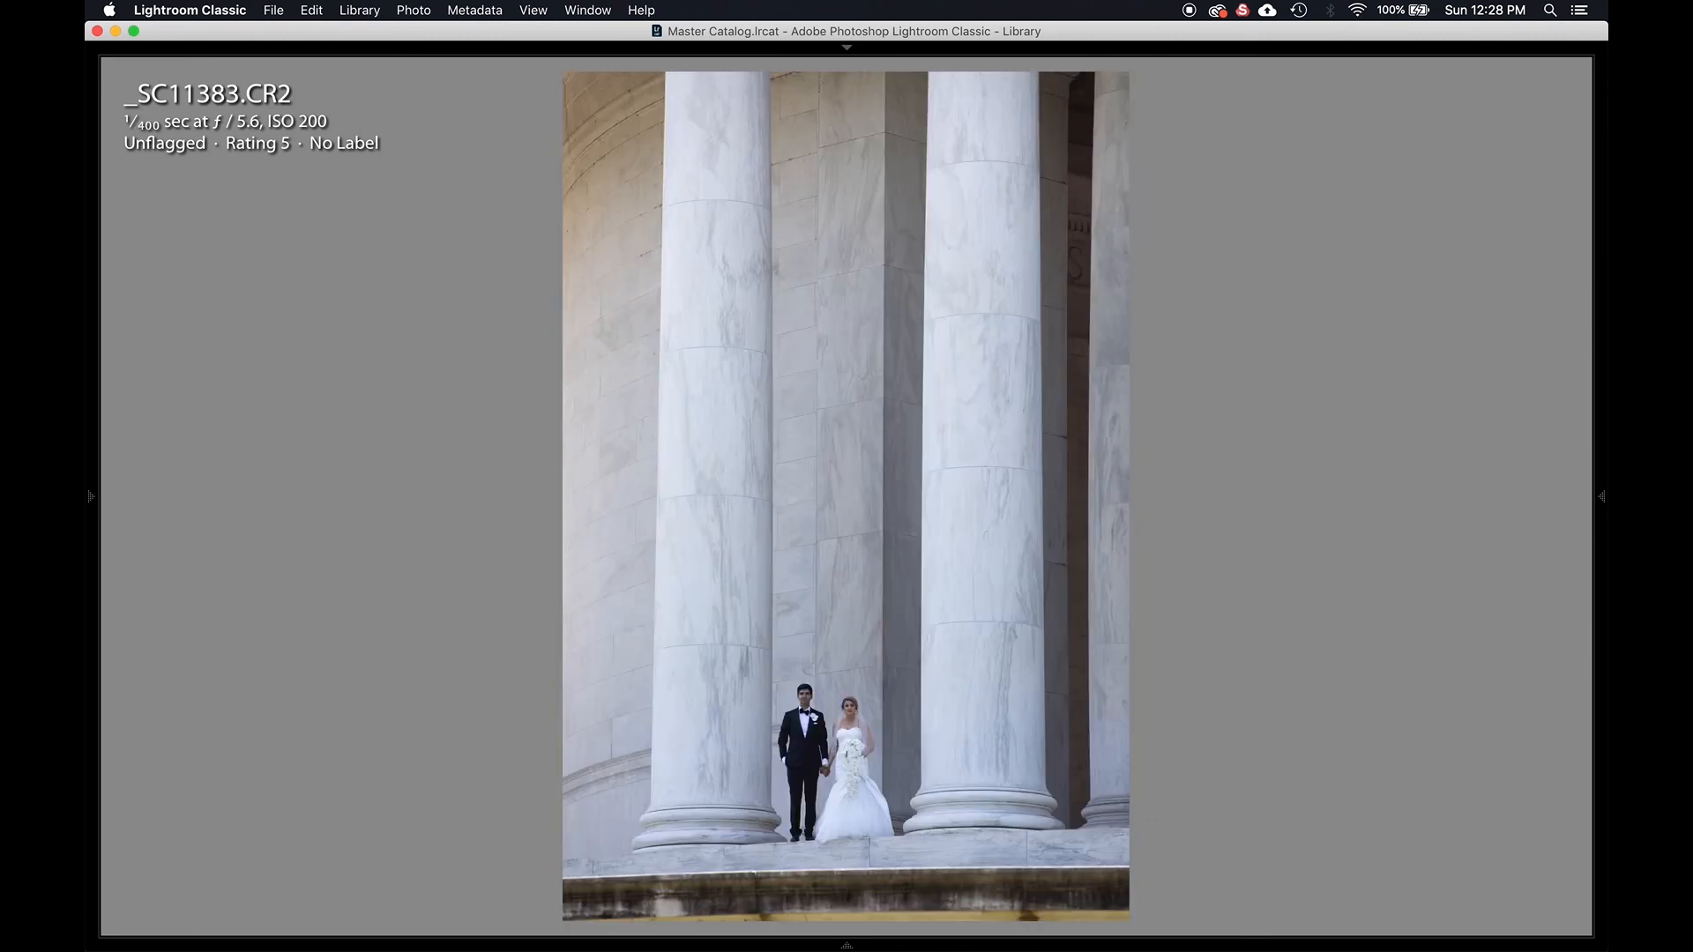
key(Left)
key(Left)
key(Left)
key(Left)
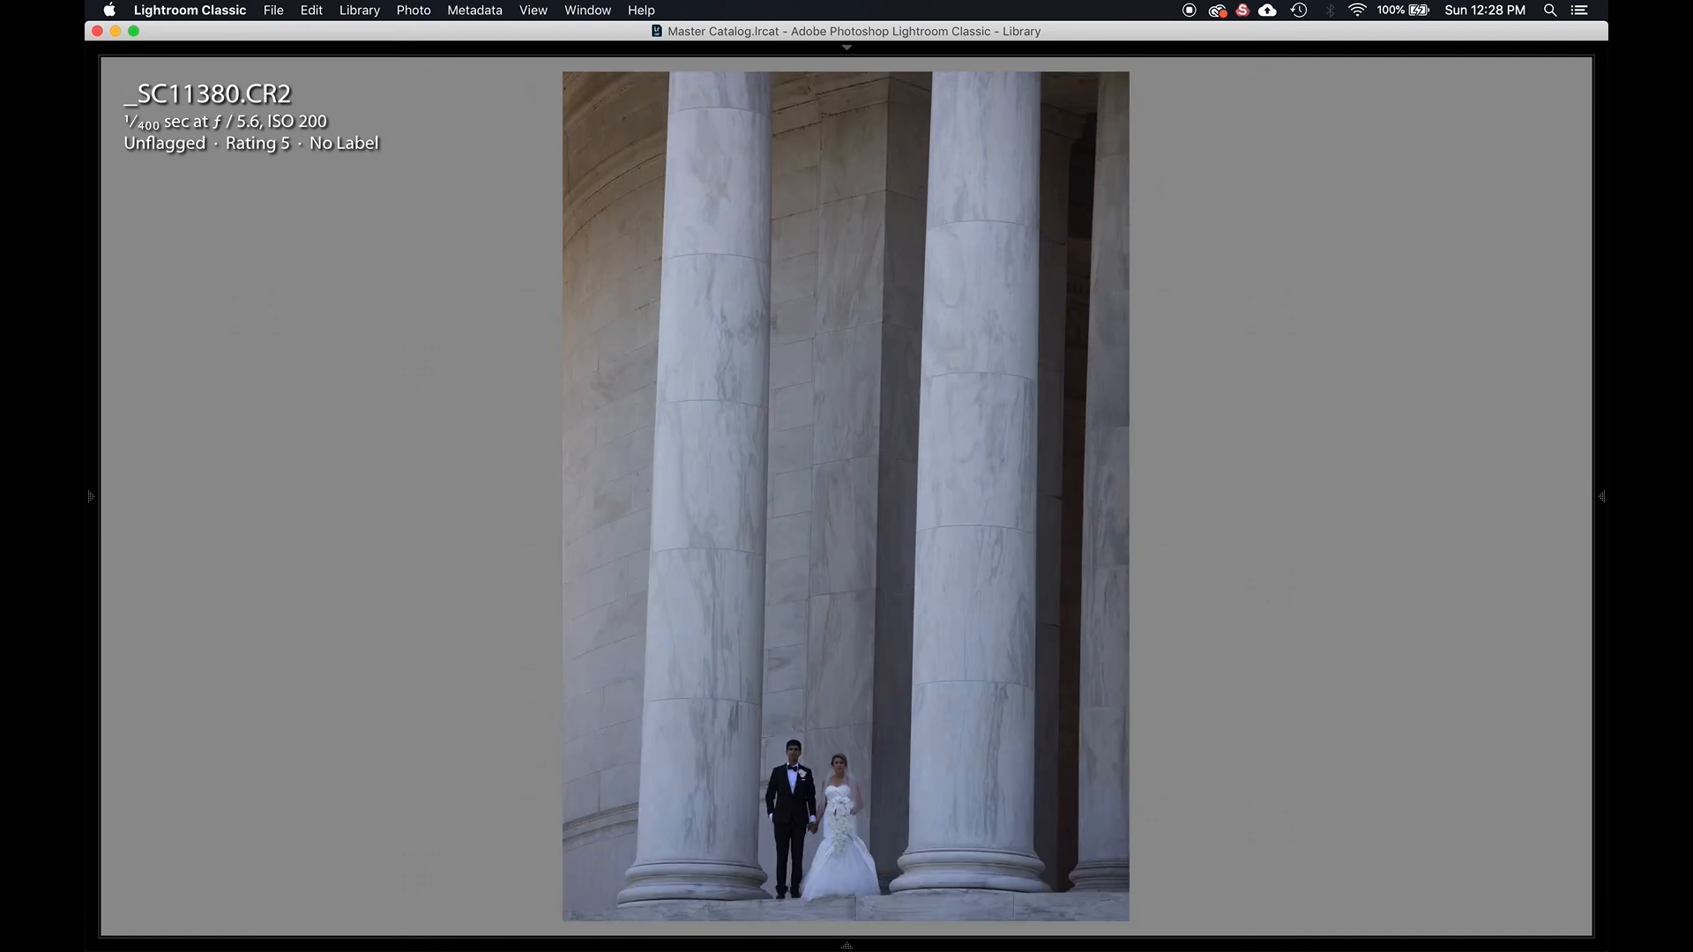
key(Right)
key(Right)
key(Left)
key(Left)
key(Right)
key(Right)
key(Left)
key(Left)
key(Right)
key(Right)
key(Left)
key(Left)
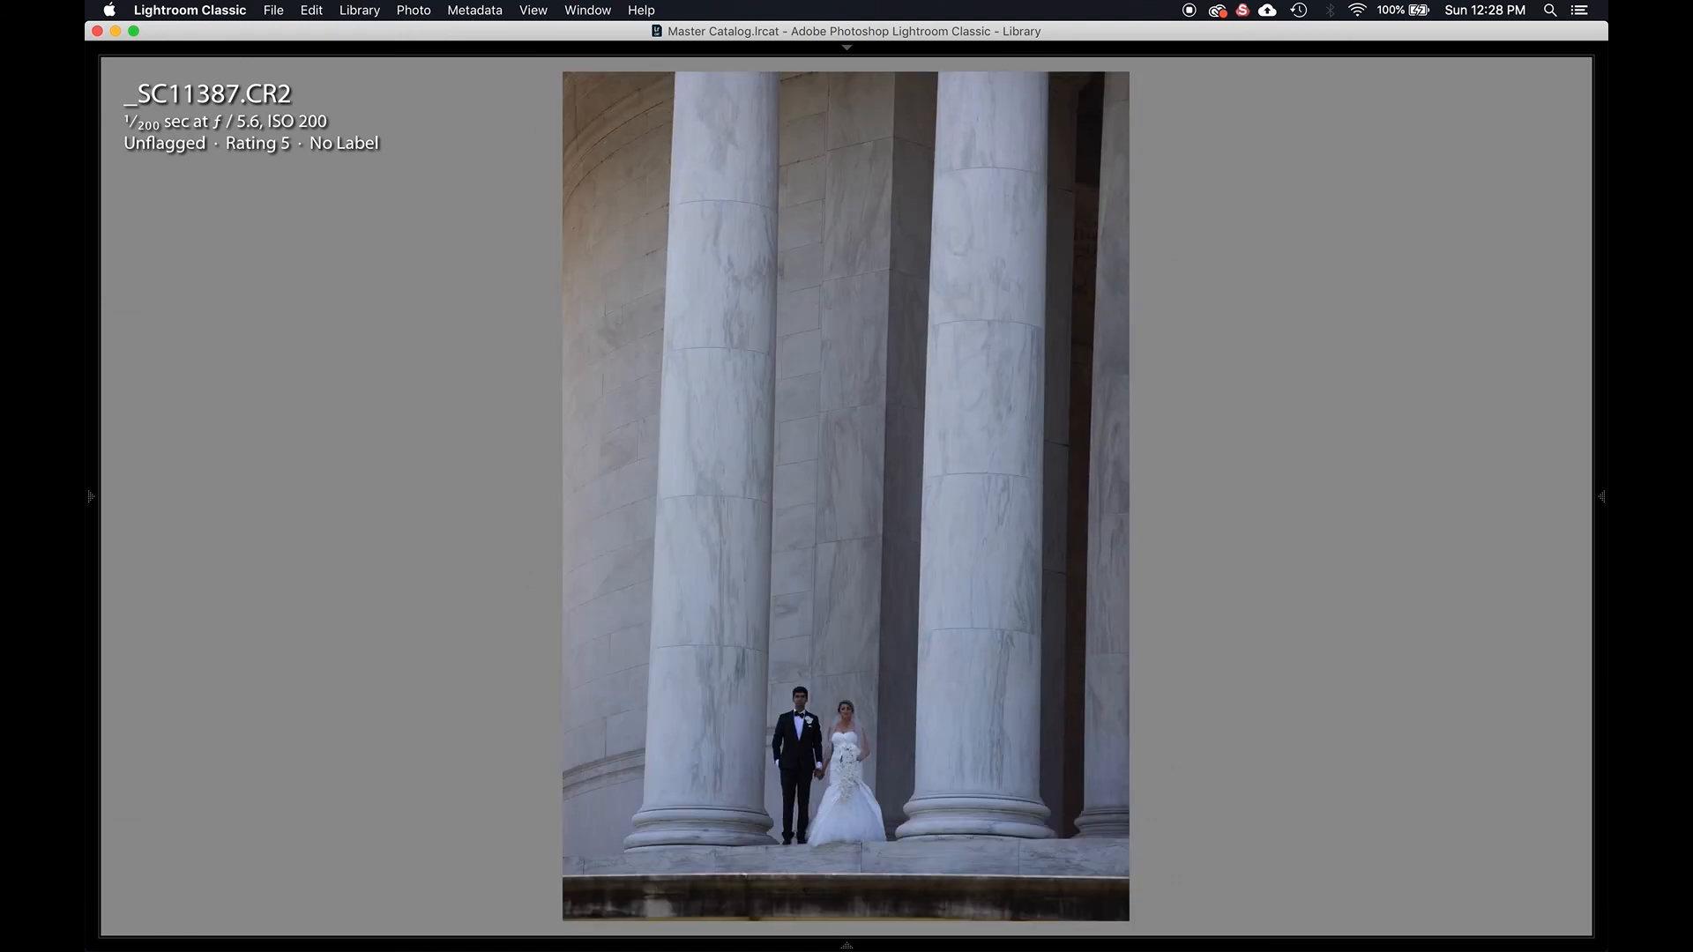
Advance through the column shots to the wider view _SC11396.CR2 and compare it with the preceding photo.
key(Right)
key(Right)
key(Right)
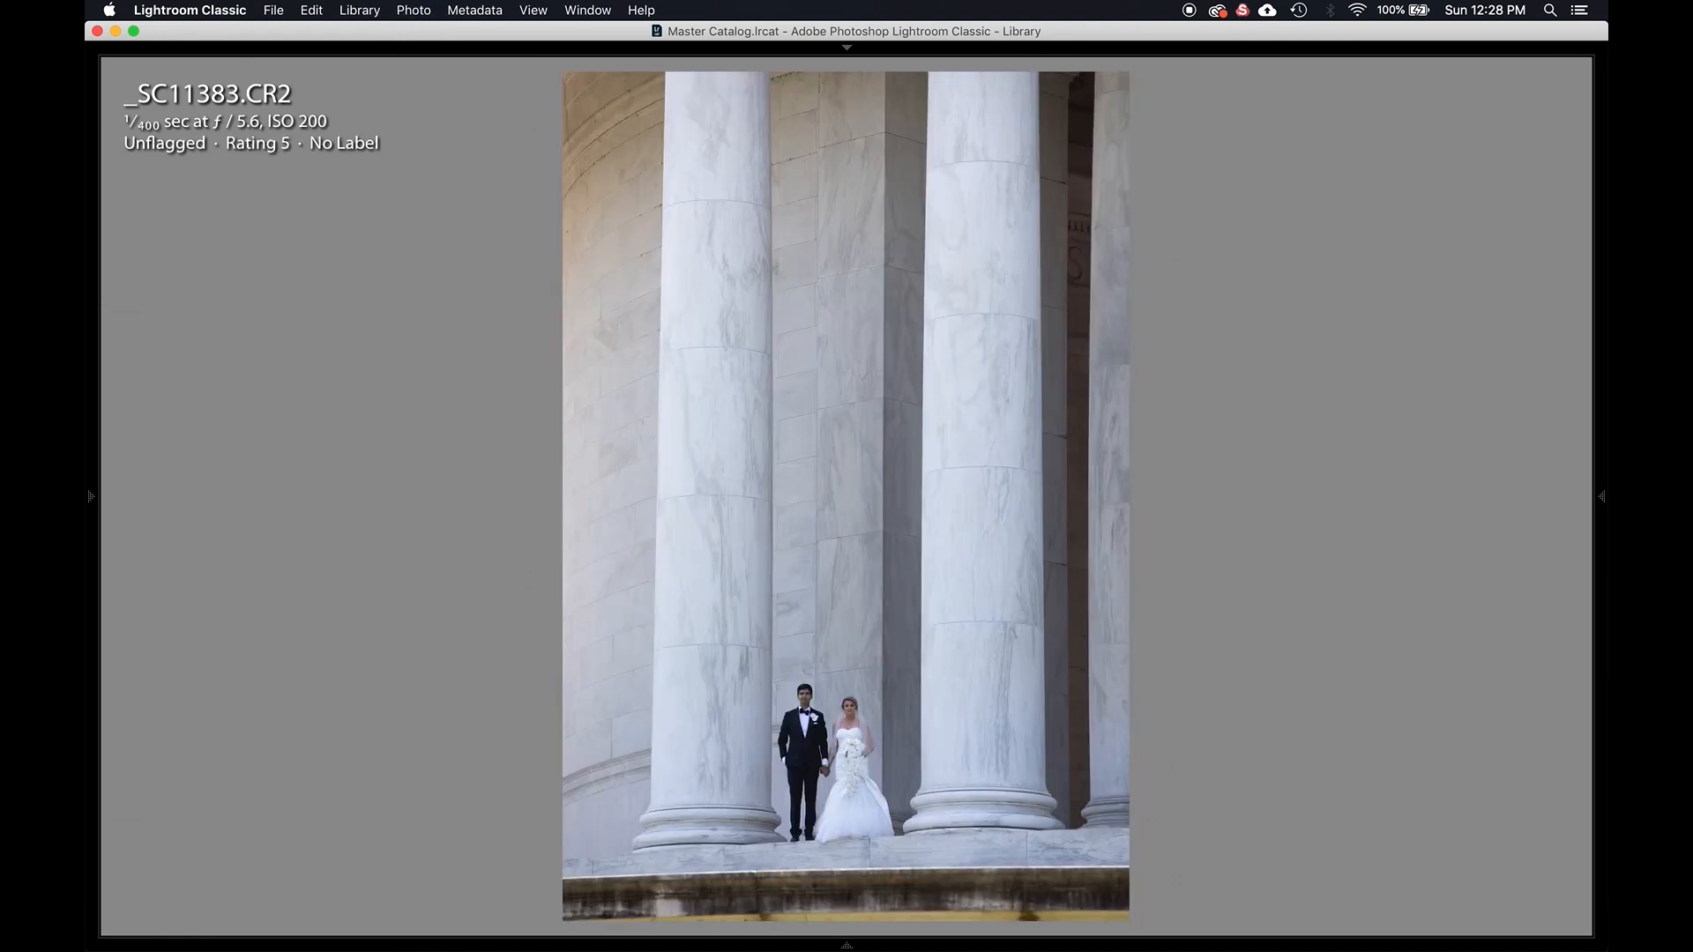
key(Right)
key(Left)
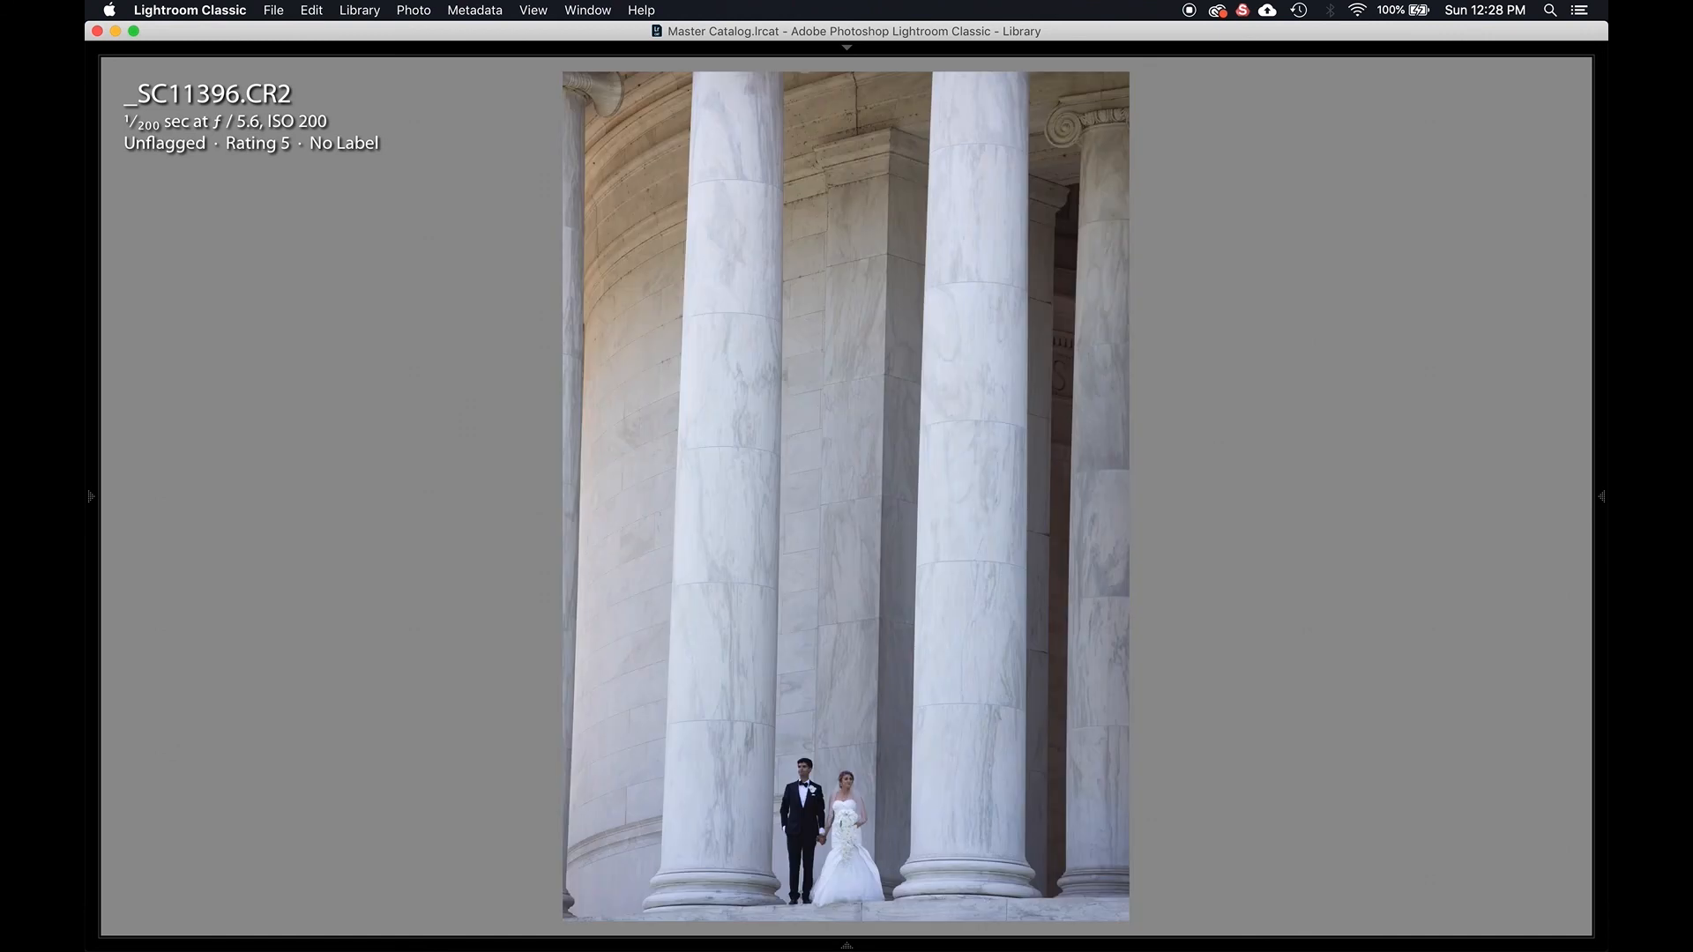
key(Right)
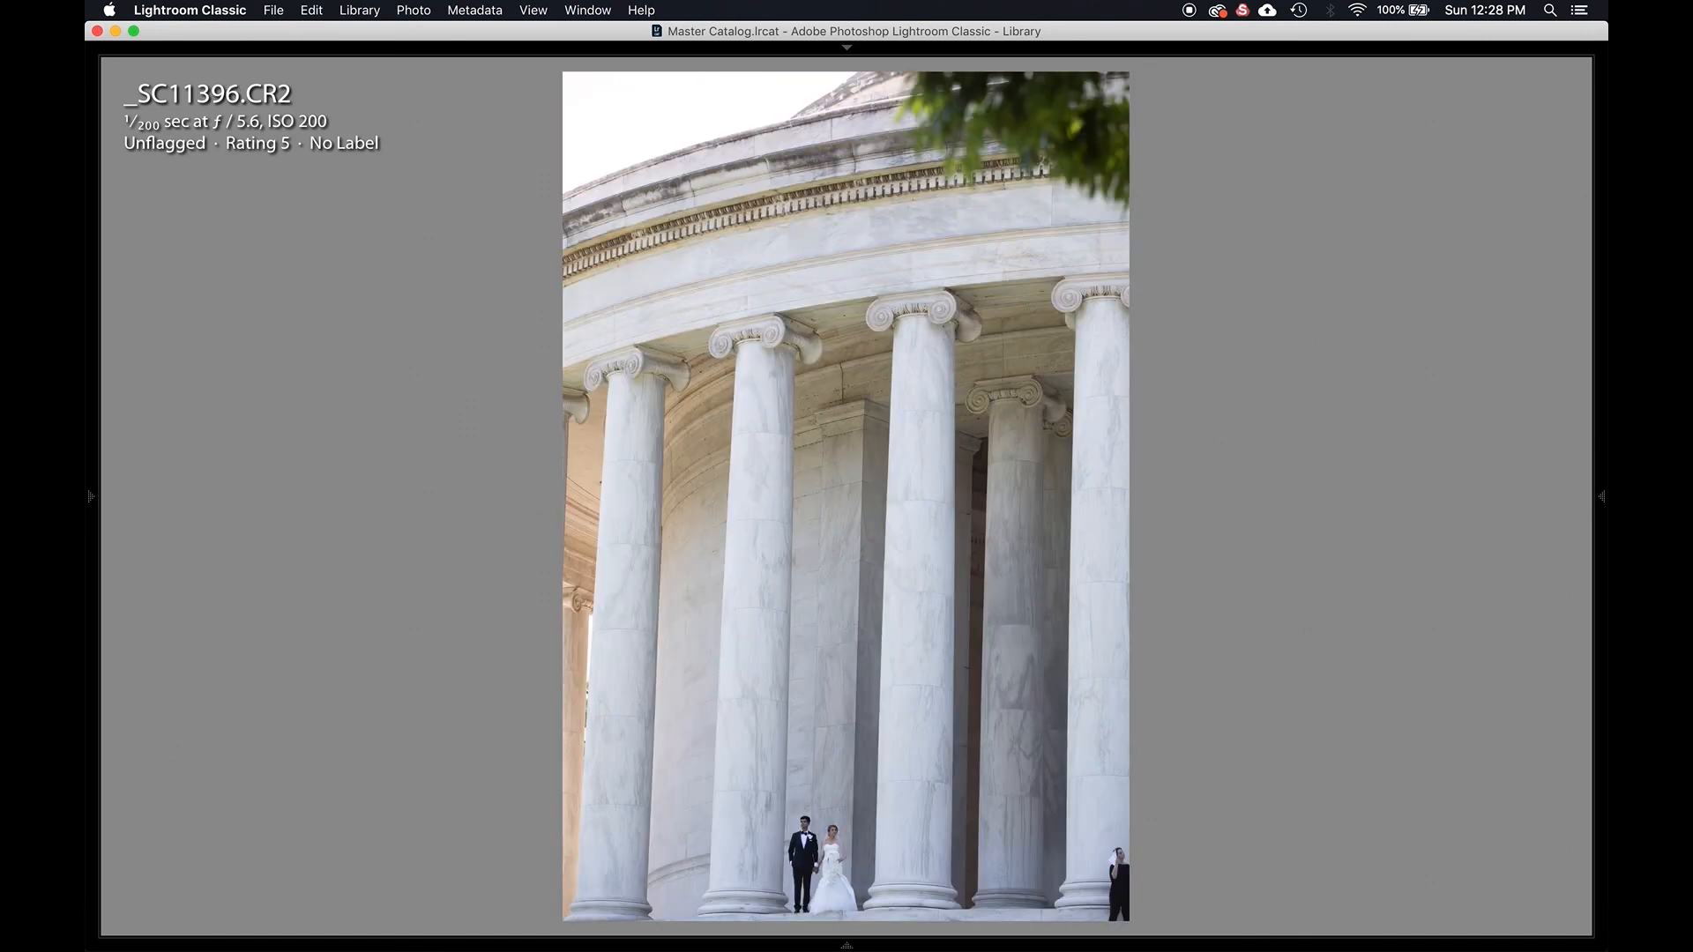
Advance through the horizontal column shots to _SC11407.CR2, rechecking _SC11400.CR2 against _SC11403.CR2 on the way.
key(Right)
key(Right)
key(Left)
key(Right)
key(Right)
key(Right)
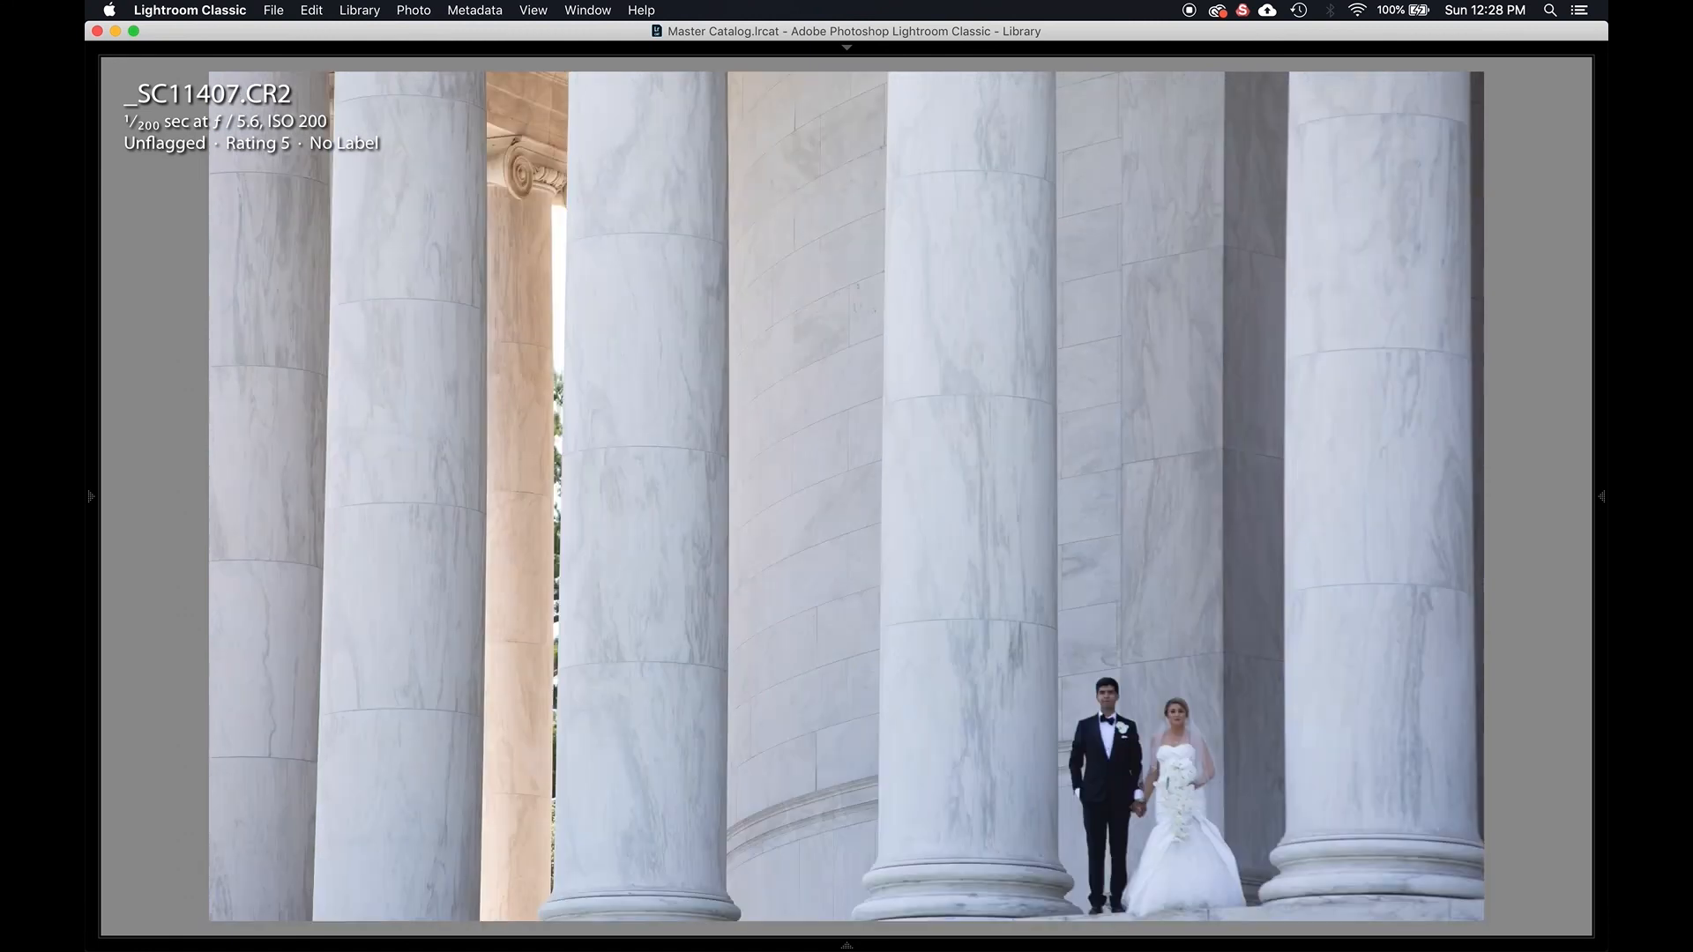
Go back to _SC11400.CR2 and compare the horizontal column shots _SC11403.CR2, _SC11406.CR2 and _SC11407.CR2 in turn.
key(Left)
key(Left)
key(Left)
key(Right)
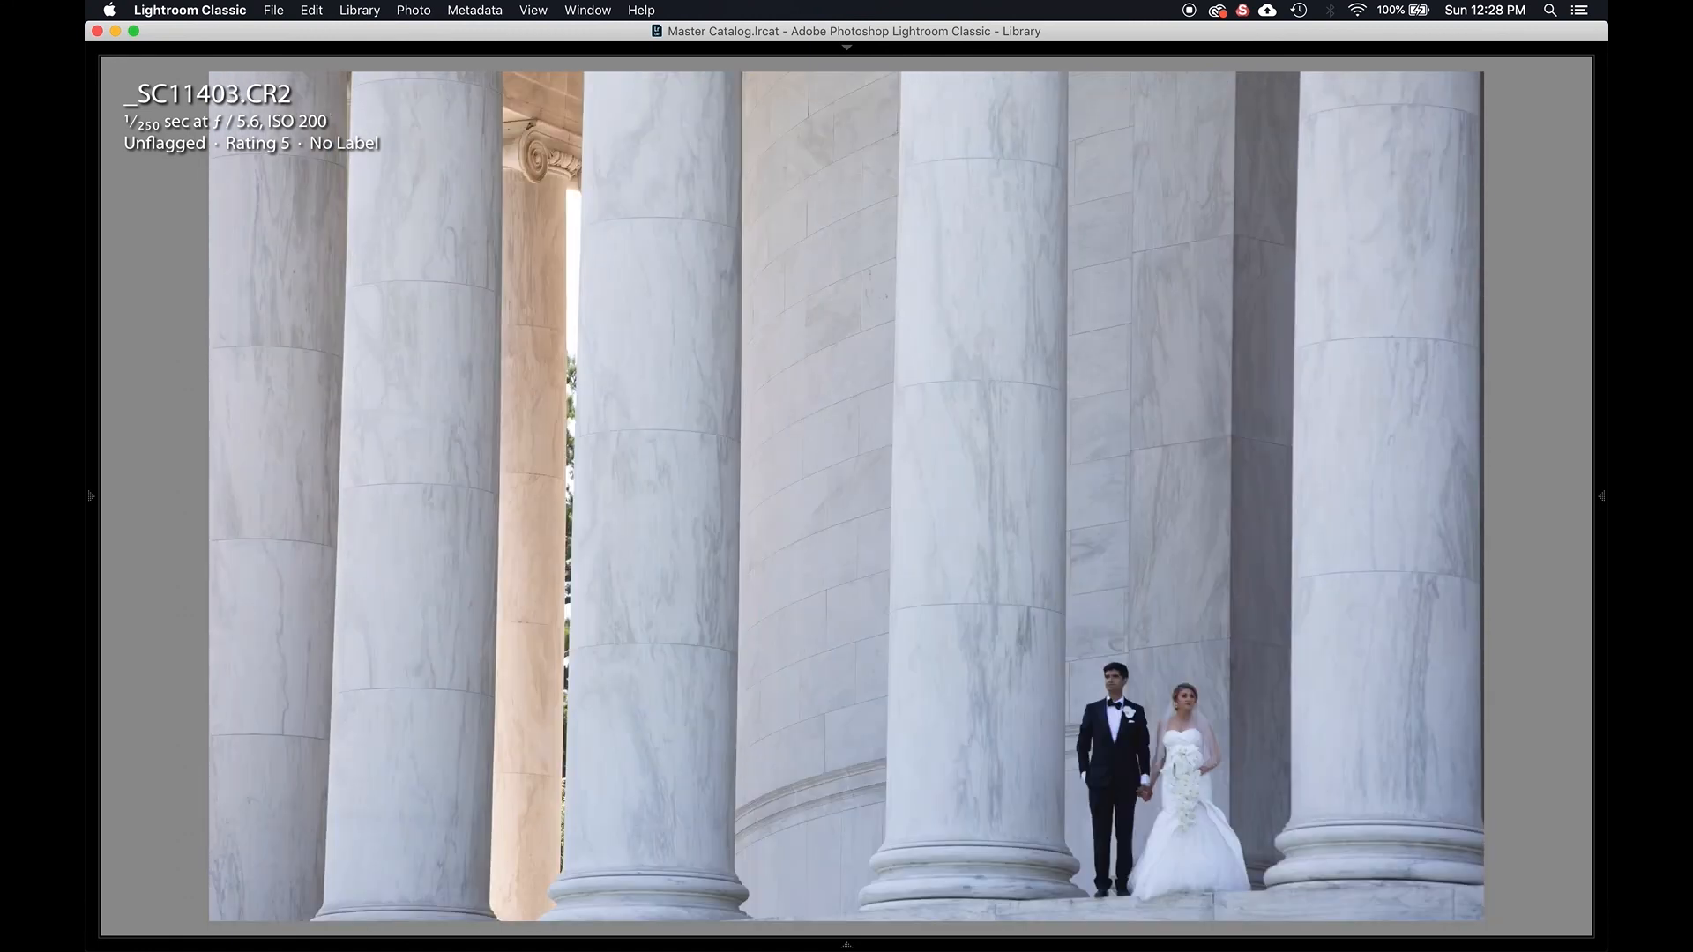
key(Right)
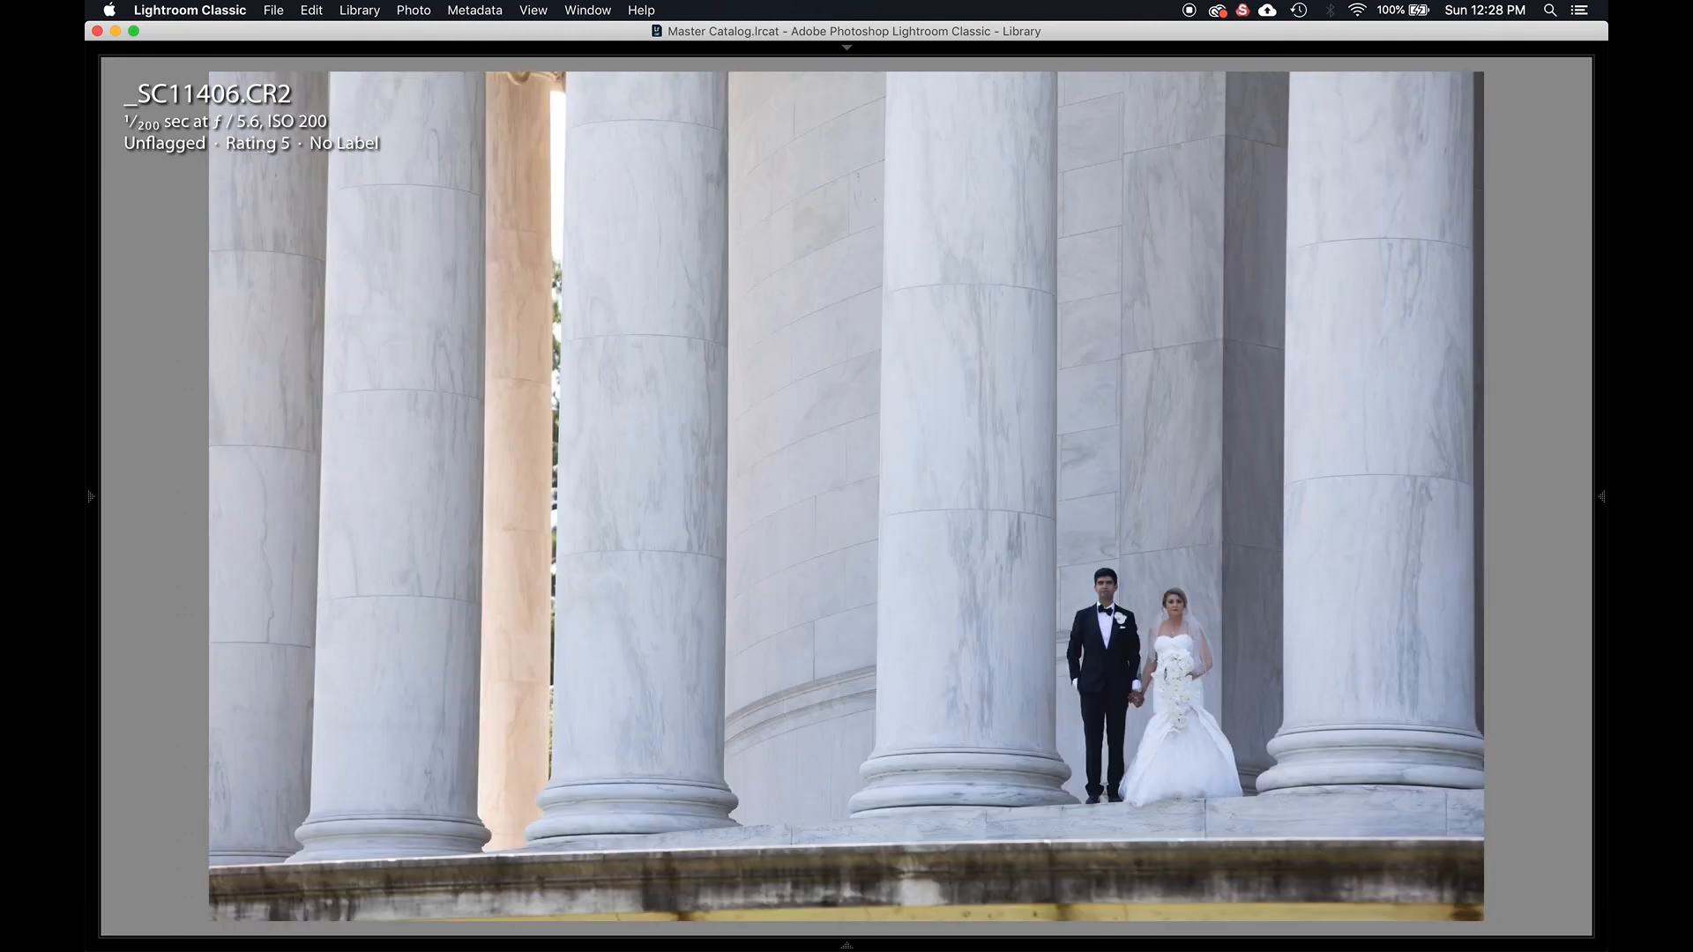
key(Right)
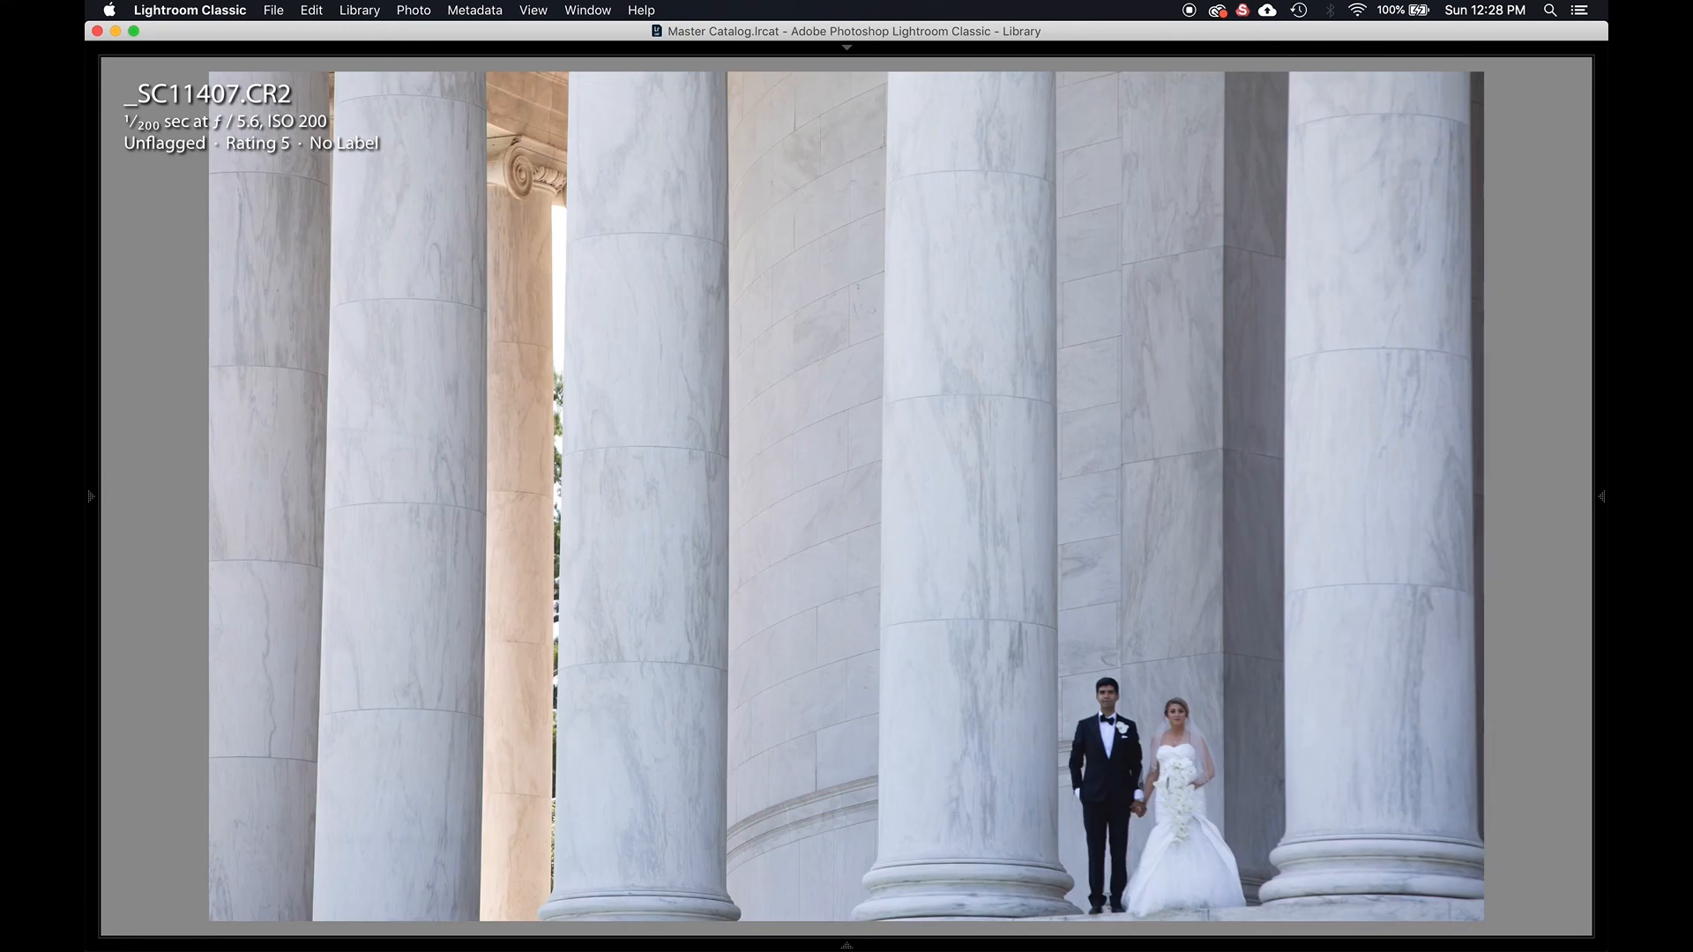
Compare the wide memorial views _SC11410.CR2 and _SC11412.CR2, then return to the Grid view.
key(Right)
key(Right)
key(Left)
key(Right)
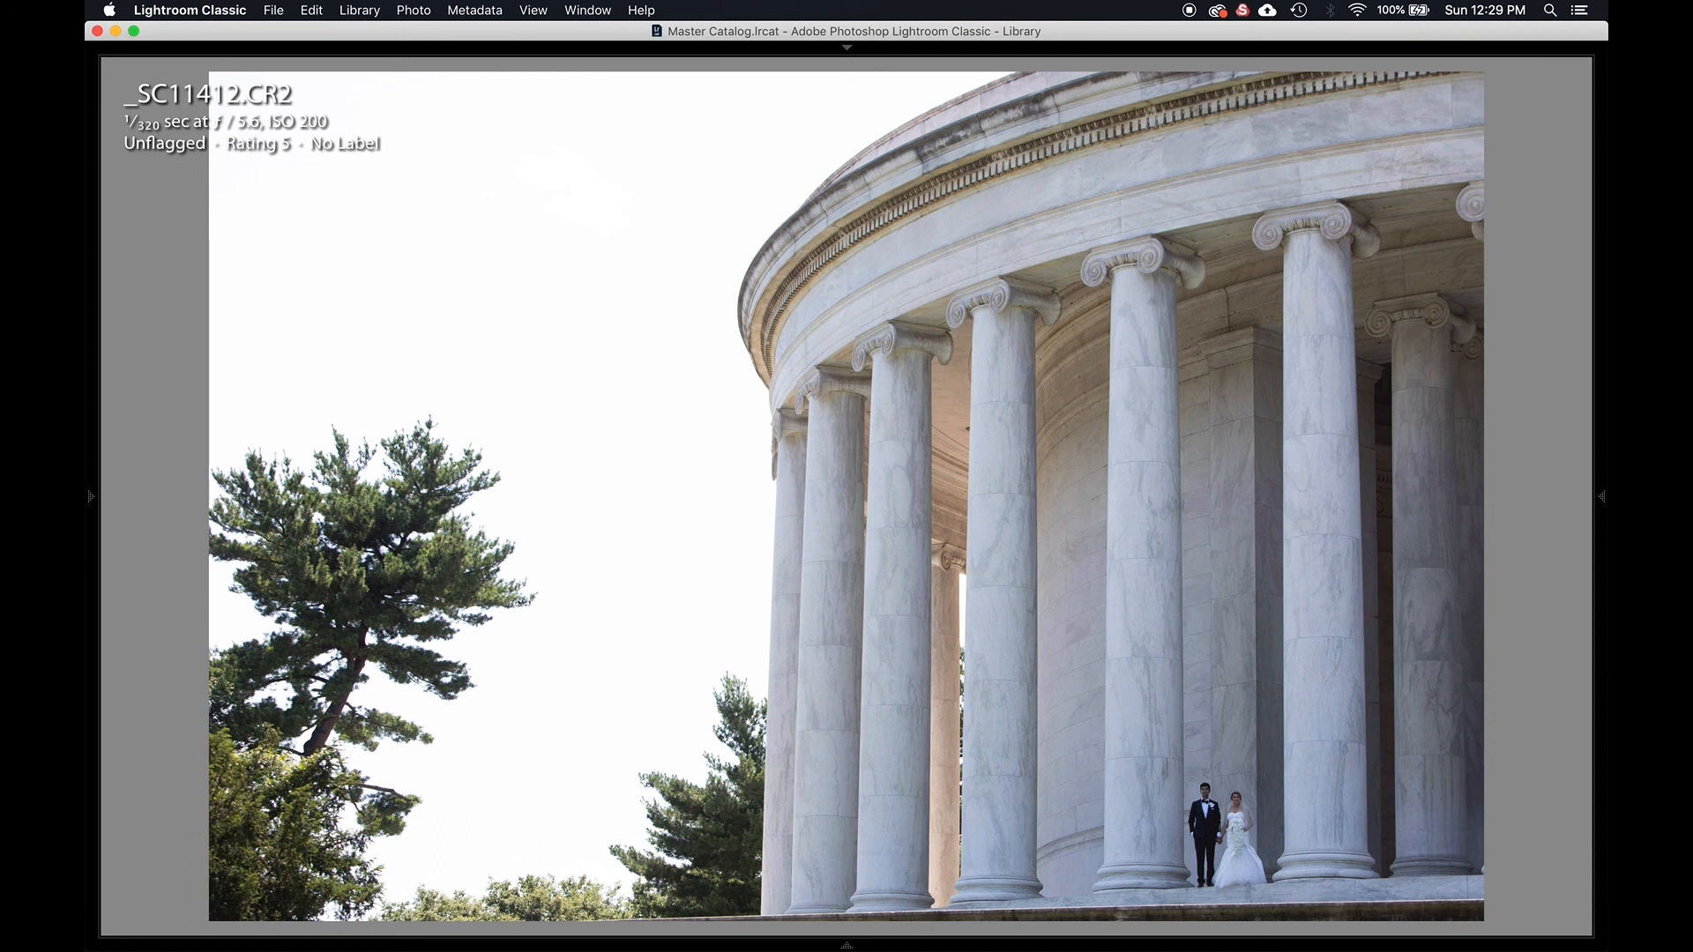
key(g)
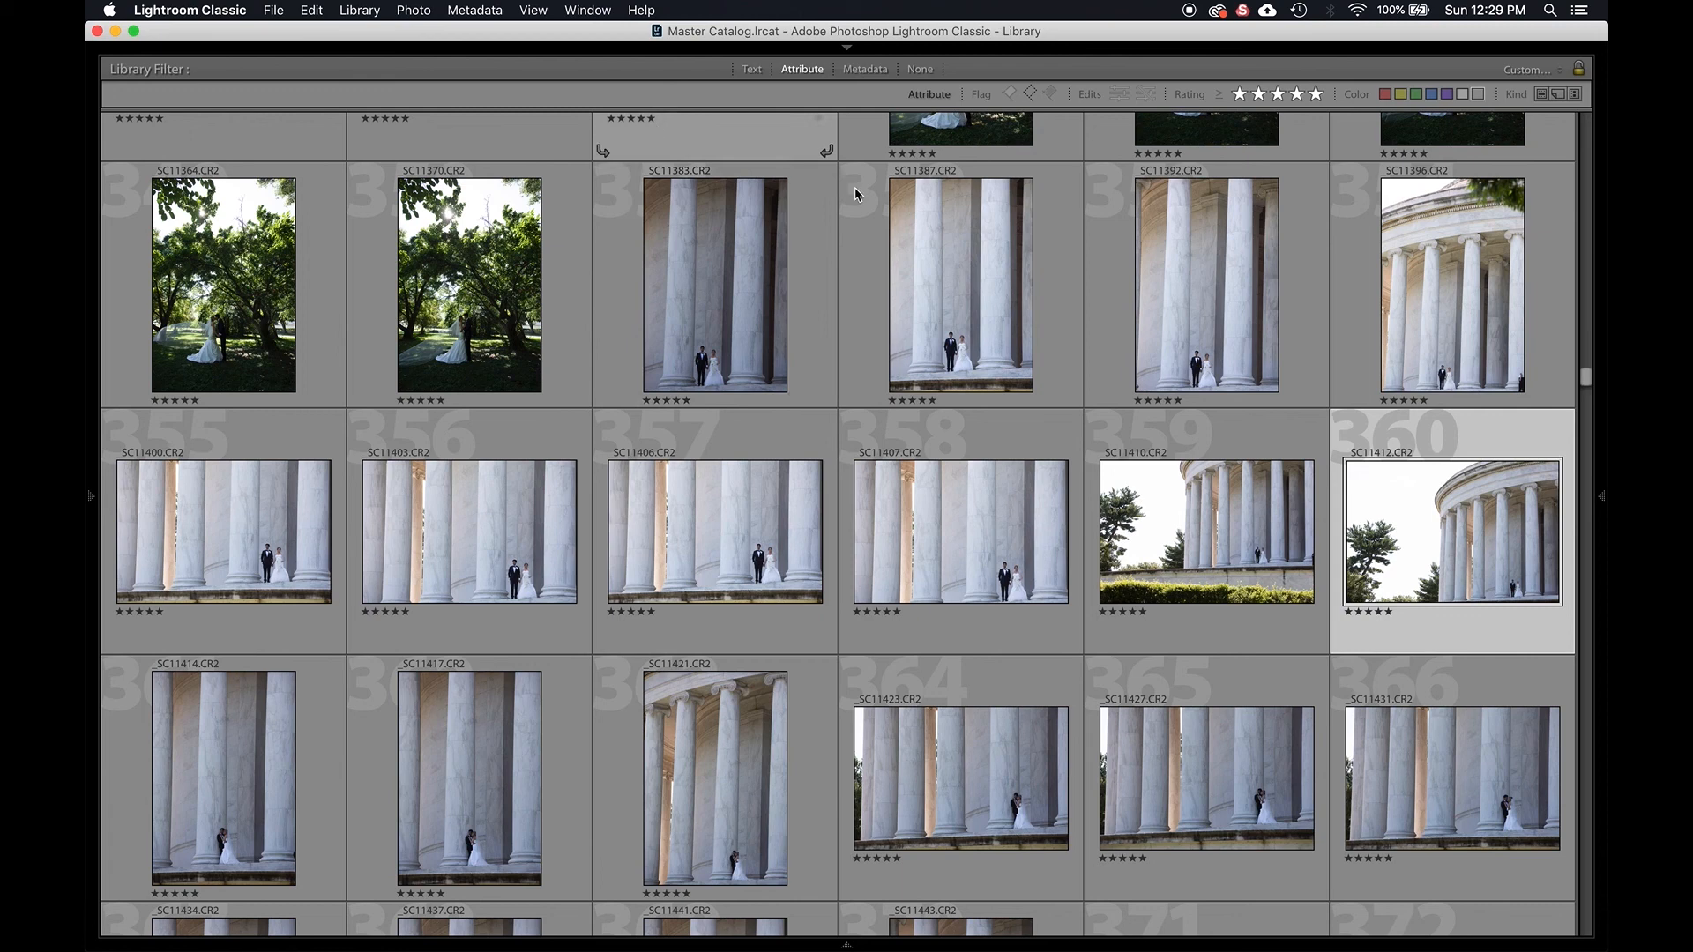
Browse the five-star photos from the column shots onward through the groom, couple and bride portraits by the Washington Monument.
scroll(683, 569, down, 10)
scroll(683, 568, up, 5)
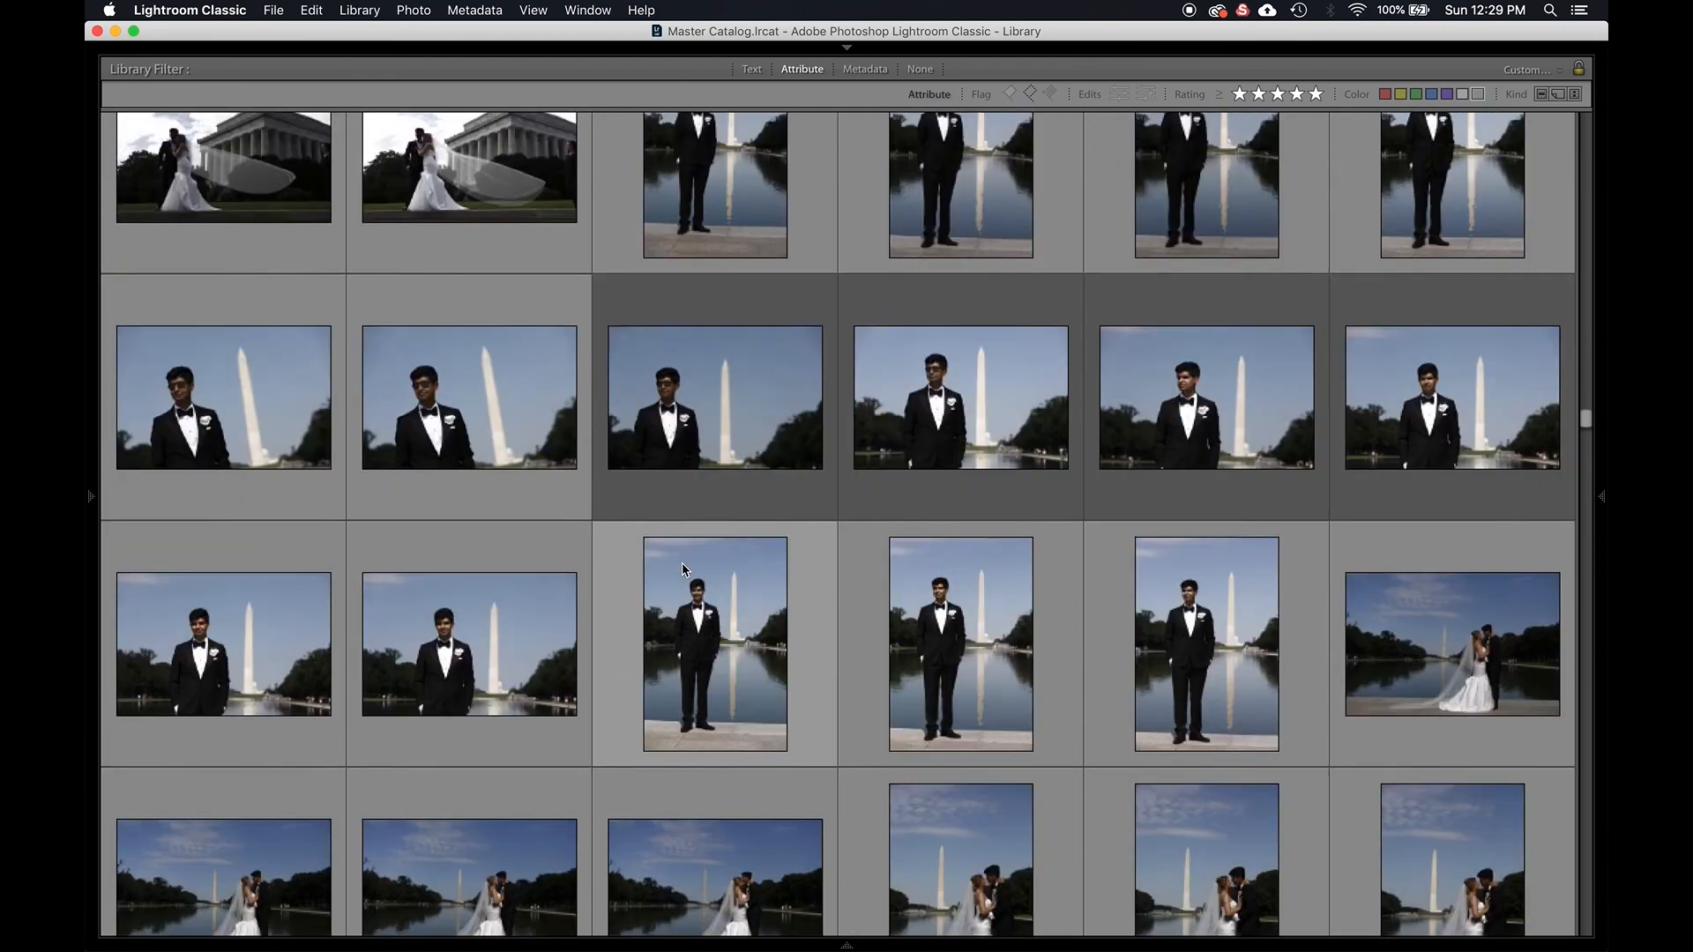
scroll(683, 569, down, 8)
scroll(683, 569, down, 6)
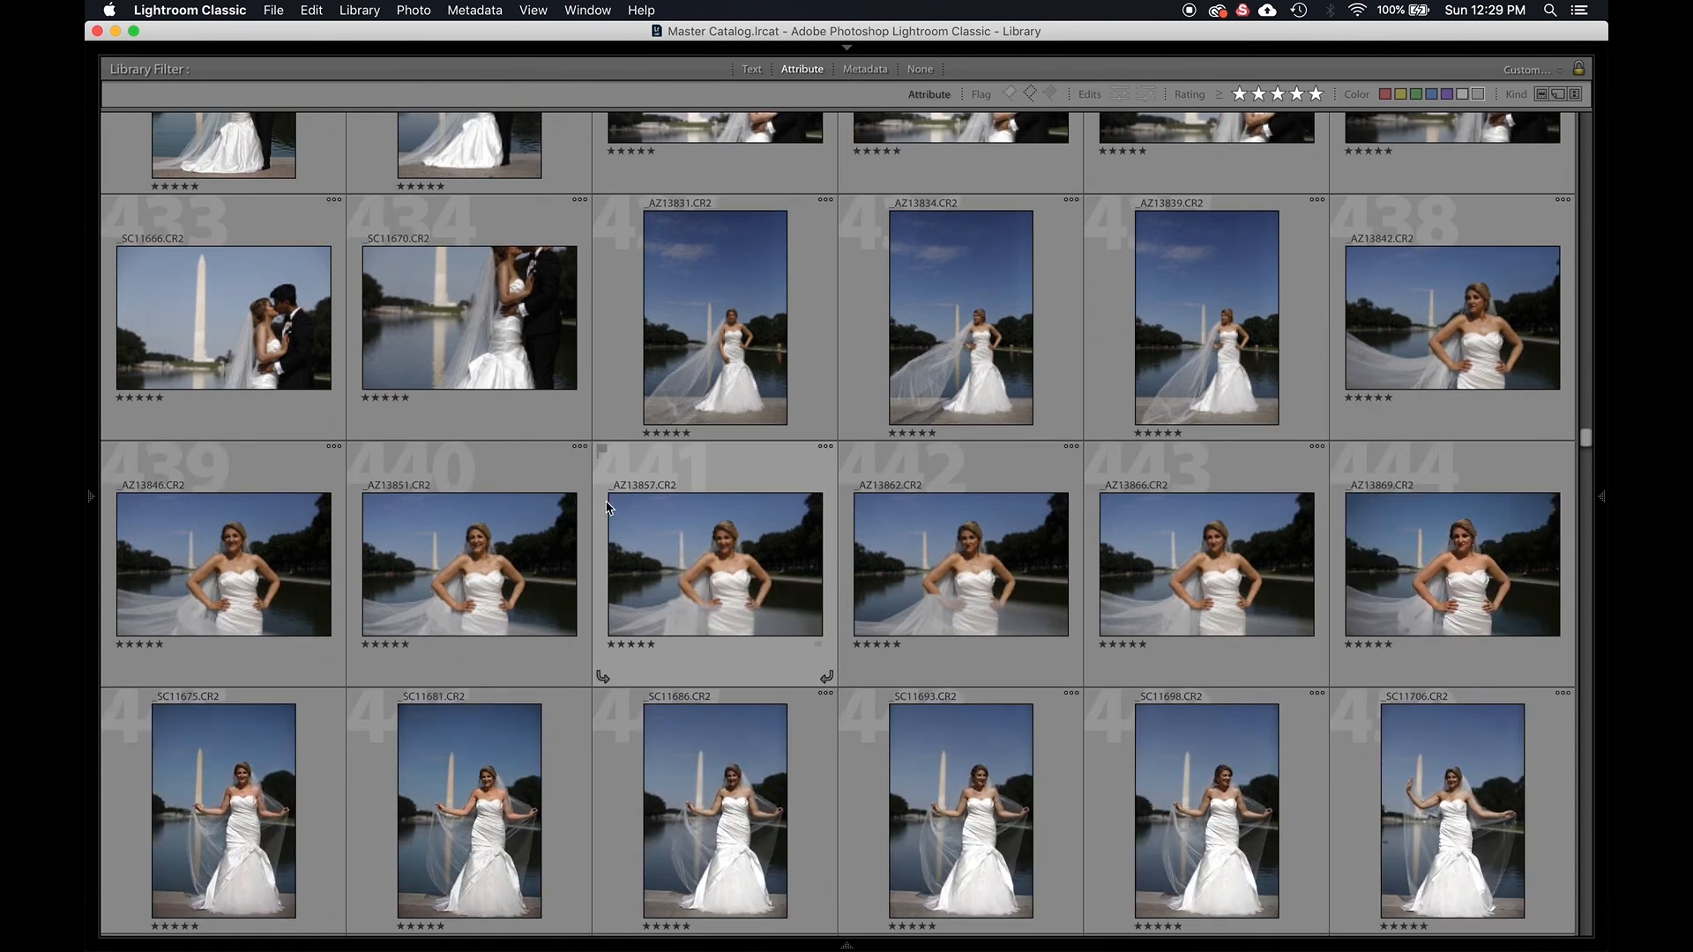
scroll(508, 493, down, 6)
scroll(509, 494, down, 2)
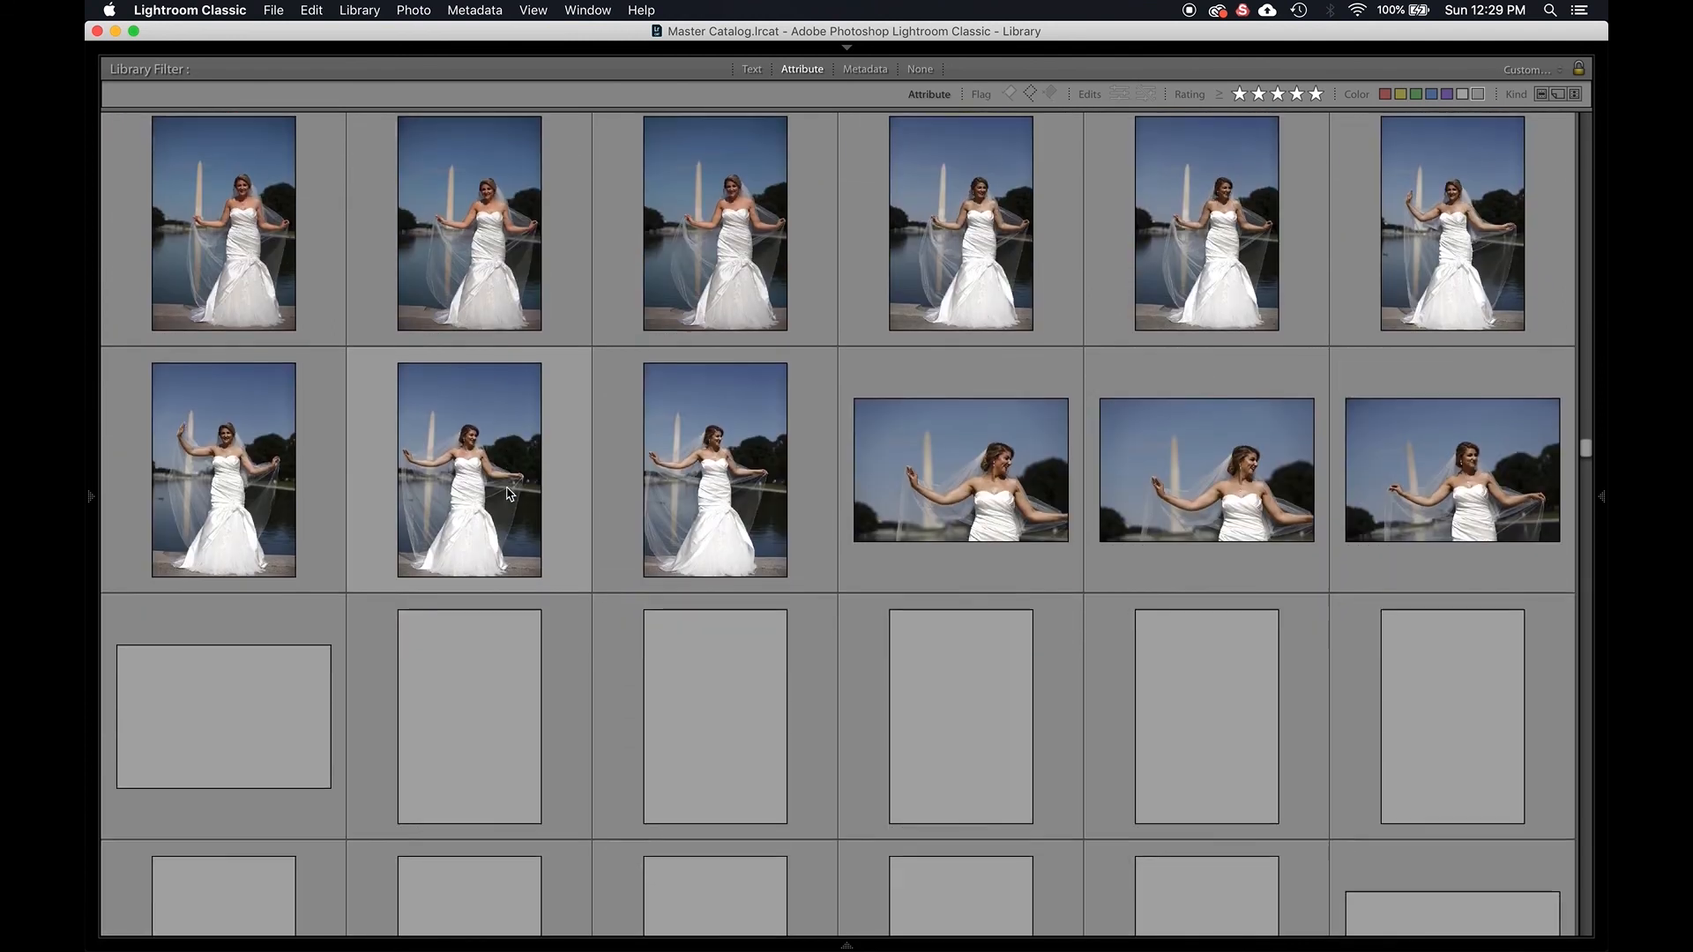
scroll(509, 493, down, 3)
Review the groom and couple monument photos again, then examine the indoor fireplace and chandelier portraits that follow.
scroll(509, 494, up, 8)
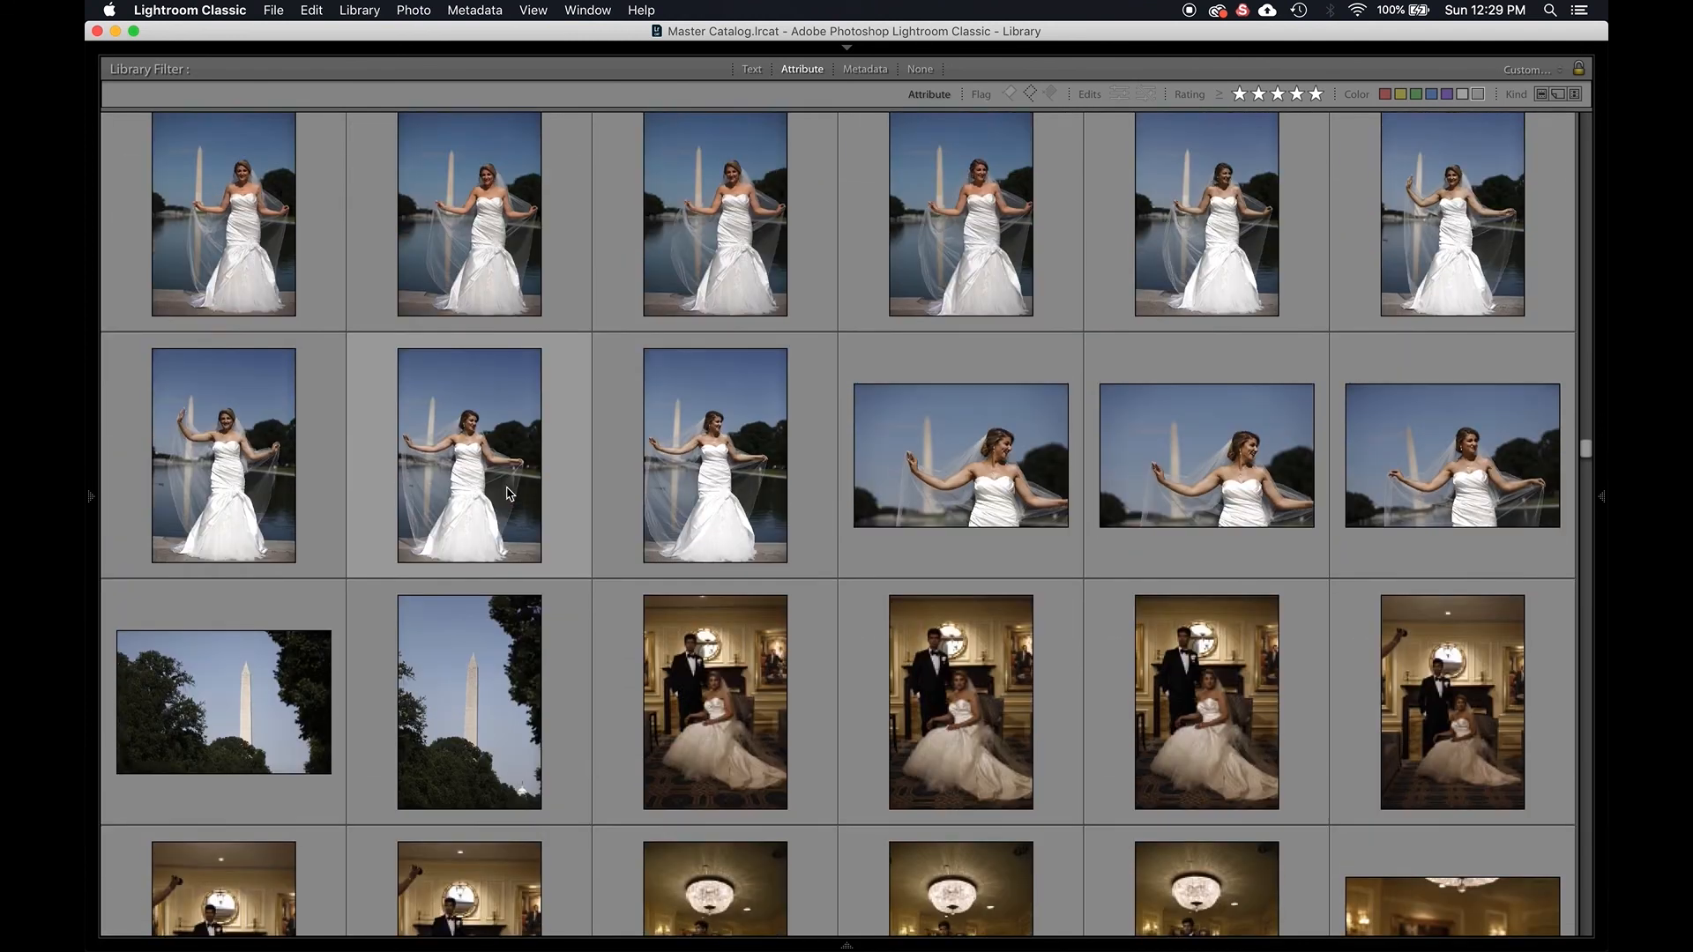
scroll(508, 494, up, 3)
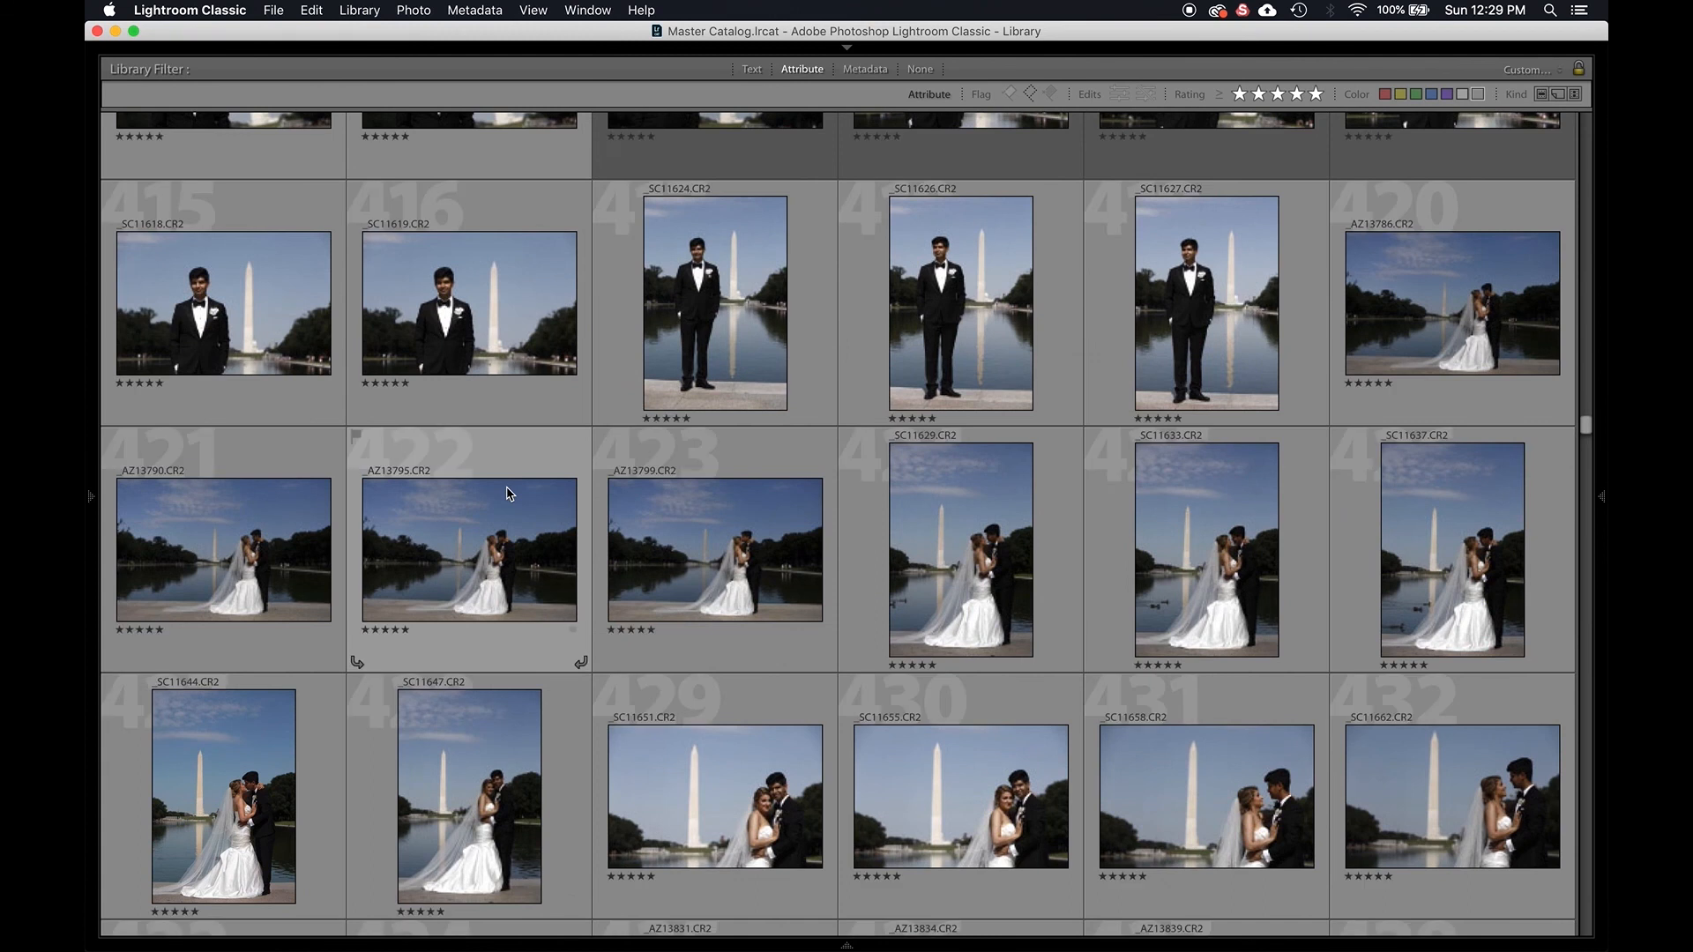
scroll(509, 493, up, 3)
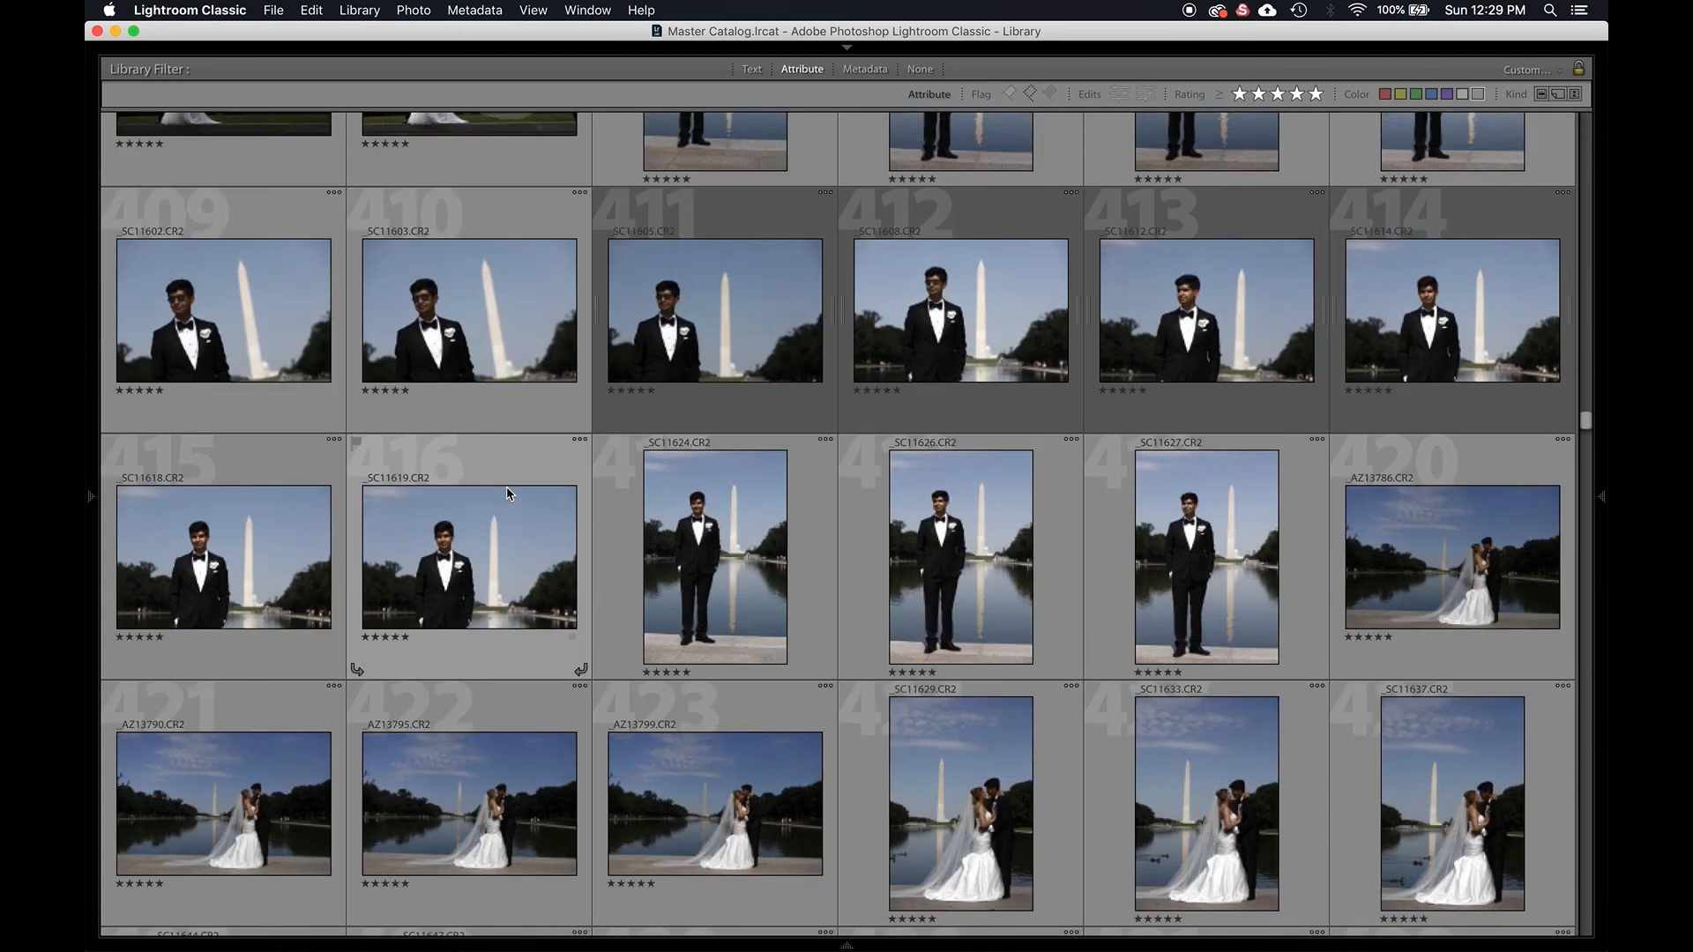
scroll(508, 494, down, 3)
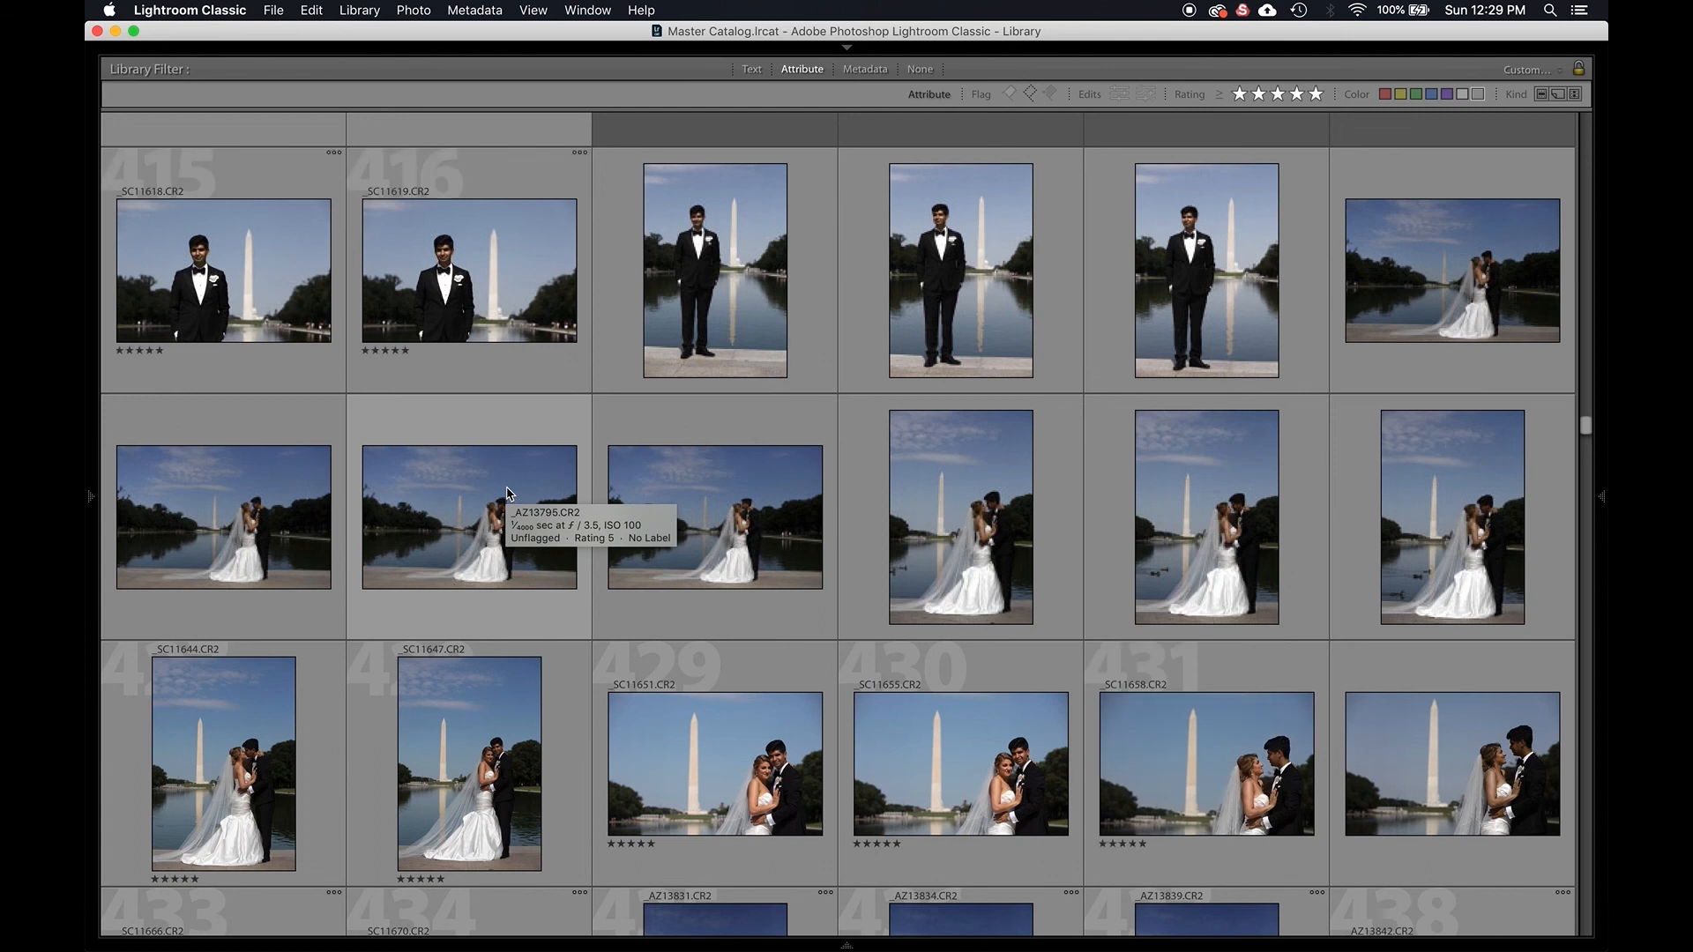
scroll(509, 493, down, 10)
scroll(509, 493, down, 3)
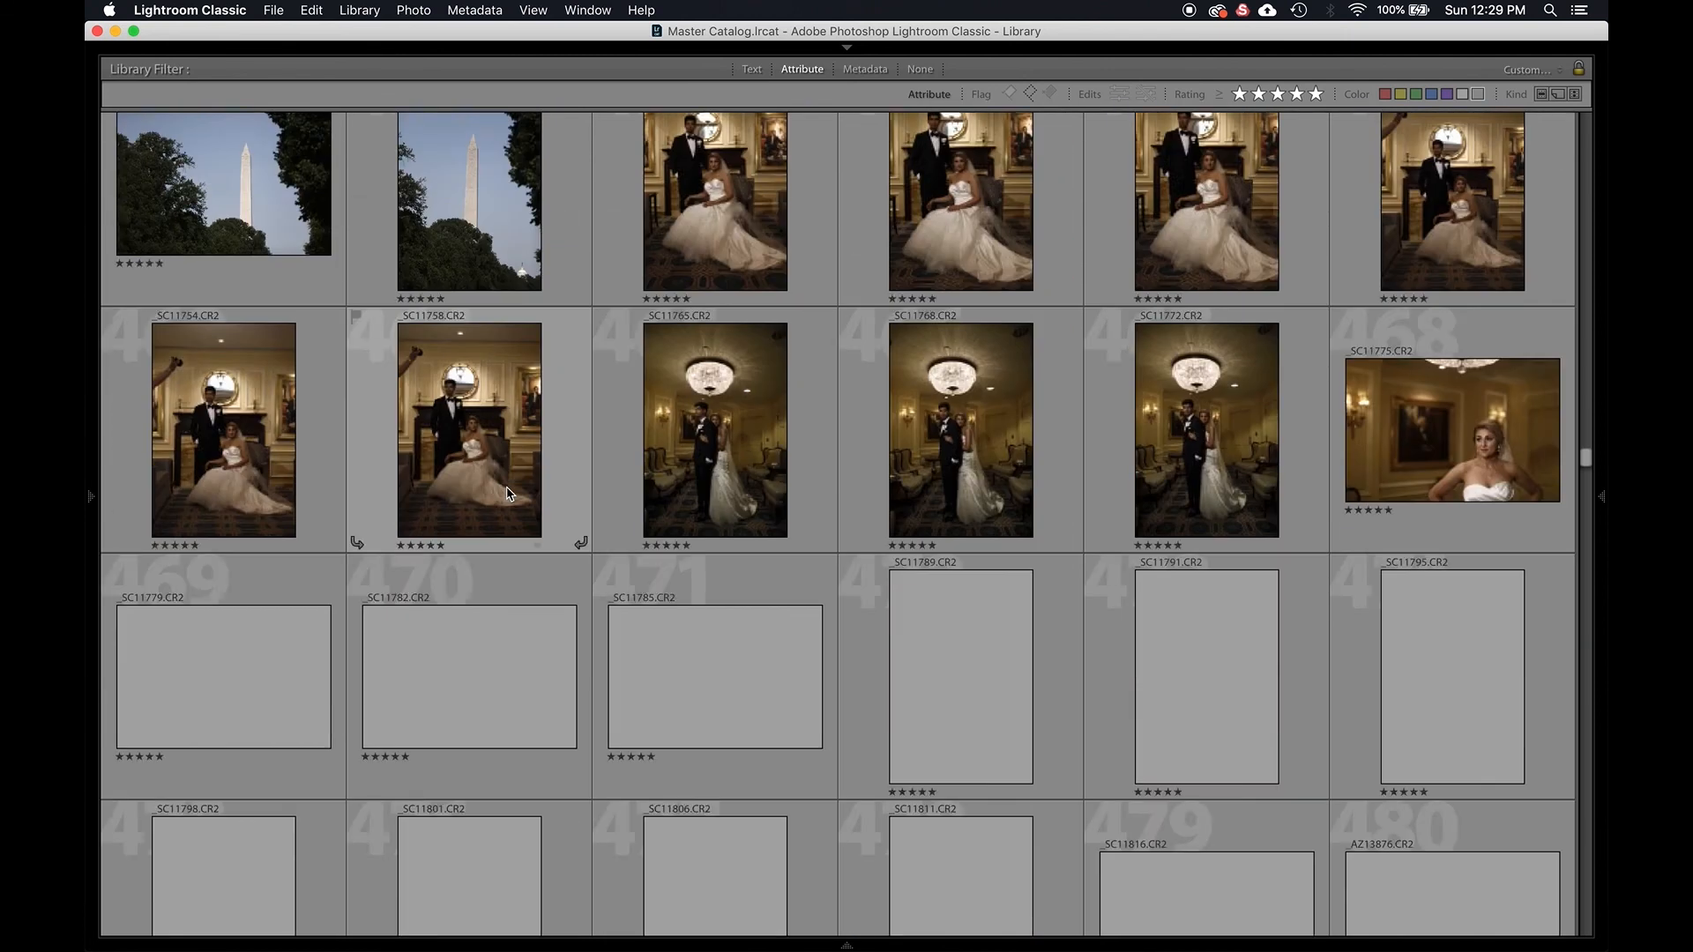
scroll(509, 494, up, 1)
scroll(509, 494, down, 1)
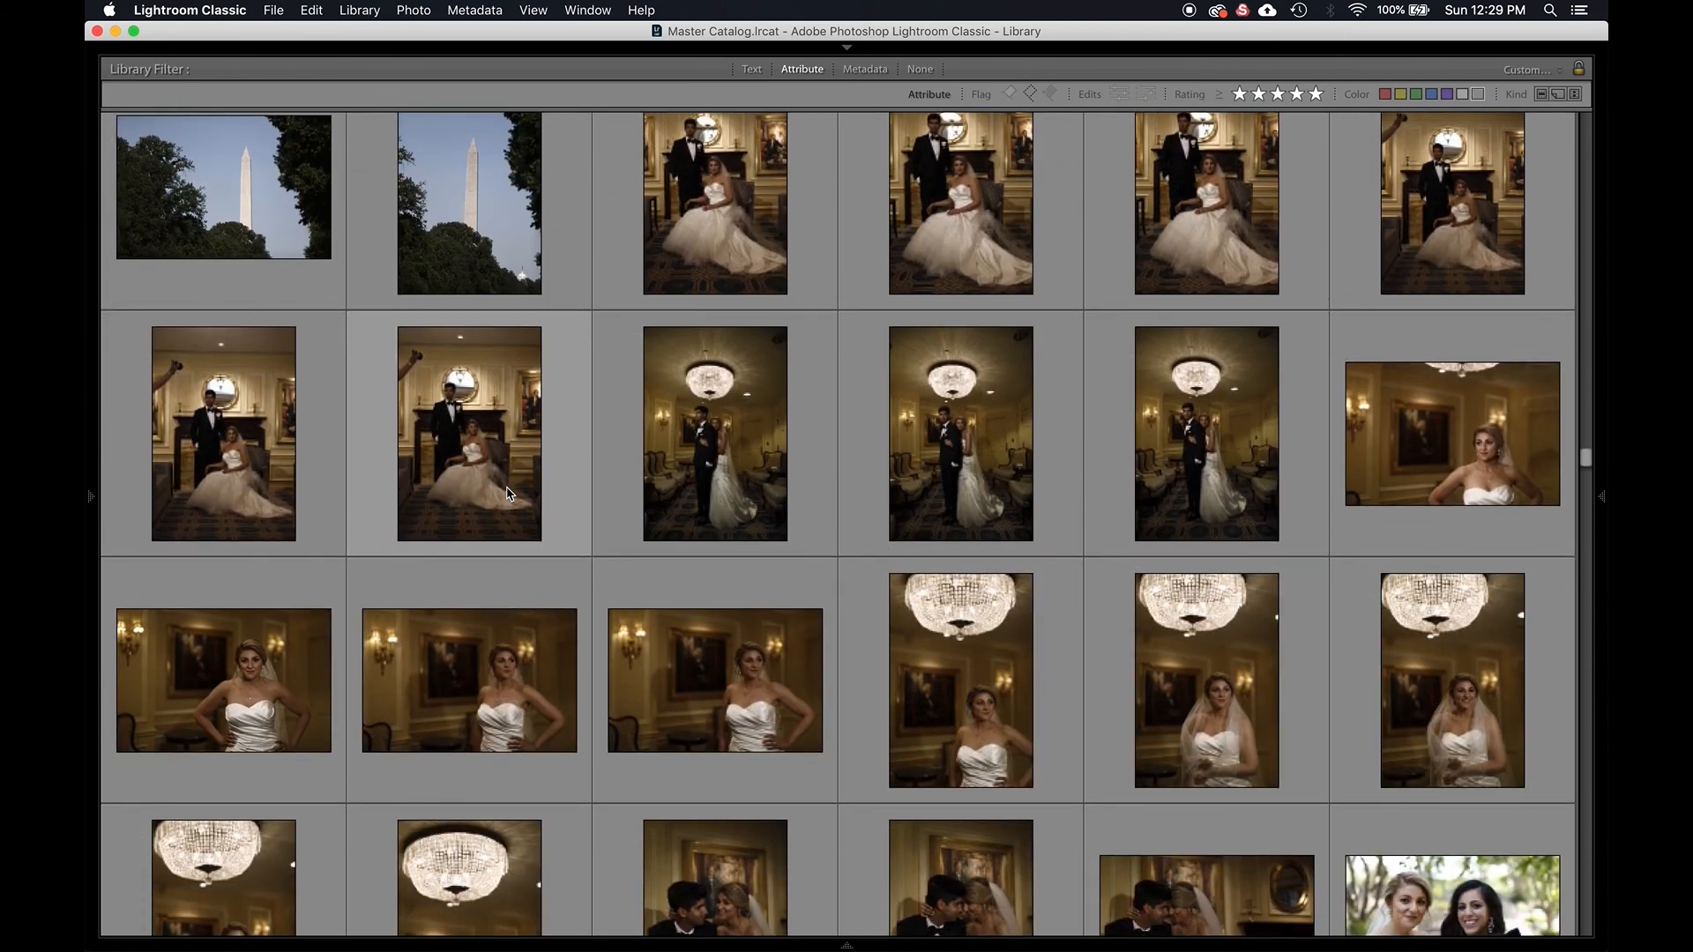
scroll(509, 494, down, 4)
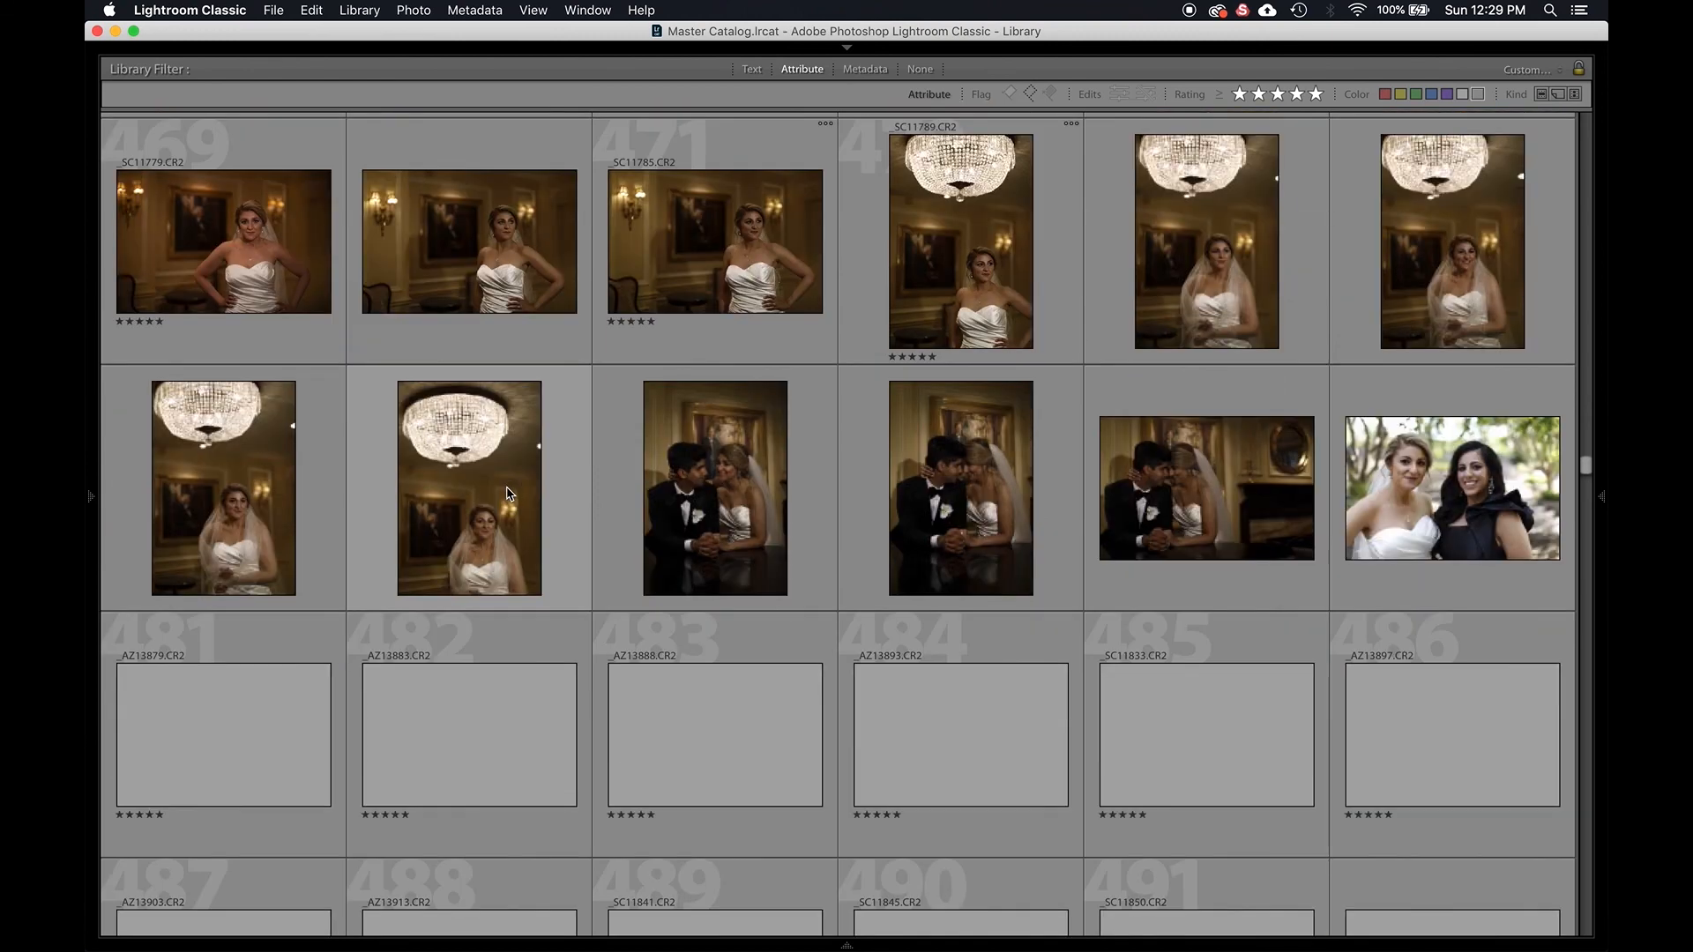
Return to the start of the five-star photos and review the ring, watch and shoe details and the groom getting dressed.
scroll(509, 494, up, 20)
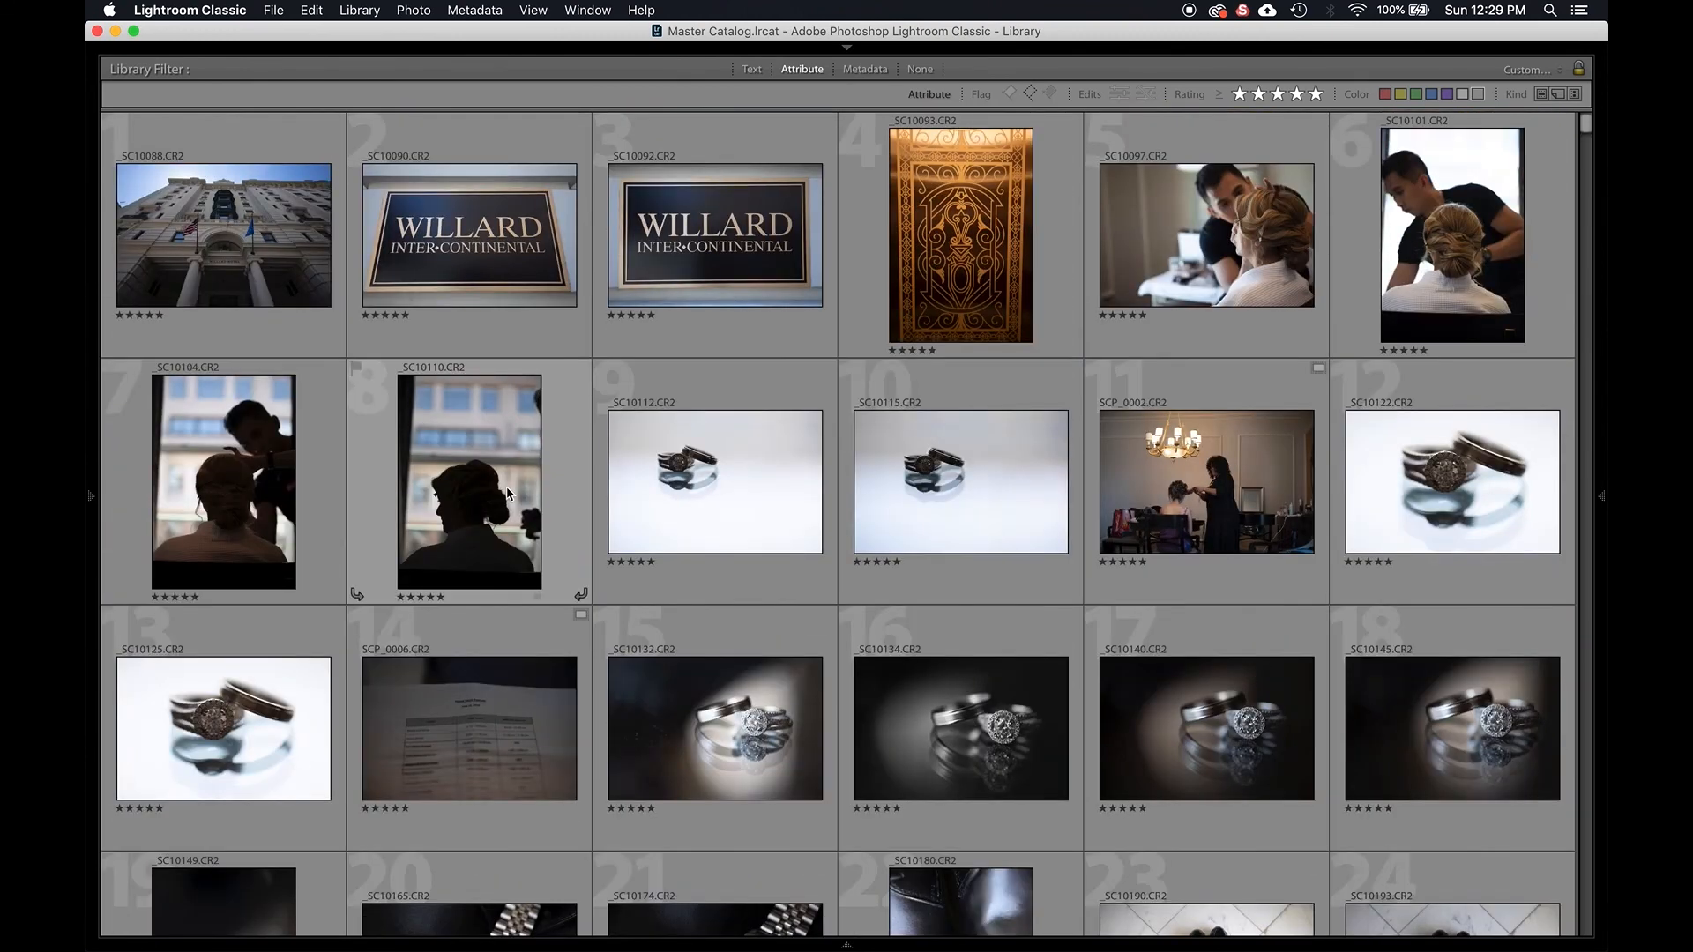
scroll(509, 494, down, 6)
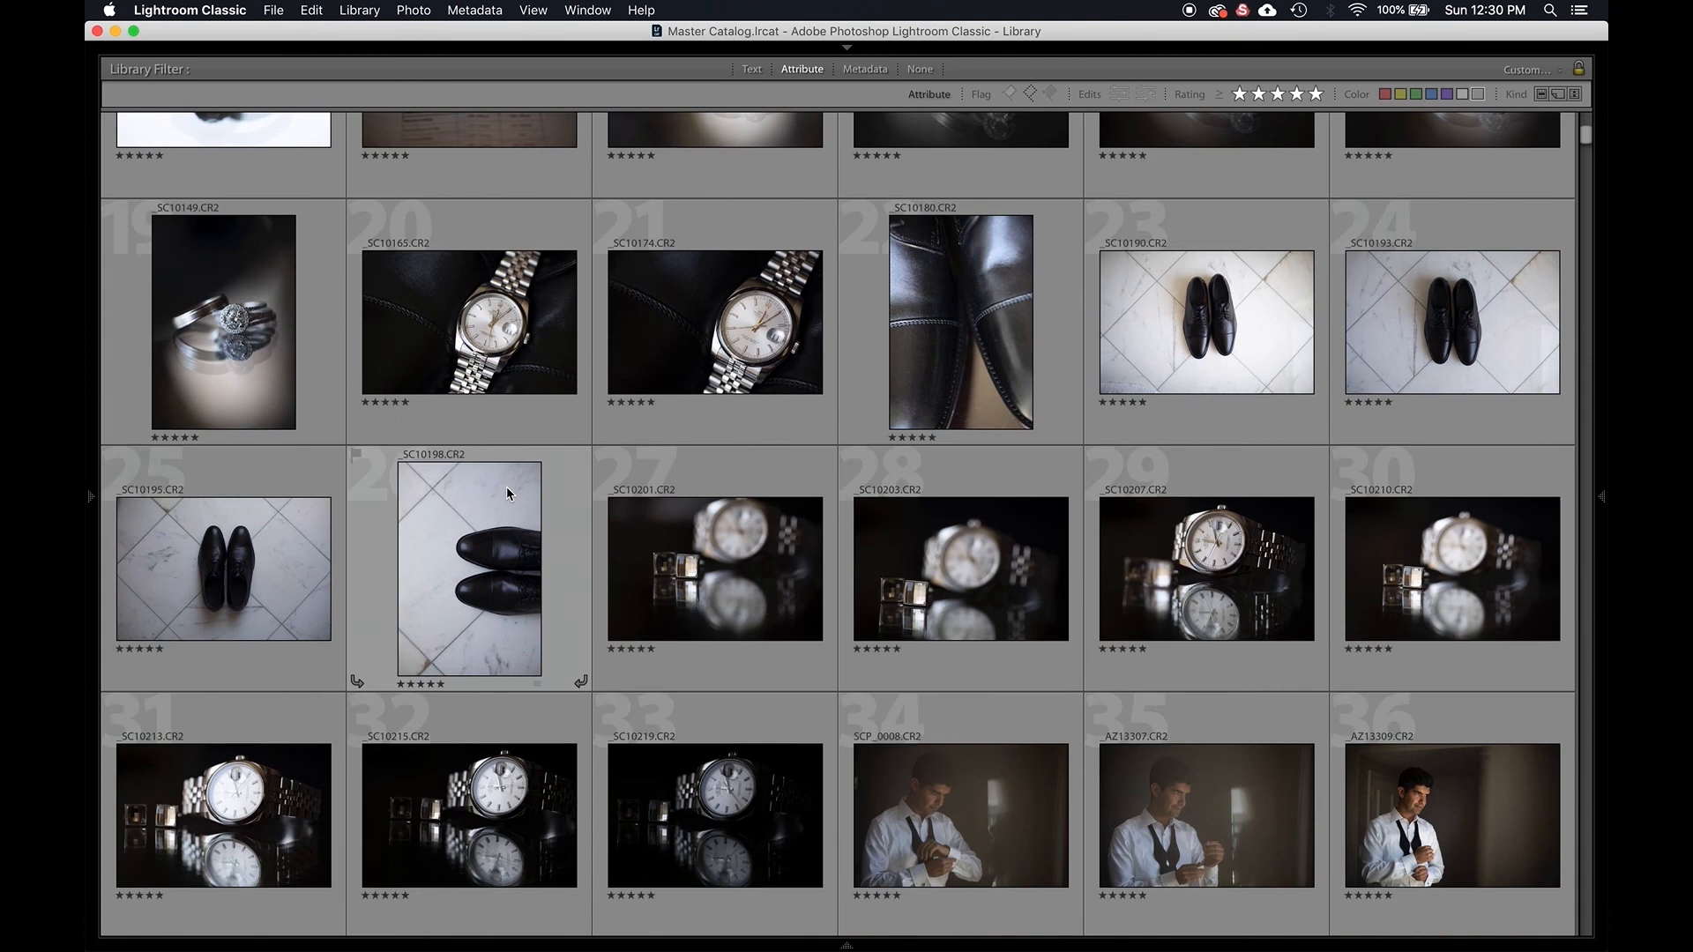
scroll(507, 492, down, 3)
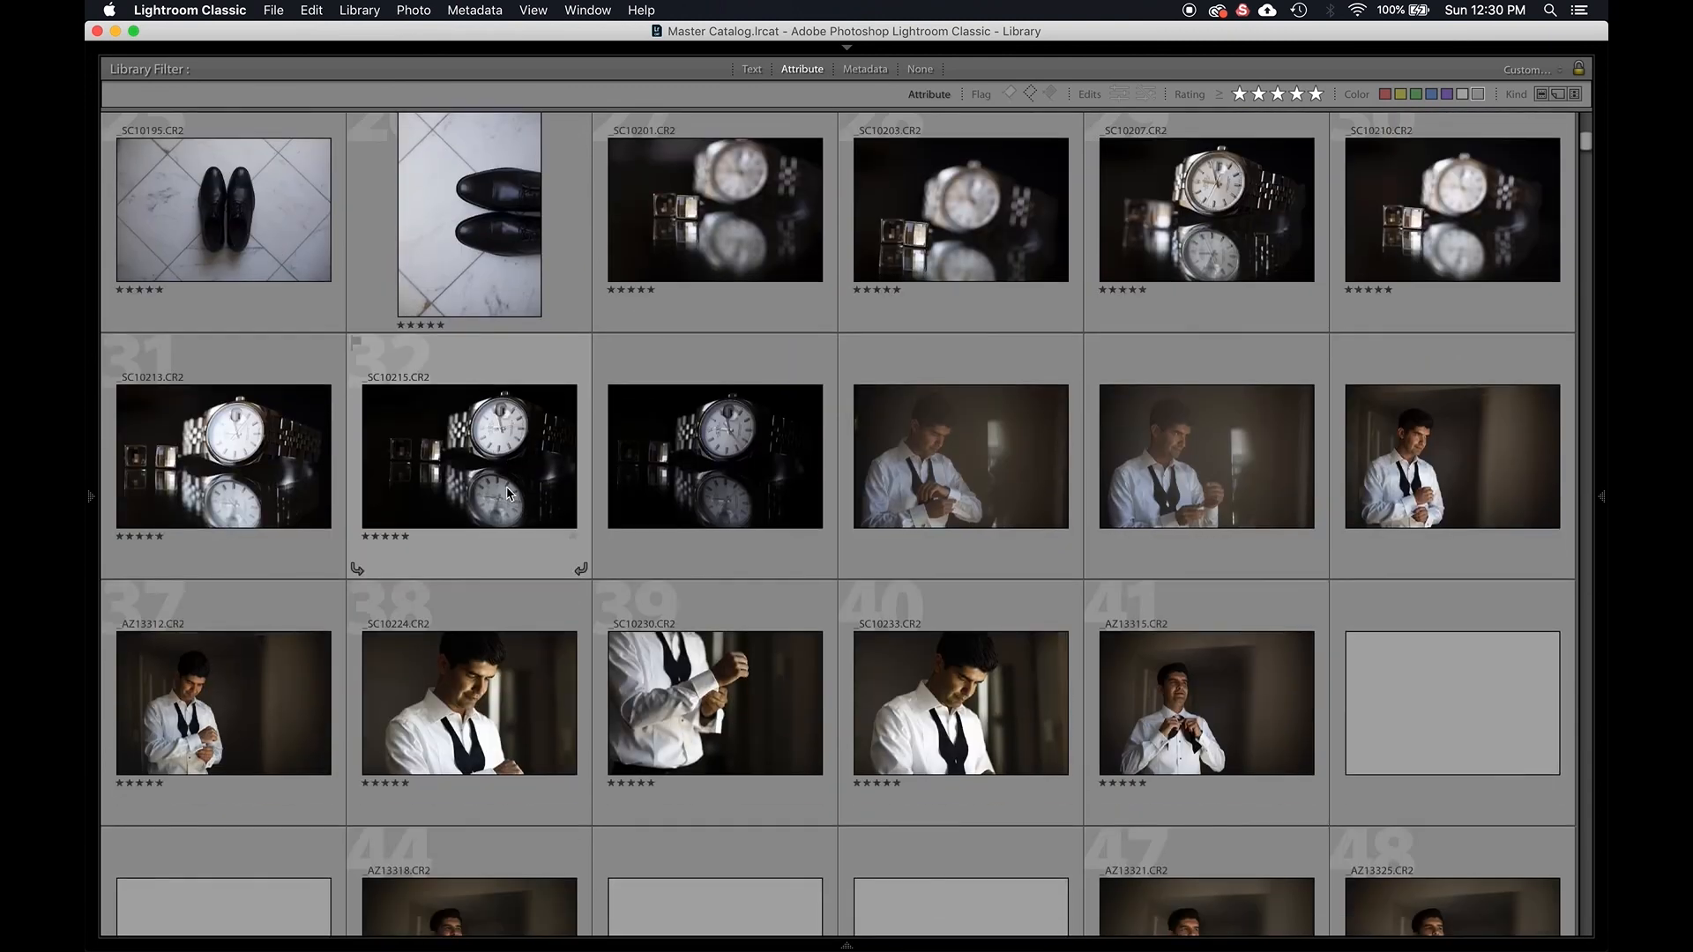
scroll(508, 494, down, 4)
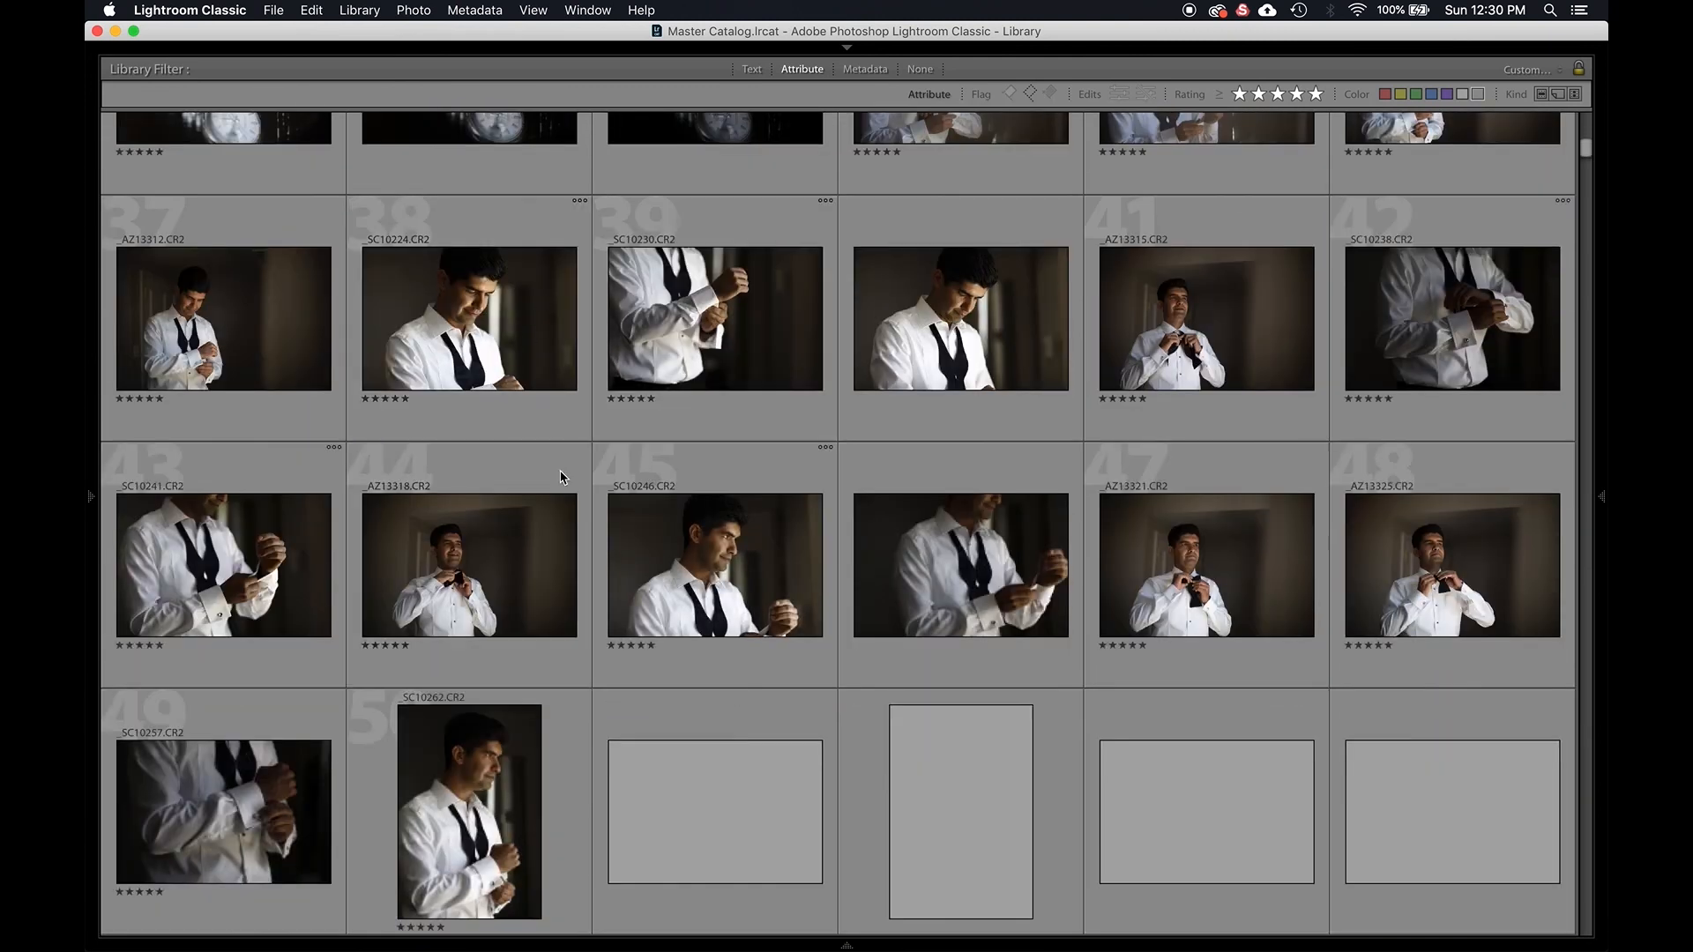
scroll(563, 474, down, 1)
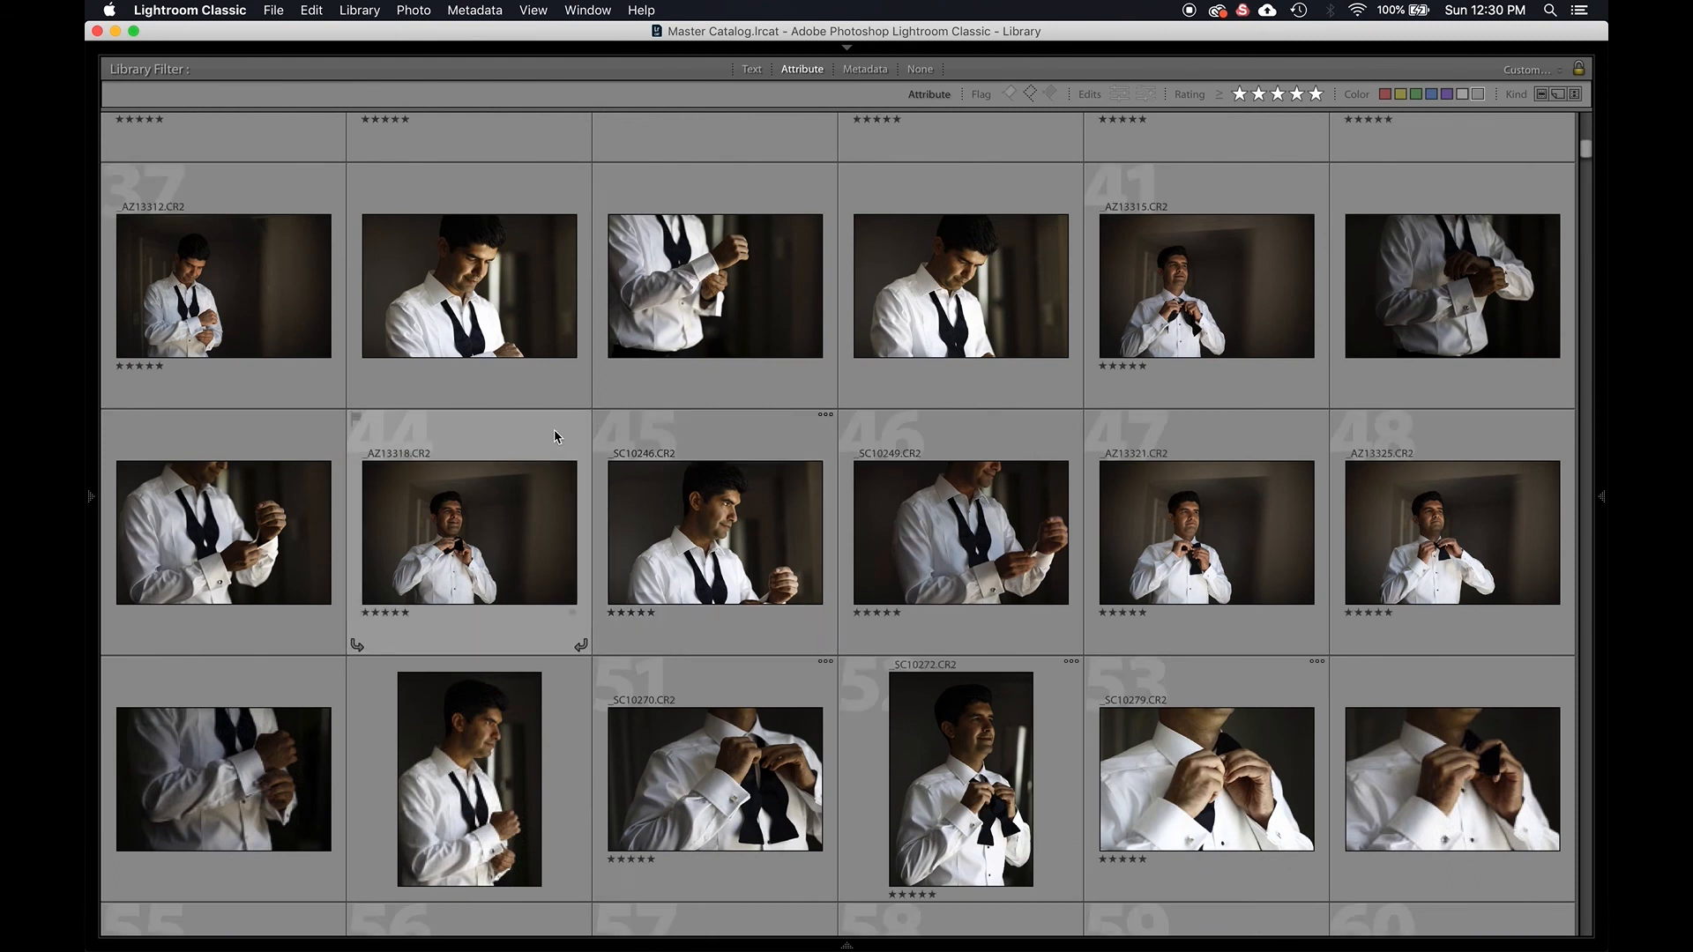
scroll(495, 490, down, 5)
scroll(712, 559, down, 2)
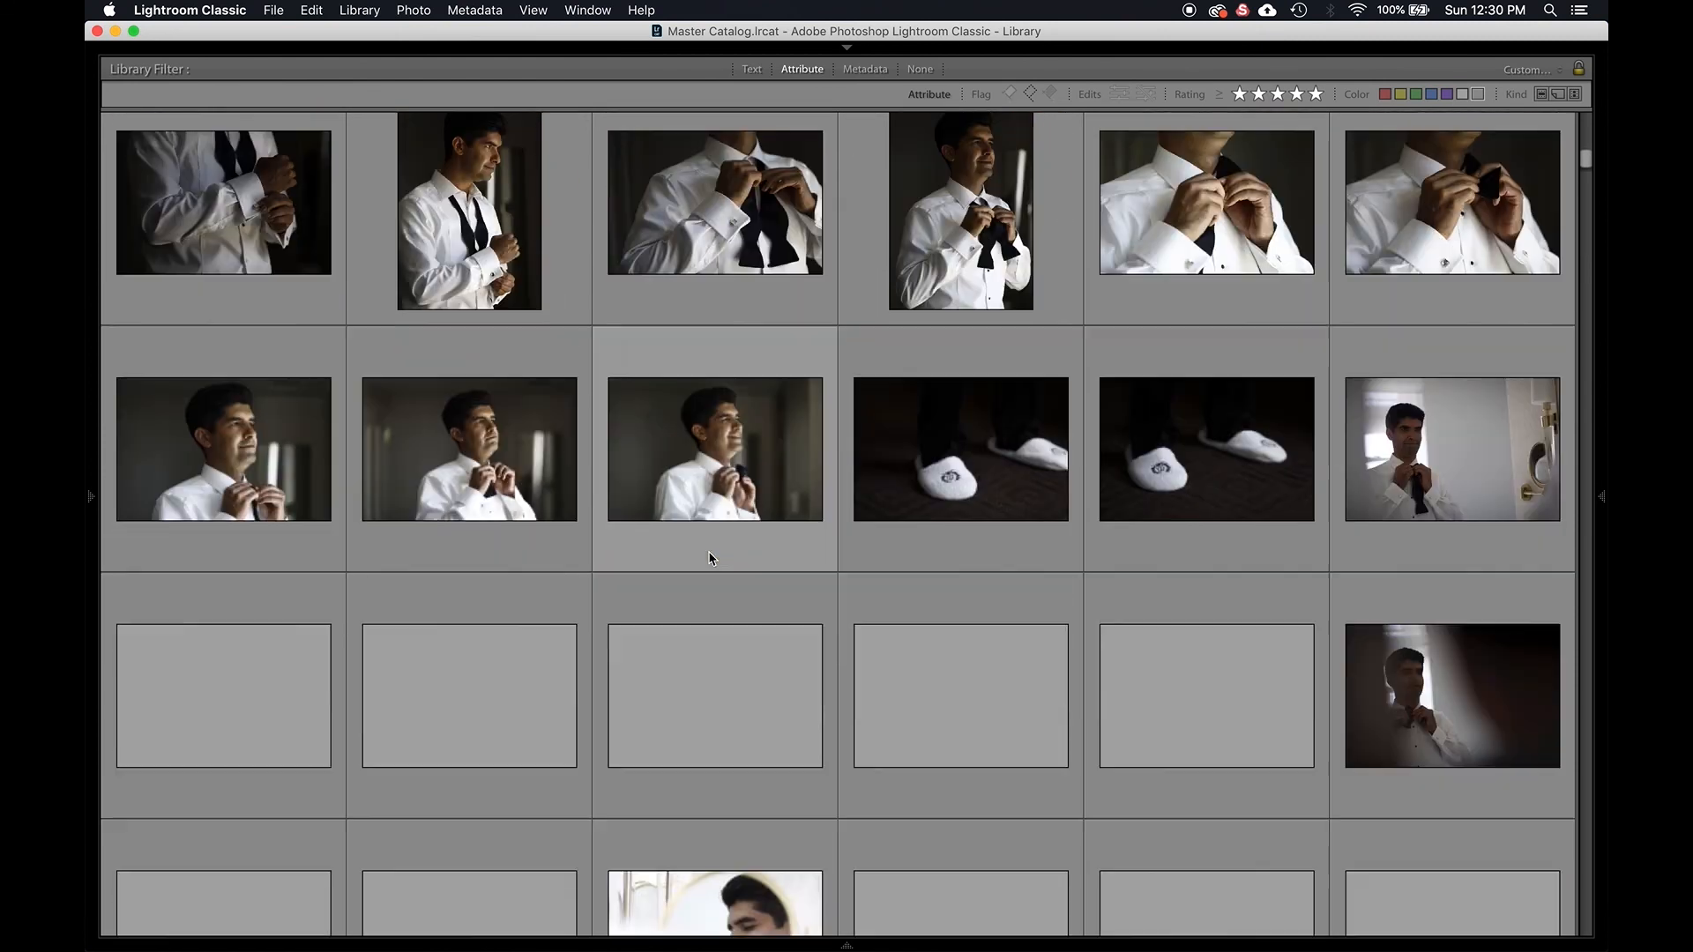
scroll(760, 347, up, 3)
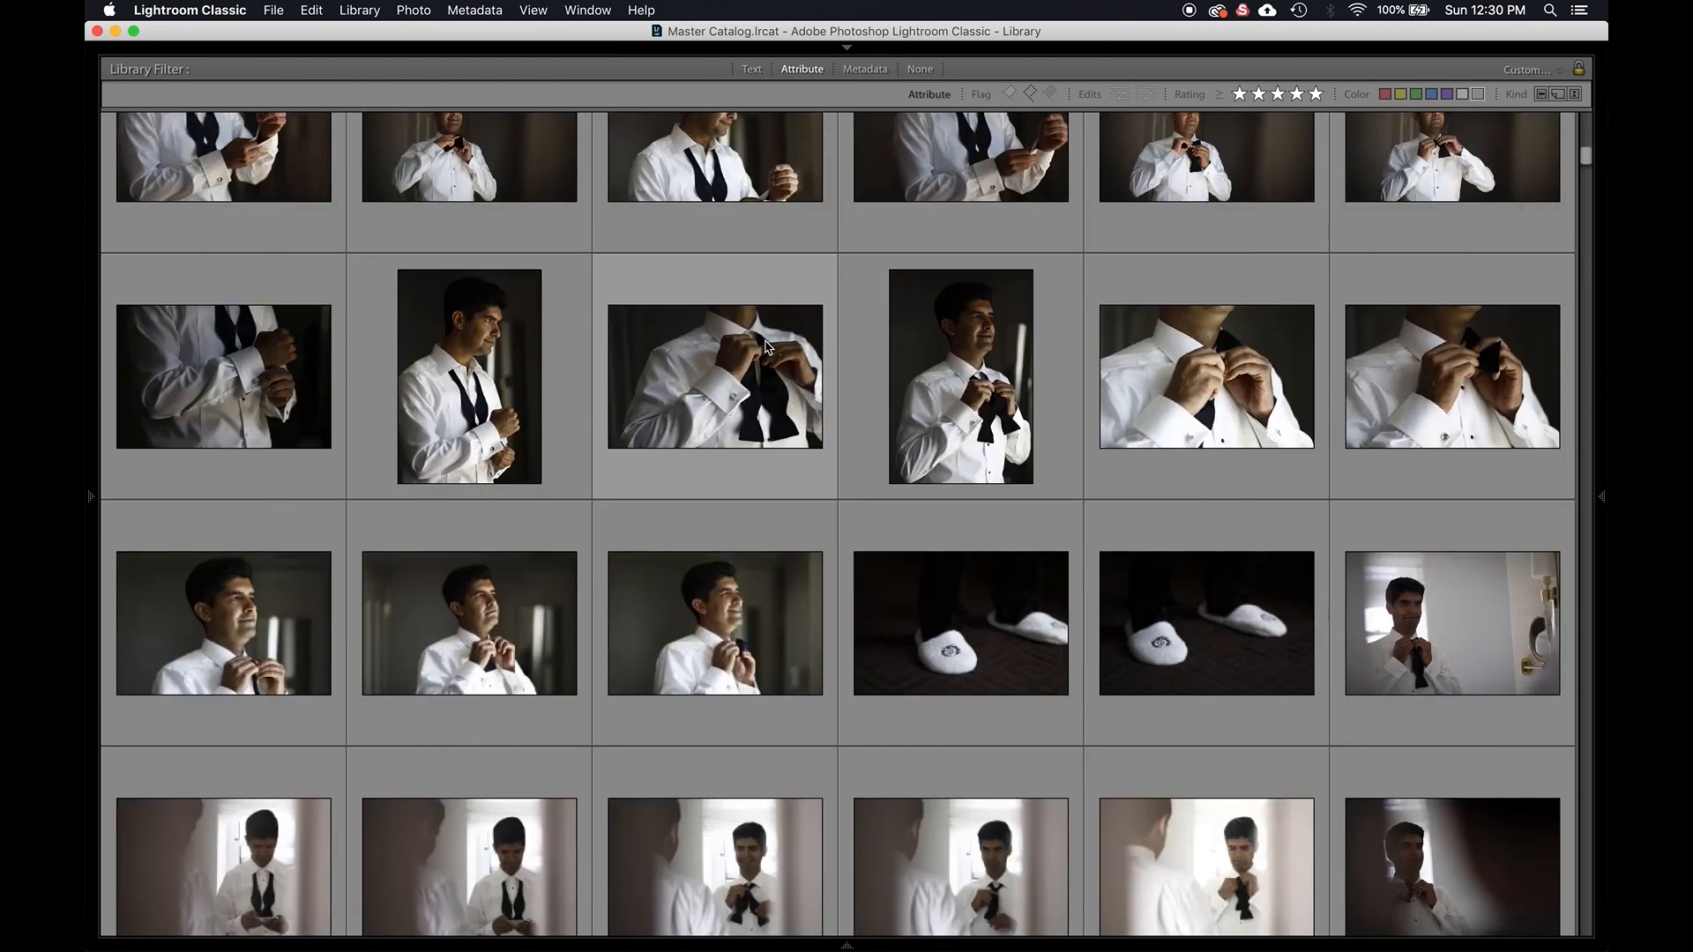
scroll(766, 346, down, 5)
scroll(557, 409, down, 1)
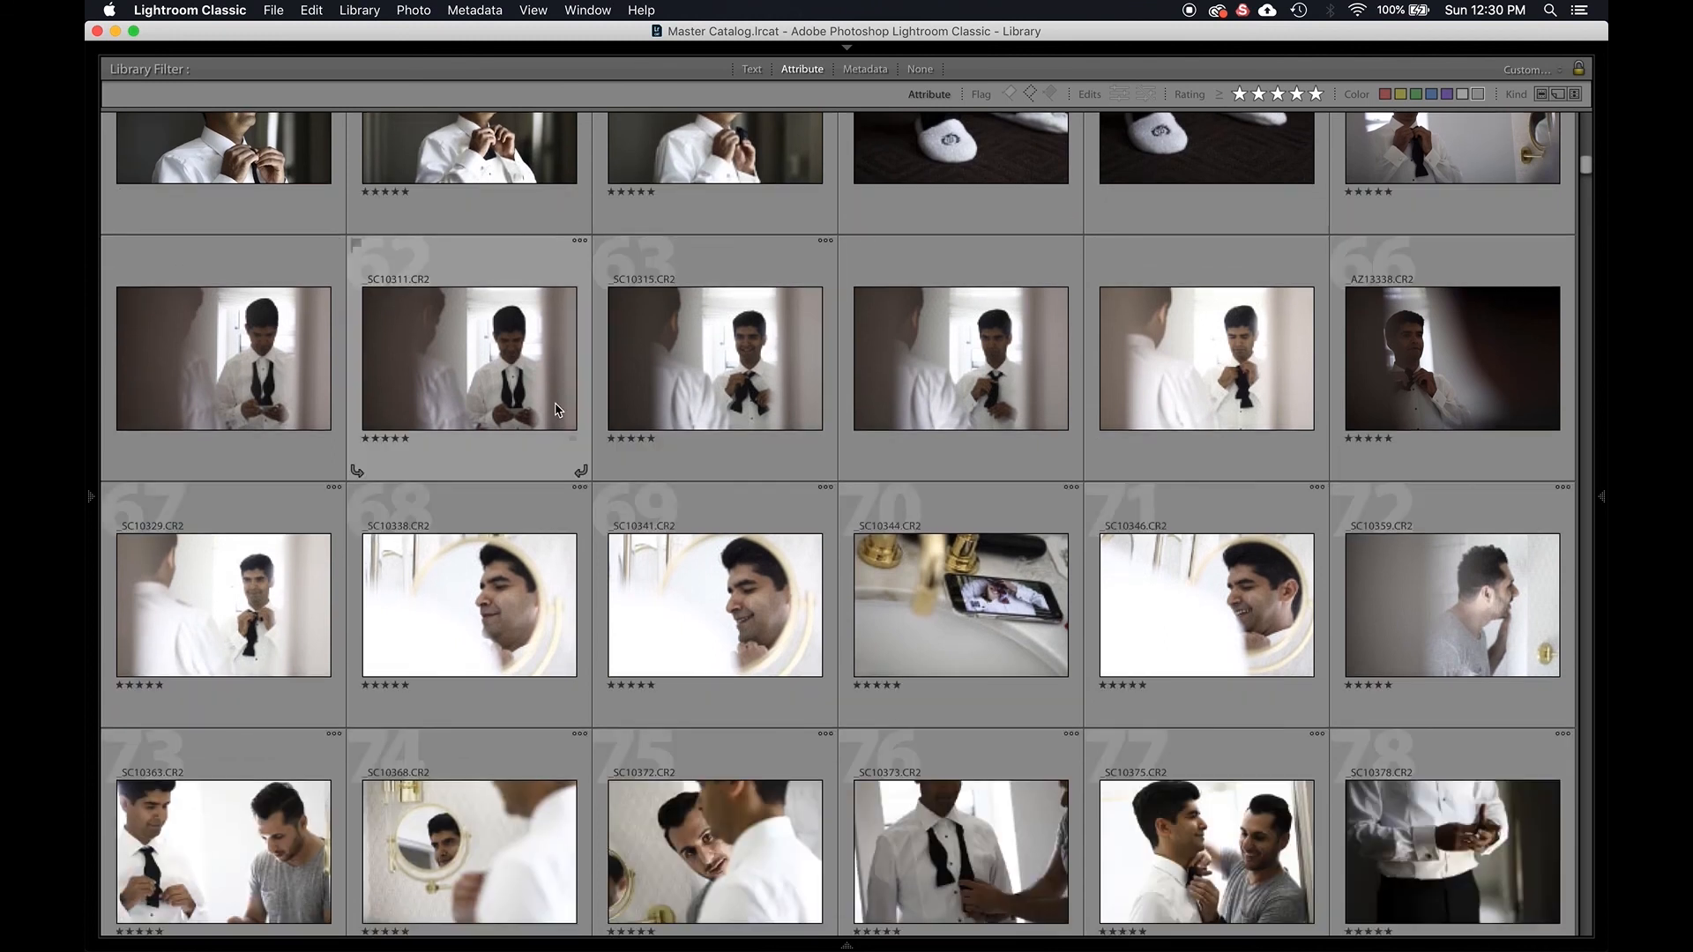
Review the groom's bow-tie and suit portraits and the earring and shoe detail shots.
scroll(558, 409, down, 3)
scroll(691, 416, down, 3)
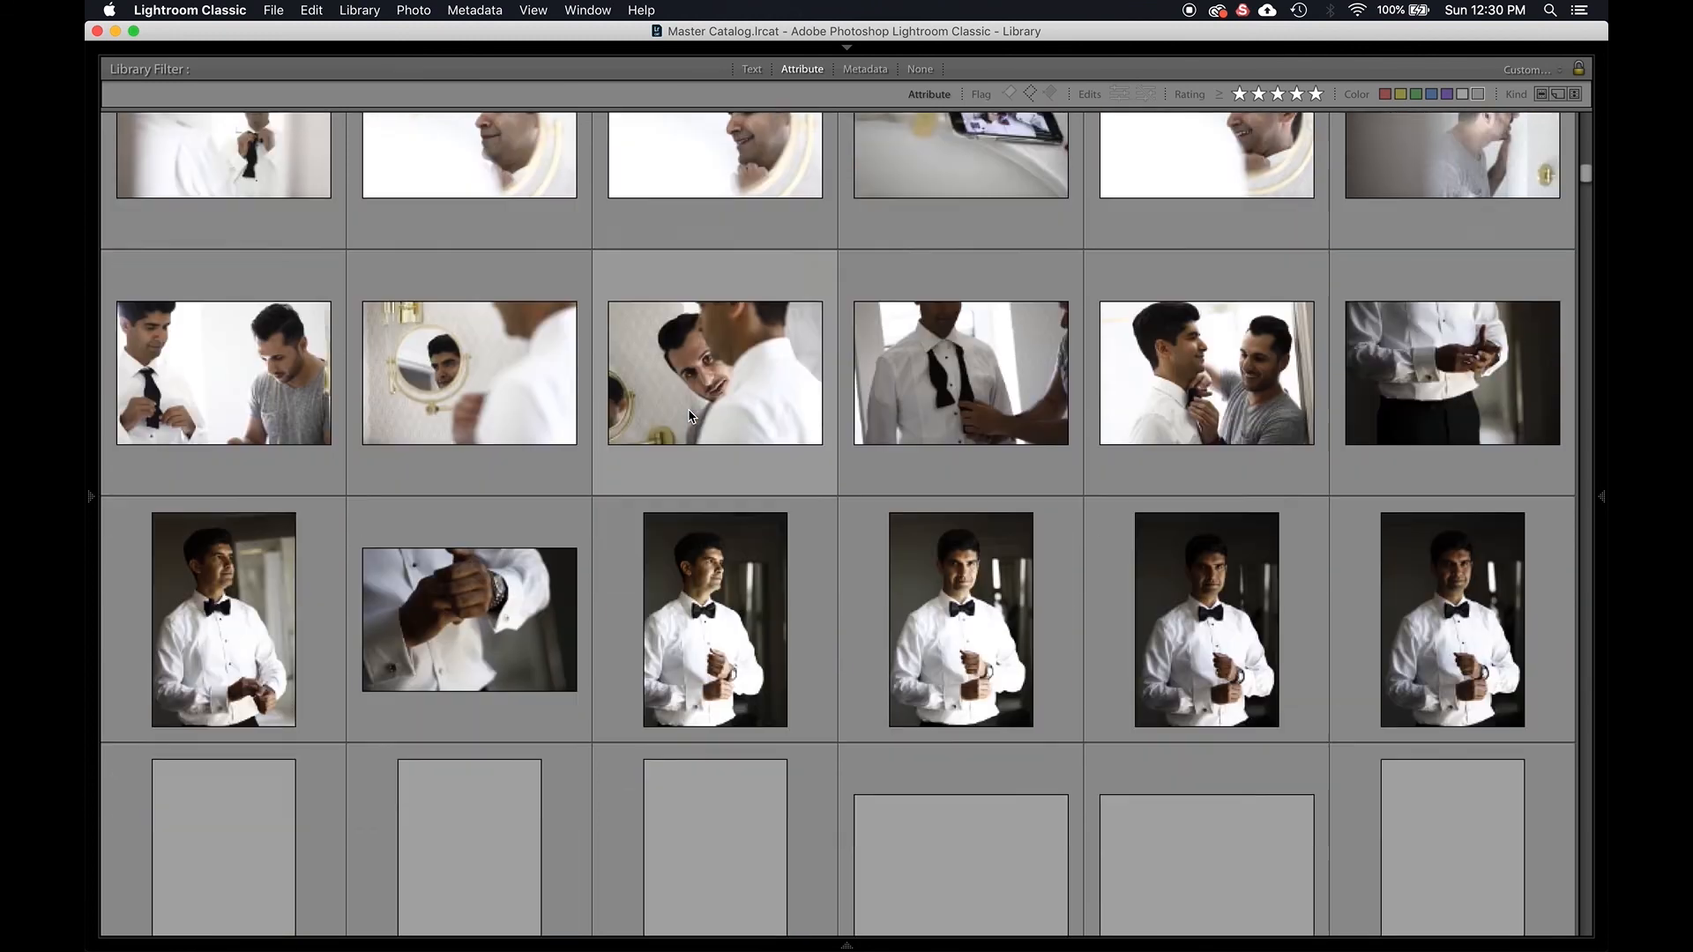
scroll(691, 417, down, 5)
scroll(691, 414, down, 10)
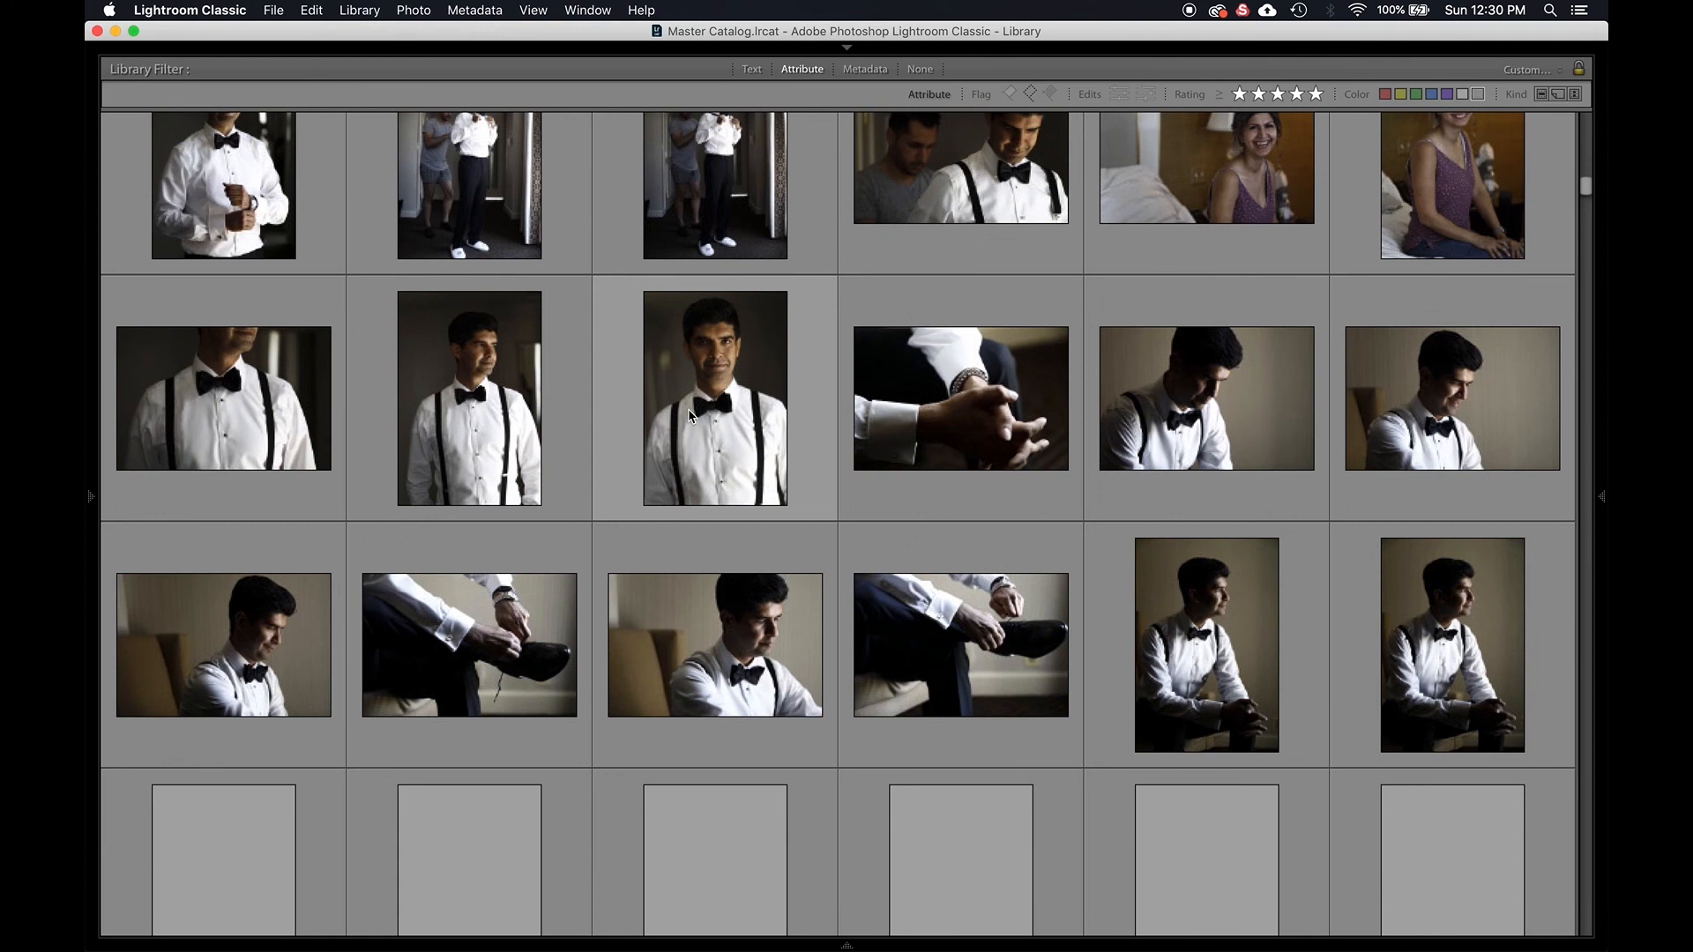
scroll(690, 414, down, 8)
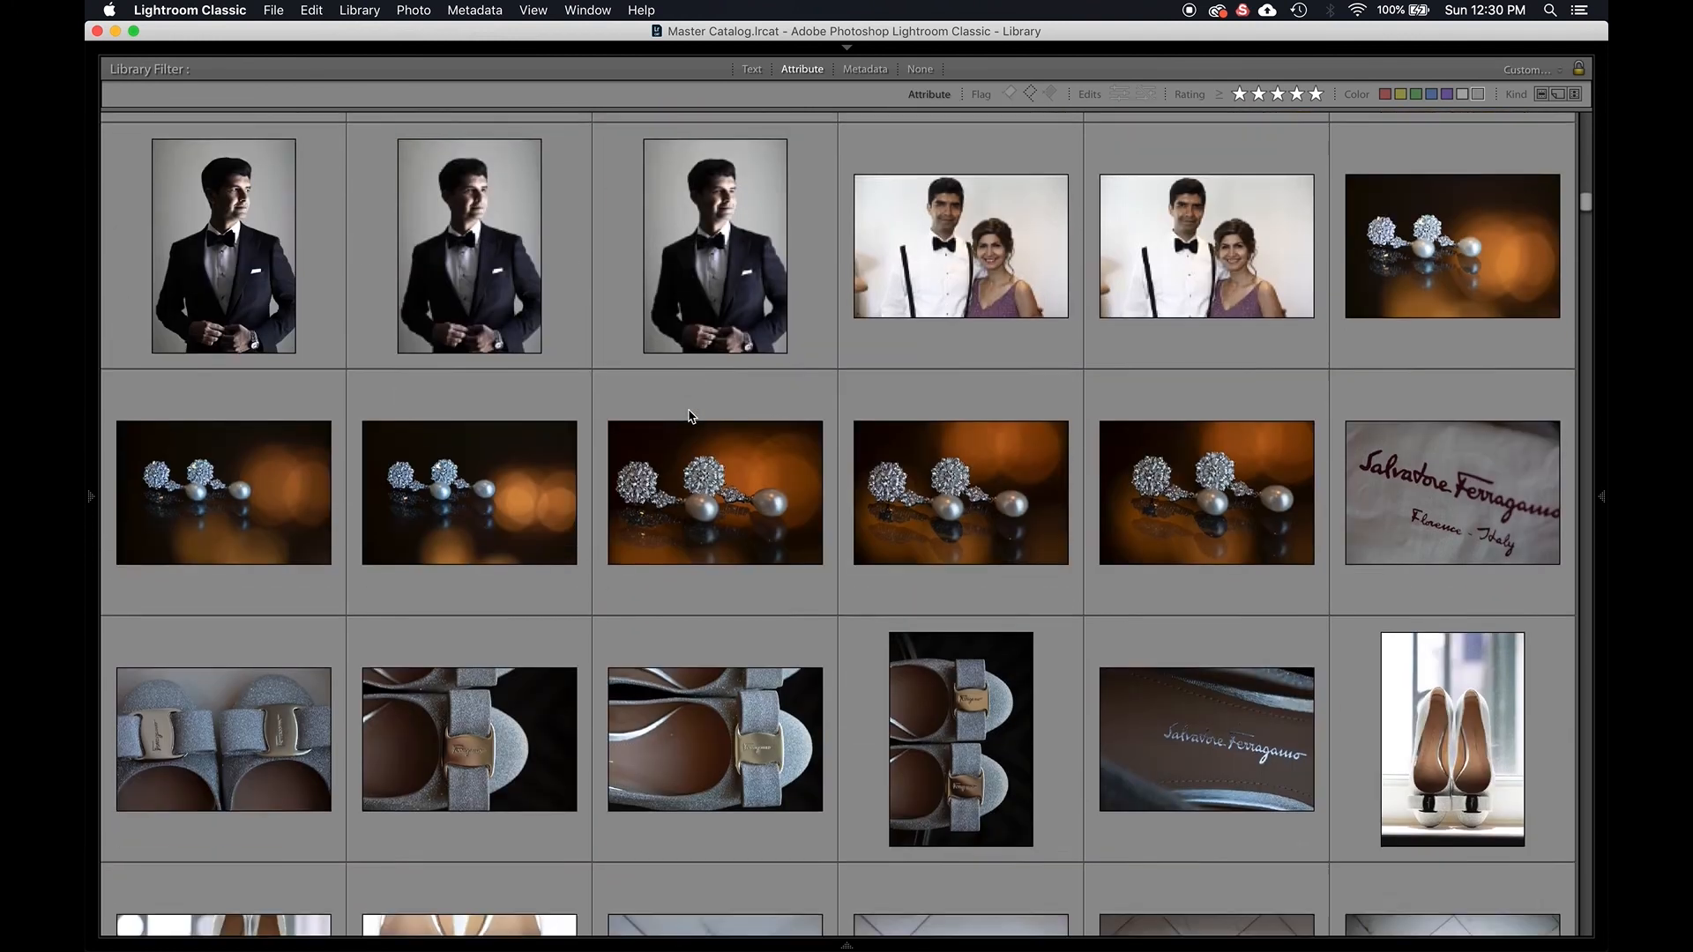
scroll(690, 414, up, 5)
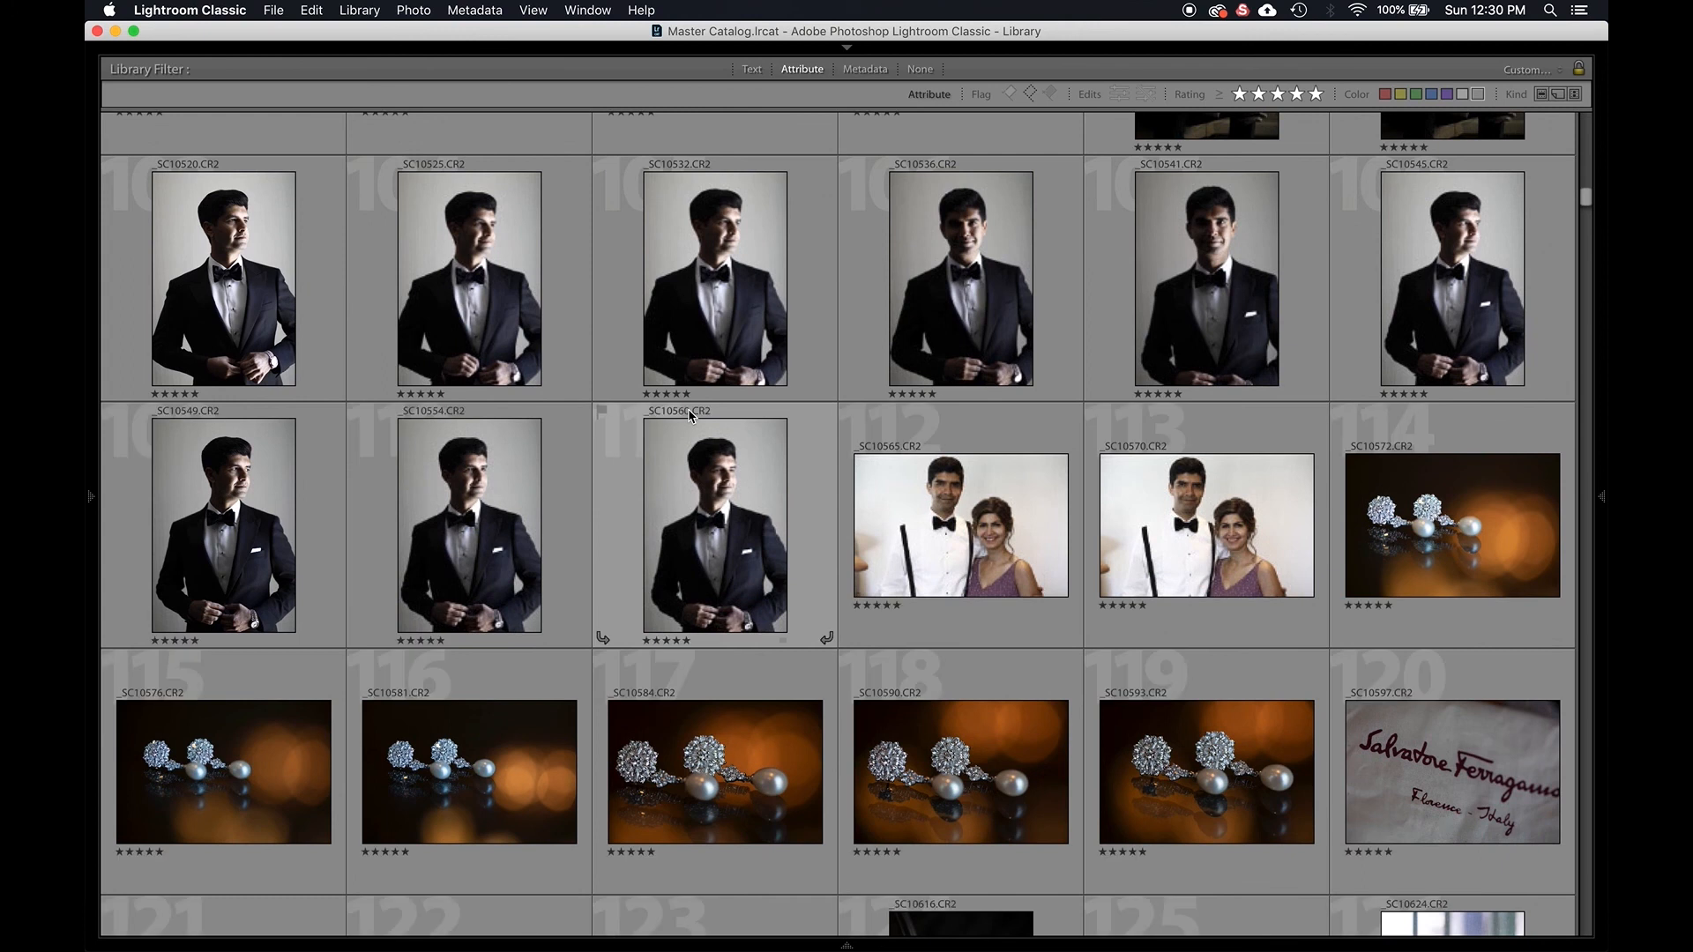
Examine the five-star photos of the bride getting ready, from the window silhouettes to the necklace, earring and shoe shots.
scroll(691, 414, down, 17)
scroll(690, 414, down, 20)
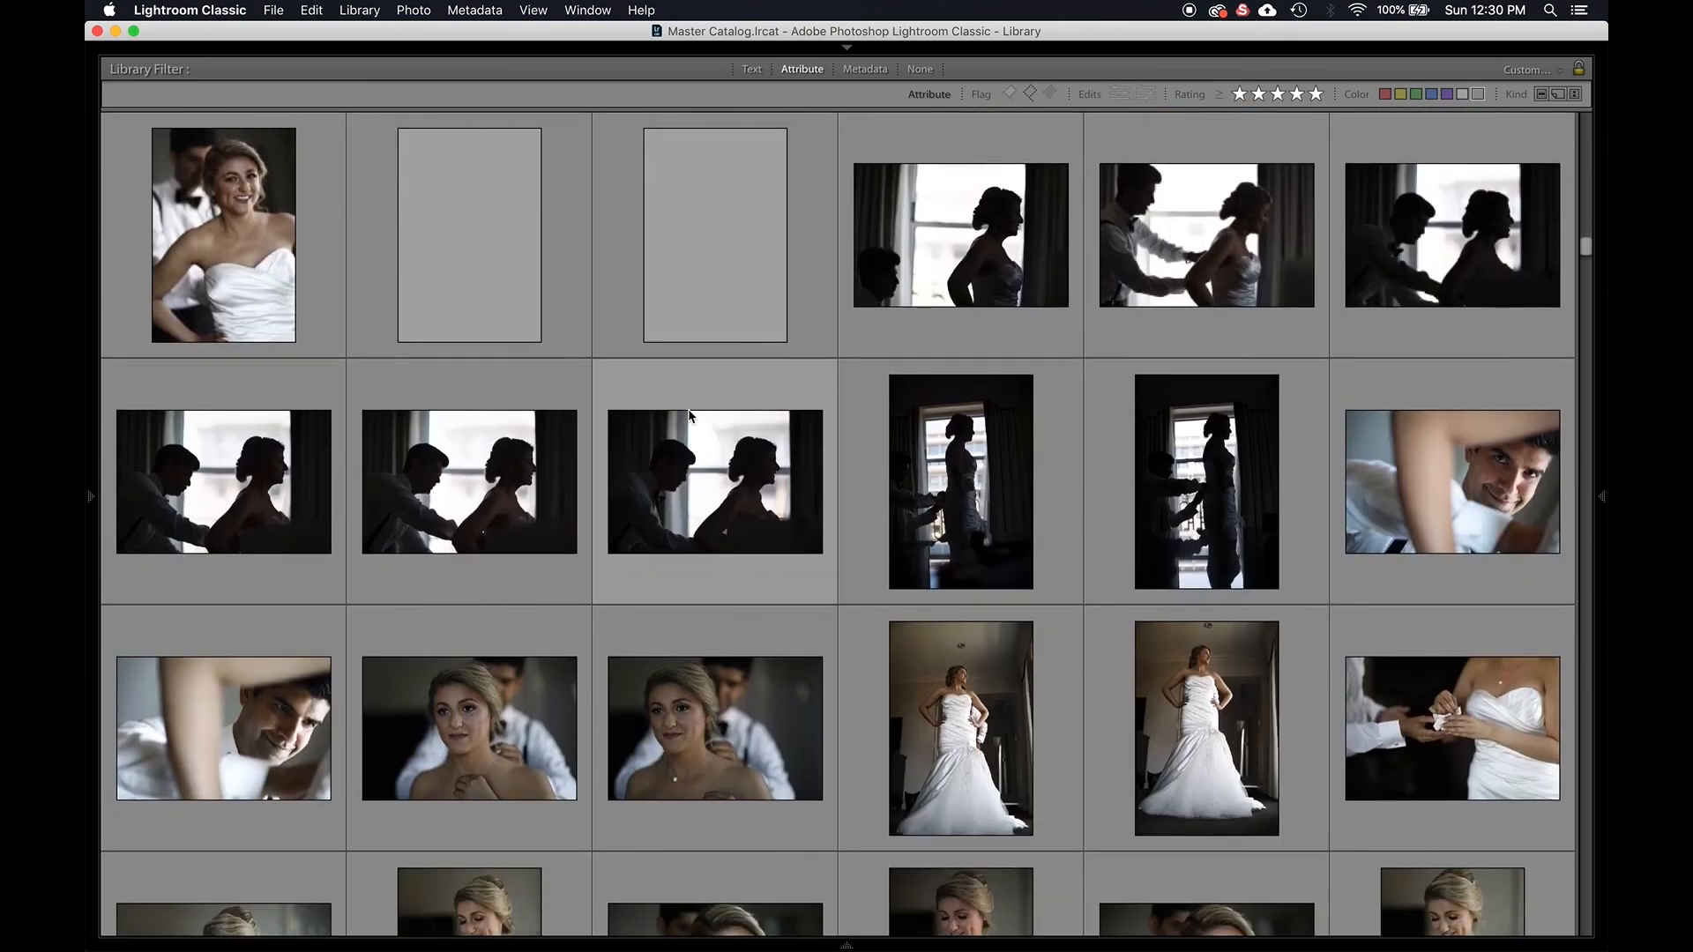
scroll(689, 414, down, 6)
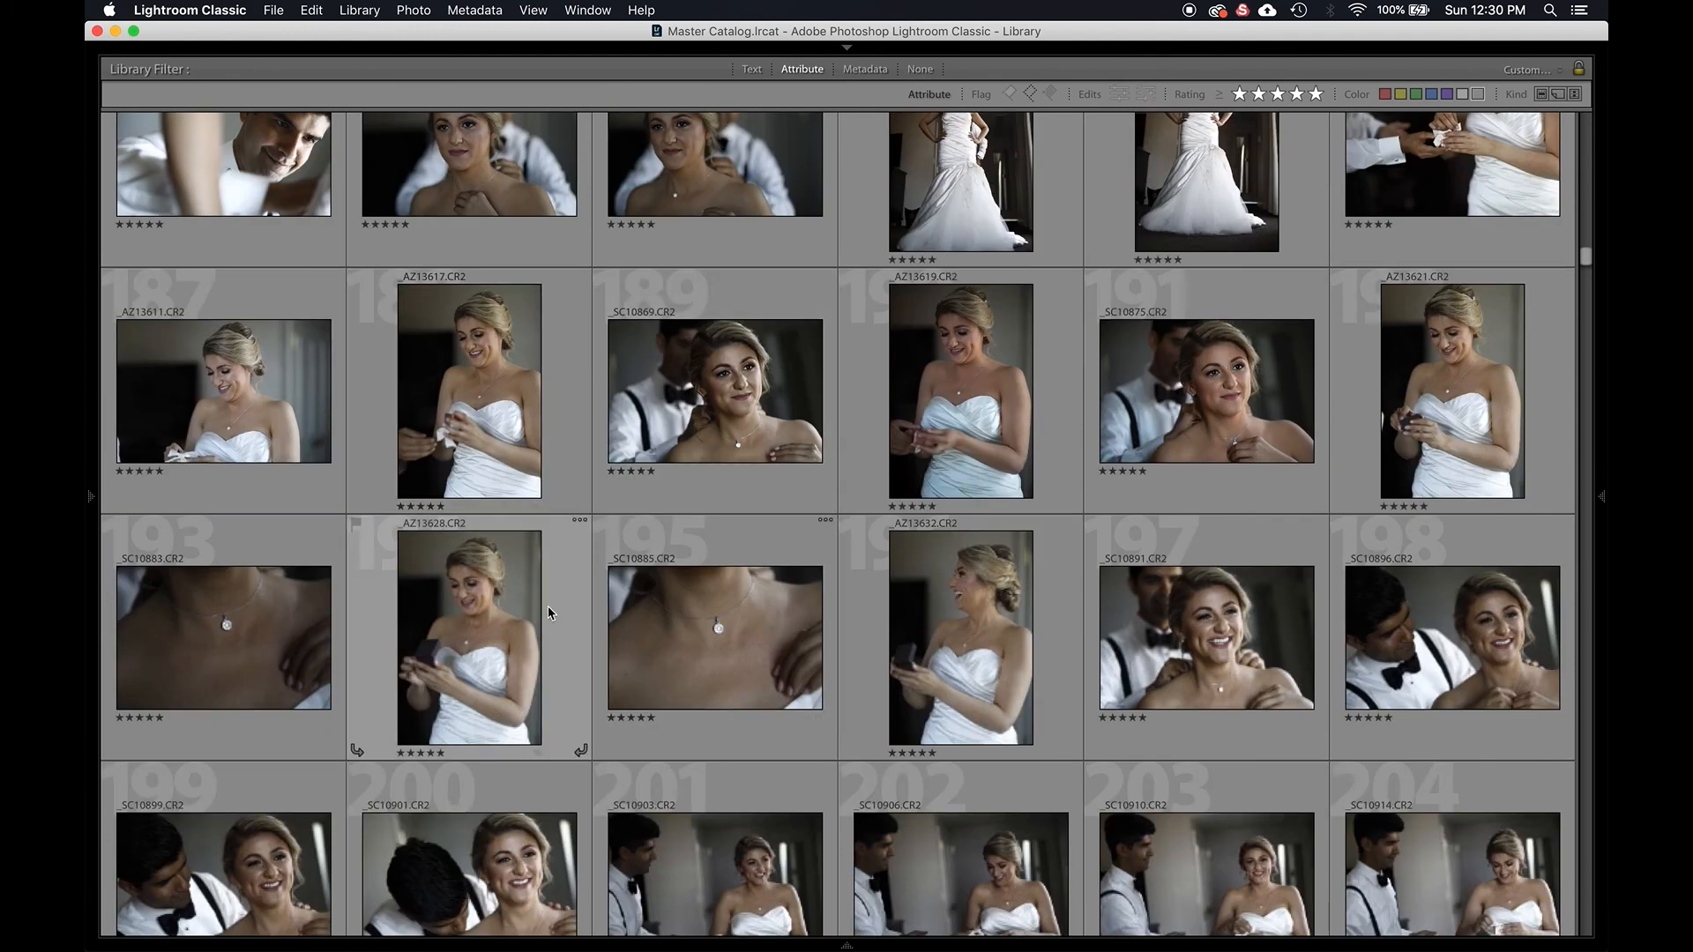
scroll(547, 606, down, 3)
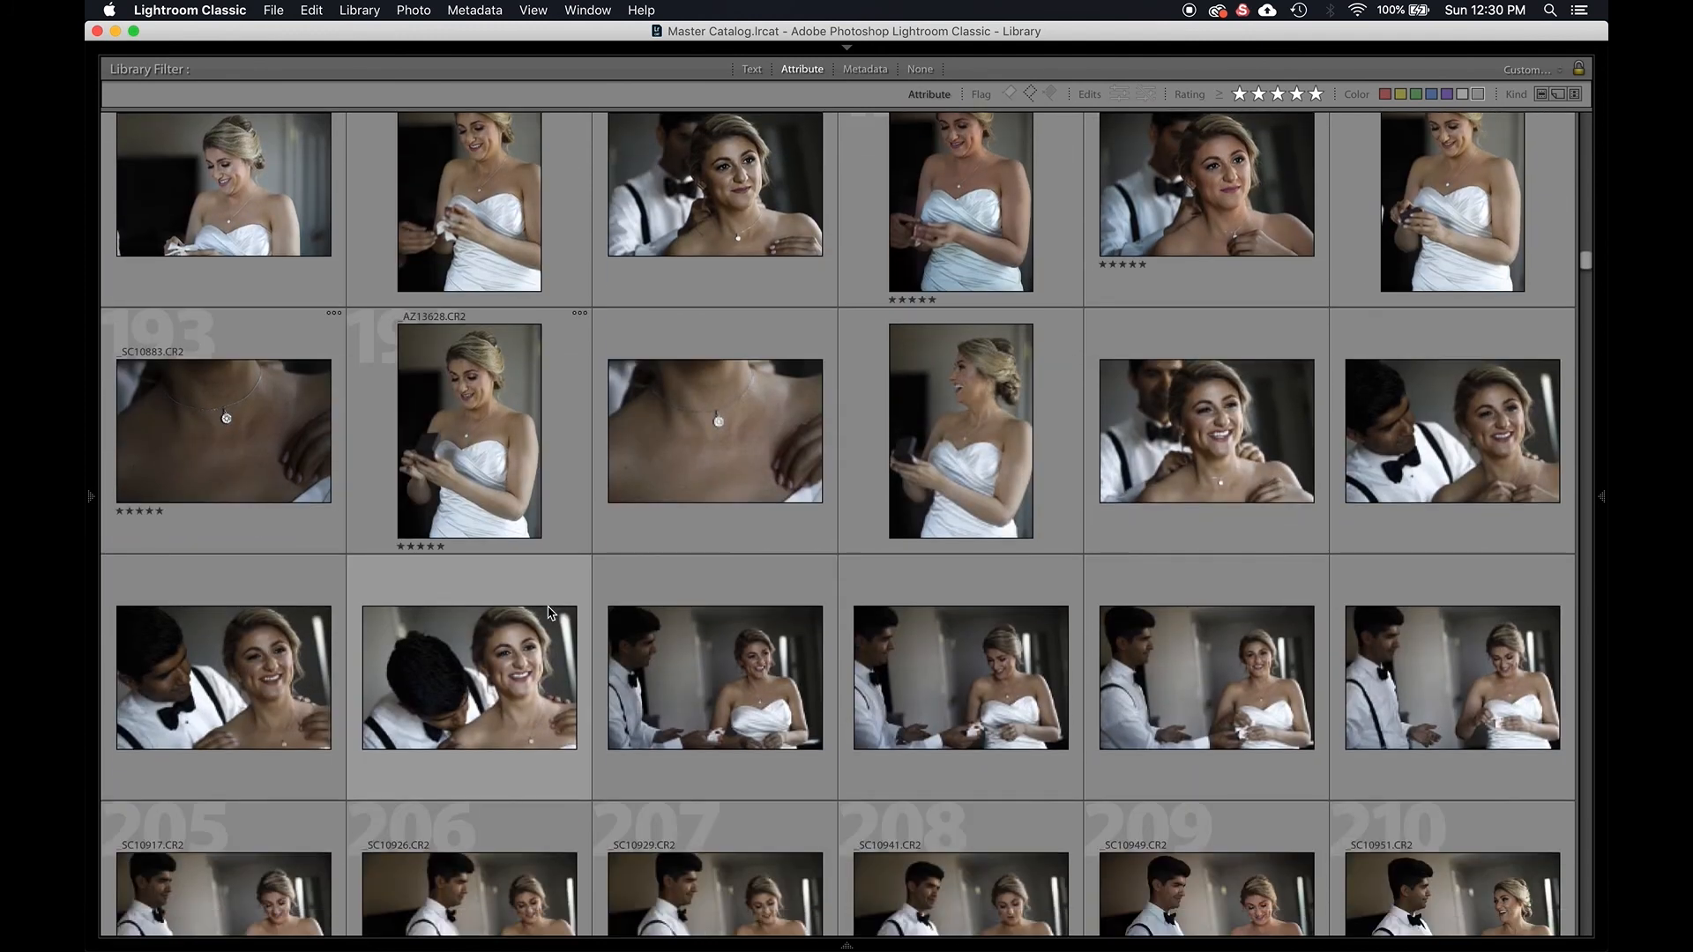
scroll(547, 612, down, 6)
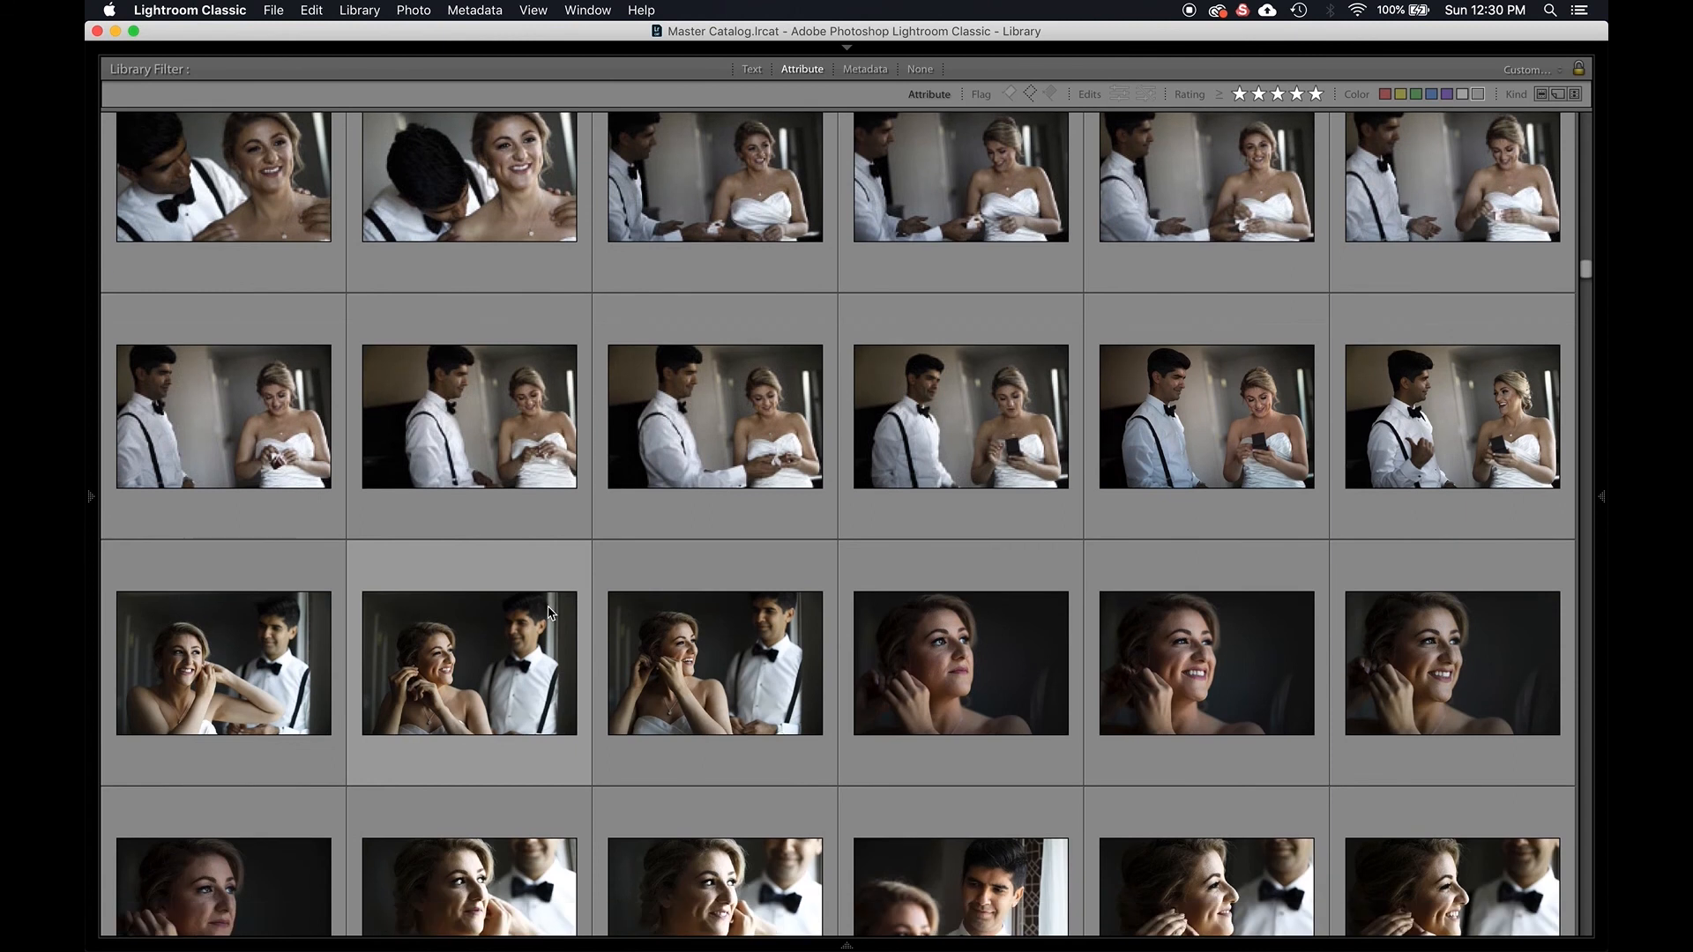
scroll(547, 611, down, 1)
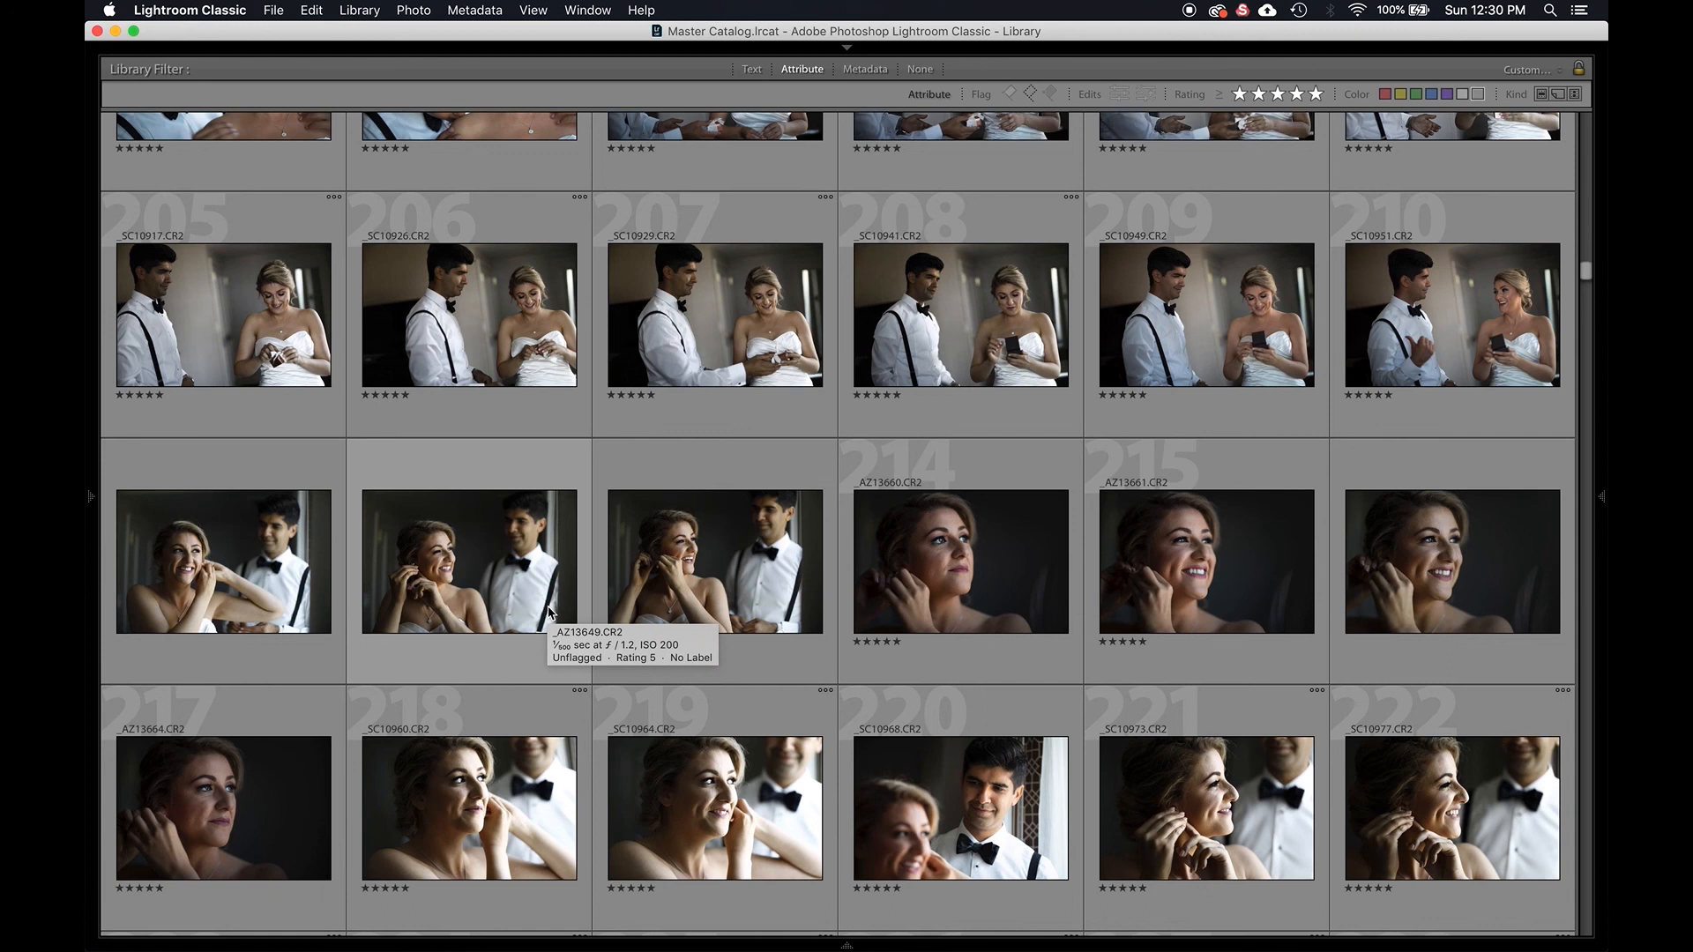
scroll(548, 611, down, 2)
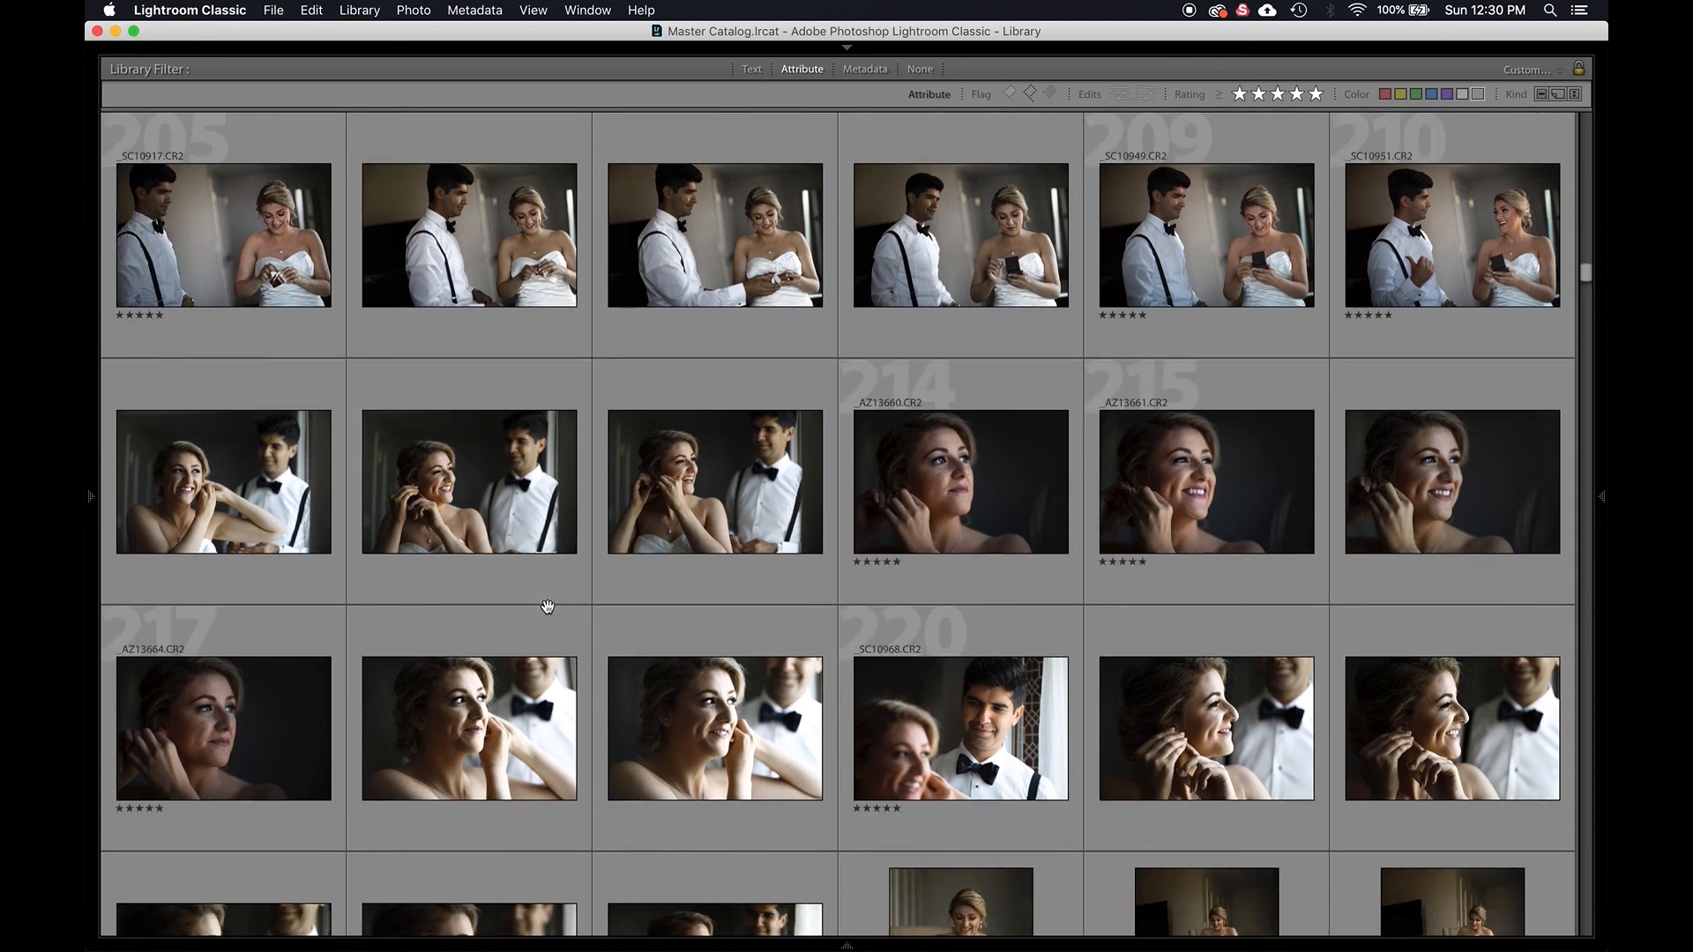
scroll(548, 607, down, 5)
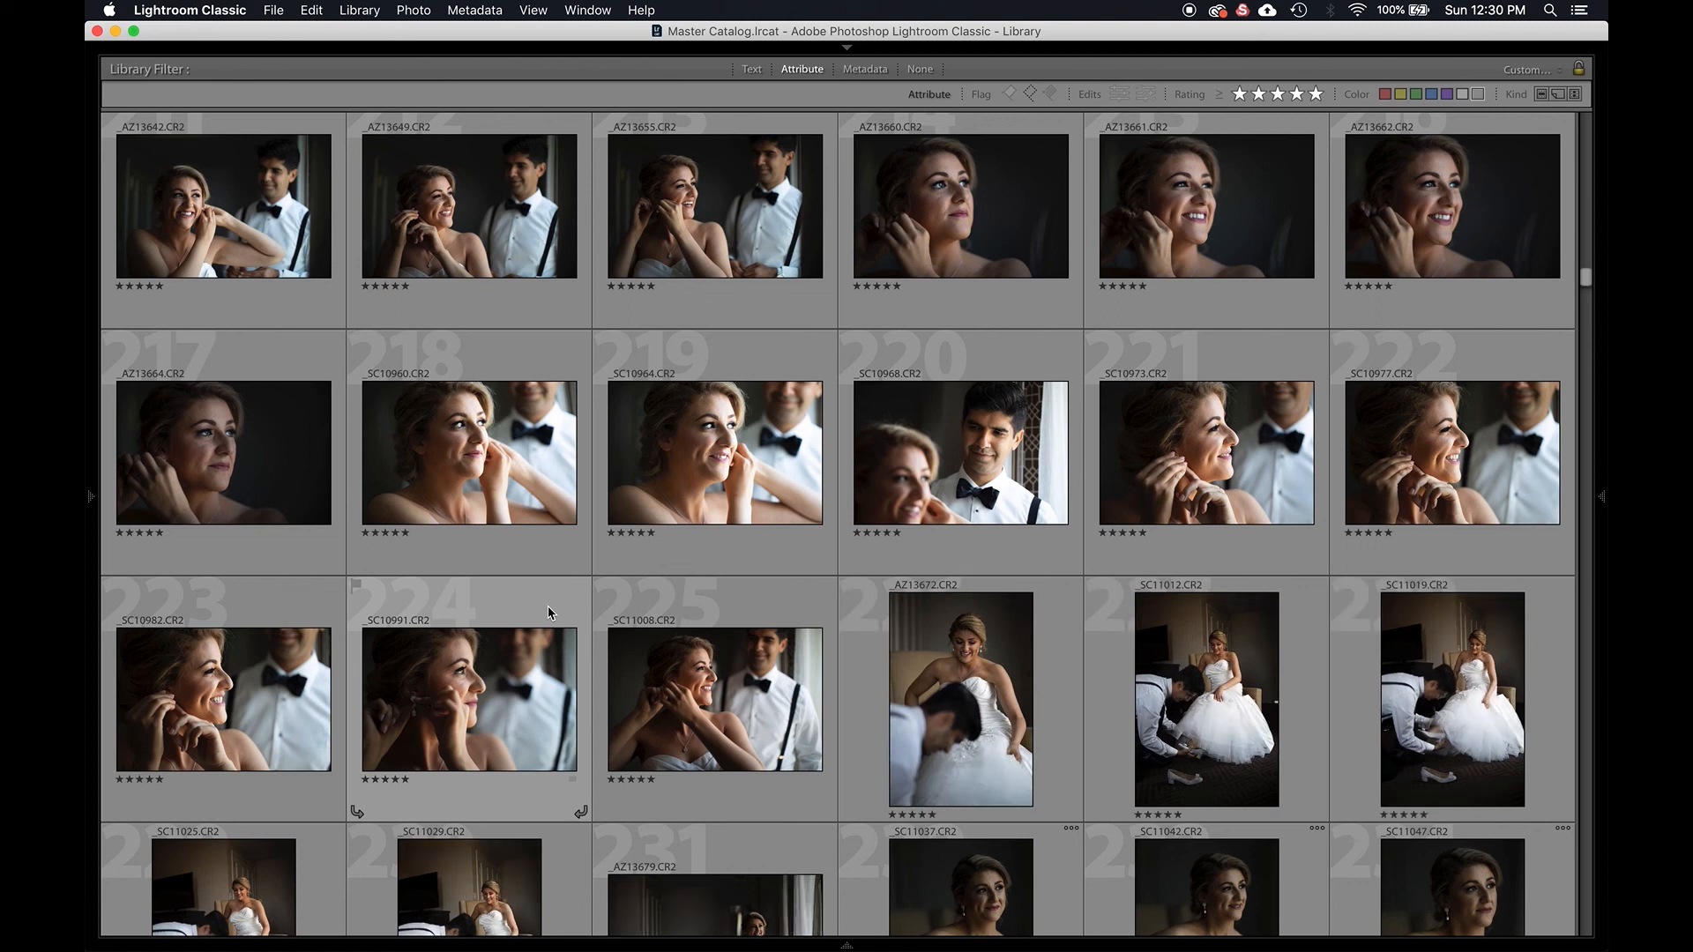
key(j)
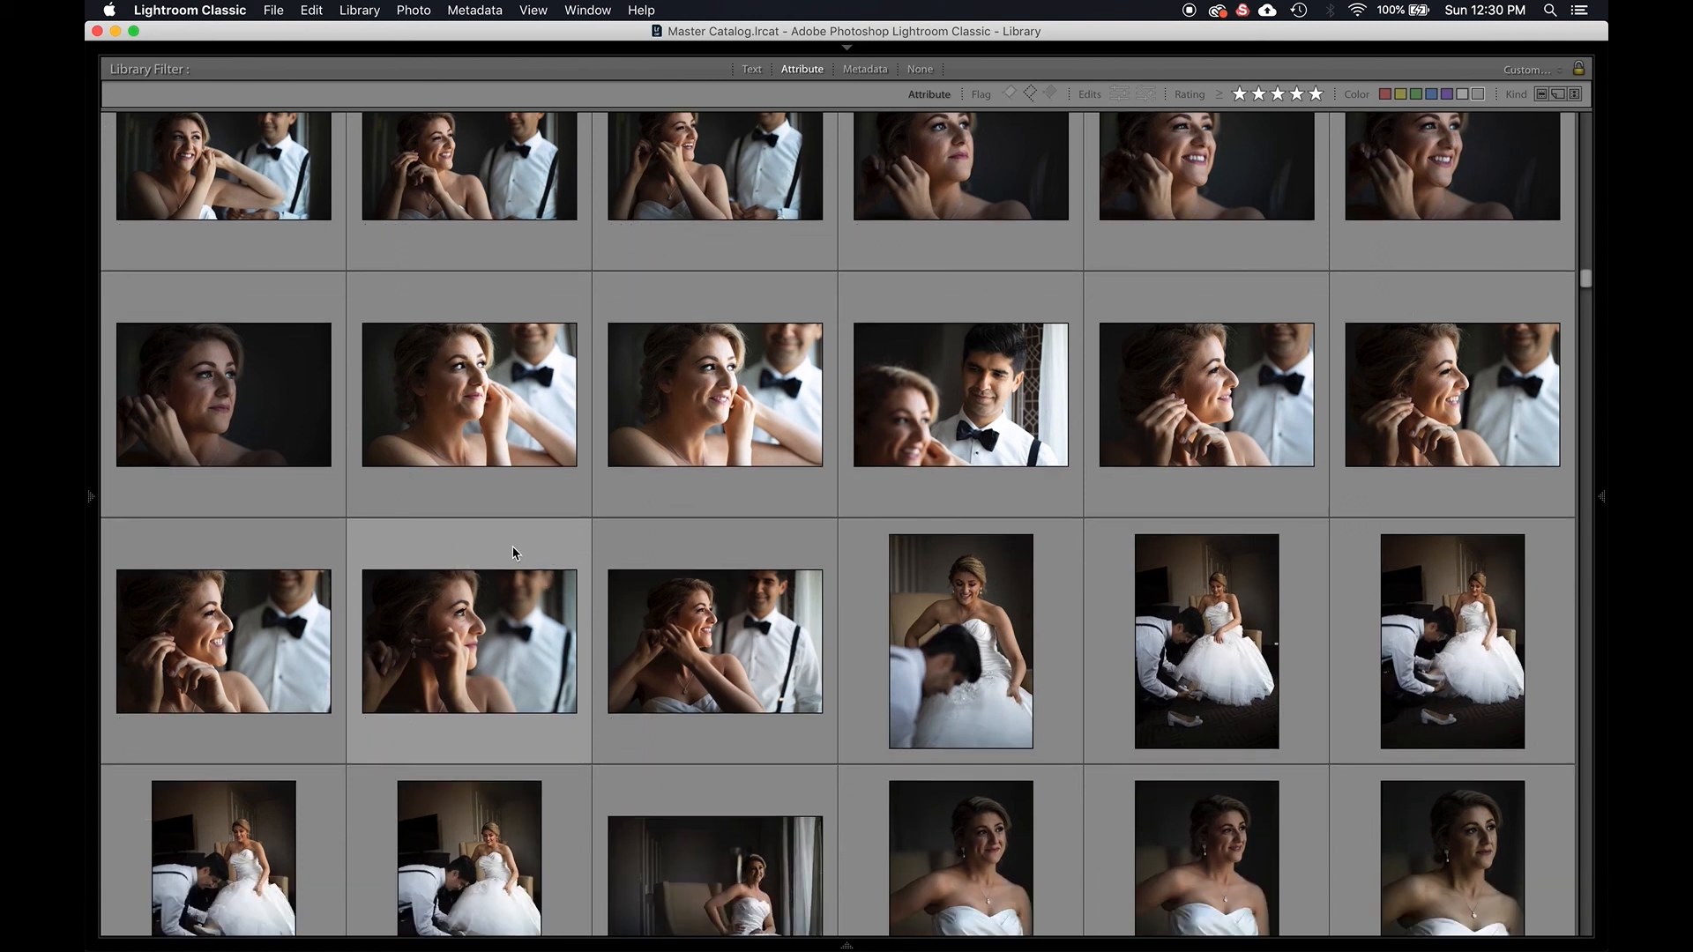
key(j)
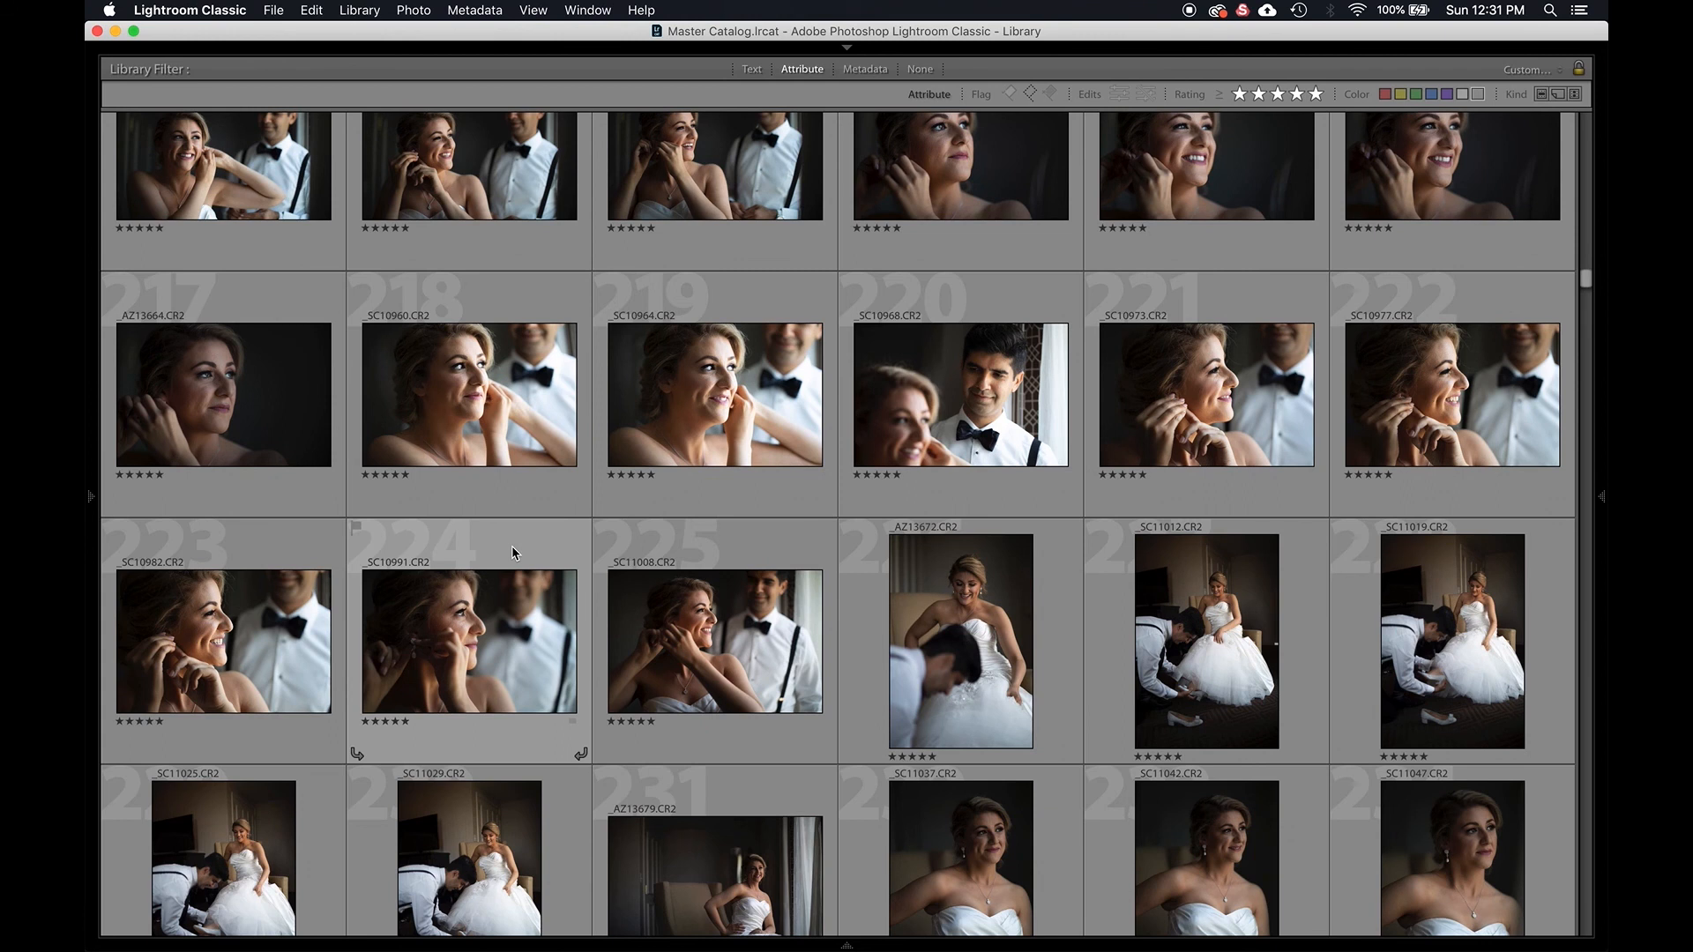